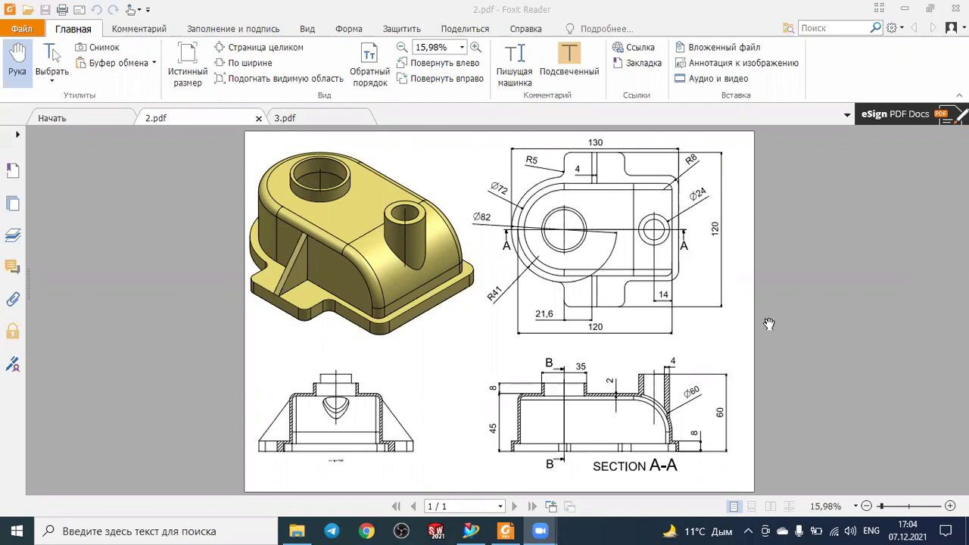
Step: Compare the 3.pdf and 2.pdf housing drawings, then start a new part in NX 11
click(315, 115)
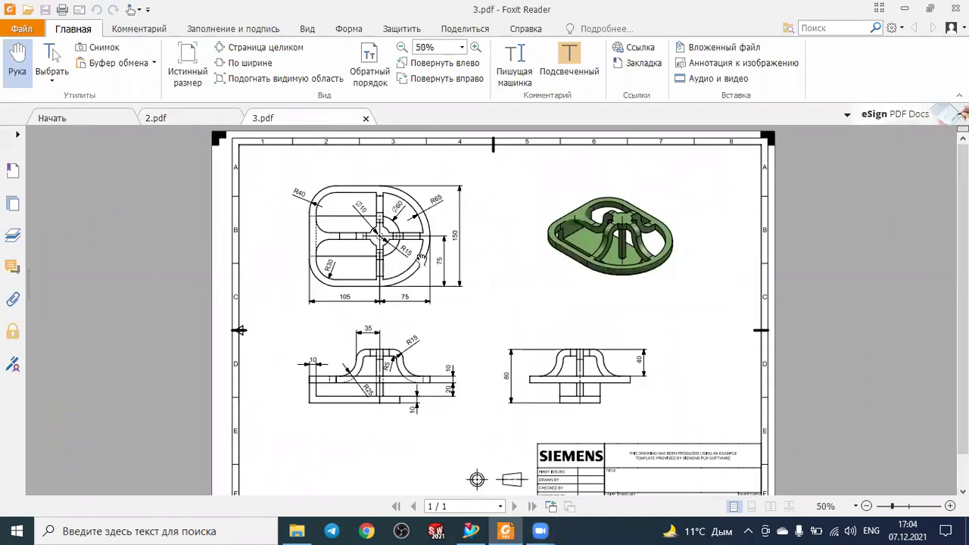
click(180, 118)
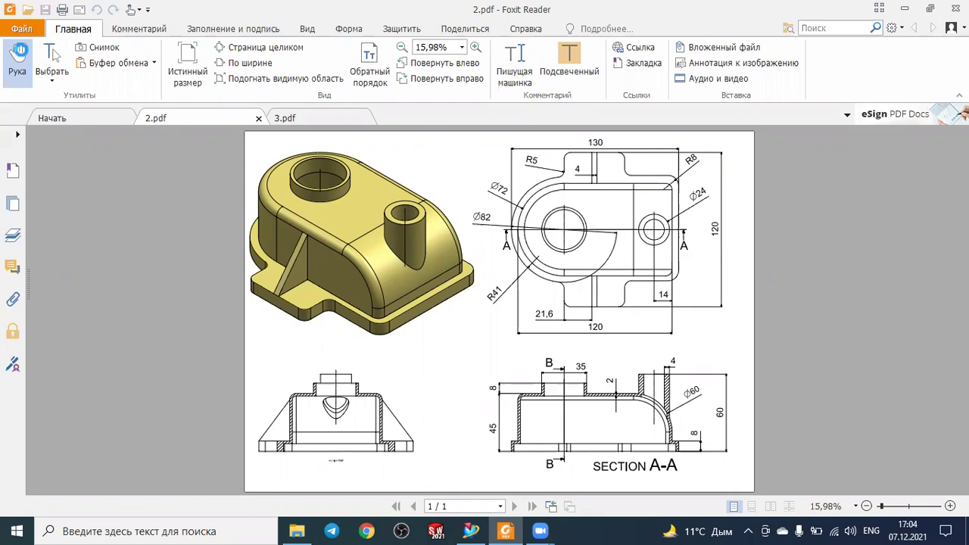
key(alt+Tab)
key(ctrl+n)
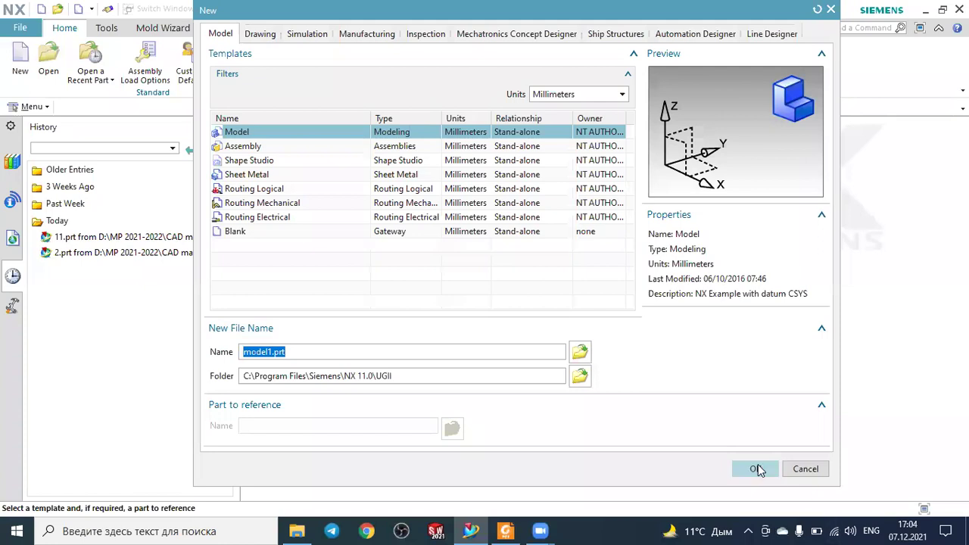
Step: Create model1.prt from the Model template, check the drawing, and begin a sketch
click(757, 469)
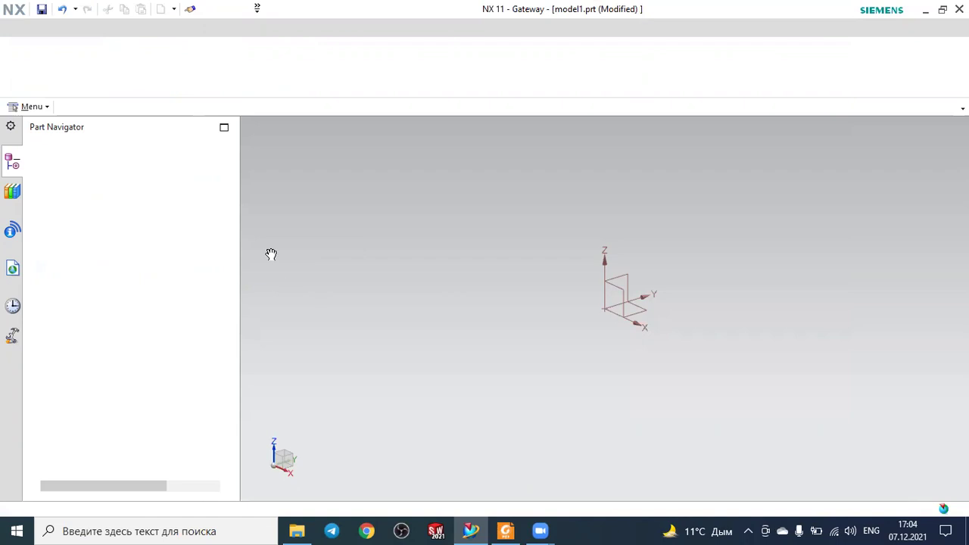
key(alt+Tab)
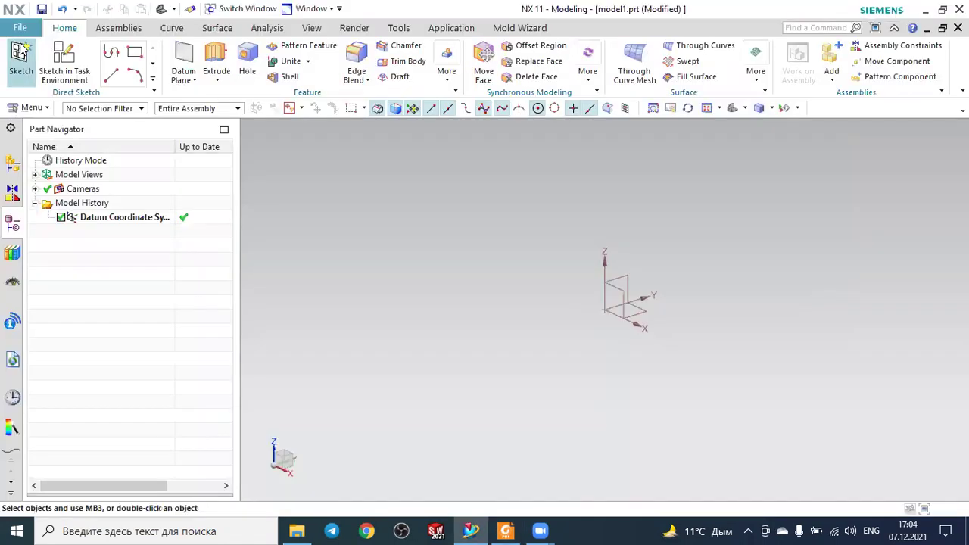
click(21, 55)
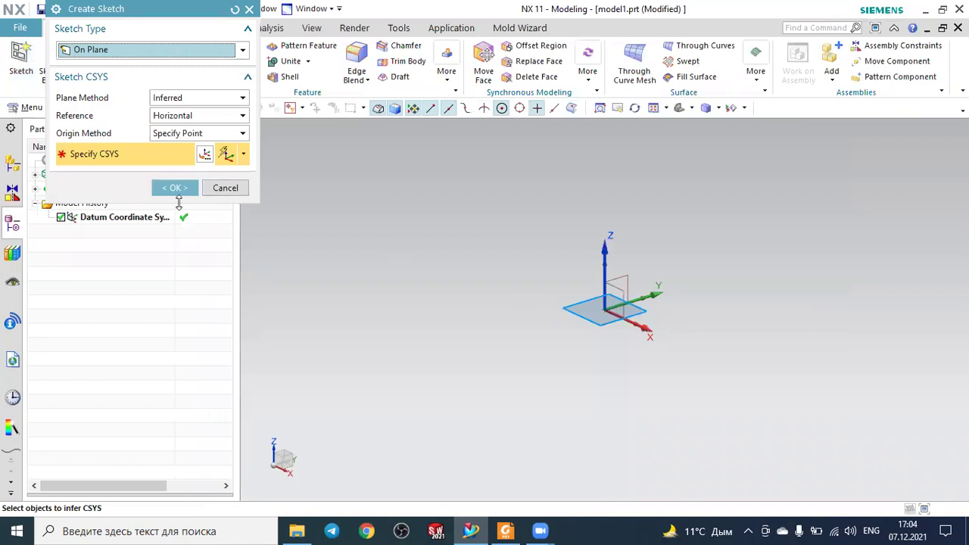
Step: Place Sketch (1) on the horizontal datum plane after checking the reference drawing
click(173, 188)
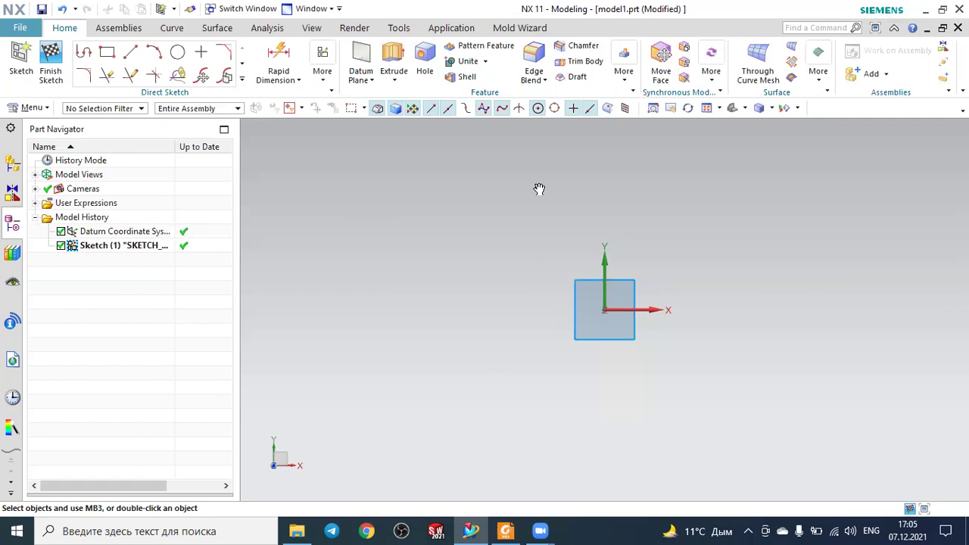
key(alt+Tab)
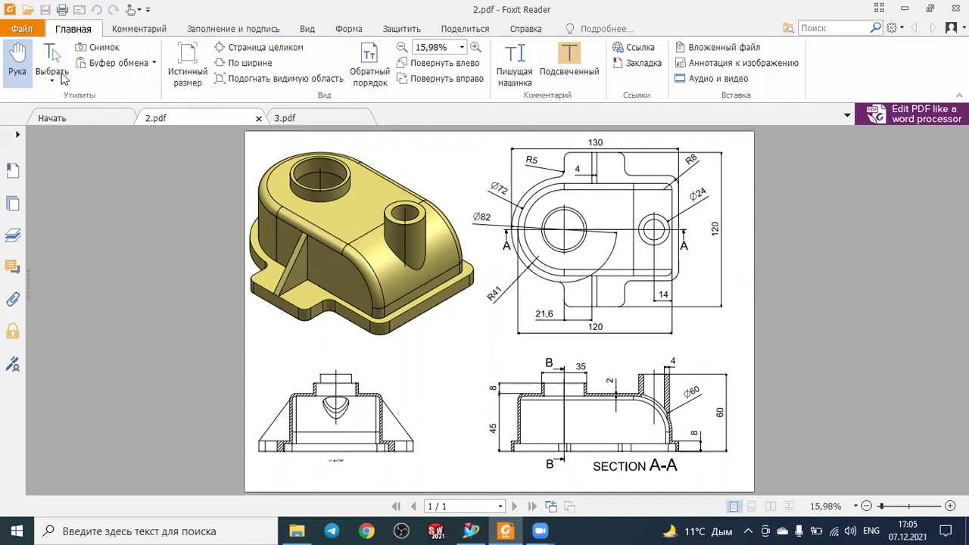
key(alt+Tab)
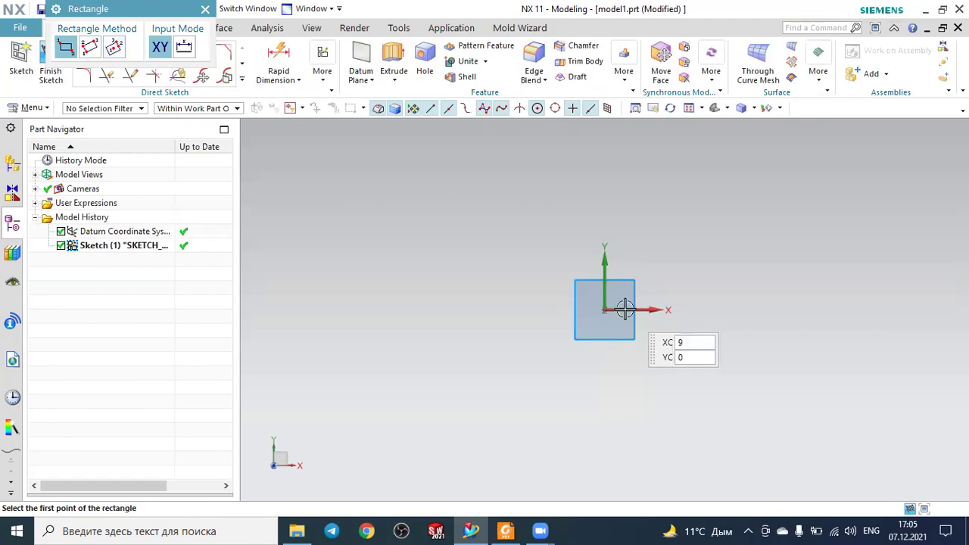
Step: Draw a From Center rectangle centred on the sketch origin
click(672, 310)
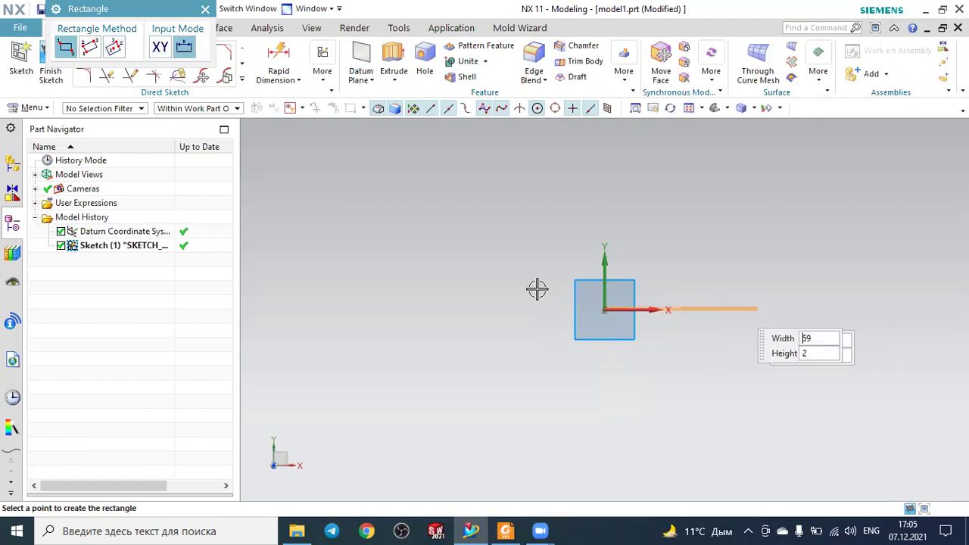
click(114, 47)
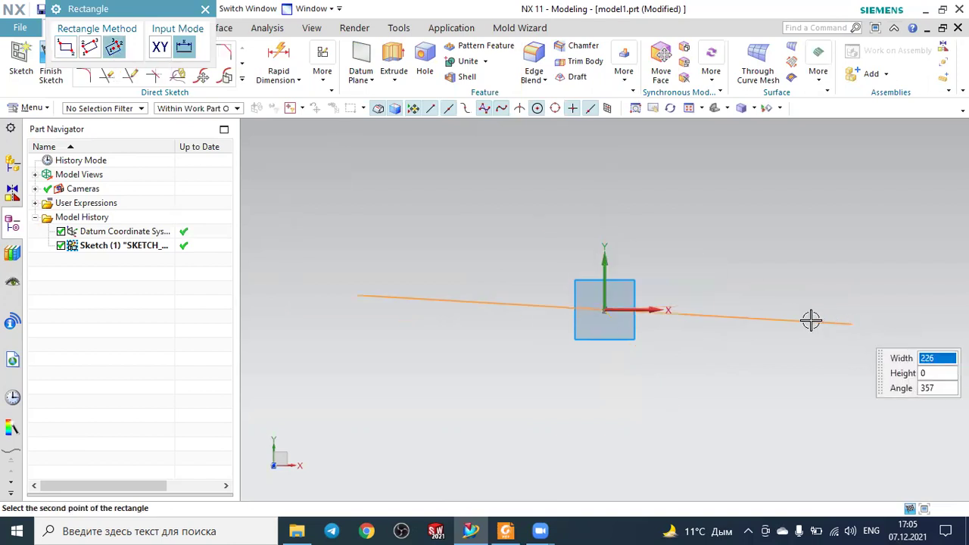
click(785, 311)
click(747, 218)
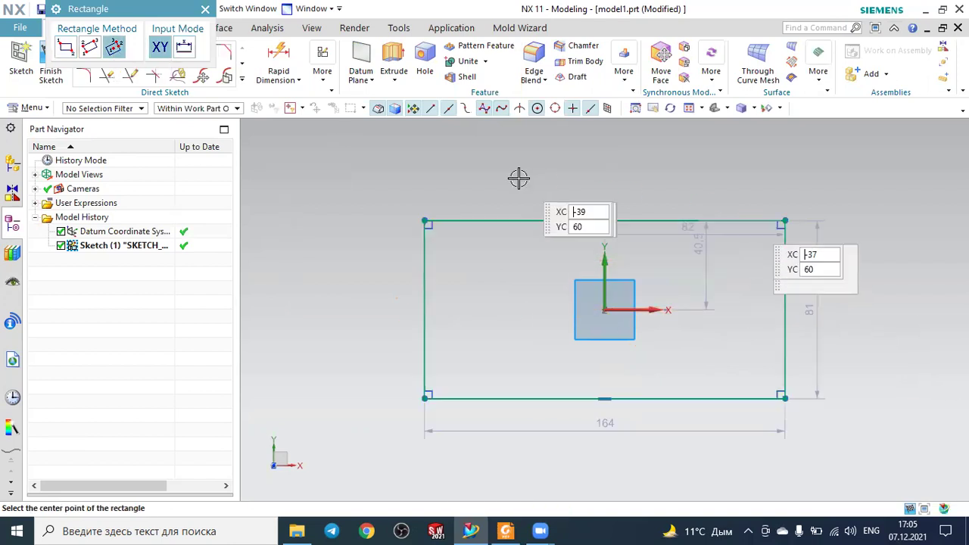
click(205, 10)
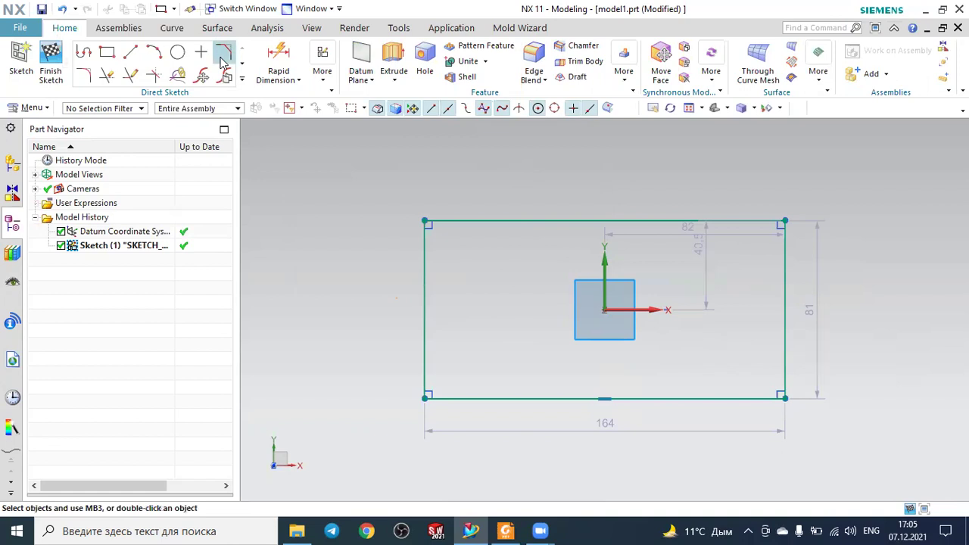
Step: Dimension the rectangle 130 wide and 82 tall, then view the PDF drawing
click(541, 221)
click(565, 169)
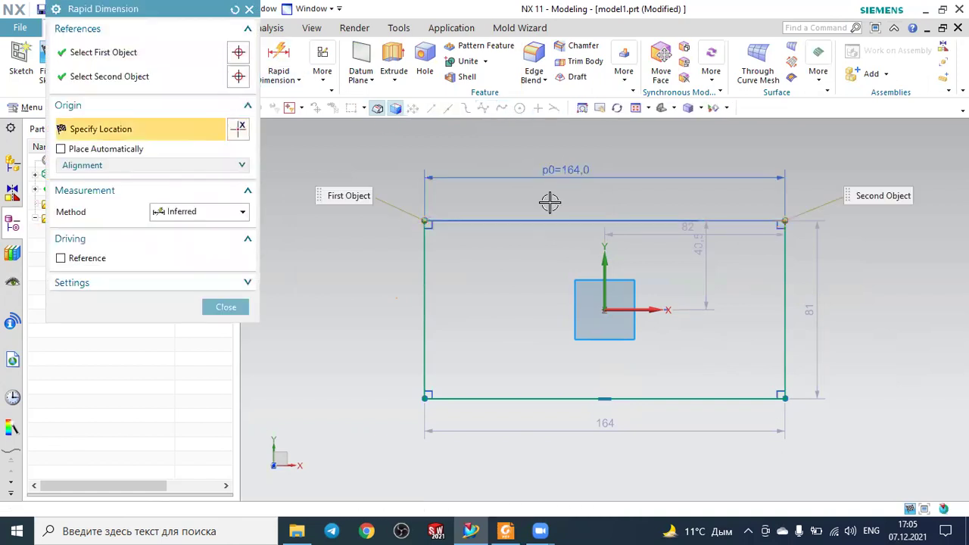
text(130)
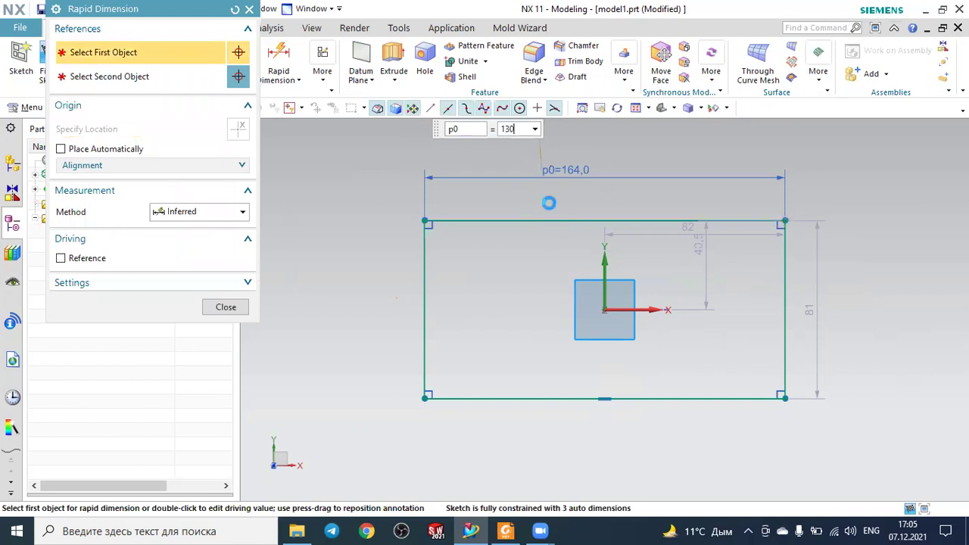
key(Return)
click(461, 274)
click(363, 276)
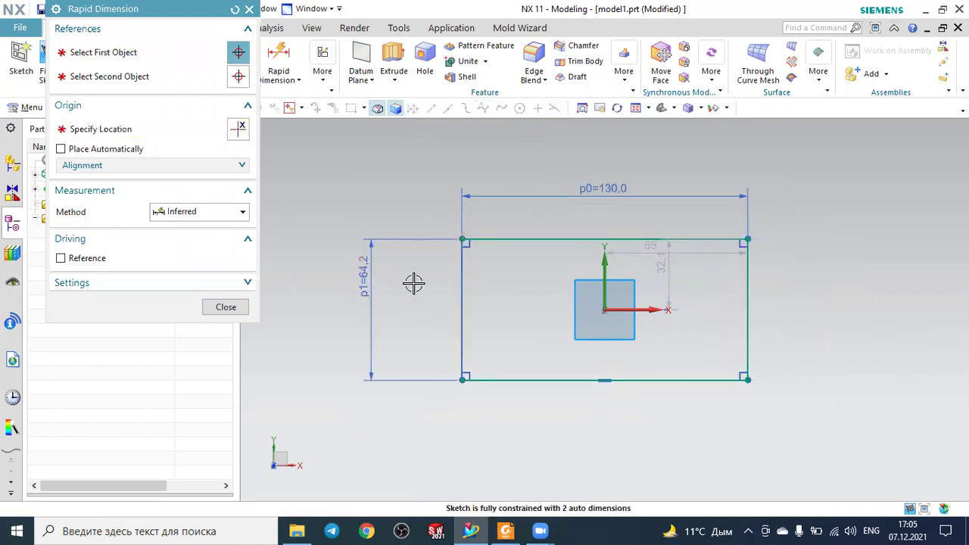
text(82)
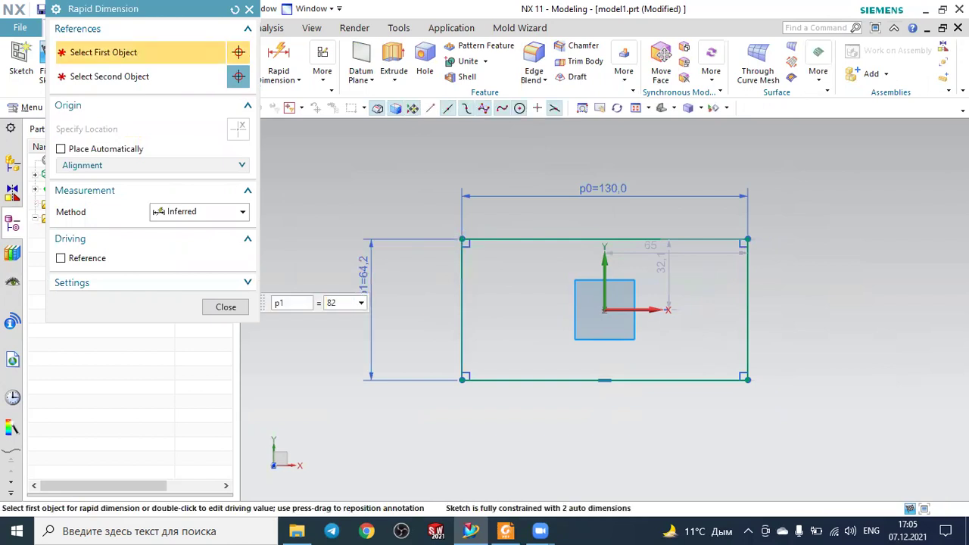
key(Return)
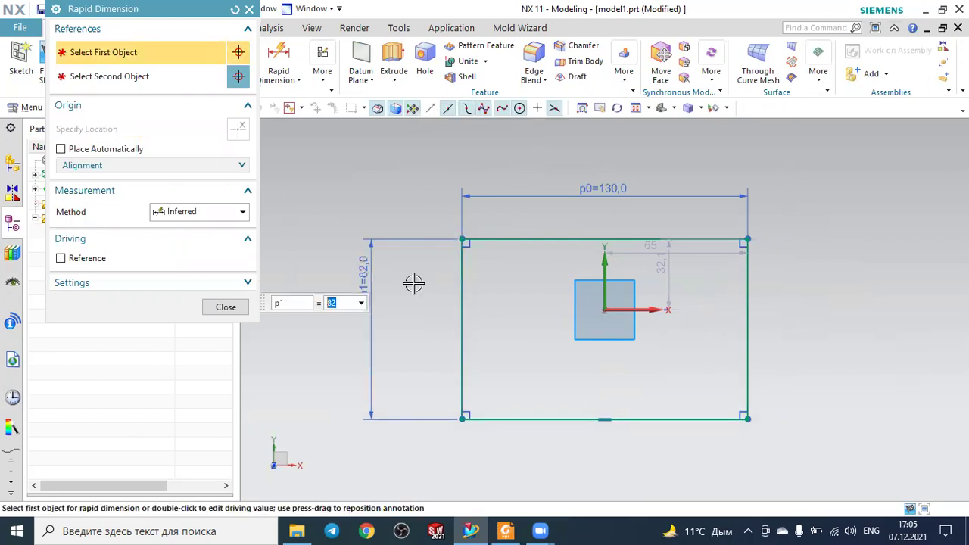
key(Escape)
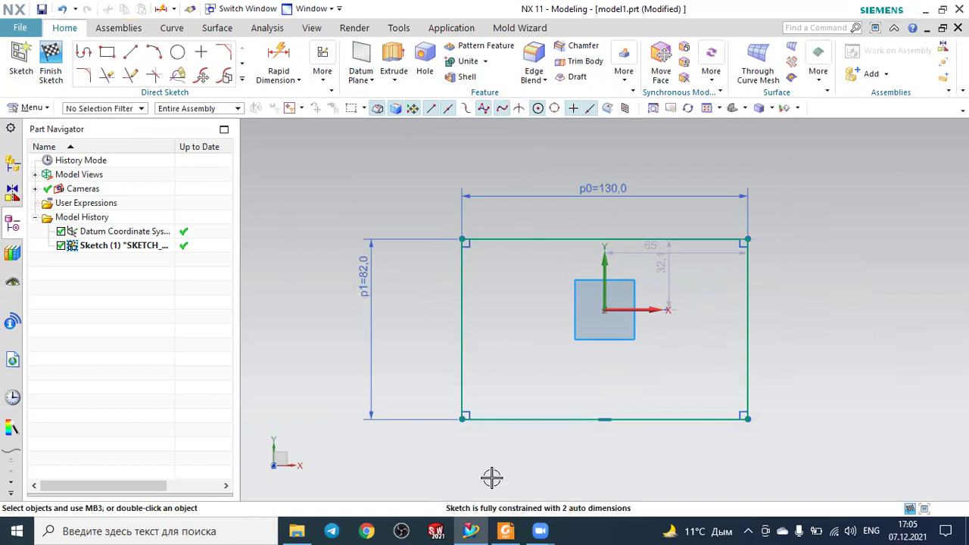
click(505, 530)
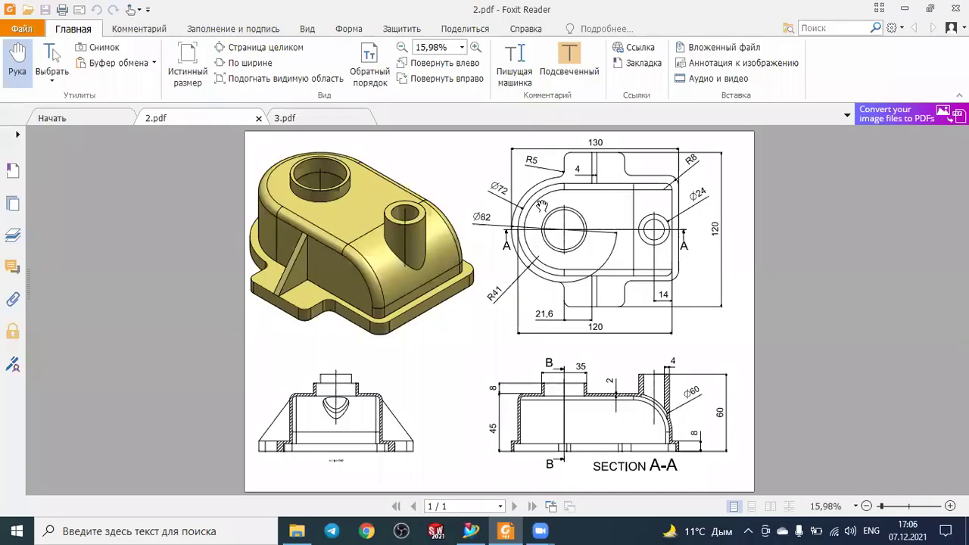
Step: Zoom into the 2.pdf top view to read its 130, 120, R41, Ø72, Ø82 sizes
ctrl+scroll(554, 209, up, 3)
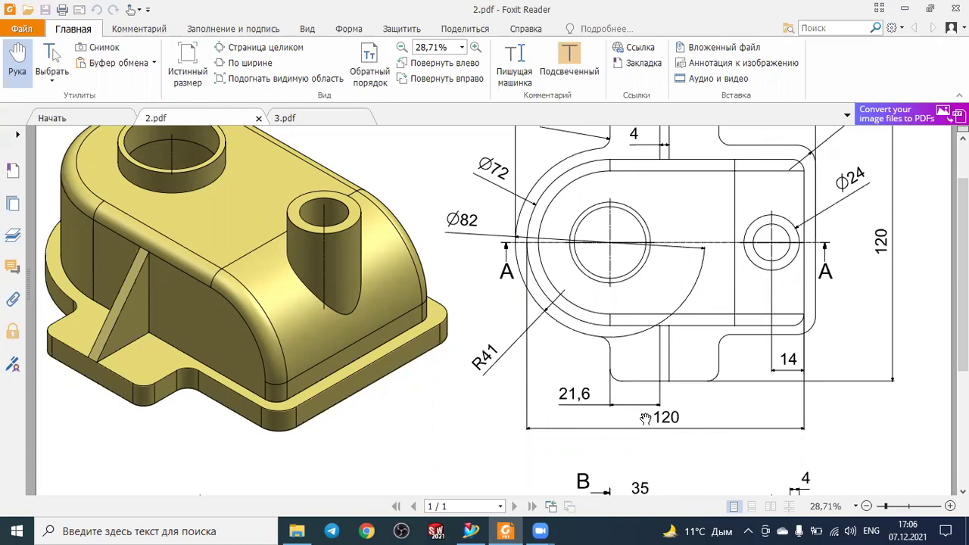
scroll(645, 417, up, 2)
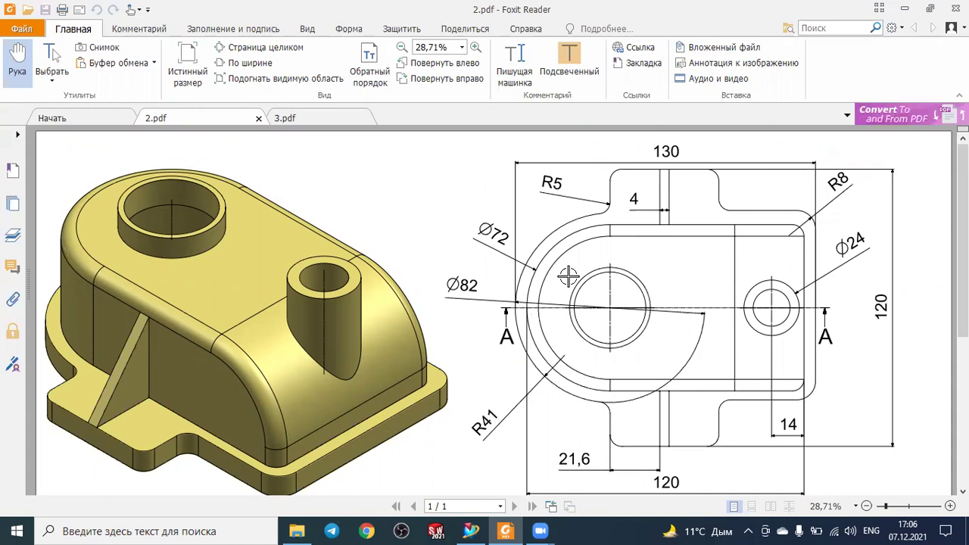
key(alt+Tab)
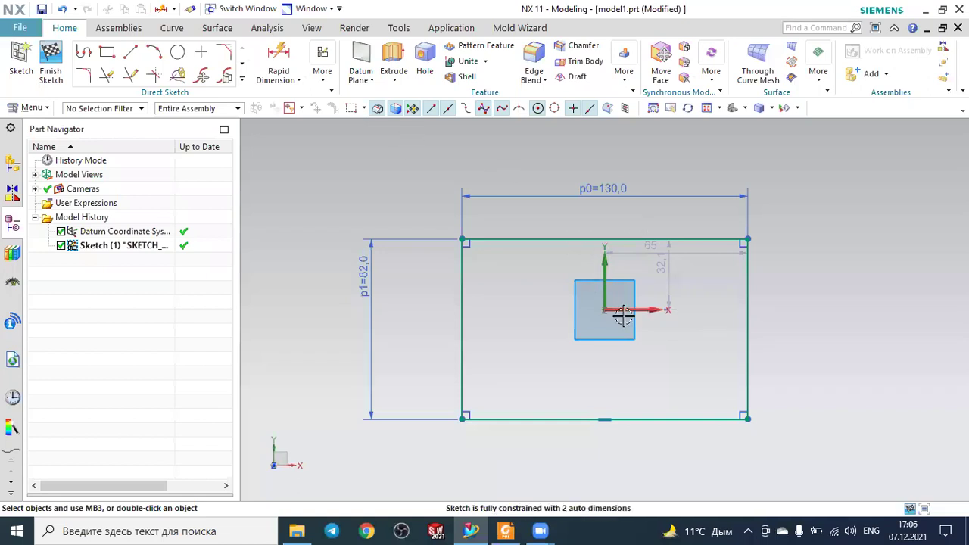
Step: Make the rectangle's top and bottom edges symmetric about the X axis
click(323, 82)
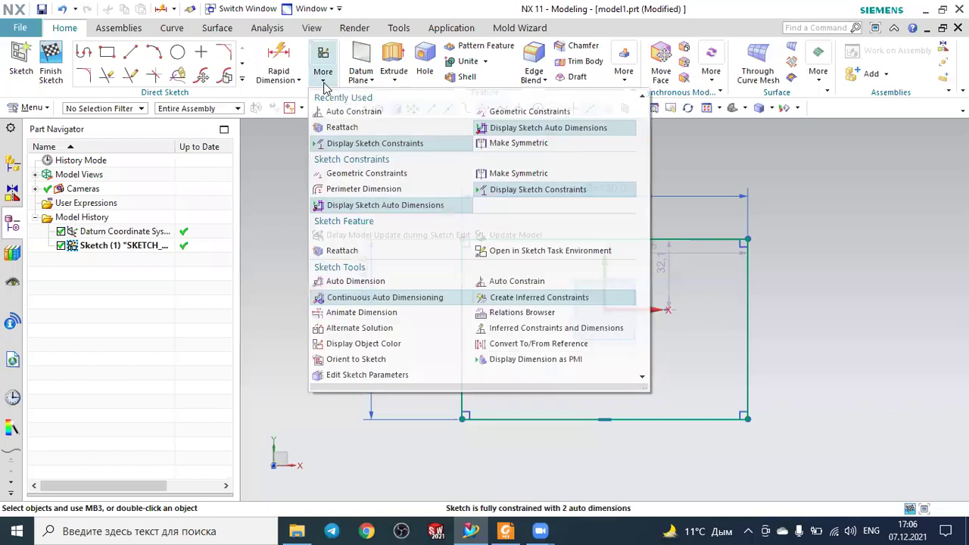
click(523, 144)
click(490, 240)
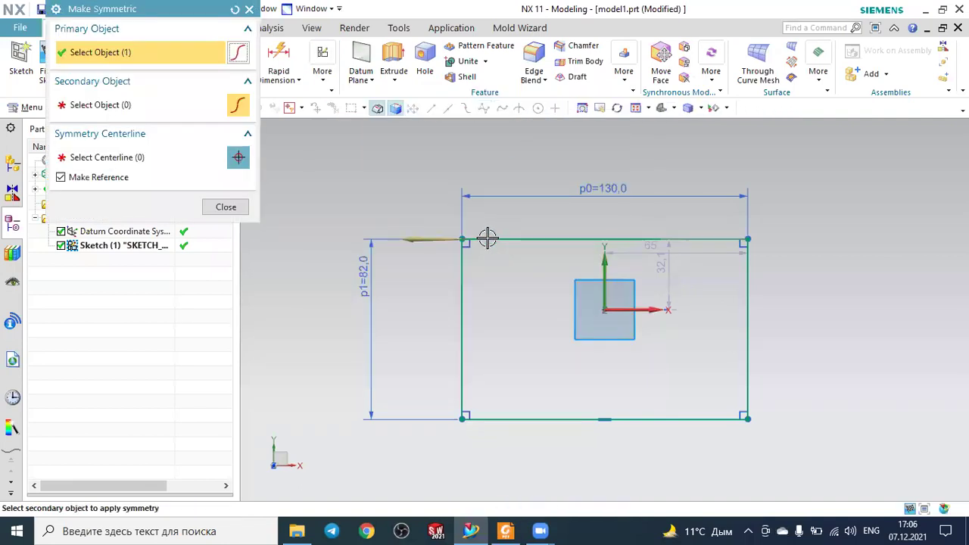
click(499, 421)
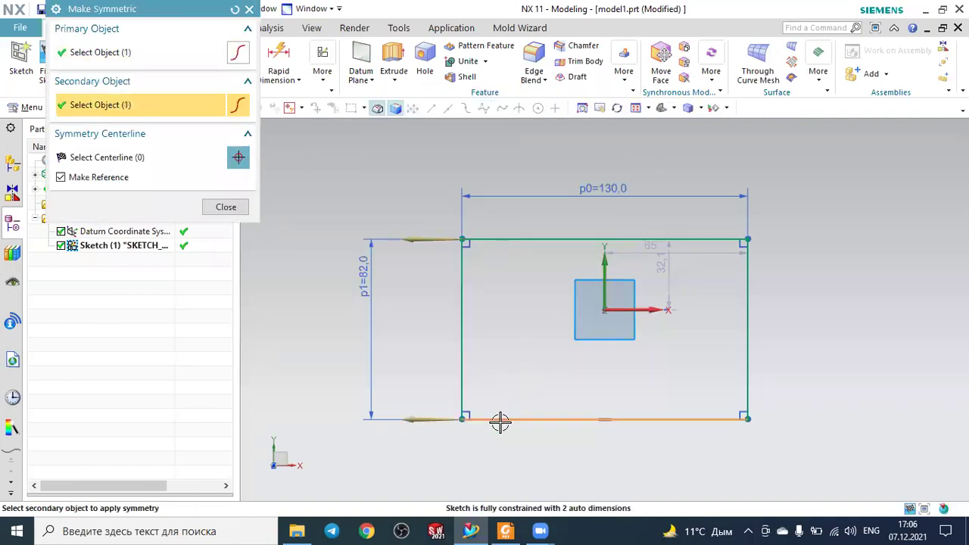
click(652, 309)
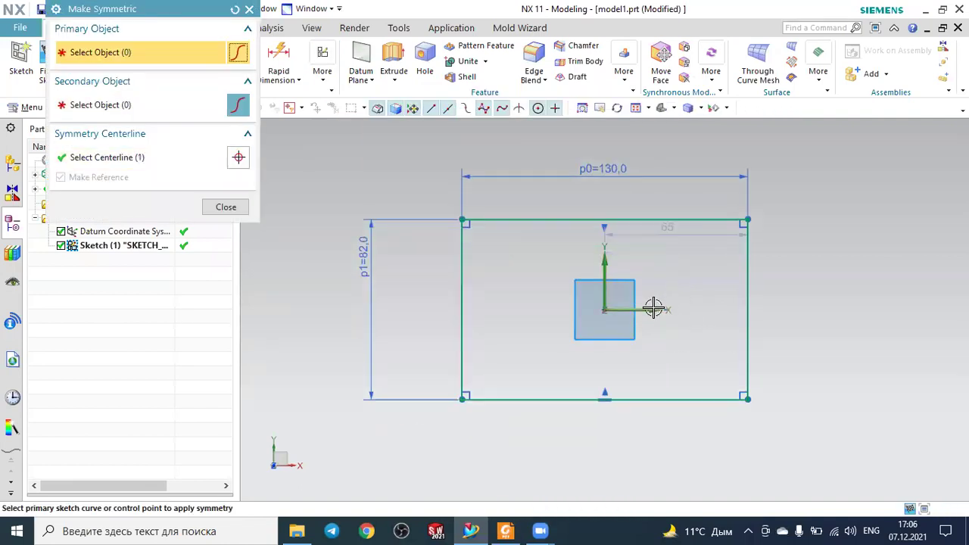
click(244, 211)
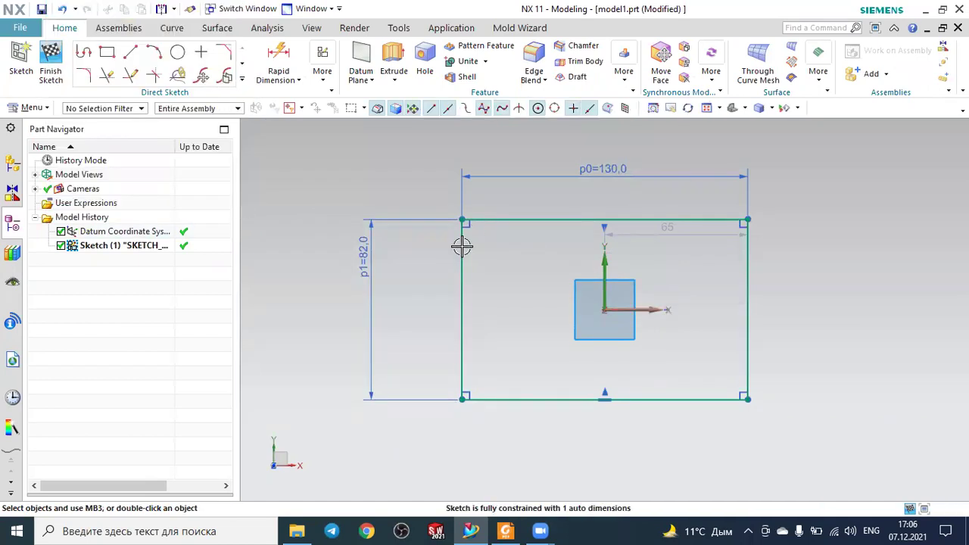
Step: Make the left and right edges symmetric about the Y axis
click(330, 87)
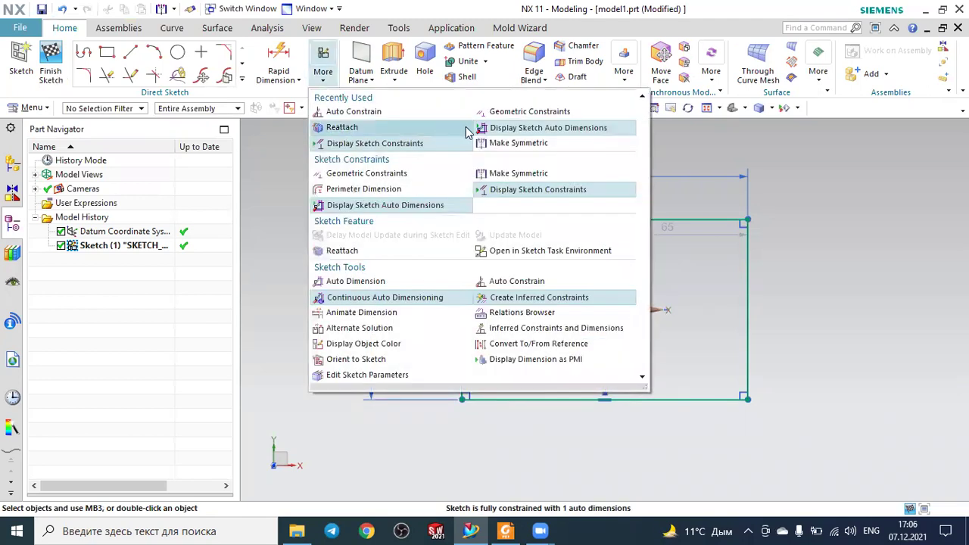
click(507, 144)
click(464, 231)
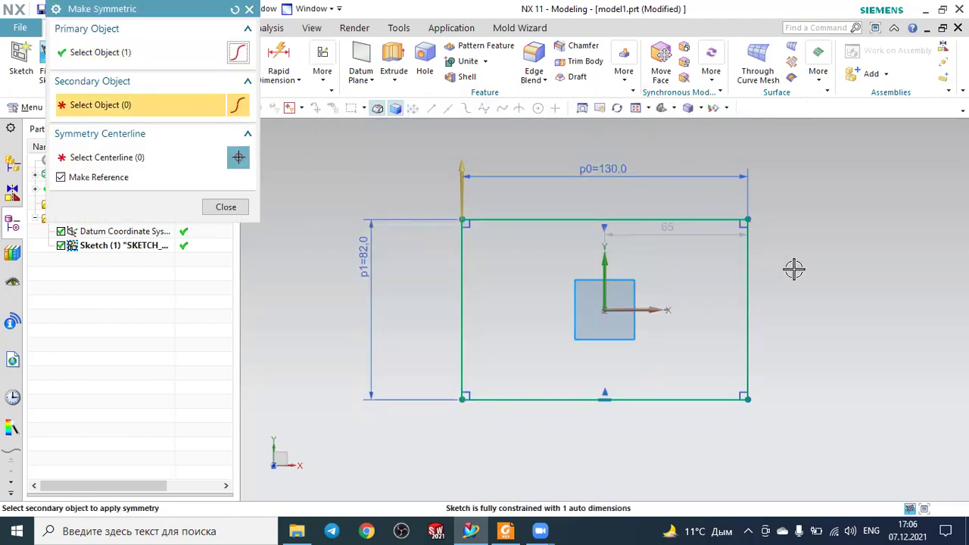
click(749, 242)
click(609, 269)
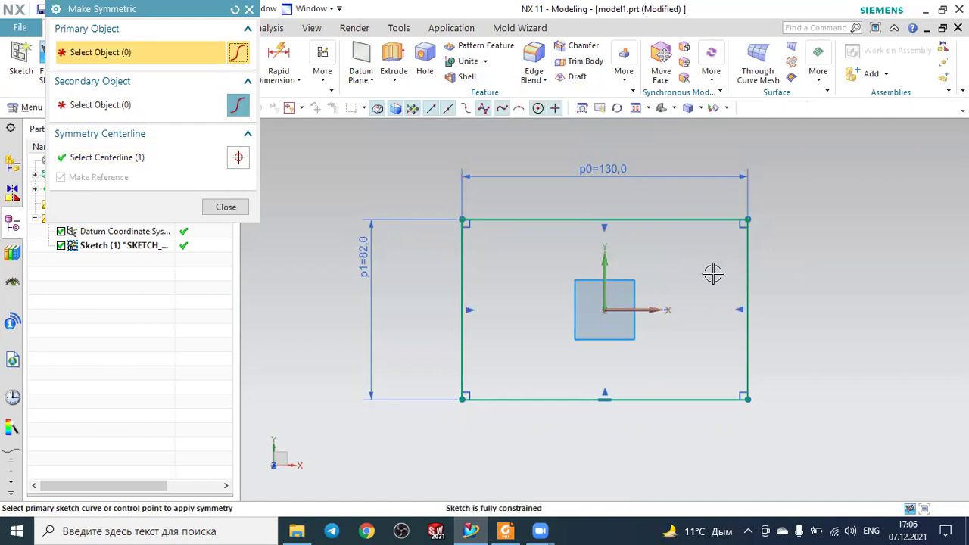
middle_click(807, 252)
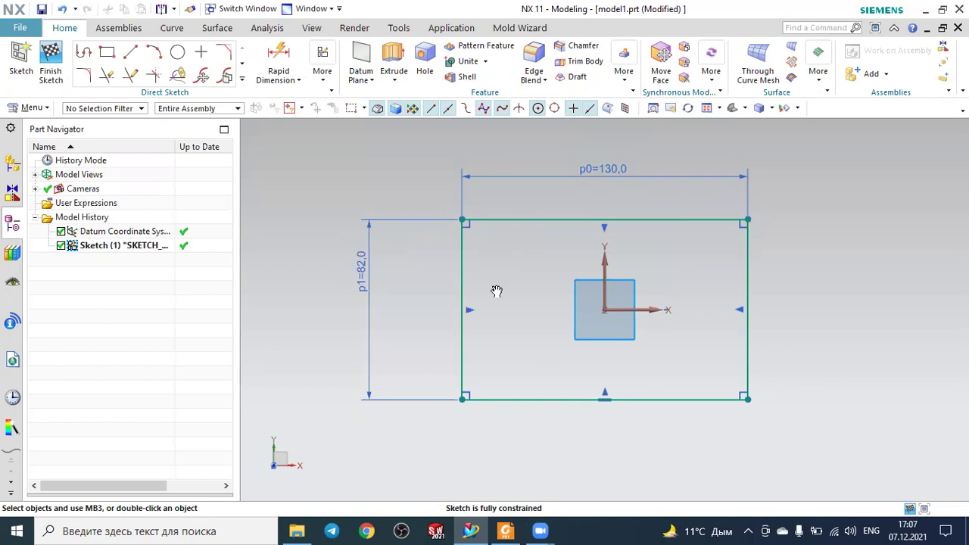
key(alt+Tab)
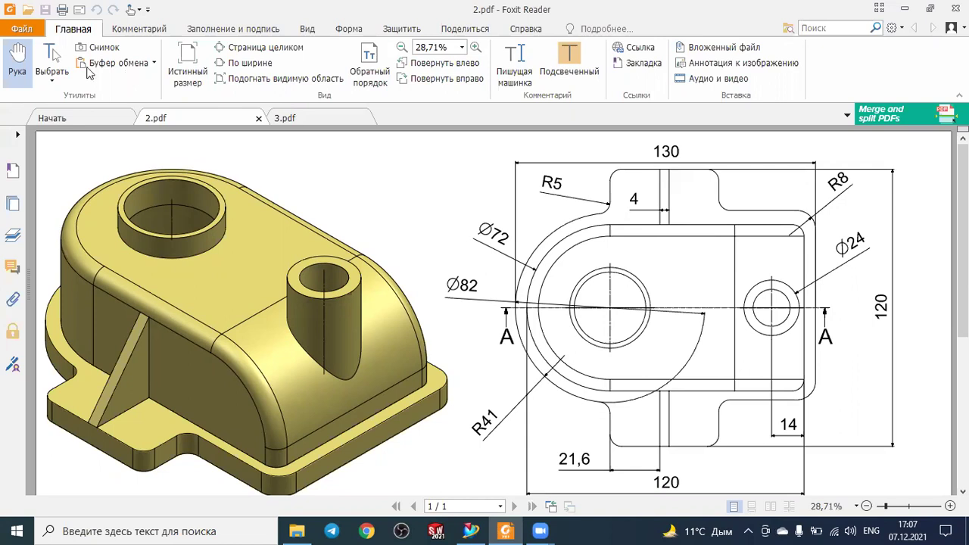
Step: Try a fillet between the top and bottom lines replacing the left edge, then undo it
key(alt+Tab)
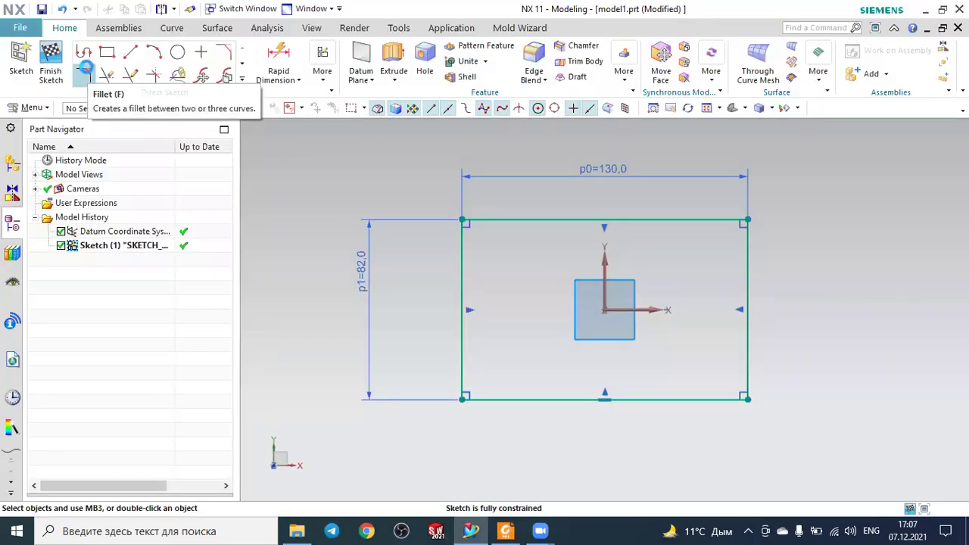
click(84, 73)
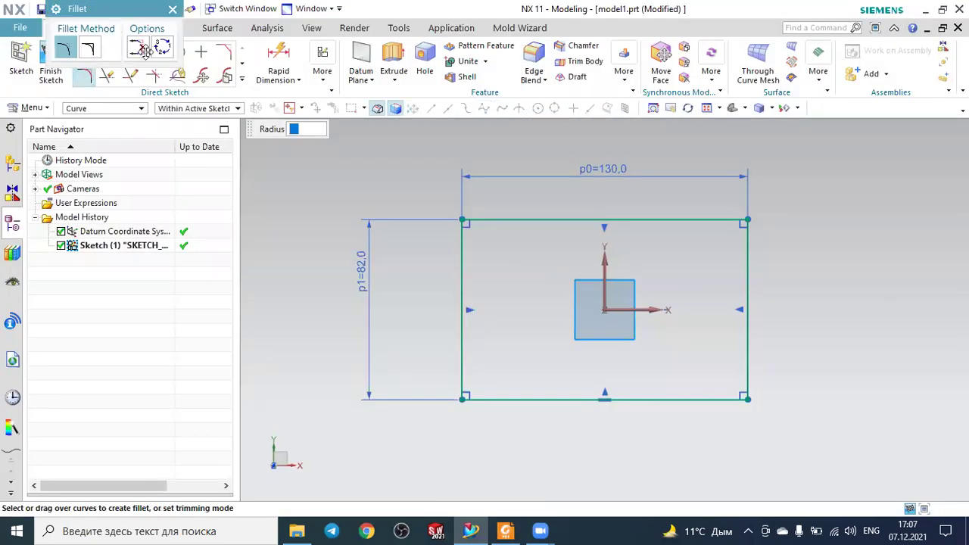
drag(119, 17, 163, 134)
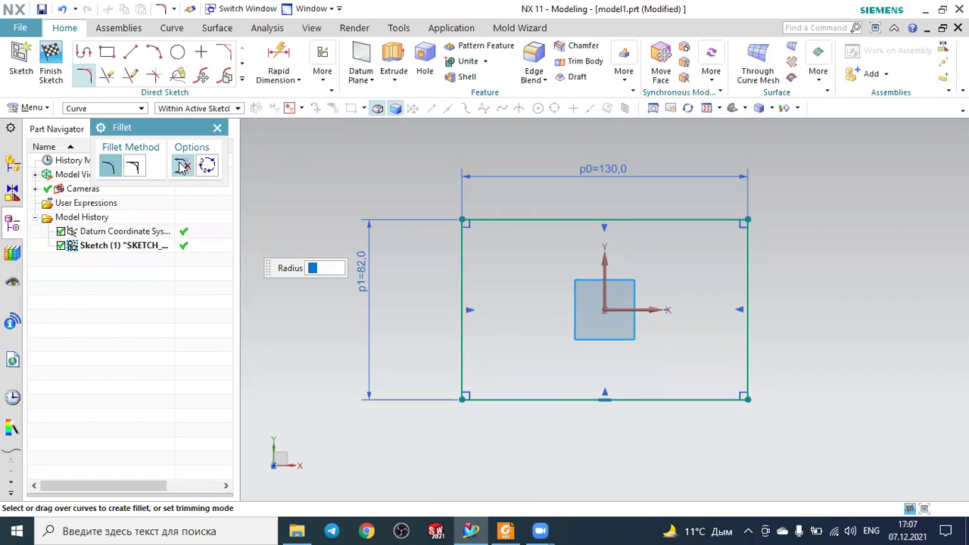
click(490, 219)
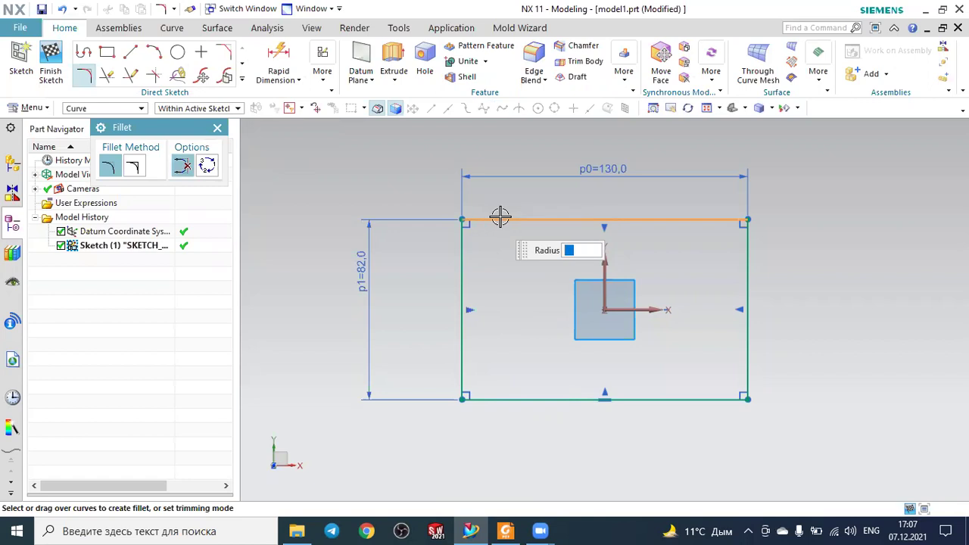
click(499, 399)
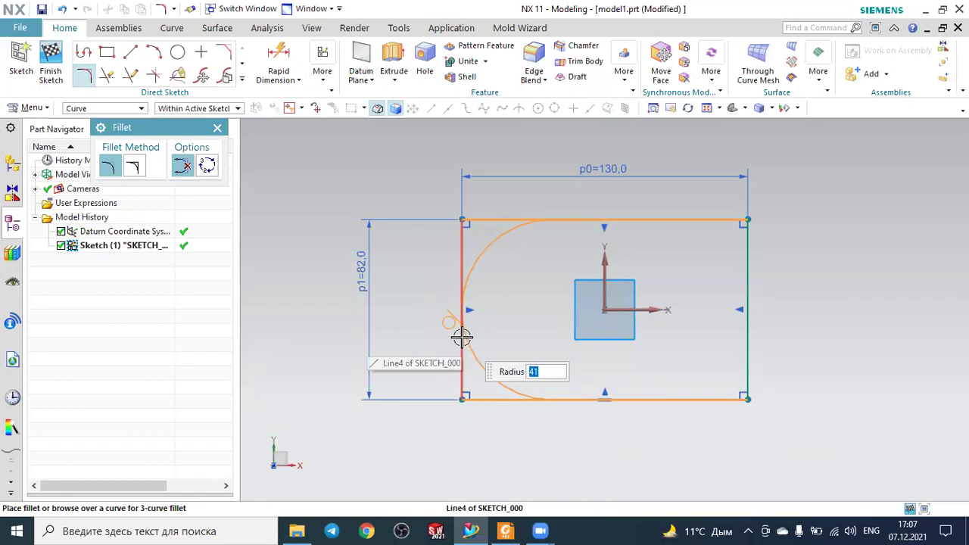
click(462, 336)
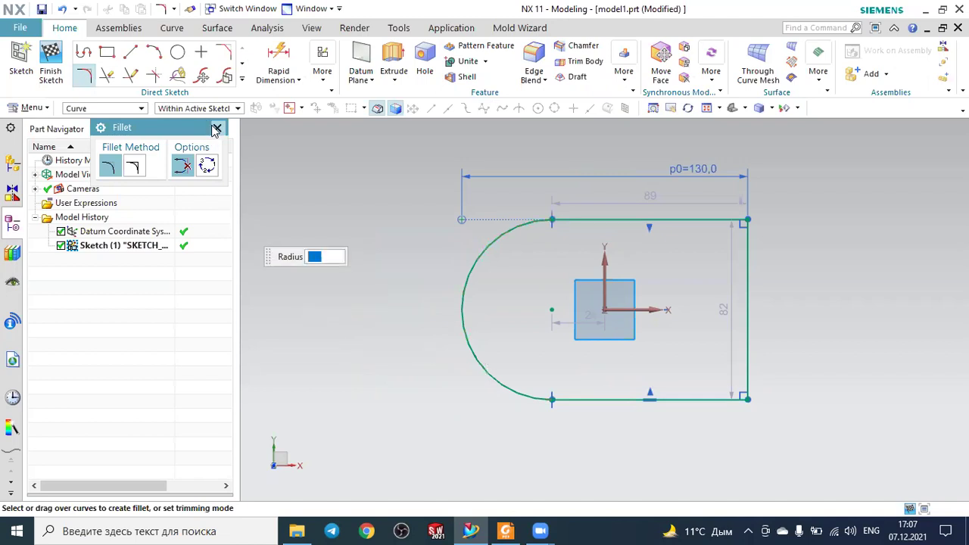
key(ctrl+z)
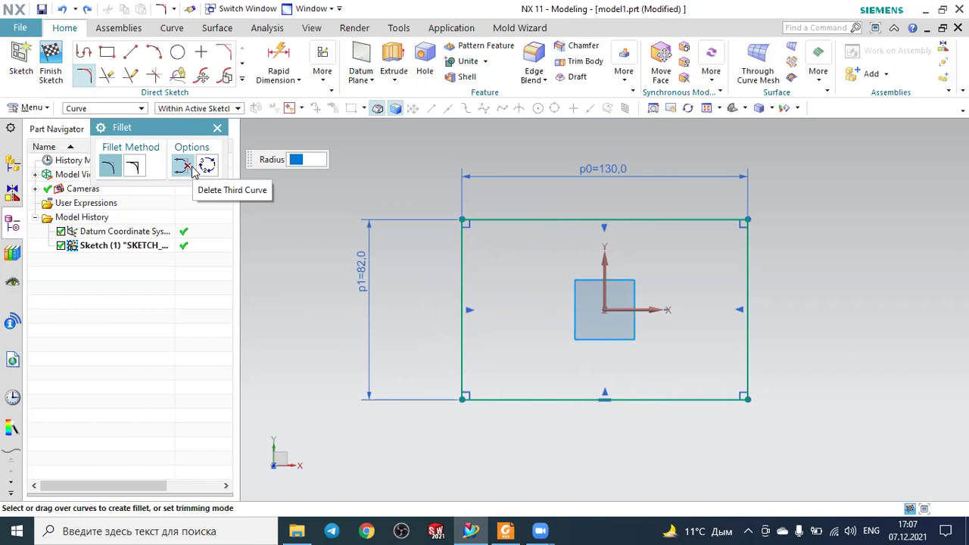
Step: Fillet the top and bottom lines, deleting the left line, into an R41 arc
click(530, 220)
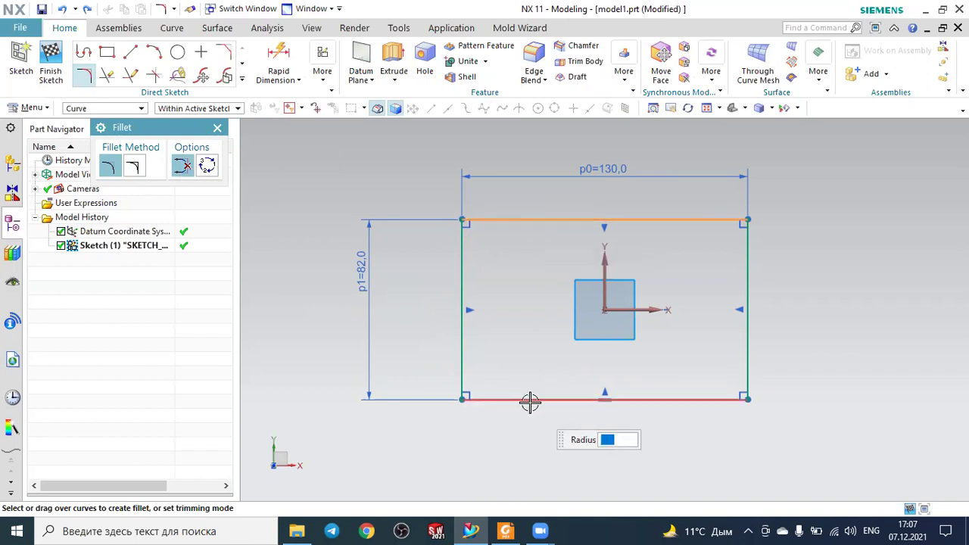
click(529, 400)
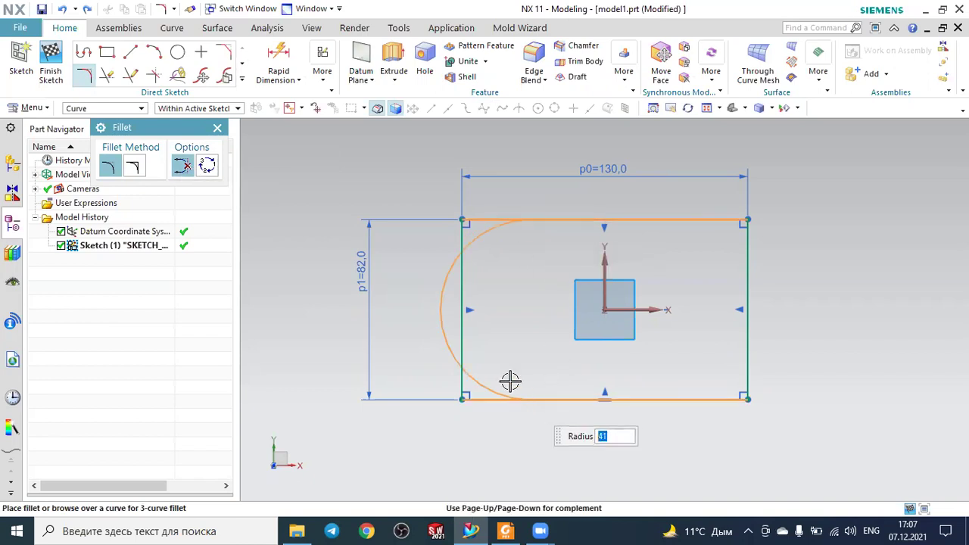
click(457, 318)
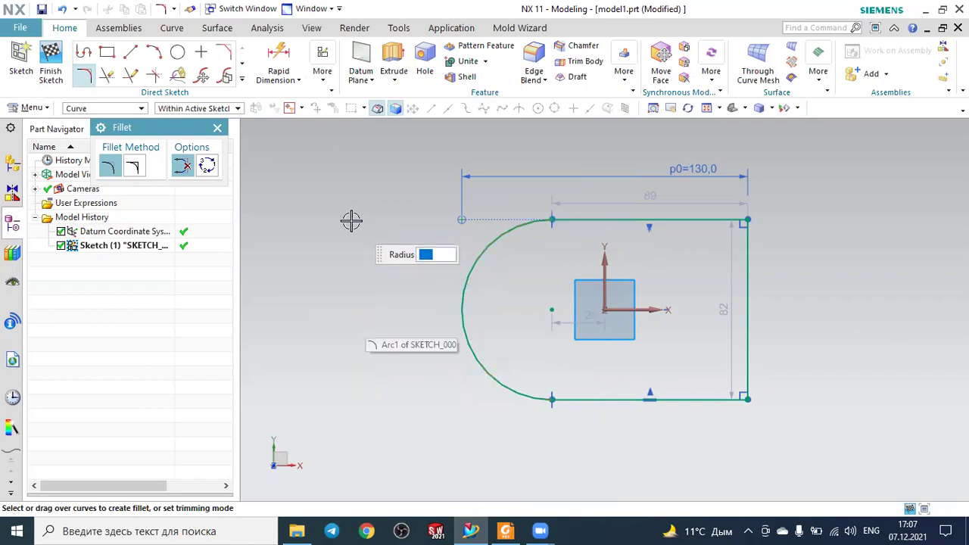
key(Escape)
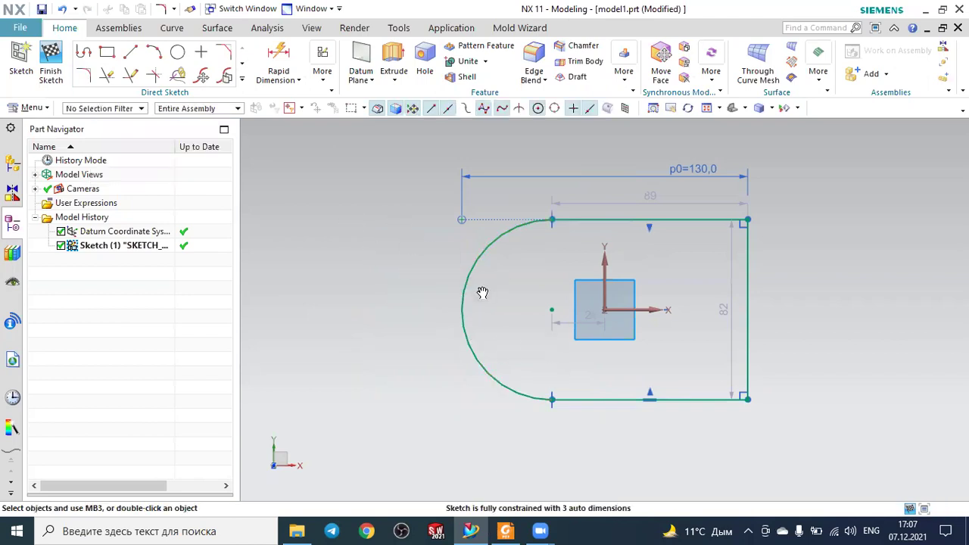
key(alt+Tab)
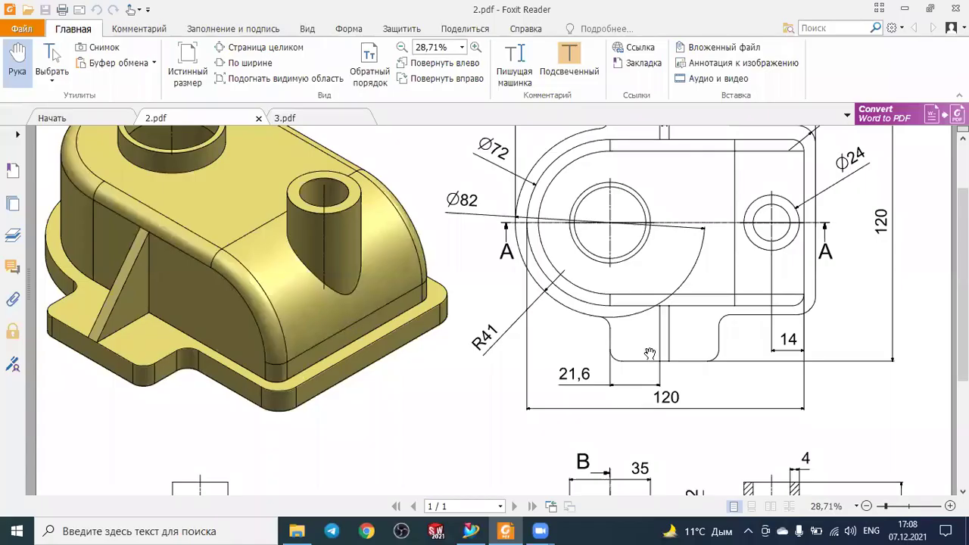
scroll(655, 318, up, 3)
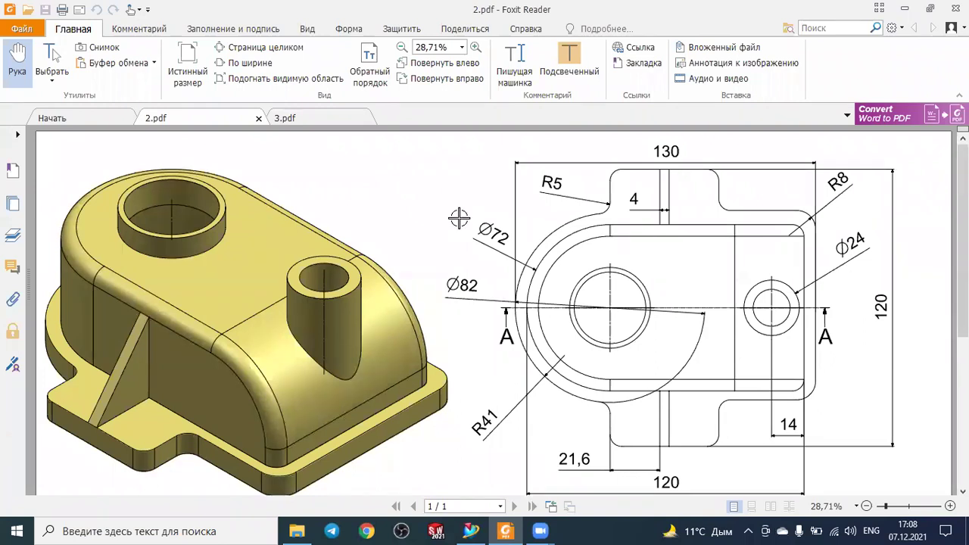
key(alt+Tab)
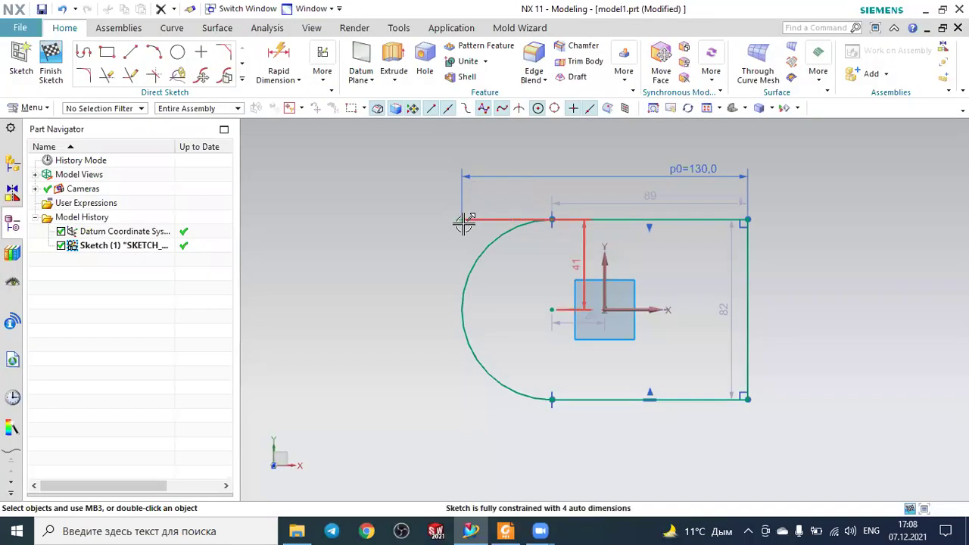
Step: Delete the leftover corner point and its 130 dimension
click(462, 221)
key(Delete)
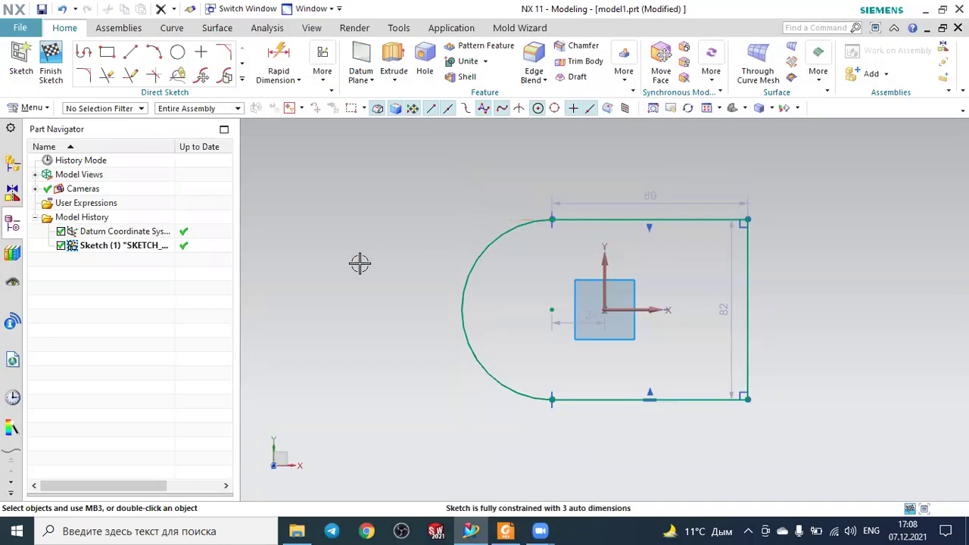
scroll(398, 242, down, 1)
scroll(692, 277, up, 1)
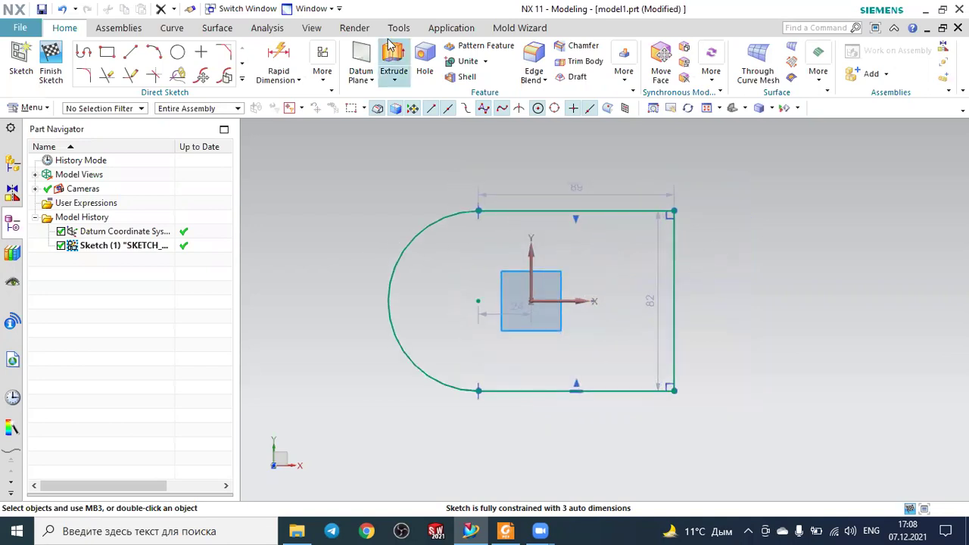
Step: Extrude the rounded profile 8 mm into a solid base plate and orbit to inspect it
click(393, 65)
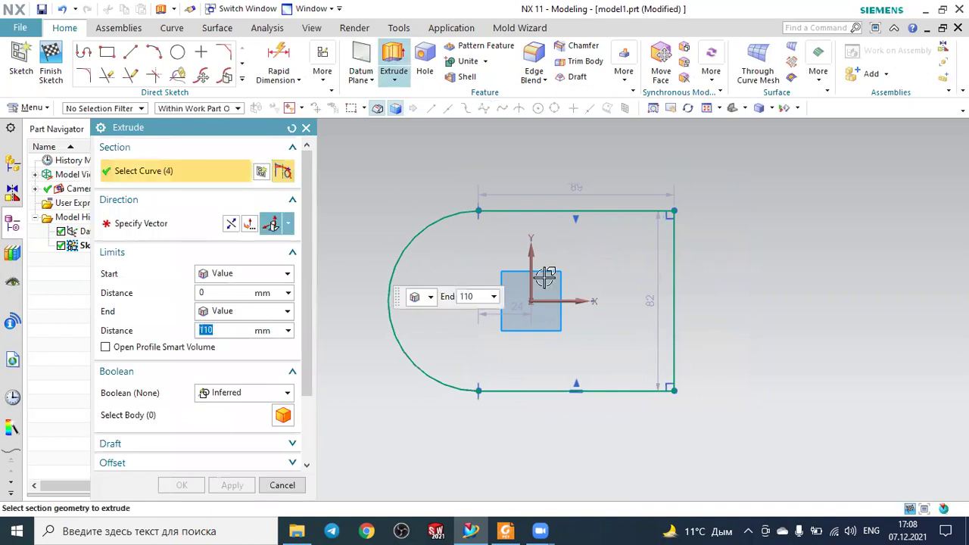
mouse_move(733, 317)
middle_down()
mouse_move(722, 252)
mouse_move(705, 255)
middle_up()
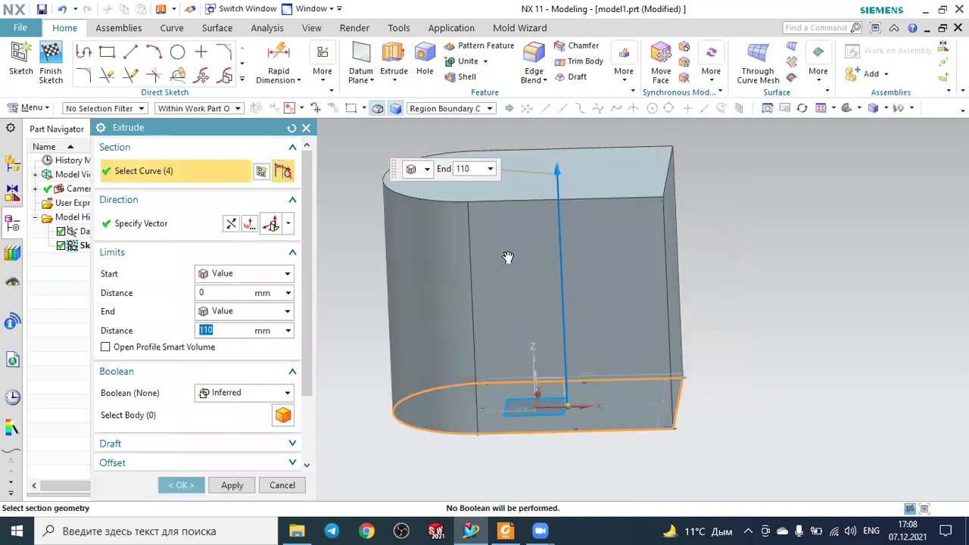
key(alt+Tab)
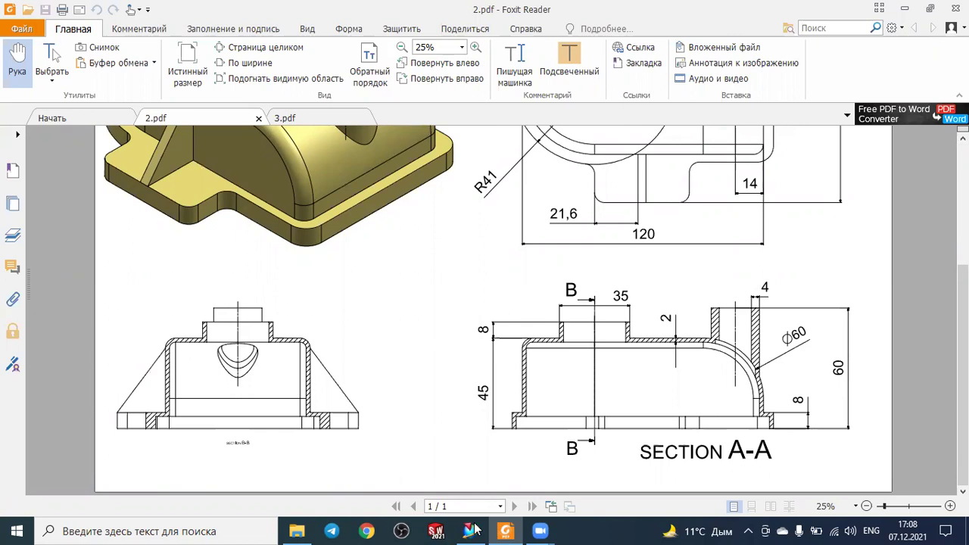
key(alt+Tab)
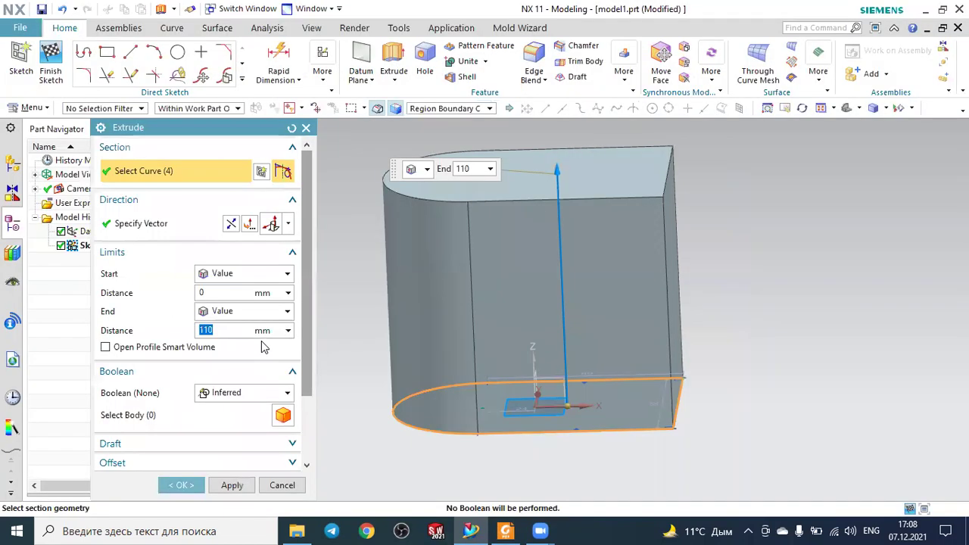
text(8)
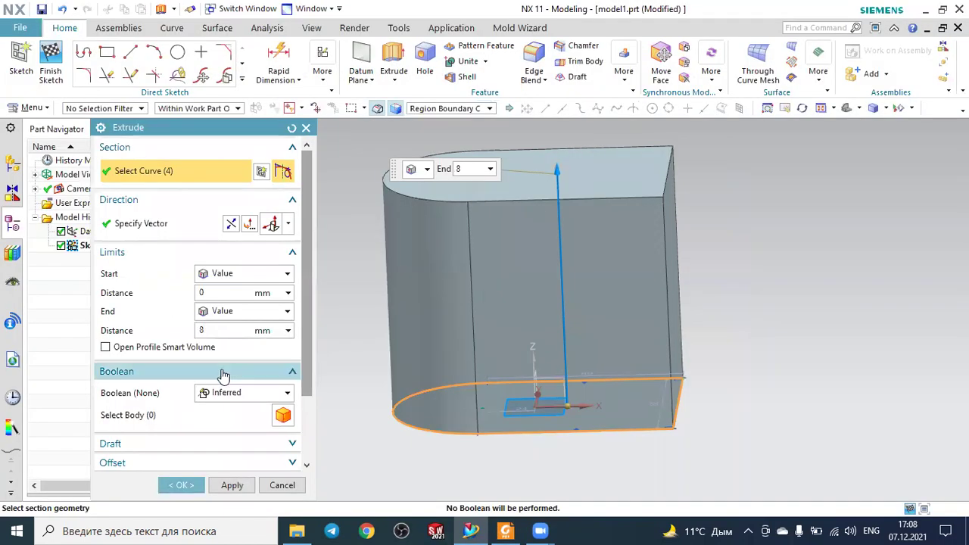
click(192, 485)
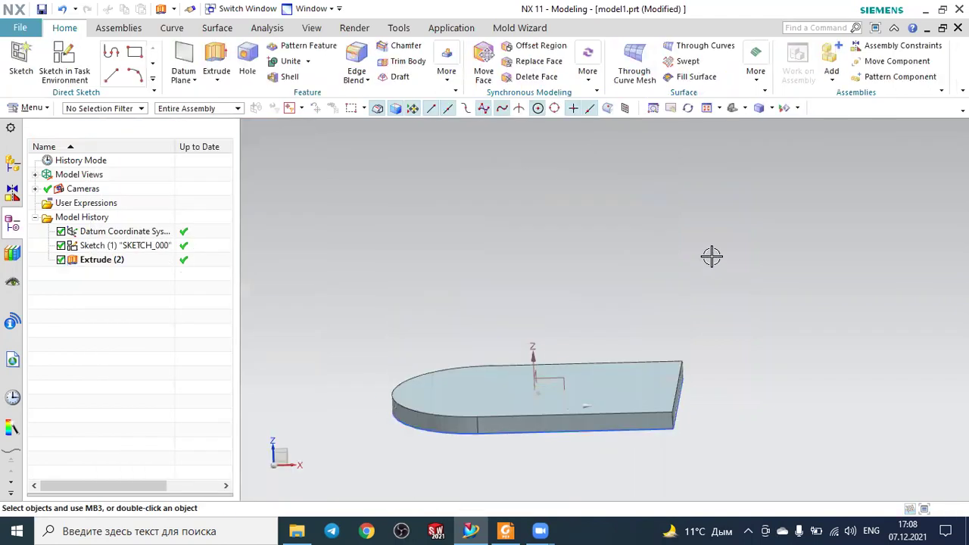
middle_drag(667, 245, 659, 271)
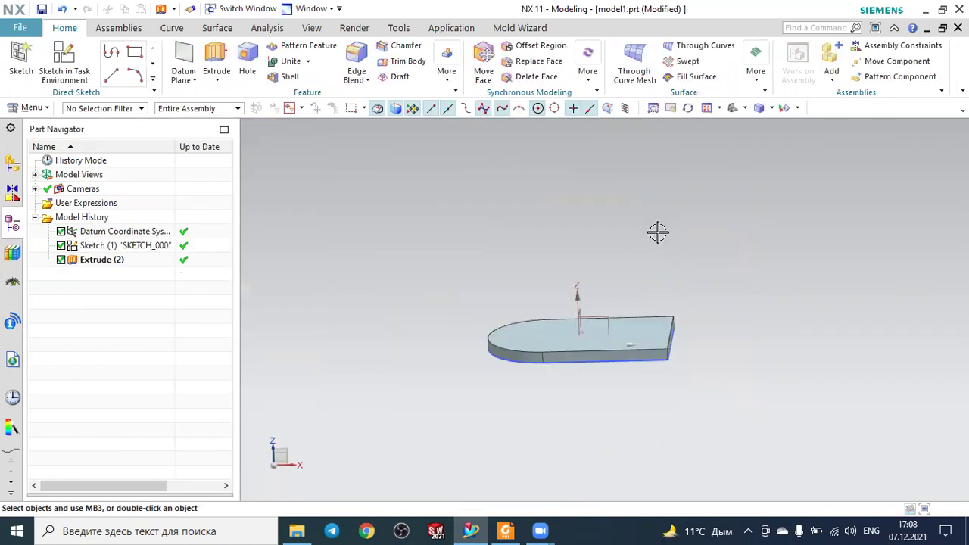
click(707, 108)
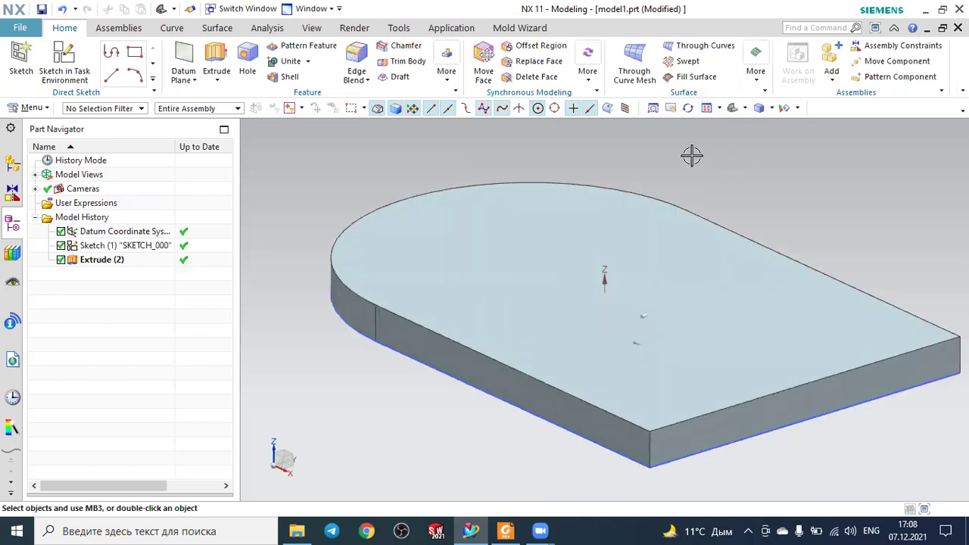
middle_drag(417, 158, 451, 179)
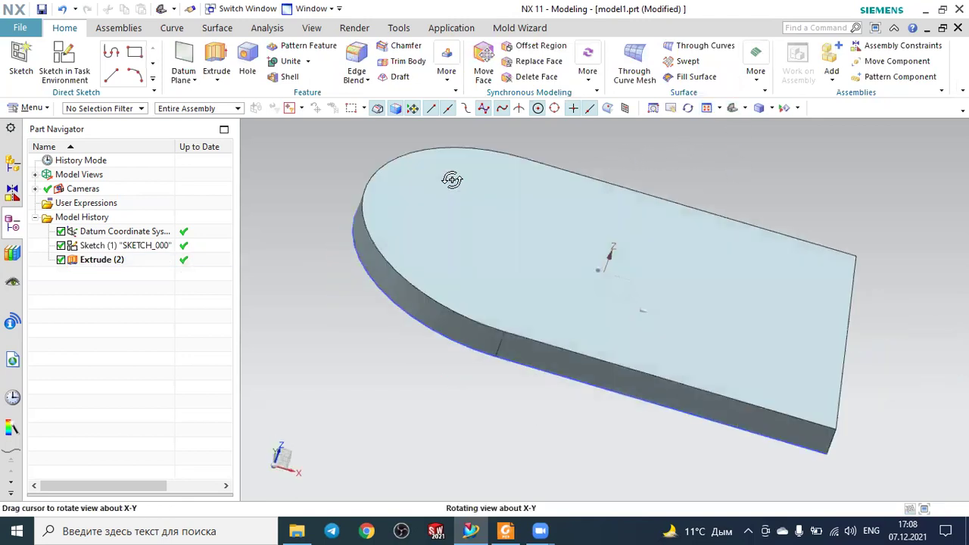
click(21, 54)
click(293, 127)
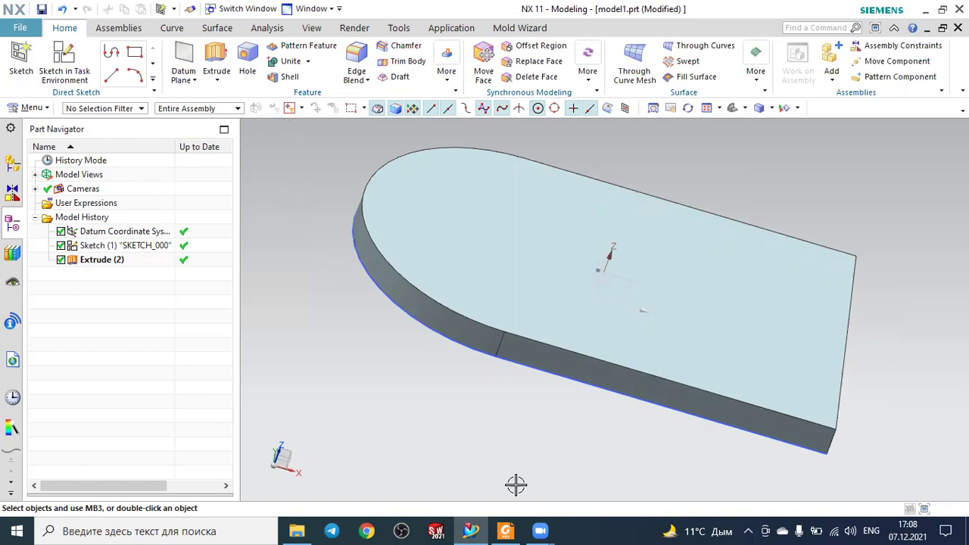
click(506, 530)
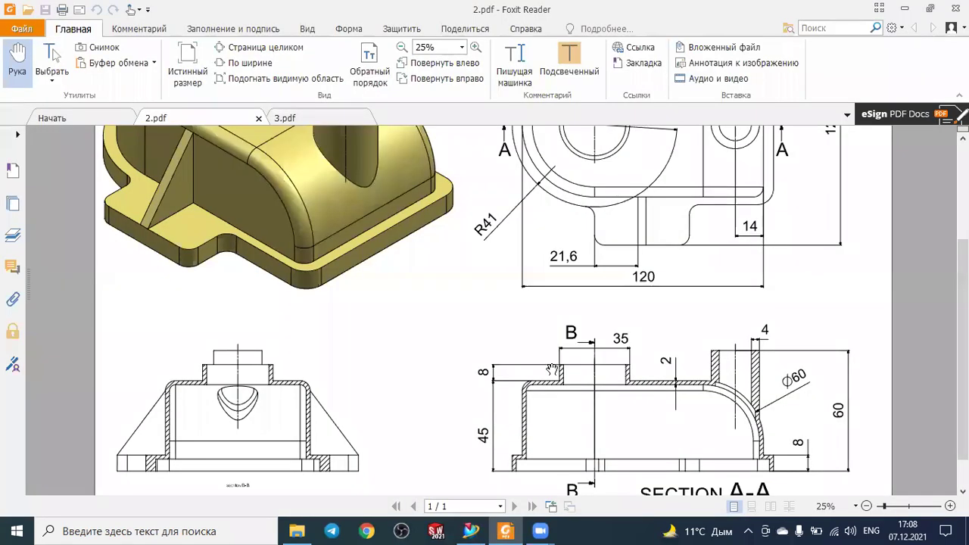
scroll(552, 369, up, 3)
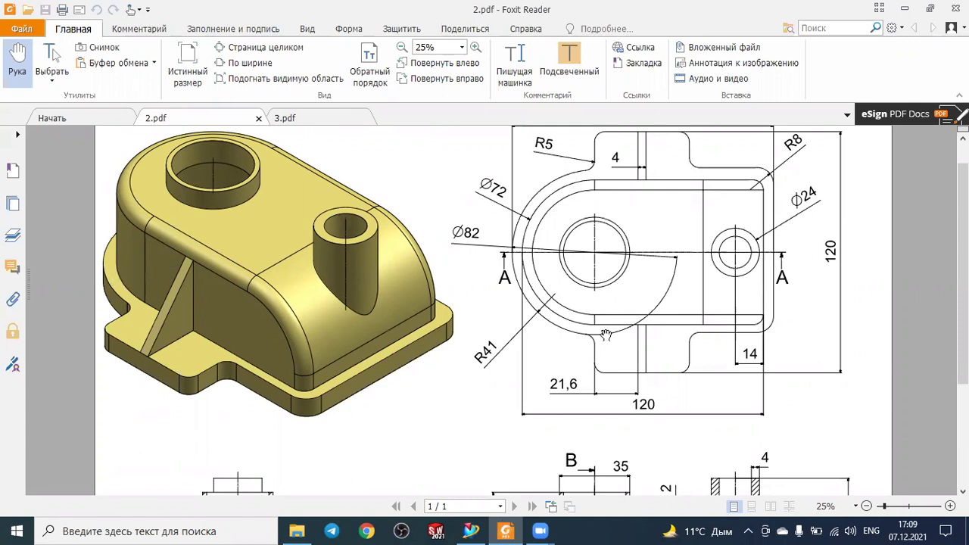
scroll(775, 279, up, 1)
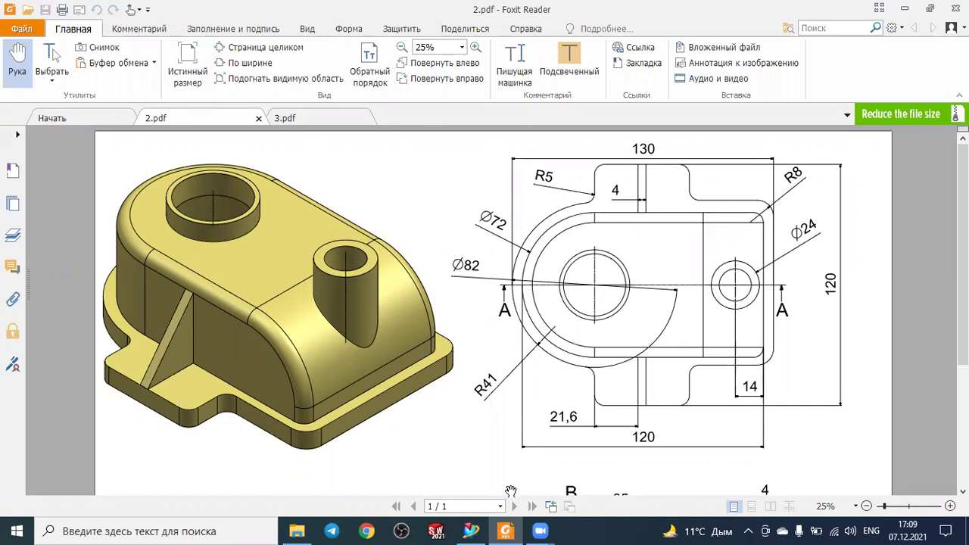
key(alt+Tab)
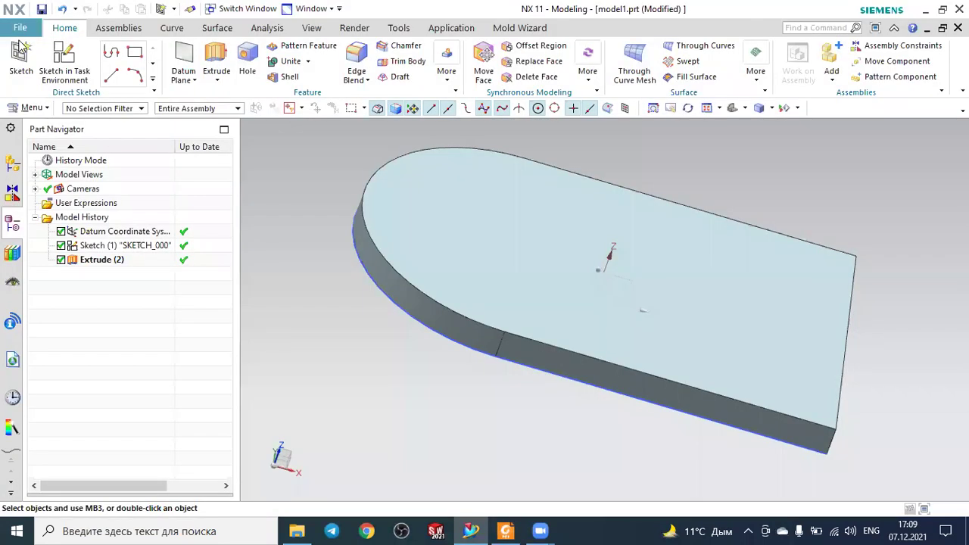
Step: Create a new sketch on the base plate's top face
click(21, 61)
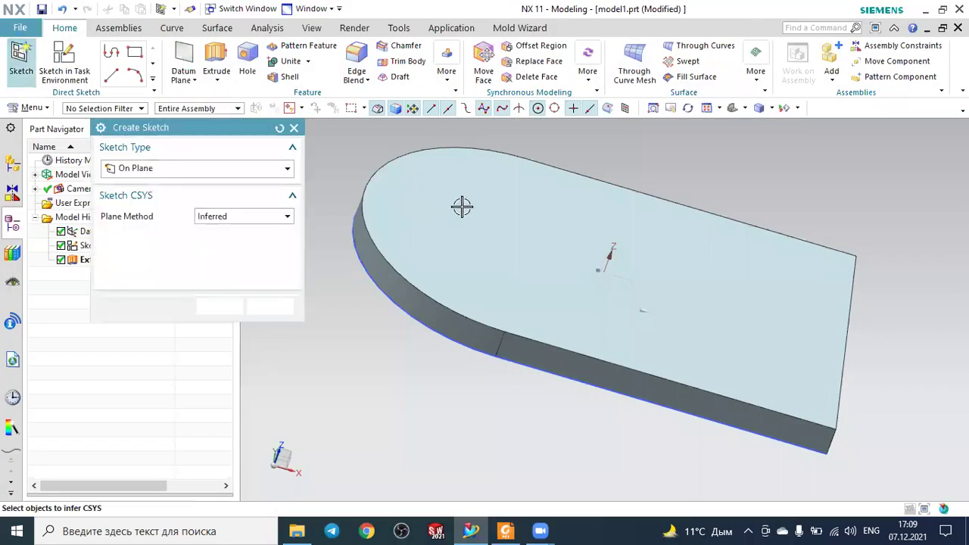
click(441, 189)
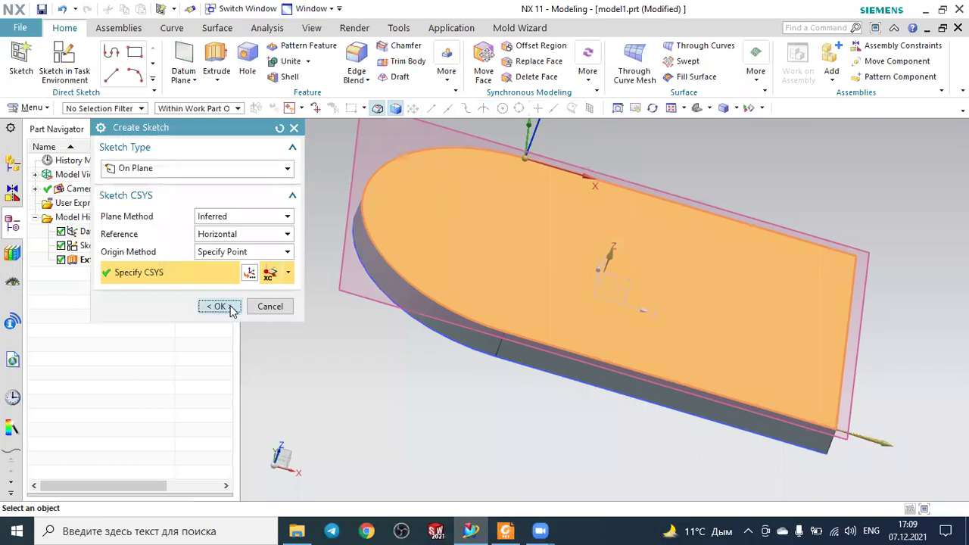
click(221, 306)
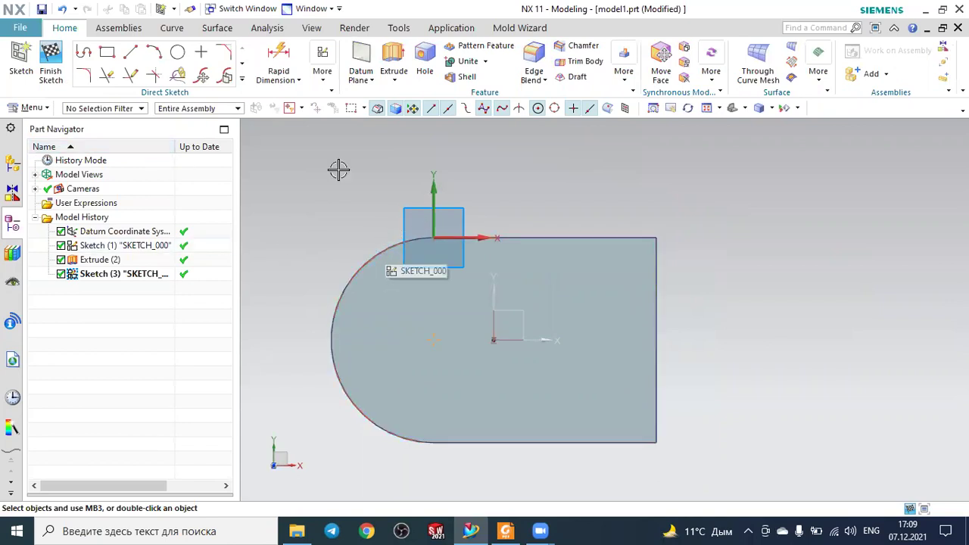
Step: Offset the plate outline 5 mm inward with Offset Curve, reversing the direction
click(242, 80)
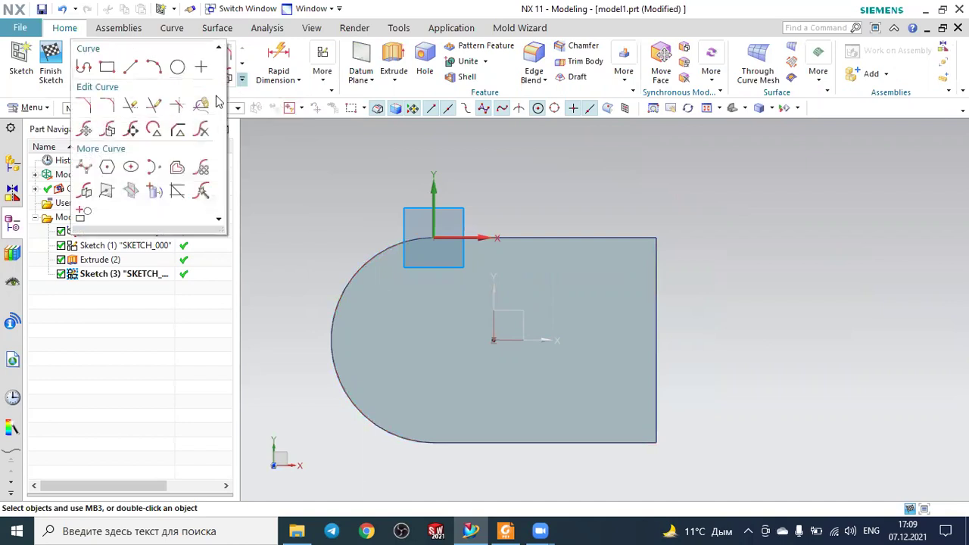
click(177, 167)
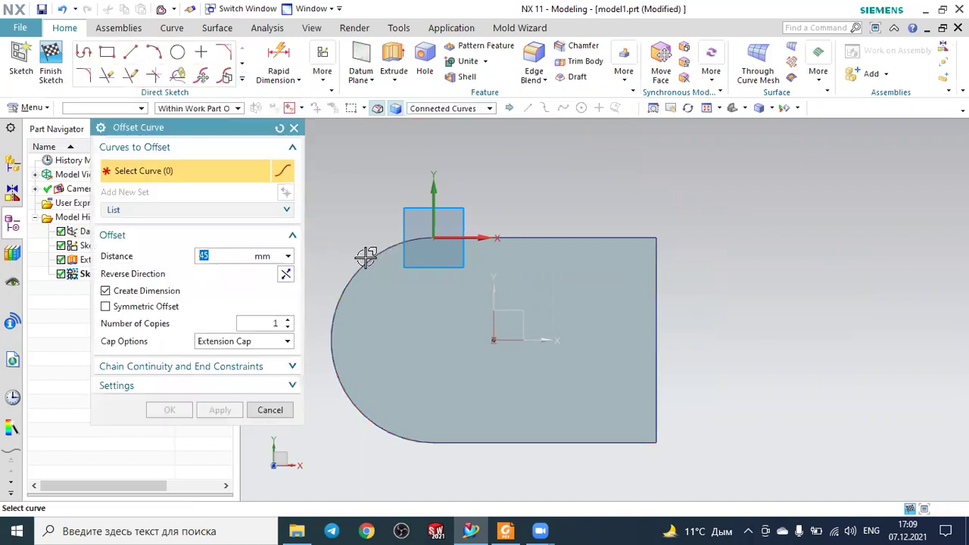
click(367, 257)
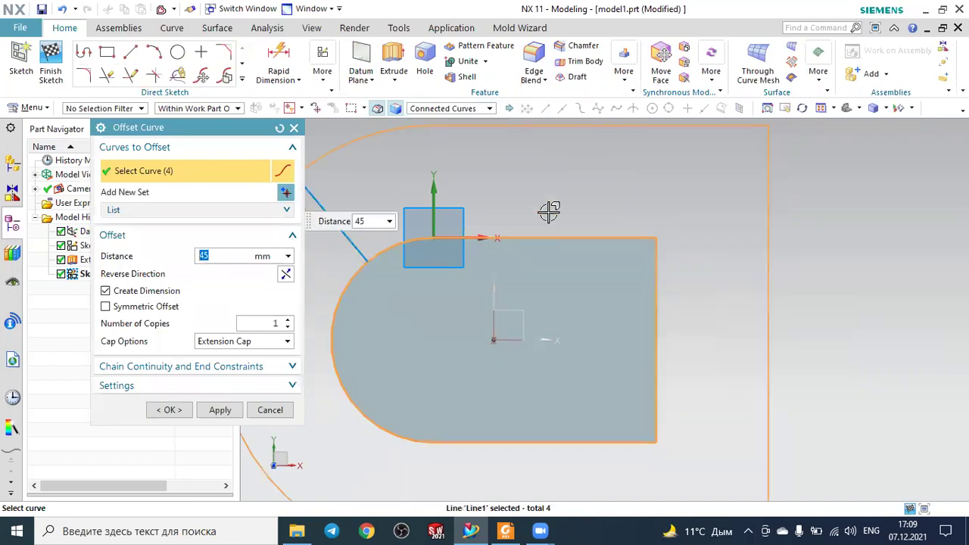
scroll(564, 219, down, 1)
scroll(446, 205, down, 1)
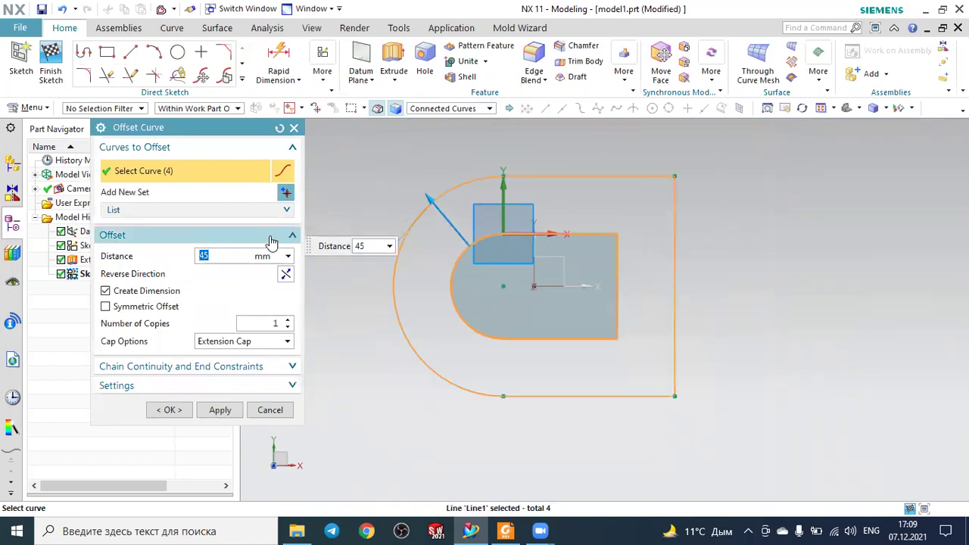
text(5)
key(Return)
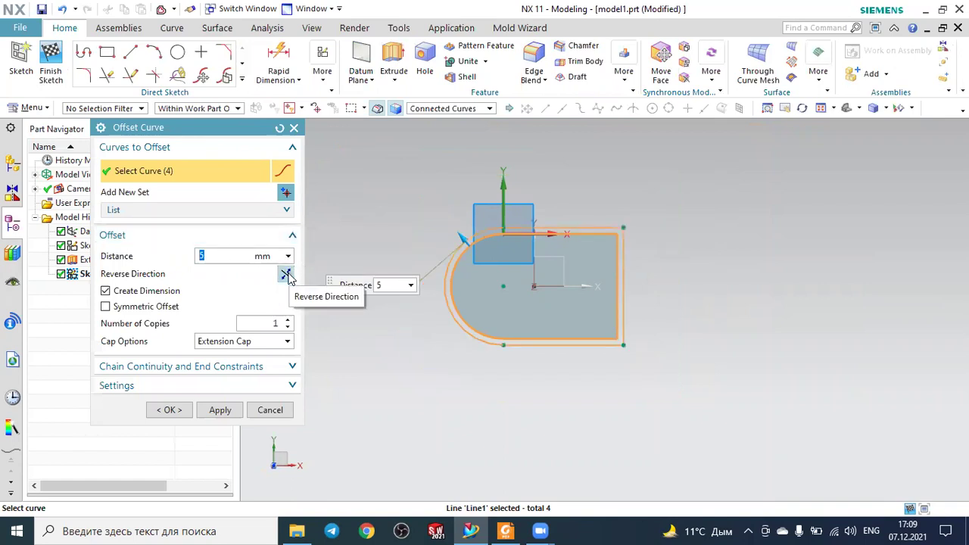
click(286, 273)
scroll(557, 258, up, 2)
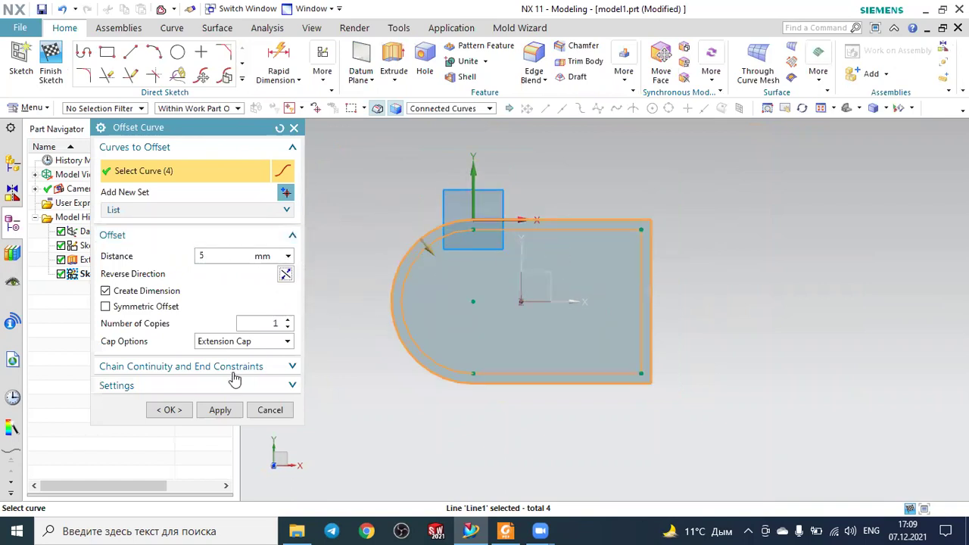
click(171, 410)
mouse_move(744, 294)
middle_down()
mouse_move(729, 268)
mouse_move(738, 272)
middle_up()
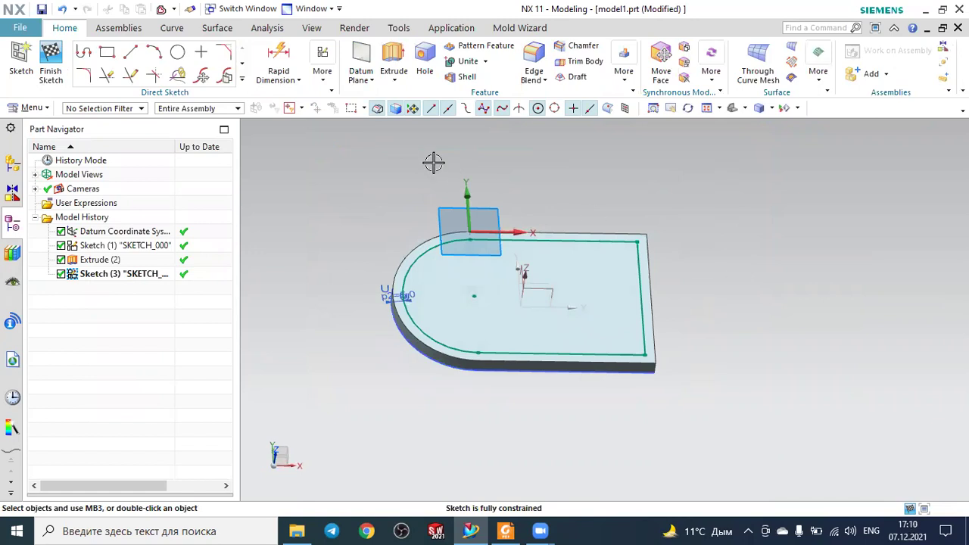
Step: Extrude the offset outline 45-8 mm upward, united with the base plate
click(392, 53)
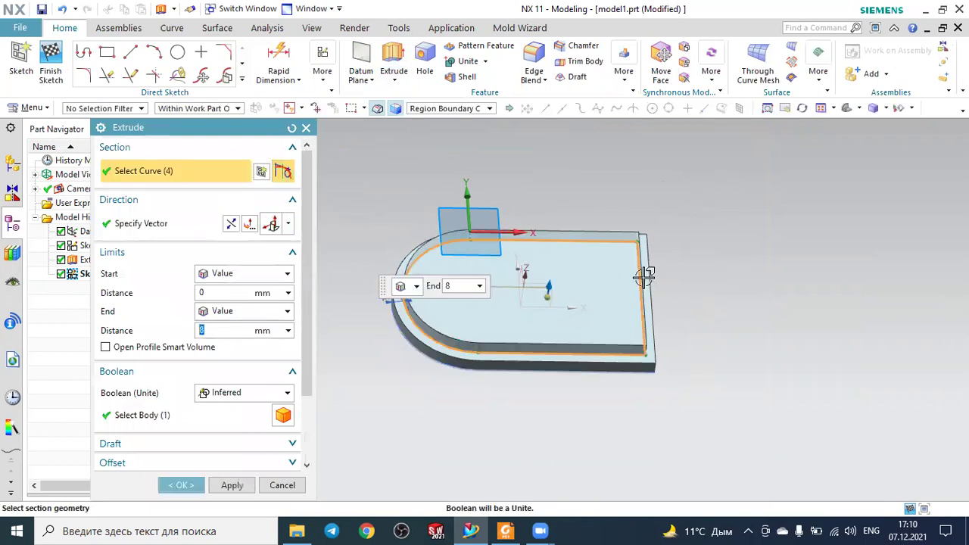
middle_drag(709, 239, 576, 417)
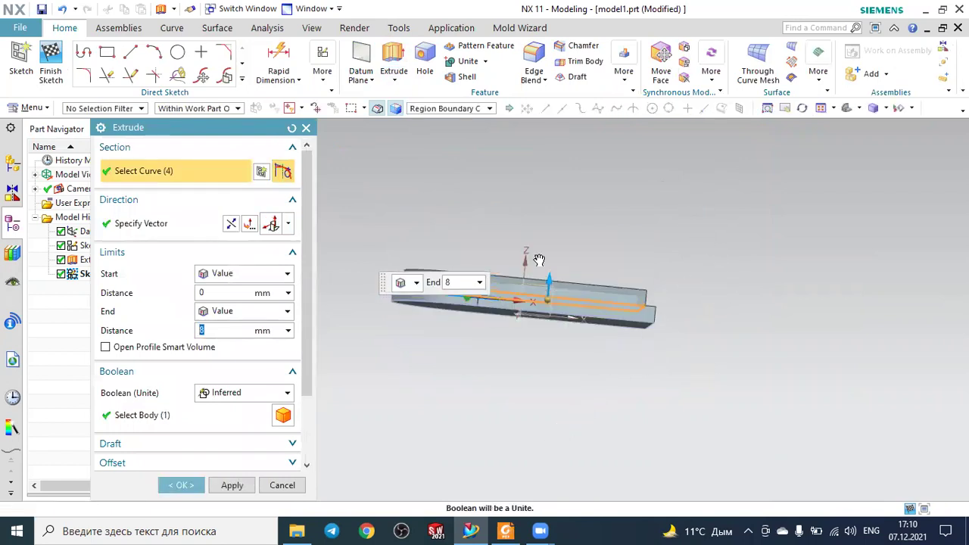
key(alt+Tab)
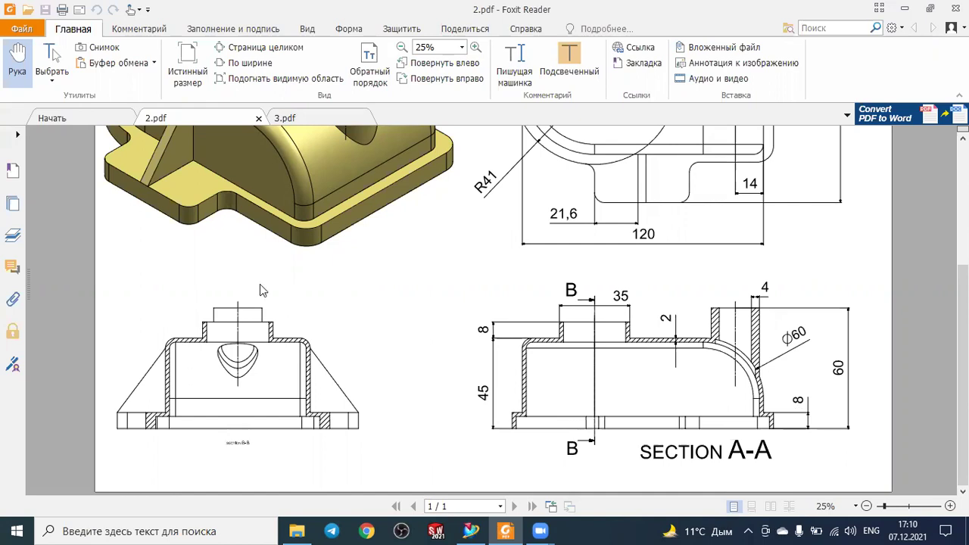
key(alt+Tab)
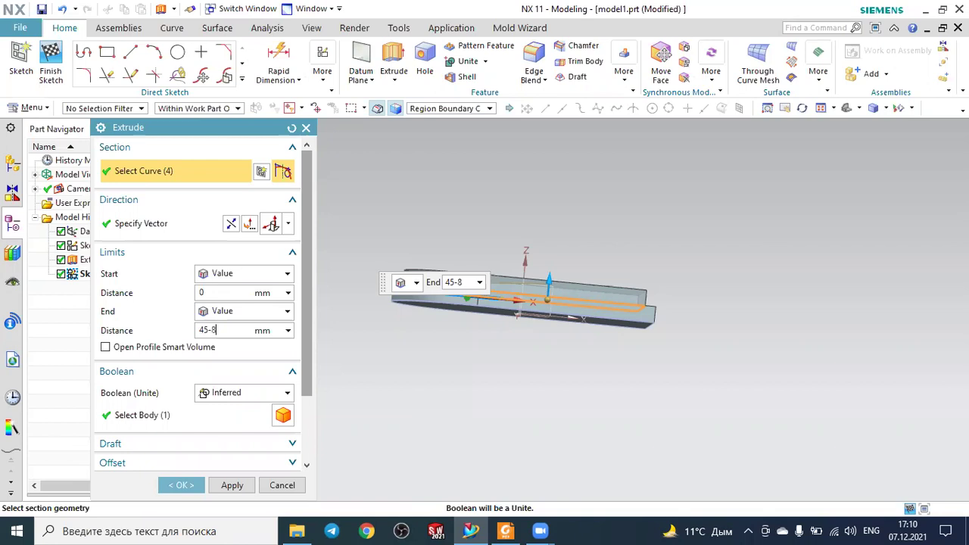
click(221, 393)
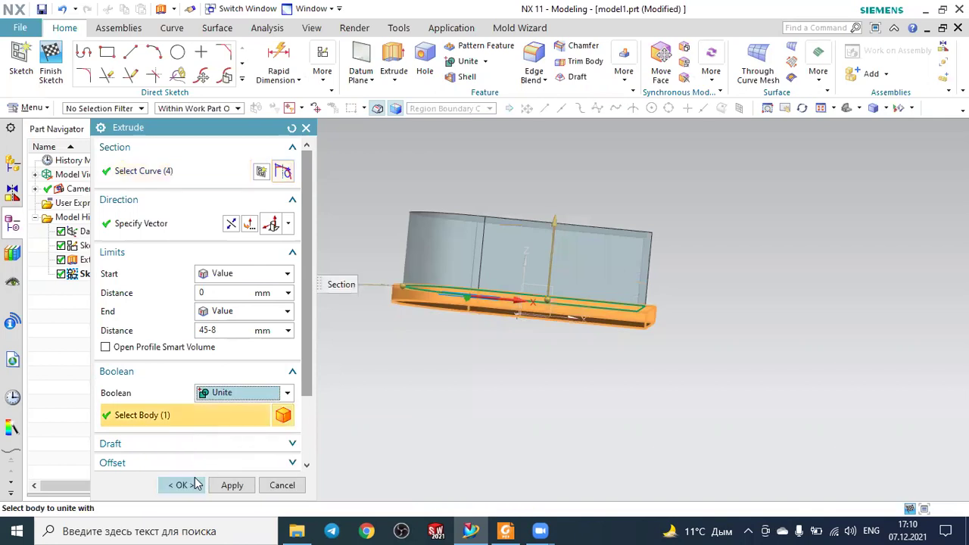
click(181, 485)
middle_drag(824, 199, 805, 219)
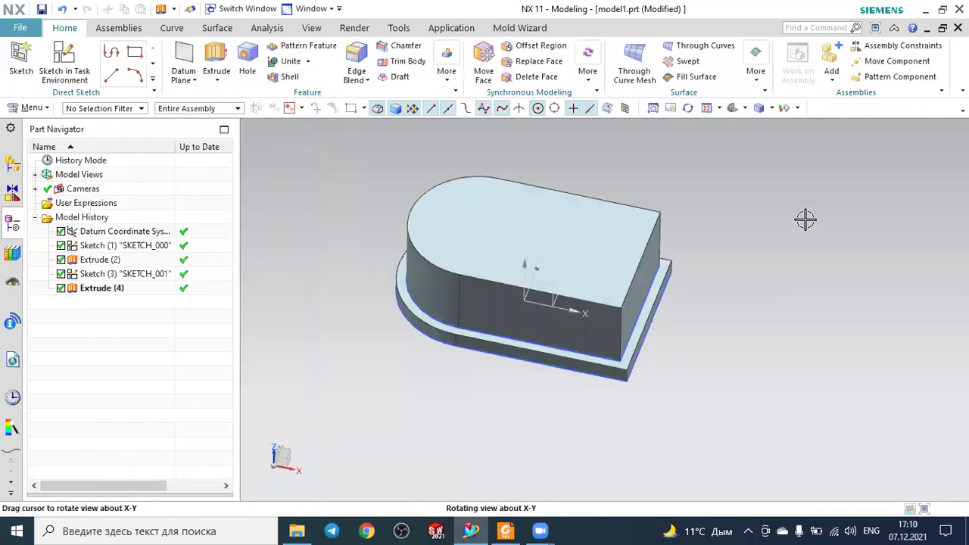
click(731, 108)
middle_drag(389, 240, 443, 238)
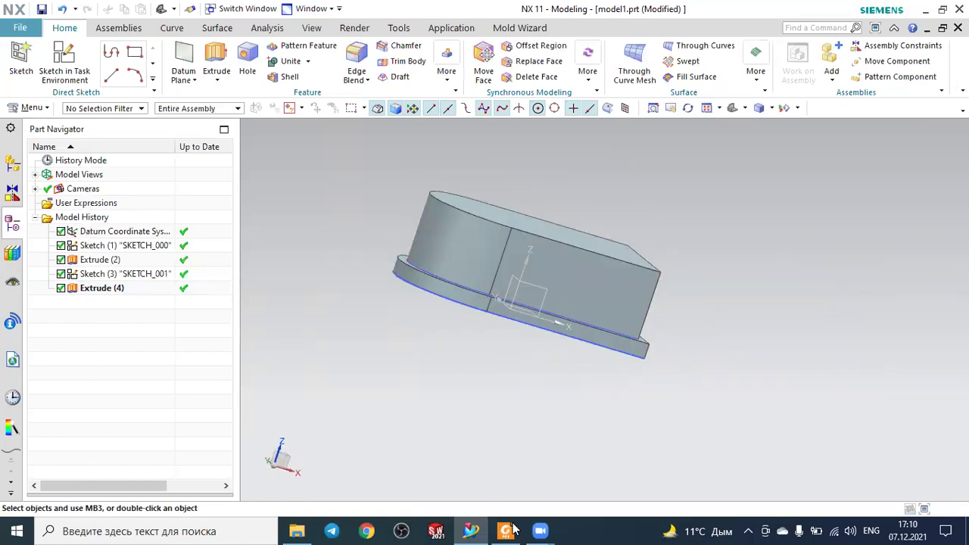
key(alt+Tab)
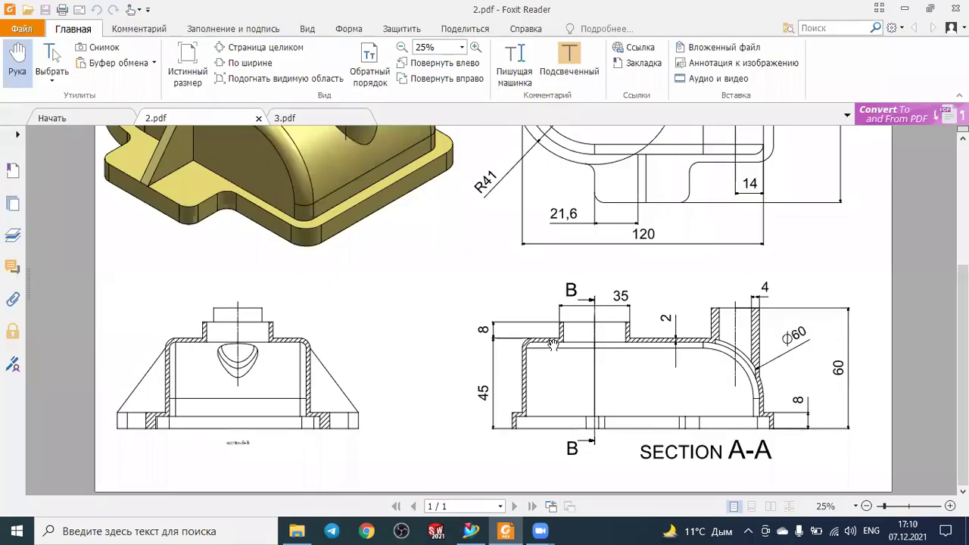
ctrl+scroll(385, 299, down, 2)
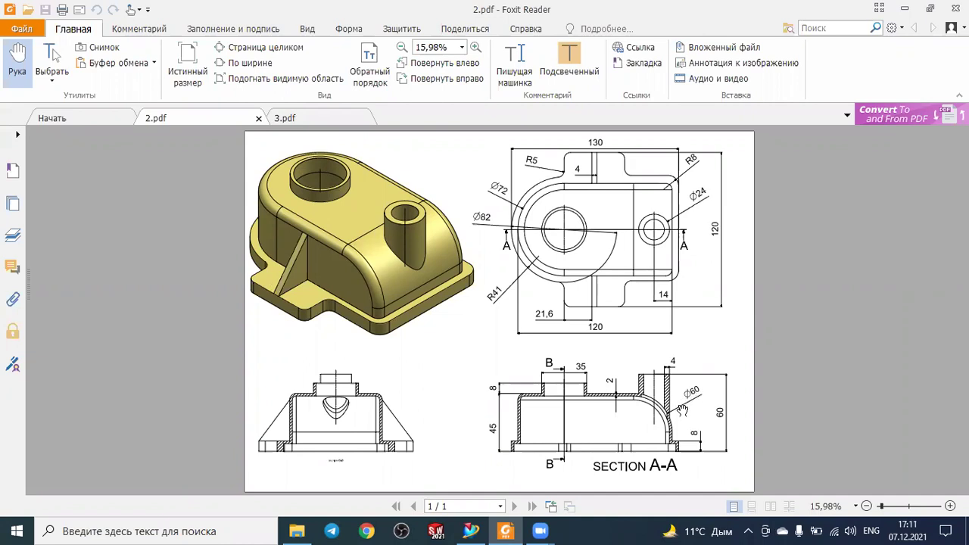
click(471, 529)
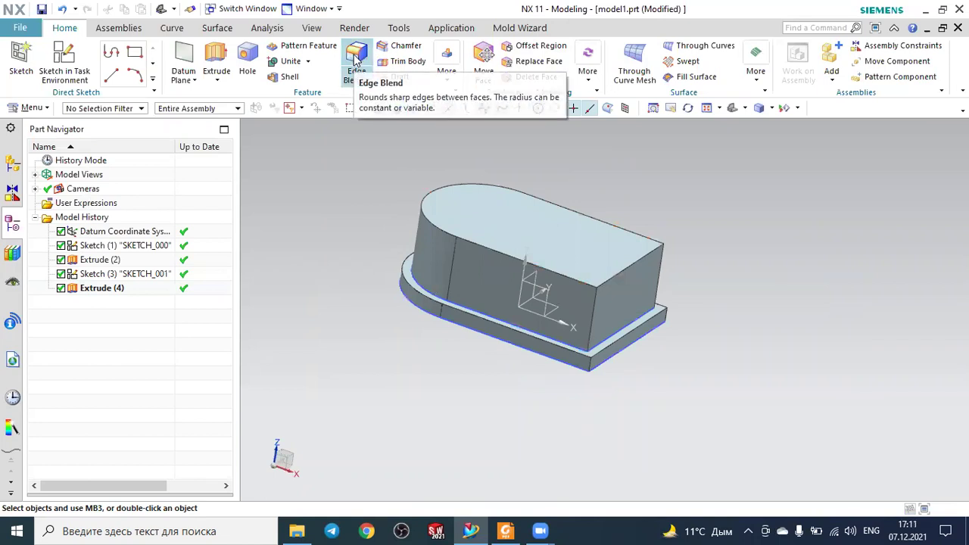
Step: Blend the top edge at the raised body's square end with a 30 mm radius, then compare with the drawing
click(349, 61)
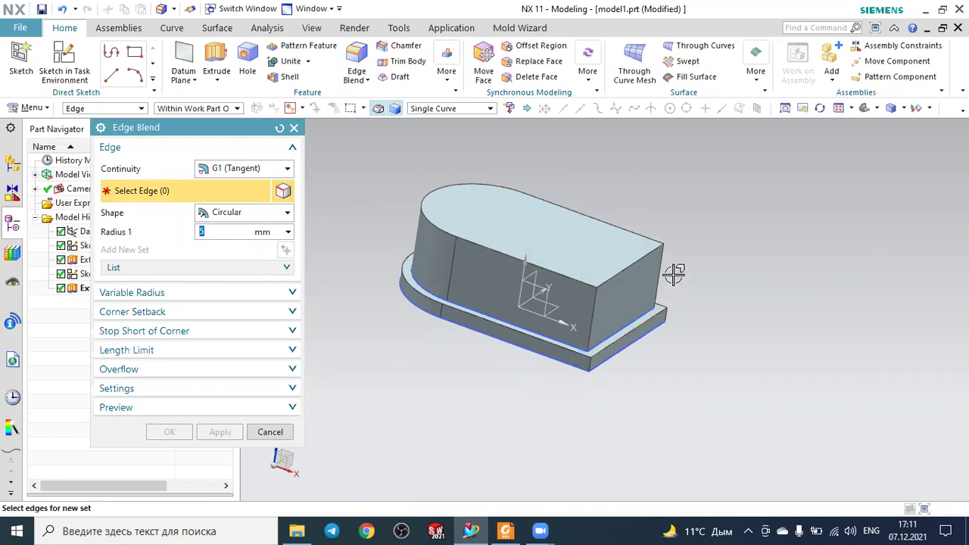
click(631, 268)
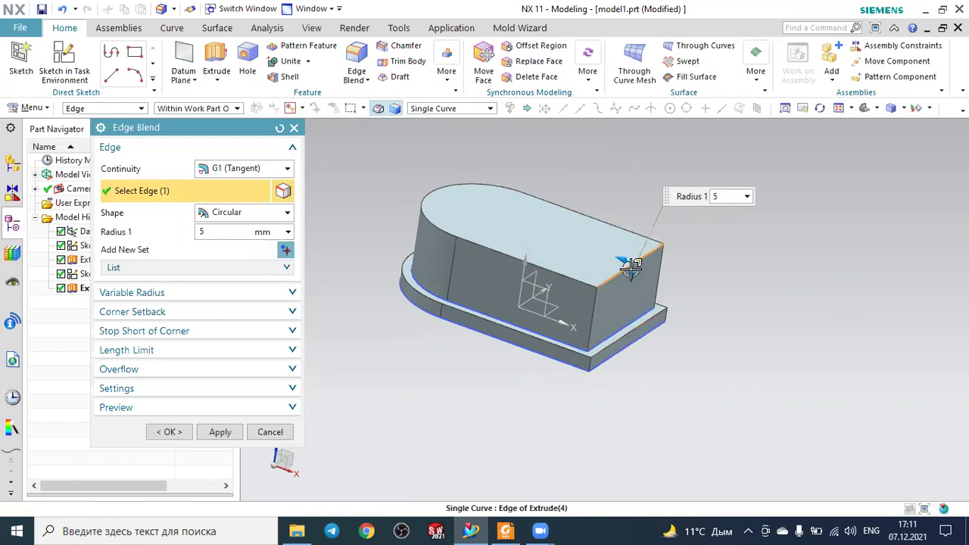
text(30)
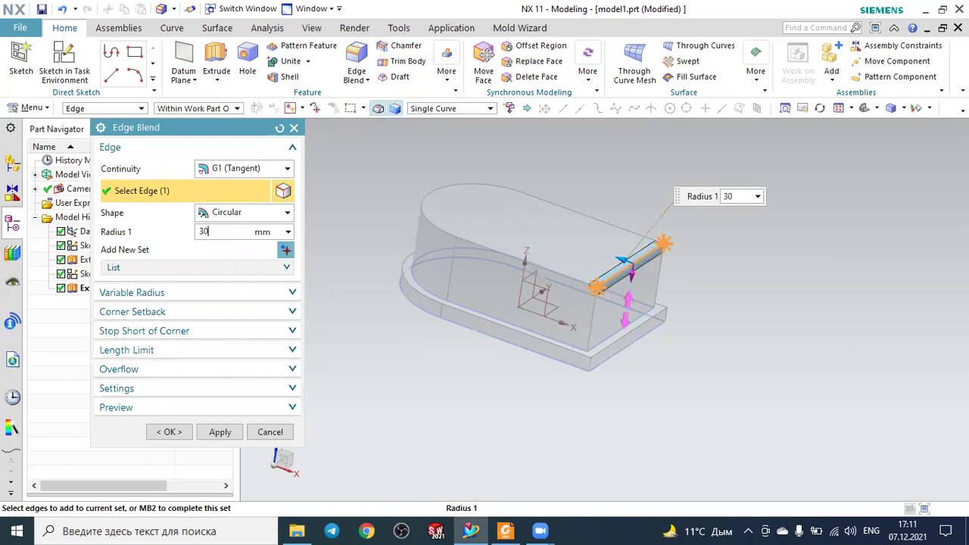
key(Return)
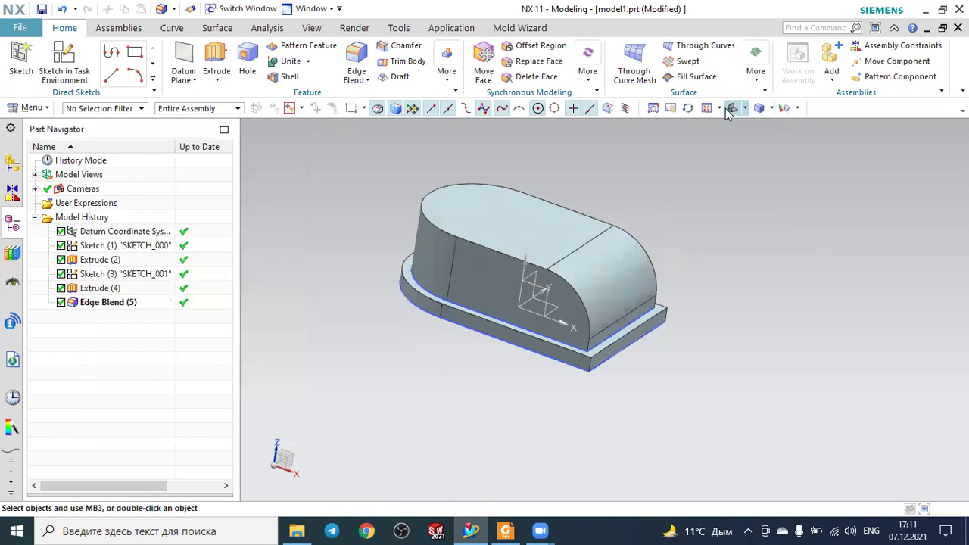
click(728, 108)
middle_drag(411, 260, 470, 313)
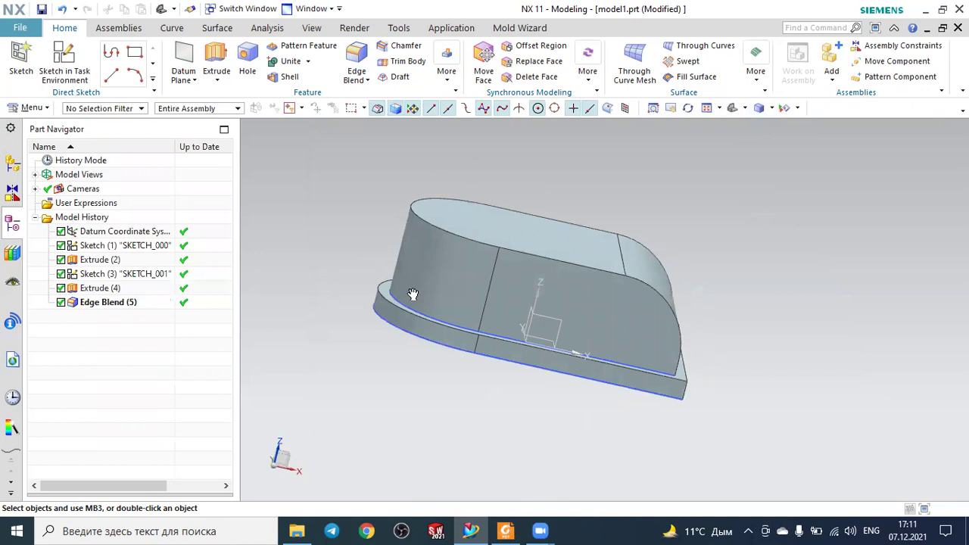
key(alt+Tab)
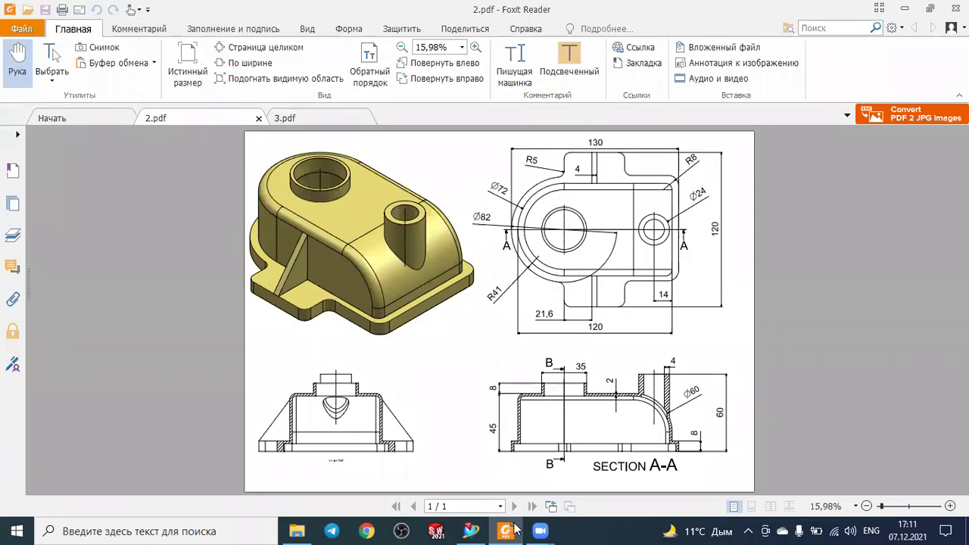
key(alt+Tab)
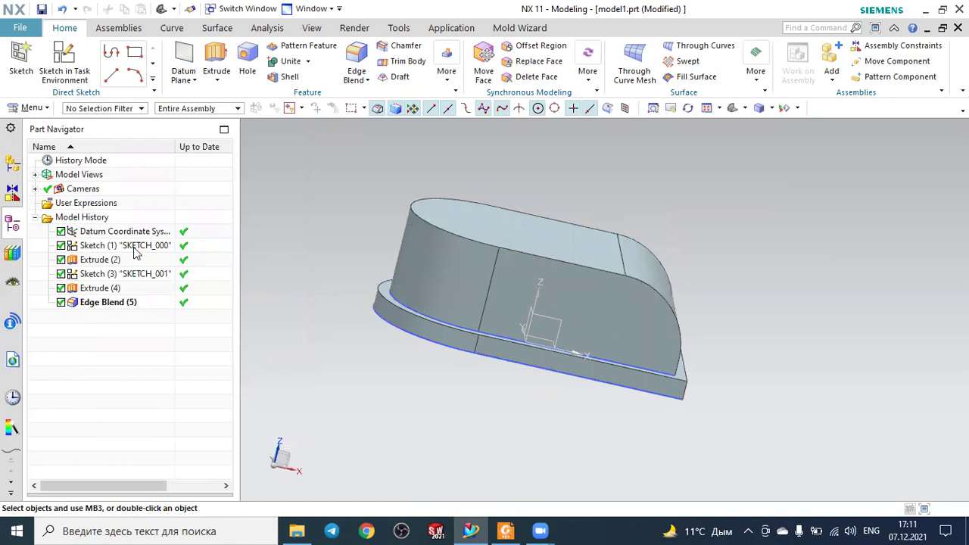
Step: Reopen Sketch (1) for editing with the Profile line tool, and bring up 2.pdf in Foxit
click(96, 250)
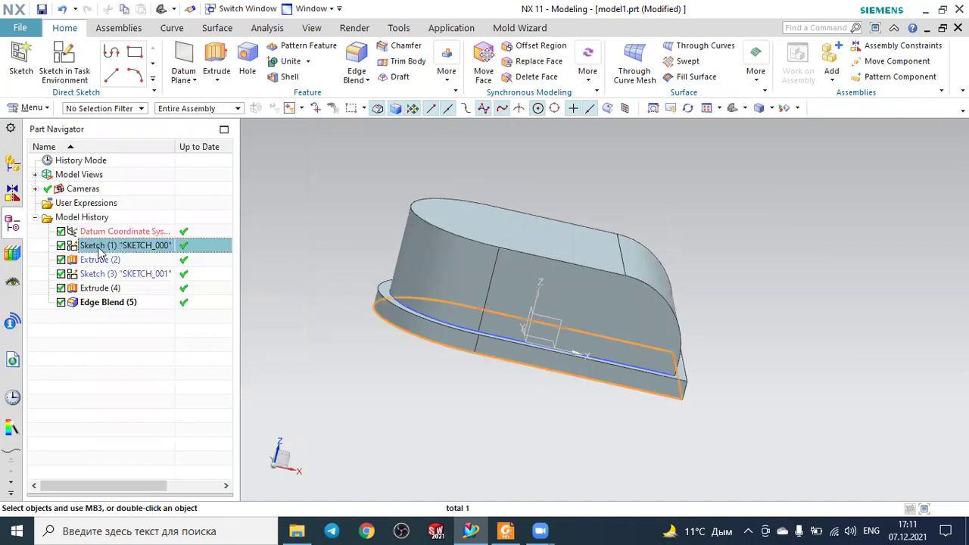
double_click(142, 249)
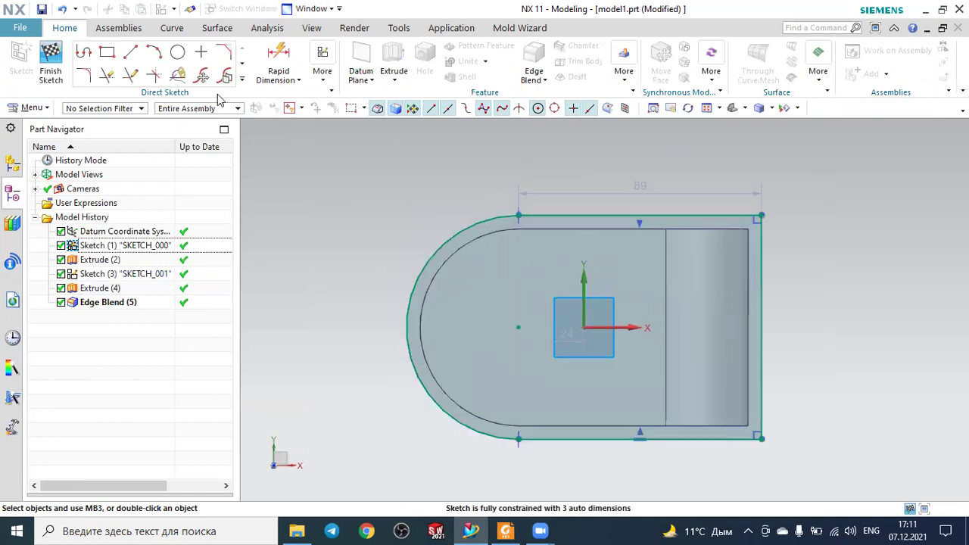
click(83, 52)
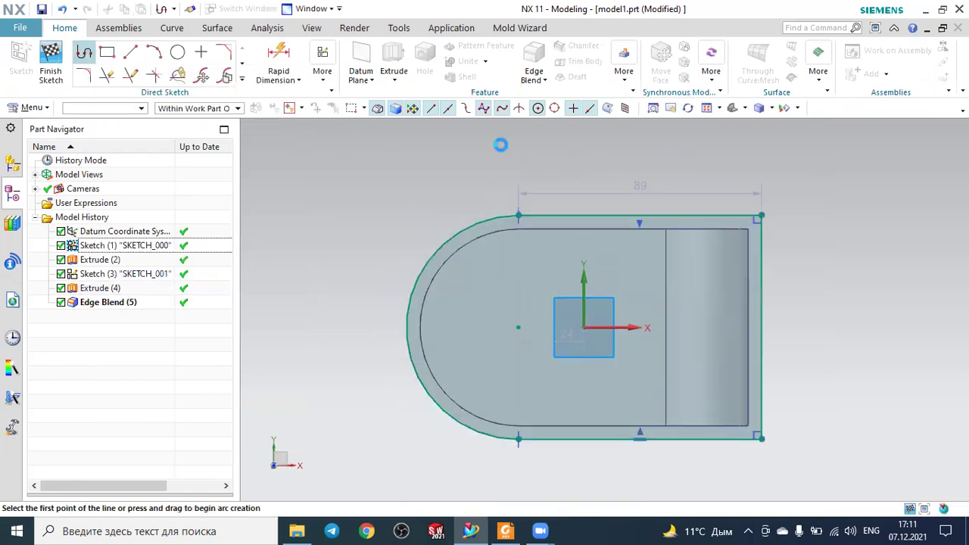
scroll(557, 158, up, 2)
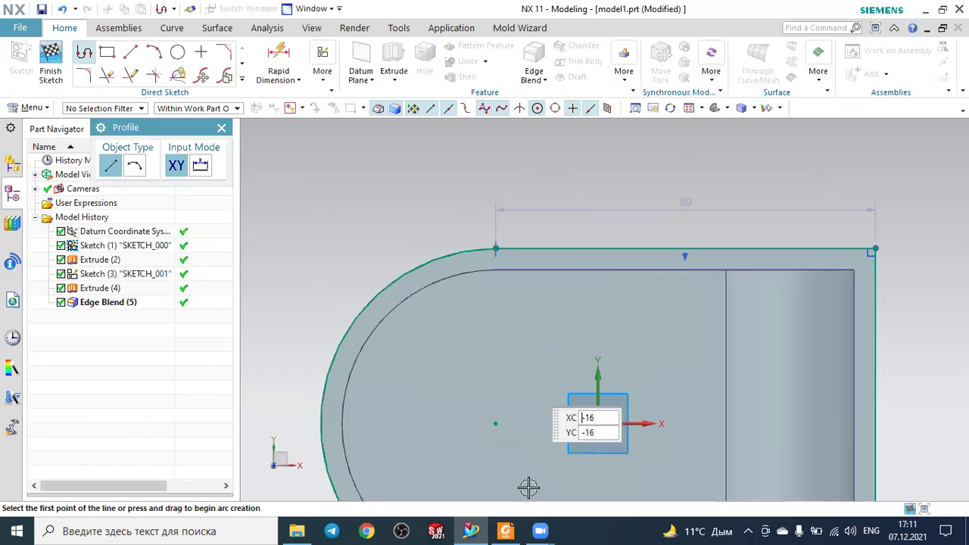
click(509, 530)
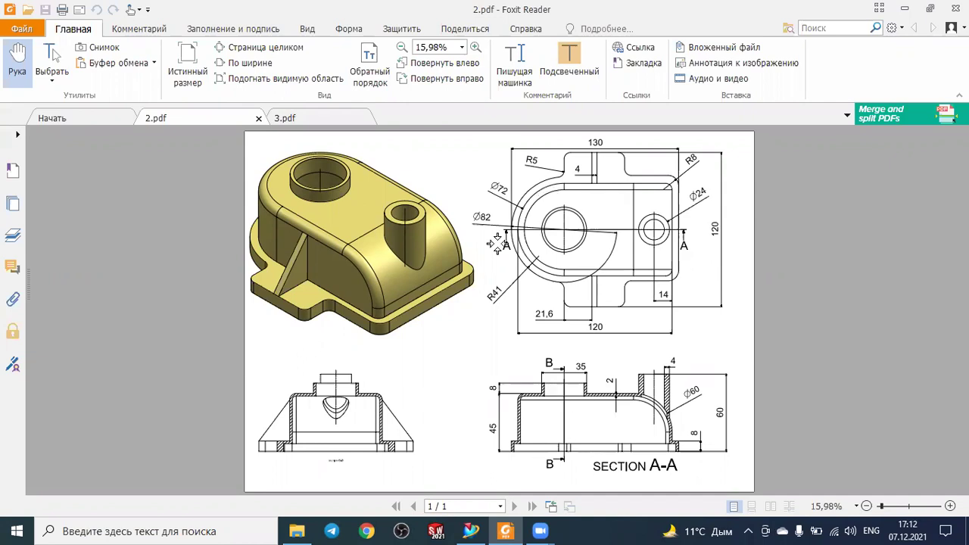
Step: Draw the tab lines up 22, across 41 and down 22 from the top edge, then view the drawing
key(alt+Tab)
click(496, 155)
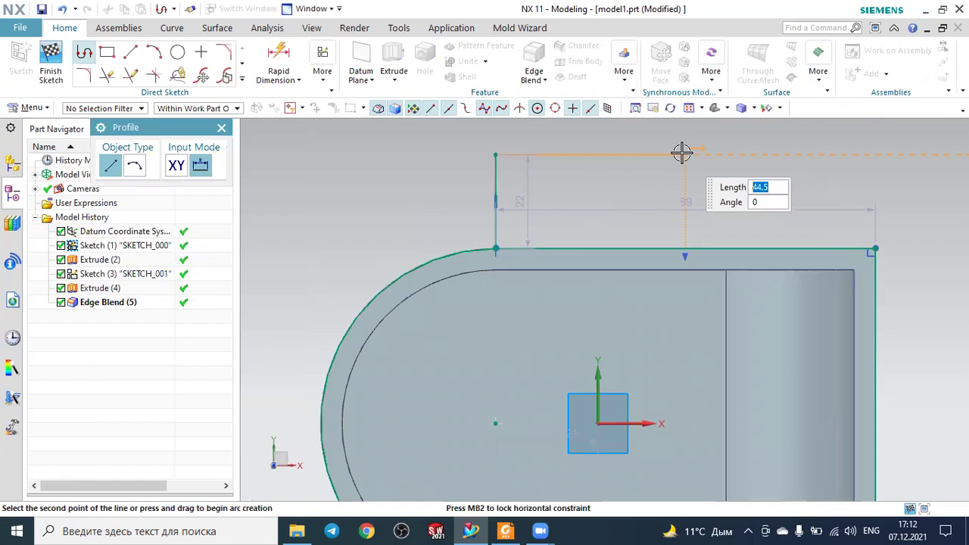
click(670, 154)
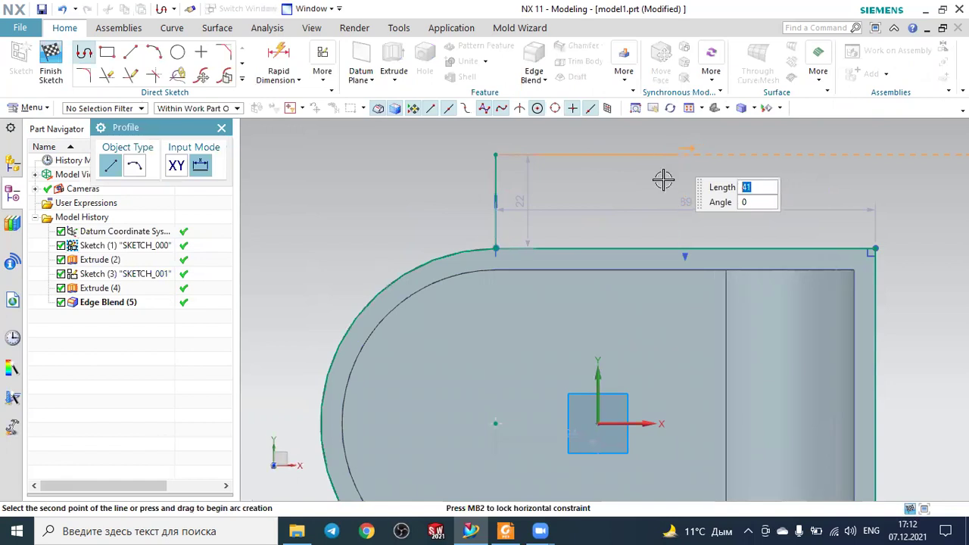
click(670, 247)
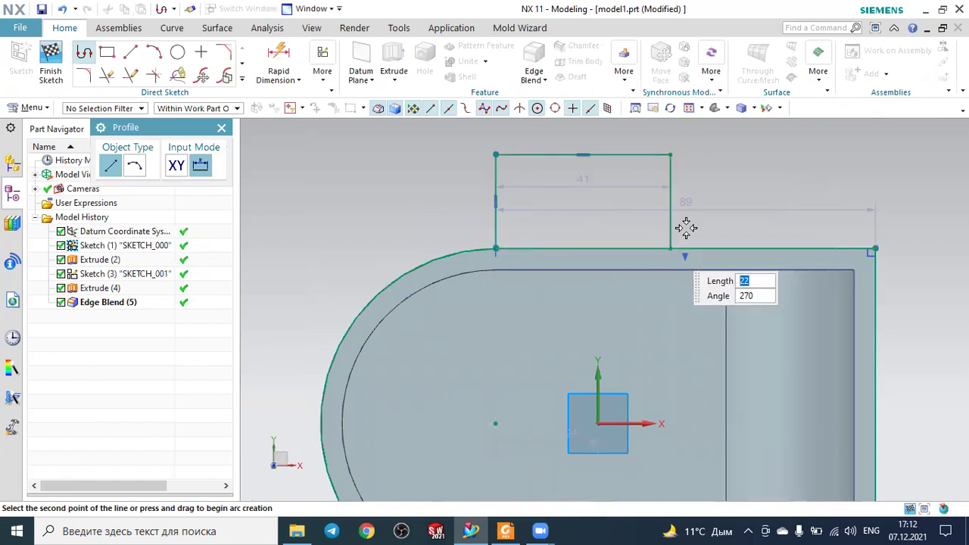
key(Escape)
key(Escape)
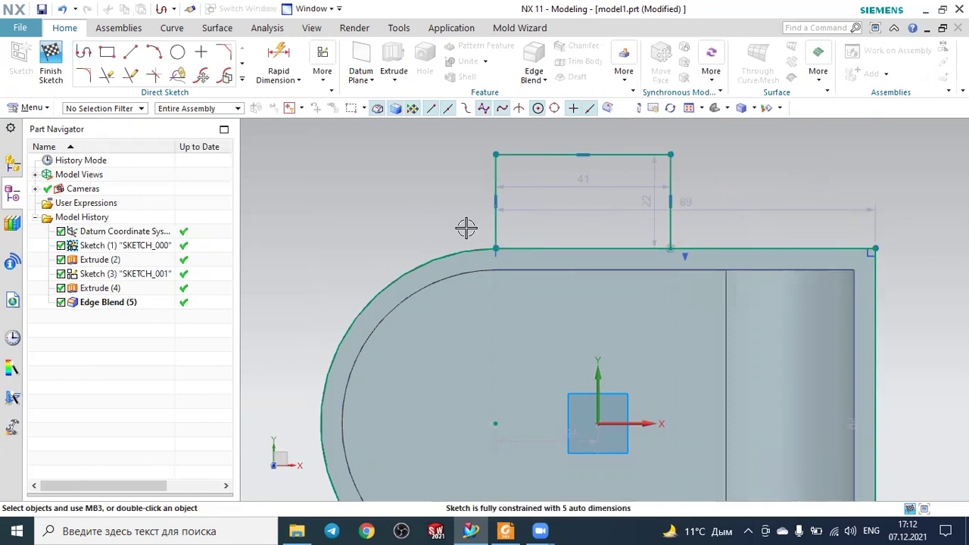
scroll(456, 225, up, 2)
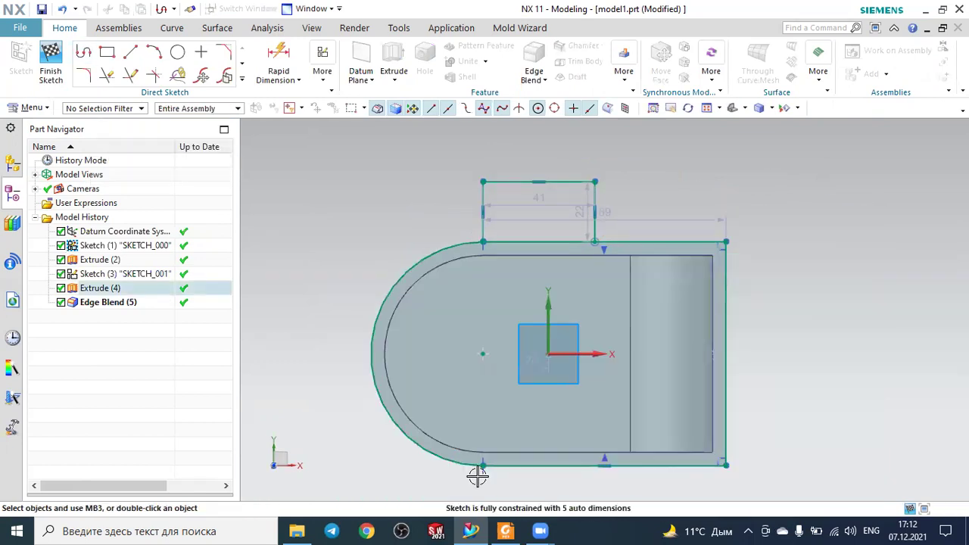
click(503, 530)
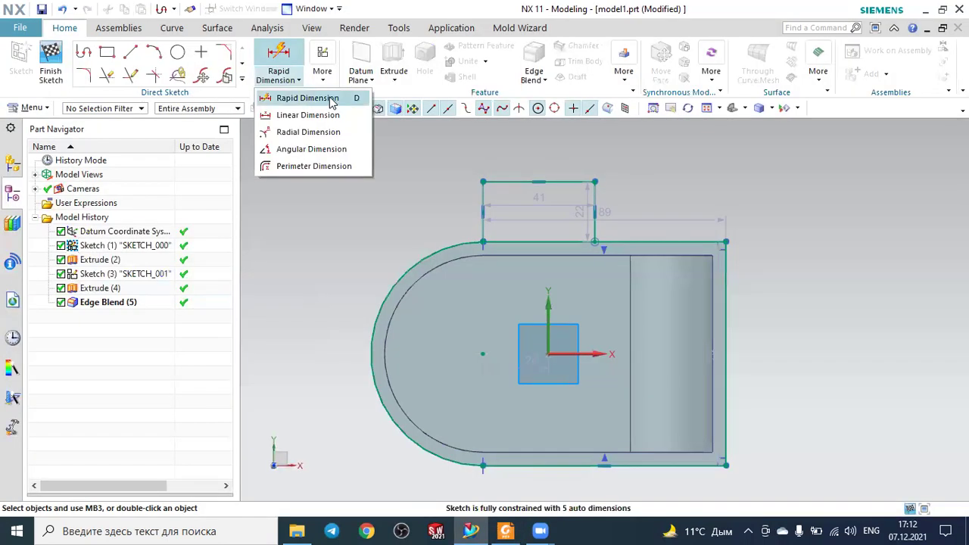
Step: Dimension the tab's top edge as p13, try the expression 21.6*2+4, then undo it
click(325, 96)
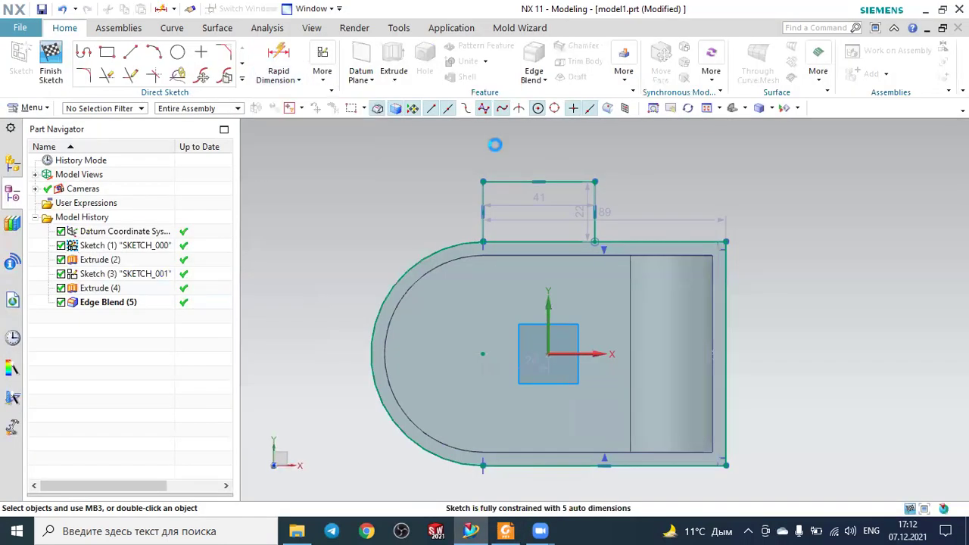
click(508, 182)
click(506, 147)
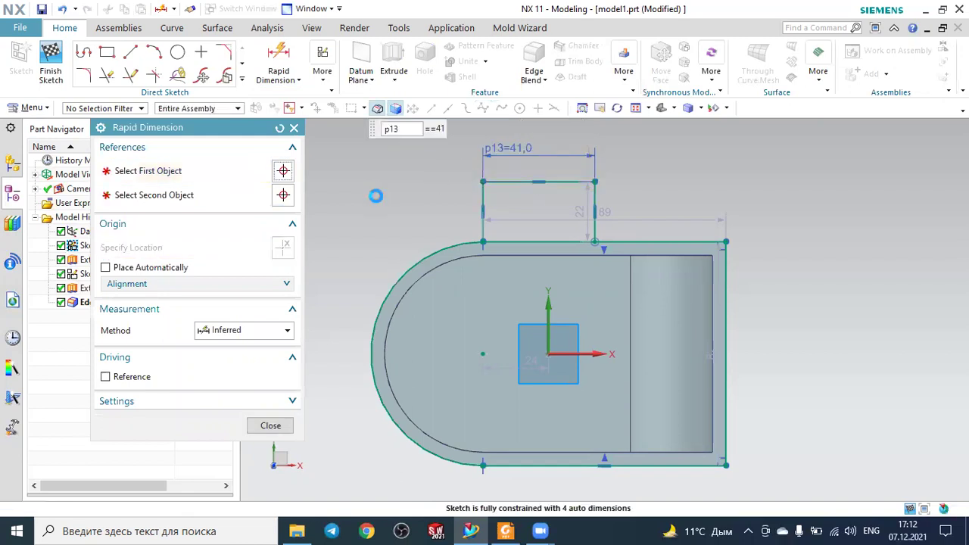
text(21.6-)
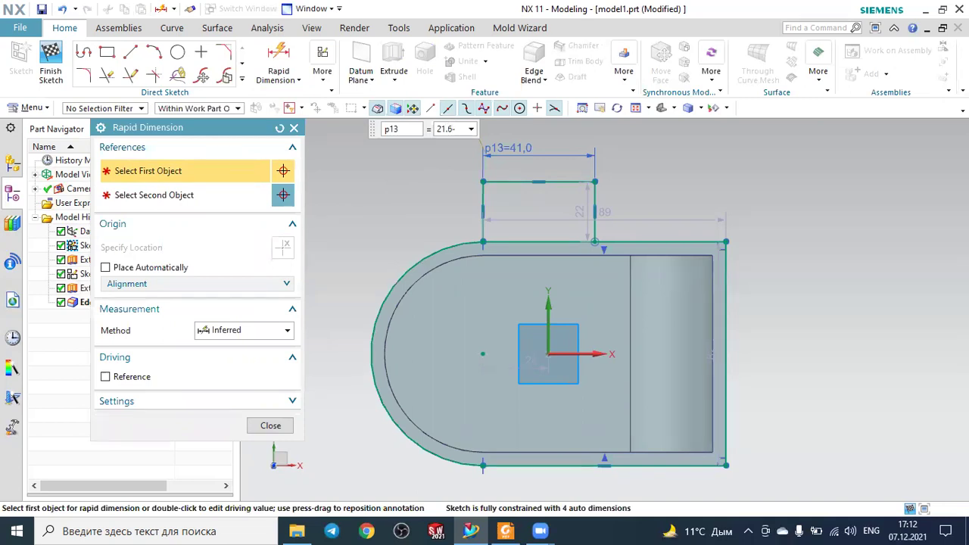
key(BackSpace)
text(*)
key(alt+Tab)
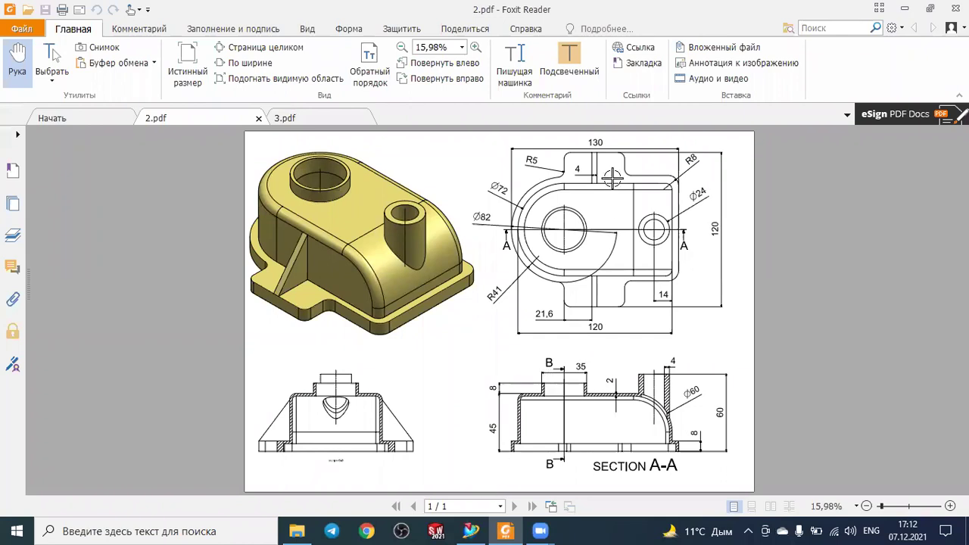
key(alt+Tab)
key(Return)
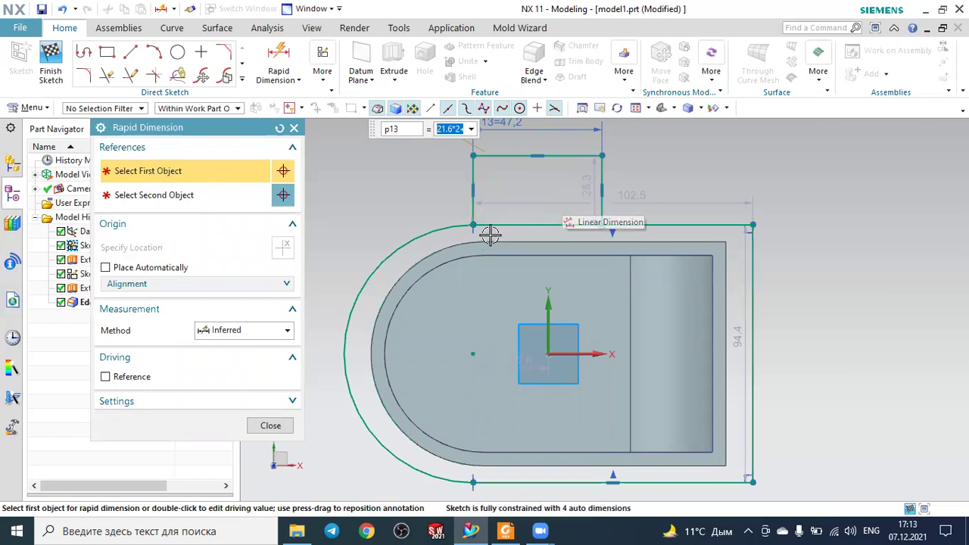
key(ctrl+z)
key(ctrl+z)
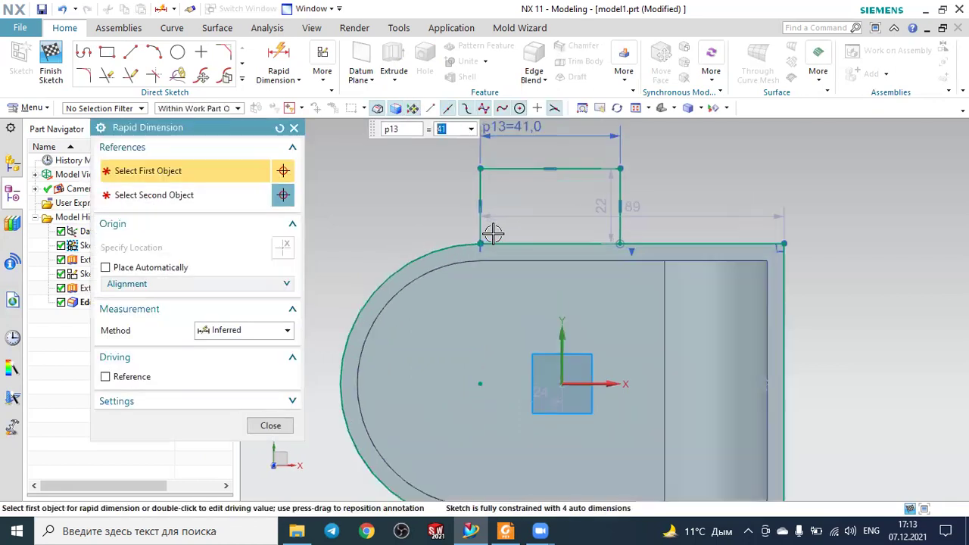
Step: Re-enter p13 as 21.6*2+4 (47.2), close dimensioning, and undo back to 41
scroll(489, 233, up, 1)
scroll(492, 238, up, 1)
scroll(530, 227, up, 1)
scroll(547, 149, down, 1)
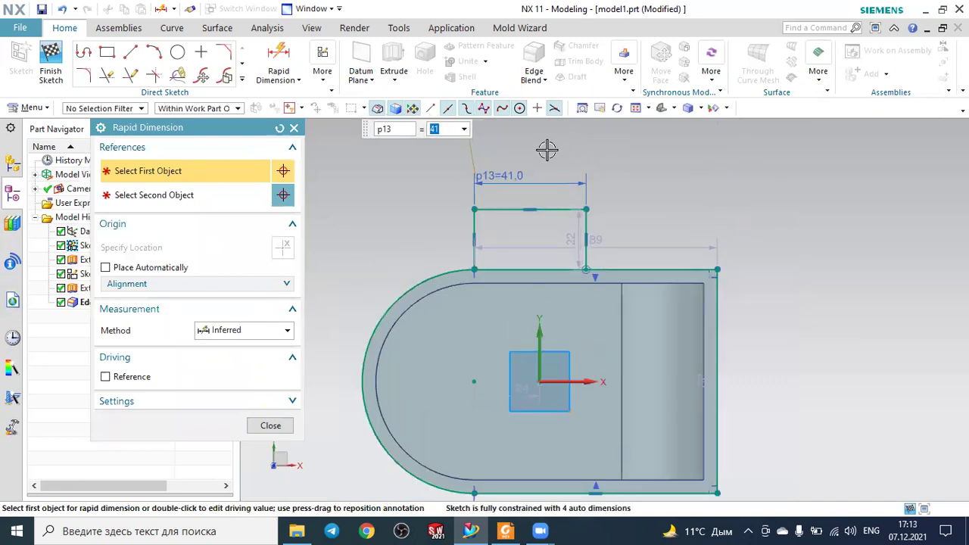
double_click(514, 182)
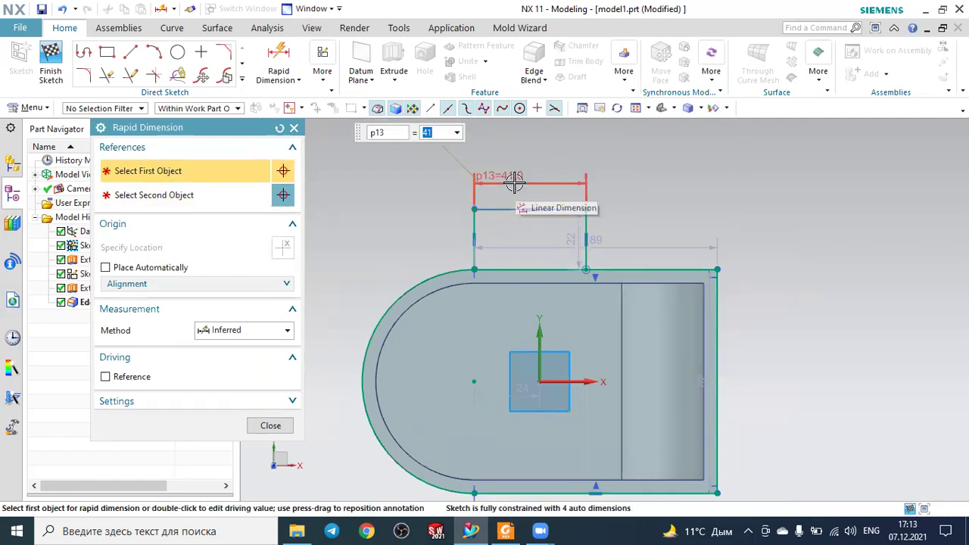
text(2)
text(1)
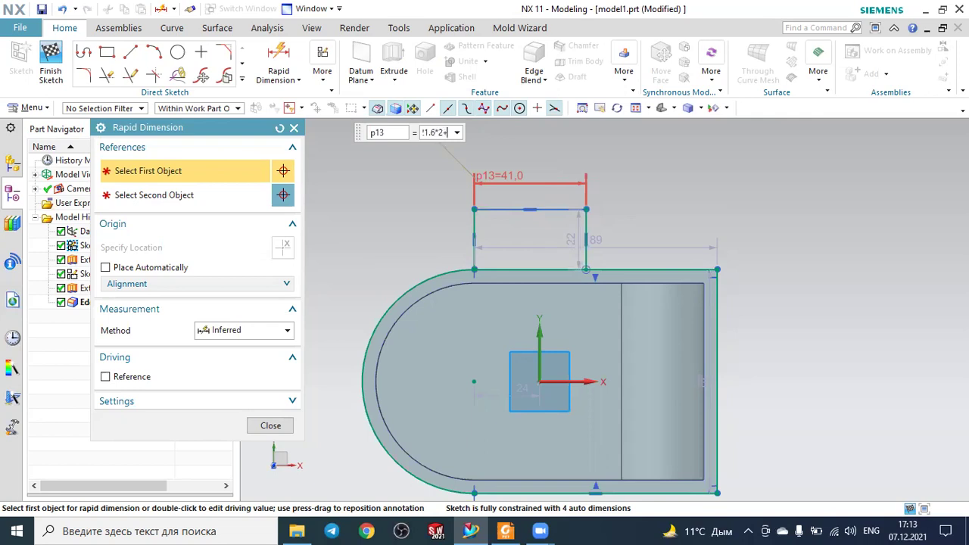
key(Return)
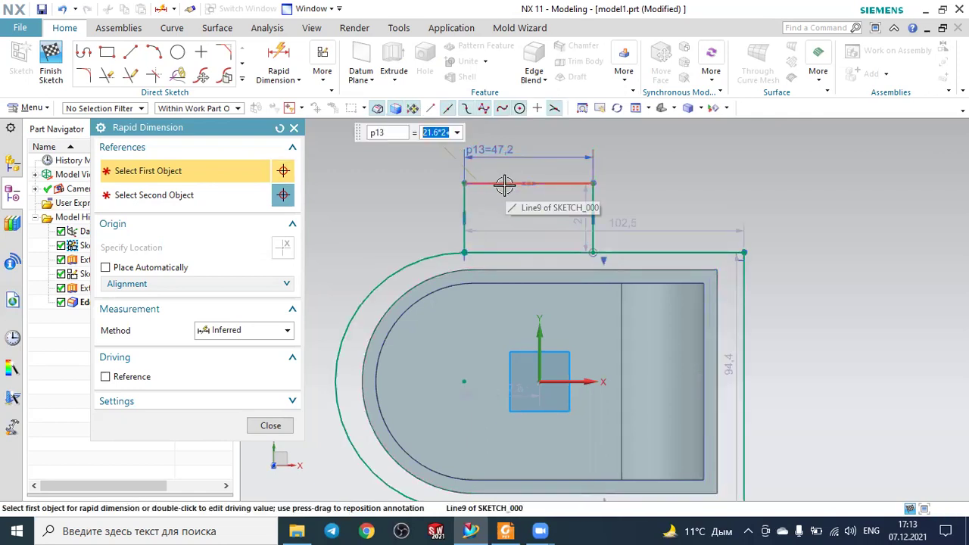
key(Escape)
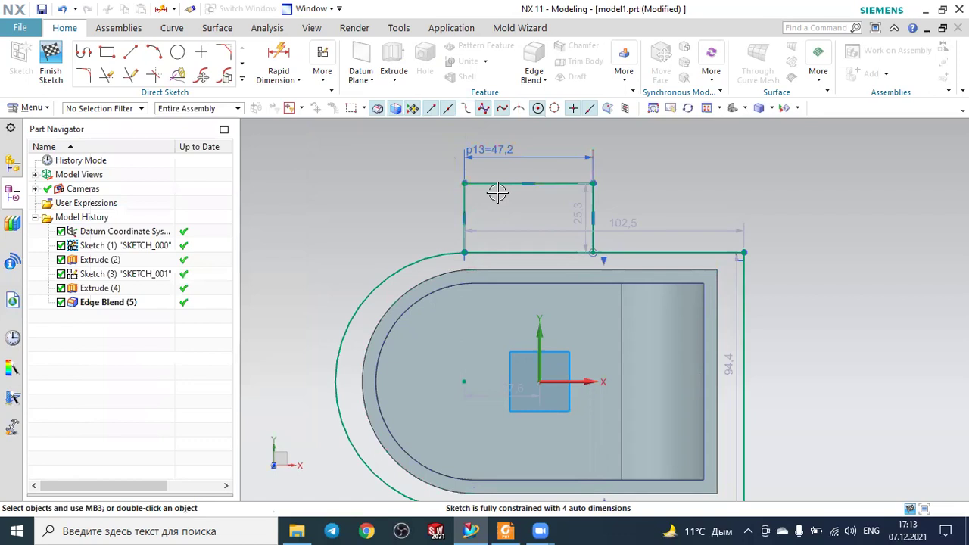
key(ctrl+z)
Step: Finish and reopen the base-plate sketch, then delete the old tab's three lines and dimensions
mouse_move(714, 240)
middle_down()
mouse_move(711, 211)
mouse_move(657, 248)
mouse_move(486, 213)
middle_up()
click(50, 60)
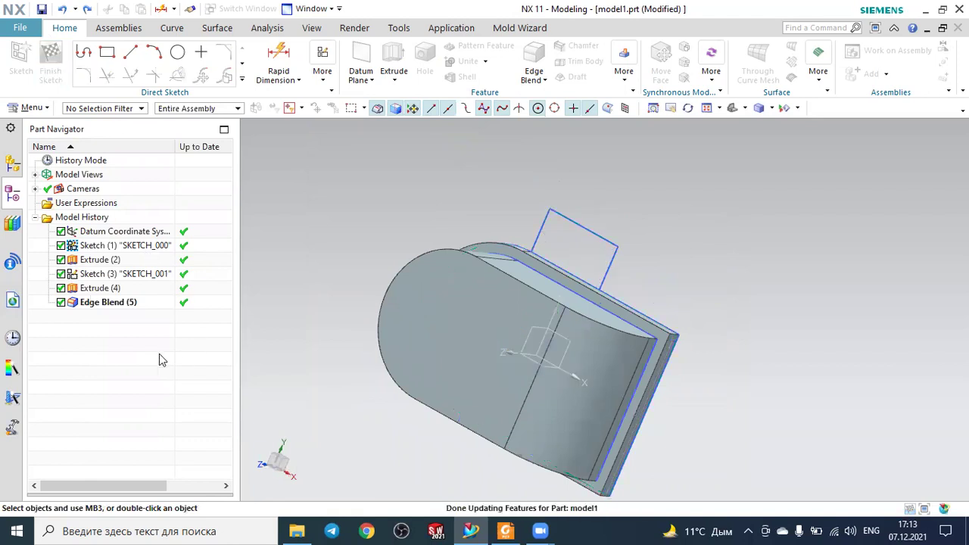
click(101, 246)
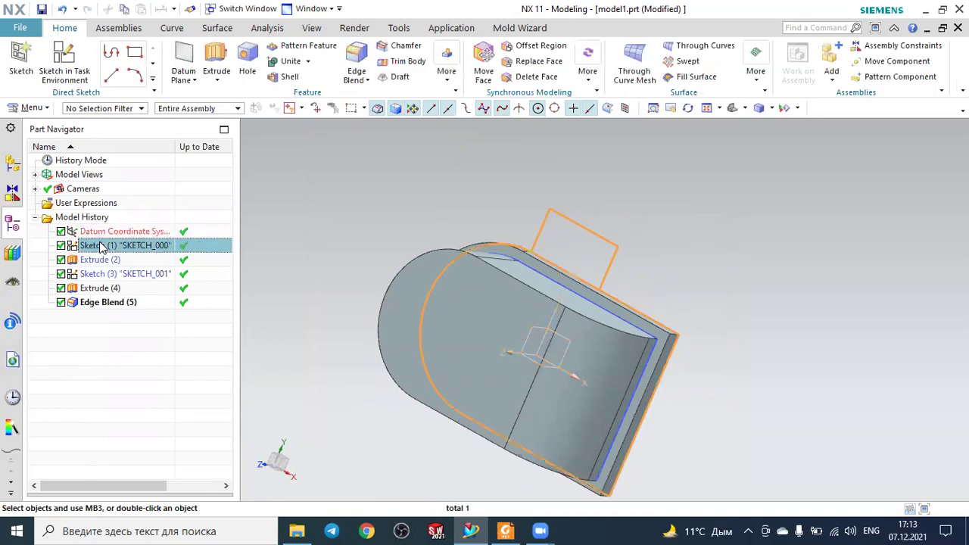
double_click(101, 246)
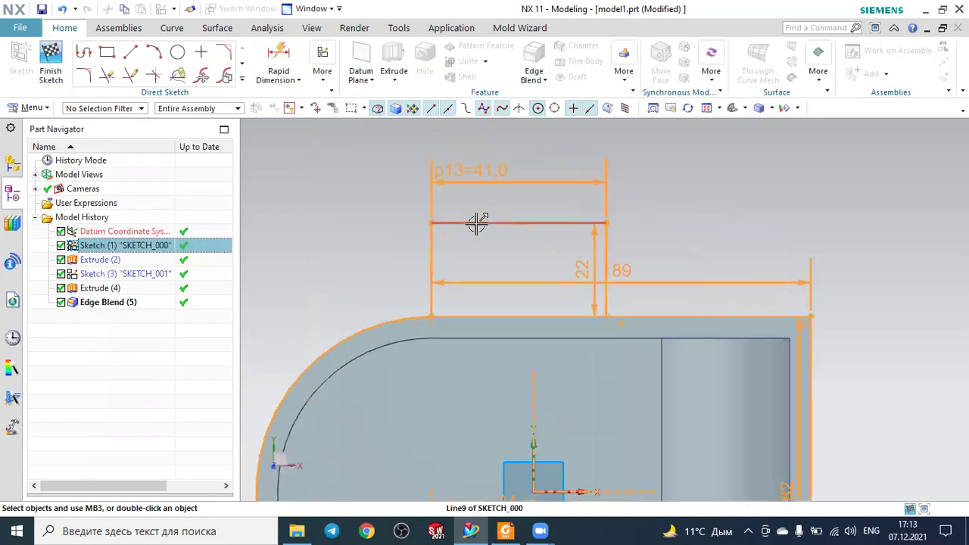
click(222, 326)
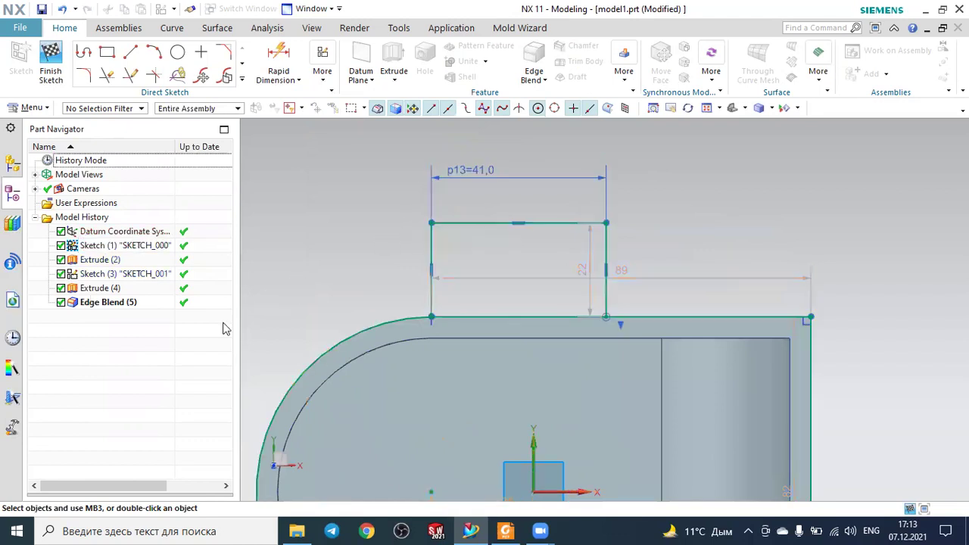
click(430, 251)
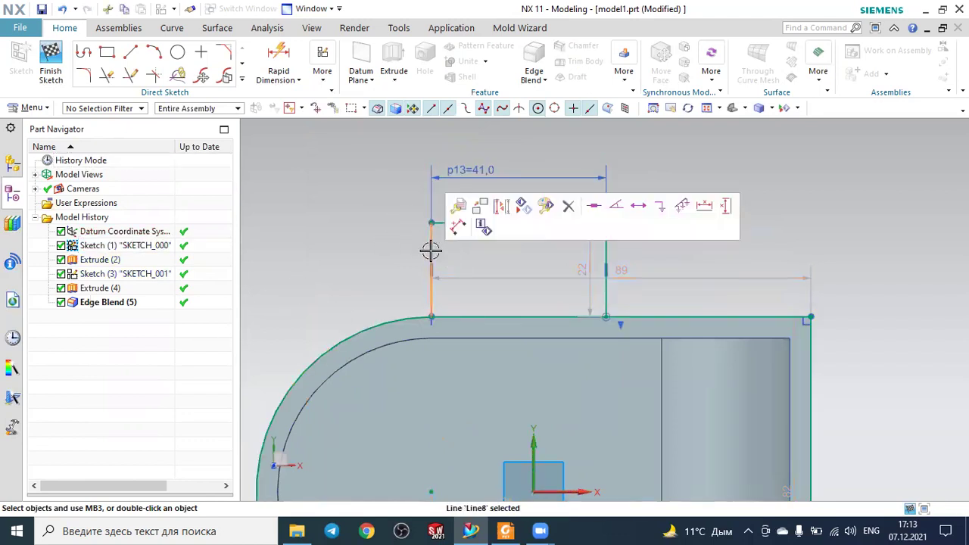
key(Delete)
click(439, 222)
key(Delete)
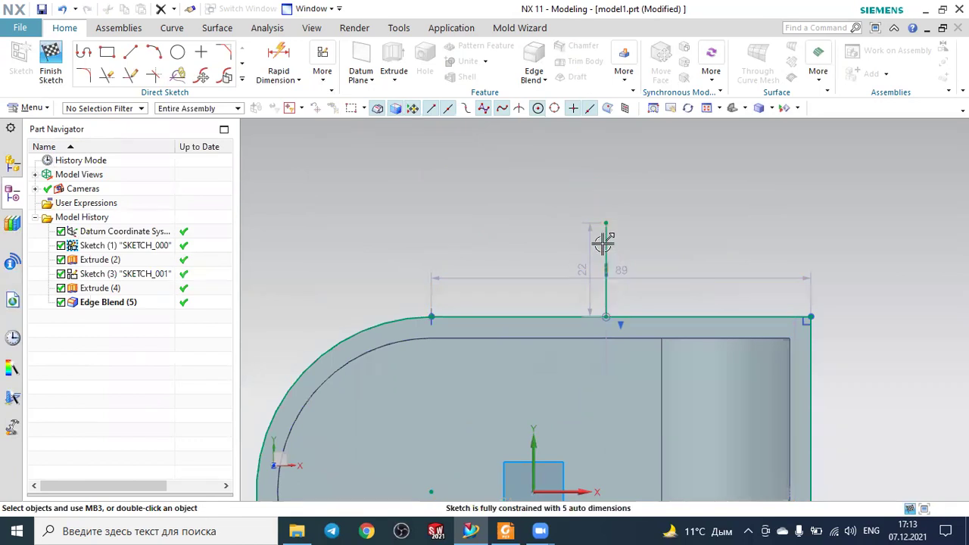
click(603, 242)
key(Delete)
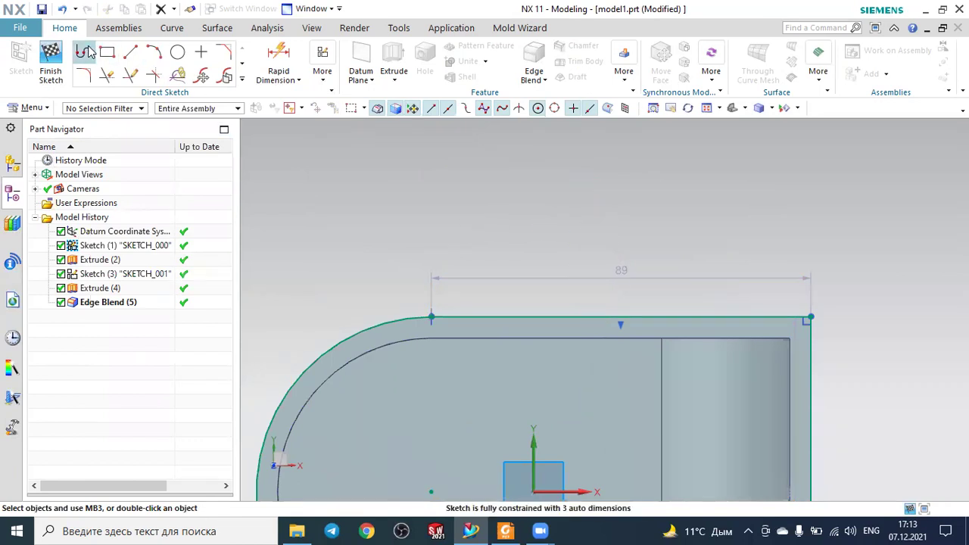
Step: Draw a new three-sided outline with left, top and right lines standing on the body's top edge
click(86, 52)
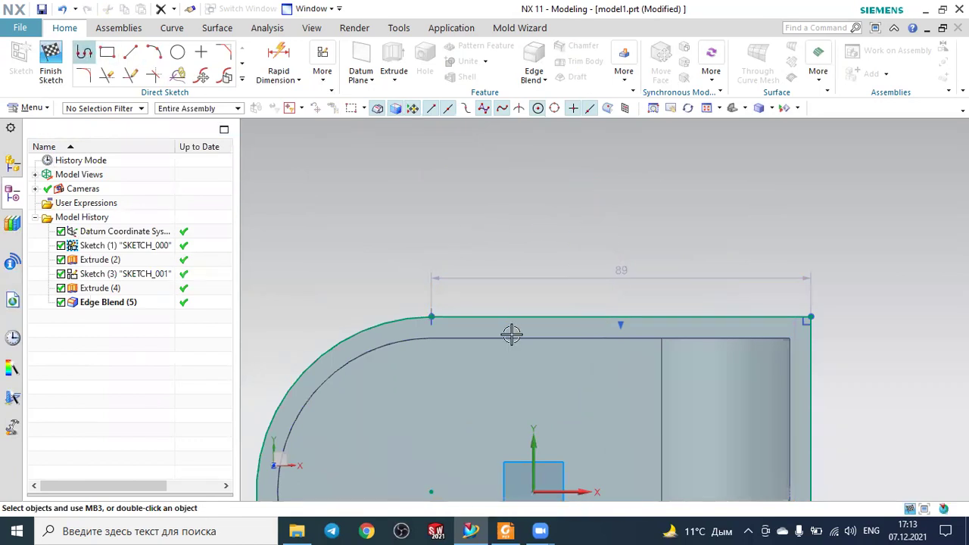
click(429, 311)
click(431, 184)
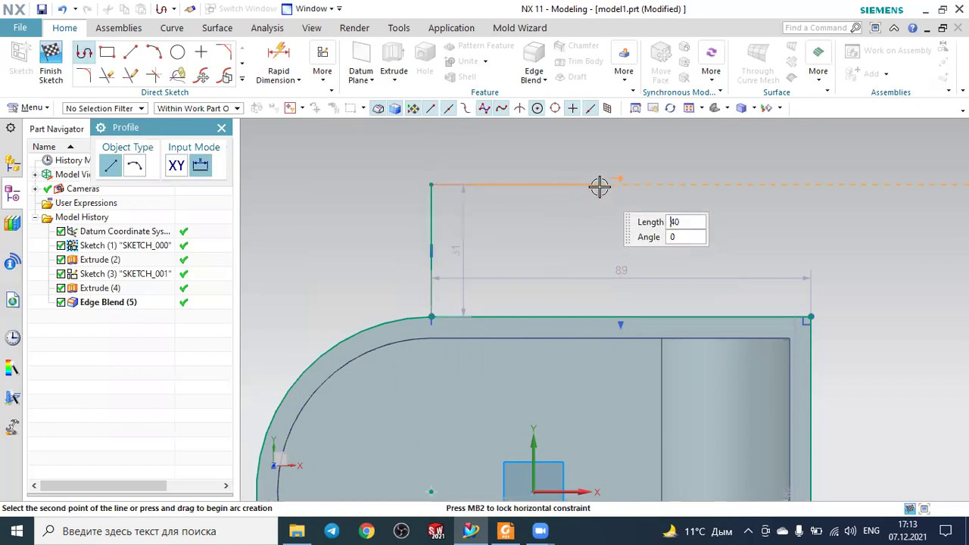
click(598, 185)
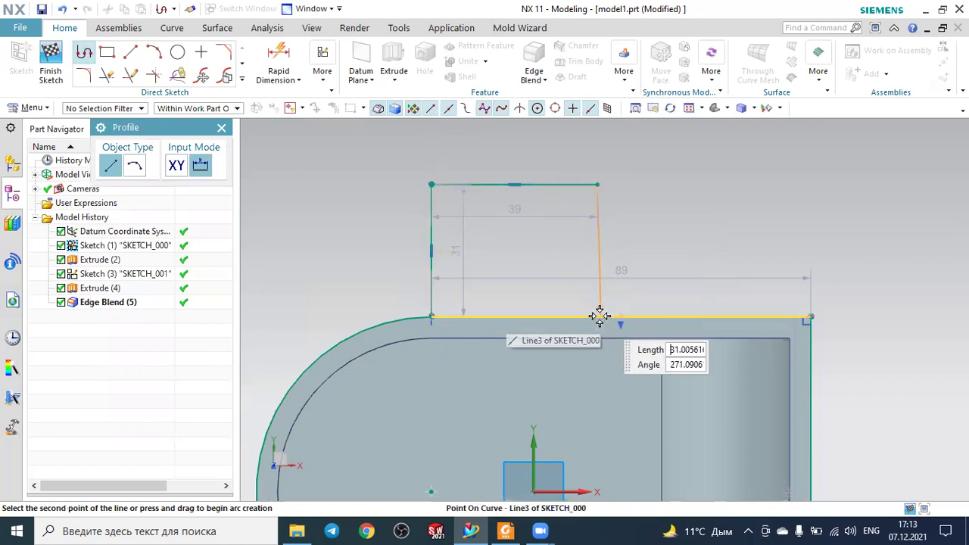
click(598, 315)
middle_click(603, 233)
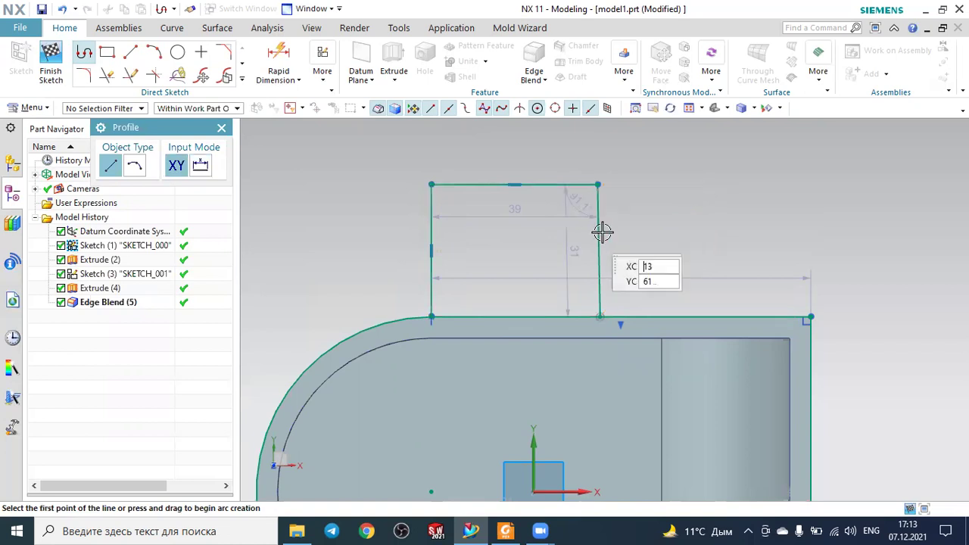
middle_click(389, 218)
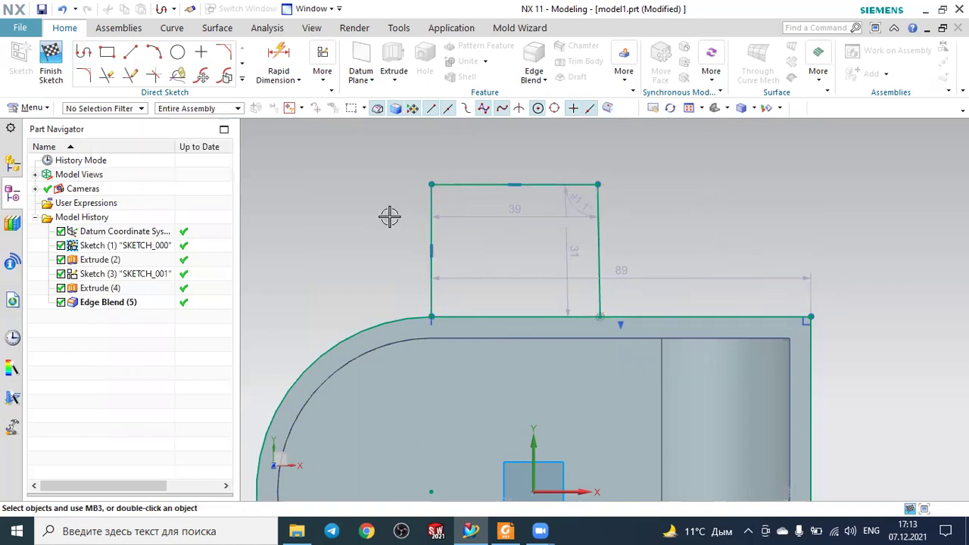
Step: Constrain the outline's right side to be vertical
key(c)
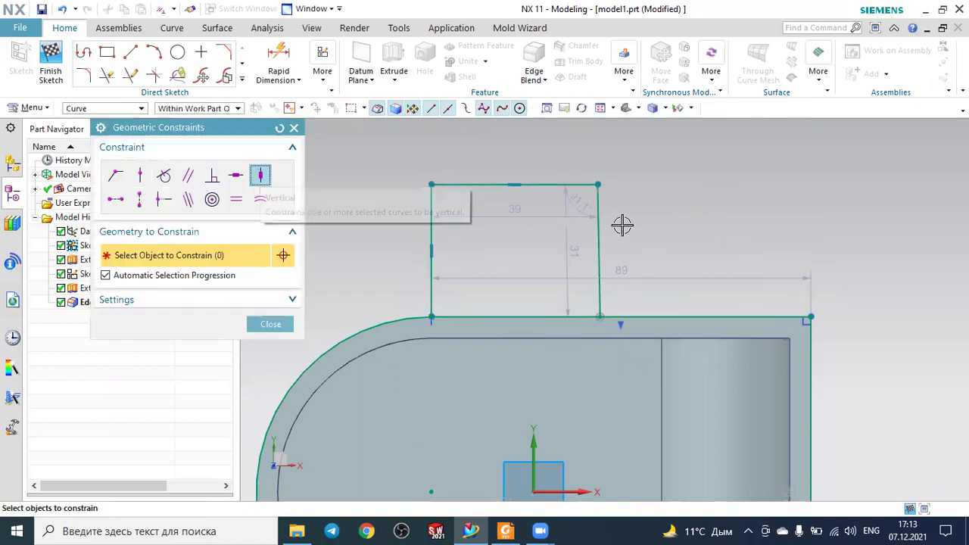
click(600, 231)
middle_click(655, 227)
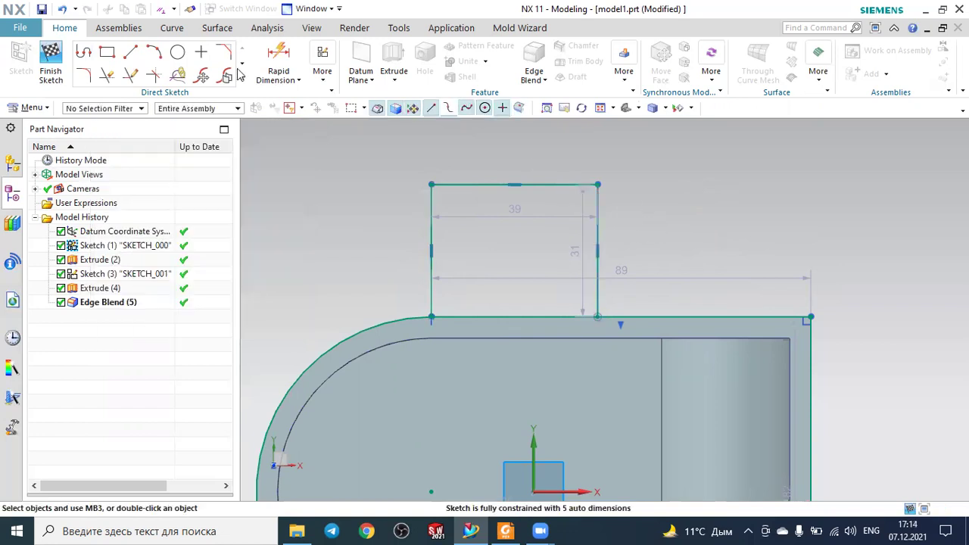
click(278, 61)
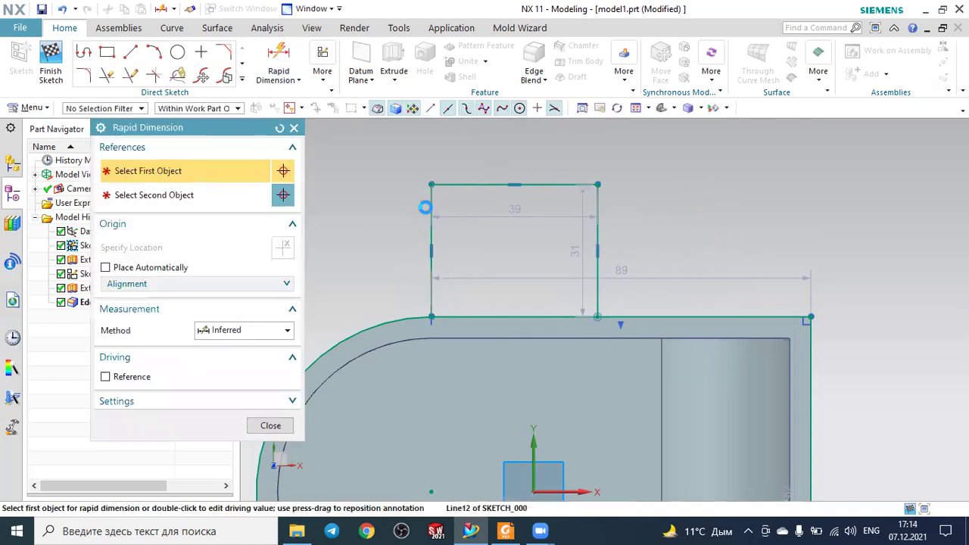
Step: Dimension the outline's width between its left and right sides as p13 = 39
click(426, 206)
click(597, 215)
click(508, 146)
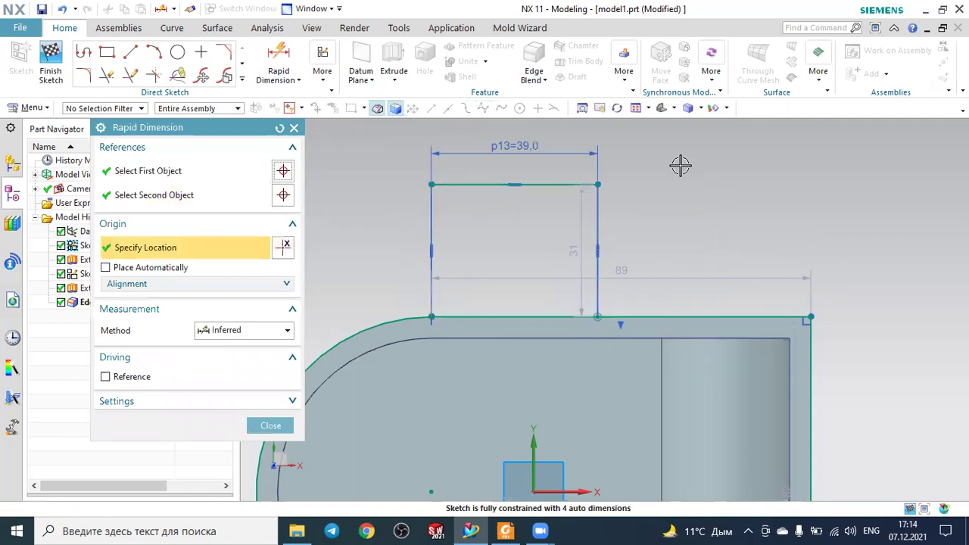
text(.6*2+4)
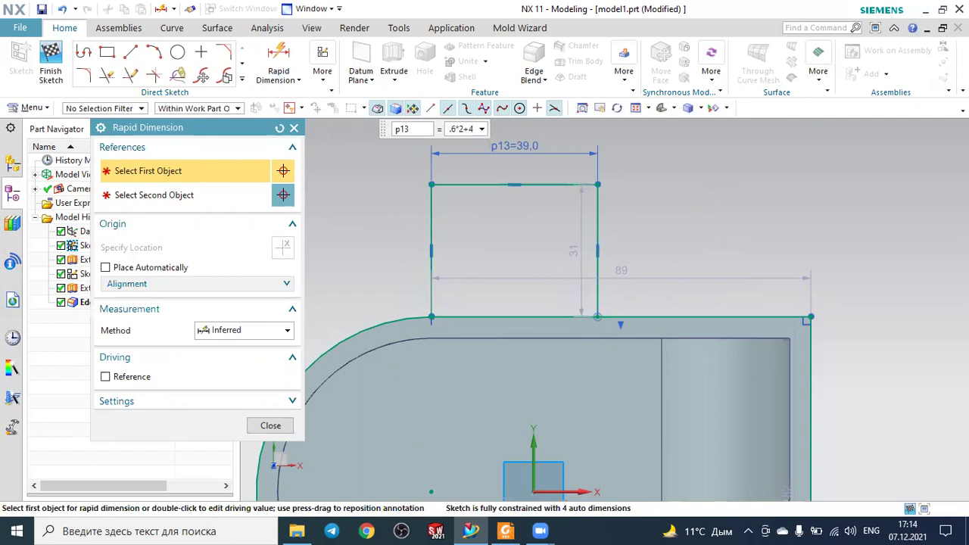
key(Return)
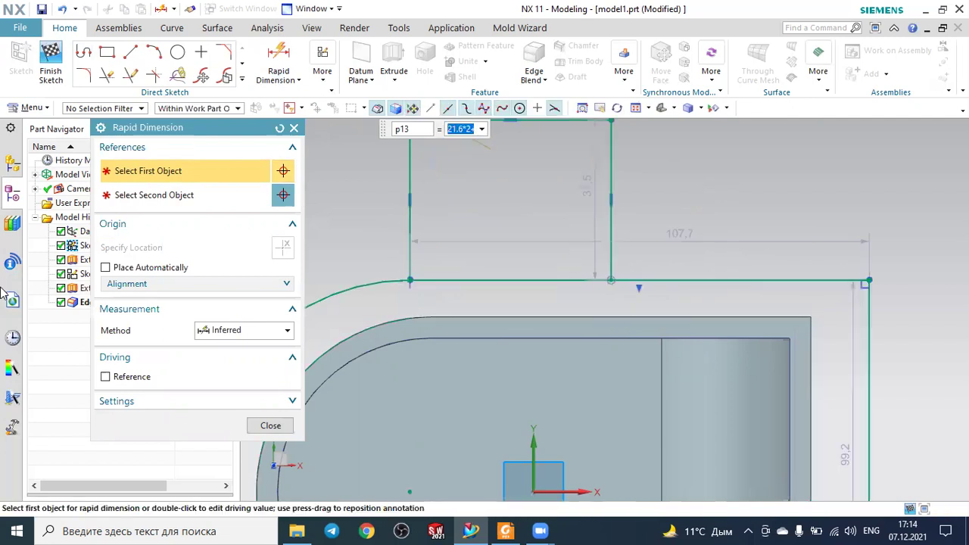
key(Escape)
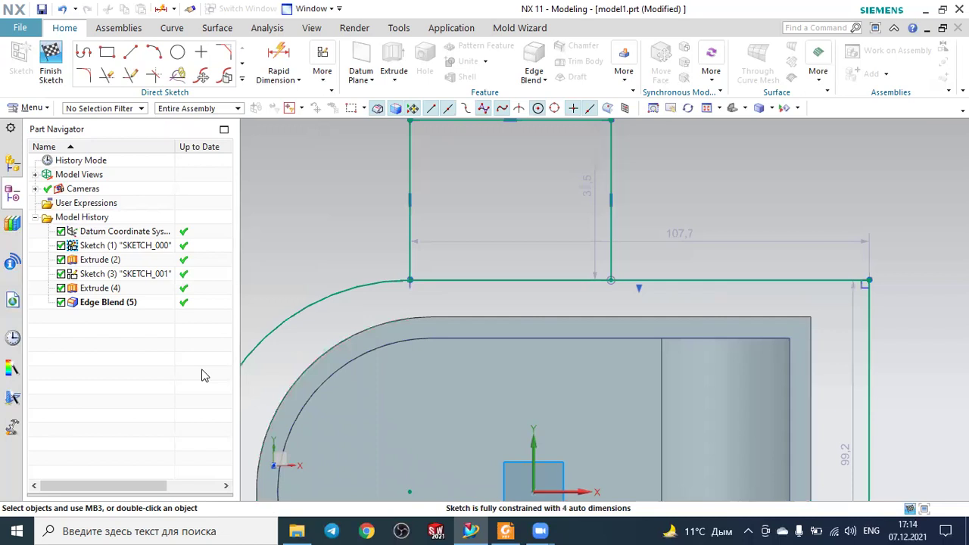
Step: Select Edge Blend (5), Extrude (4), Sketch (3) and Extrude (2) in the Part Navigator to review them
scroll(244, 323, down, 2)
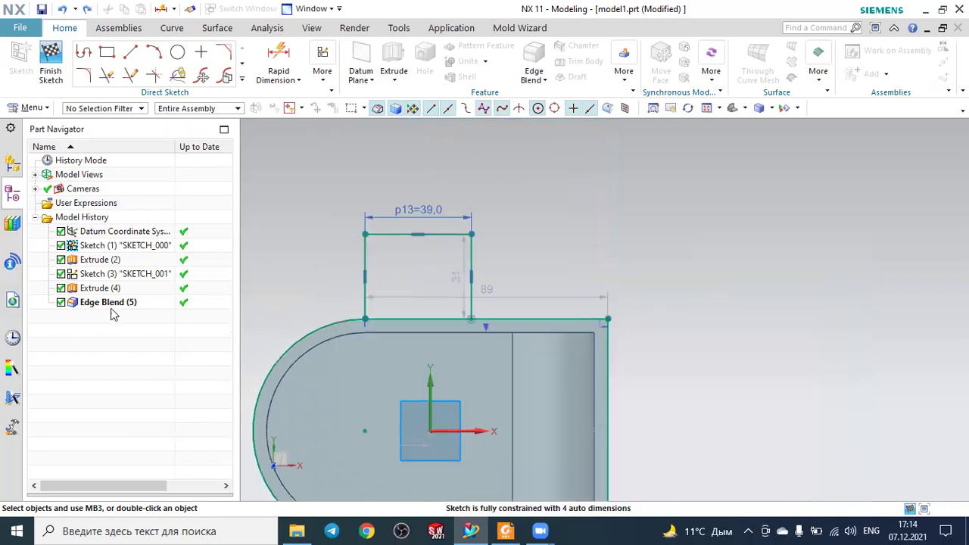
click(111, 302)
ctrl+click(112, 290)
ctrl+click(111, 274)
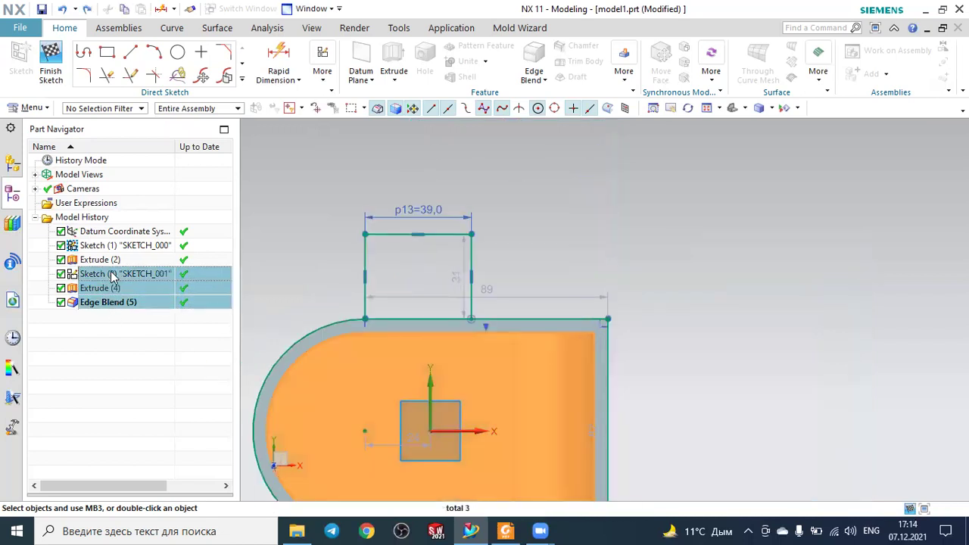
ctrl+click(96, 261)
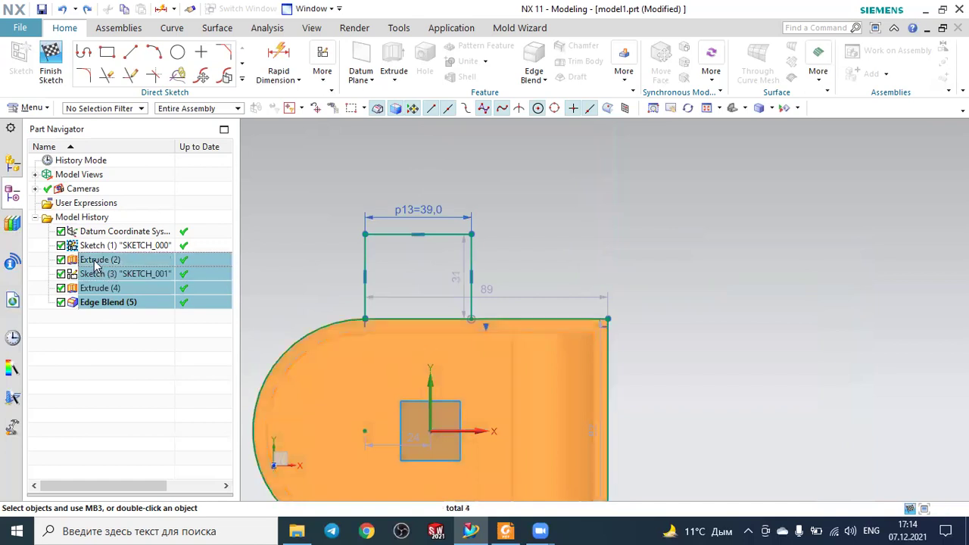
right_click(95, 264)
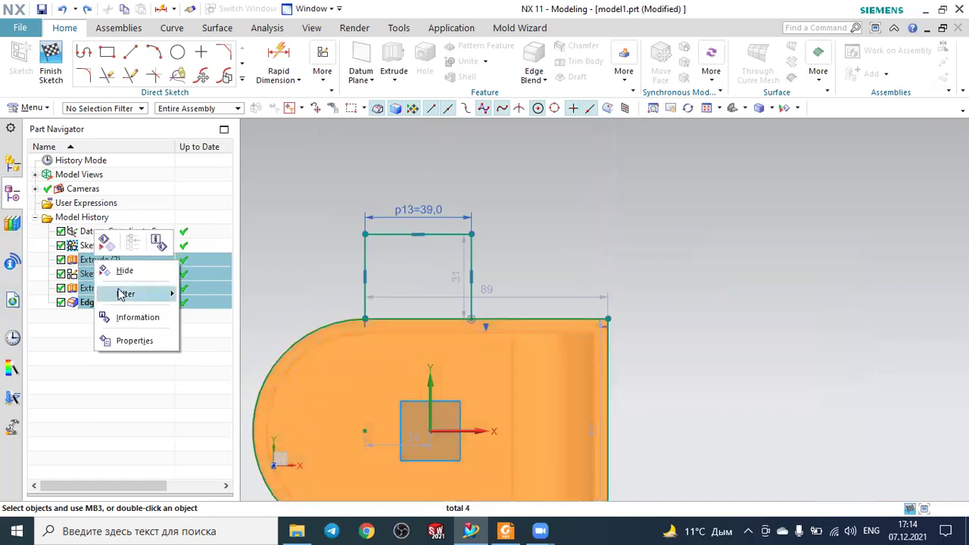
key(Escape)
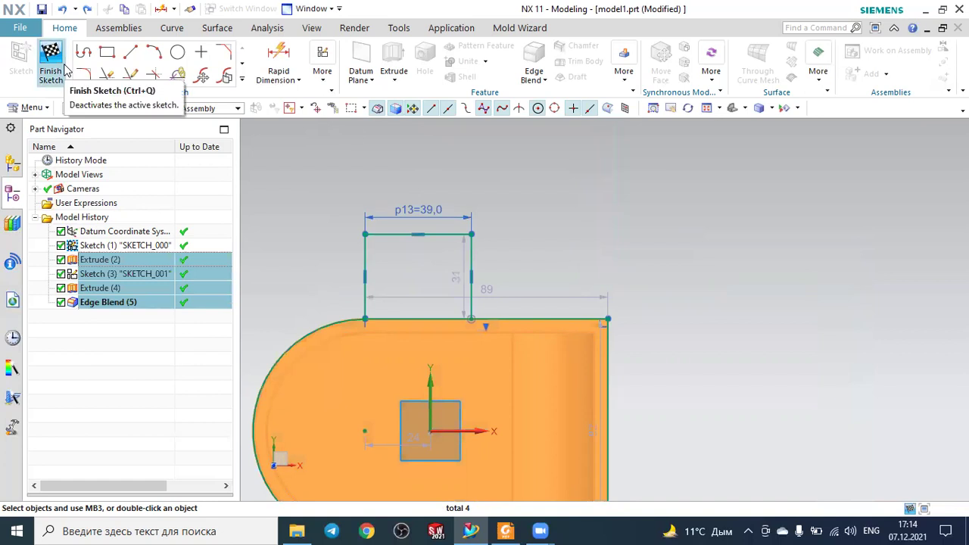
Step: Recheck the p13 width dimension, leaving it unchanged, and view the reference drawing
click(367, 147)
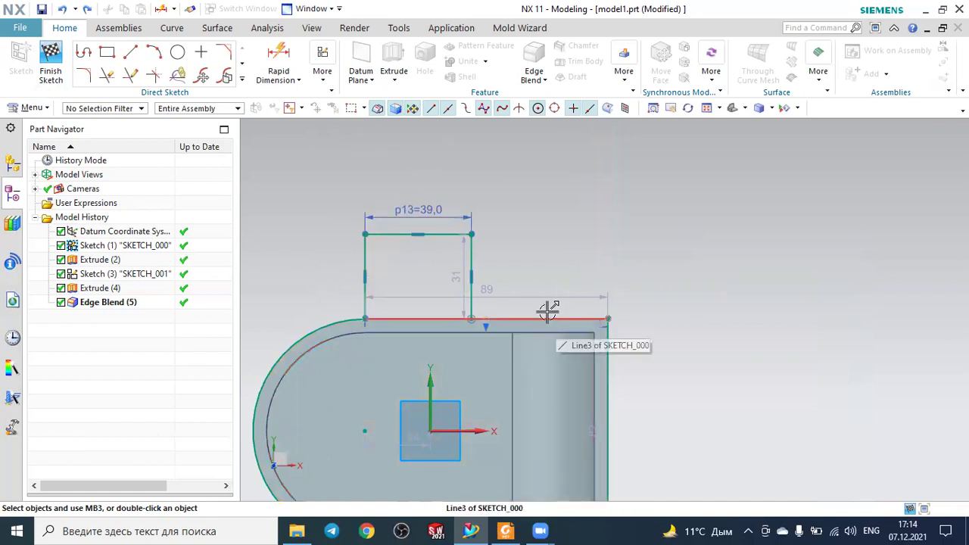
double_click(424, 209)
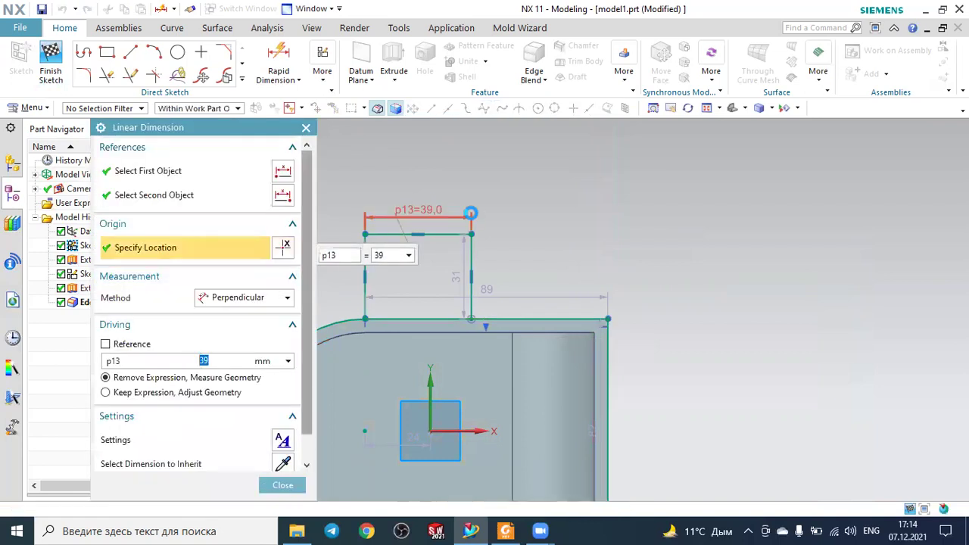
middle_click(470, 212)
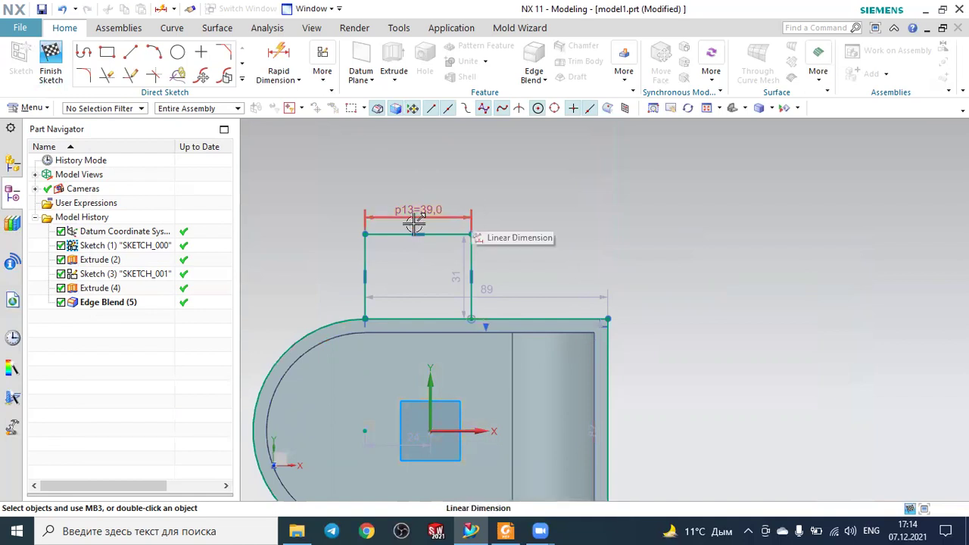
scroll(413, 222, up, 2)
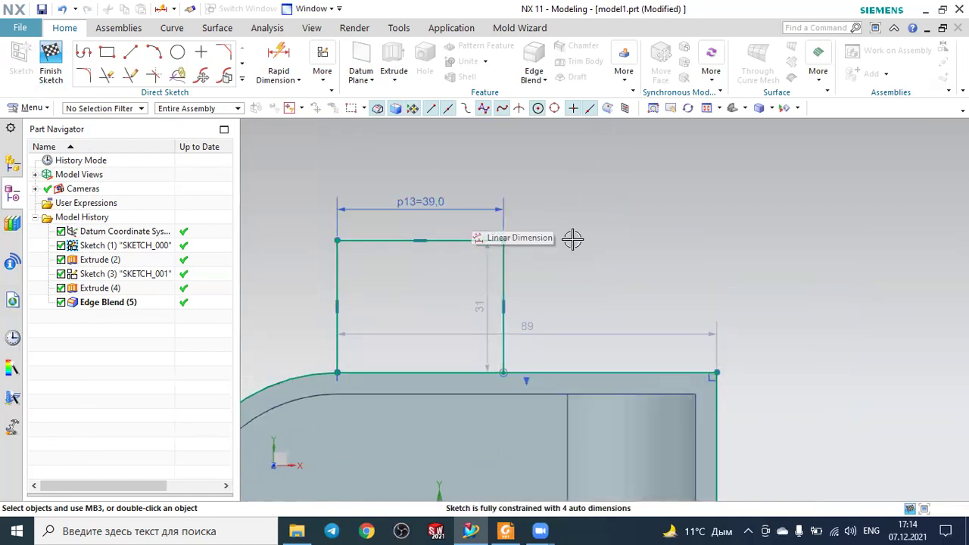
scroll(551, 241, down, 2)
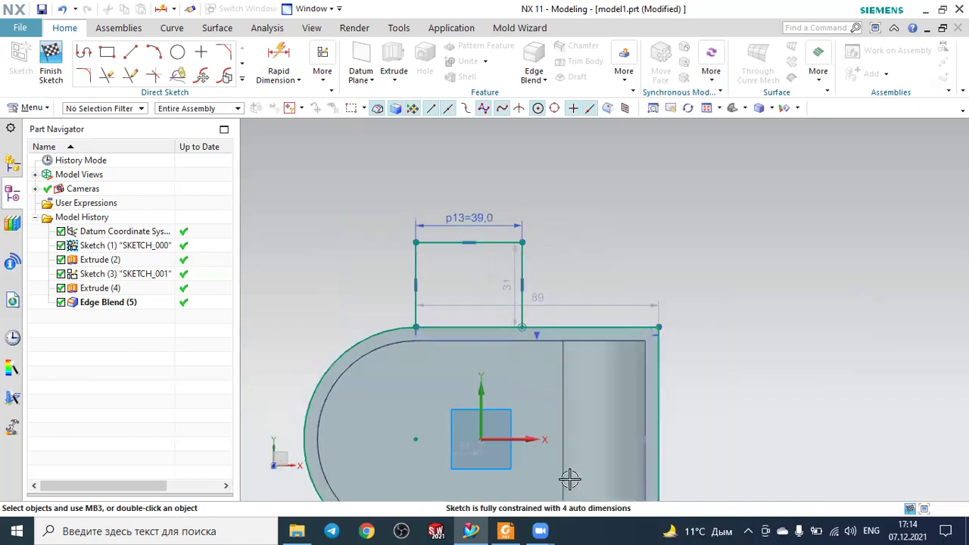
click(506, 531)
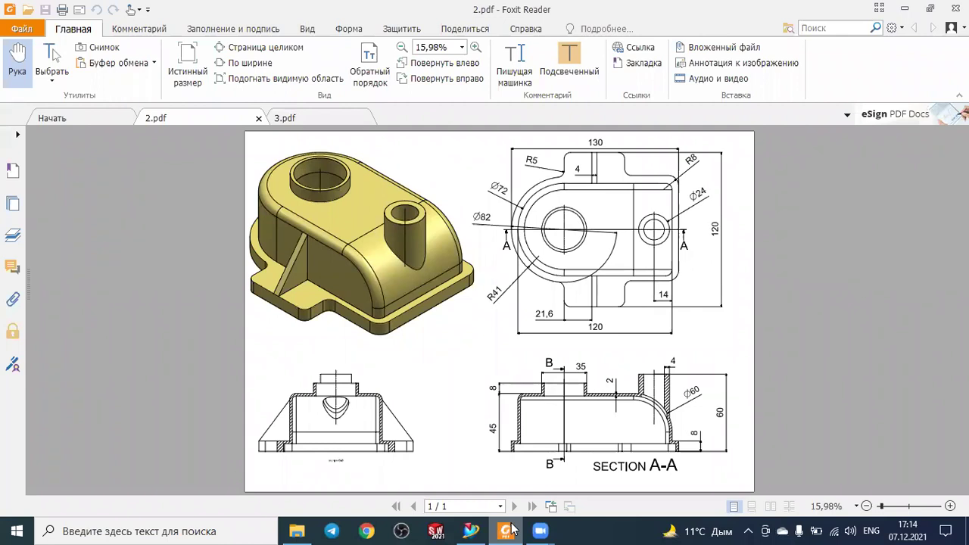
Step: Return from 2.pdf to NX and fit the whole part in view
click(508, 530)
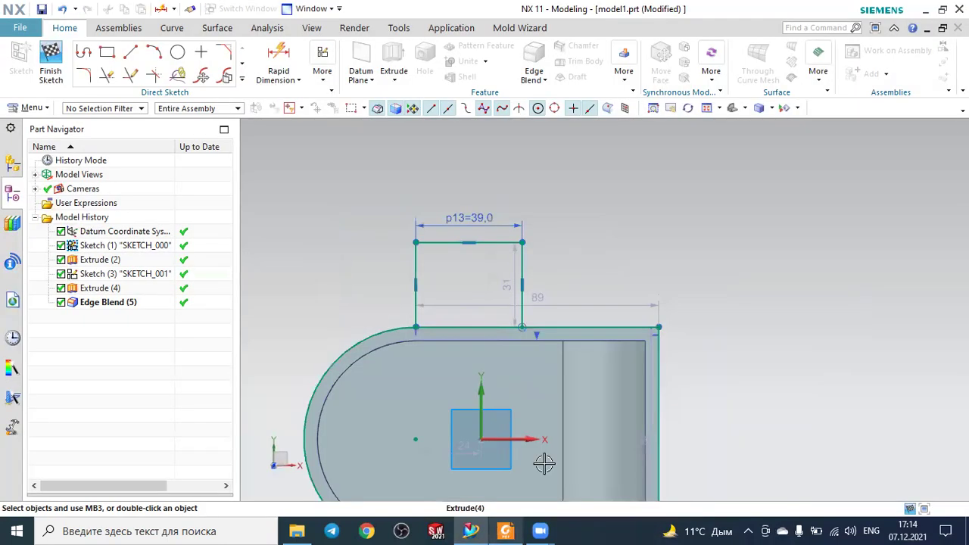
key(ctrl+f)
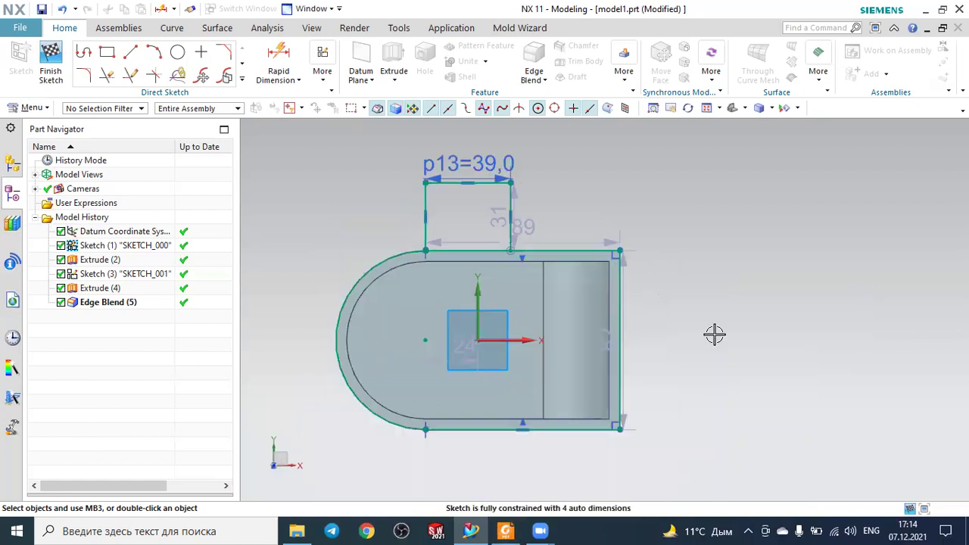
Step: Mirror the tab rectangle's three sides about the sketch's horizontal axis
click(242, 79)
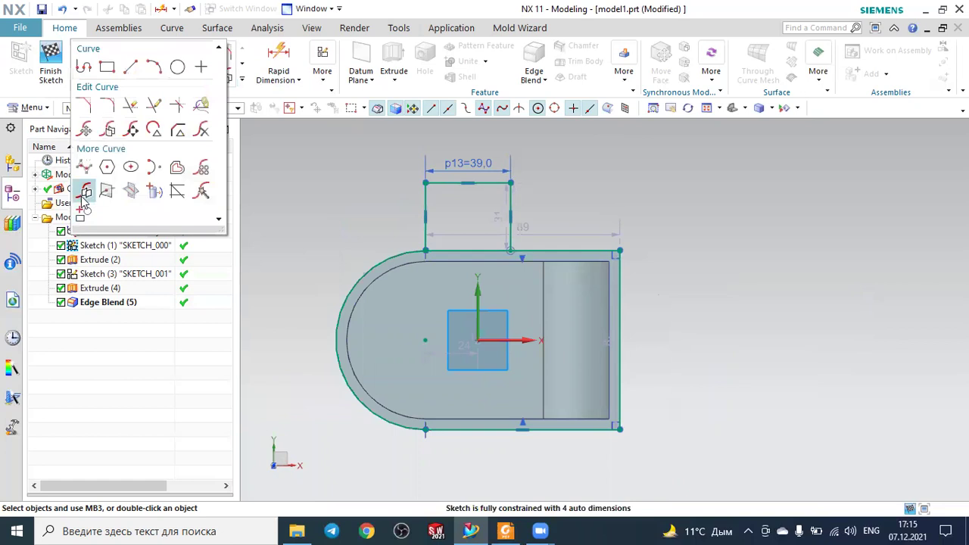
click(425, 190)
click(479, 189)
click(510, 199)
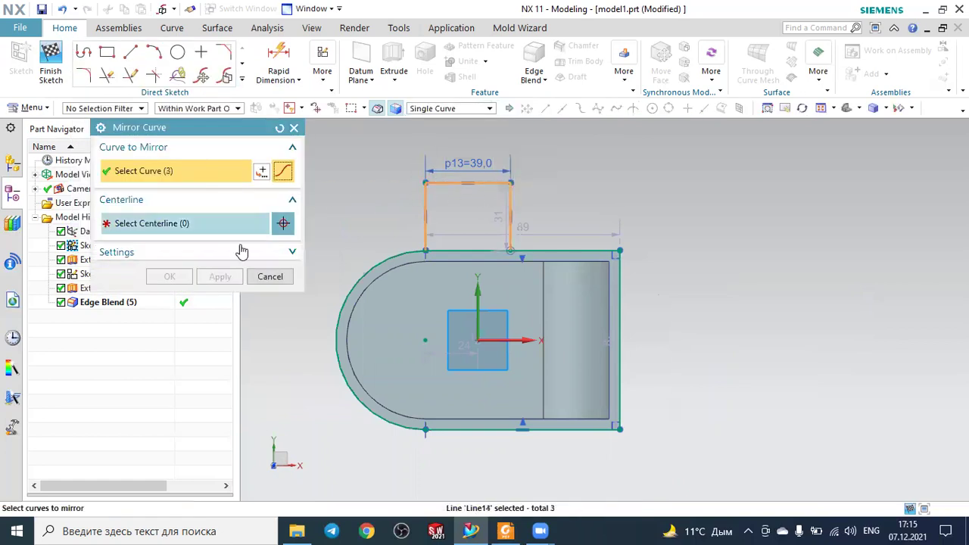
click(172, 224)
click(523, 340)
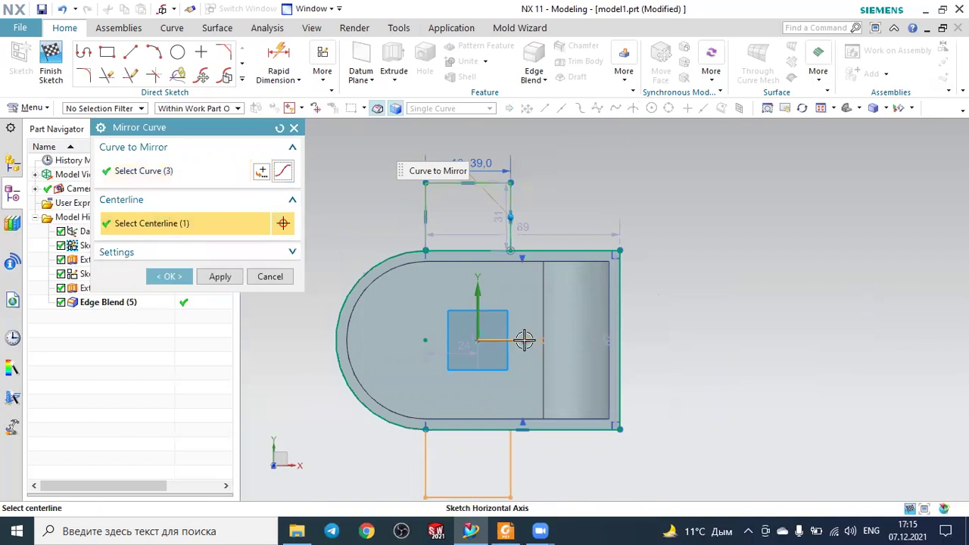
click(170, 276)
Step: Orbit the housing into an oblique view and compare it with the Foxit drawing
scroll(640, 227, down, 2)
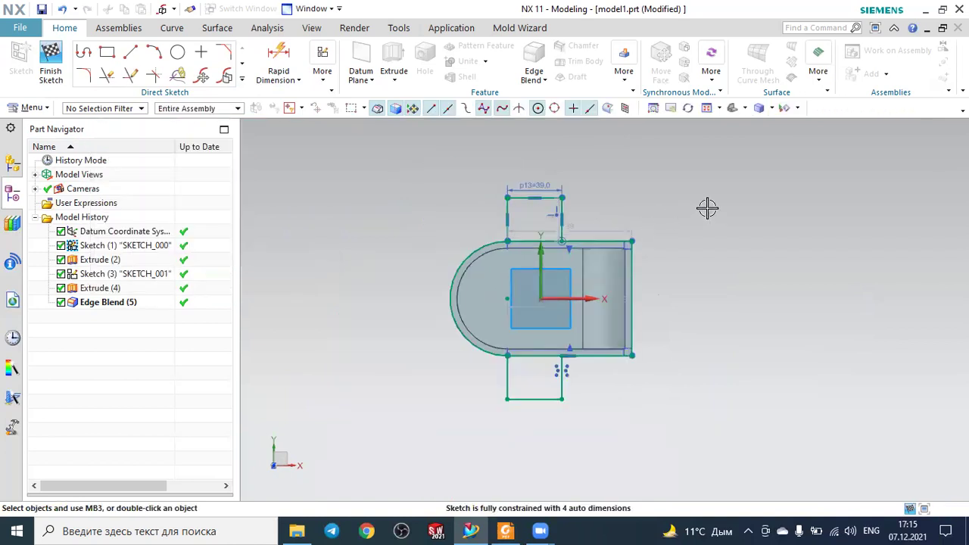
mouse_move(716, 249)
middle_down()
mouse_move(716, 233)
mouse_move(713, 247)
middle_up()
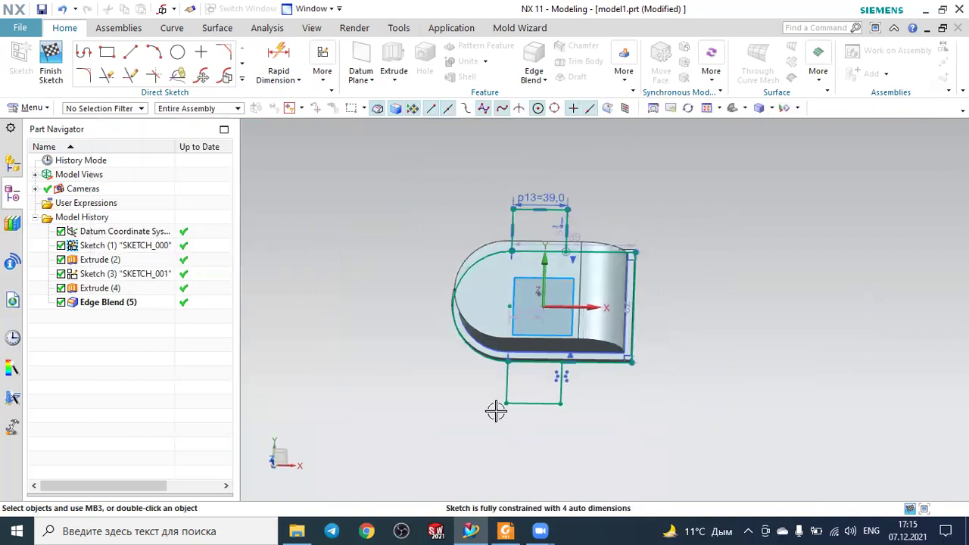
click(506, 531)
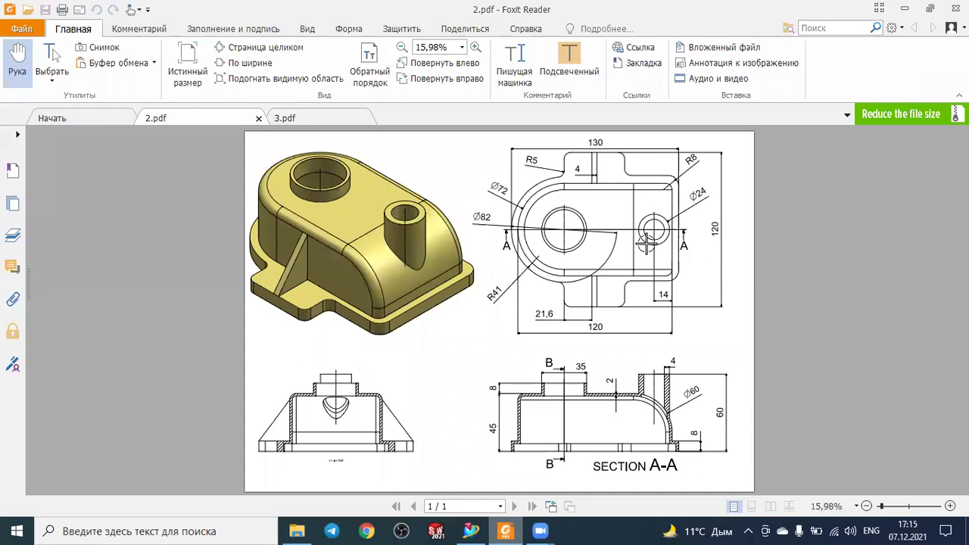
key(alt+Tab)
Step: Extrude both tab rectangles 8 mm and unite them with the housing body
middle_drag(462, 208, 649, 251)
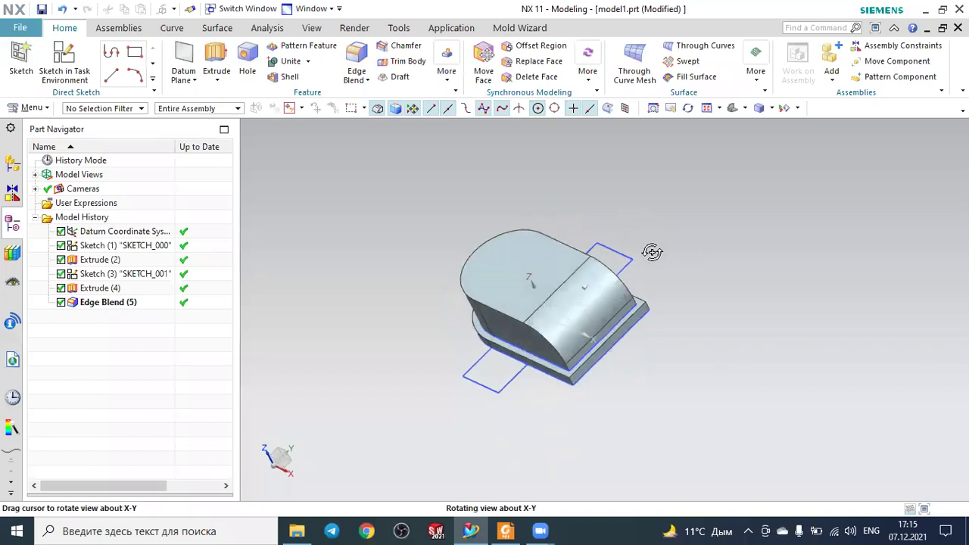
click(216, 53)
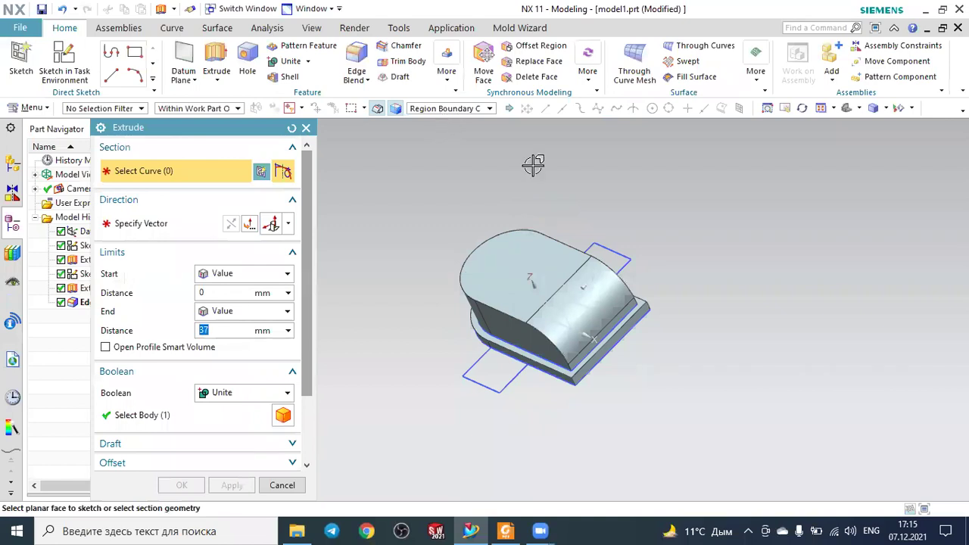
click(594, 253)
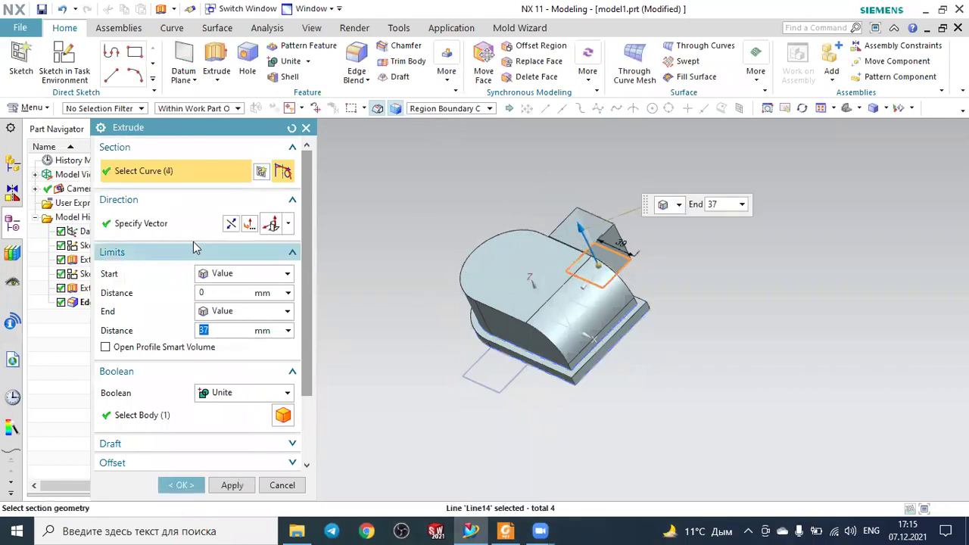
click(505, 372)
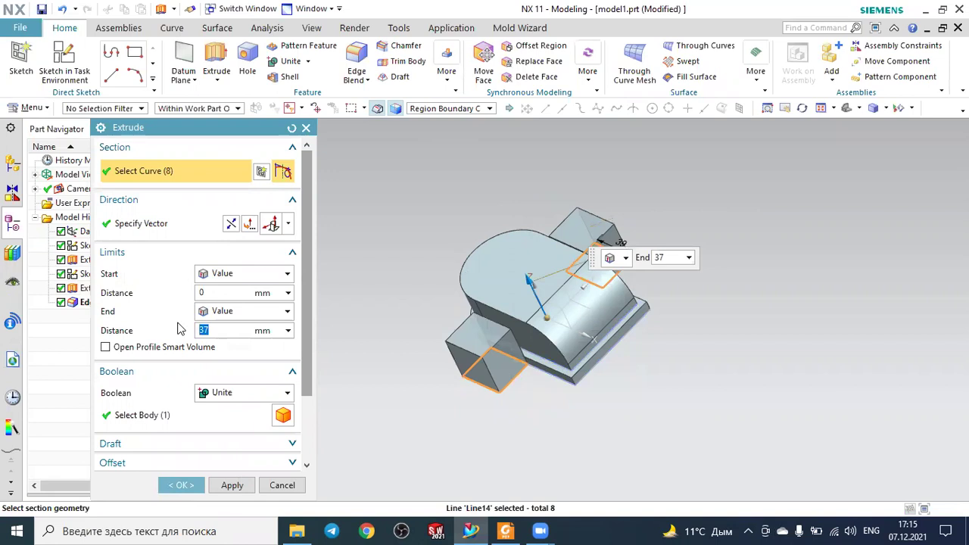
text(8)
key(Return)
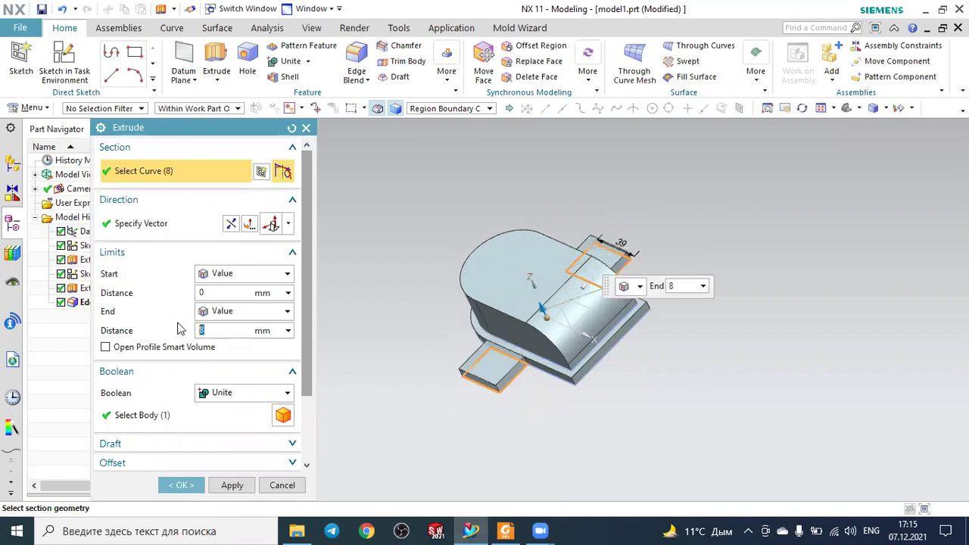
click(229, 394)
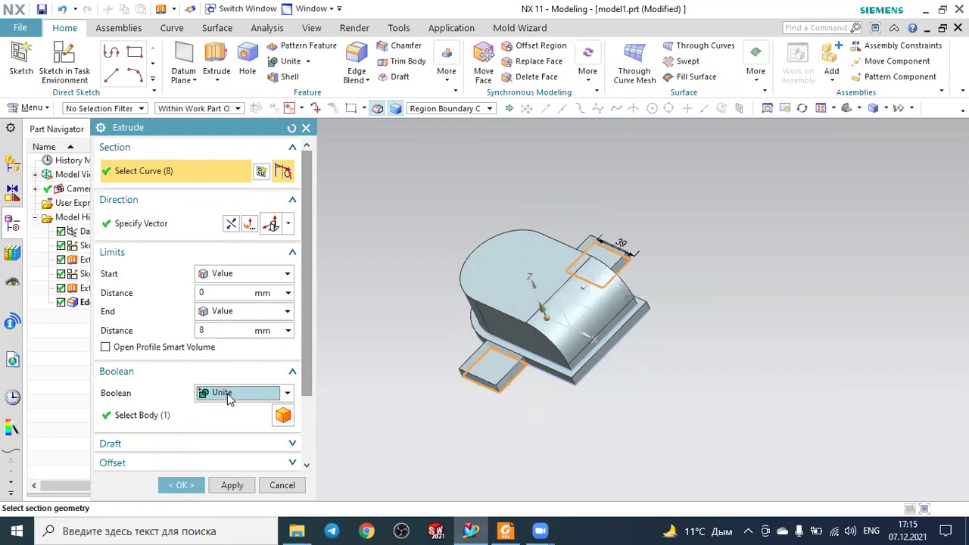
click(158, 416)
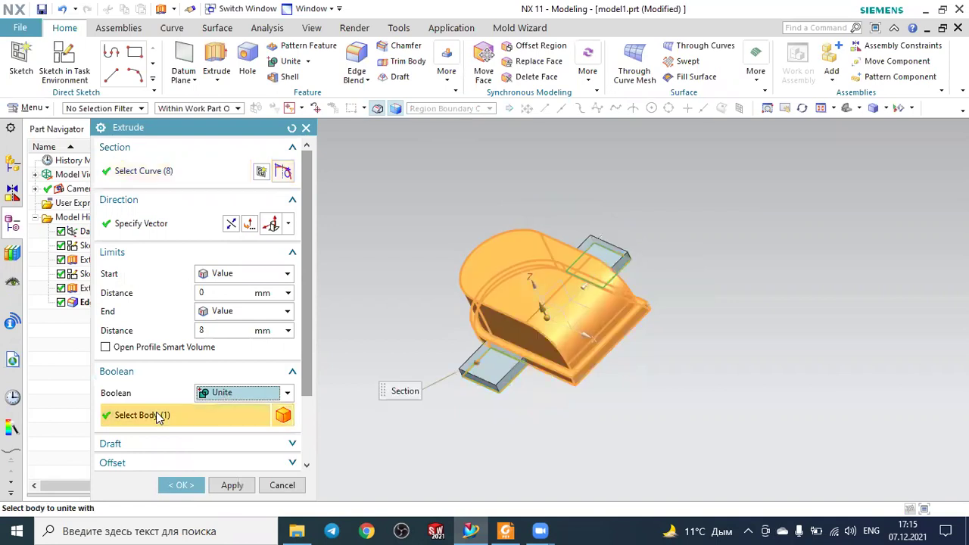
click(180, 485)
Step: Inspect the new tabs in a trimetric view and compare them with the reference drawing
mouse_move(421, 295)
middle_down()
mouse_move(400, 352)
mouse_move(413, 350)
middle_up()
click(731, 108)
mouse_move(300, 270)
middle_down()
mouse_move(328, 281)
mouse_move(318, 294)
middle_up()
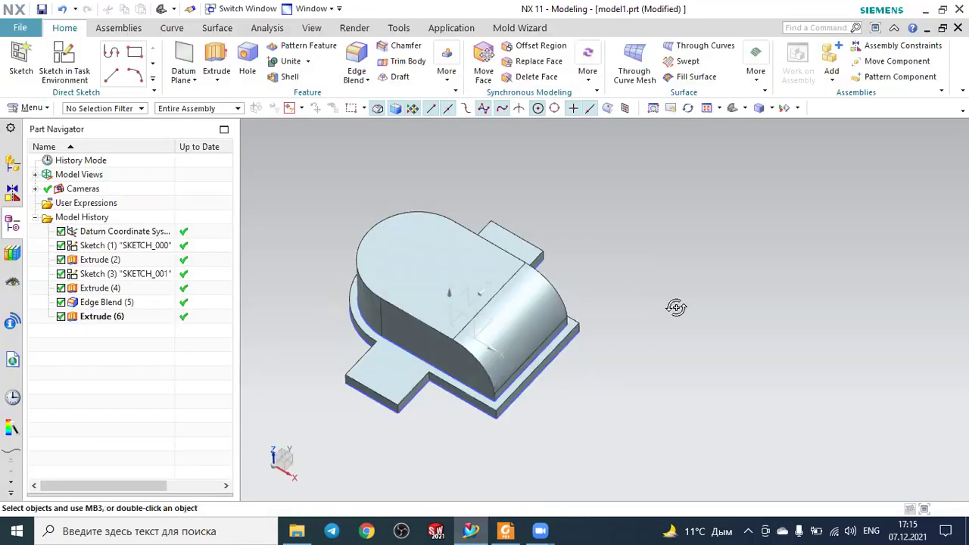
key(Home)
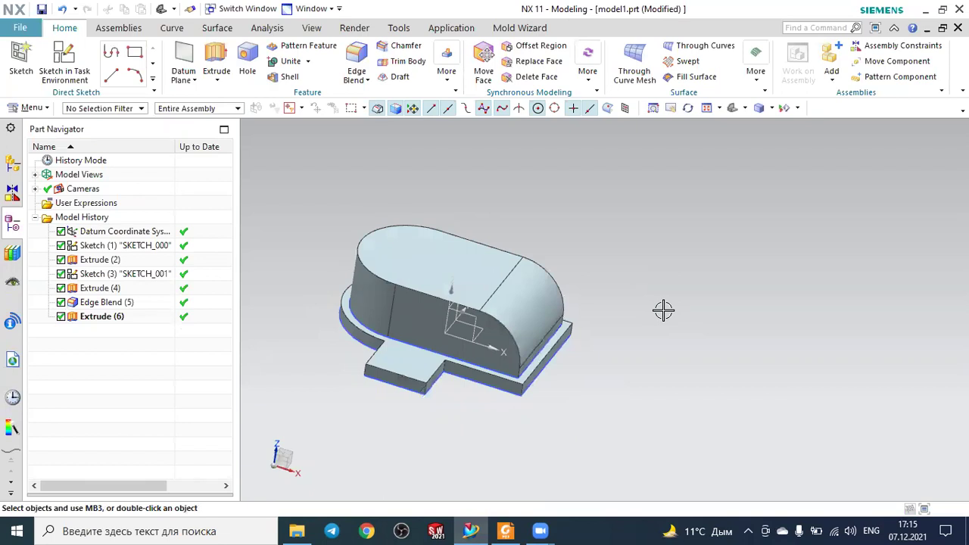
scroll(435, 409, up, 2)
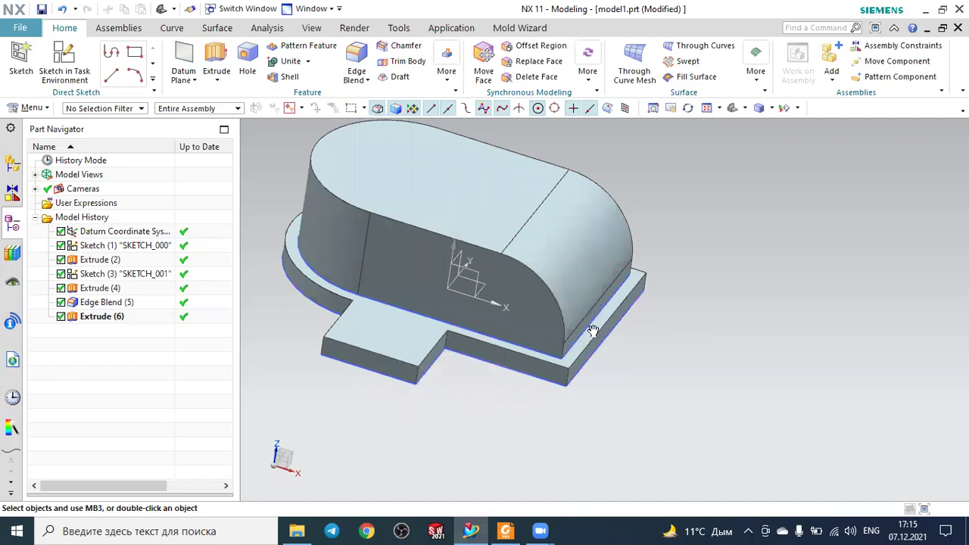
key(alt+Tab)
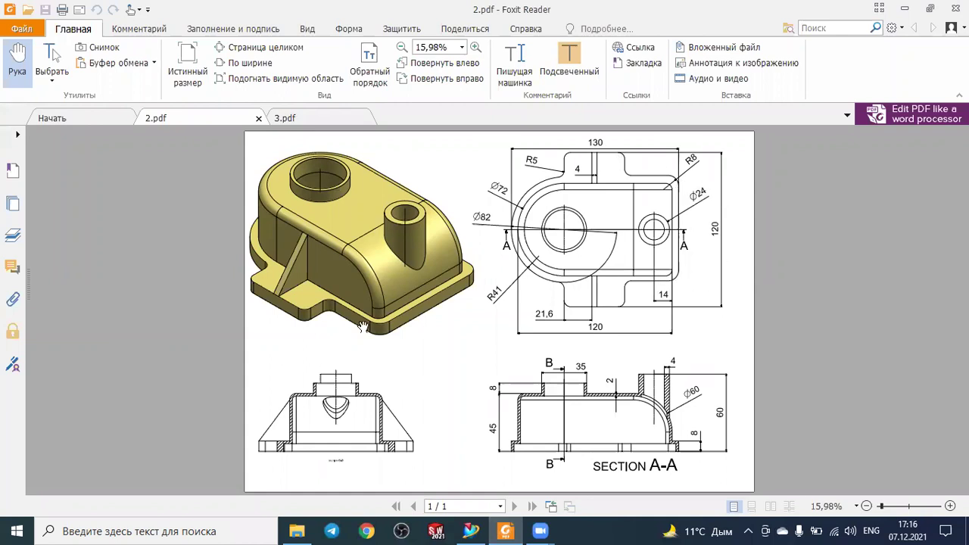
click(475, 529)
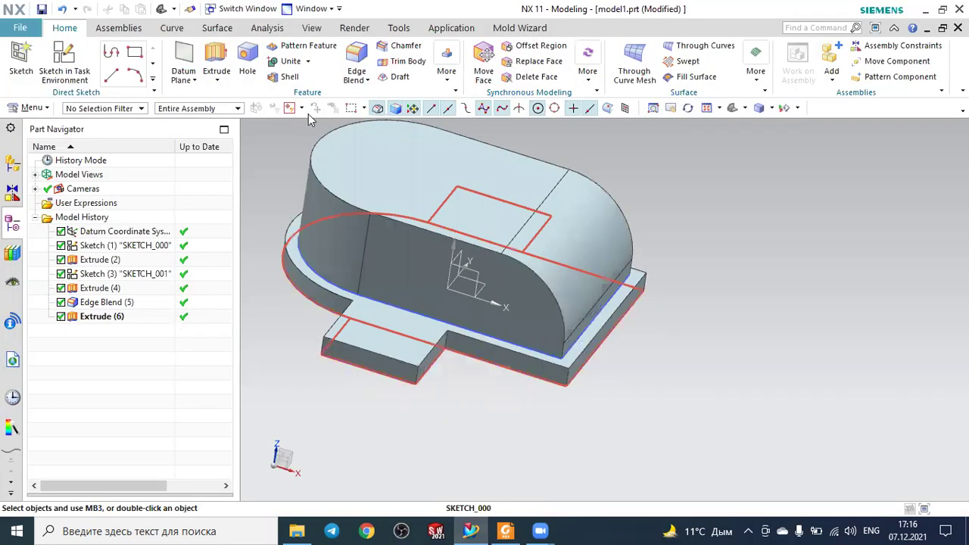
Step: Start a 5 mm edge blend on the first three tab corner edges
click(356, 59)
scroll(783, 258, up, 1)
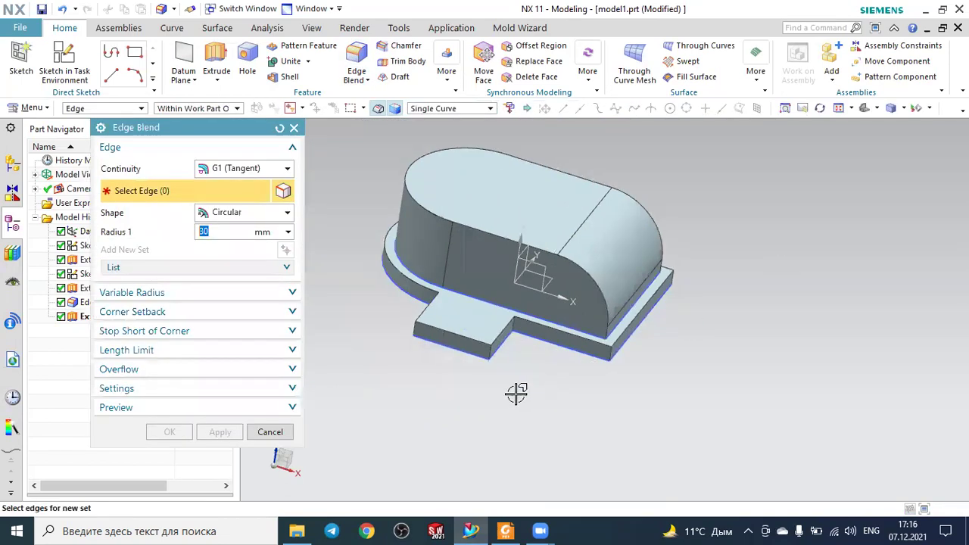
scroll(515, 393, down, 2)
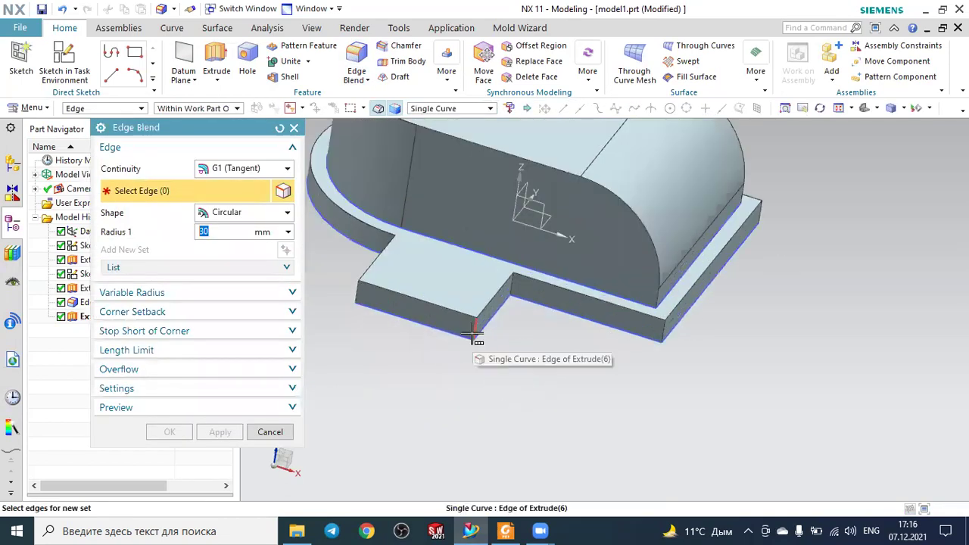
text(5)
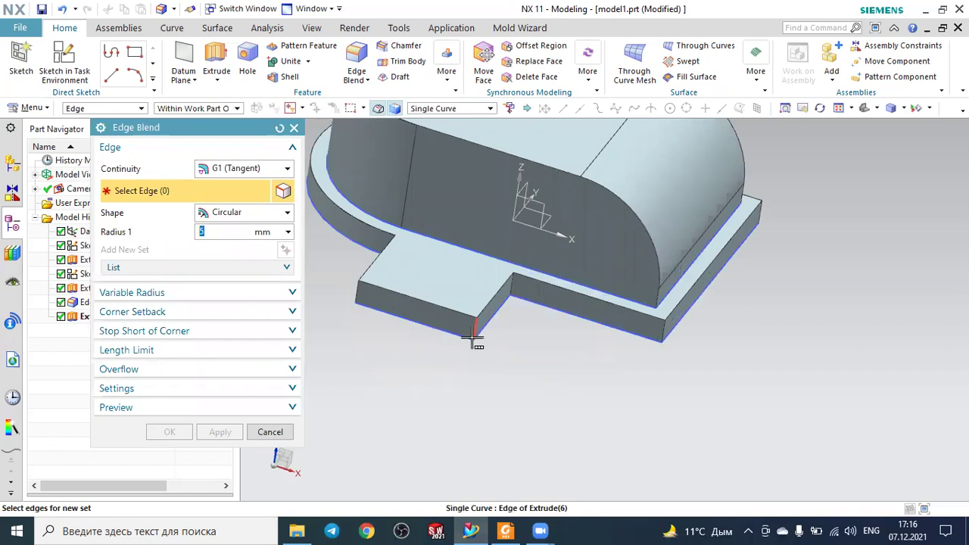
click(473, 331)
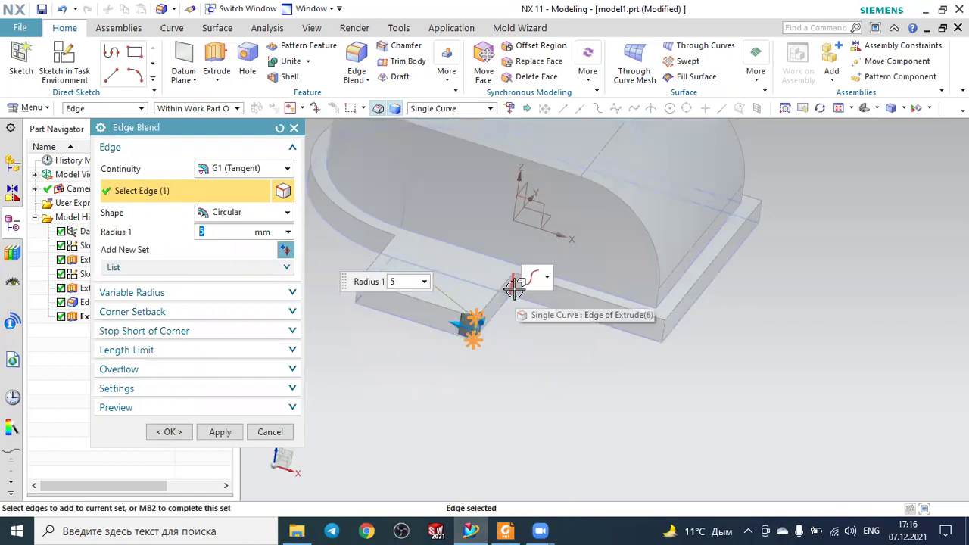
click(511, 293)
click(353, 295)
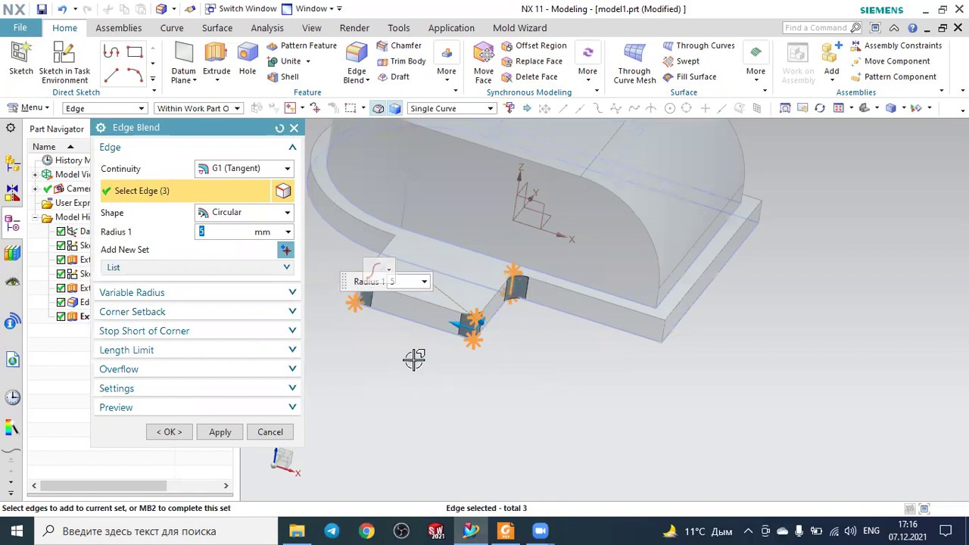
Step: Add the remaining five tab corner edges and apply the 5 mm blend
middle_drag(465, 363, 534, 344)
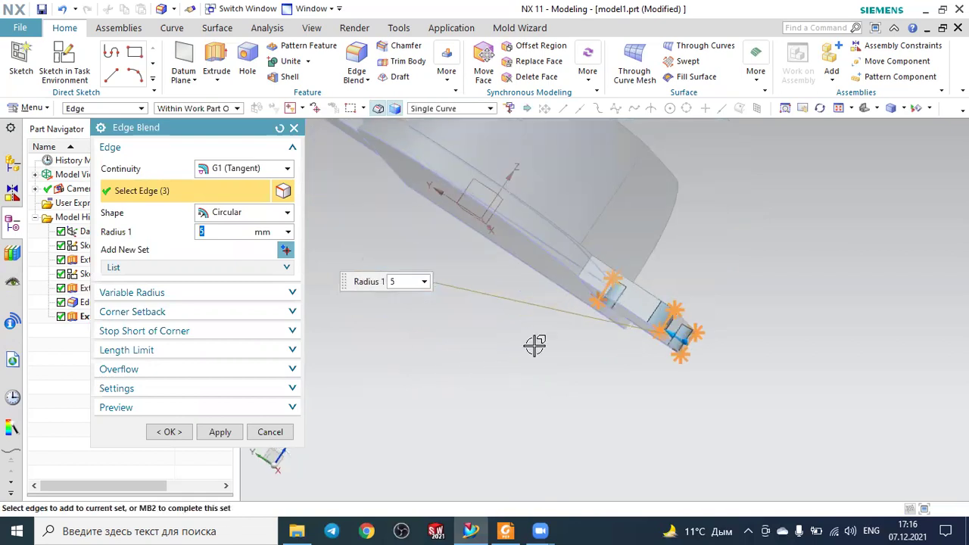
click(609, 333)
mouse_move(694, 348)
middle_down()
mouse_move(537, 369)
mouse_move(623, 292)
middle_up()
scroll(622, 284, up, 2)
click(676, 286)
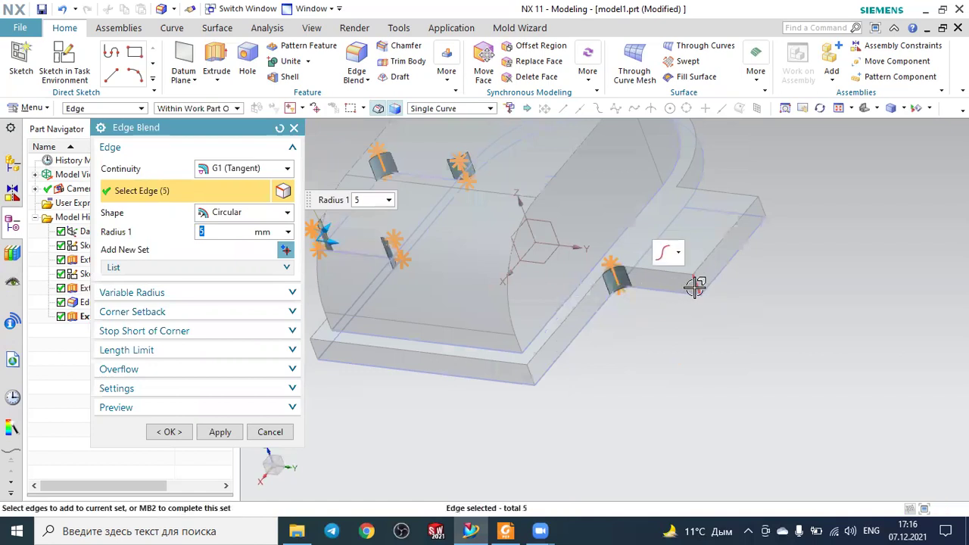
click(690, 283)
click(766, 204)
middle_drag(761, 325, 606, 260)
click(638, 270)
click(168, 431)
Step: Inspect the rounded tab corners from the trimetric view
mouse_move(762, 346)
middle_down()
mouse_move(819, 369)
mouse_move(813, 333)
middle_up()
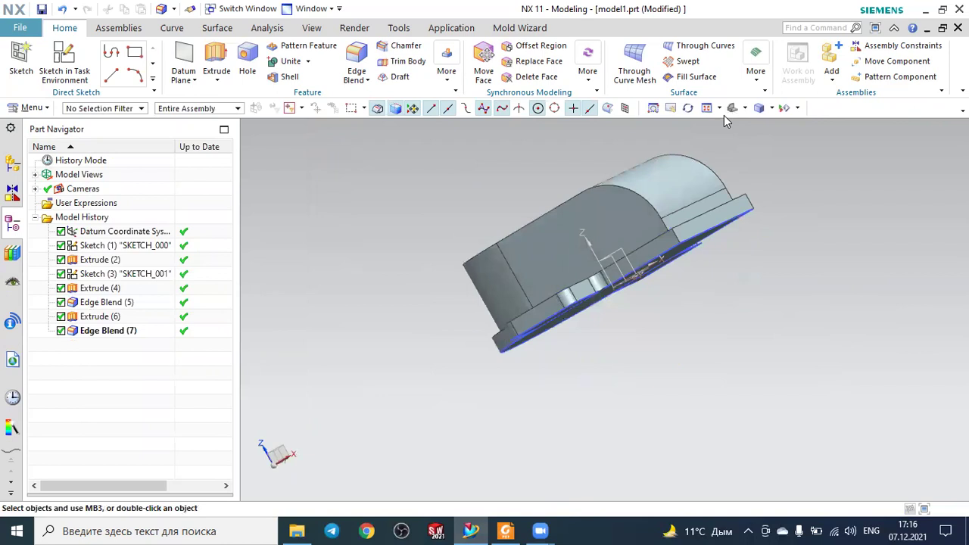
click(726, 109)
click(736, 126)
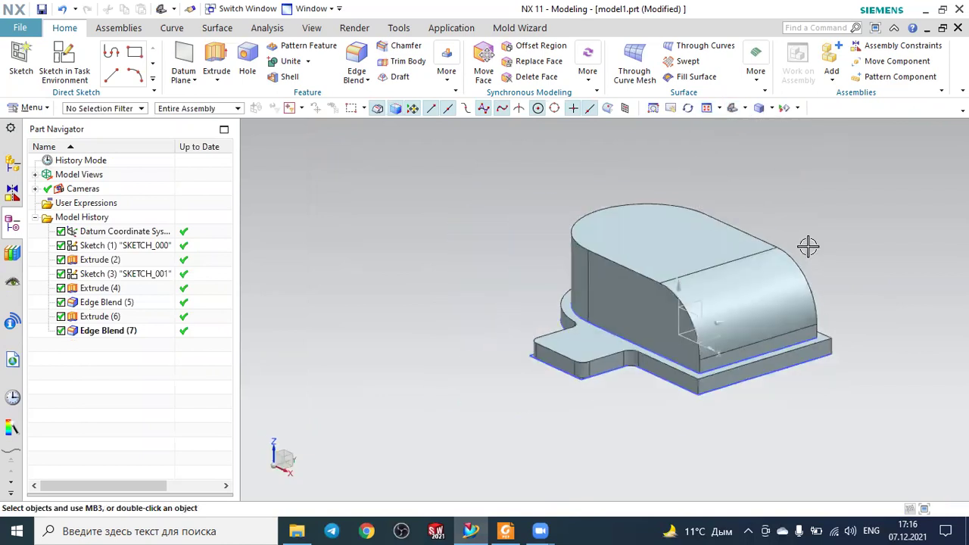
scroll(378, 249, down, 3)
scroll(602, 269, up, 3)
scroll(528, 280, down, 3)
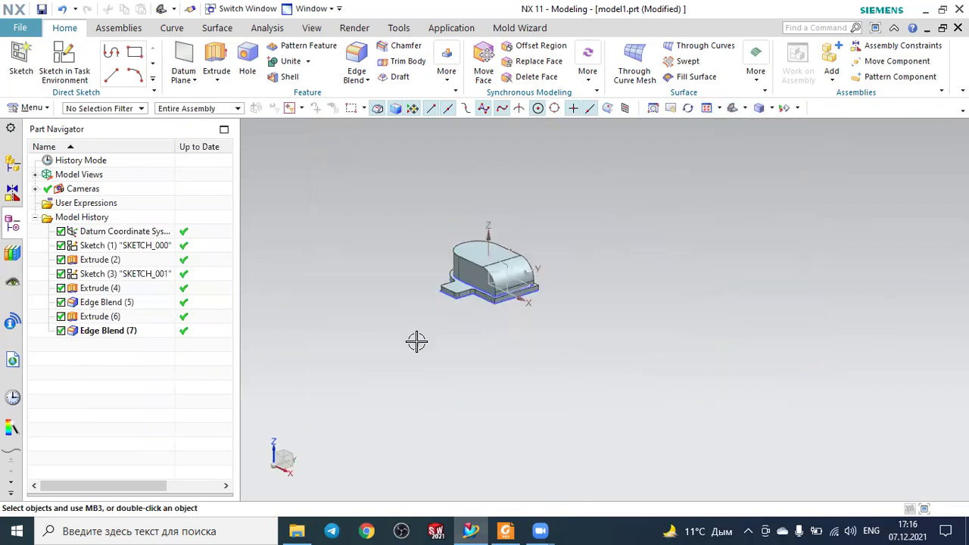
scroll(416, 341, up, 2)
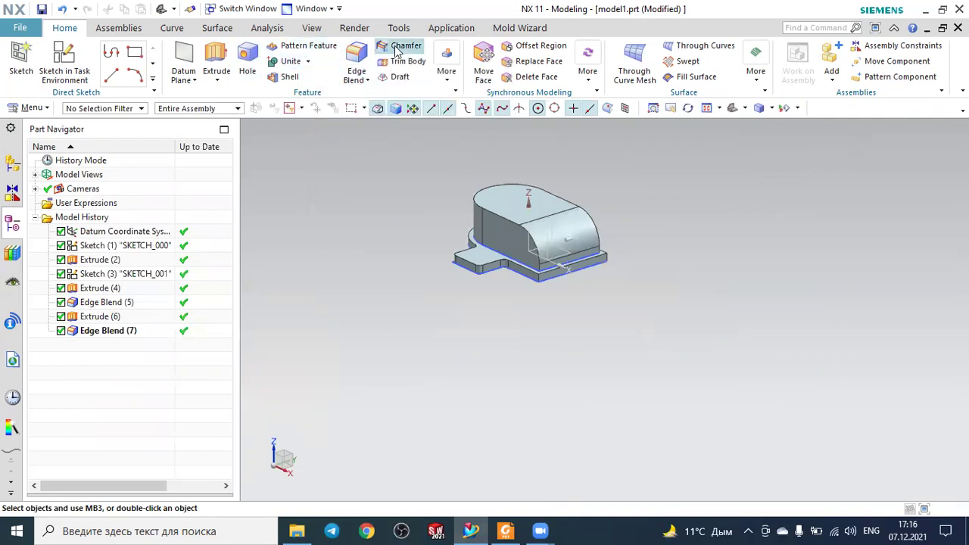
Step: Round two more vertical base plate corner edges with an 8 mm edge blend, then check the 2.pdf drawing
click(356, 59)
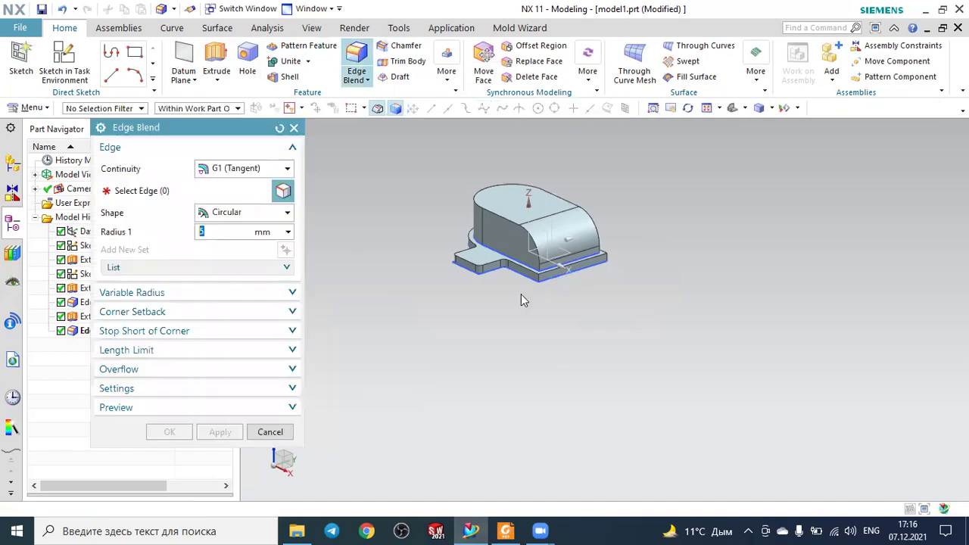
scroll(521, 300, up, 5)
scroll(593, 259, up, 2)
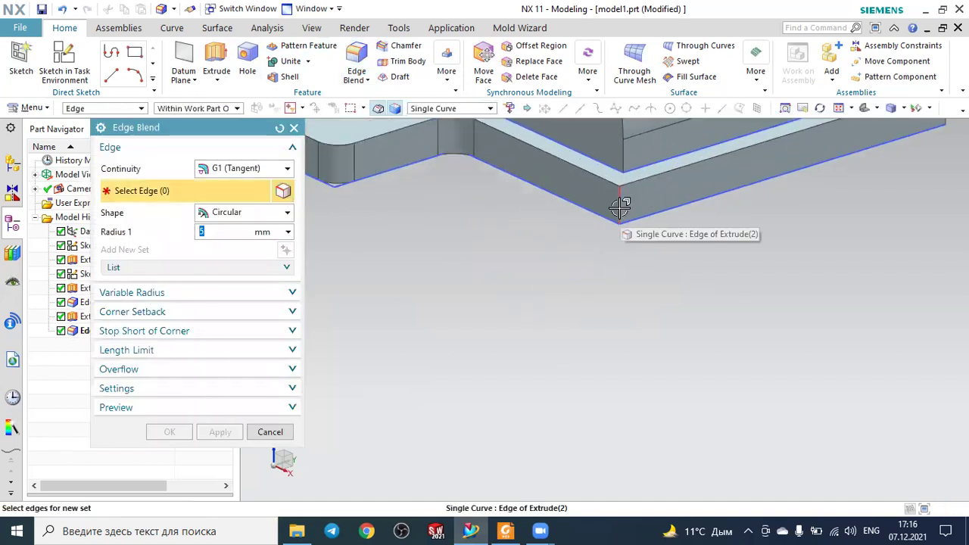
text(8)
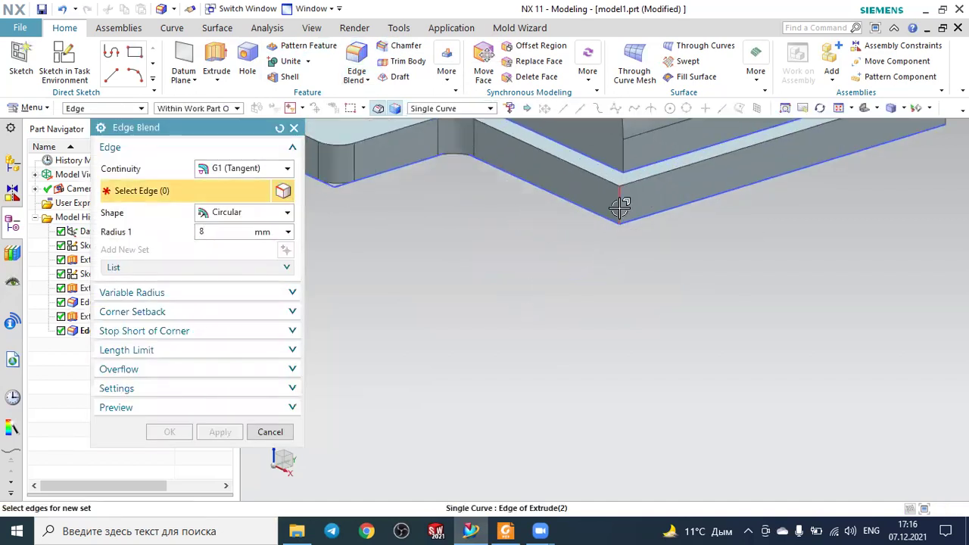
click(619, 206)
scroll(605, 231, down, 1)
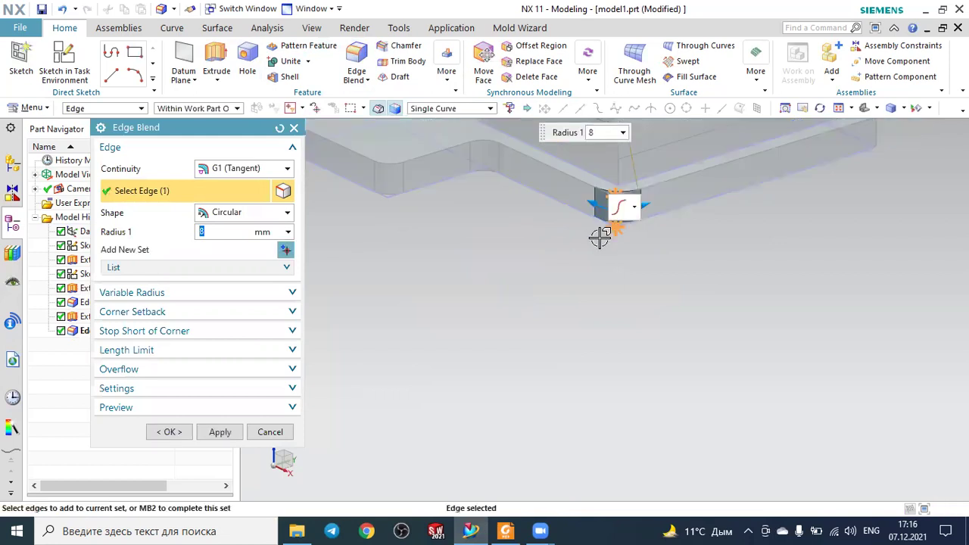
scroll(681, 204, down, 2)
click(772, 168)
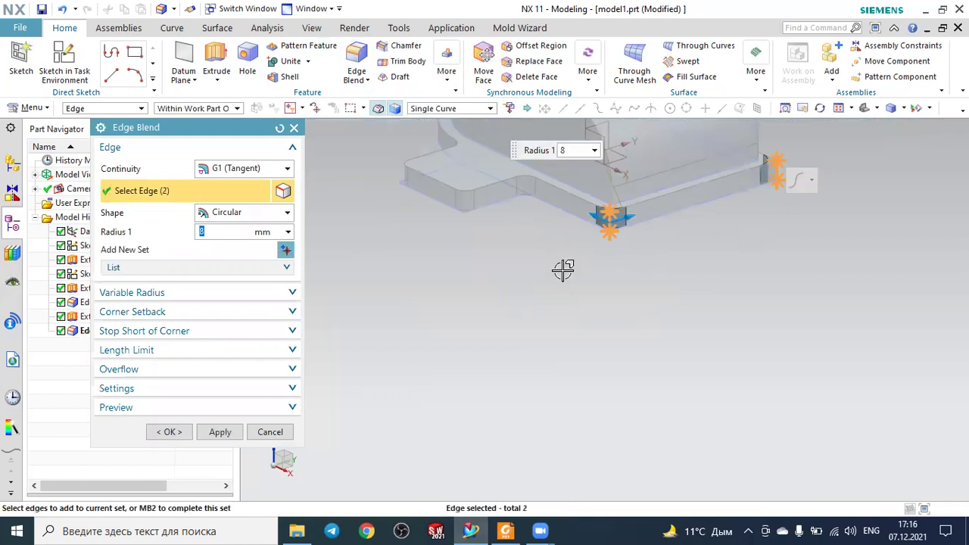
click(169, 431)
mouse_move(564, 270)
middle_down()
mouse_move(623, 266)
mouse_move(681, 190)
middle_up()
key(Home)
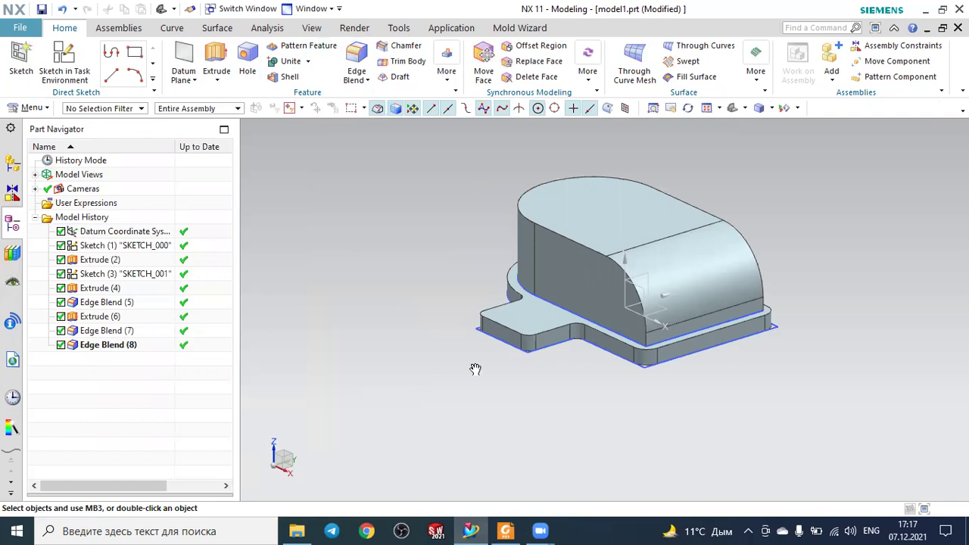
key(alt+Tab)
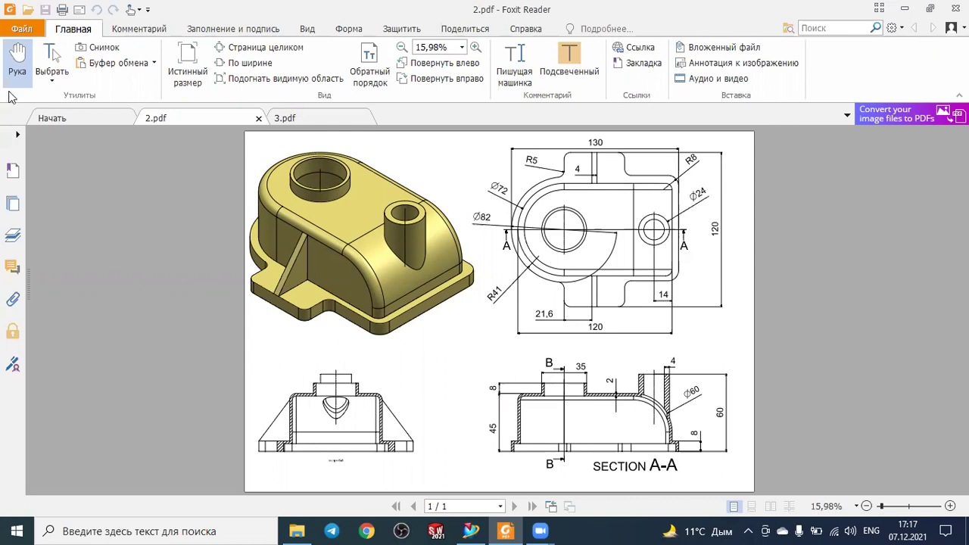
Step: Sketch a Ø35 circle on the body's top face, centred on the rounded end's arc
key(alt+Tab)
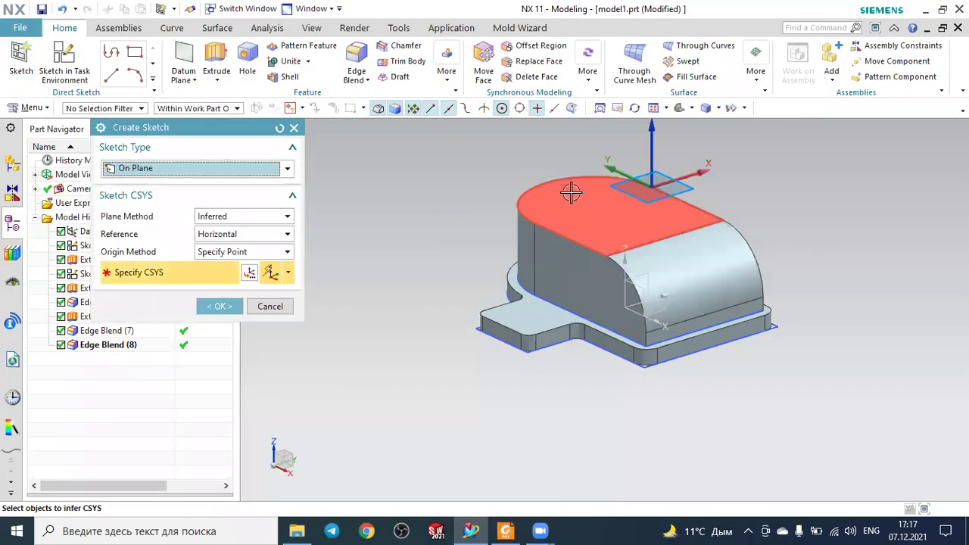
click(571, 193)
click(220, 305)
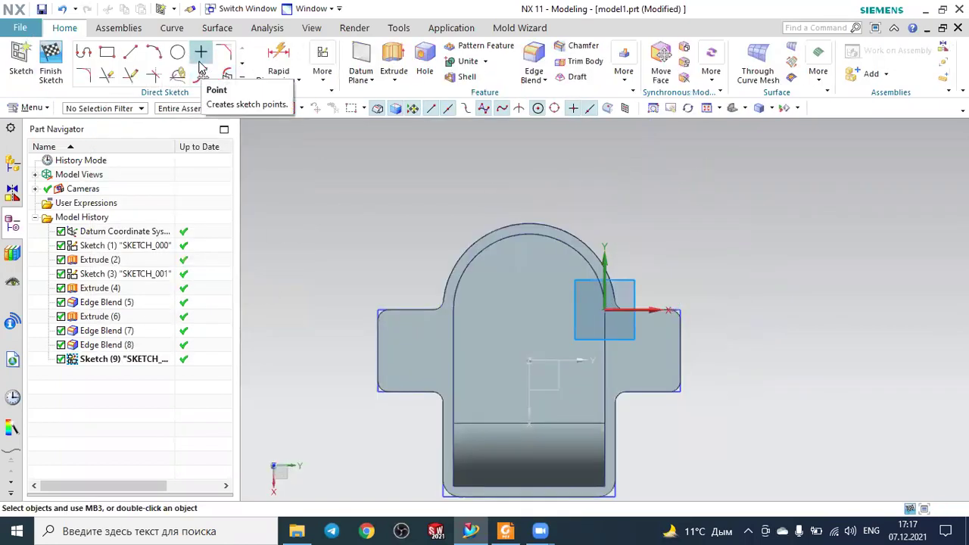
click(178, 53)
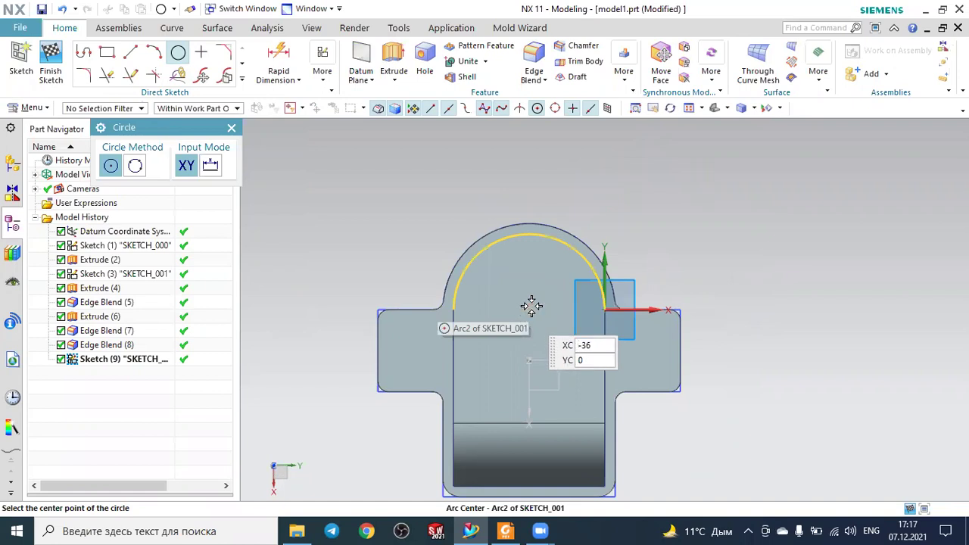
click(528, 306)
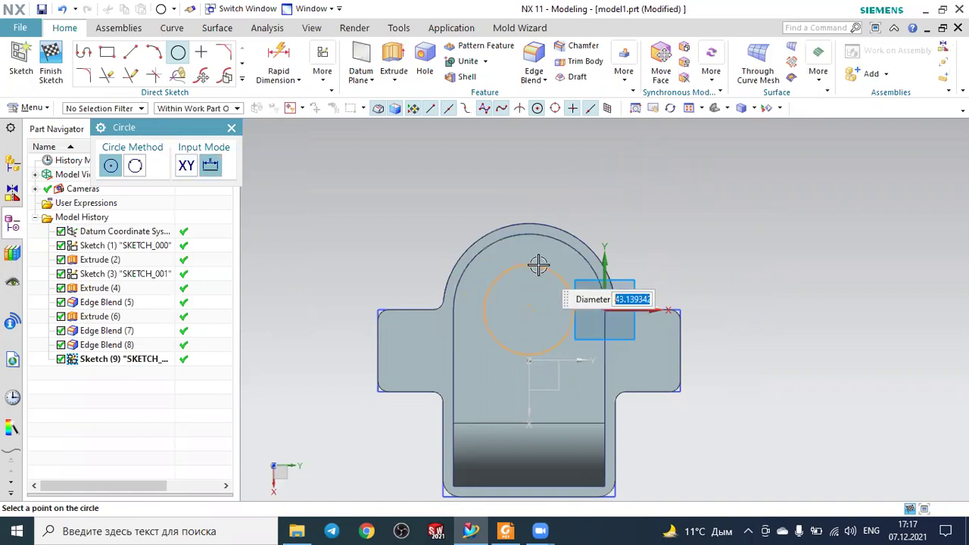
text(35)
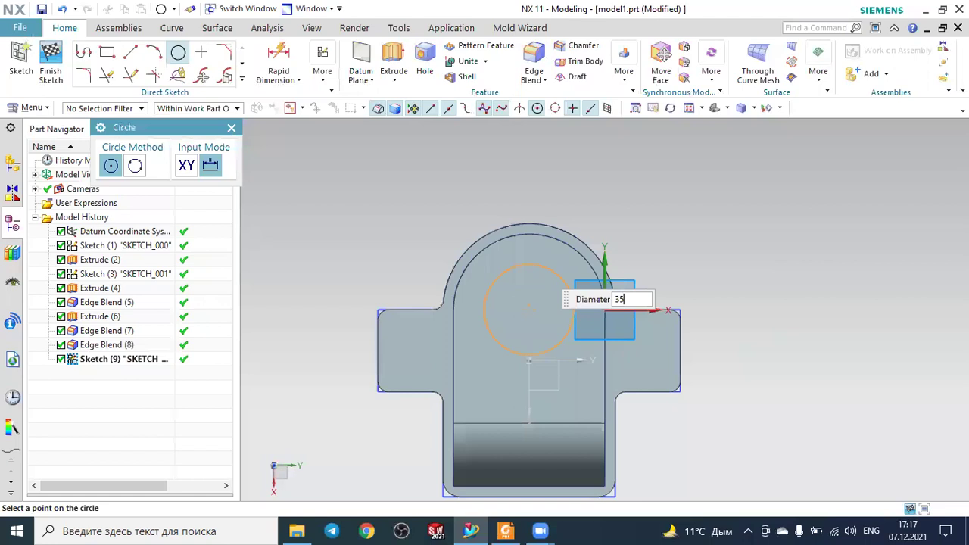
key(Return)
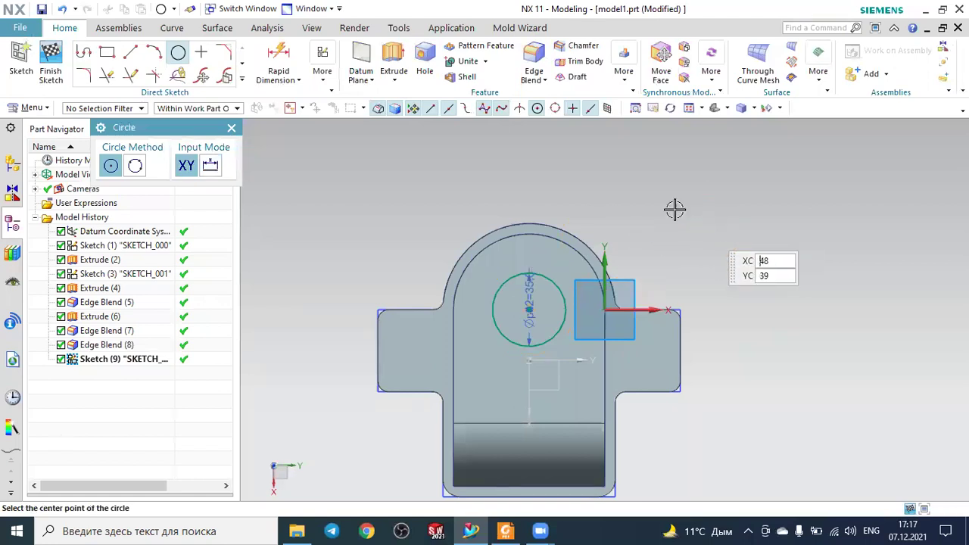
key(Escape)
click(407, 61)
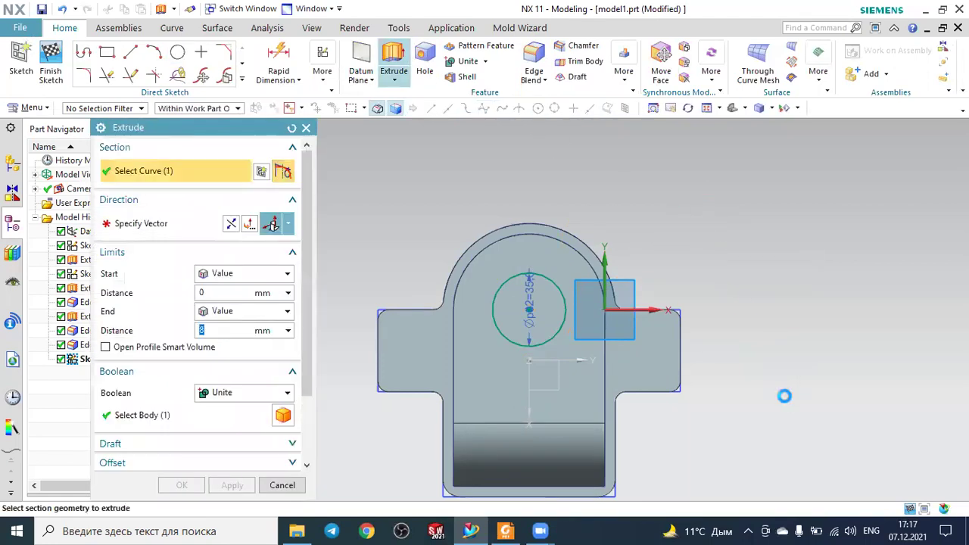
Step: Unite an 8 mm upward extrusion of the Ø35 circle with the housing body as a cylindrical boss
mouse_move(784, 394)
middle_down()
mouse_move(813, 340)
mouse_move(833, 352)
mouse_move(824, 359)
middle_up()
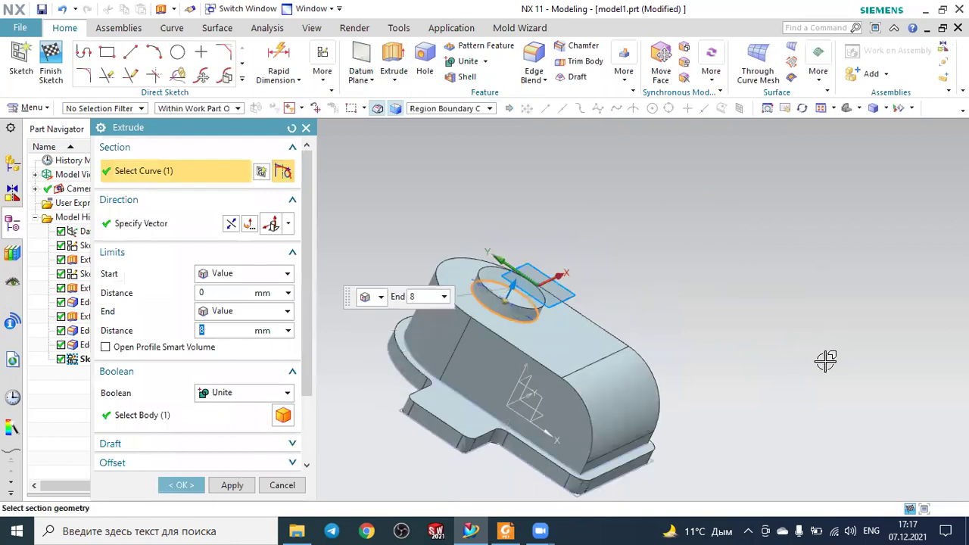
click(160, 418)
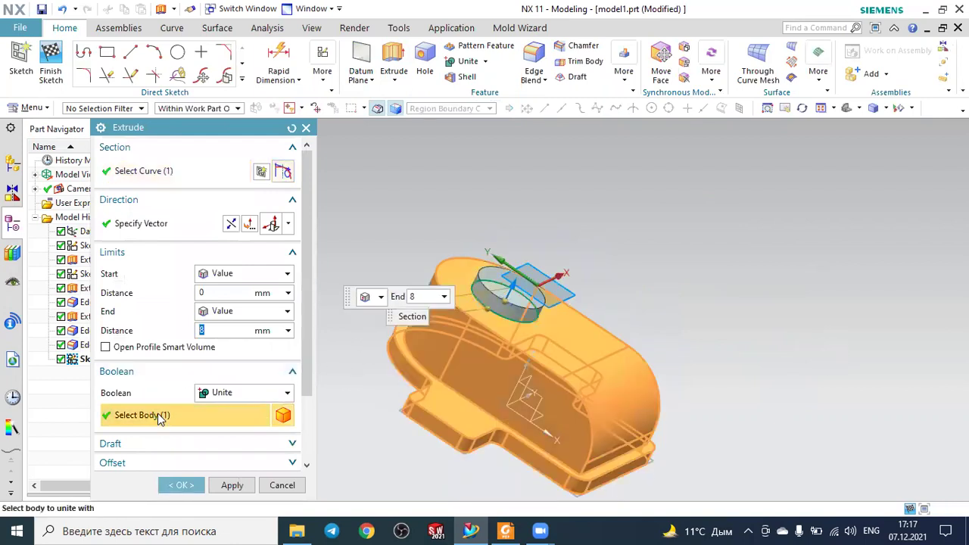
click(180, 485)
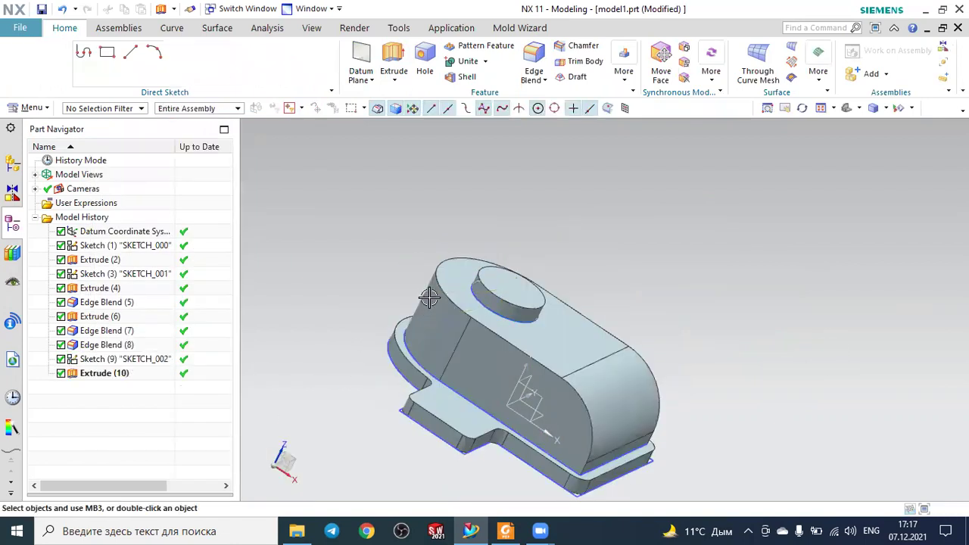
mouse_move(730, 152)
middle_down()
mouse_move(725, 190)
mouse_move(699, 205)
middle_up()
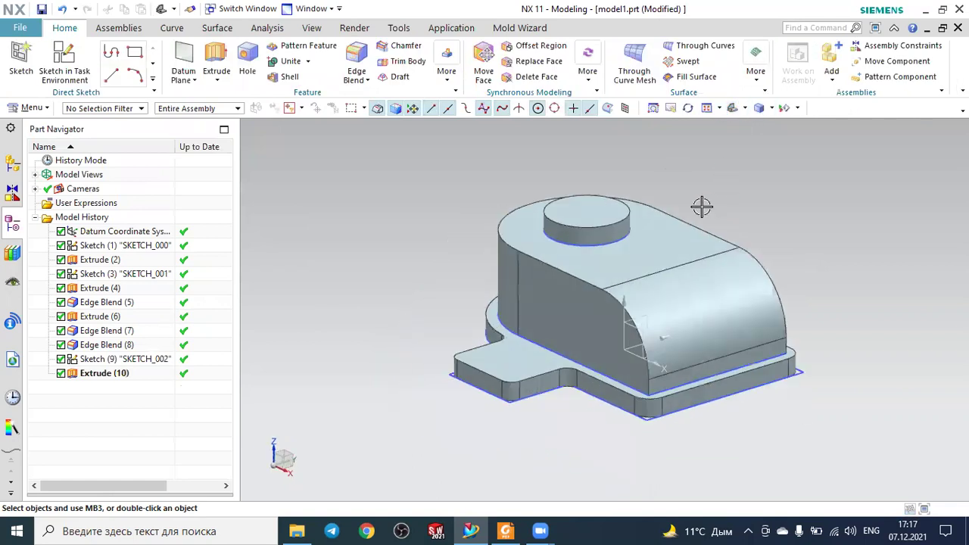
mouse_move(413, 255)
middle_down()
mouse_move(463, 247)
mouse_move(442, 251)
middle_up()
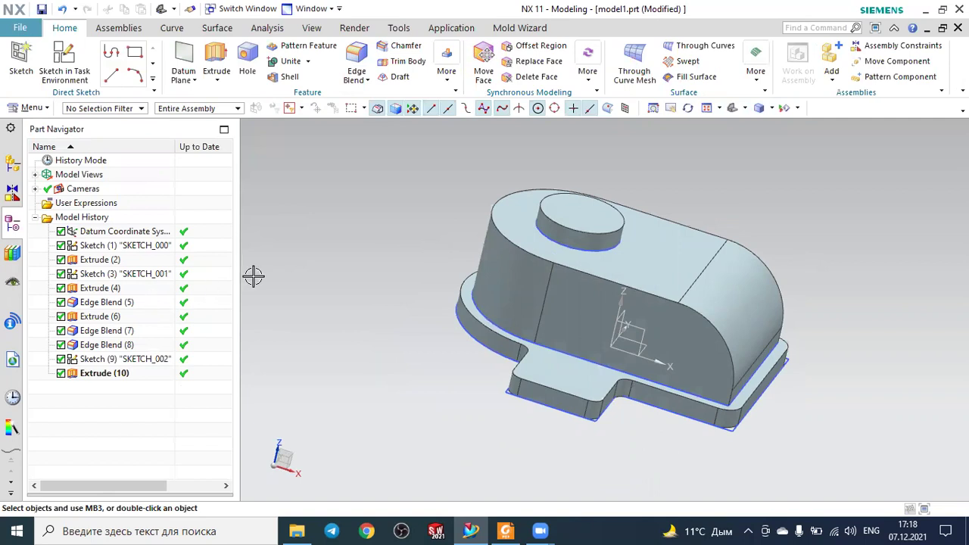
Step: Start a 5 mm edge blend on the raised body's curved, rear and top edges
click(356, 54)
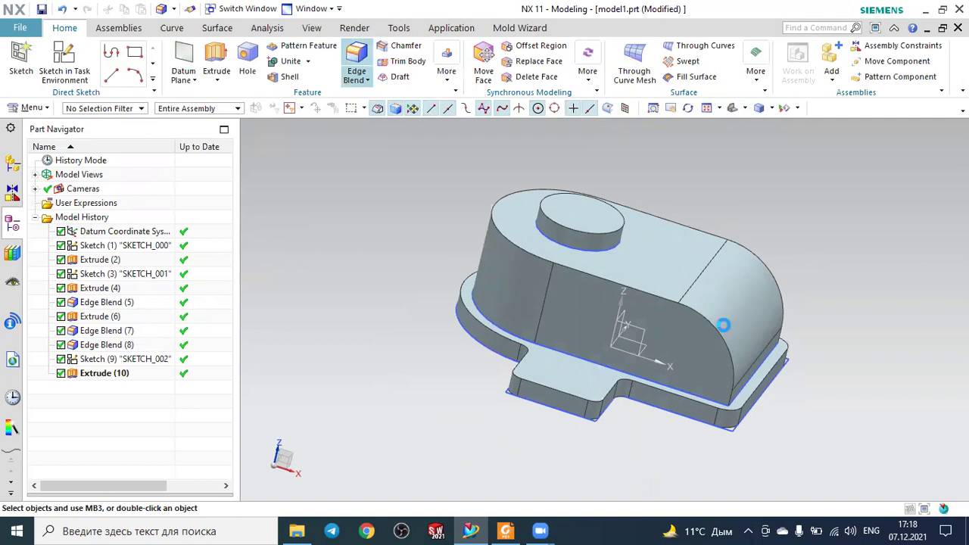
scroll(724, 325, down, 2)
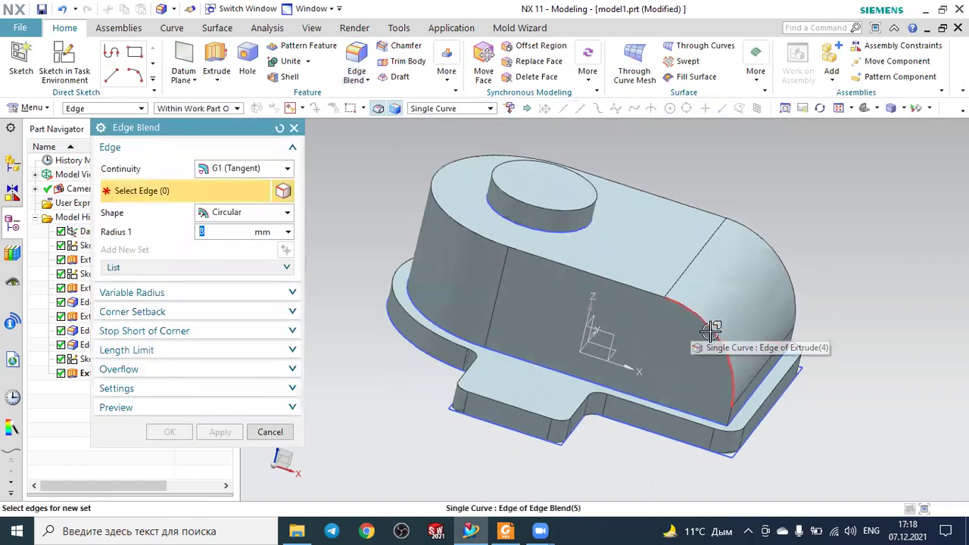
click(712, 330)
click(505, 237)
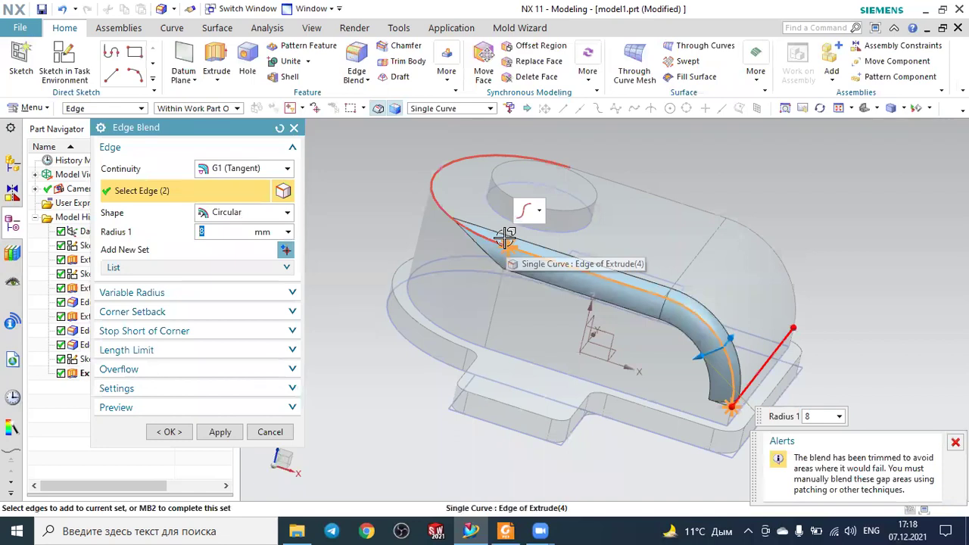
text(5)
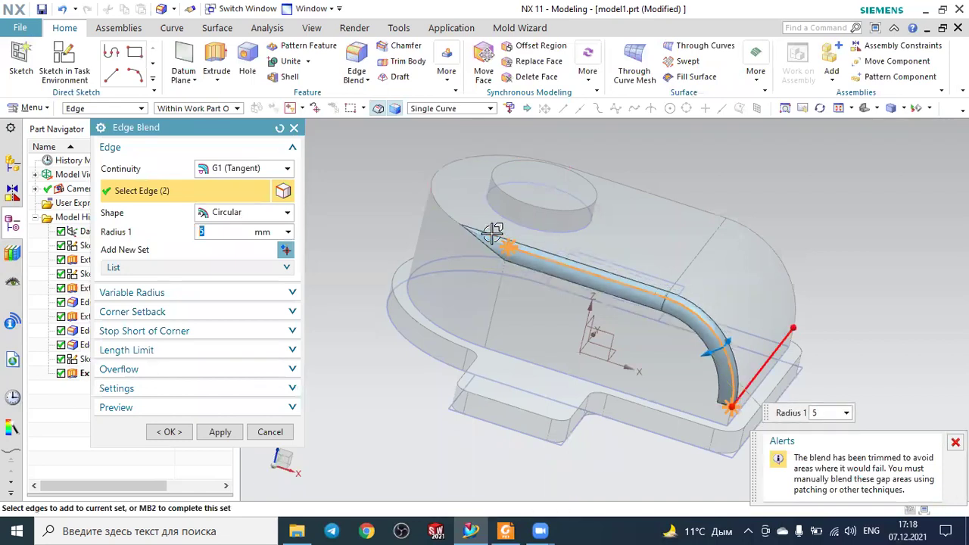
click(449, 214)
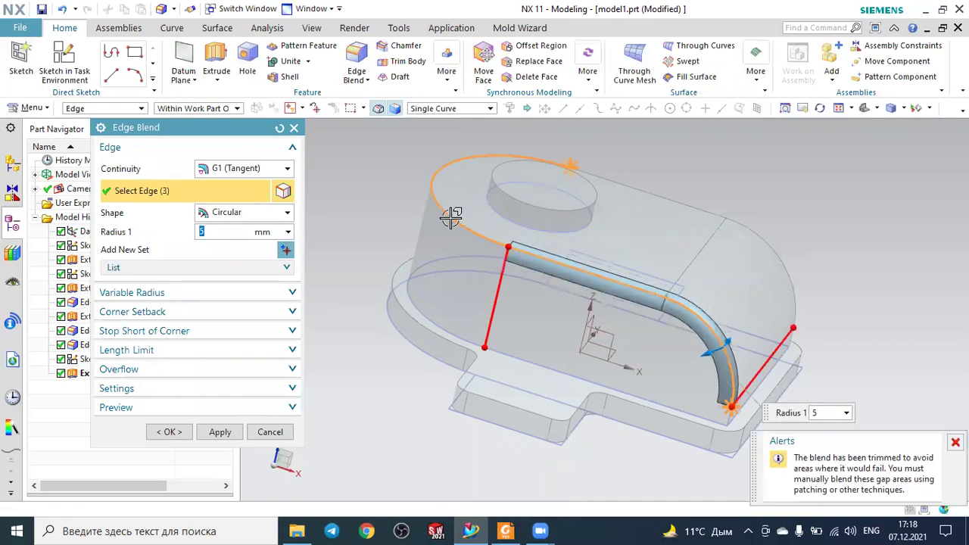
click(627, 185)
Step: Add the right corner edge, apply the 5 mm blend and review the rounded body
scroll(779, 371, up, 2)
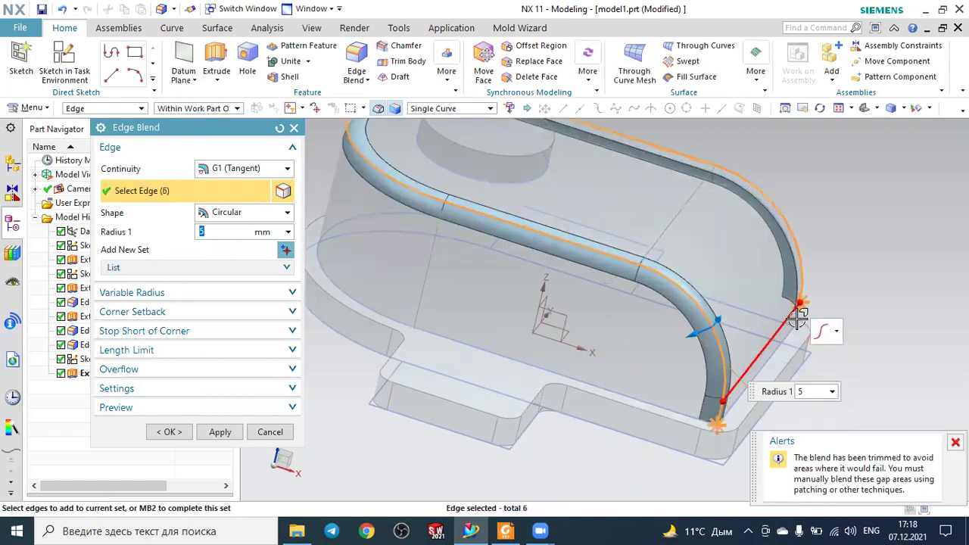
middle_drag(800, 325, 799, 323)
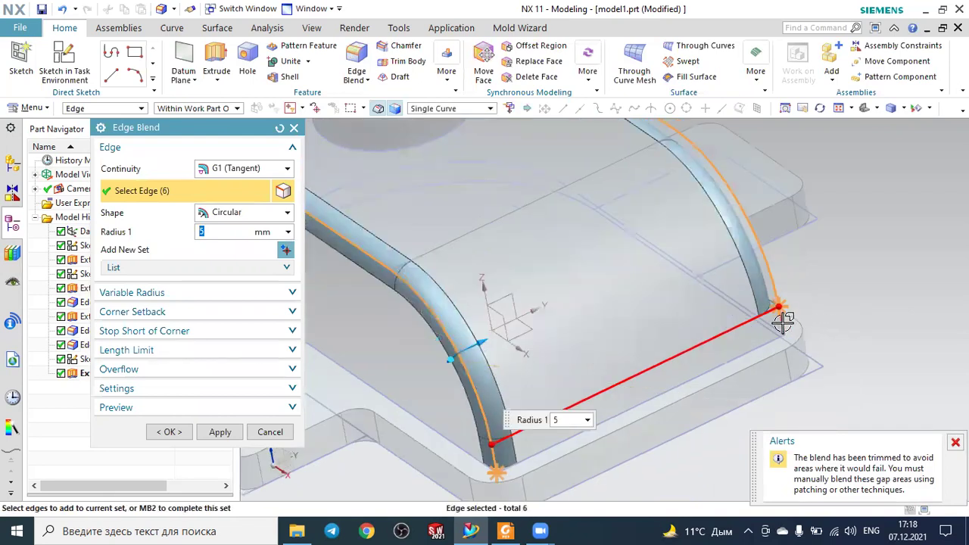
click(779, 318)
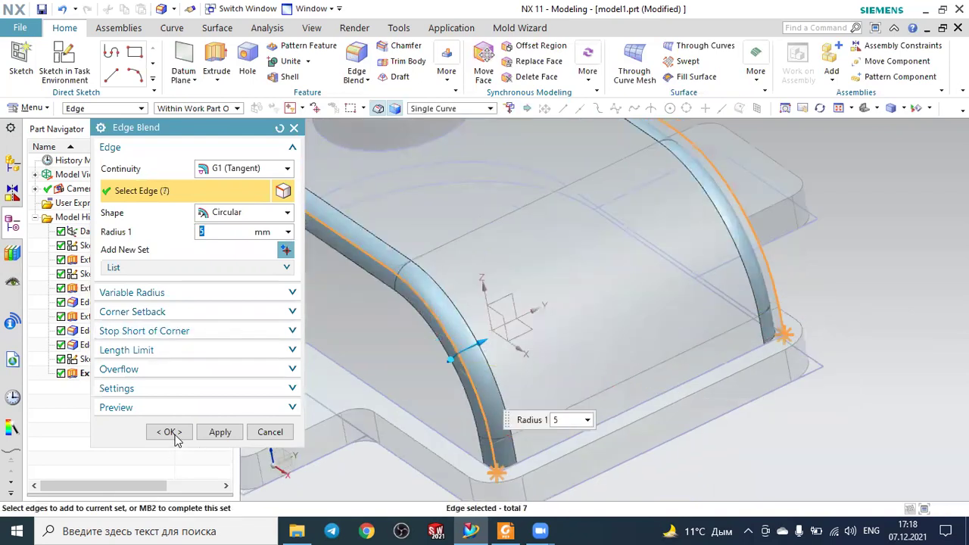
click(169, 431)
scroll(696, 283, down, 3)
scroll(814, 262, down, 2)
mouse_move(819, 277)
middle_down()
mouse_move(881, 262)
mouse_move(858, 258)
middle_up()
click(732, 110)
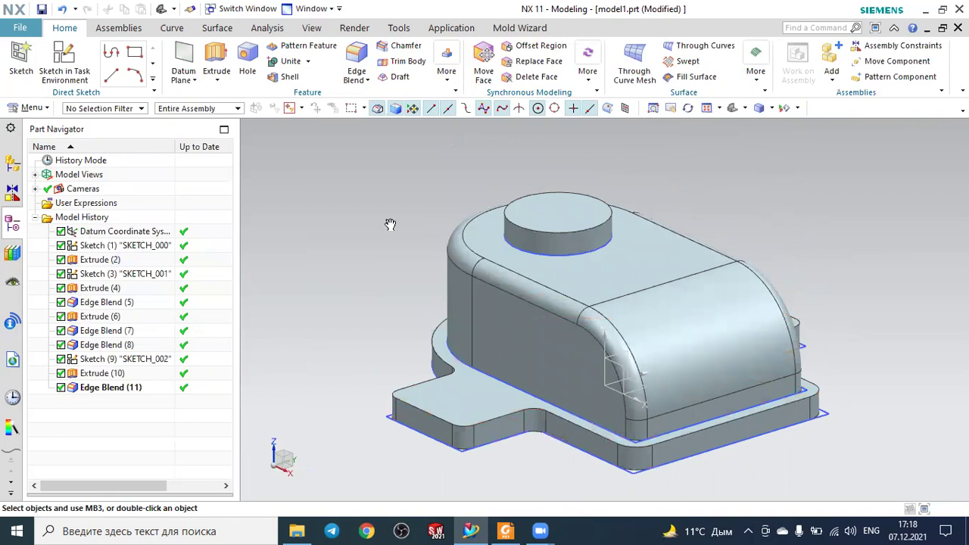
key(alt+Tab)
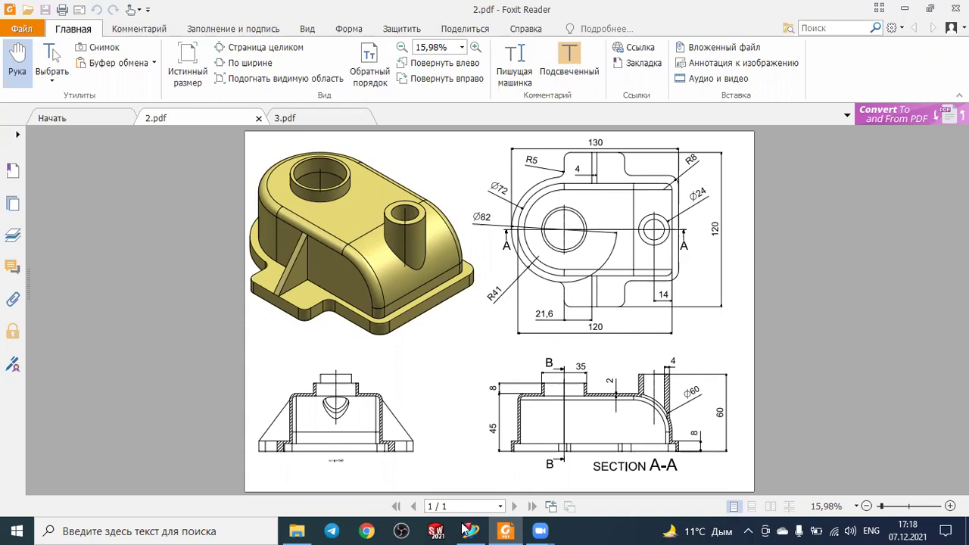
Step: Start a new datum plane of type At Distance
key(alt+Tab)
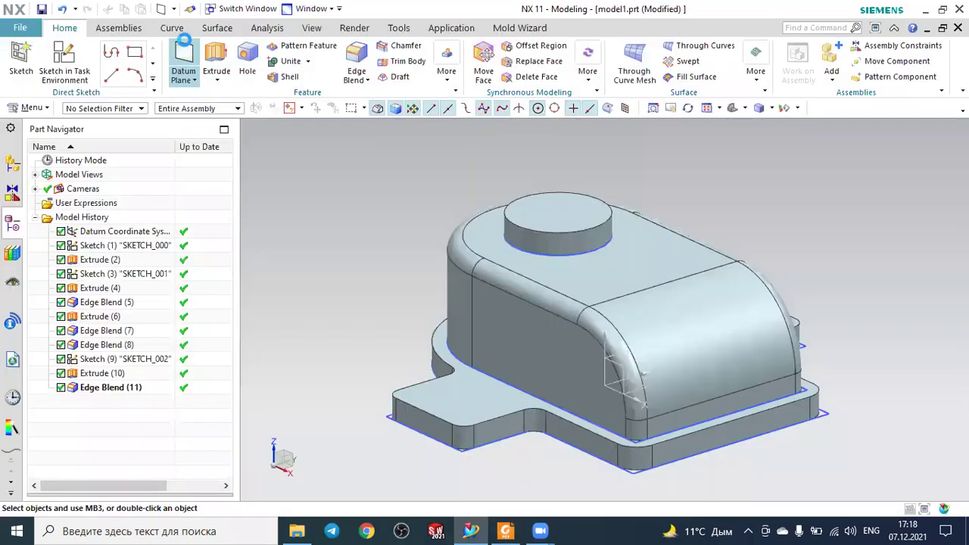
click(183, 50)
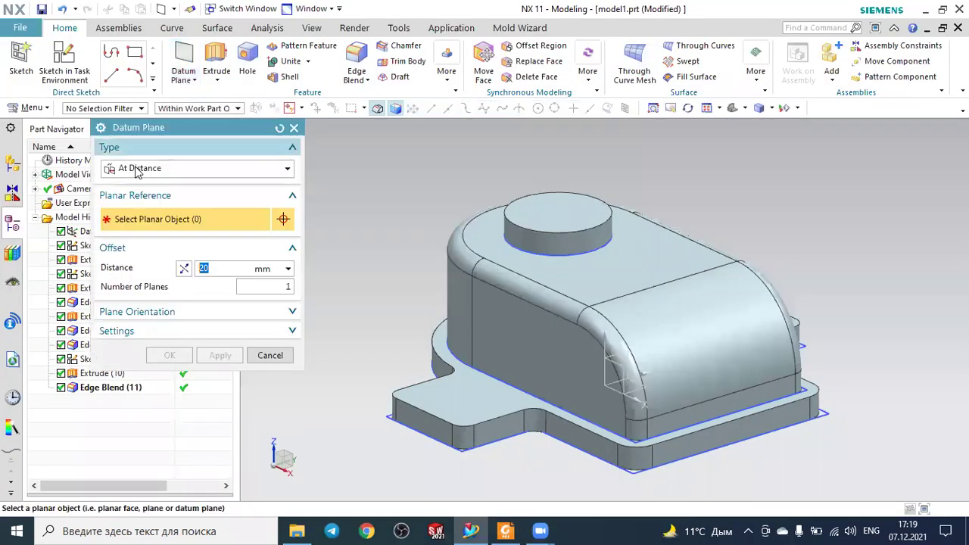
click(138, 168)
click(138, 199)
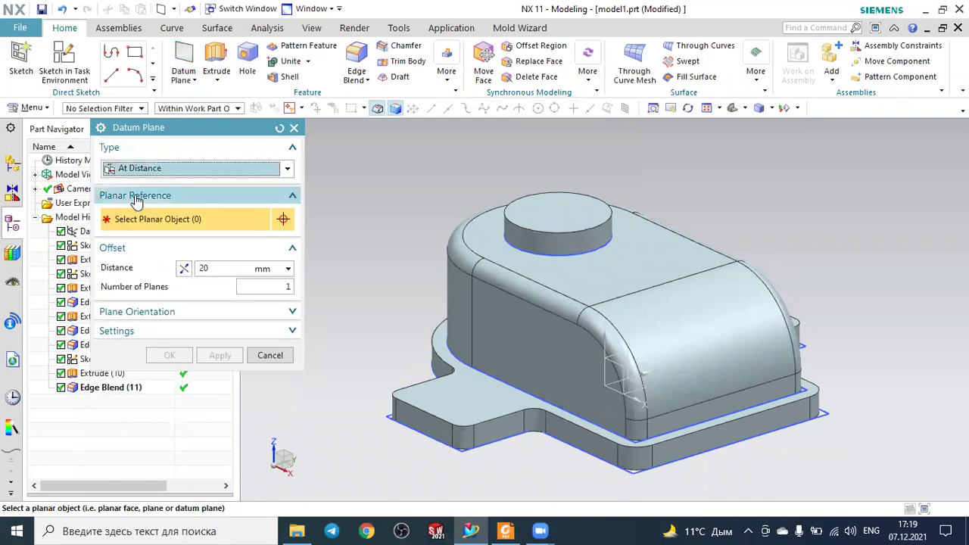
click(134, 169)
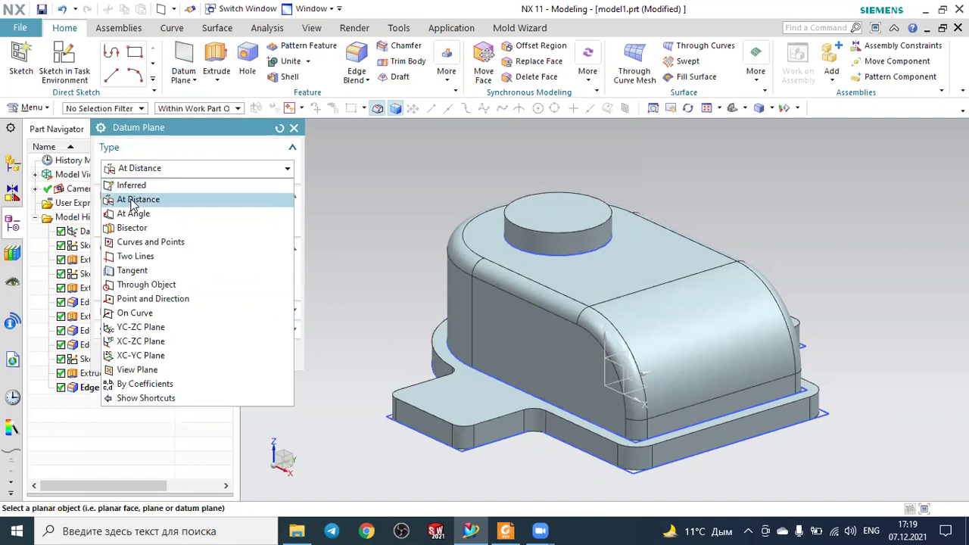
click(133, 201)
Step: Reference the housing's bottom face and offset the datum plane 60 mm upward
mouse_move(357, 234)
middle_down()
mouse_move(669, 329)
mouse_move(822, 239)
middle_up()
click(647, 314)
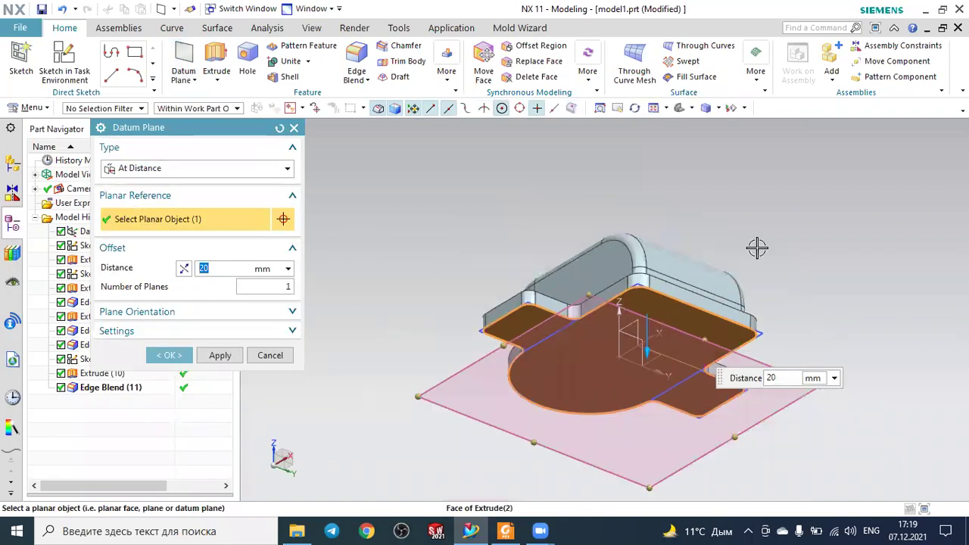
key(Home)
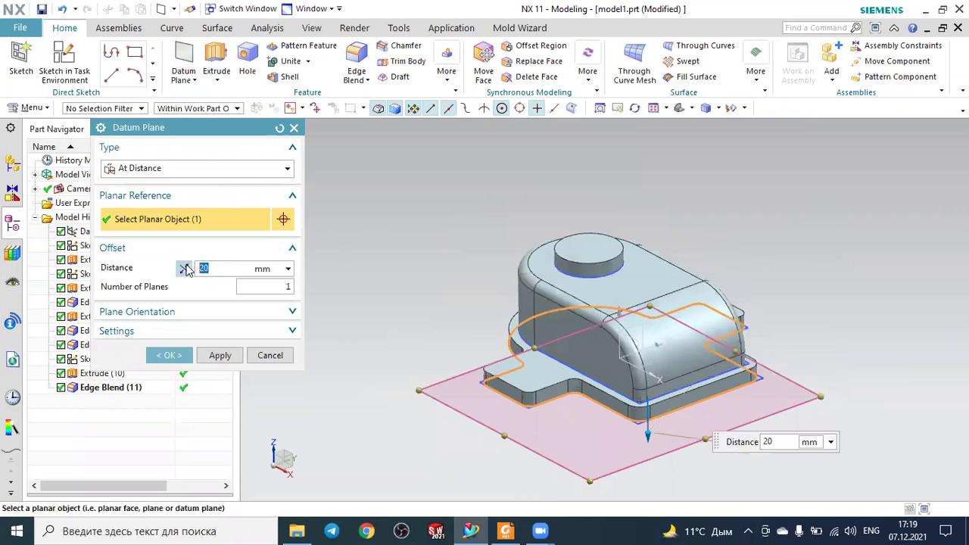
click(184, 269)
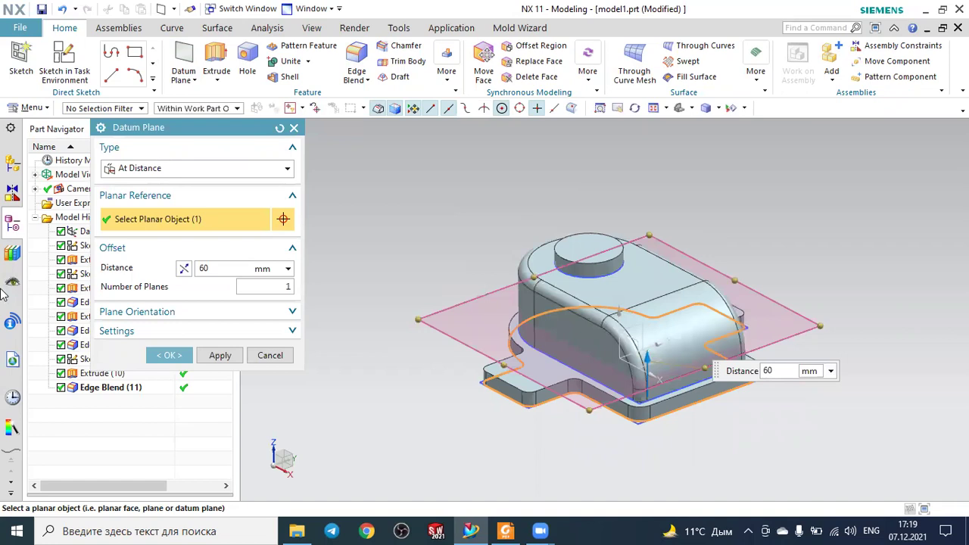
key(Return)
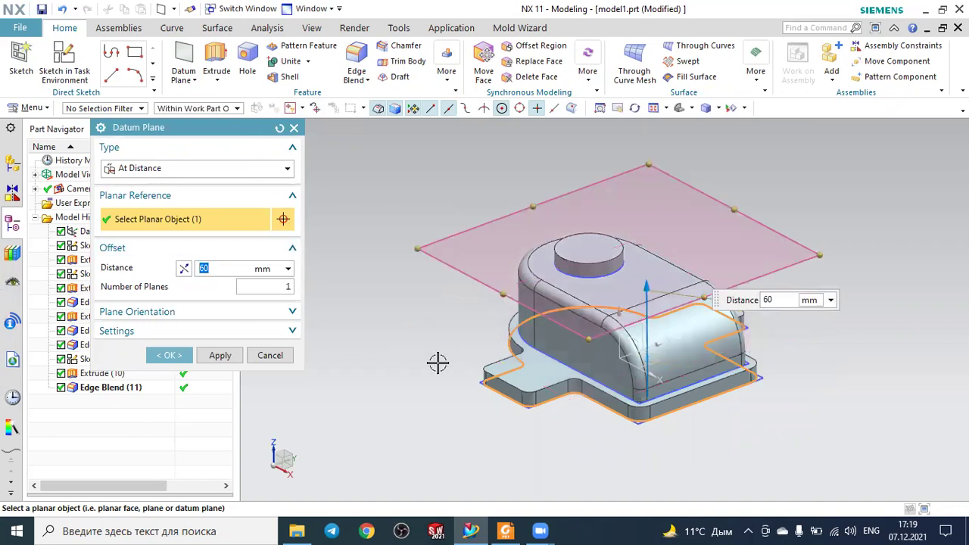
middle_drag(458, 320, 446, 337)
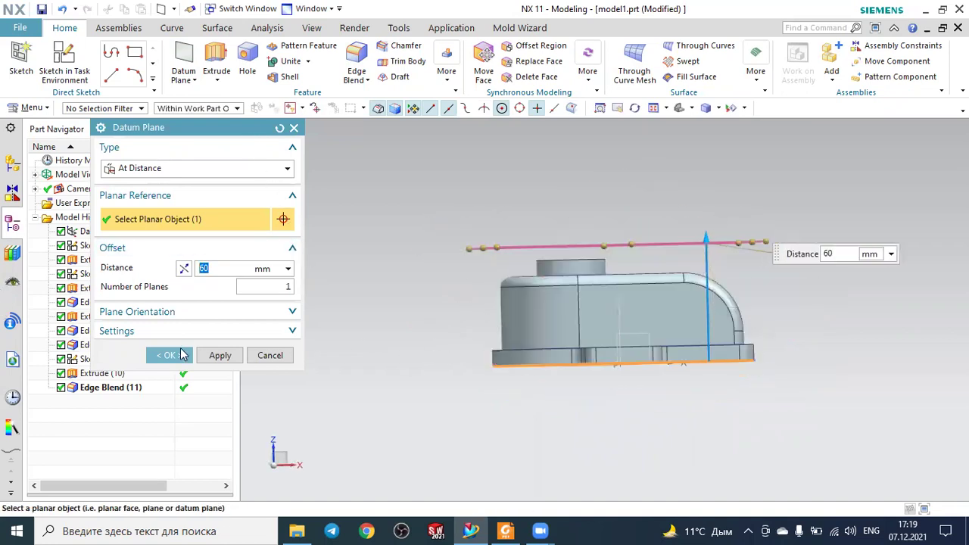
middle_click(311, 324)
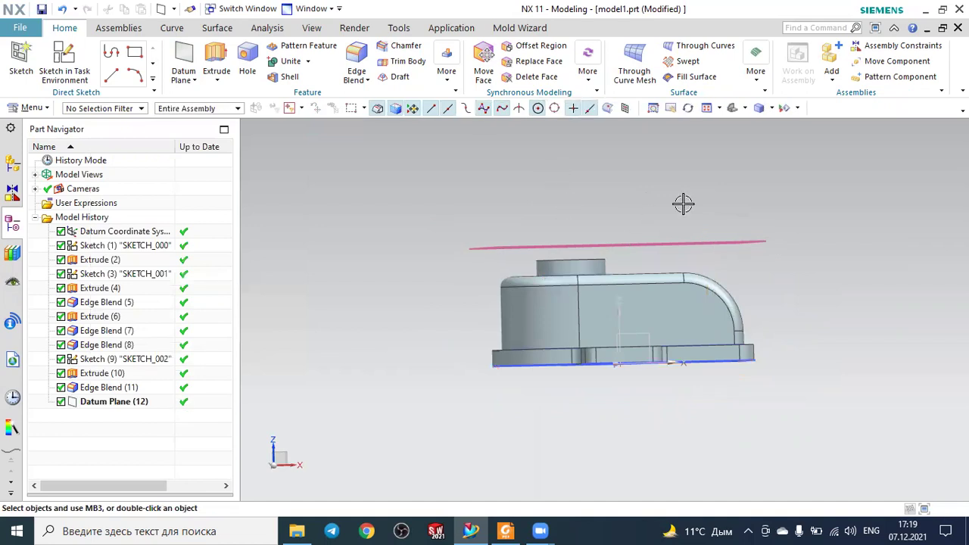
mouse_move(679, 202)
middle_down()
mouse_move(657, 209)
mouse_move(666, 207)
middle_up()
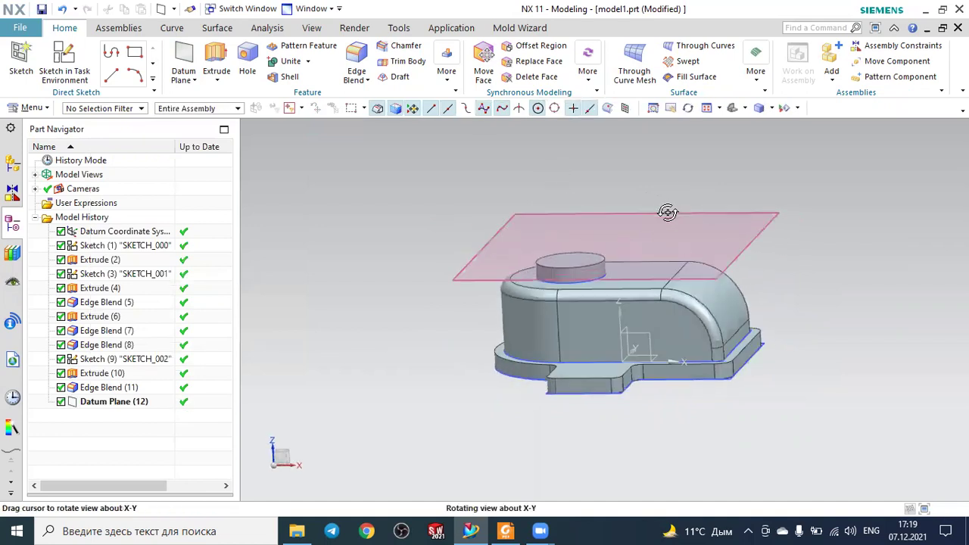
Step: Create Sketch (13) on Datum Plane (12) and draw a circle right of the housing
click(21, 60)
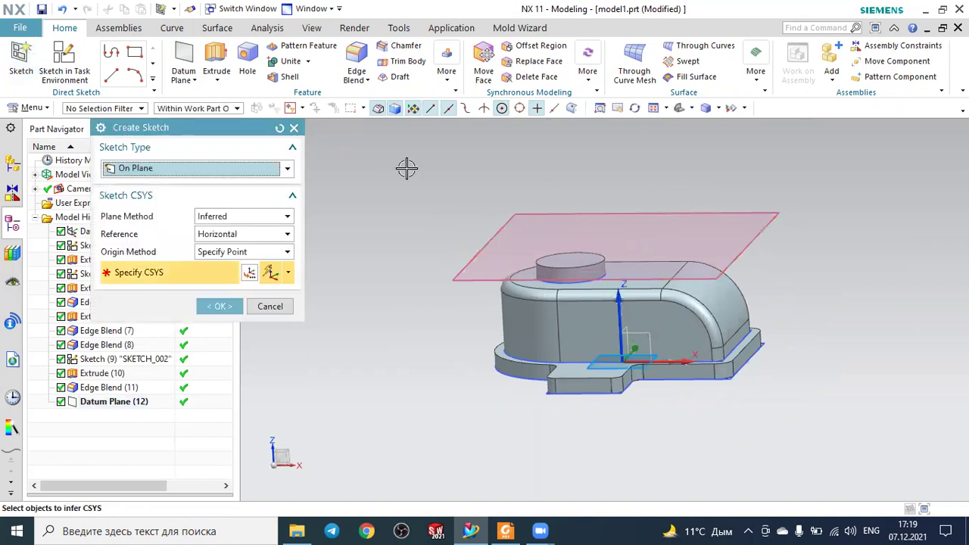
click(535, 212)
click(219, 307)
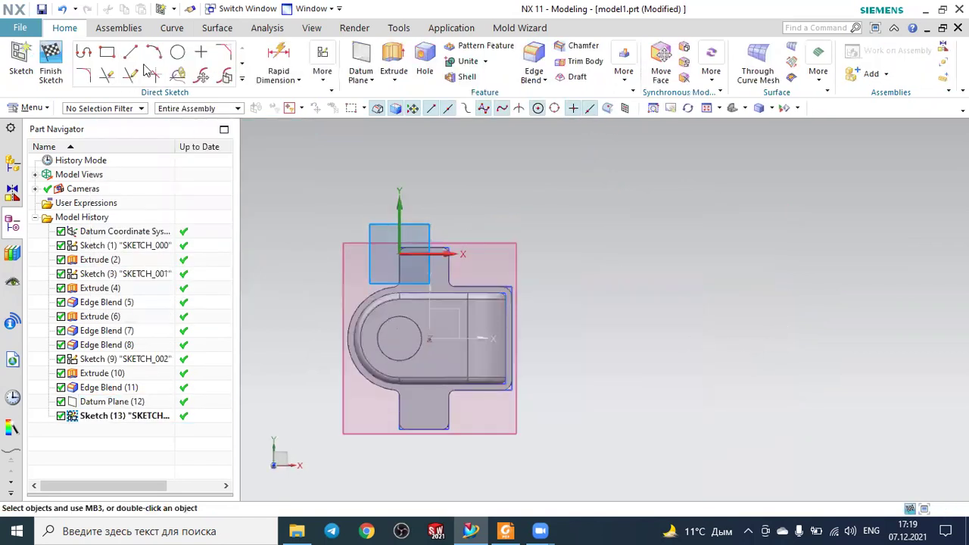
click(178, 52)
scroll(557, 341, up, 1)
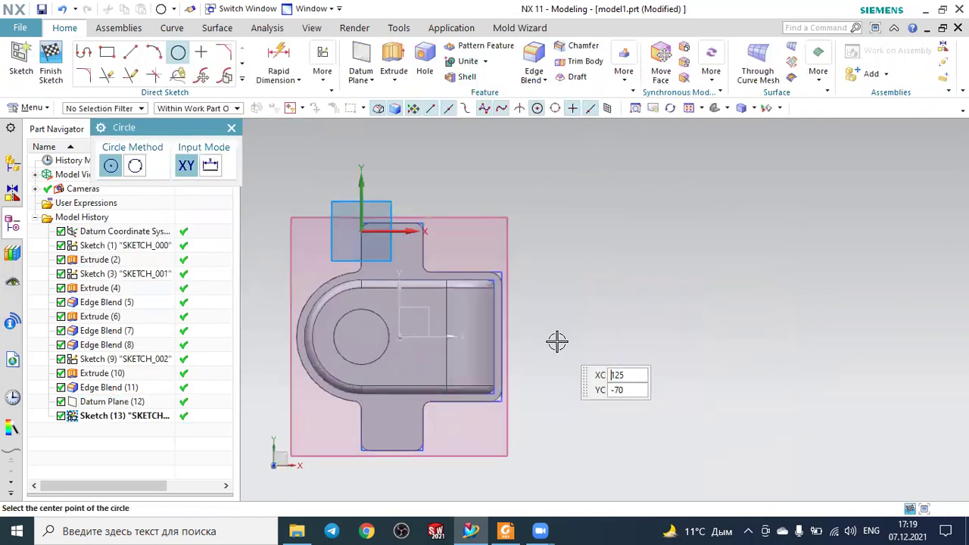
click(543, 337)
click(555, 316)
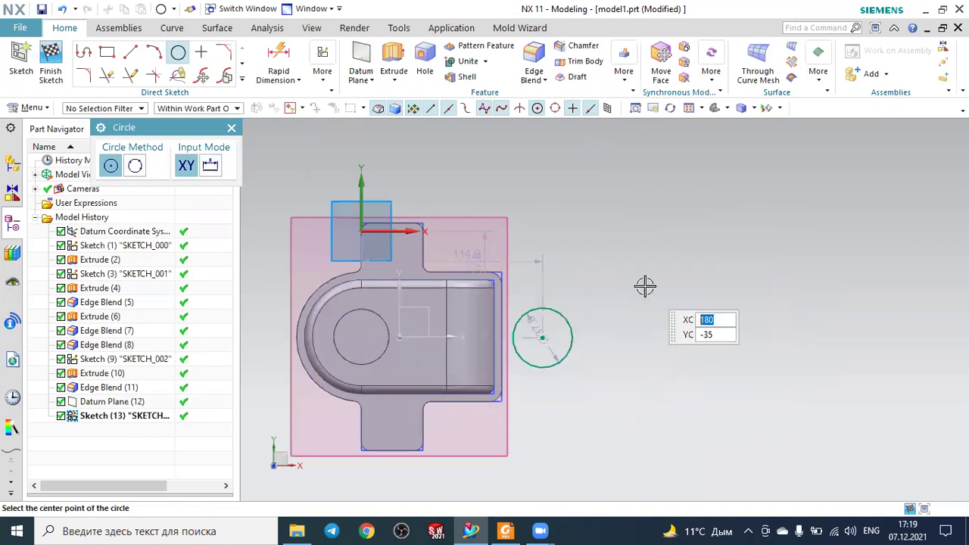
key(Escape)
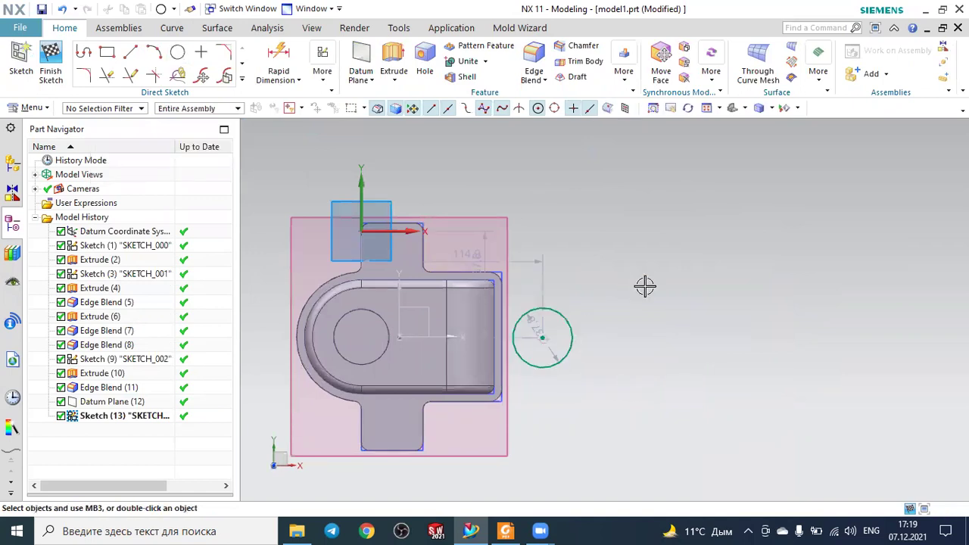
Step: Try horizontal and coincident constraints between the circle centre and sketch origin, then undo them
key(c)
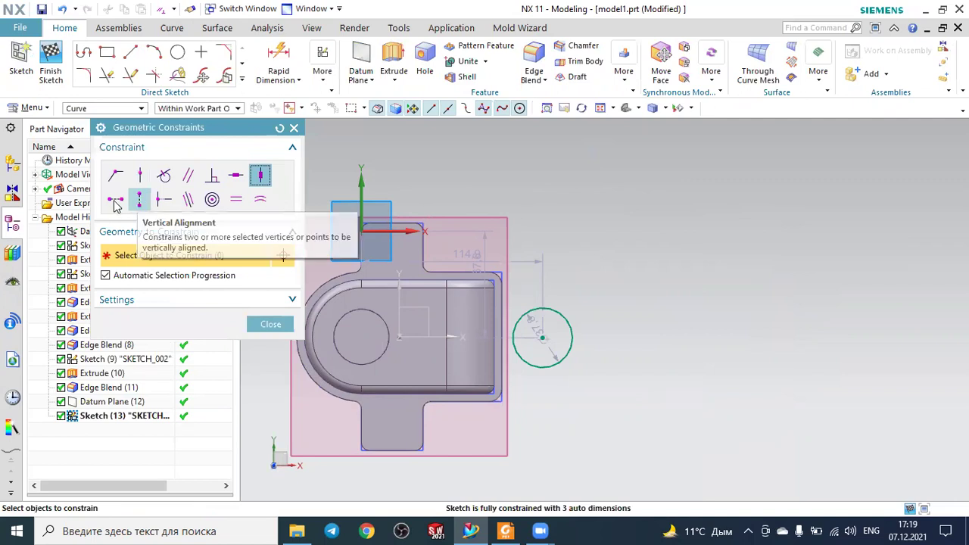
click(115, 200)
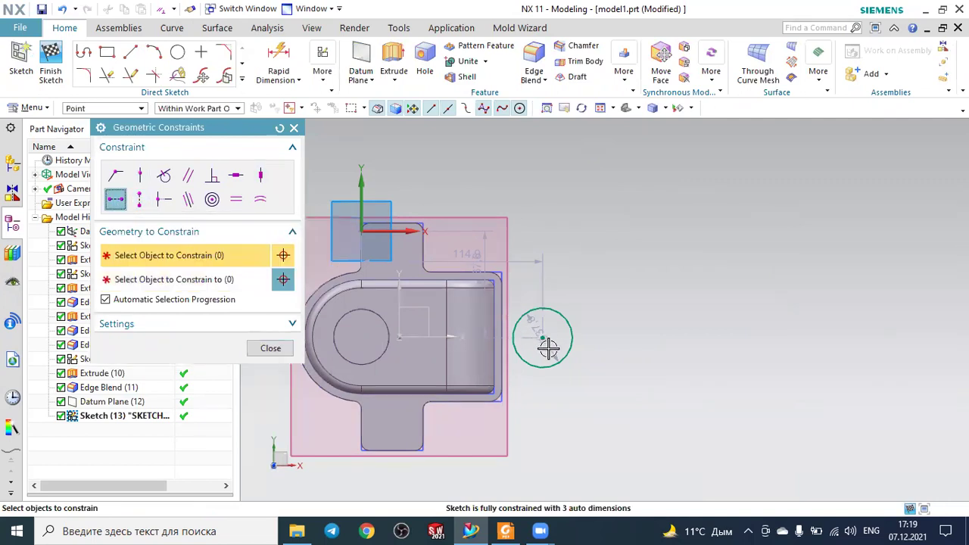
click(541, 337)
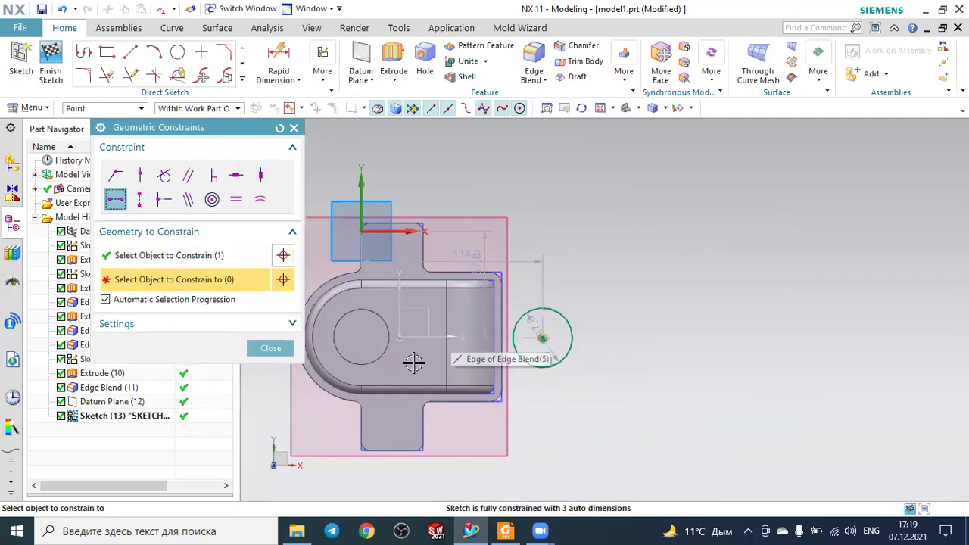
scroll(414, 363, up, 3)
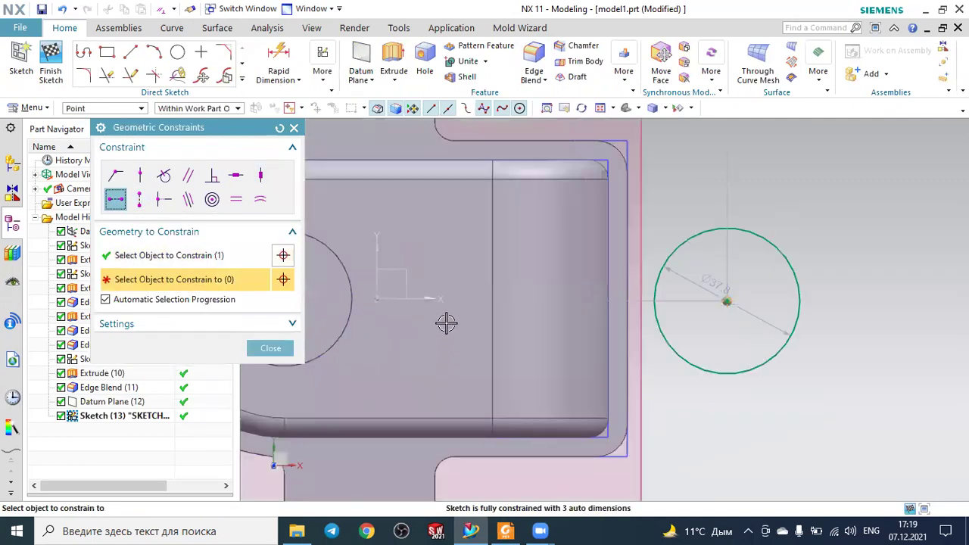
click(377, 297)
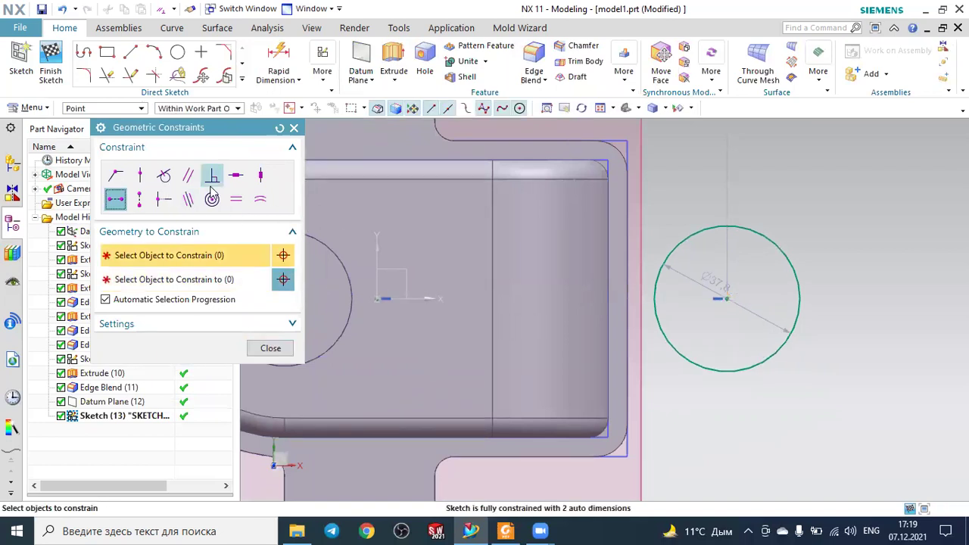
click(115, 175)
click(725, 298)
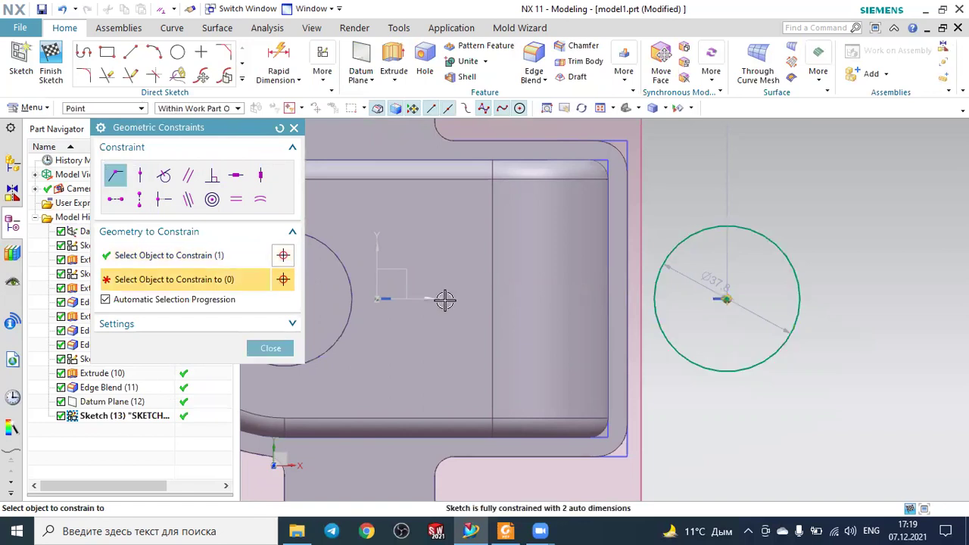
middle_click(814, 214)
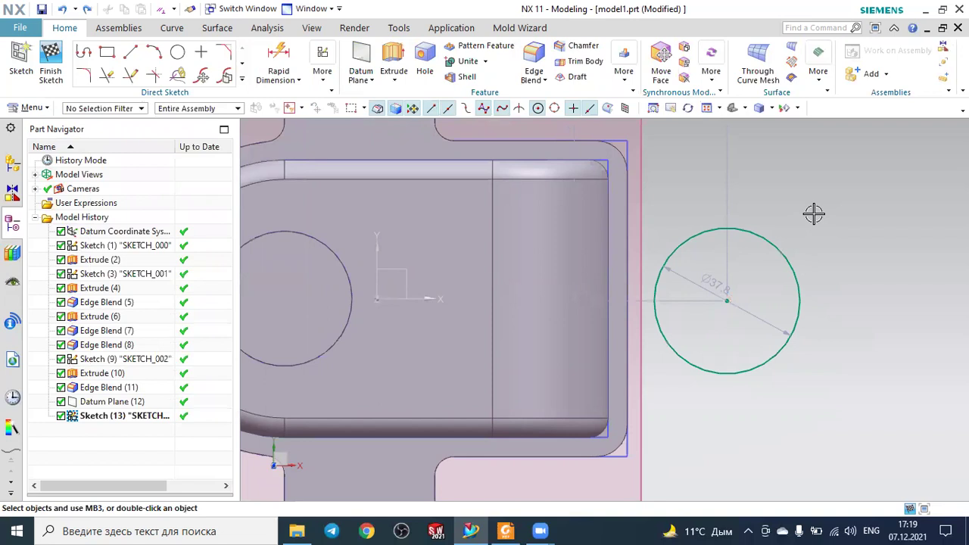
click(177, 73)
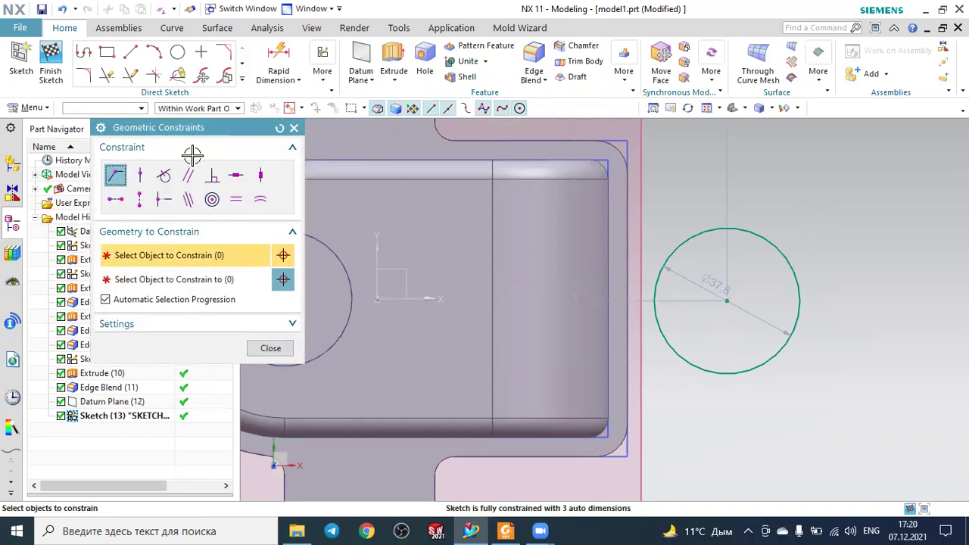
click(727, 300)
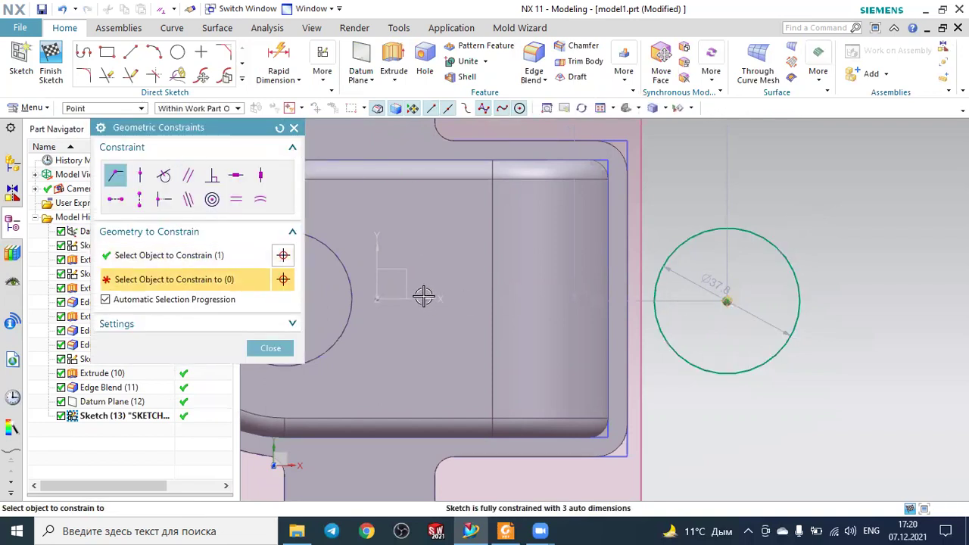
click(377, 298)
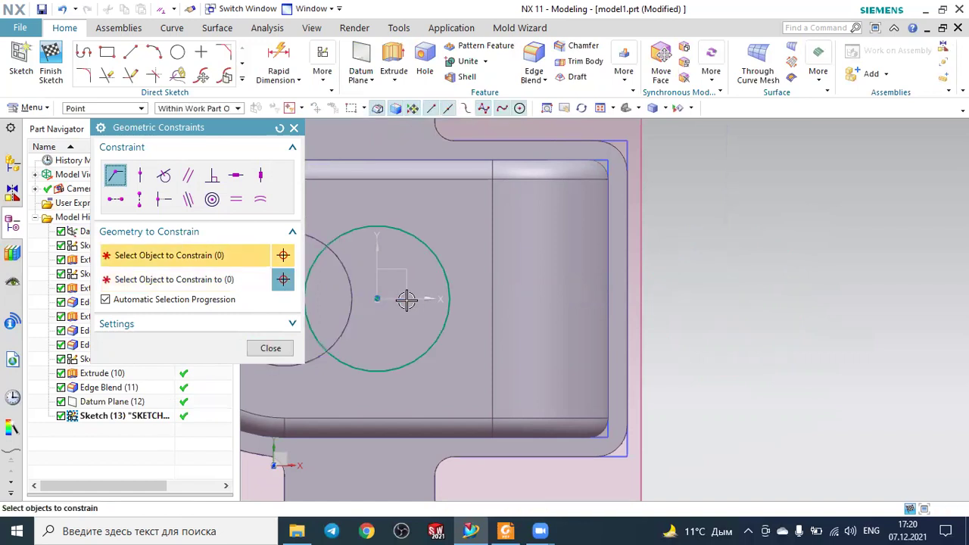
key(ctrl+z)
key(ctrl+z)
Step: Redraw a circle right of the part, entering 25 for its size
click(178, 53)
click(723, 238)
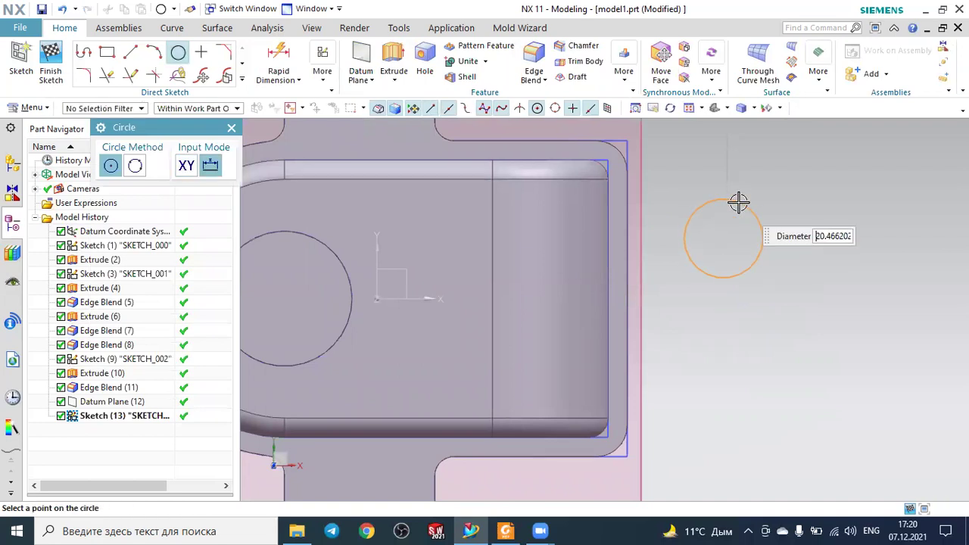
text(25)
key(Return)
key(Escape)
Step: Align the new circle's centre horizontally with the origin and slide it over the housing's right end
key(c)
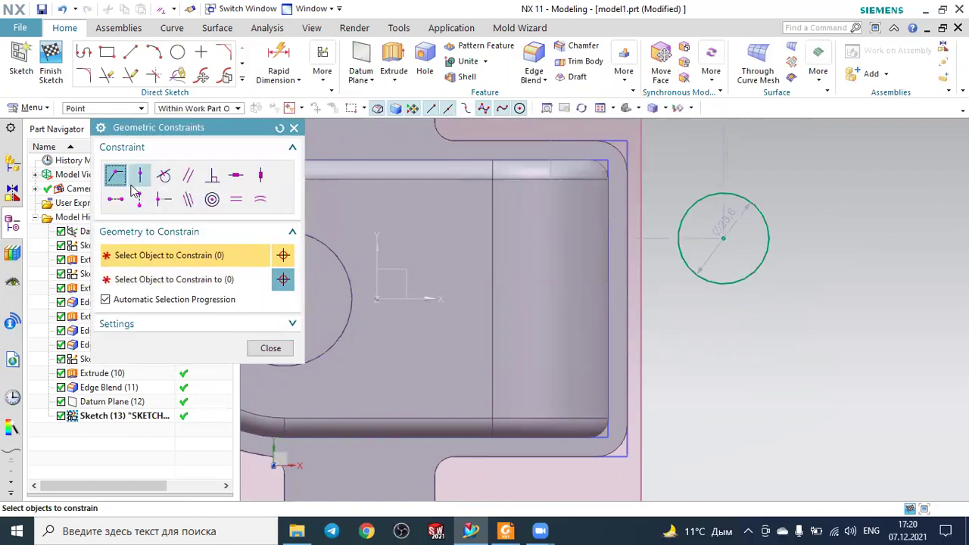
click(115, 199)
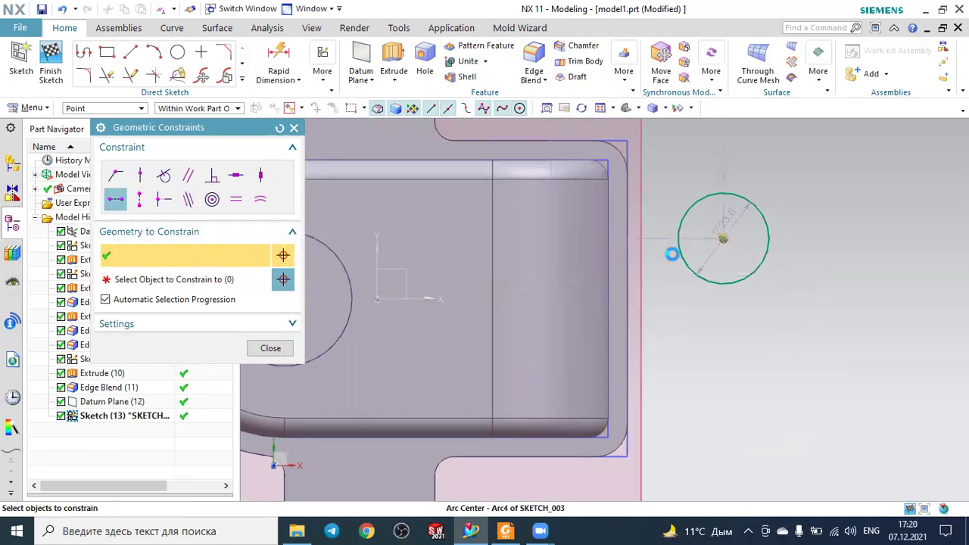
click(723, 239)
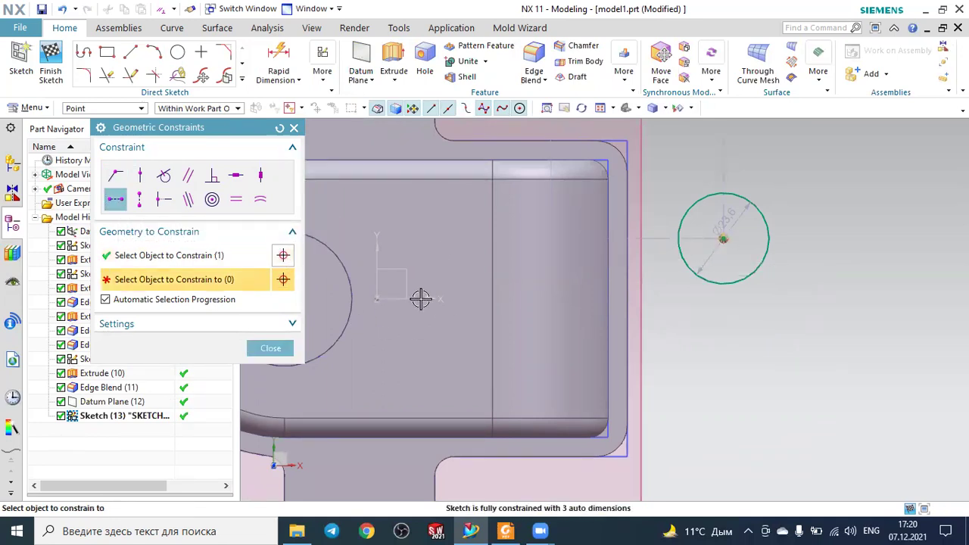
click(376, 298)
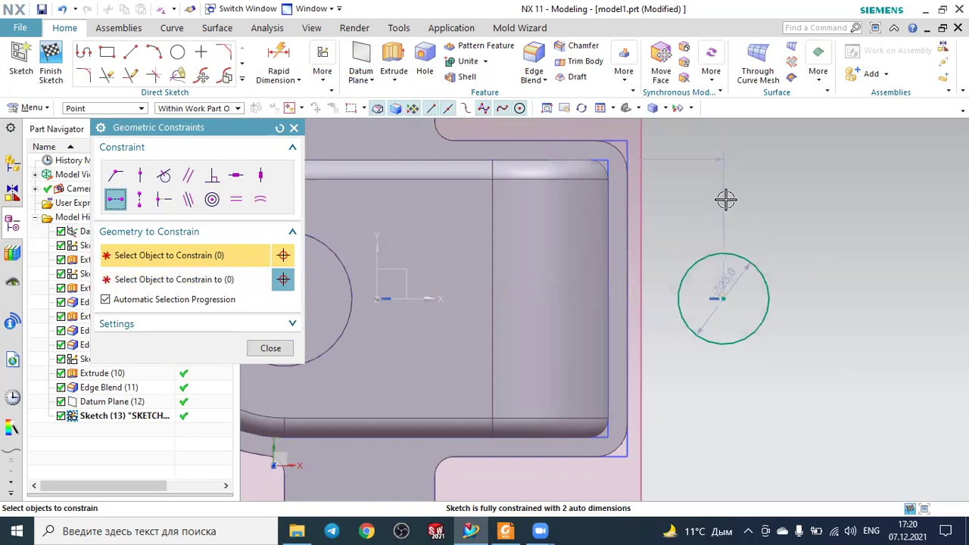
key(Escape)
drag(724, 297, 532, 313)
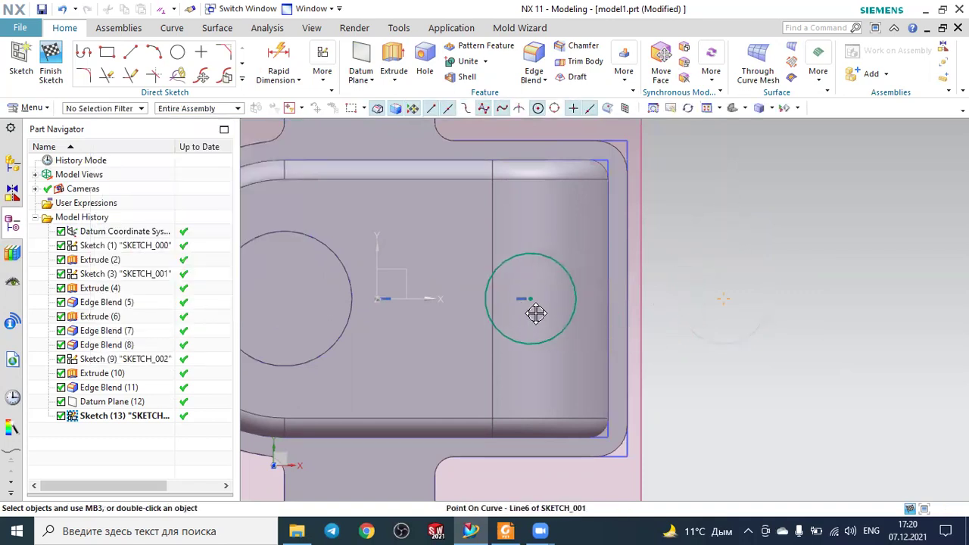
Step: Check the 2.pdf plan view for the Ø24 hole position at the housing's square end
click(507, 530)
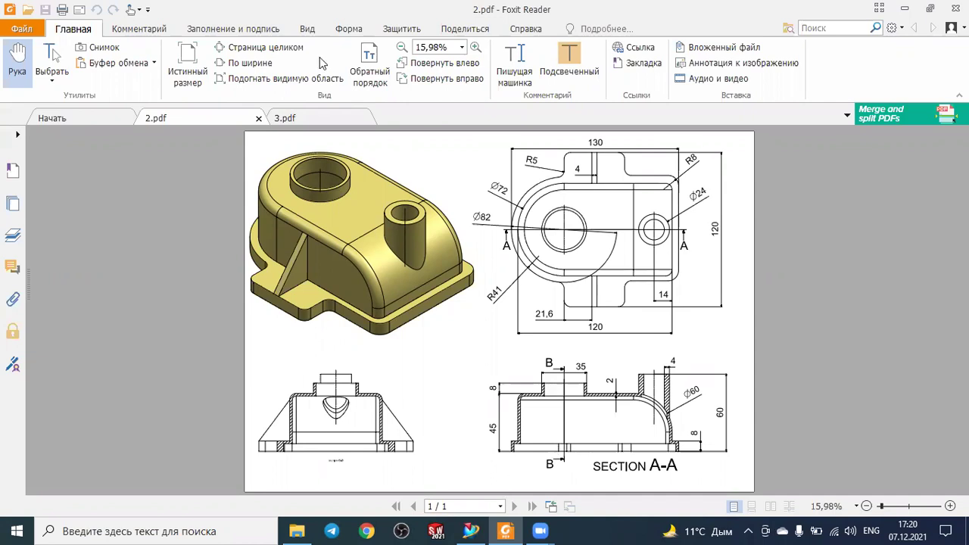
Step: Dimension the circle 14 mm from the housing's right edge
key(alt+Tab)
click(539, 298)
click(611, 303)
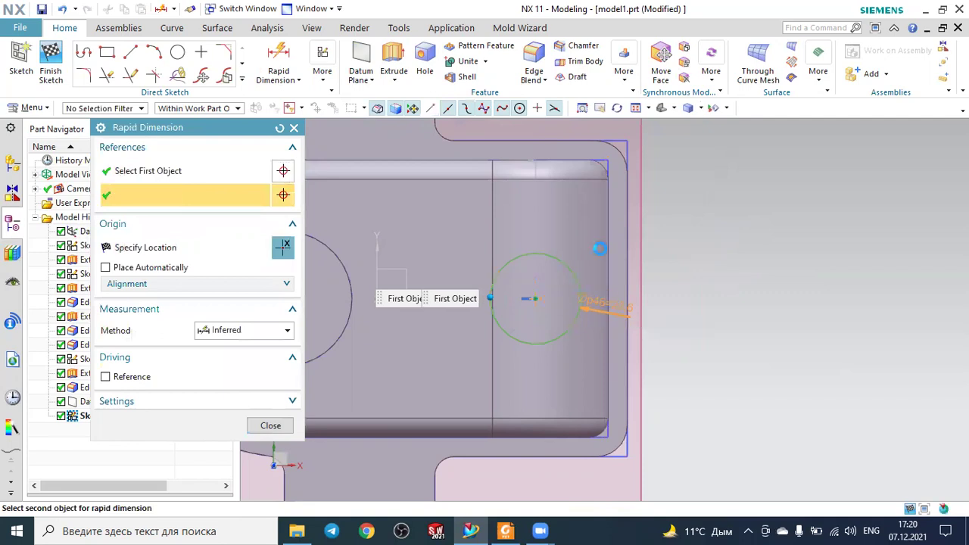
click(744, 177)
text(14)
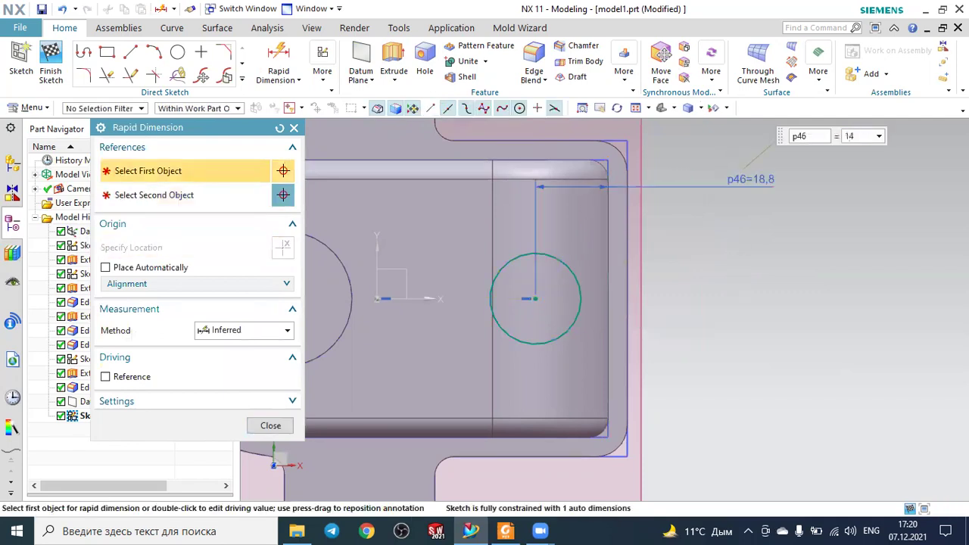
key(Return)
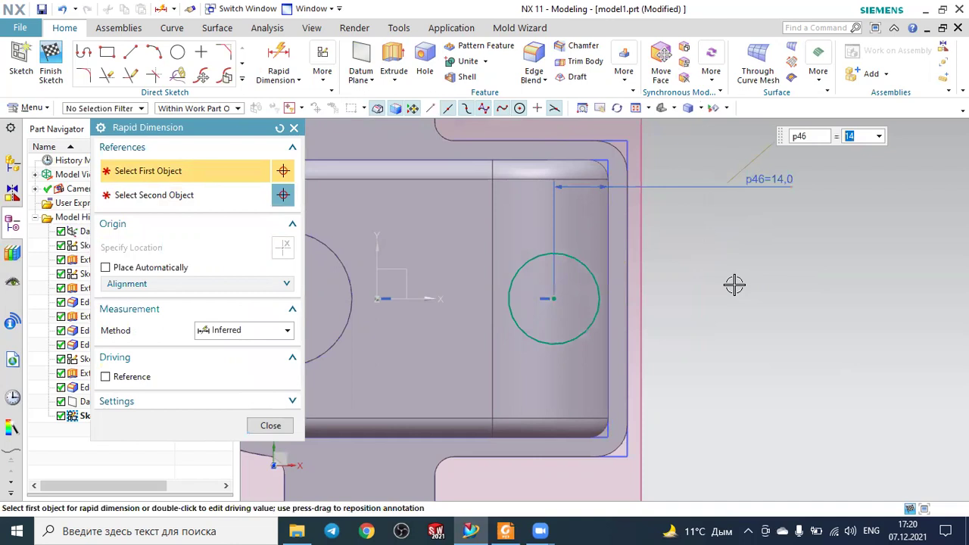
key(Escape)
Step: Give the circle a 24 mm diameter dimension and finish the sketch
click(565, 277)
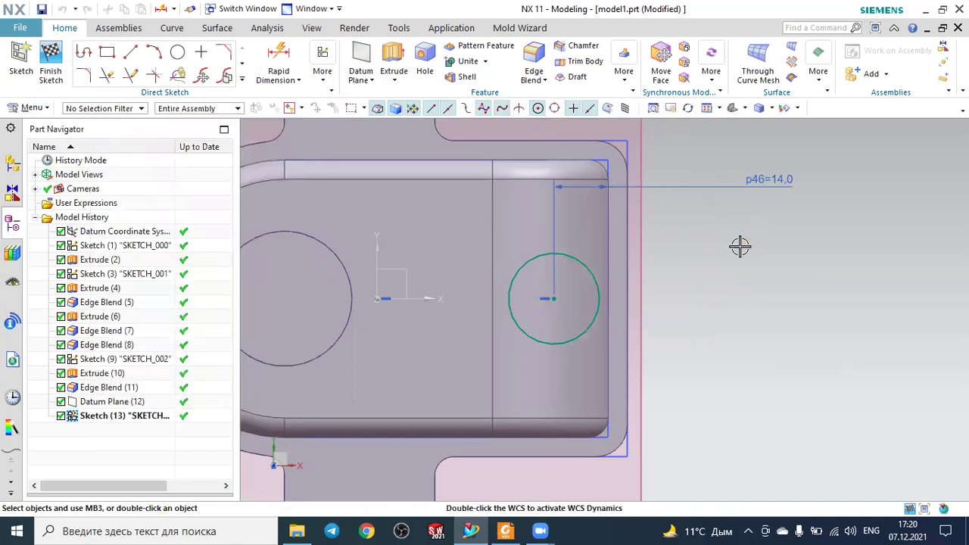
click(738, 242)
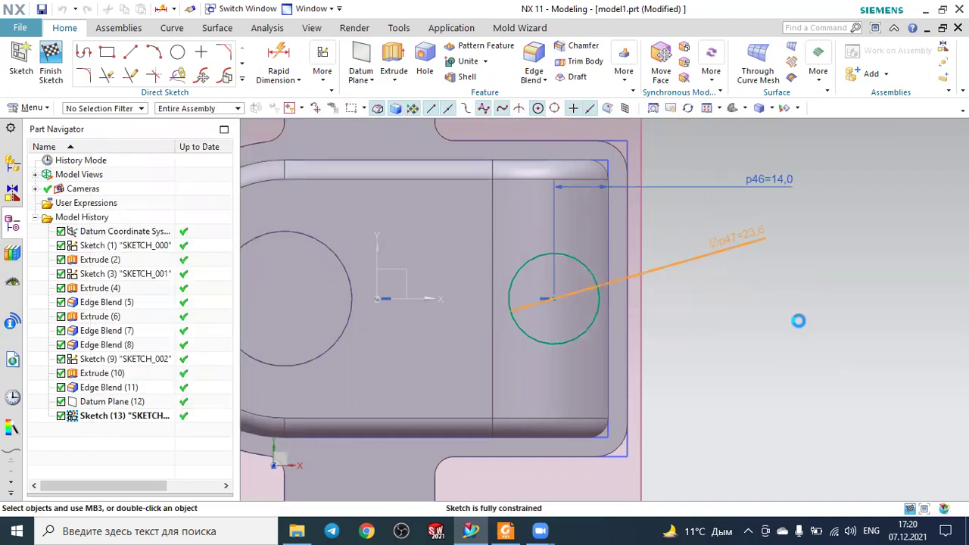
text(24)
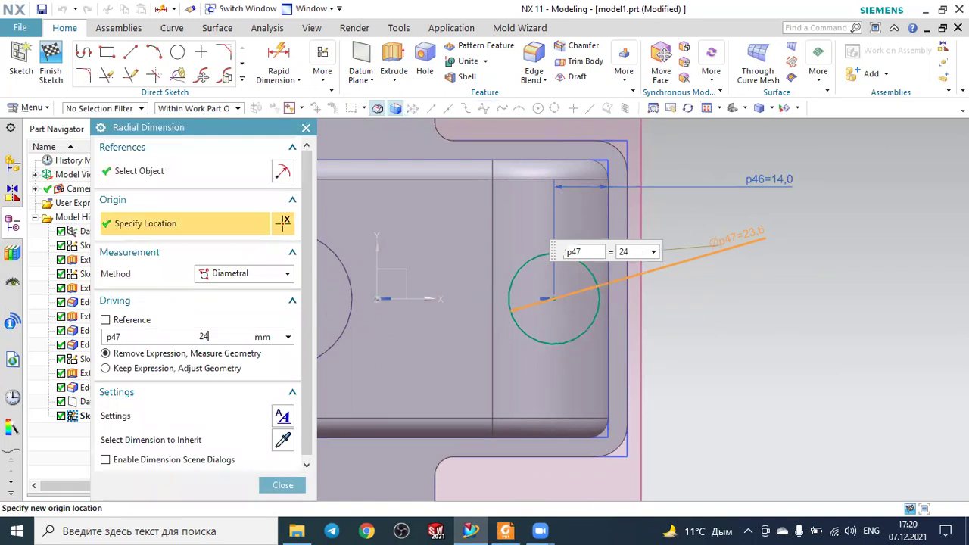
key(Return)
middle_click(798, 320)
scroll(798, 320, down, 1)
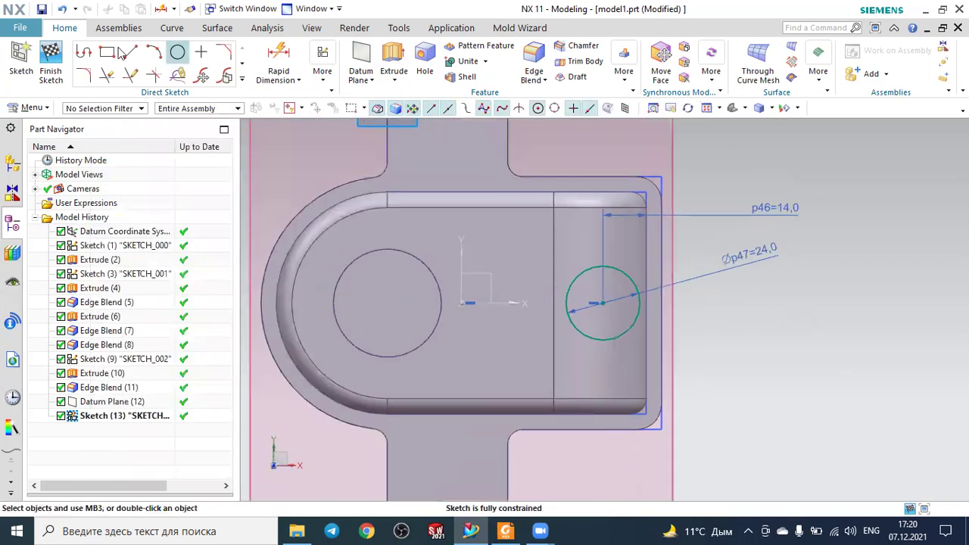
click(51, 59)
Step: Extrude the Ø24 circle until the curved blend face, uniting it with the housing body
mouse_move(783, 333)
middle_down()
mouse_move(761, 279)
mouse_move(761, 296)
mouse_move(743, 312)
mouse_move(765, 303)
middle_up()
click(216, 62)
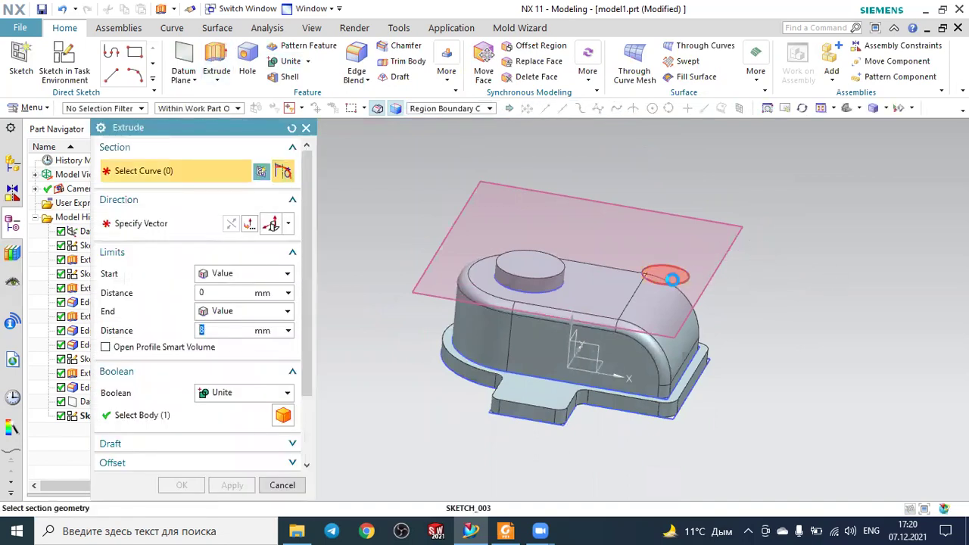
click(673, 279)
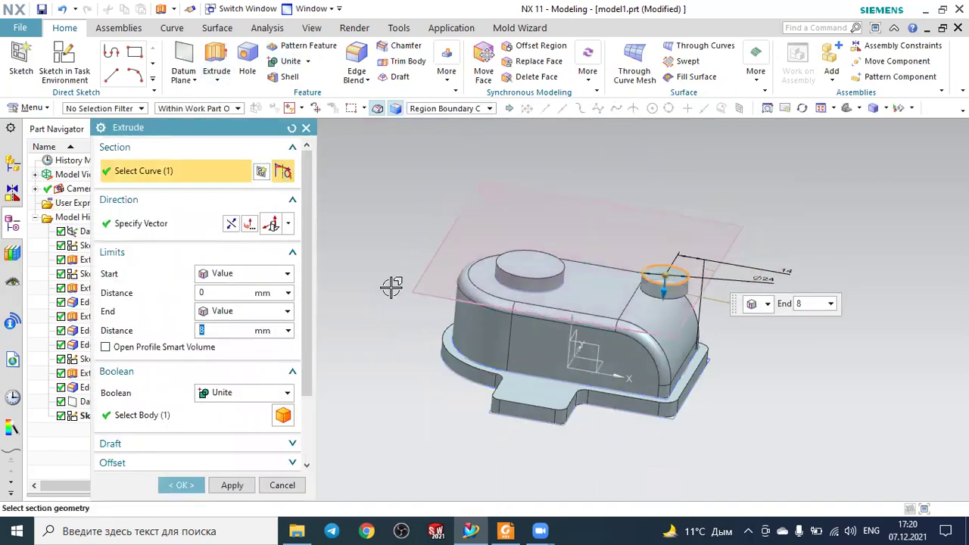
click(227, 313)
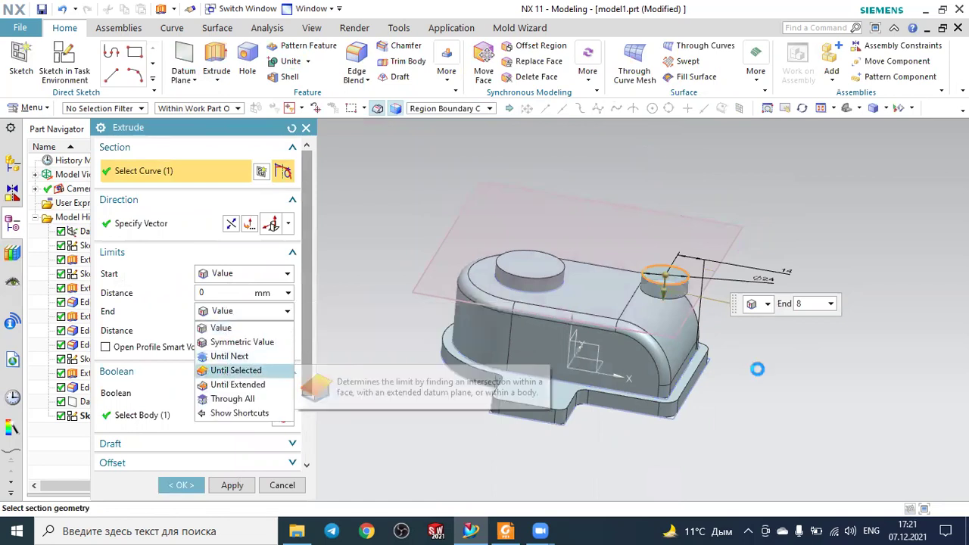
click(224, 371)
scroll(688, 351, up, 2)
scroll(602, 337, up, 3)
click(602, 337)
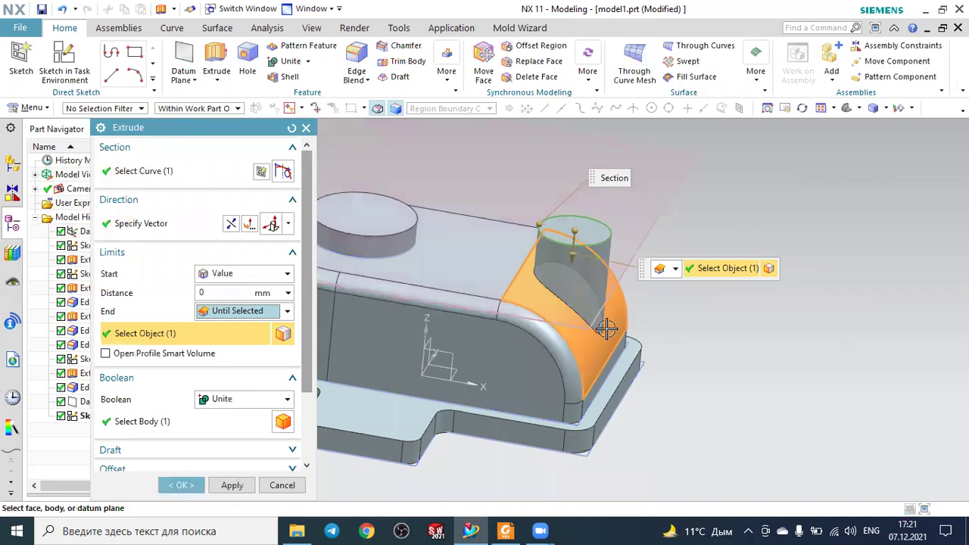
click(173, 421)
click(188, 477)
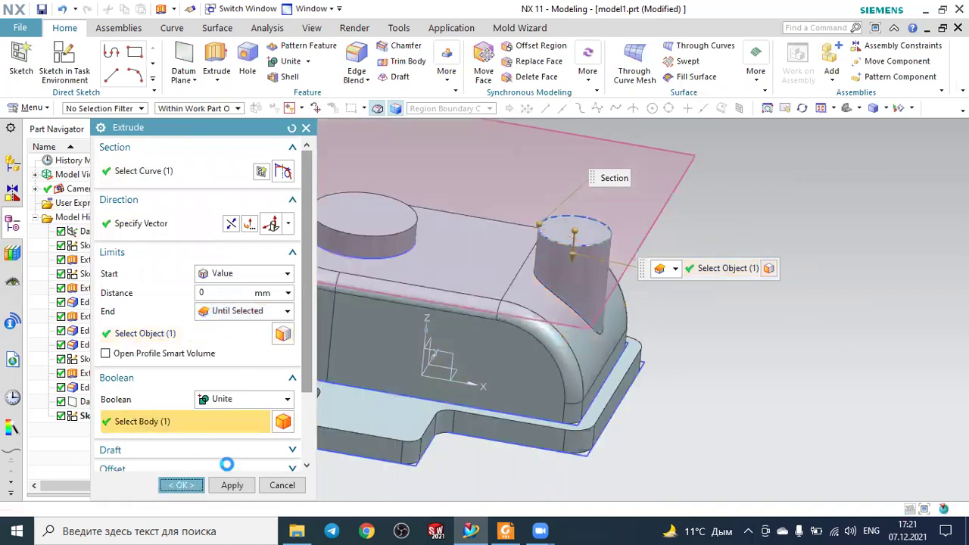
middle_drag(818, 183, 843, 243)
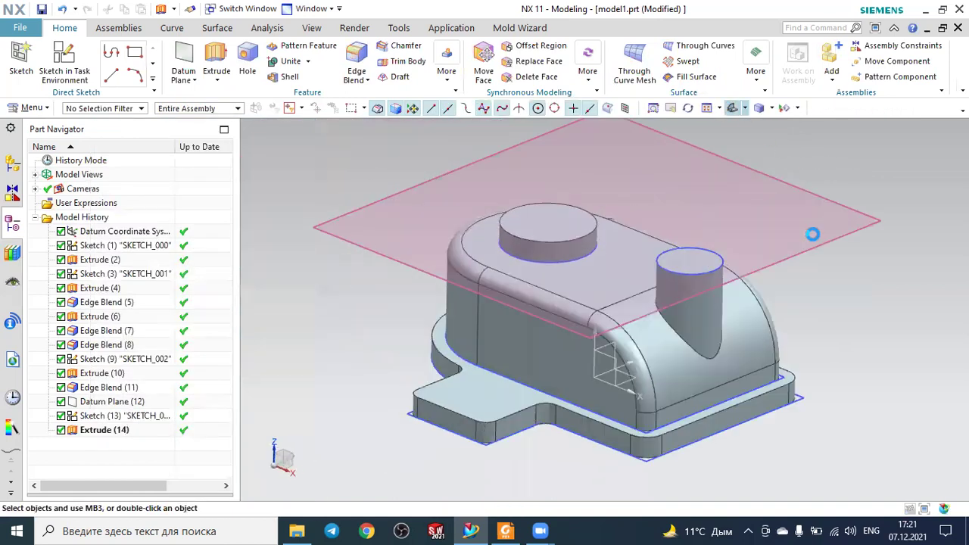
click(843, 238)
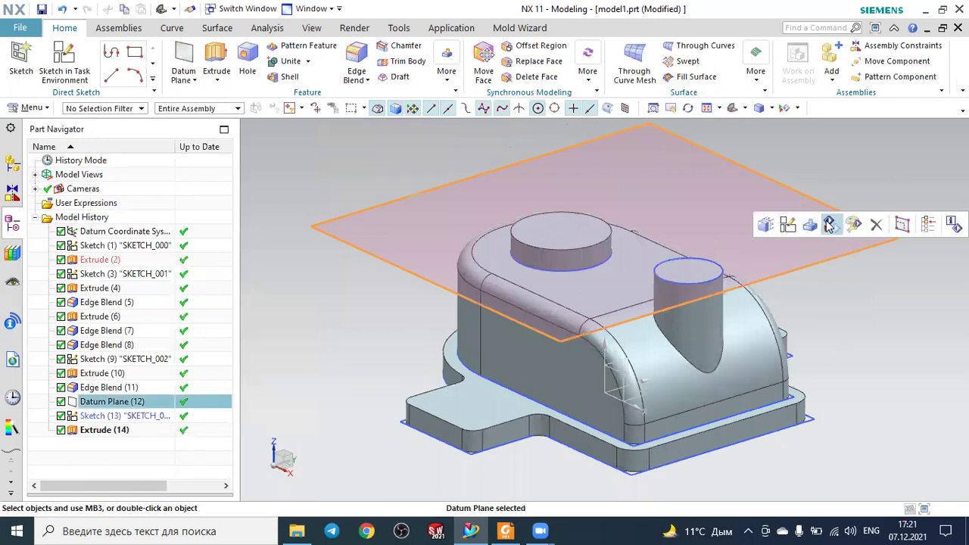
Step: Hide then restore the datum plane, and reopen Sketch (13) to recheck the Ø24 circle unchanged
click(828, 224)
mouse_move(775, 145)
middle_down()
mouse_move(828, 212)
mouse_move(858, 223)
mouse_move(841, 225)
mouse_move(849, 225)
middle_up()
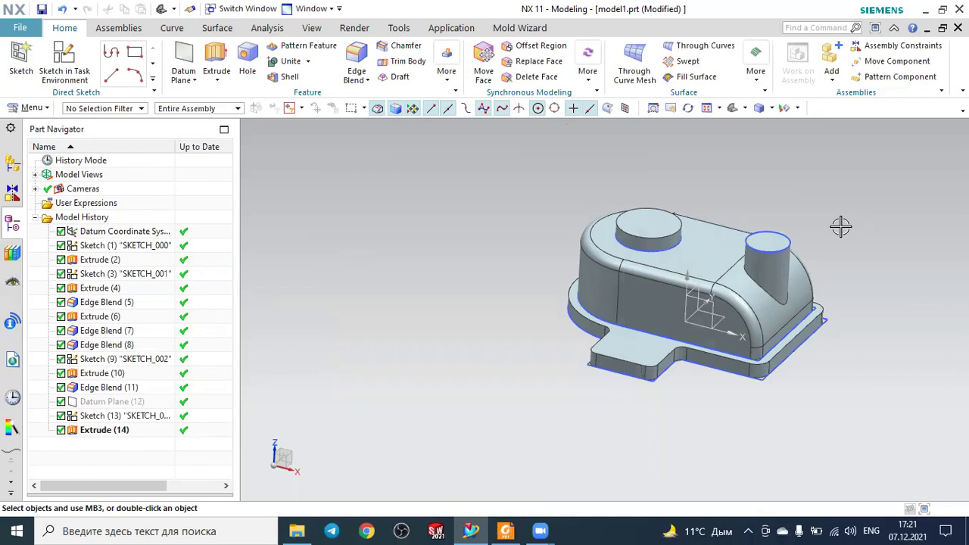
key(ctrl+z)
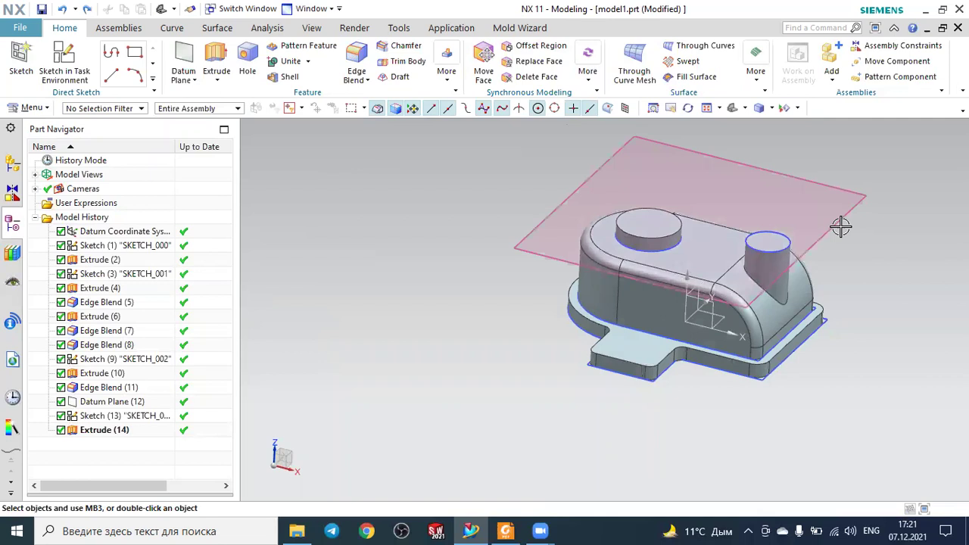
double_click(791, 243)
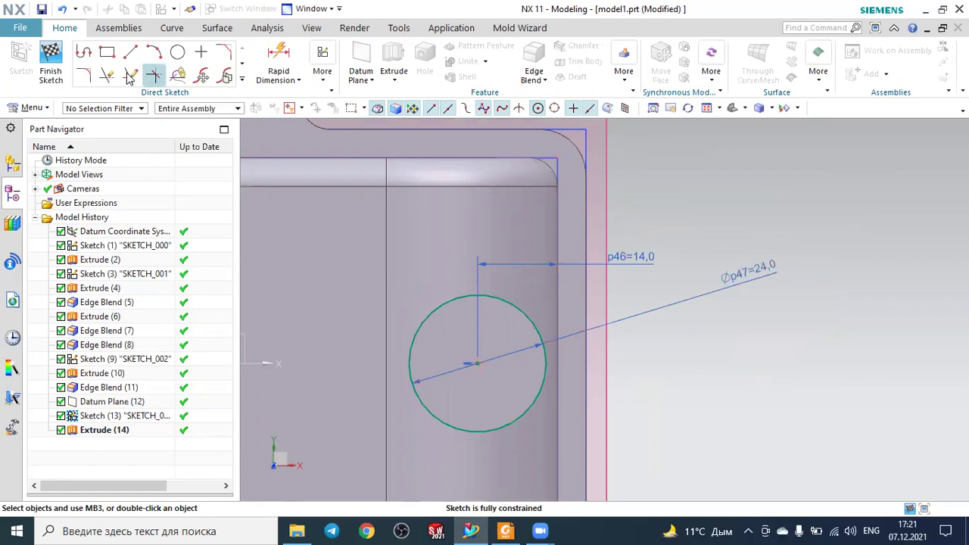
click(50, 60)
Step: Open Extrude (14) and keep its end limit at Until Selected on the curved blend face
double_click(160, 426)
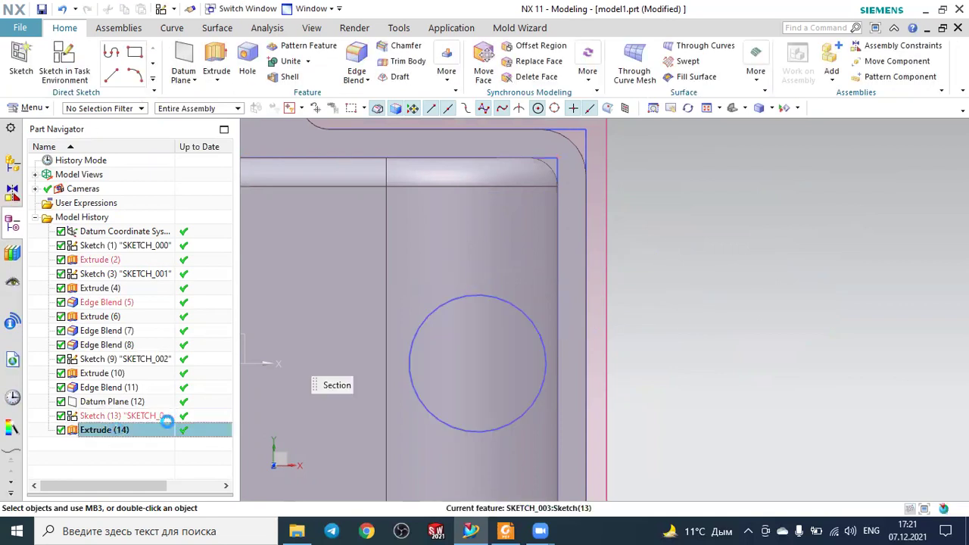
middle_drag(774, 350, 763, 295)
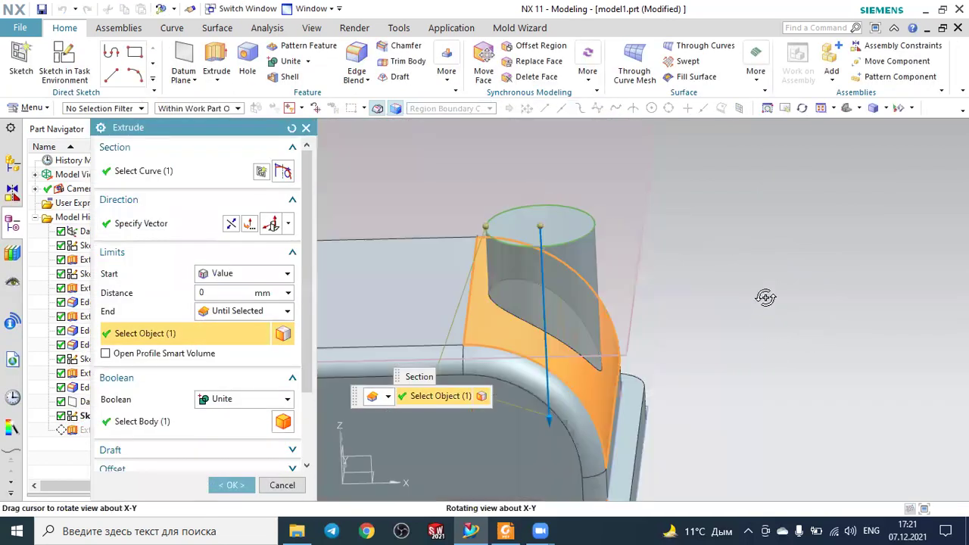
click(224, 314)
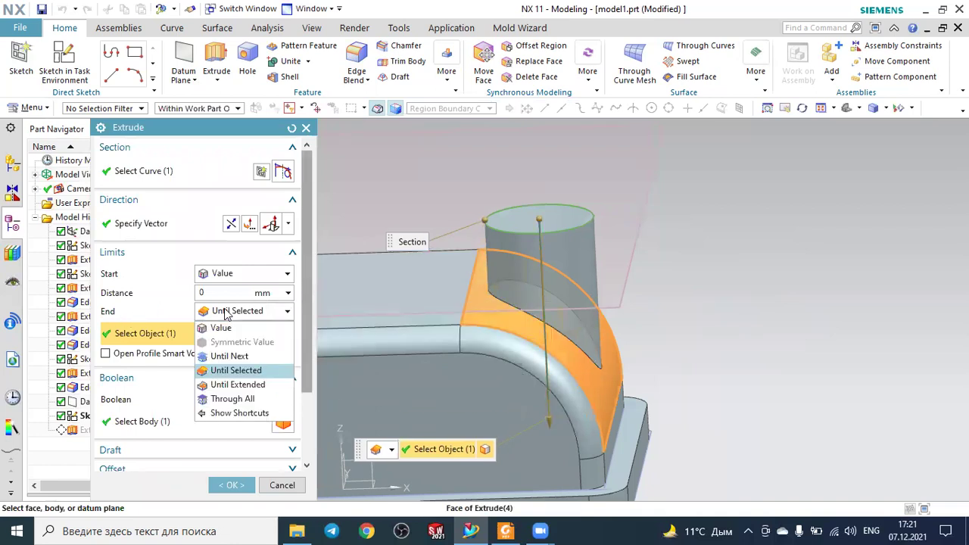
click(230, 384)
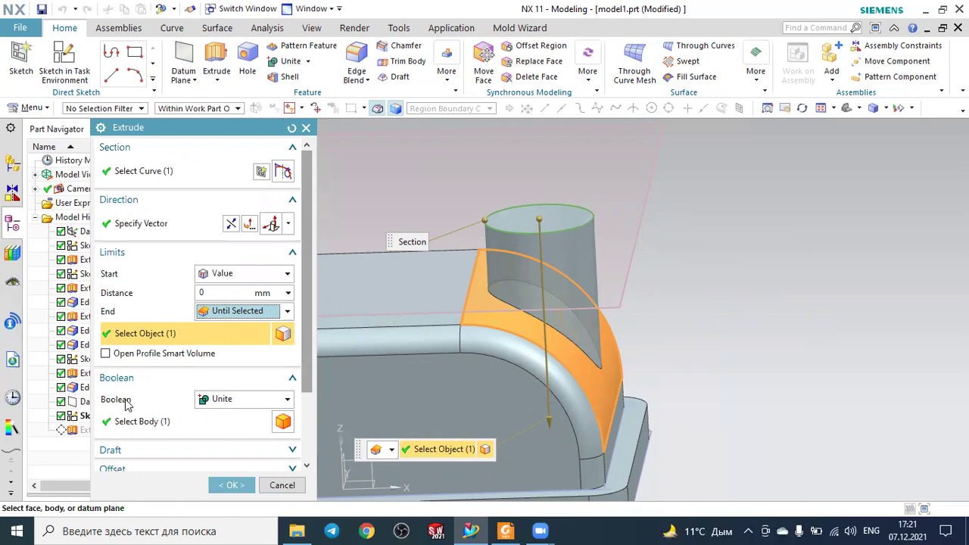
scroll(759, 296, down, 2)
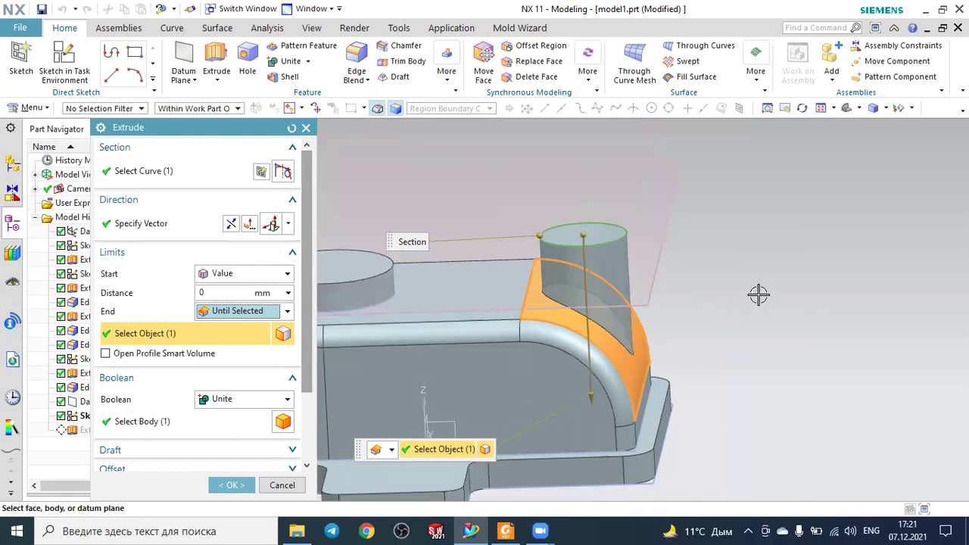
scroll(784, 281, down, 2)
middle_drag(785, 282, 785, 299)
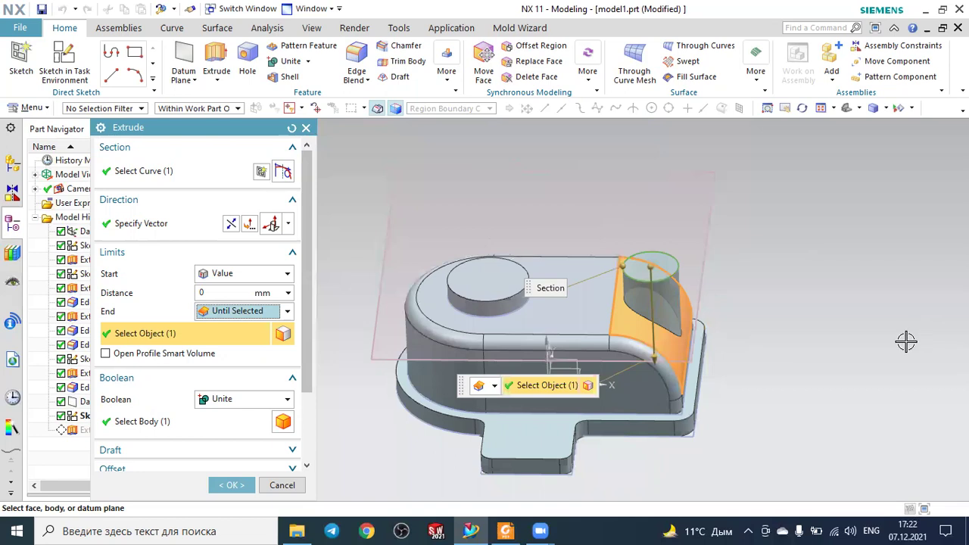
Step: Inspect the Ø24 boss from several angles and accept Extrude (14) without changes
mouse_move(905, 339)
middle_down()
mouse_move(879, 318)
mouse_move(889, 326)
middle_up()
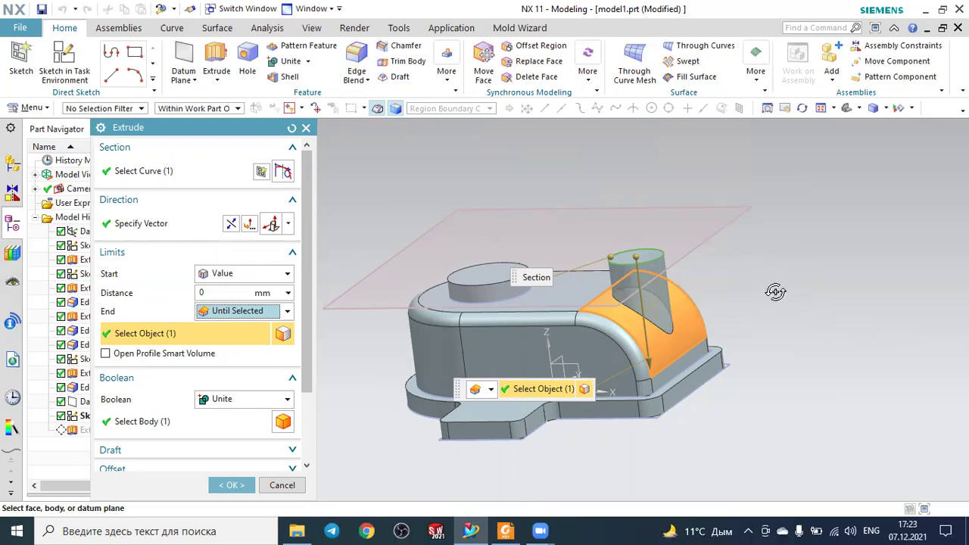
middle_drag(772, 290, 781, 303)
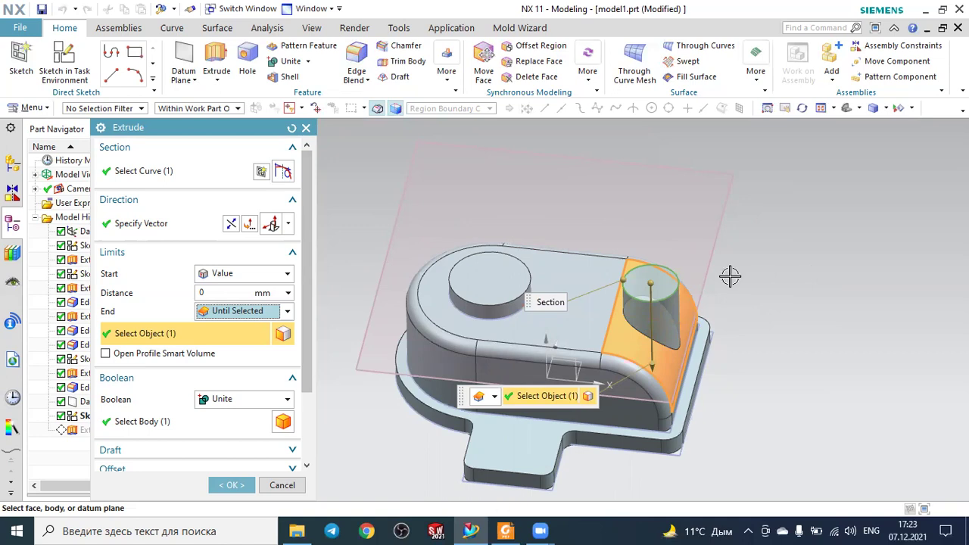
click(232, 485)
middle_drag(742, 337, 735, 302)
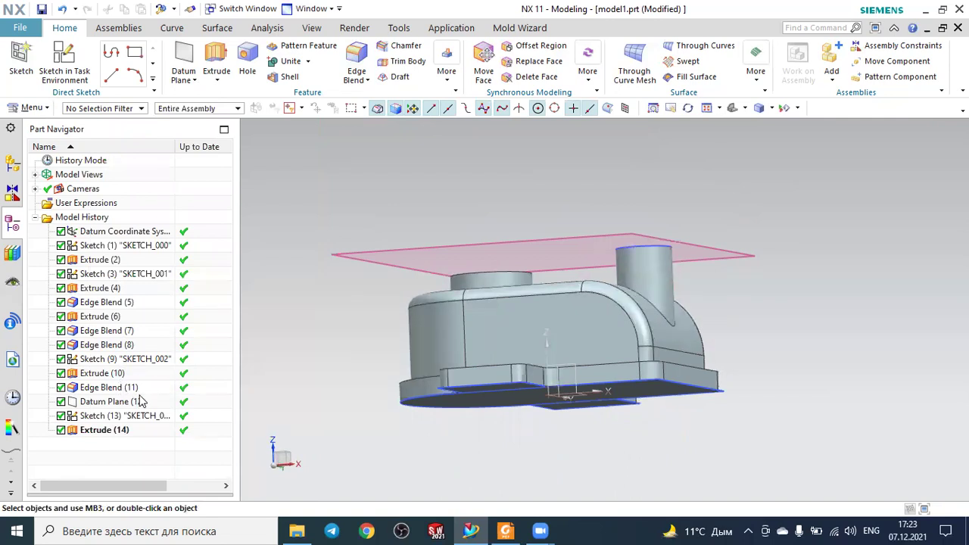
Step: Open Datum Plane (12) and inspect its At Distance 60 mm offset from the base
double_click(142, 402)
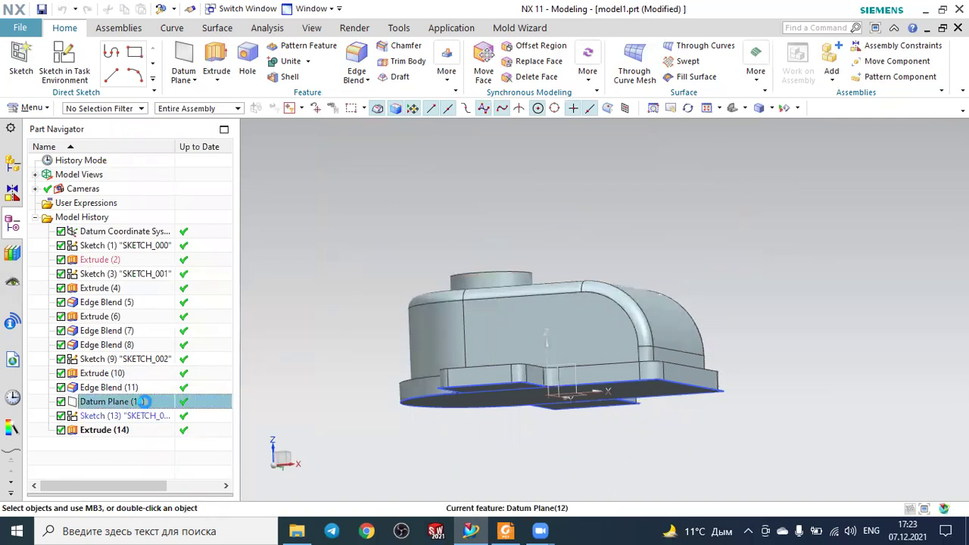
mouse_move(831, 311)
middle_down()
mouse_move(838, 309)
mouse_move(826, 301)
middle_up()
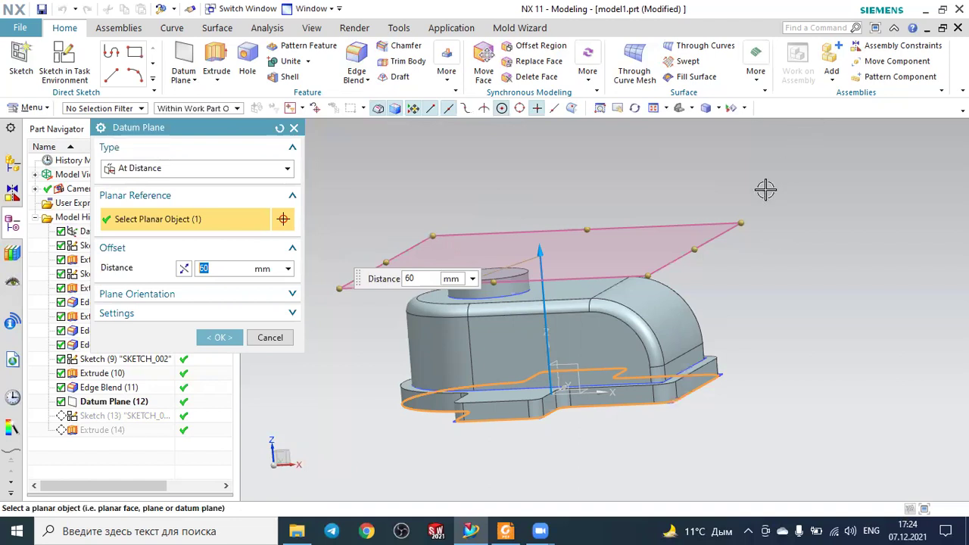
scroll(775, 186, down, 1)
scroll(776, 182, down, 2)
scroll(773, 178, down, 1)
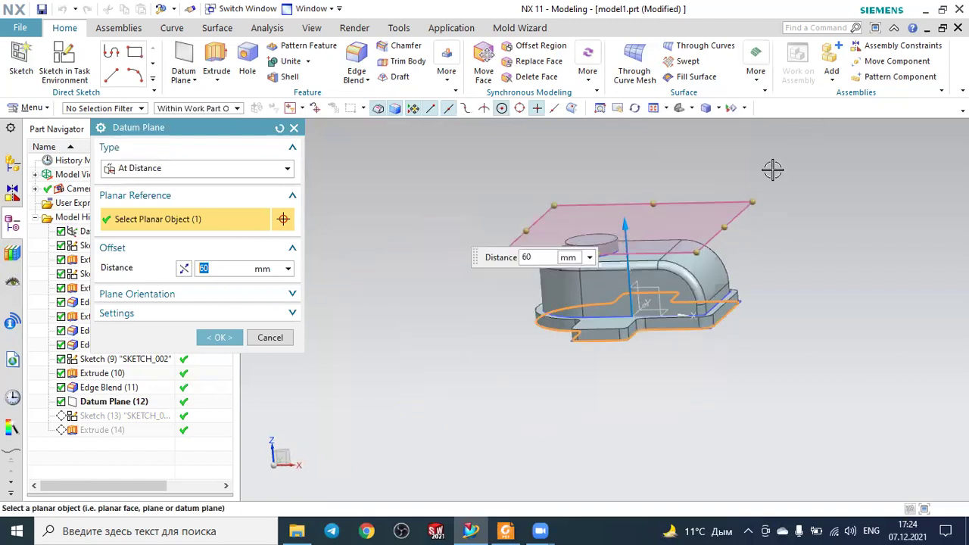
scroll(745, 171, up, 1)
scroll(738, 171, up, 1)
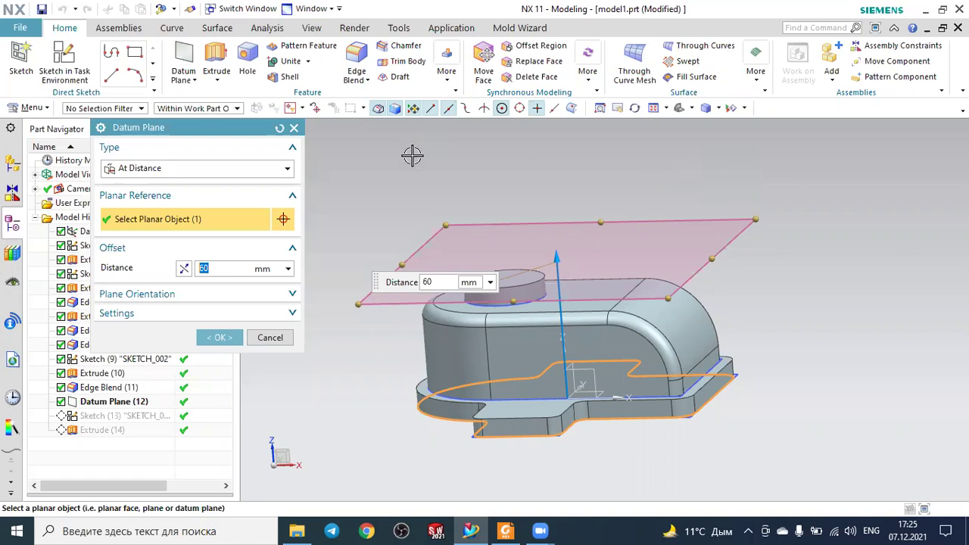
Step: Cancel the datum plane edit and delete Extrude (14), Sketch (13) and Datum Plane (12)
click(294, 127)
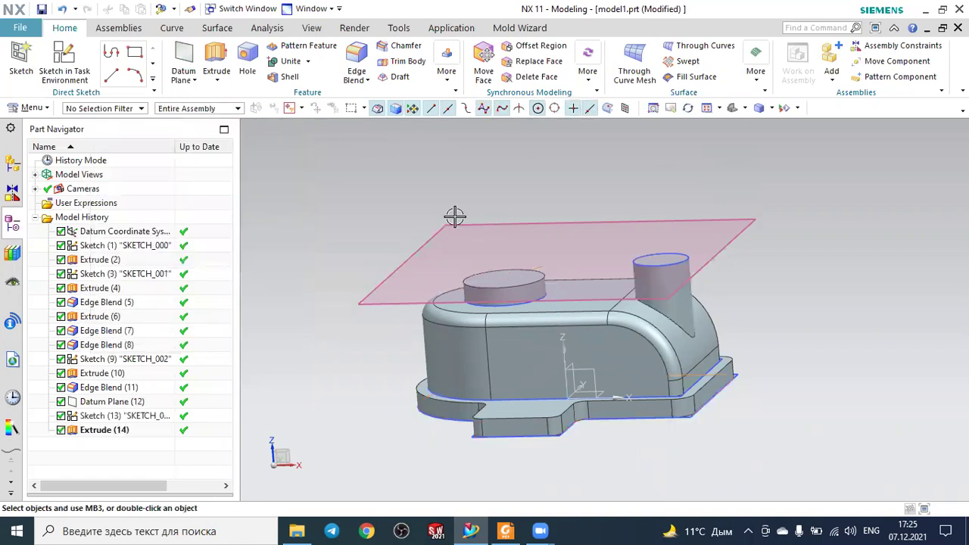
click(121, 429)
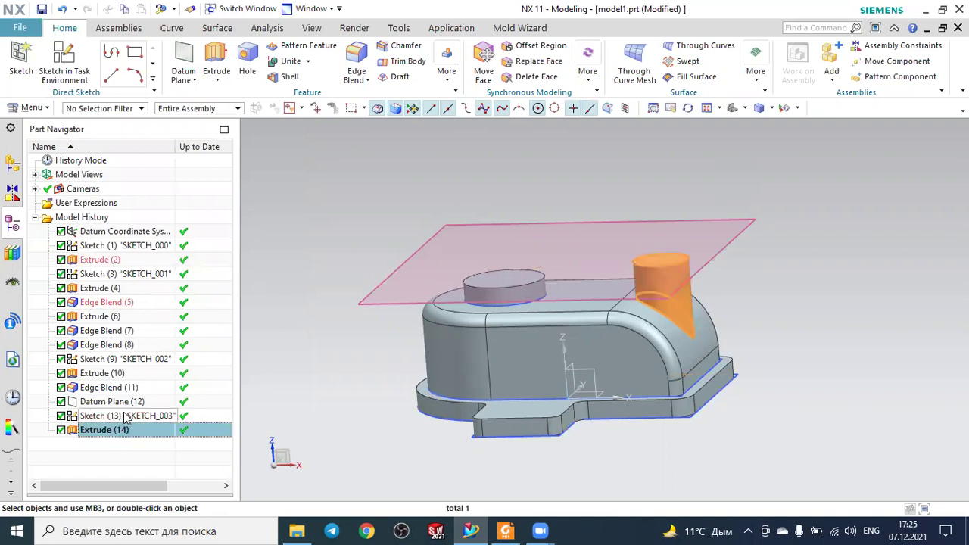
shift+click(121, 415)
shift+click(121, 403)
right_click(123, 407)
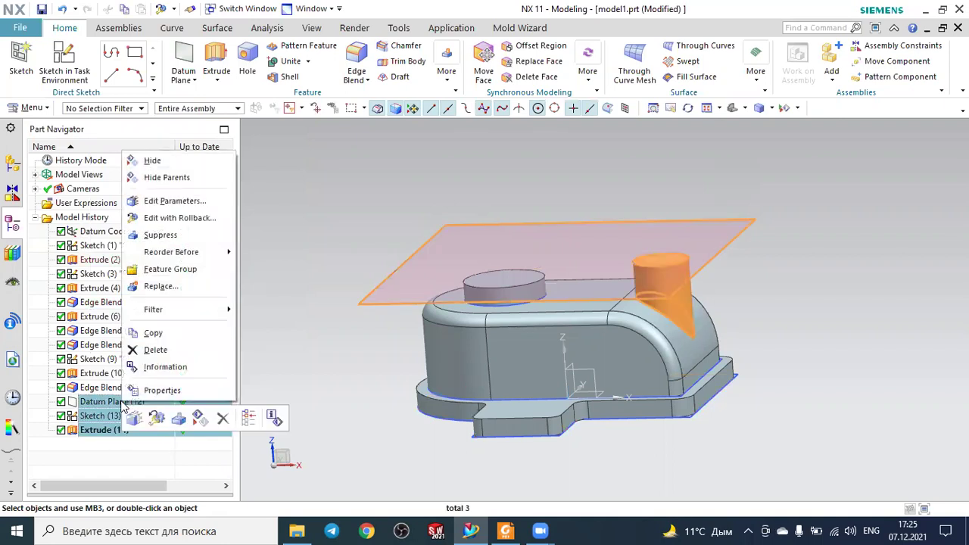
click(161, 346)
mouse_move(757, 333)
middle_down()
mouse_move(753, 320)
mouse_move(752, 340)
middle_up()
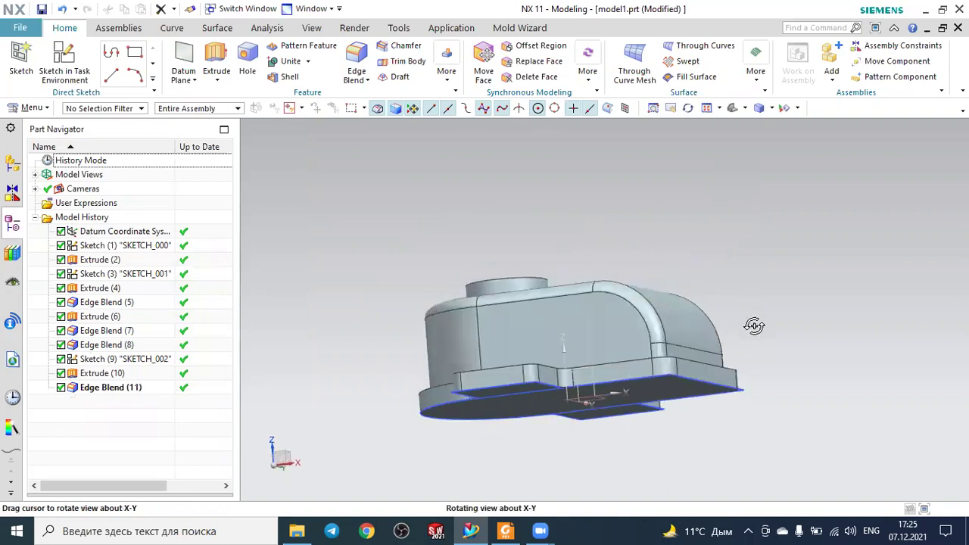
Step: Create an At Distance datum plane 60 mm from the bottom face, reversed to lie above the part
click(183, 53)
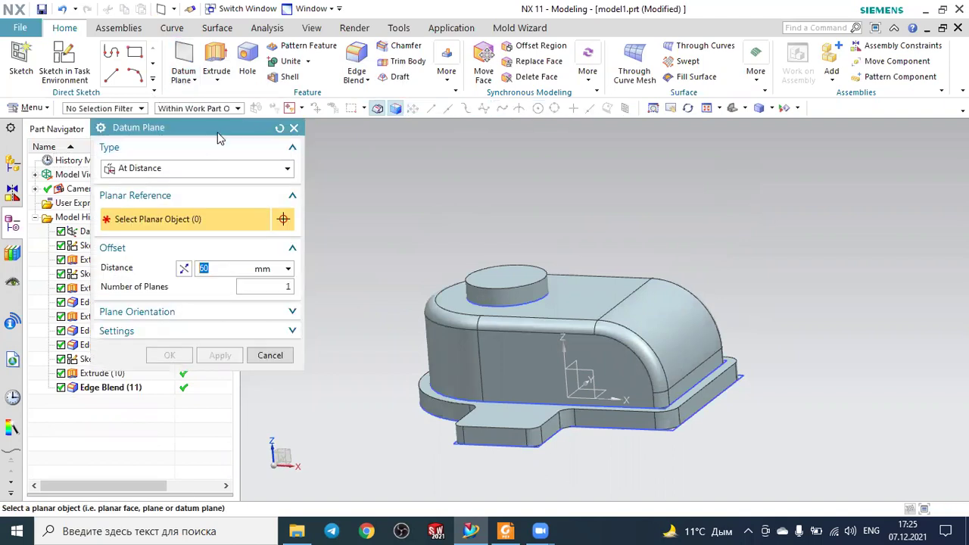
click(182, 168)
click(186, 169)
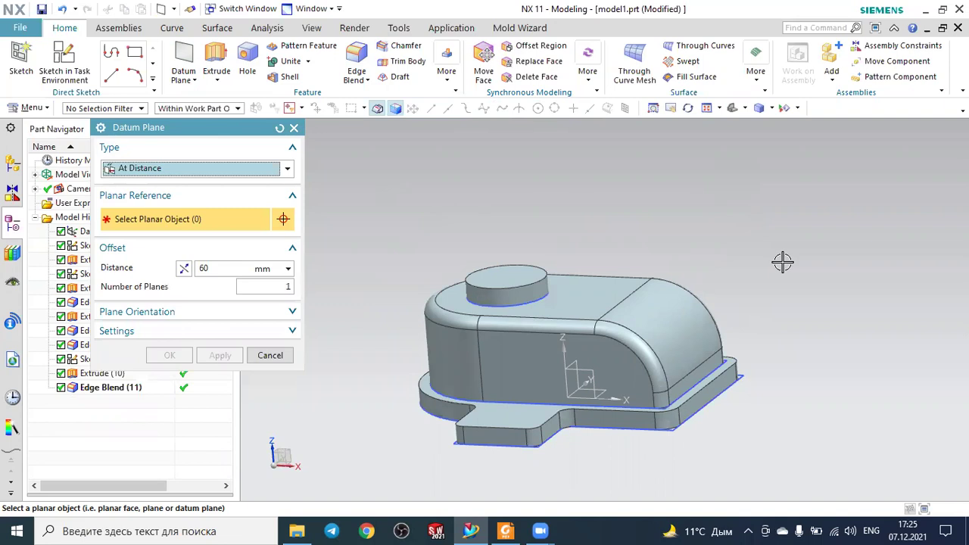
mouse_move(798, 285)
middle_down()
mouse_move(783, 245)
mouse_move(713, 270)
middle_up()
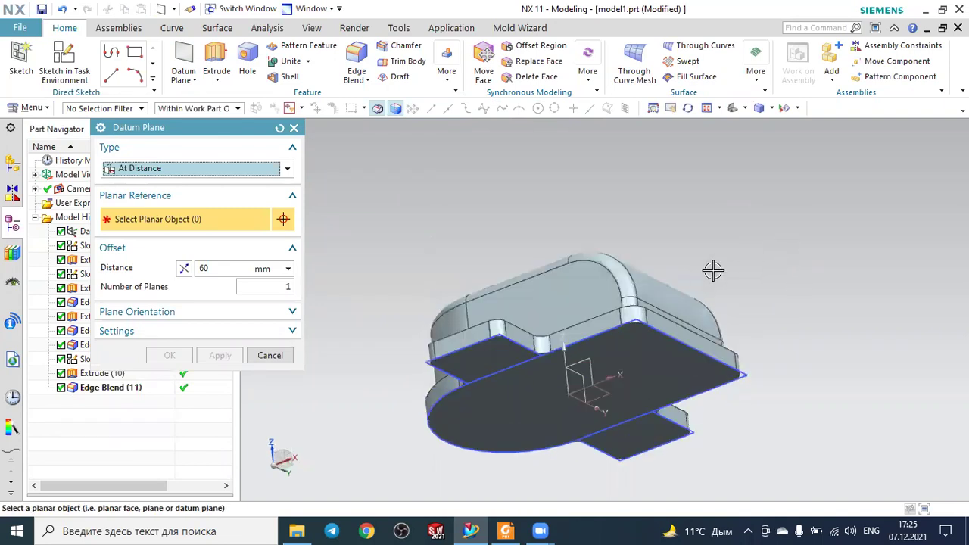
click(649, 355)
scroll(795, 277, down, 2)
mouse_move(807, 262)
middle_down()
mouse_move(337, 253)
mouse_move(232, 262)
middle_up()
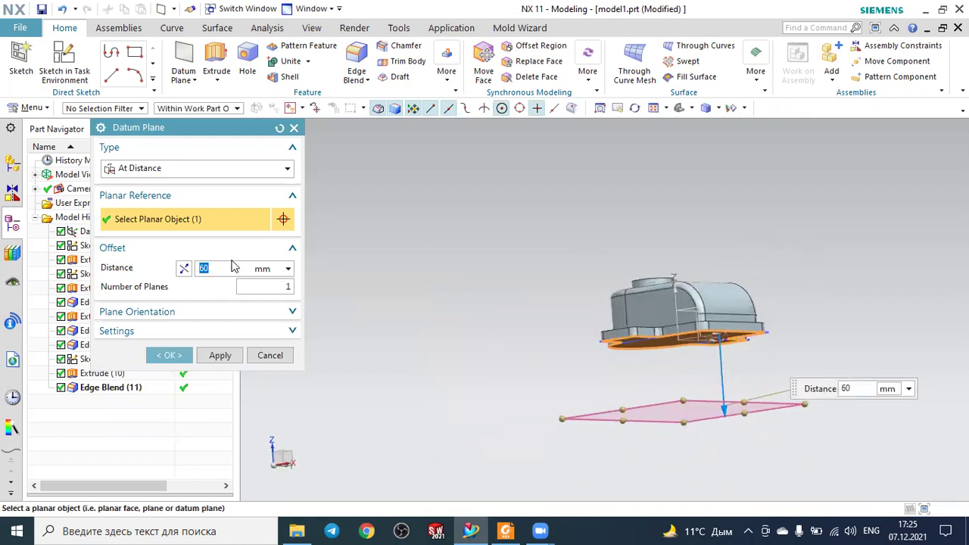
click(182, 270)
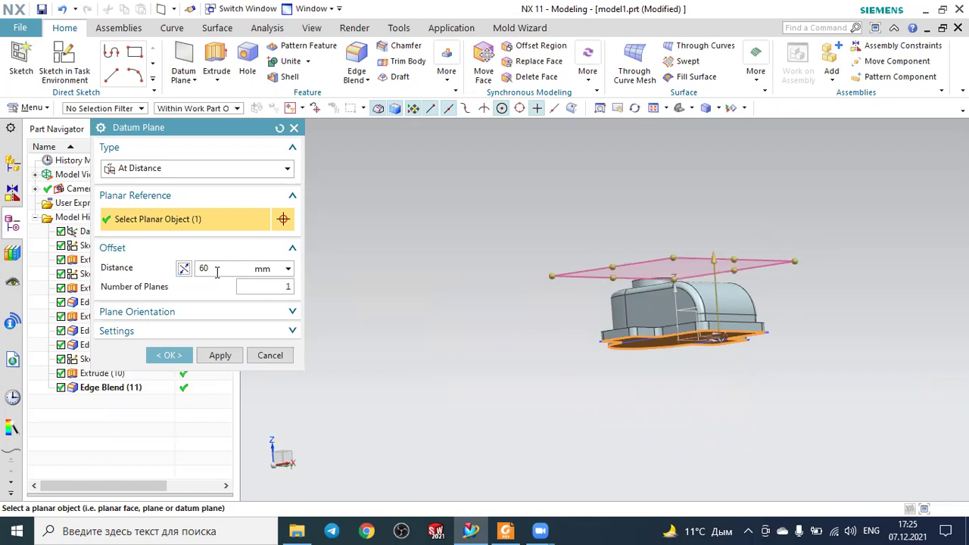
click(168, 355)
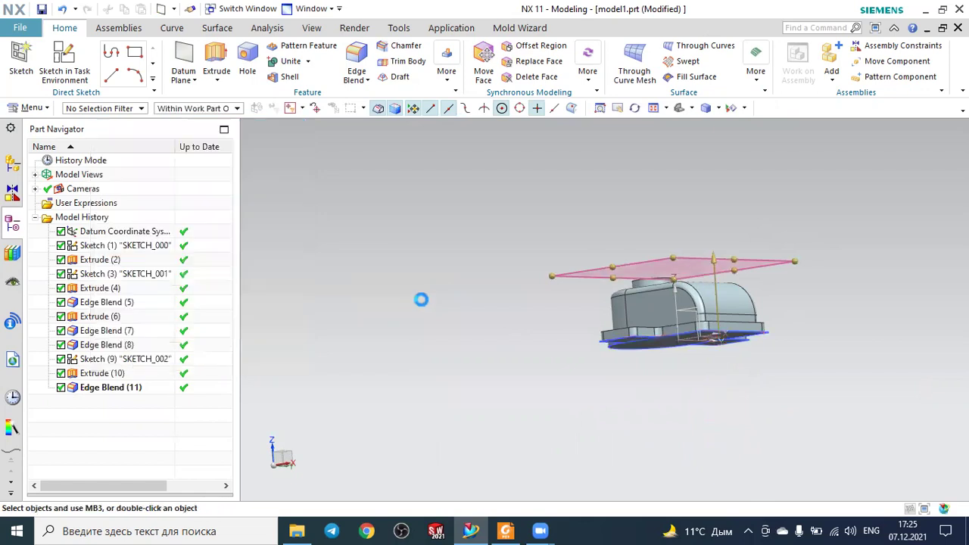
mouse_move(469, 266)
middle_down()
mouse_move(499, 283)
mouse_move(506, 262)
mouse_move(489, 287)
middle_up()
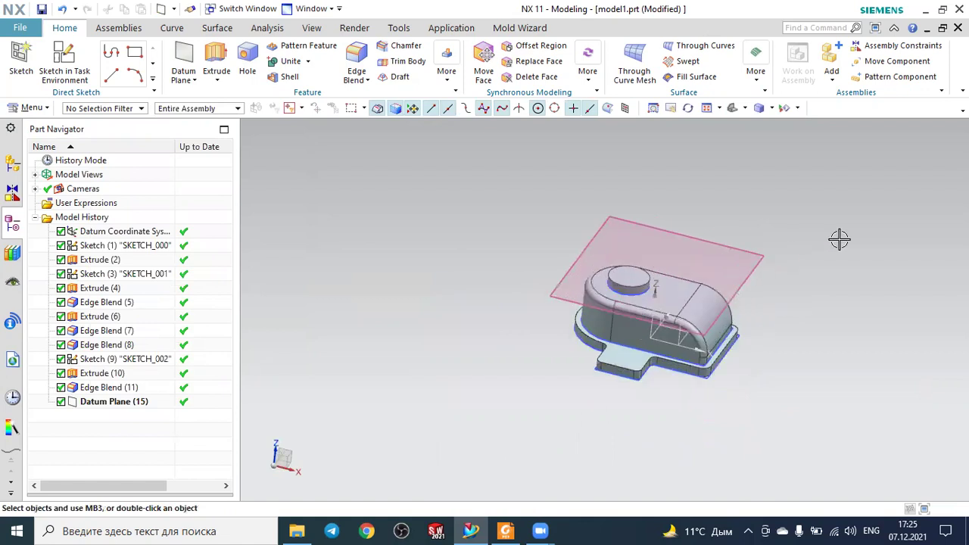
scroll(839, 240, up, 3)
Step: Start a new sketch on Datum Plane (15)
click(28, 52)
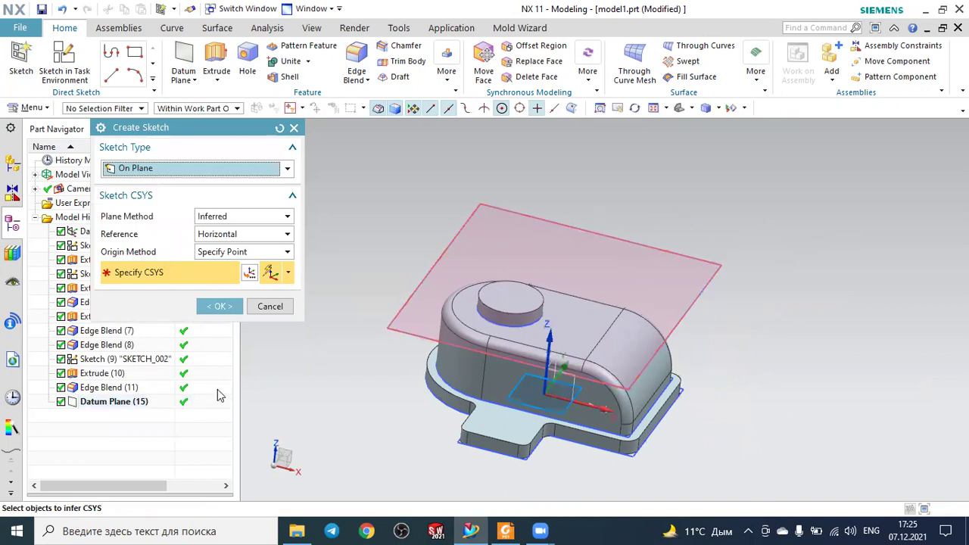
click(112, 404)
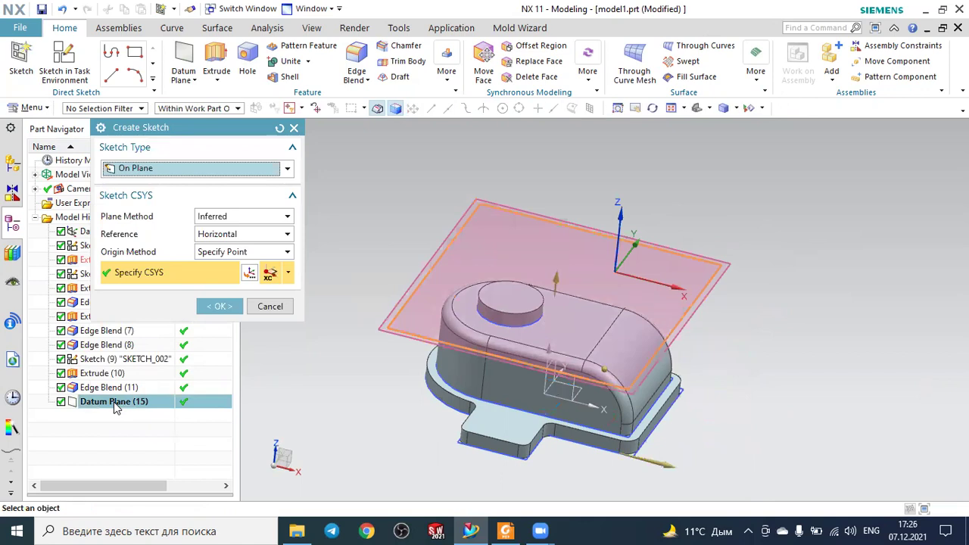
click(221, 306)
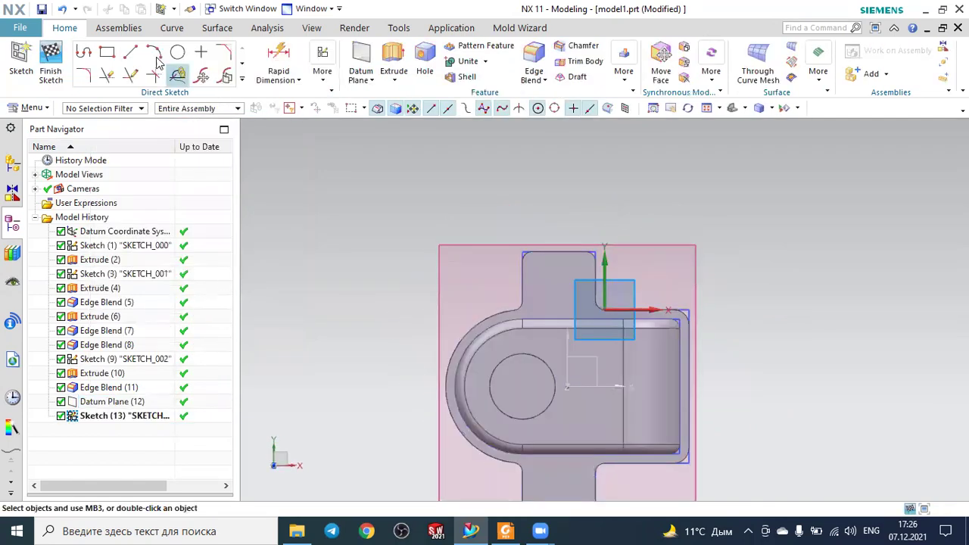
Step: Draw a 24 mm diameter circle on the right side of the part
click(177, 51)
scroll(840, 380, up, 1)
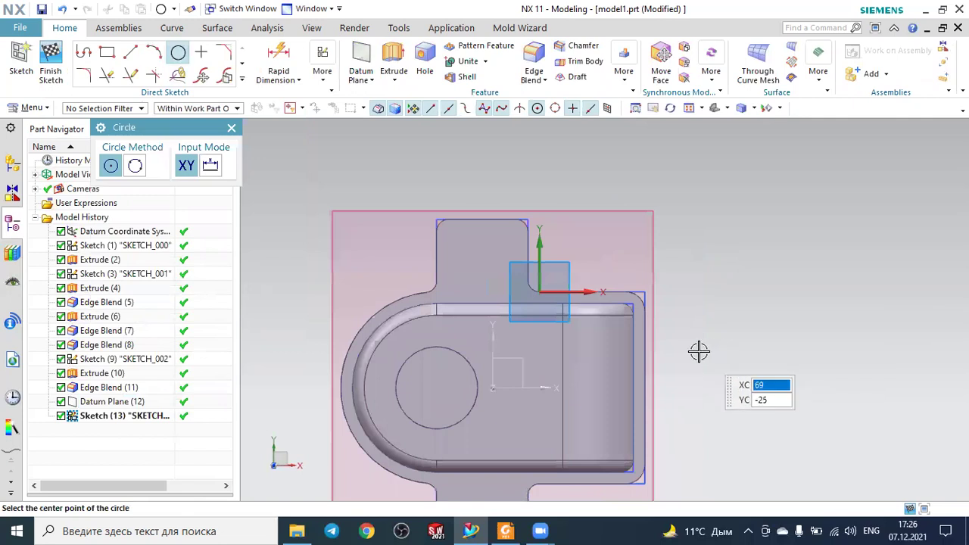
click(588, 365)
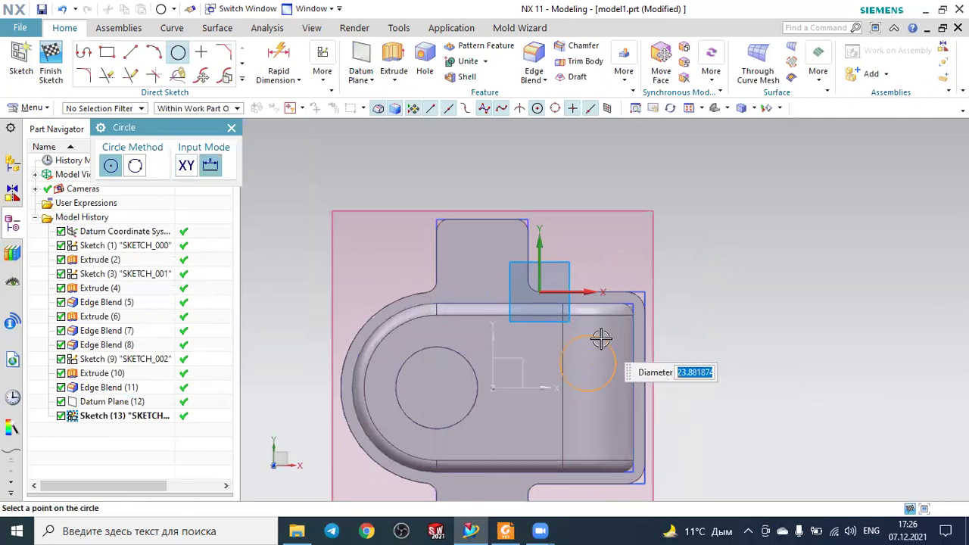
text(24)
key(Return)
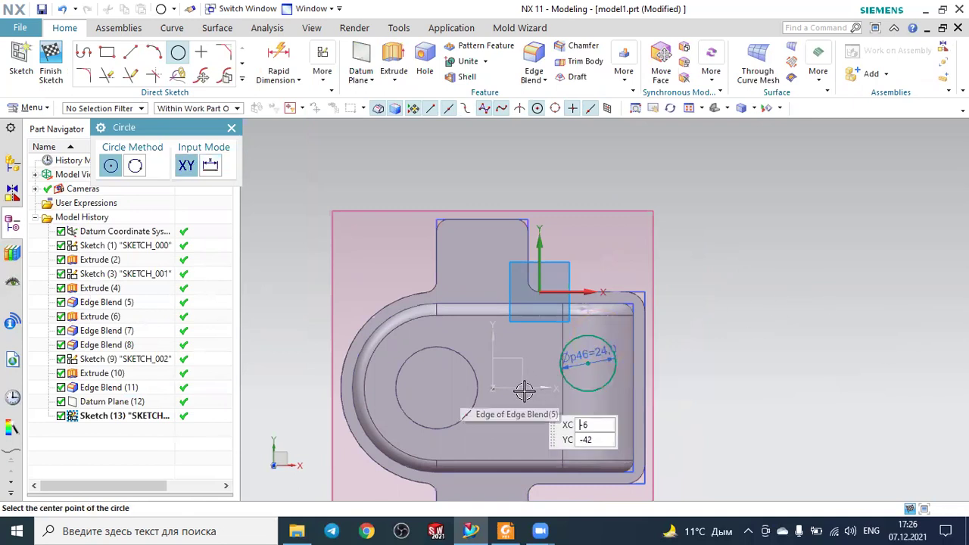
key(Escape)
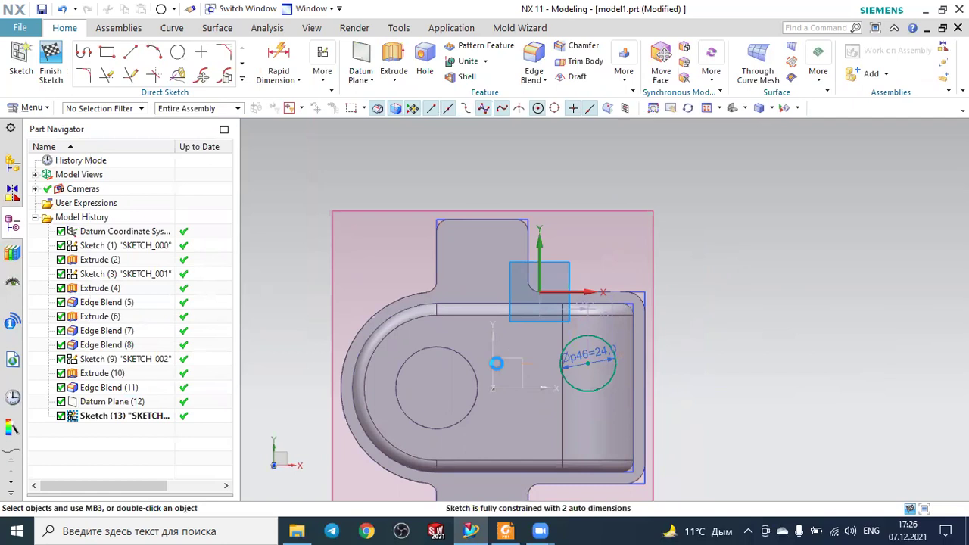
key(c)
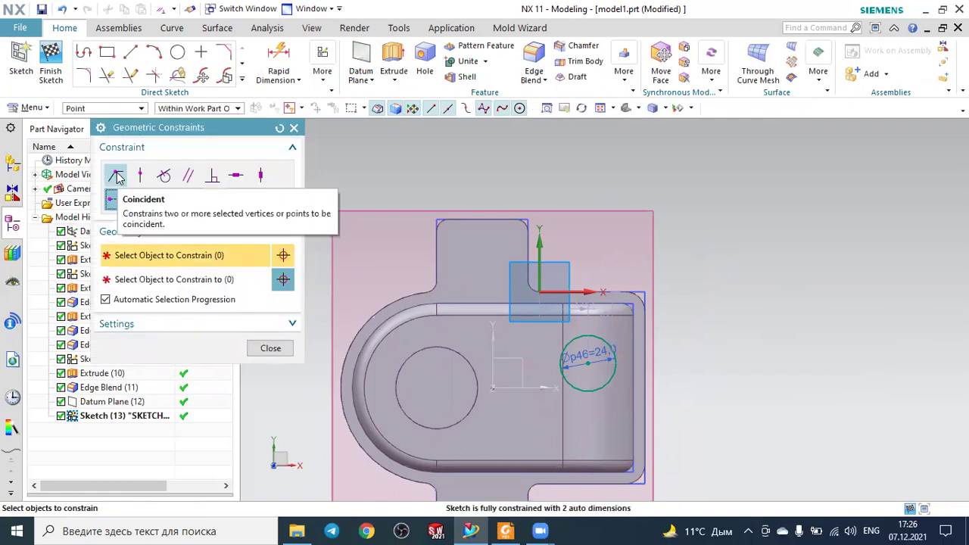
Step: Constrain the circle's centre to lie on the horizontal axis with Point on Curve
click(140, 175)
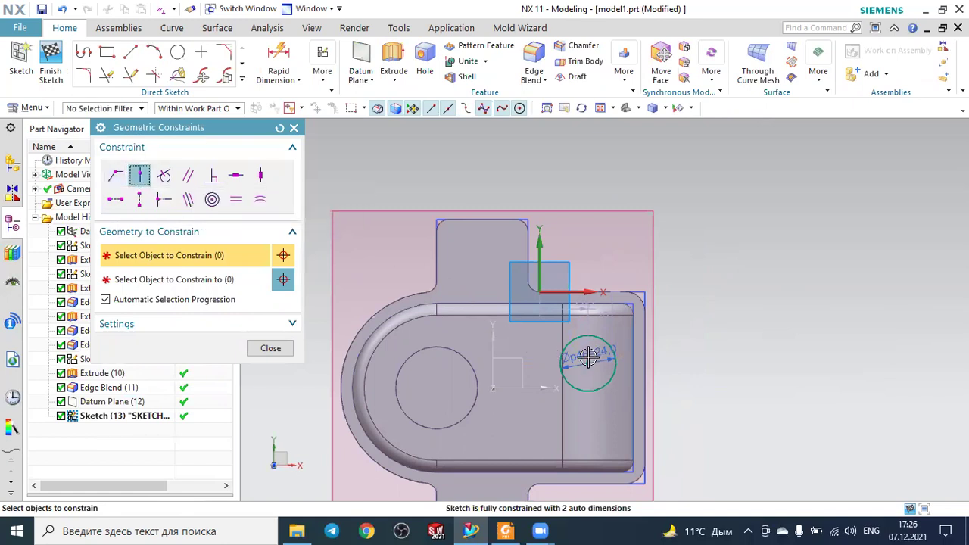
click(526, 380)
click(521, 384)
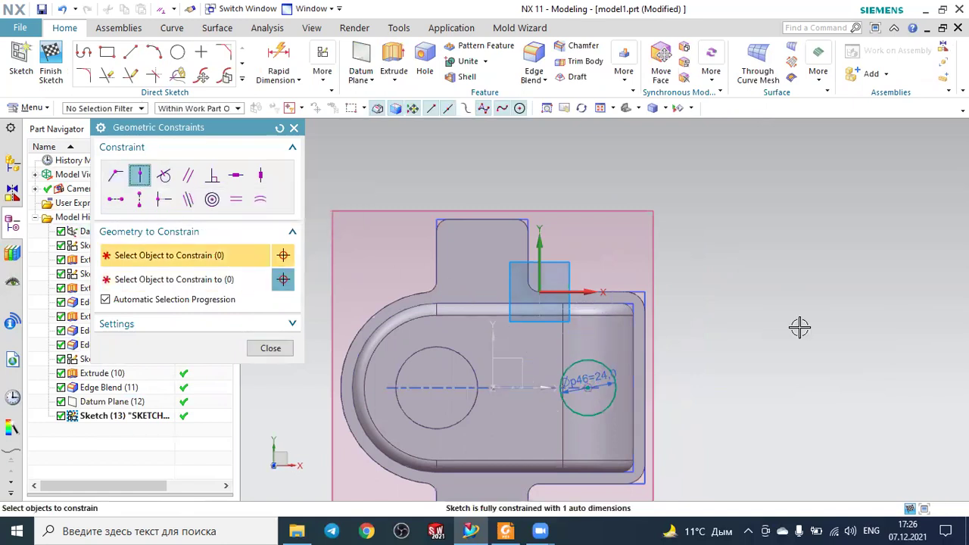
key(Escape)
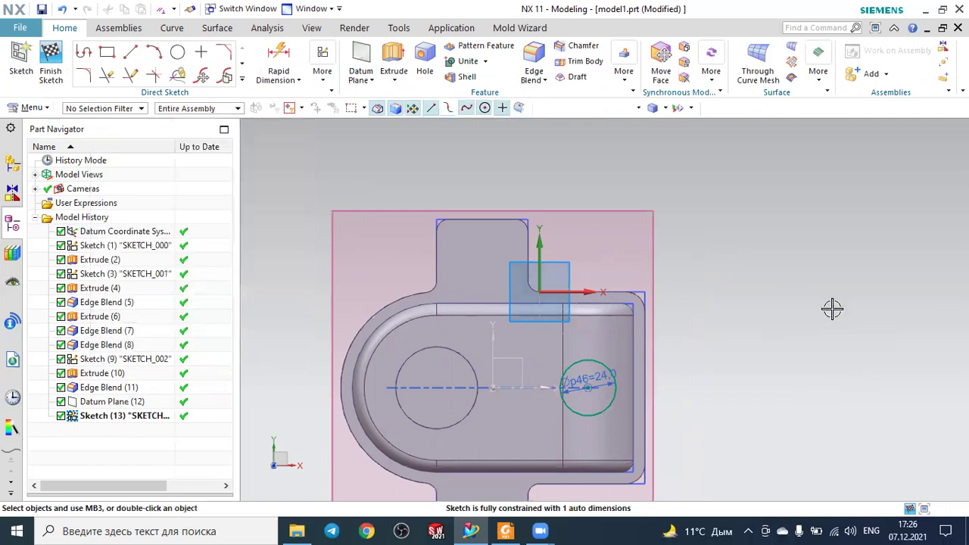
Step: Dimension the circle centre 14 mm from the right edge and move the diameter dimension outside the circle
click(286, 58)
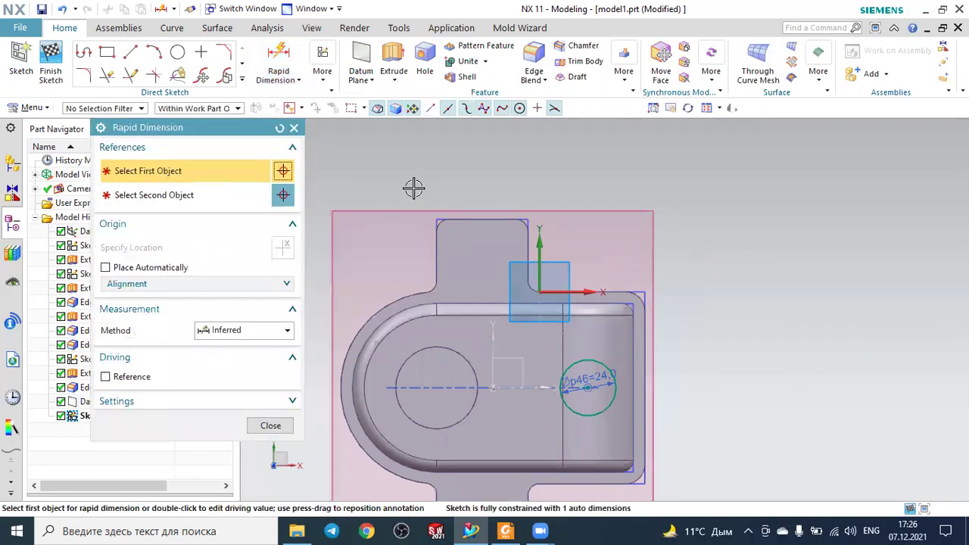
click(611, 394)
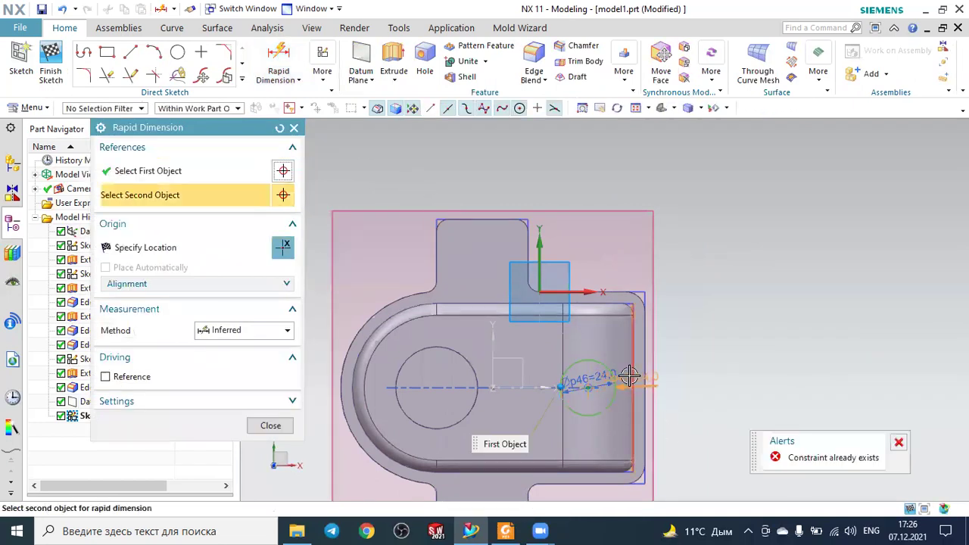
click(632, 345)
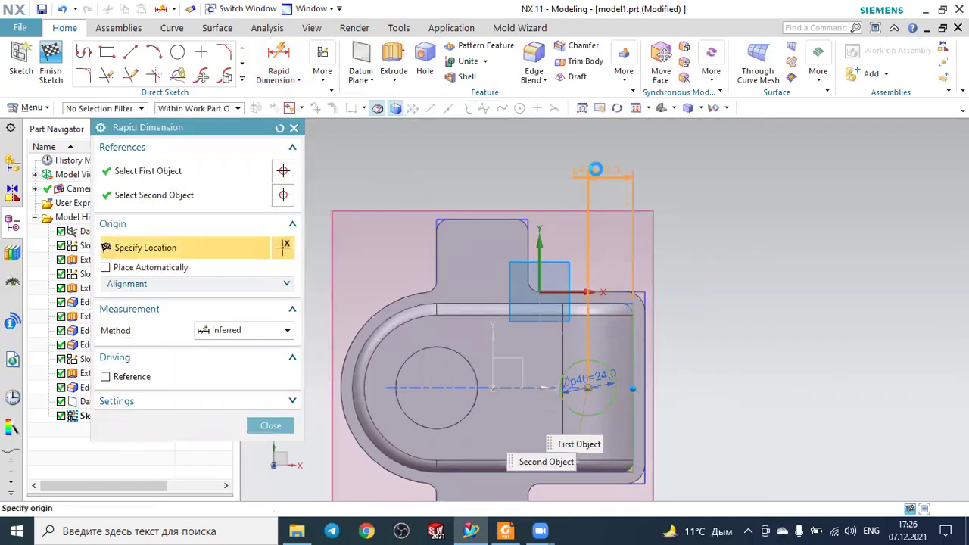
click(596, 170)
text(1)
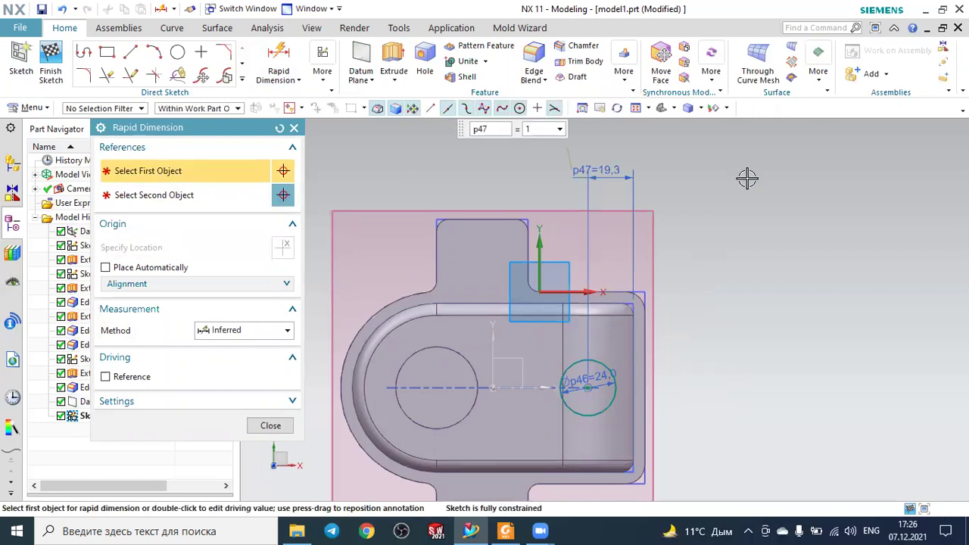
text(4)
key(Return)
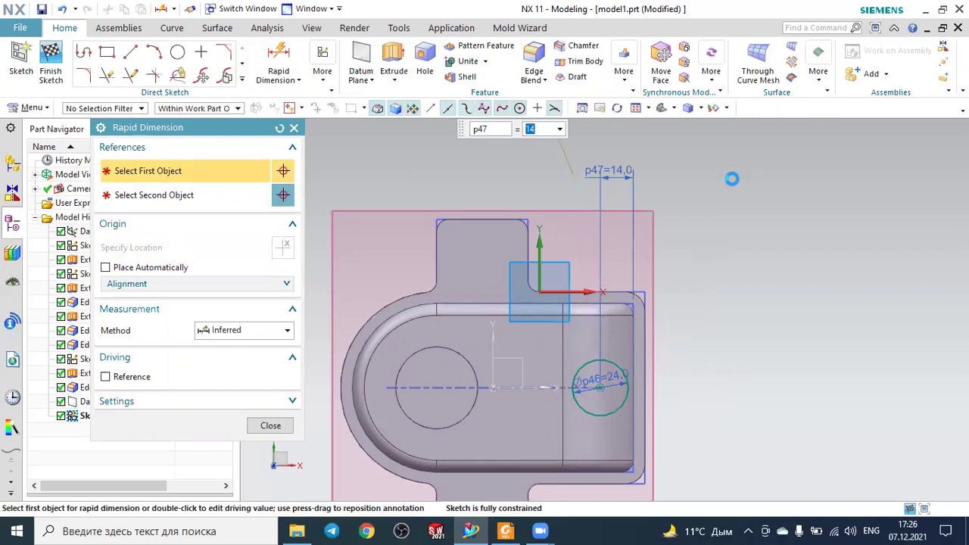
key(Escape)
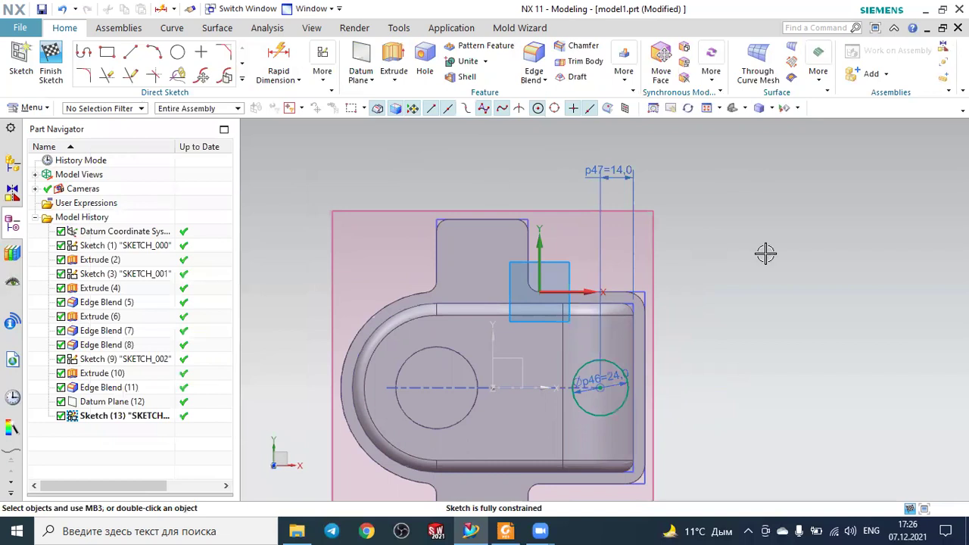
scroll(818, 287, down, 1)
scroll(792, 372, up, 1)
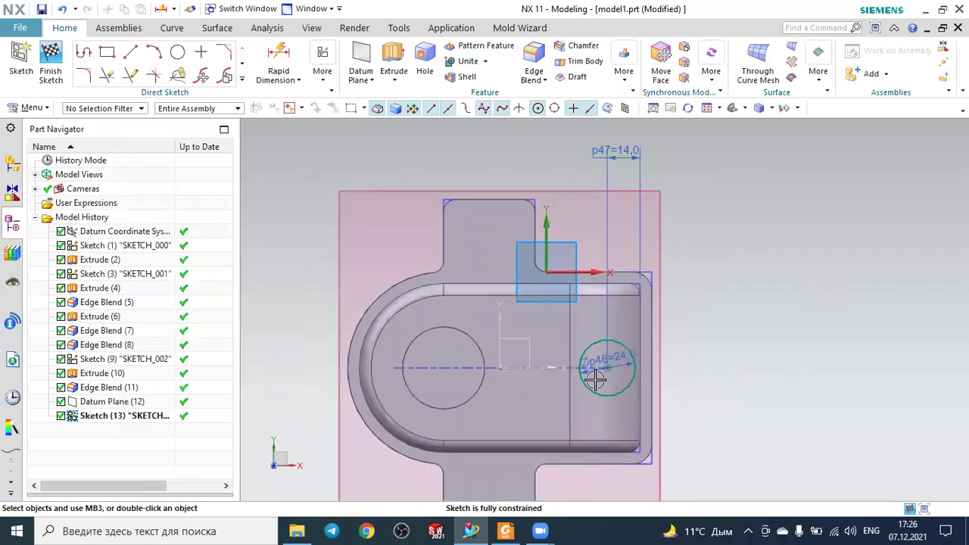
drag(628, 367, 731, 281)
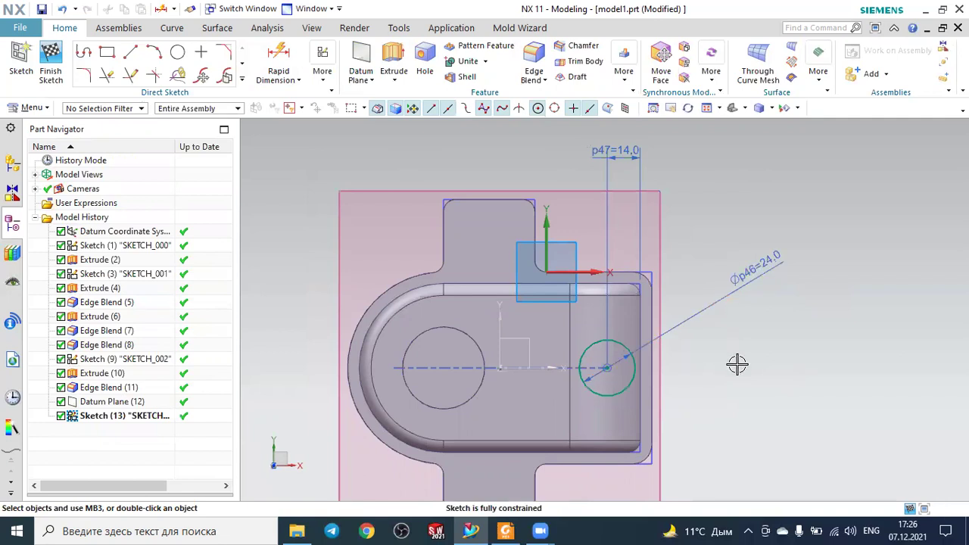
Step: Finish the sketch and extrude the Ø24 circle Until Selected down to the blend face, united
click(51, 60)
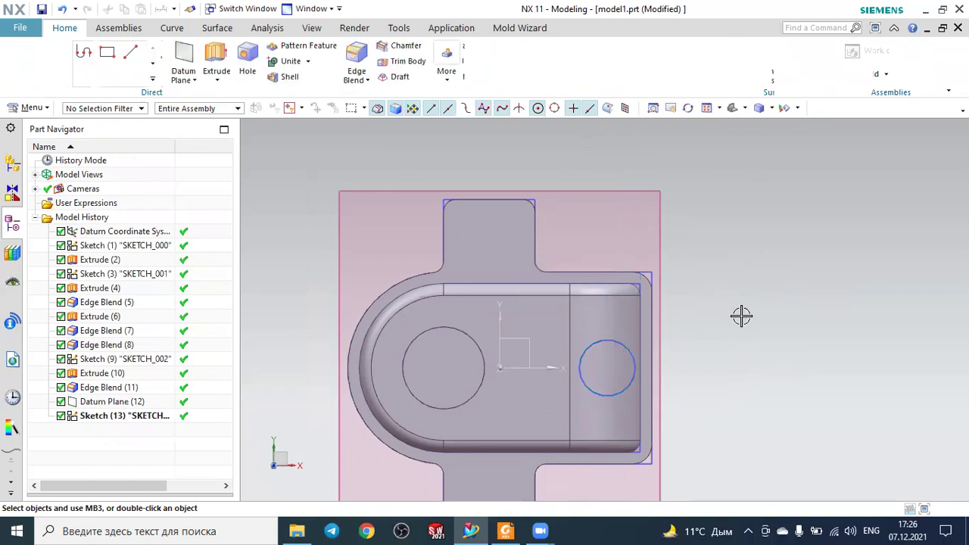
mouse_move(769, 312)
middle_down()
mouse_move(748, 300)
mouse_move(767, 301)
middle_up()
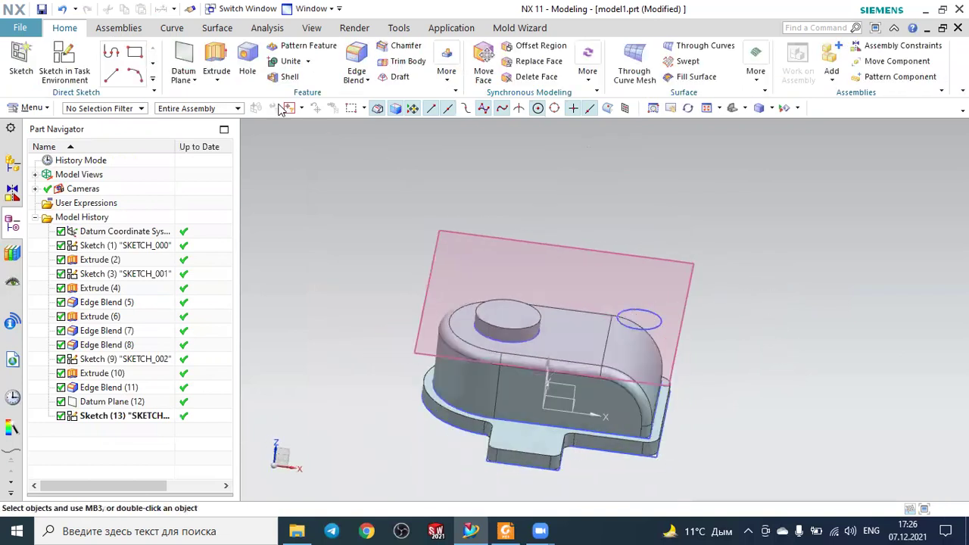
click(227, 66)
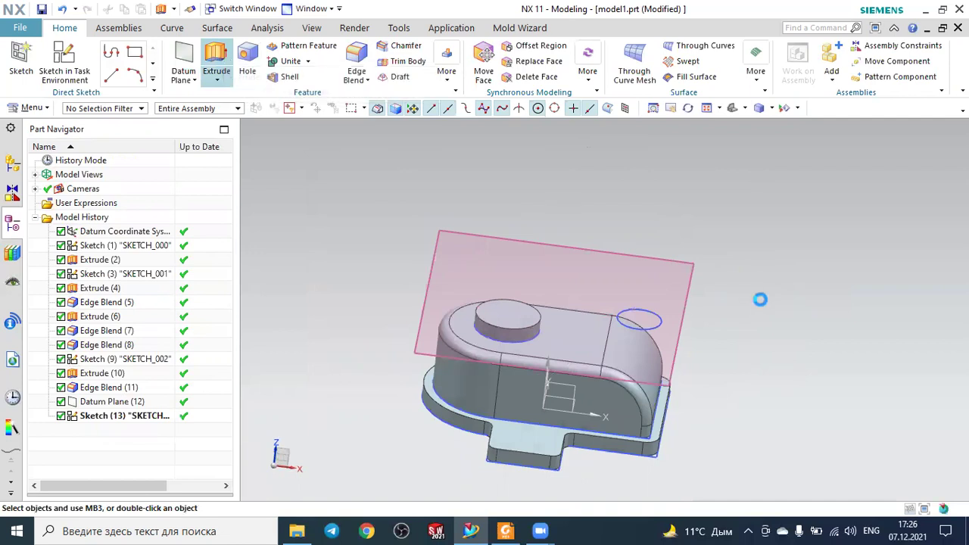
click(644, 316)
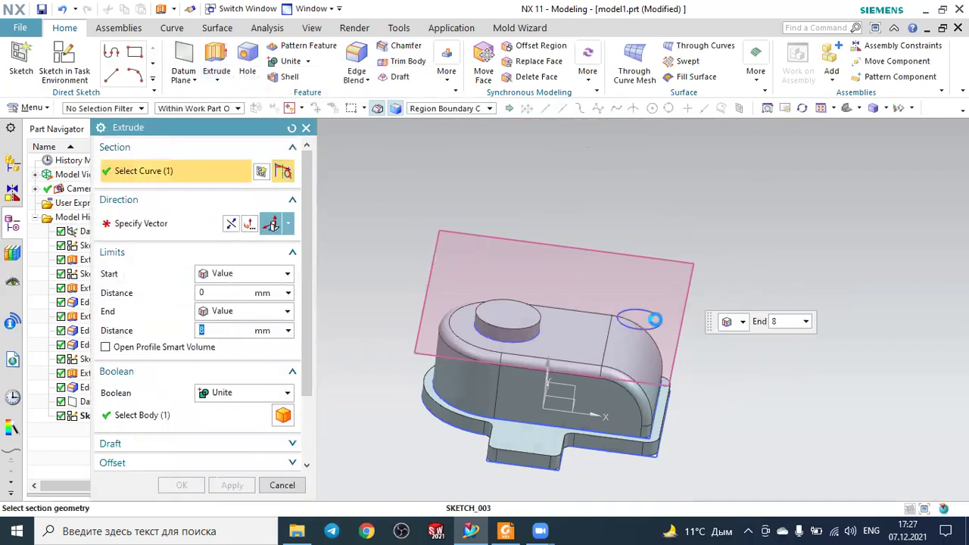
click(221, 317)
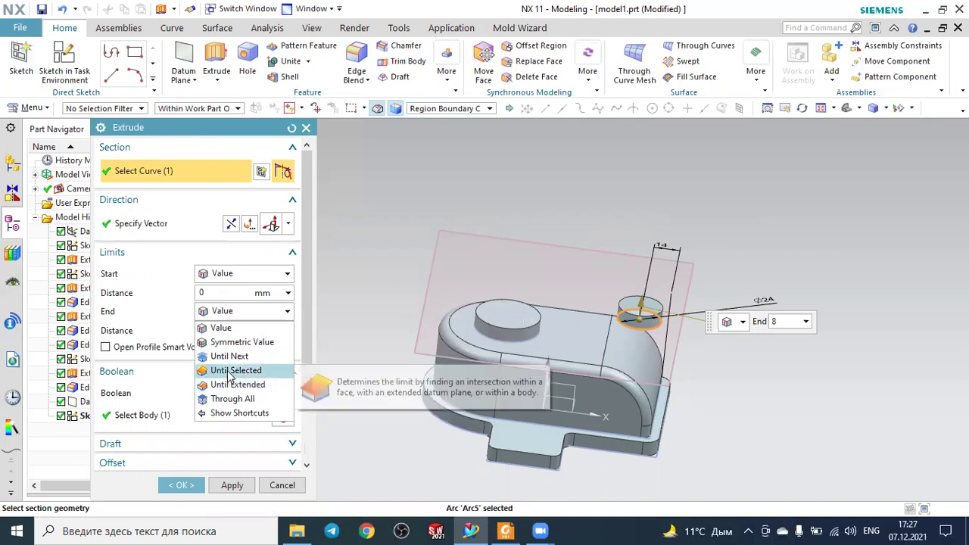
click(235, 370)
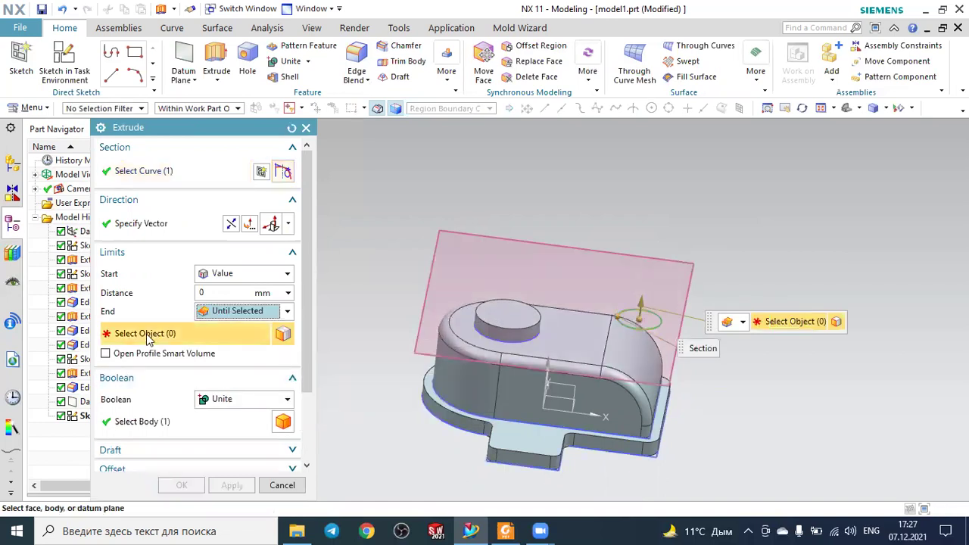
click(622, 359)
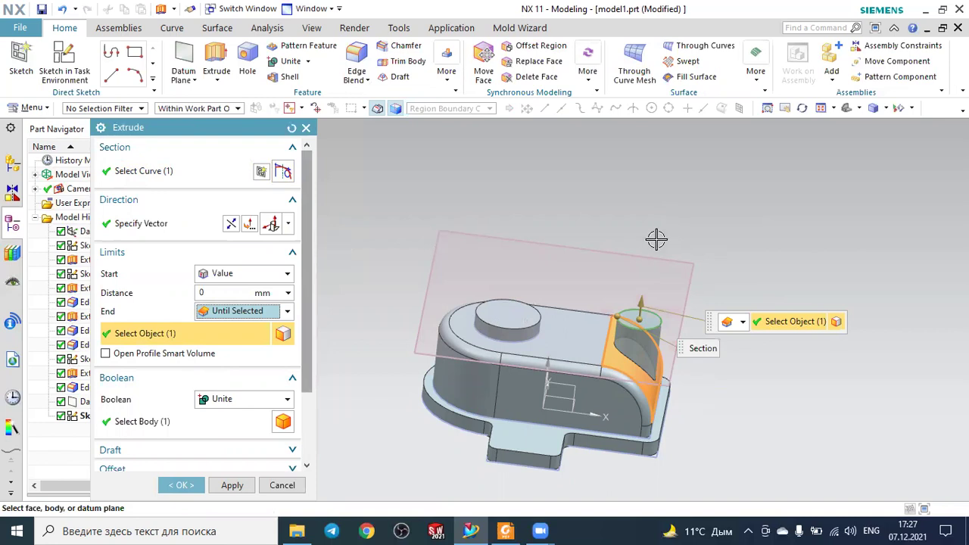
scroll(724, 369, up, 3)
middle_drag(688, 370, 704, 361)
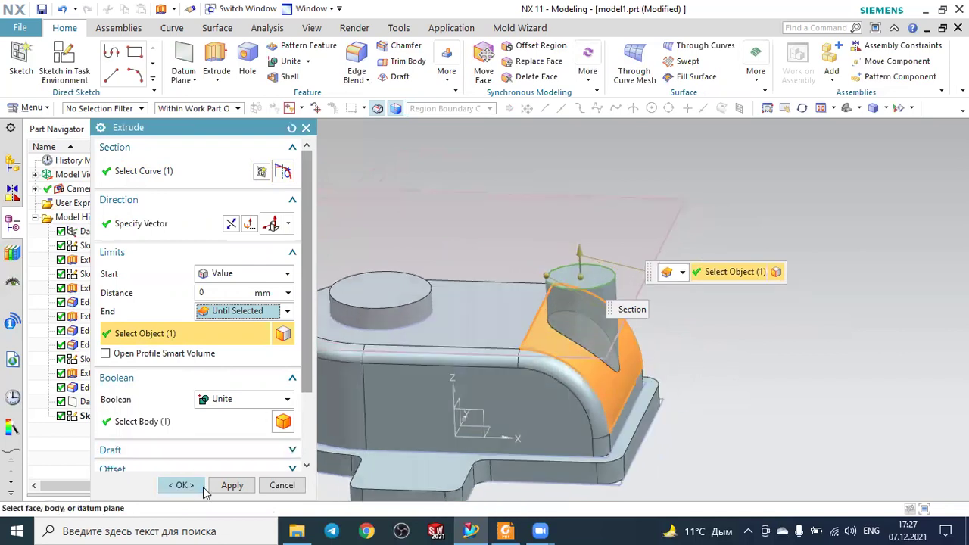
click(182, 485)
Step: Hide the offset datum plane and bring up the 2.pdf drawing in Foxit Reader
click(693, 227)
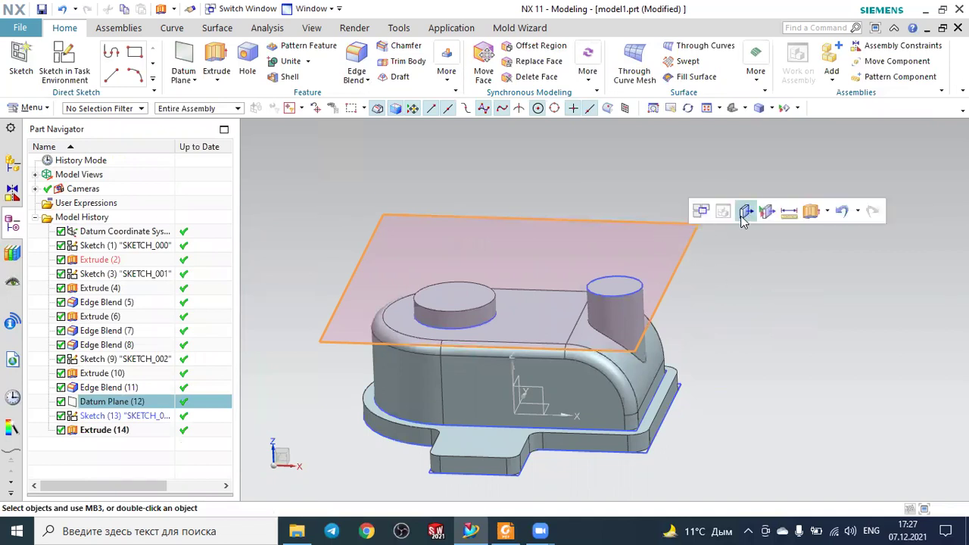
click(747, 299)
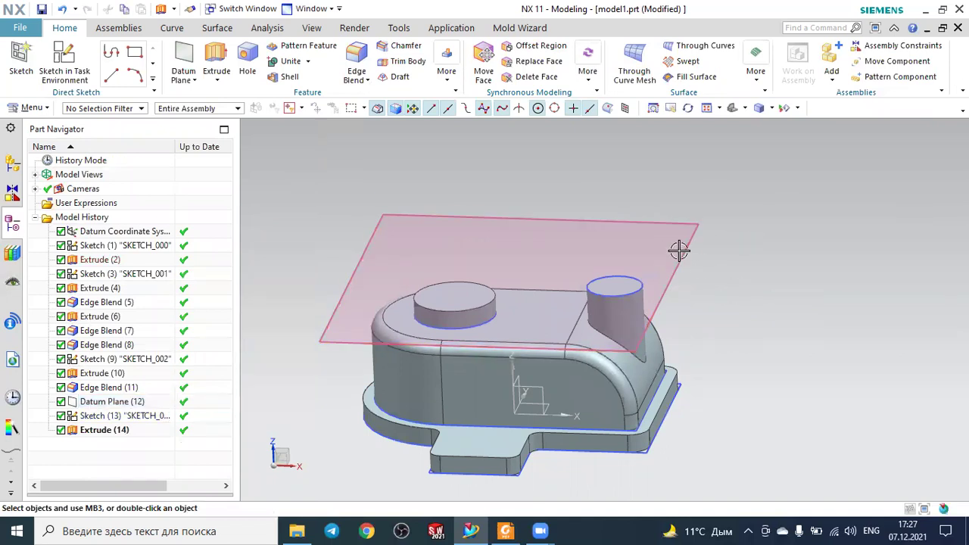
click(676, 249)
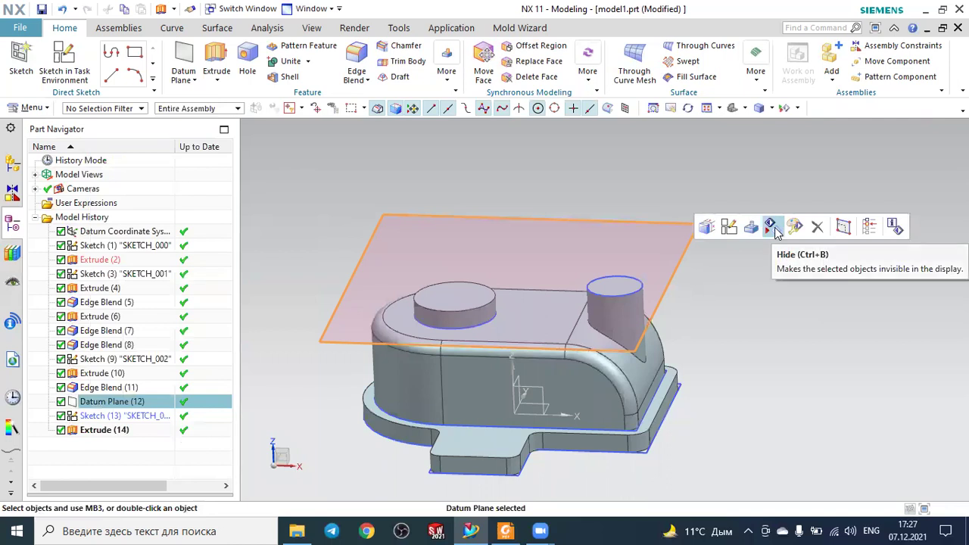
click(772, 227)
scroll(773, 273, up, 1)
mouse_move(773, 273)
middle_down()
mouse_move(792, 253)
mouse_move(773, 278)
mouse_move(742, 273)
mouse_move(638, 376)
middle_up()
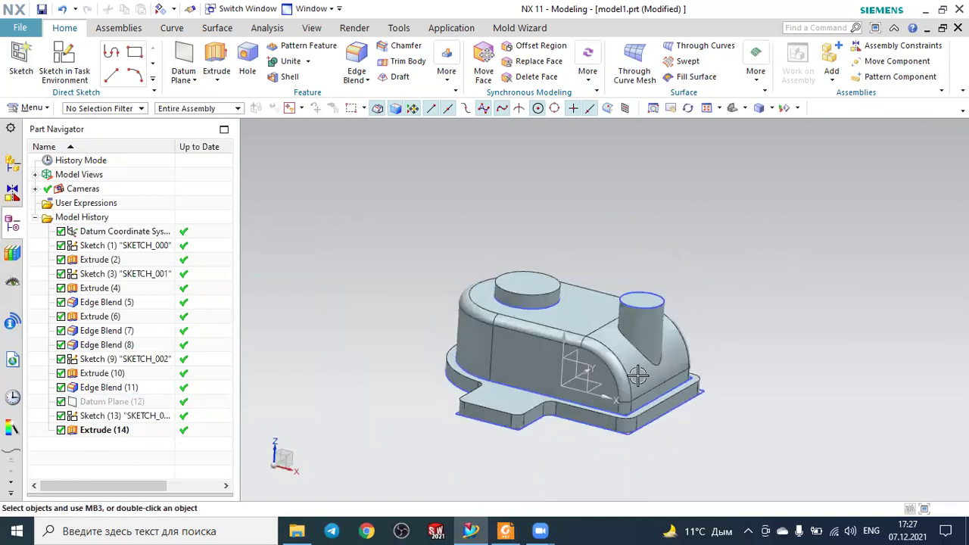
click(506, 530)
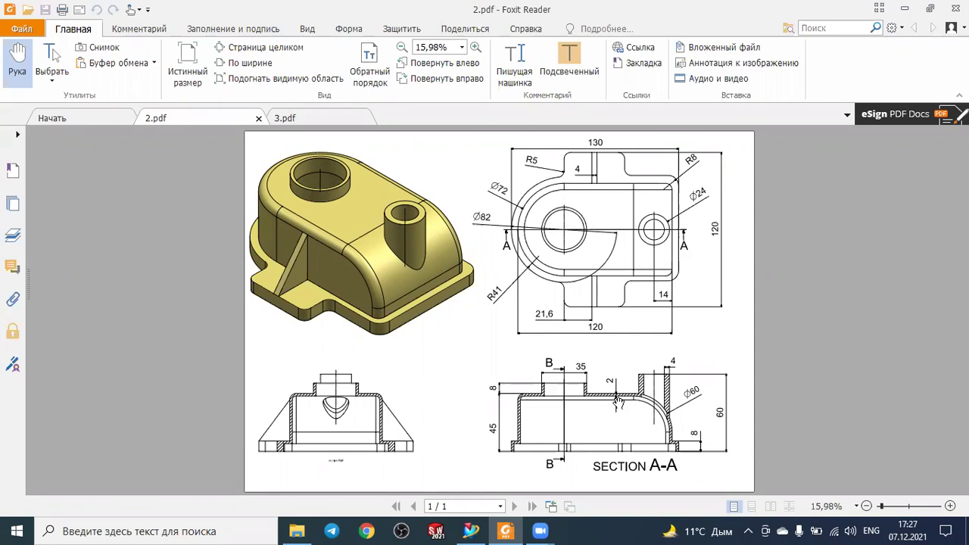
Step: Zoom 2.pdf to about 28.71% over the Section A-A view
ctrl+scroll(619, 405, up, 3)
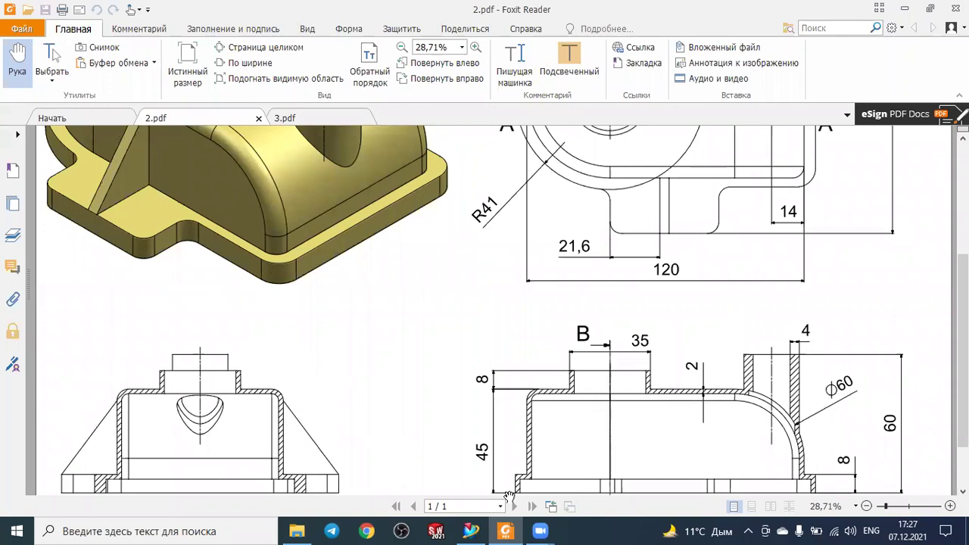
Step: Back in NX, set up a Shell removing the bottom face with 2 mm thickness
click(470, 530)
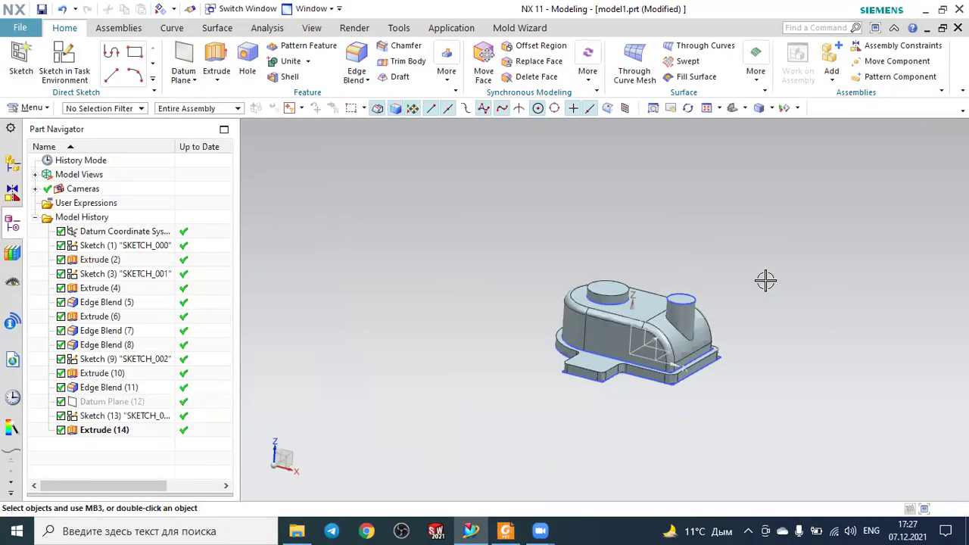
click(284, 76)
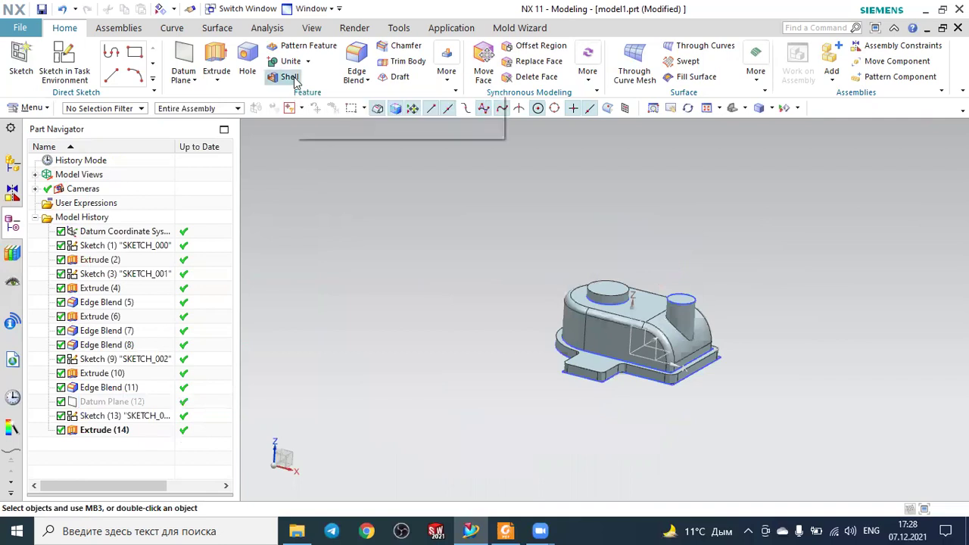
middle_drag(478, 335, 474, 281)
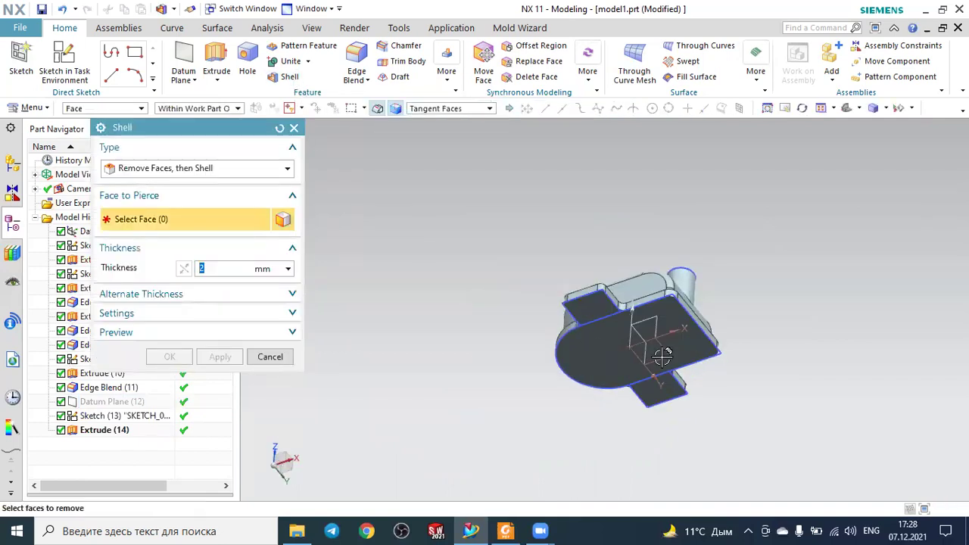
scroll(575, 313, up, 3)
click(576, 313)
key(Home)
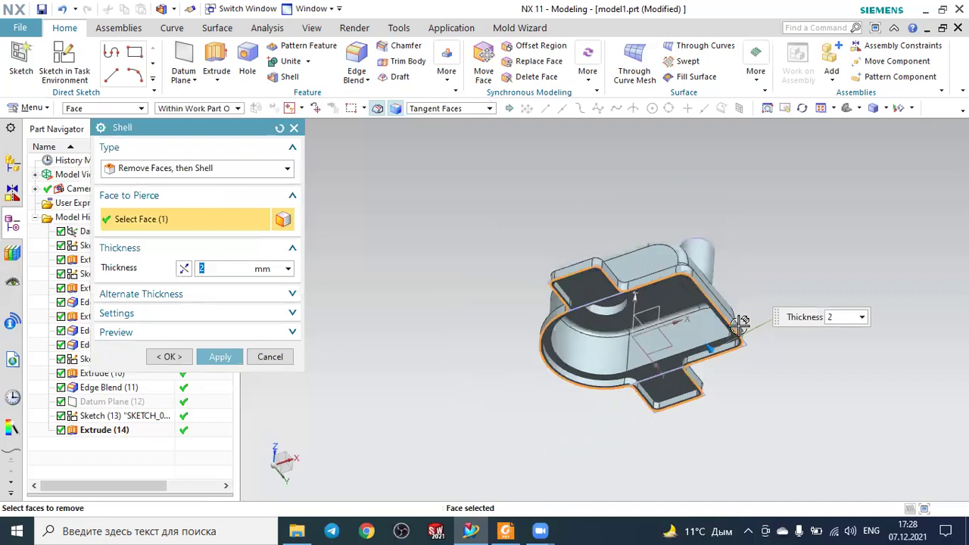
scroll(735, 320, down, 2)
click(224, 265)
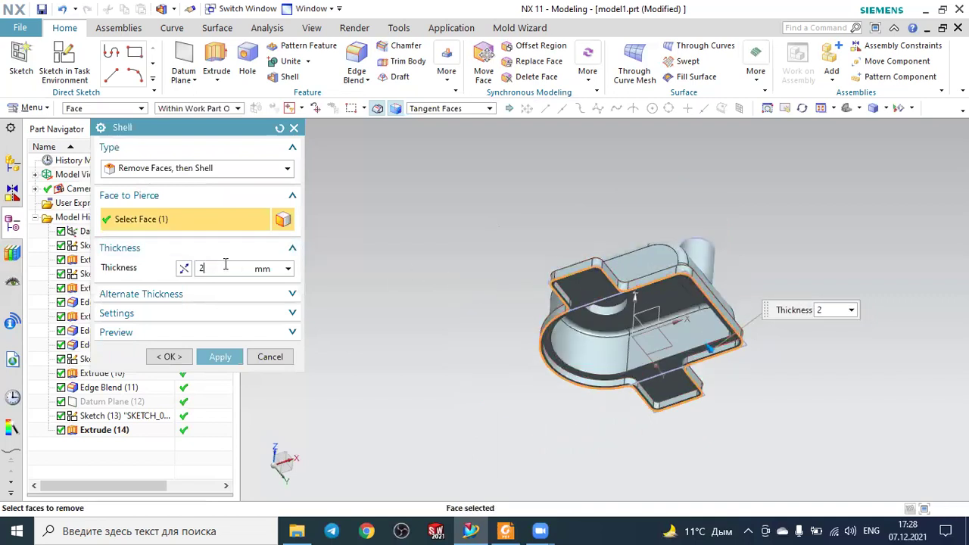
click(230, 273)
Step: Inspect the hollow shell preview and apply the 2 mm shell
mouse_move(822, 270)
middle_down()
mouse_move(822, 283)
mouse_move(789, 307)
mouse_move(812, 250)
middle_up()
scroll(617, 281, up, 1)
scroll(617, 282, up, 2)
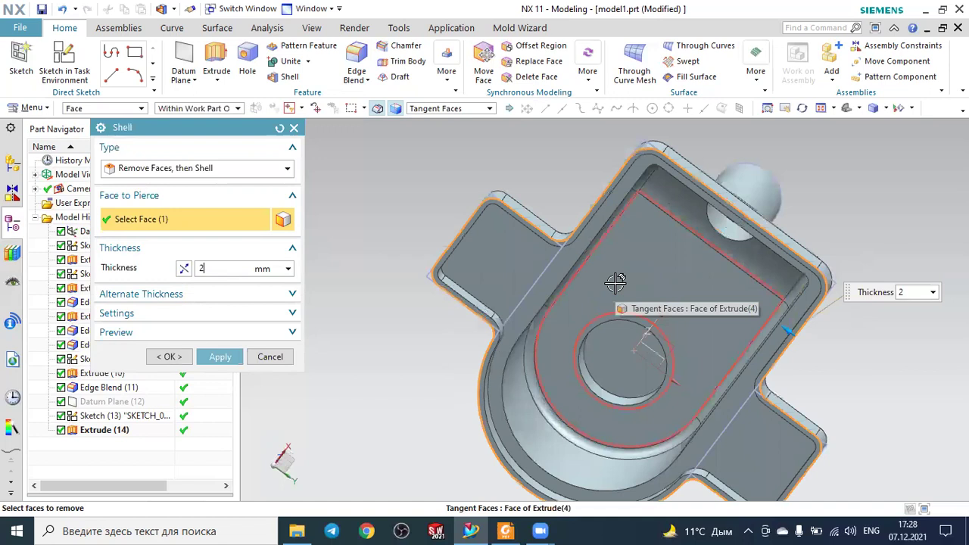
scroll(615, 281, down, 2)
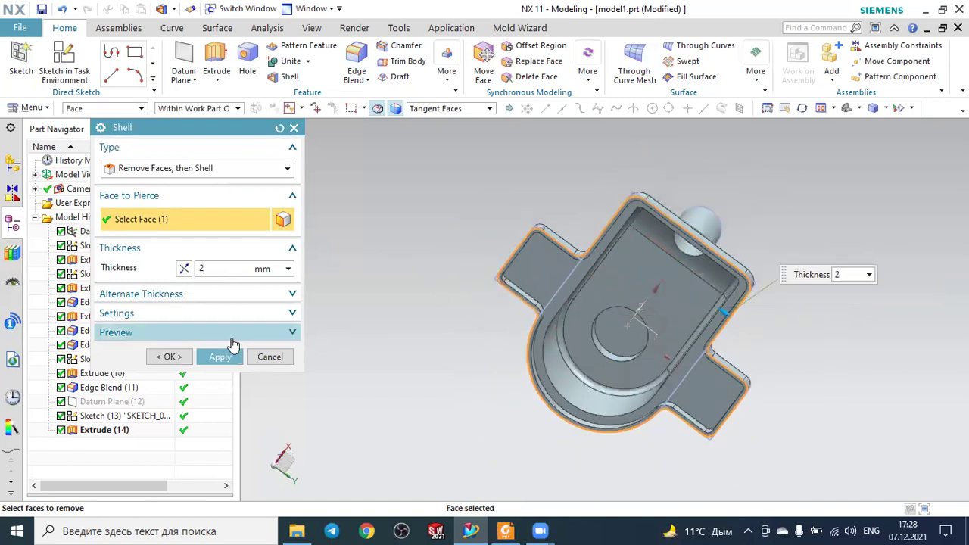
middle_drag(463, 349, 480, 351)
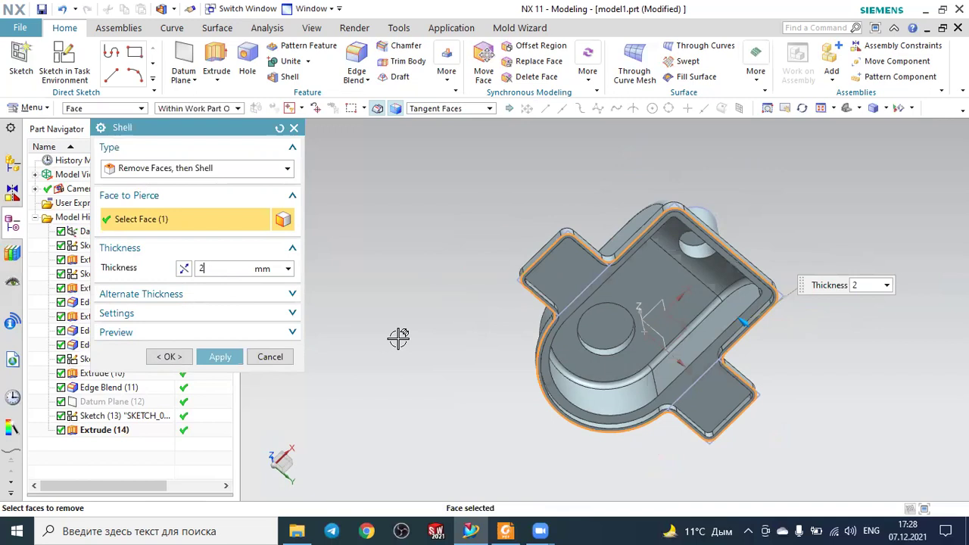
click(165, 356)
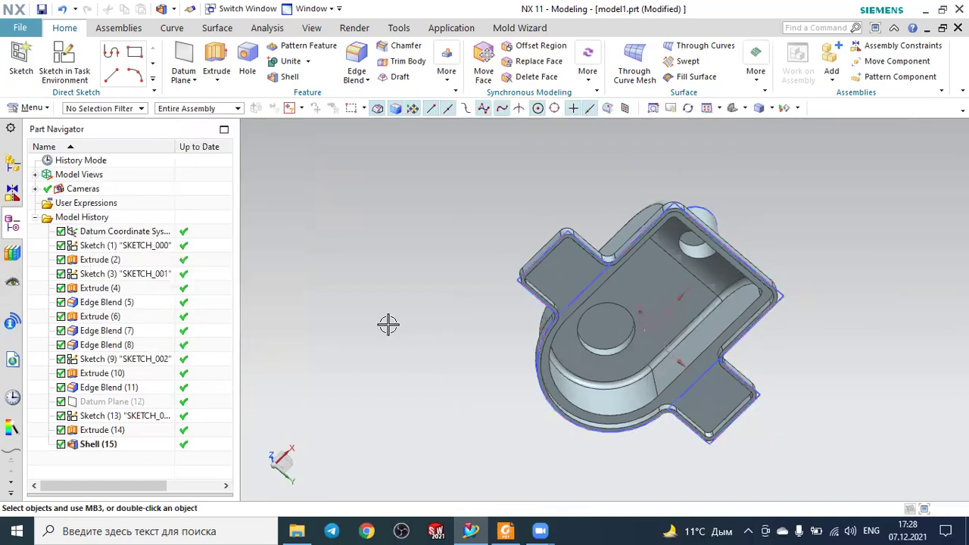
scroll(437, 280, down, 1)
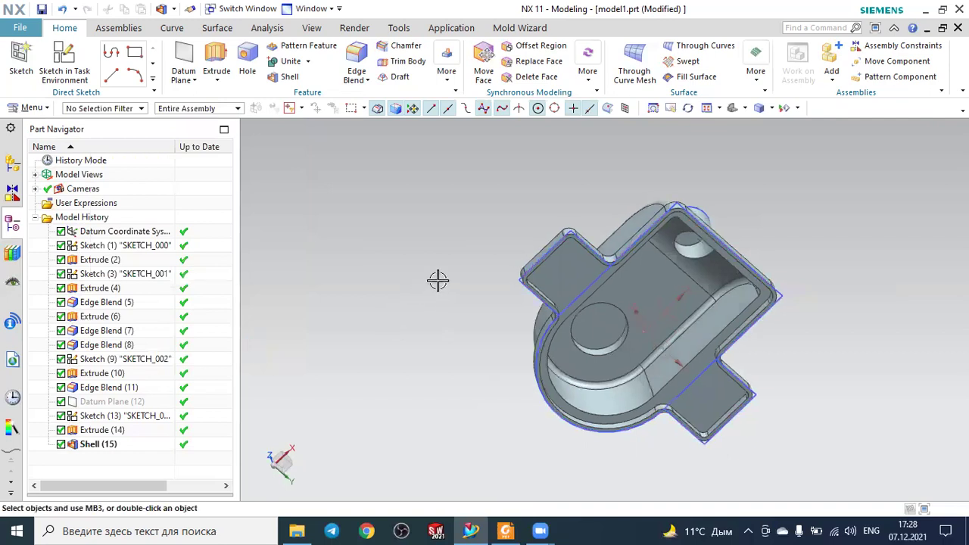
scroll(437, 281, down, 2)
mouse_move(746, 244)
middle_down()
mouse_move(709, 270)
mouse_move(759, 325)
mouse_move(642, 407)
middle_up()
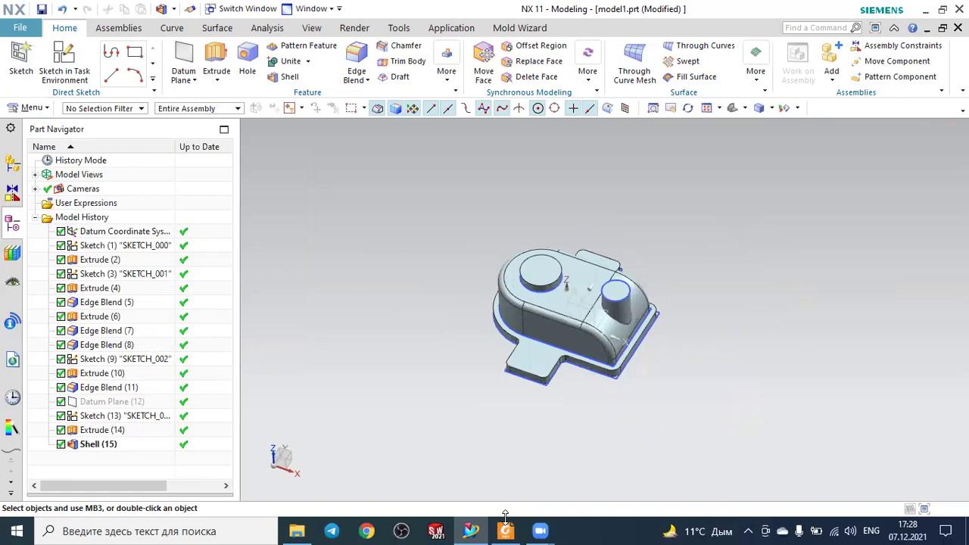
Step: Show 2.pdf in Foxit Reader, check section A-A, and fit the whole page
click(505, 531)
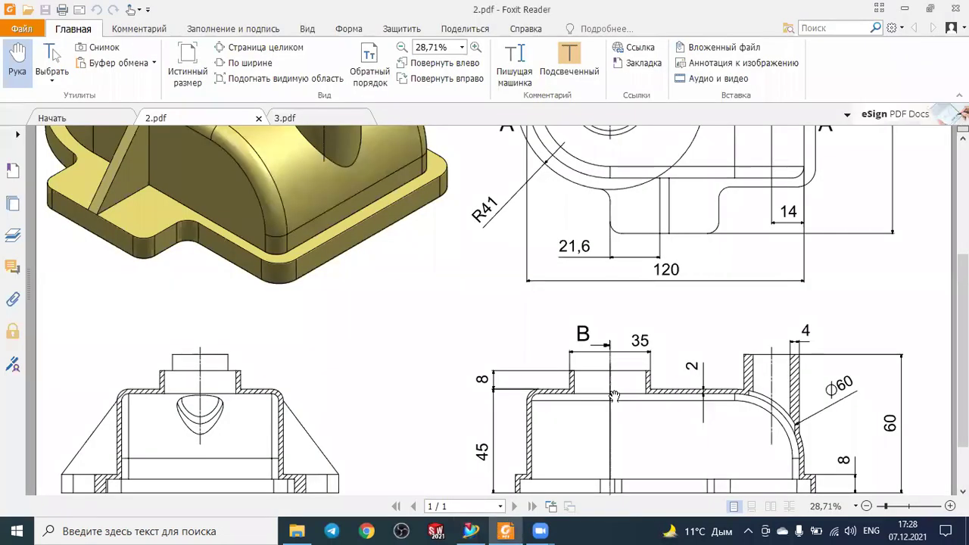
key(ctrl+0)
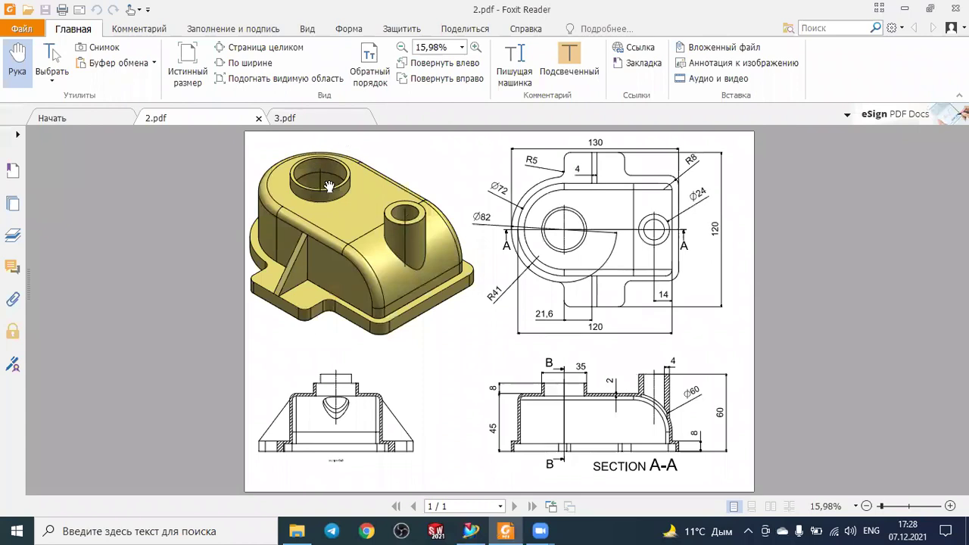
ctrl+scroll(563, 401, up, 1)
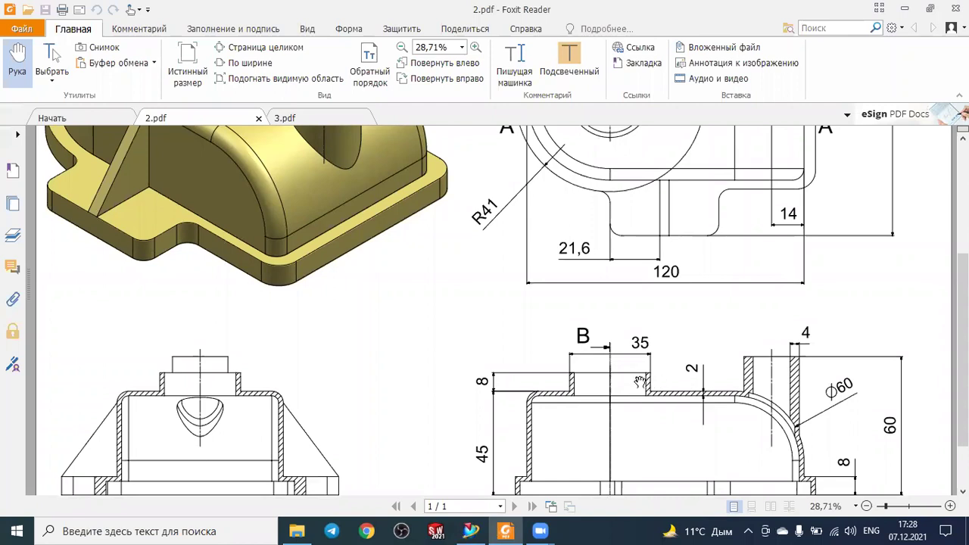
scroll(670, 368, down, 2)
ctrl+scroll(674, 349, down, 2)
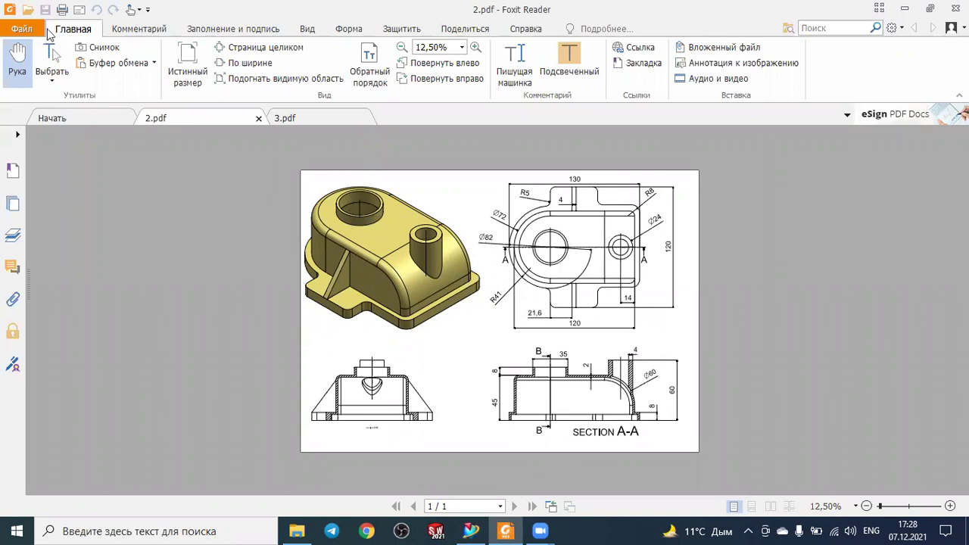
Step: Back in NX, create Sketch (16) on the large cylindrical boss's top face
key(alt+Tab)
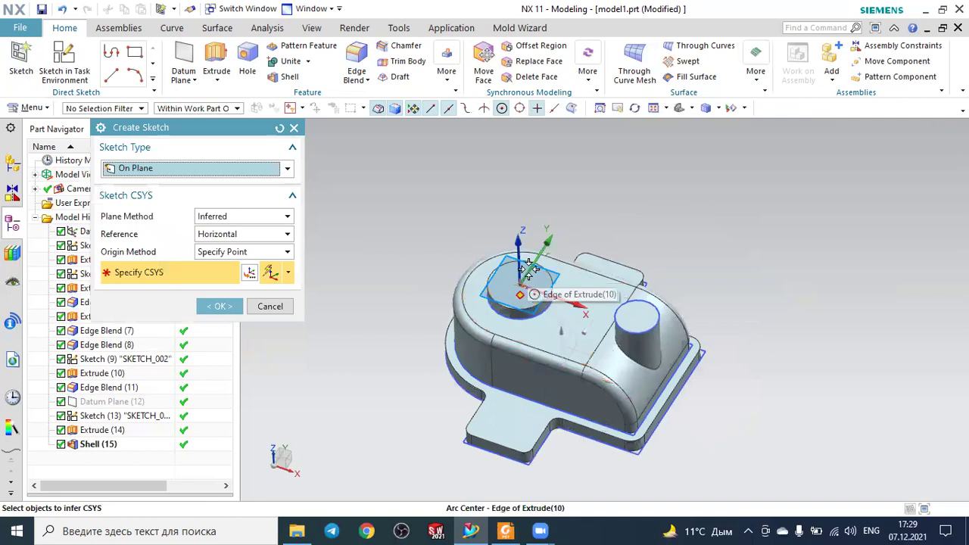
scroll(500, 276, up, 2)
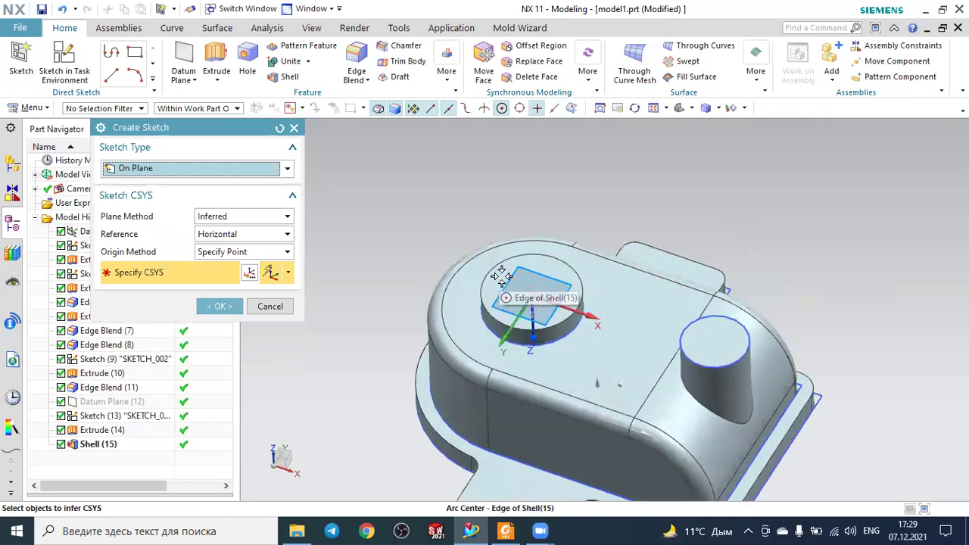
scroll(500, 276, up, 1)
click(510, 273)
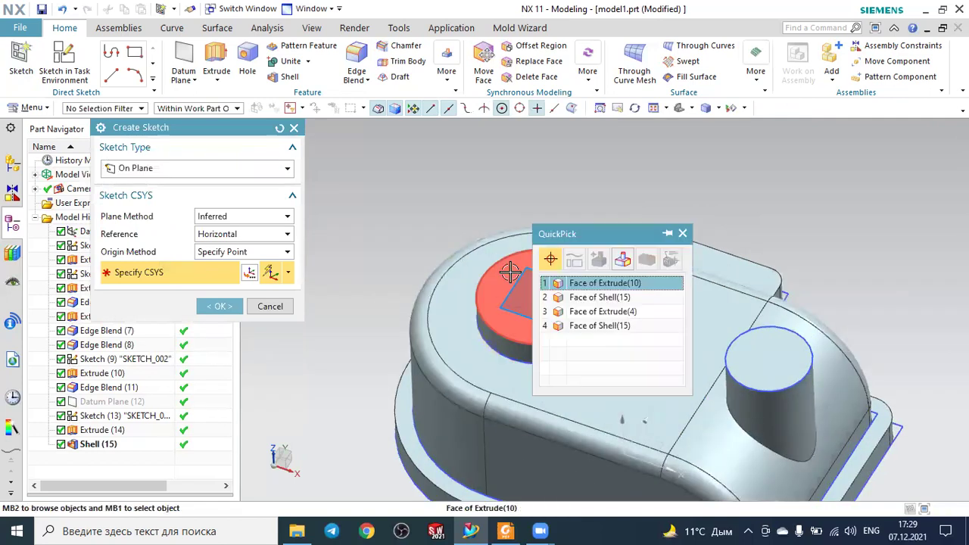
click(593, 282)
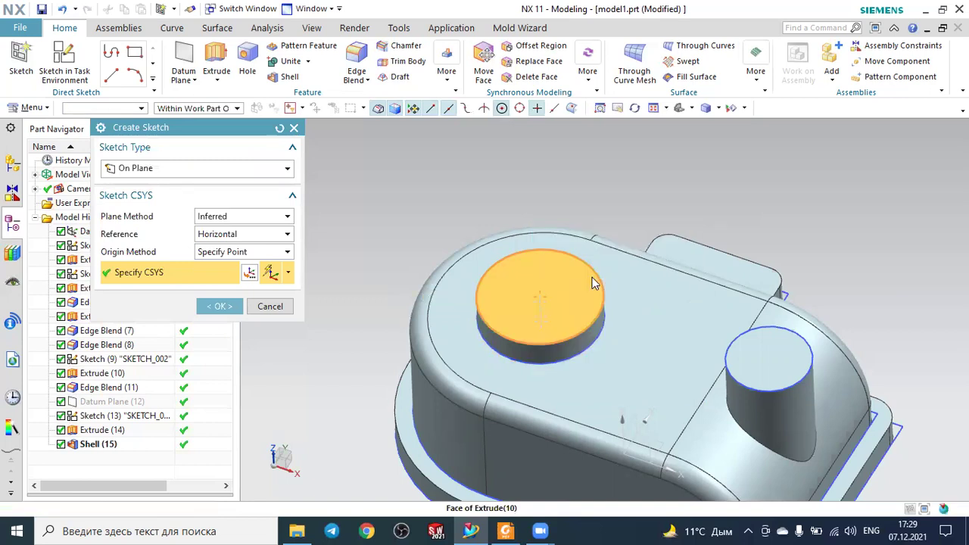
click(220, 306)
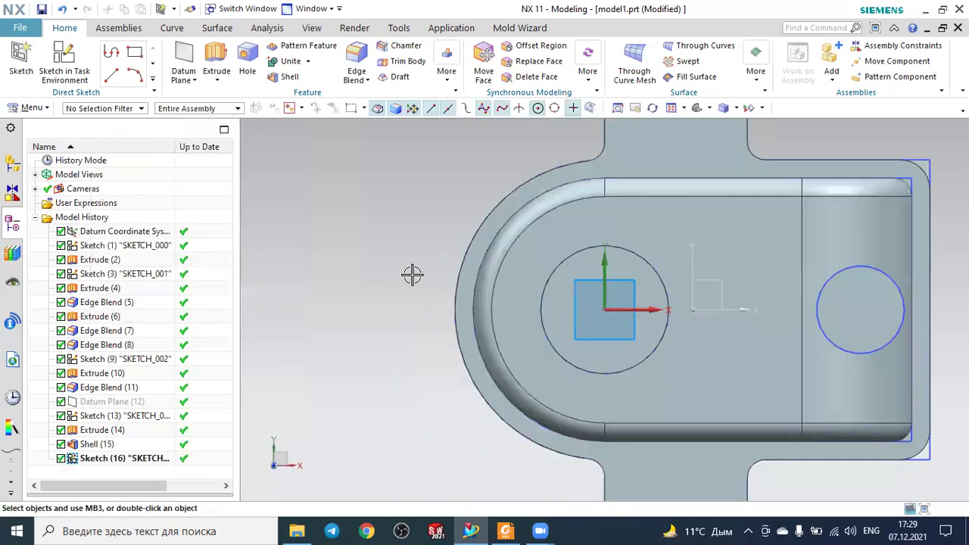
scroll(742, 292, up, 2)
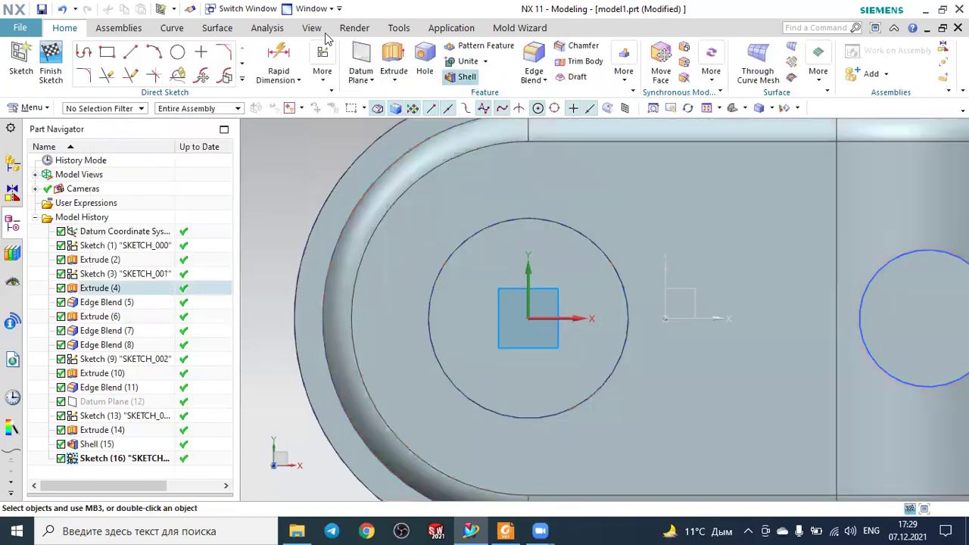
Step: Offset the boss's top edge circle 2 mm inward to add a concentric inner circle
click(242, 81)
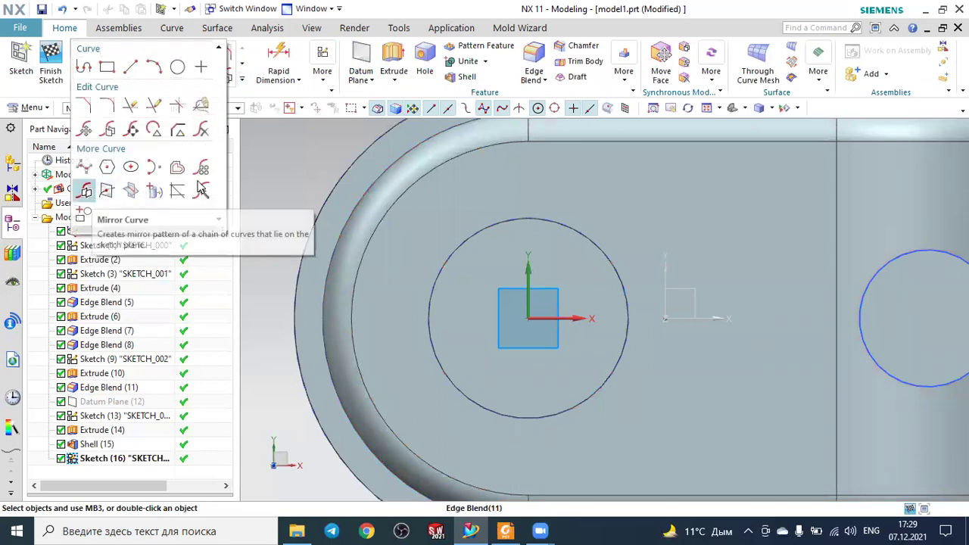
click(177, 167)
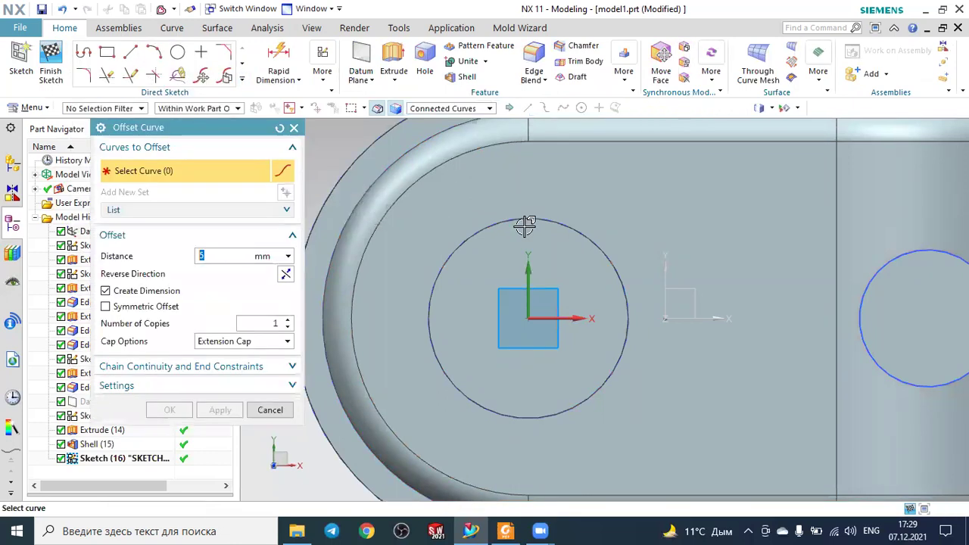
click(513, 218)
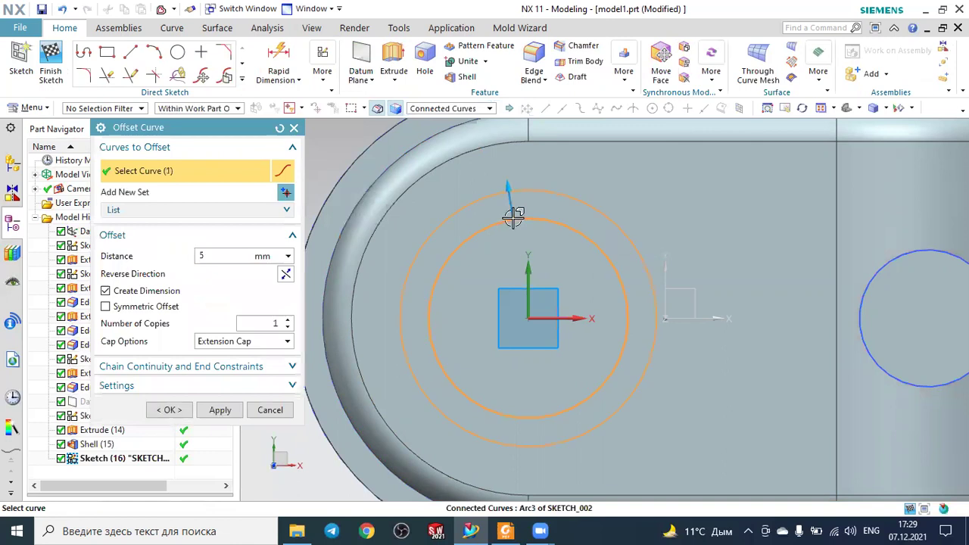
double_click(507, 175)
text(2)
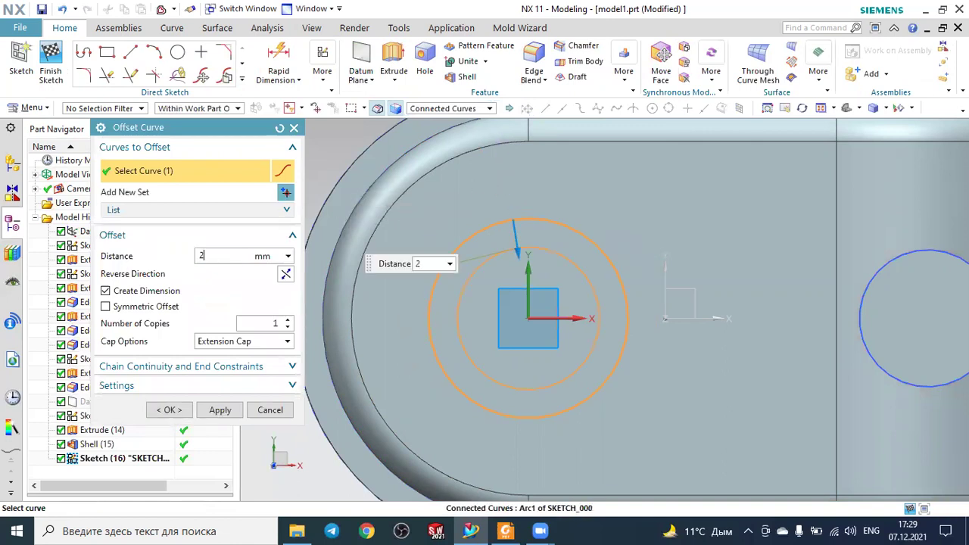
key(Return)
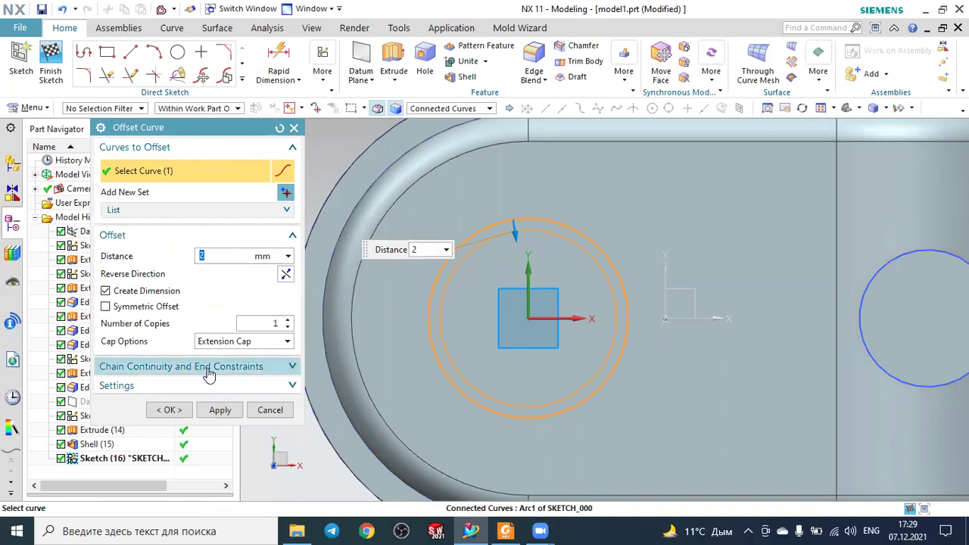
click(169, 410)
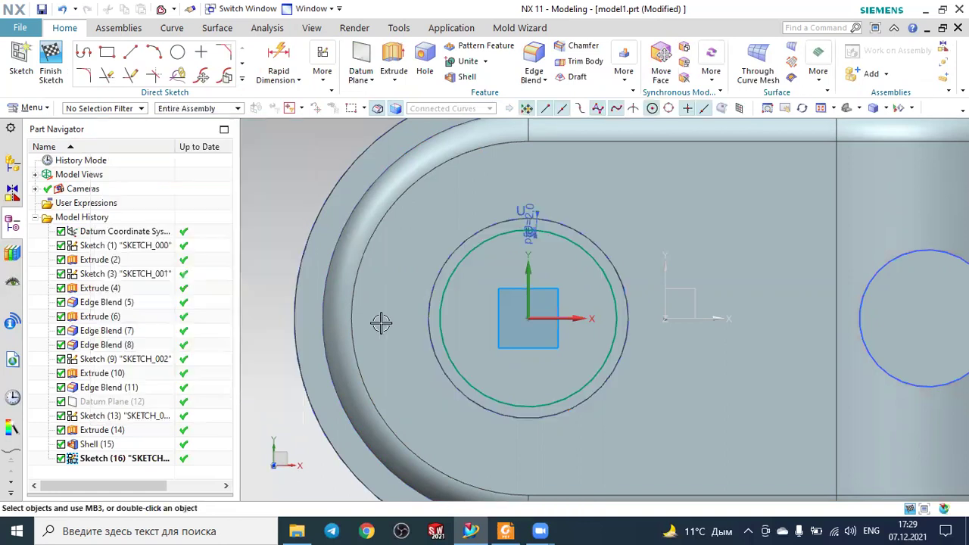
scroll(381, 400, down, 3)
middle_drag(335, 318, 335, 288)
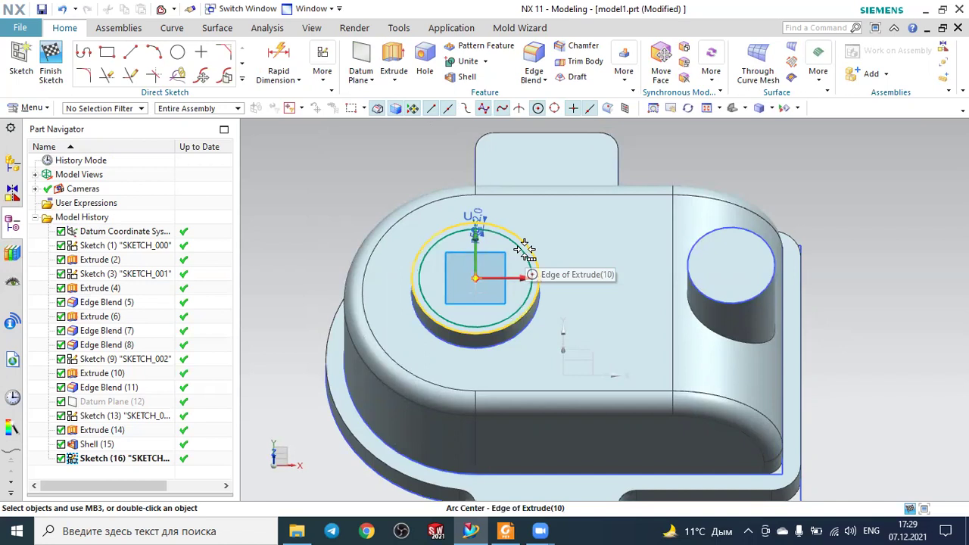
scroll(500, 203, up, 2)
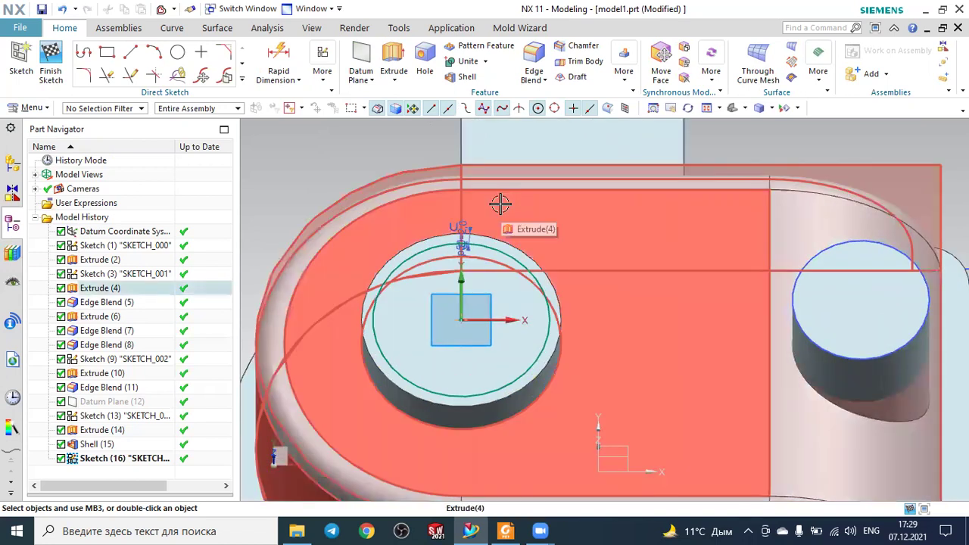
scroll(649, 250, down, 3)
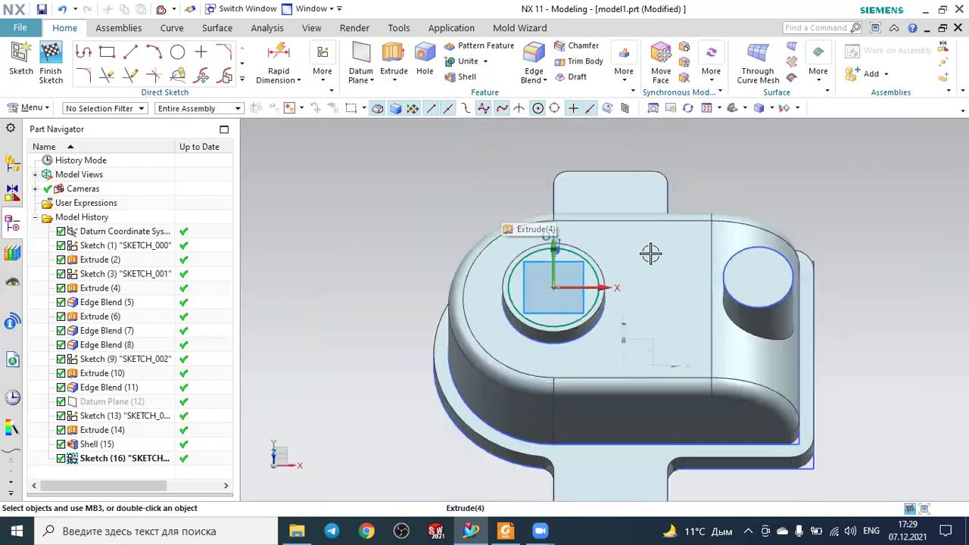
scroll(519, 246, up, 2)
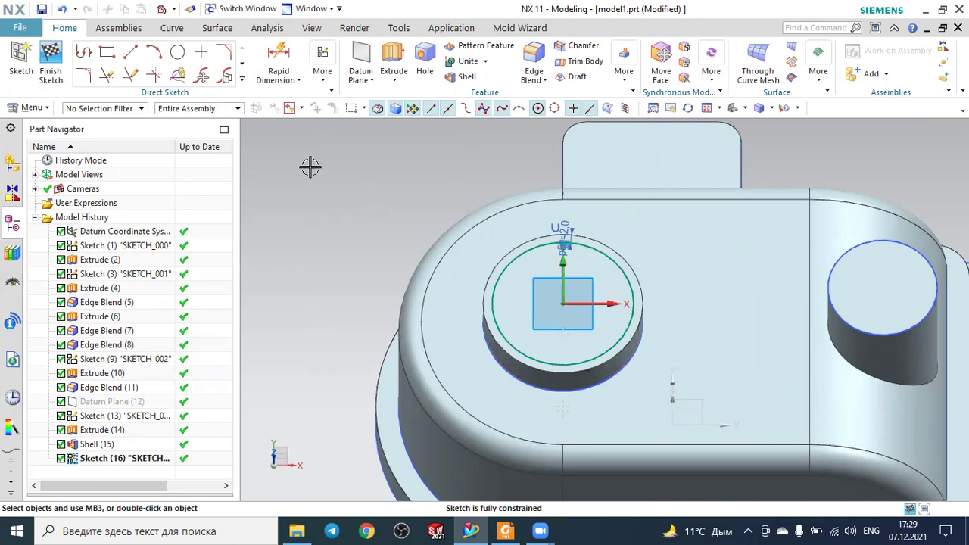
Step: Extrude the inner offset circle 32 mm downward with Subtract to cut through the boss
click(397, 57)
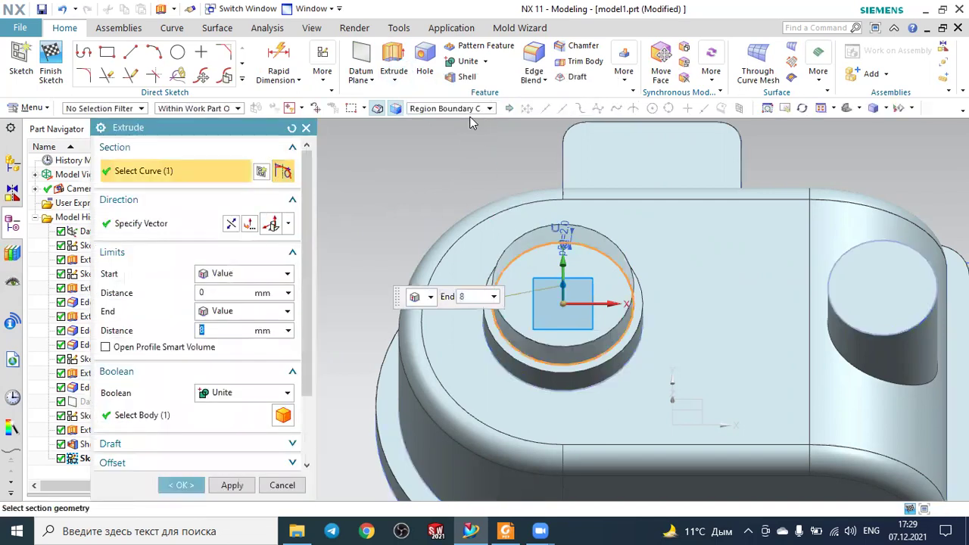
scroll(560, 227, down, 3)
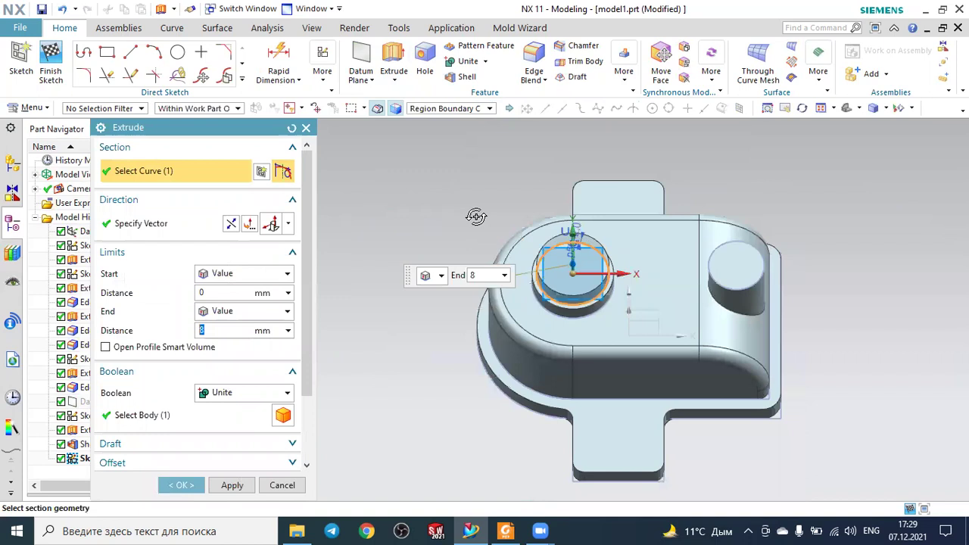
middle_drag(476, 217, 568, 227)
drag(567, 227, 583, 355)
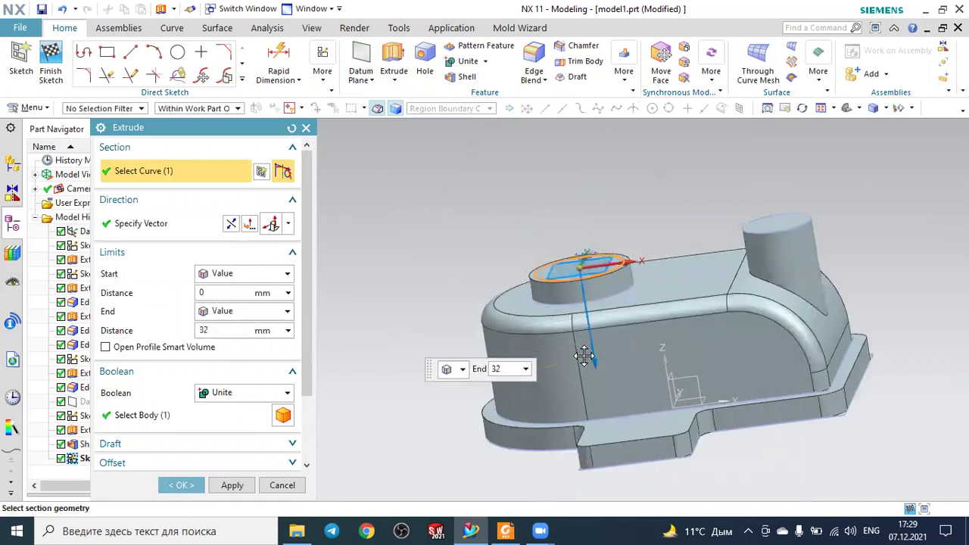
click(231, 393)
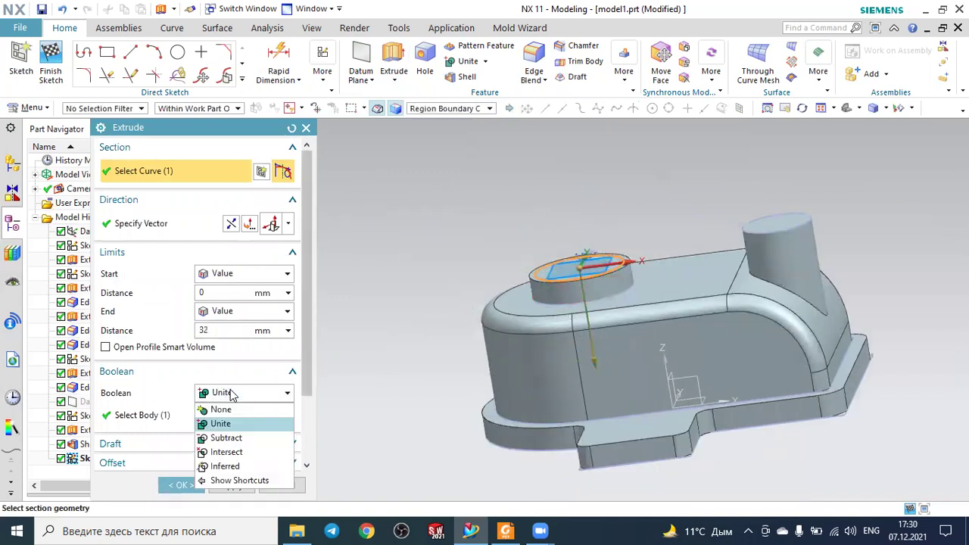
click(227, 438)
mouse_move(324, 379)
middle_down()
mouse_move(365, 310)
mouse_move(335, 361)
middle_up()
click(174, 486)
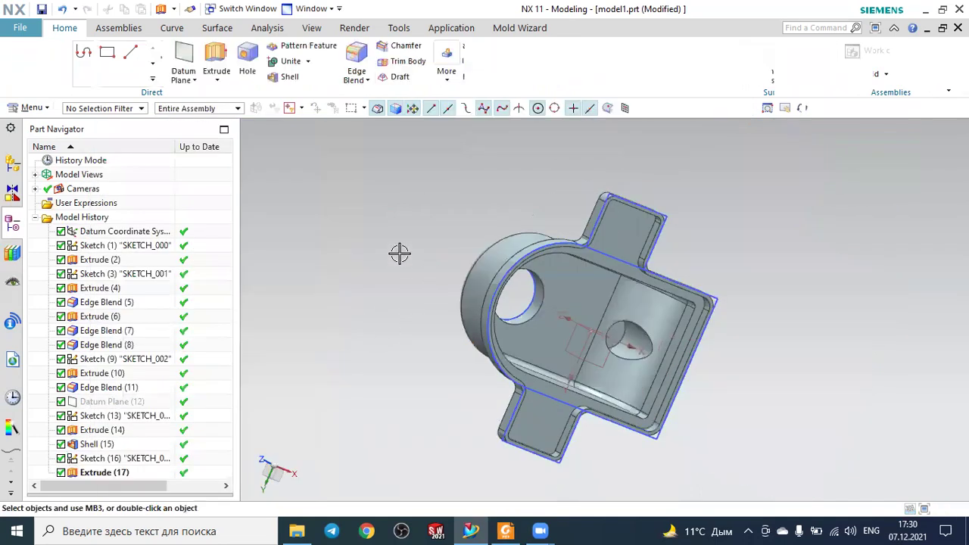
middle_drag(396, 244, 383, 318)
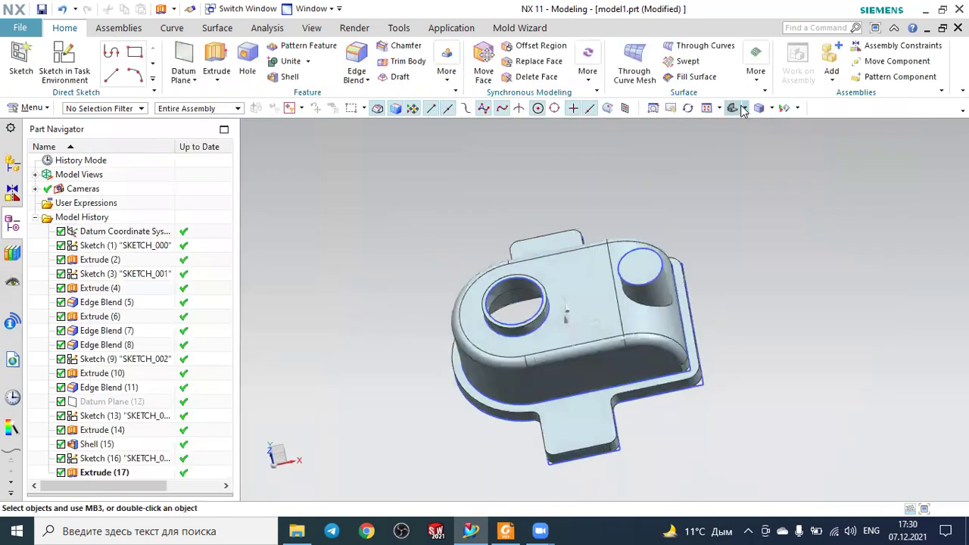
Step: Check the reference drawing in the PDF viewer, then return to the NX model
mouse_move(727, 151)
middle_down()
mouse_move(375, 204)
mouse_move(390, 225)
mouse_move(381, 232)
mouse_move(391, 233)
mouse_move(381, 223)
middle_up()
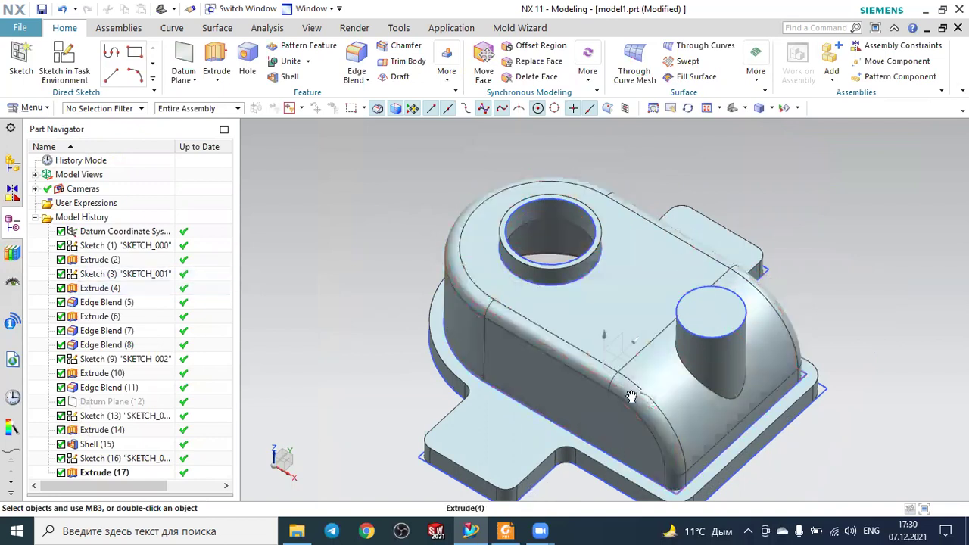
key(alt+Tab)
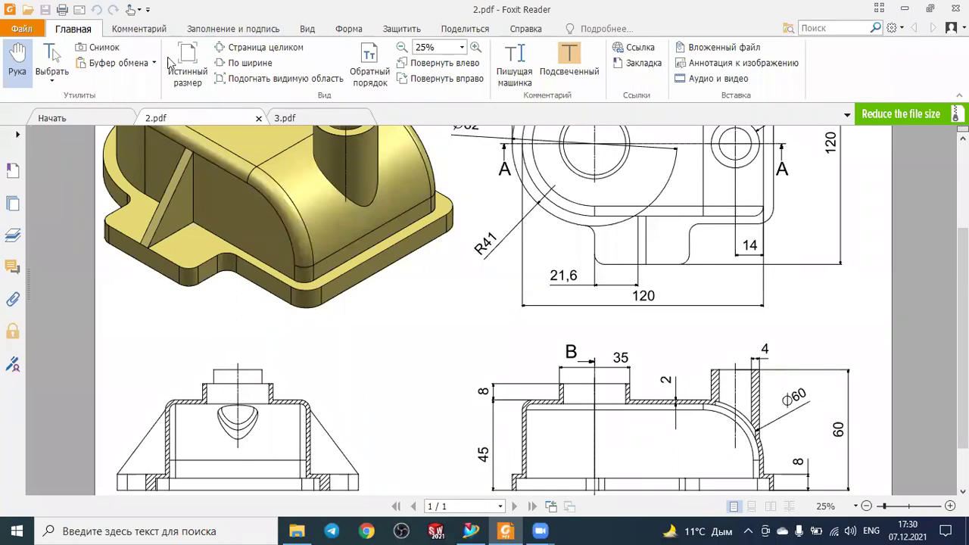
key(alt+Tab)
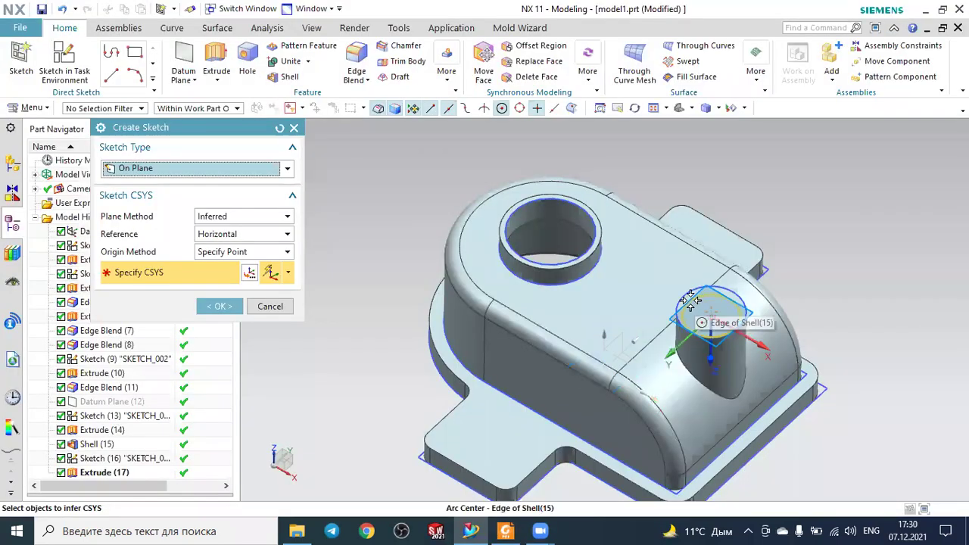
Step: On the Ø24 boss top sketch, offset the edge circle 4 mm inward
click(219, 305)
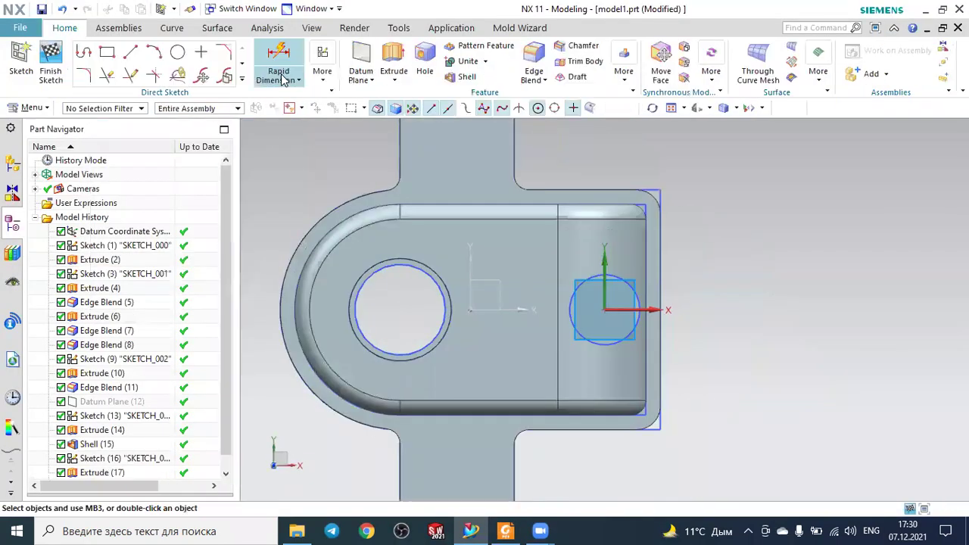
click(227, 80)
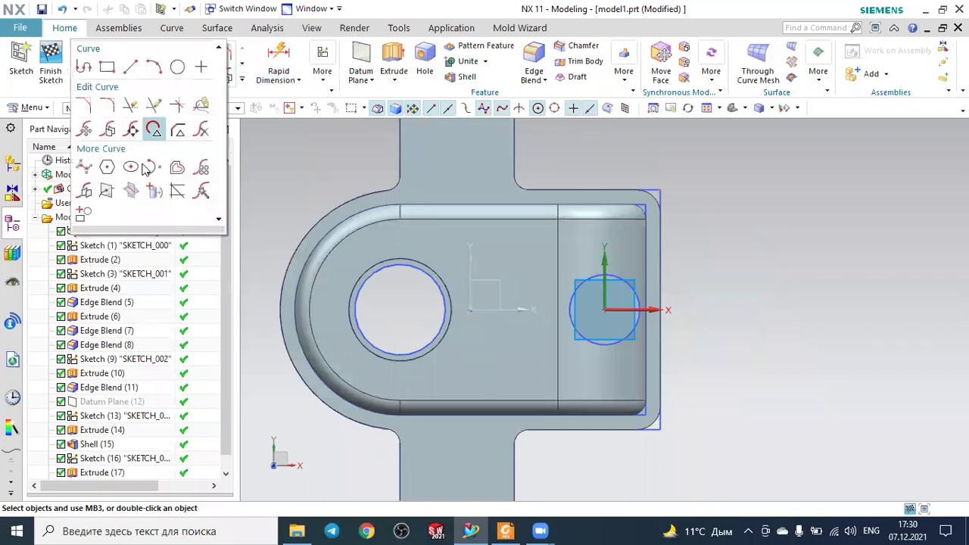
click(177, 183)
scroll(692, 305, up, 3)
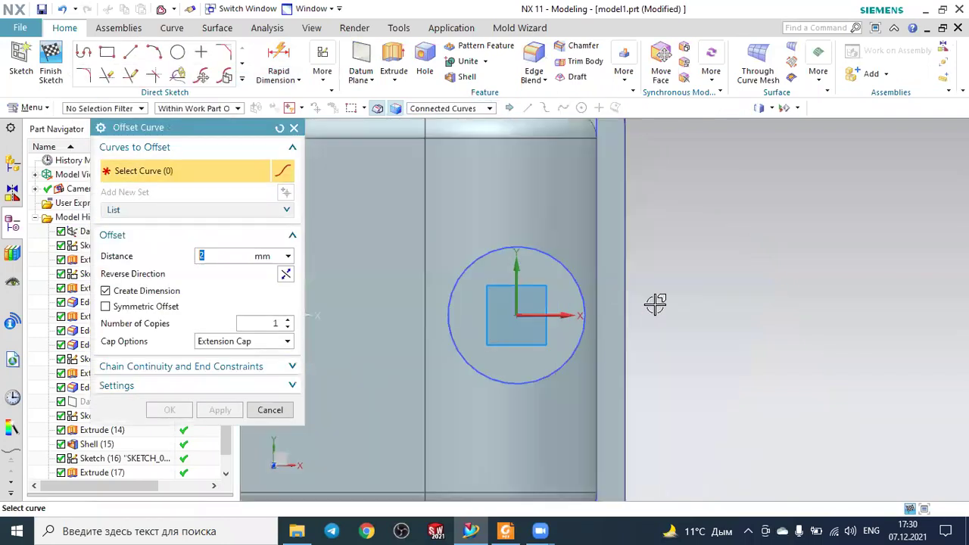
click(579, 278)
double_click(591, 273)
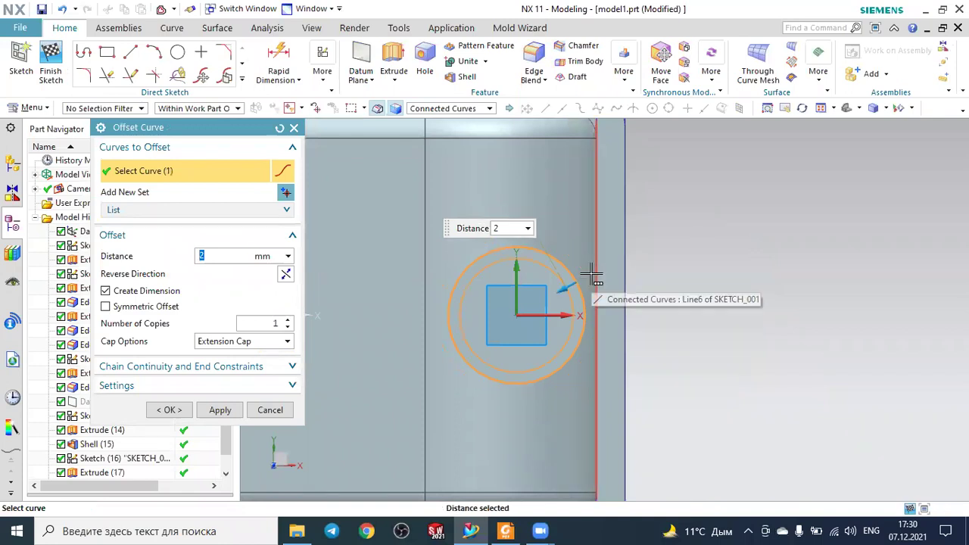
text(4)
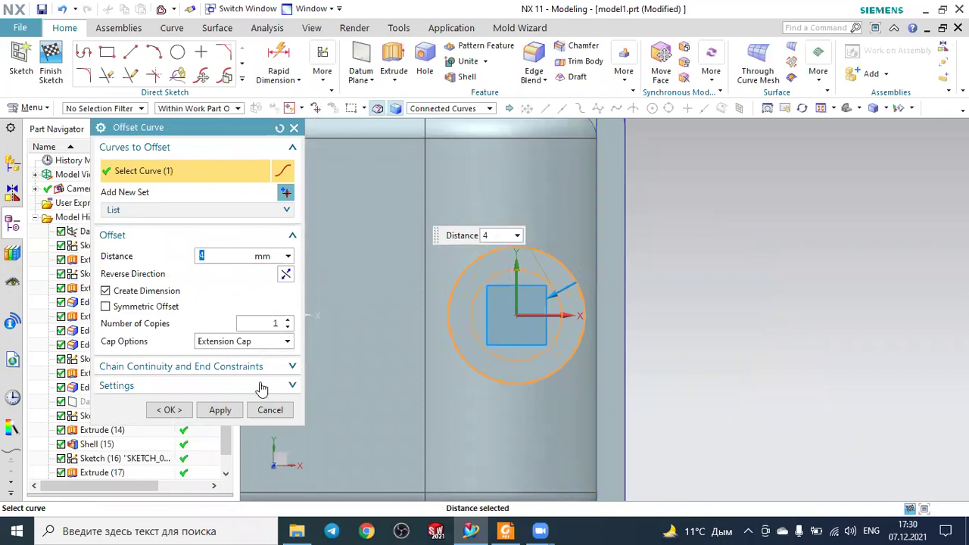
click(168, 409)
scroll(714, 288, down, 3)
middle_drag(714, 287, 735, 238)
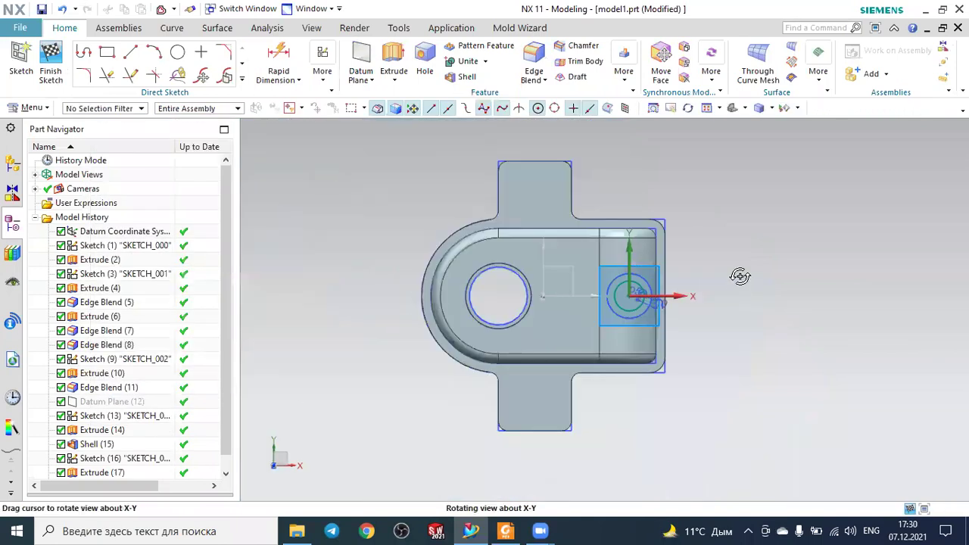
Step: Finish the sketch and extrude the inner circle 45 mm deep as a Subtract cut
click(51, 61)
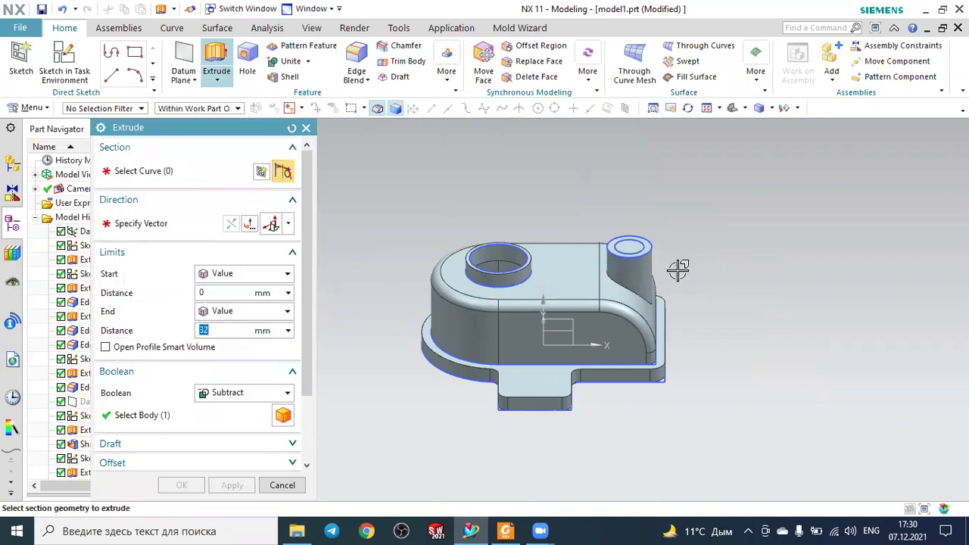
scroll(677, 270, up, 5)
click(545, 197)
scroll(643, 190, down, 3)
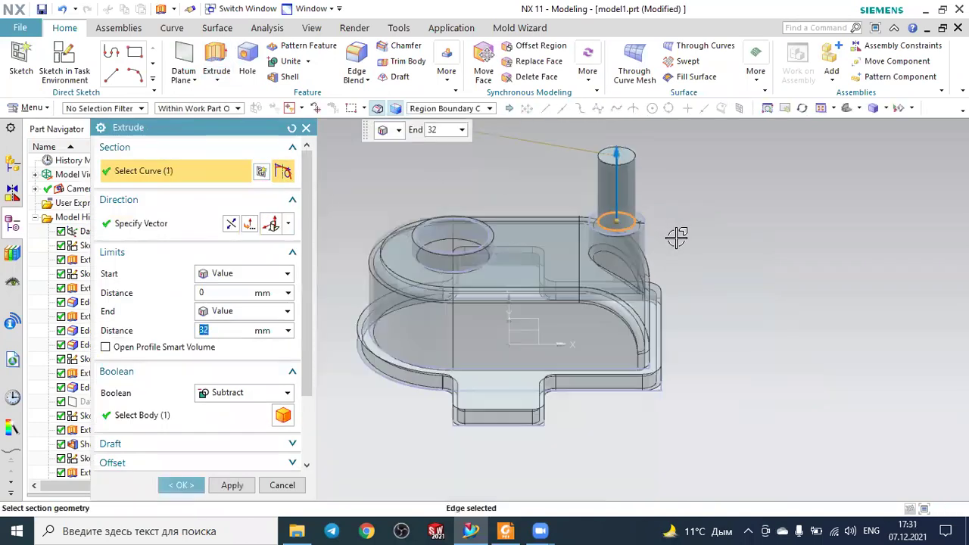
scroll(645, 191, down, 2)
mouse_move(645, 190)
middle_down()
mouse_move(742, 313)
mouse_move(742, 283)
mouse_move(644, 258)
middle_up()
drag(641, 265, 642, 282)
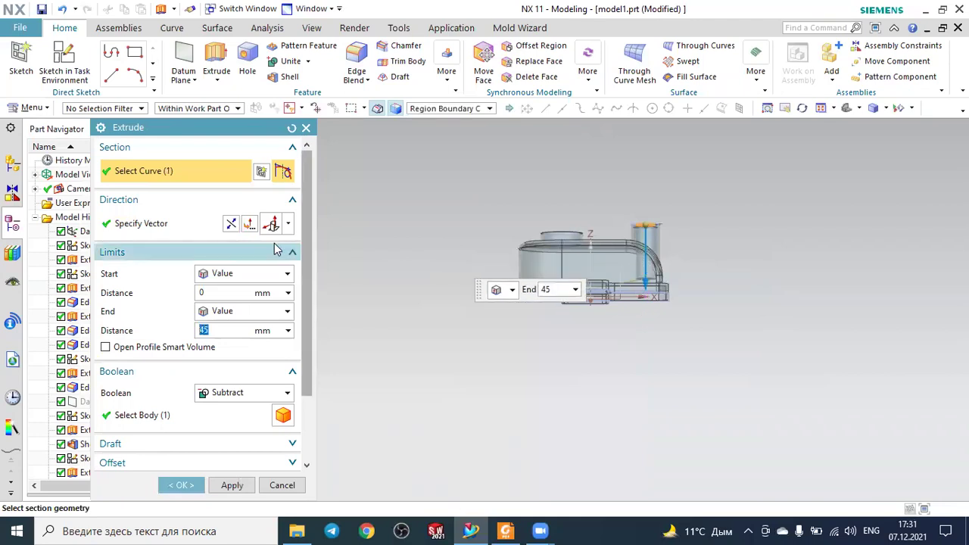
click(189, 486)
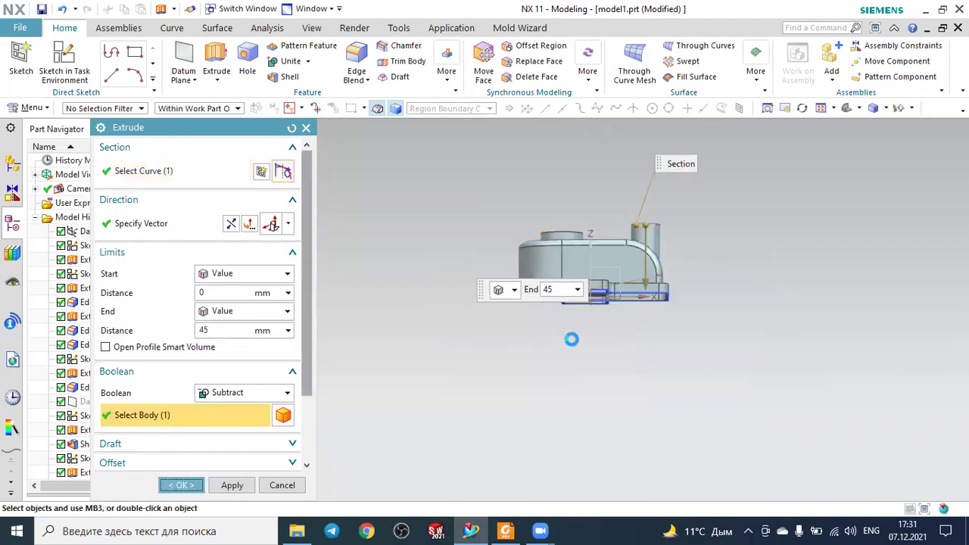
click(732, 107)
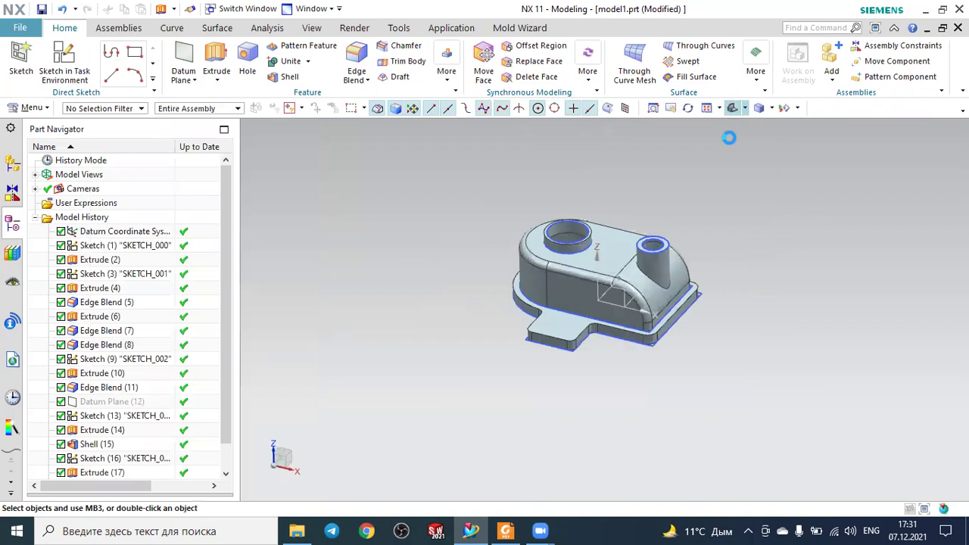
middle_drag(750, 189, 768, 211)
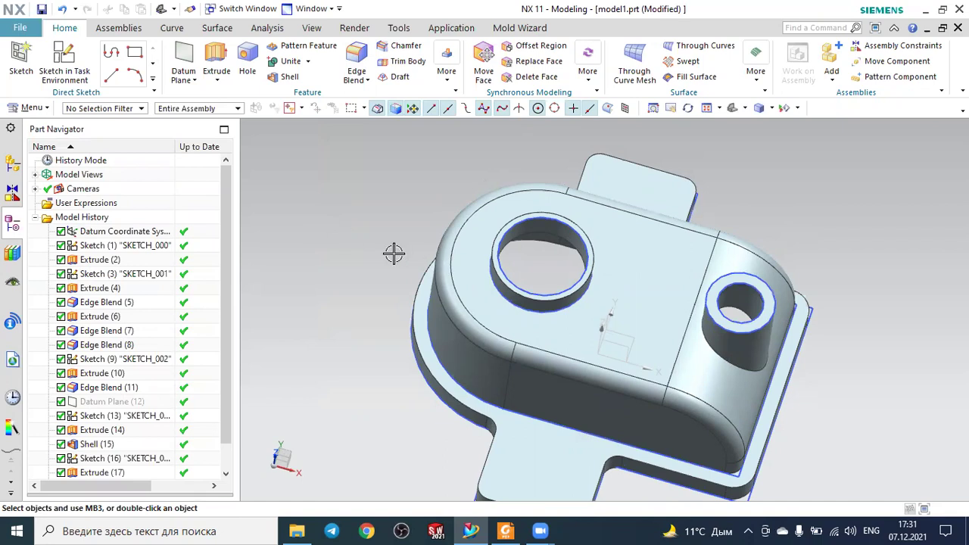
scroll(394, 253, down, 1)
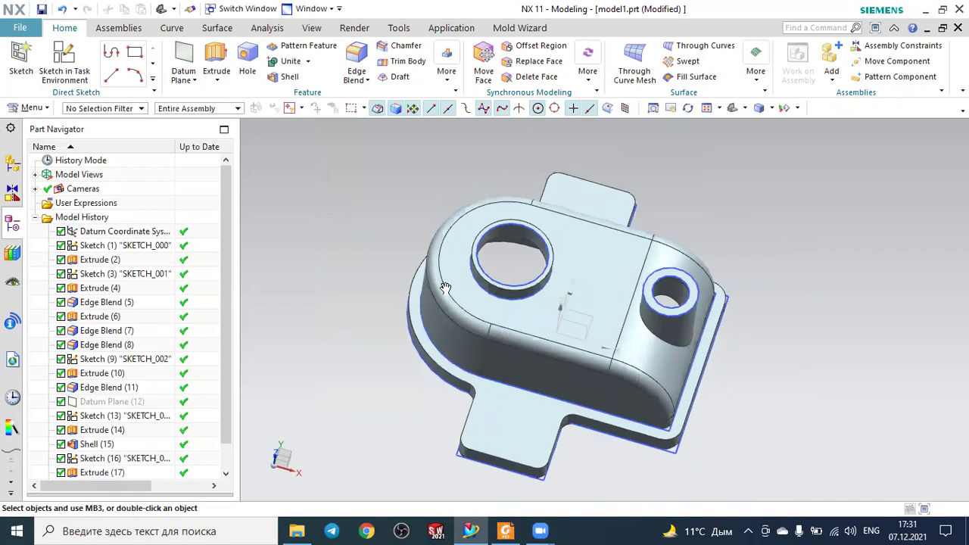
key(alt+Tab)
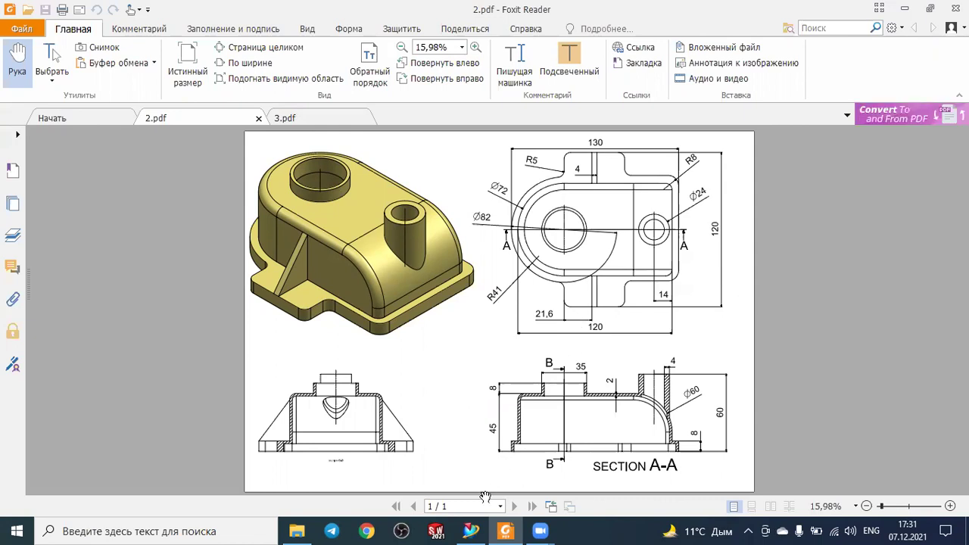
key(alt+Tab)
middle_drag(584, 389, 589, 394)
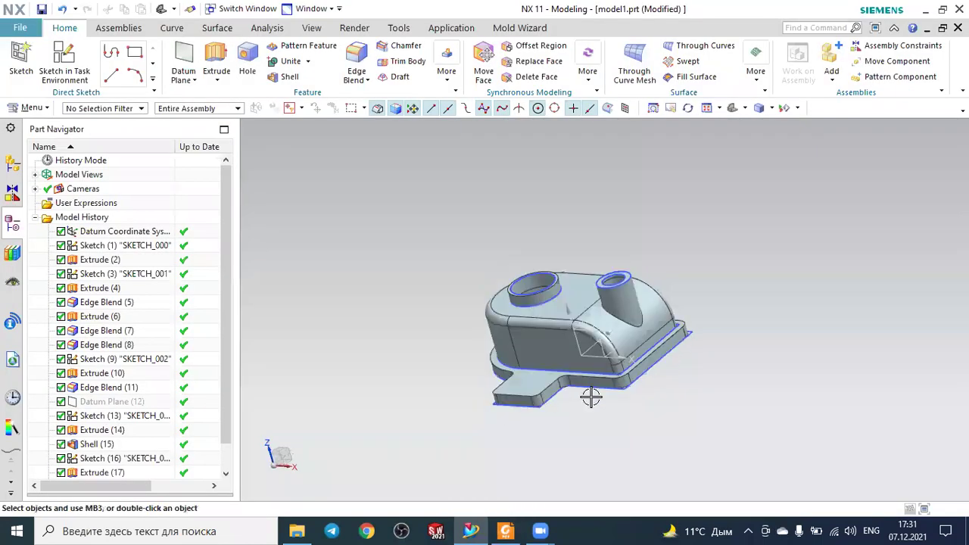
scroll(564, 391, down, 1)
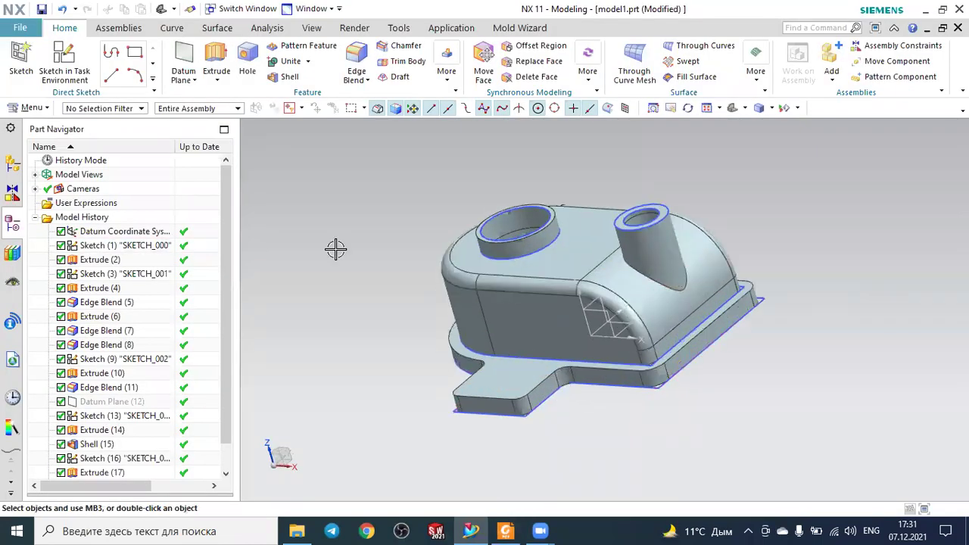
Step: Create a Bisector datum plane between the front tab's two side faces
click(188, 54)
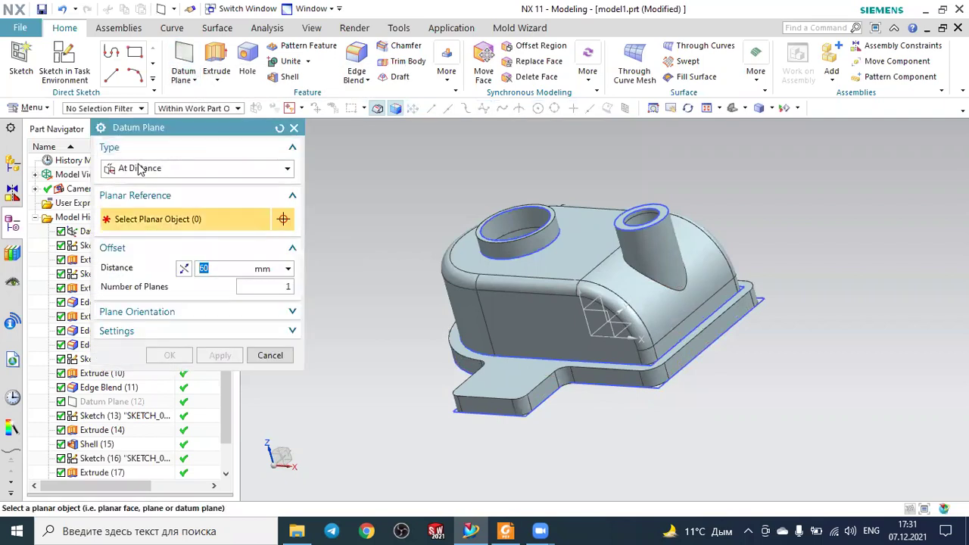
click(138, 168)
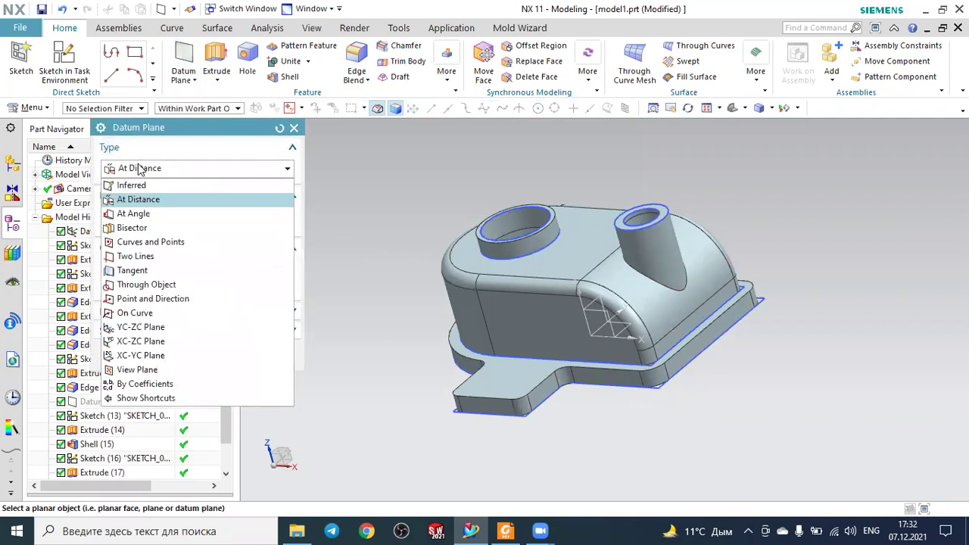
click(121, 228)
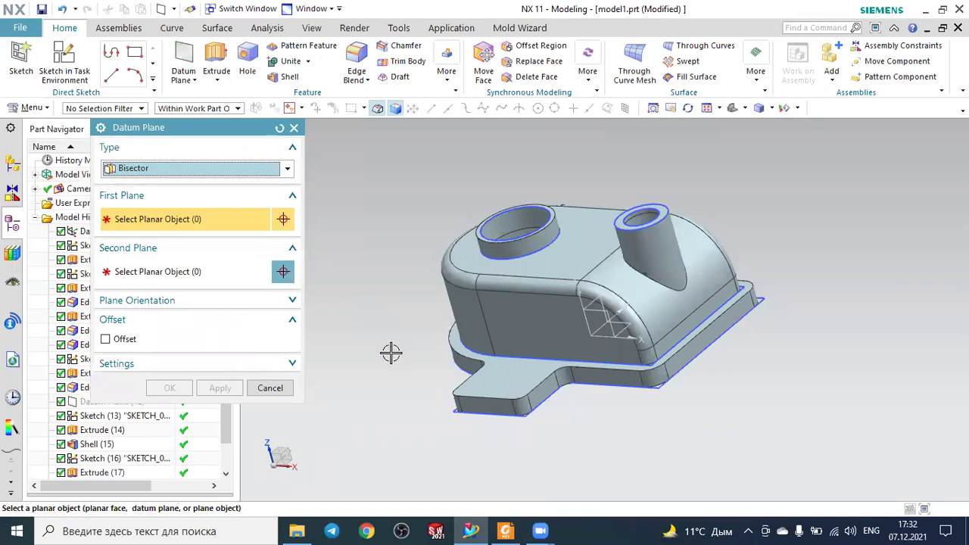
middle_drag(391, 353, 405, 367)
scroll(575, 405, up, 3)
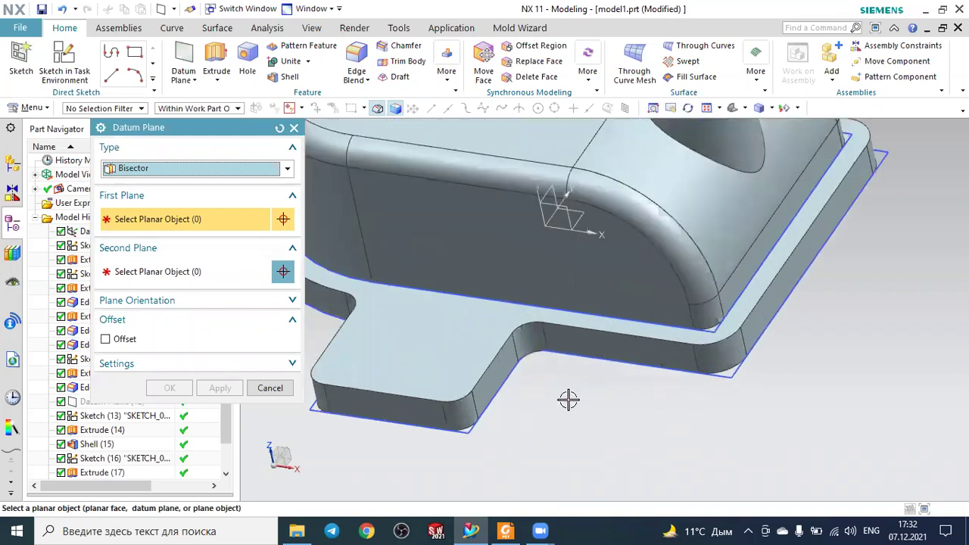
click(502, 366)
scroll(568, 392, down, 2)
scroll(576, 396, down, 2)
mouse_move(575, 395)
middle_down()
mouse_move(621, 392)
mouse_move(516, 357)
middle_up()
click(517, 358)
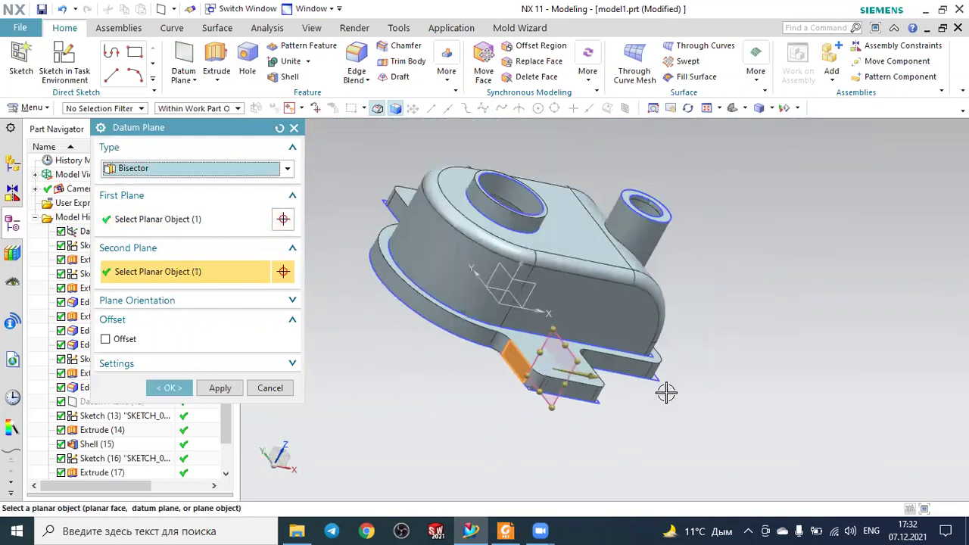
middle_drag(666, 392, 589, 373)
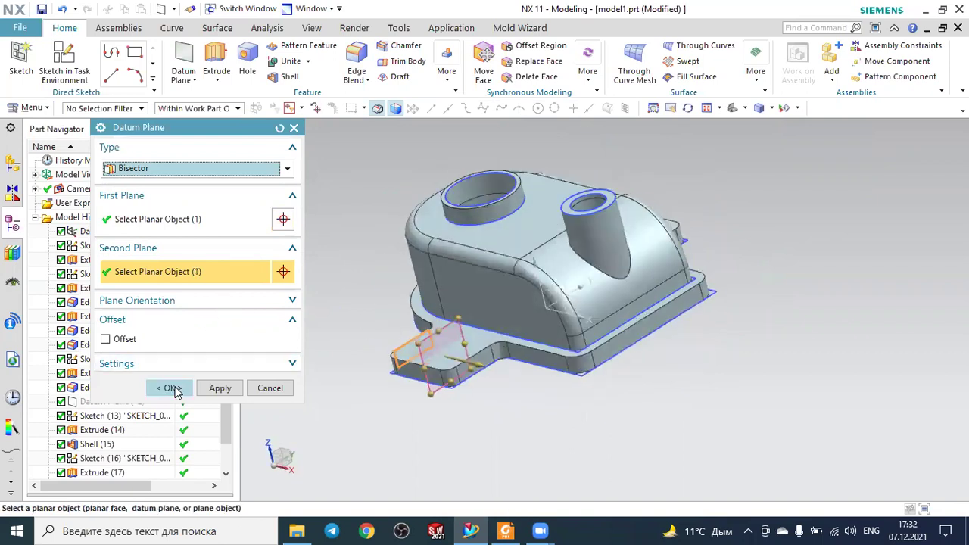
click(169, 387)
scroll(365, 320, up, 3)
Step: Start a new sketch on Datum Plane (20) and switch to the PDF drawing
middle_drag(324, 301, 360, 293)
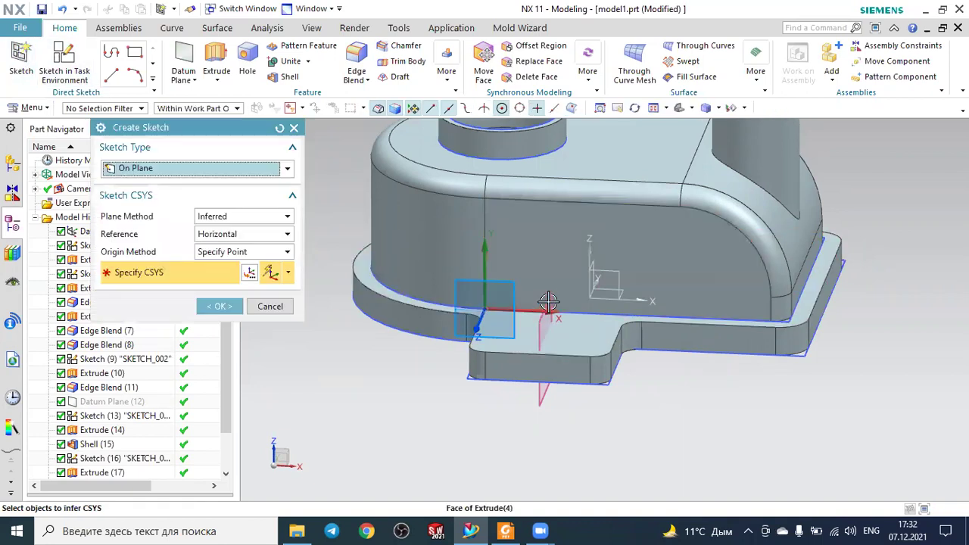
scroll(114, 455, down, 1)
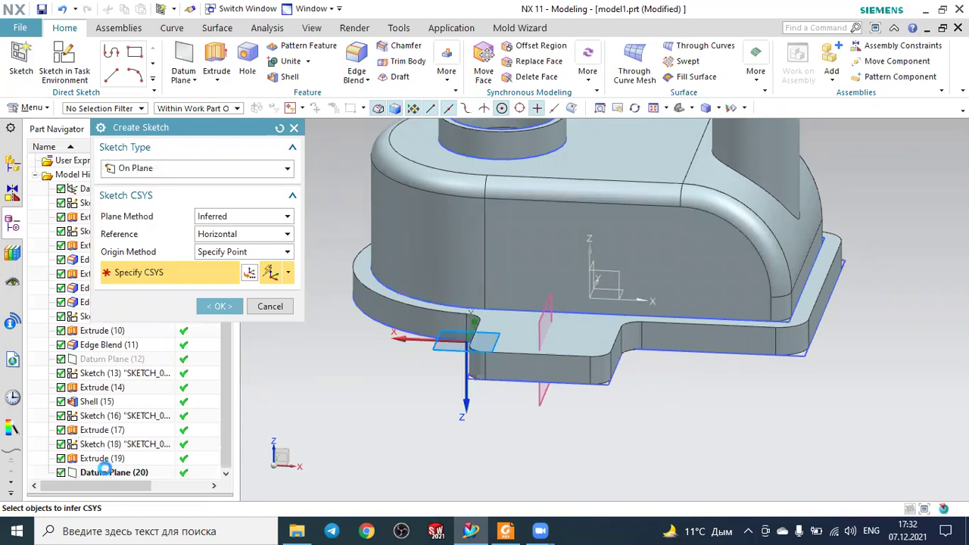
click(106, 471)
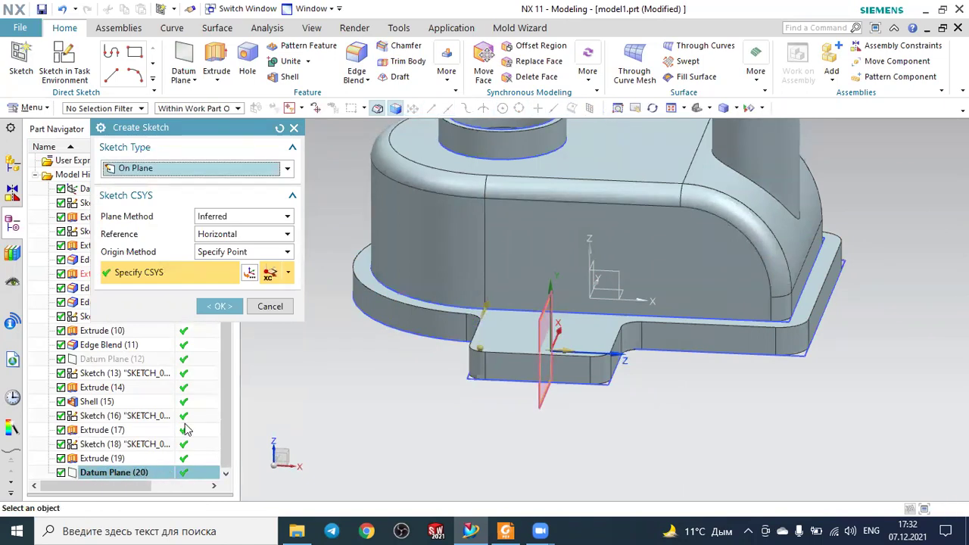
click(219, 306)
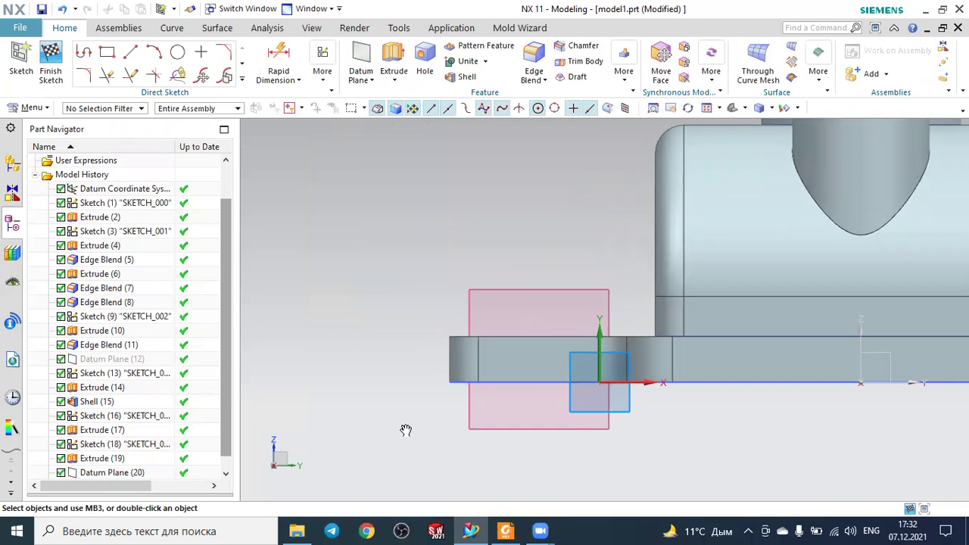
key(alt+Tab)
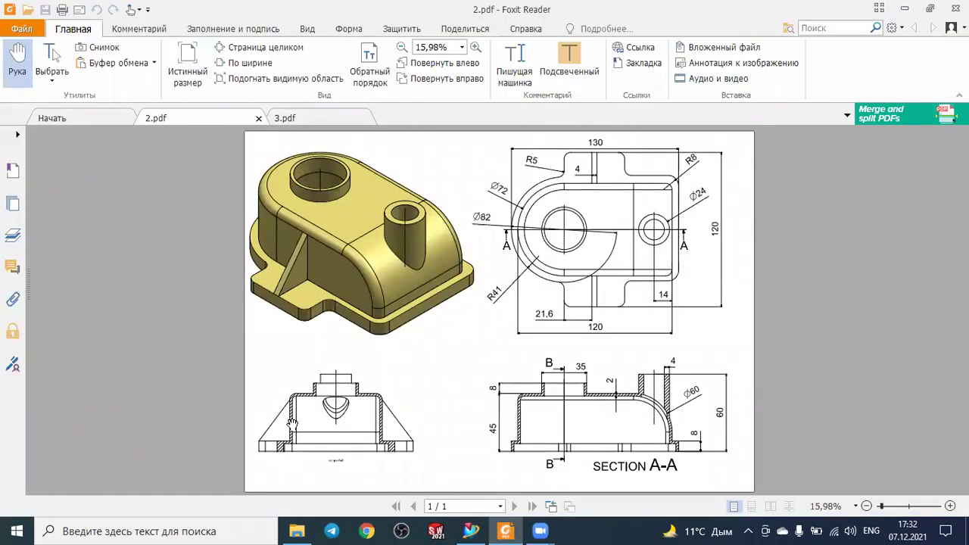
Step: Zoom into the lower section views of 2.pdf, then go back to NX
ctrl+scroll(292, 424, up, 3)
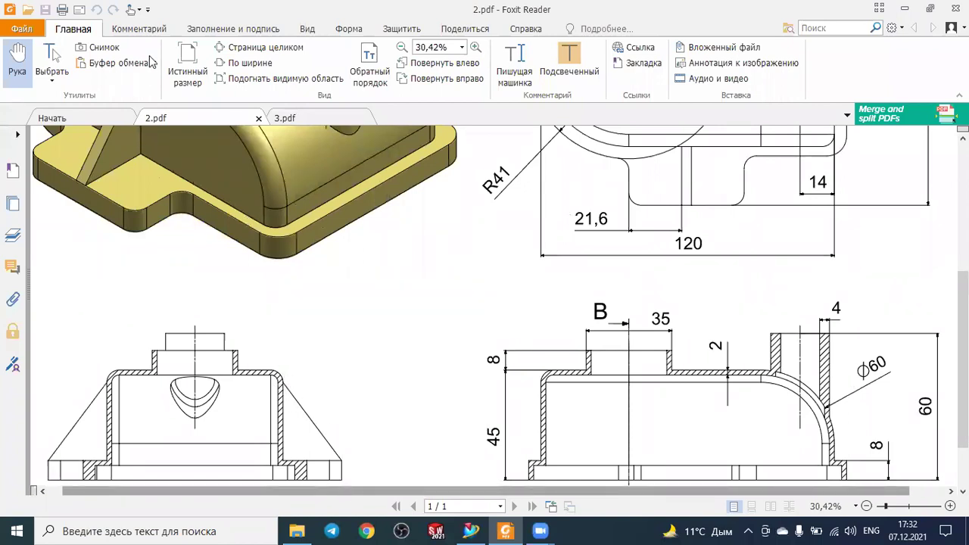
key(alt+Tab)
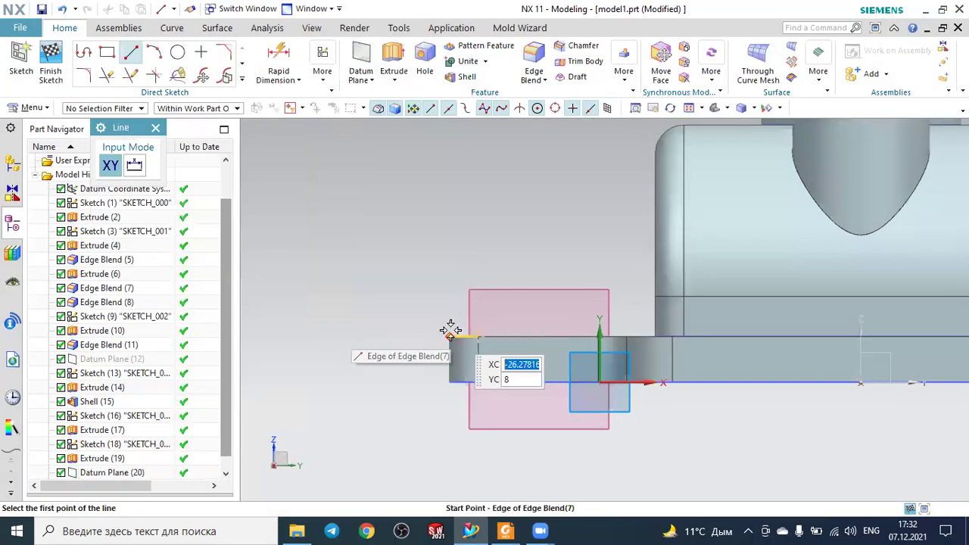
Step: Draw a trial line from the tab edge to the rounded edge, then undo it
click(451, 330)
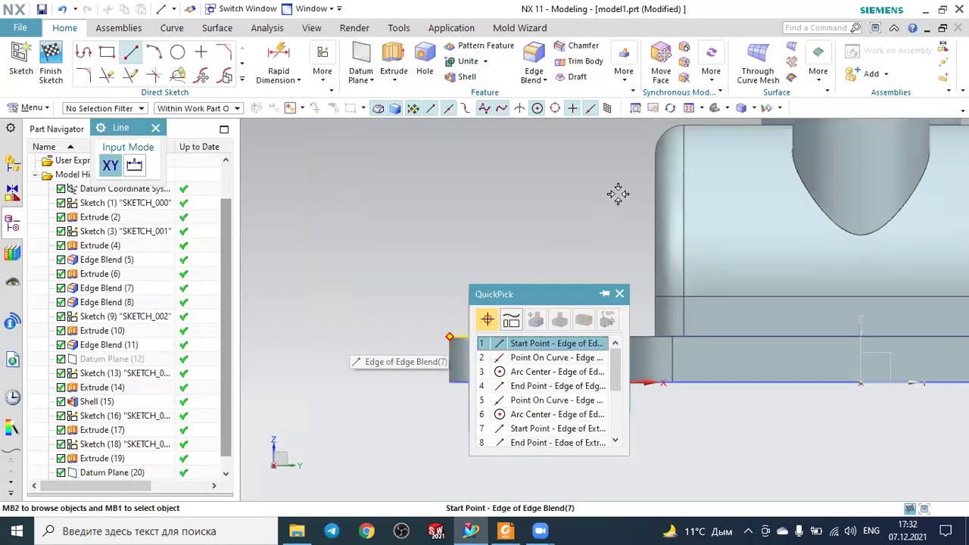
click(556, 343)
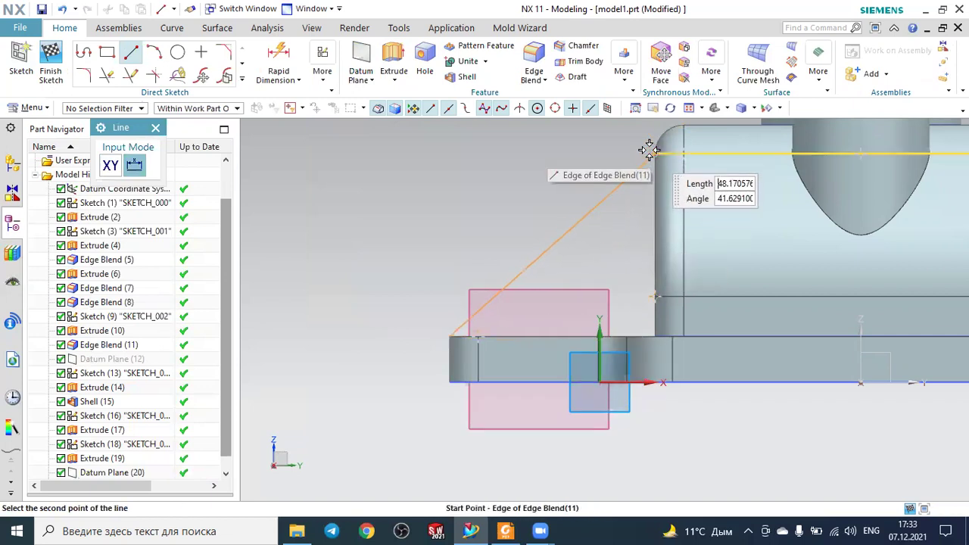
click(650, 149)
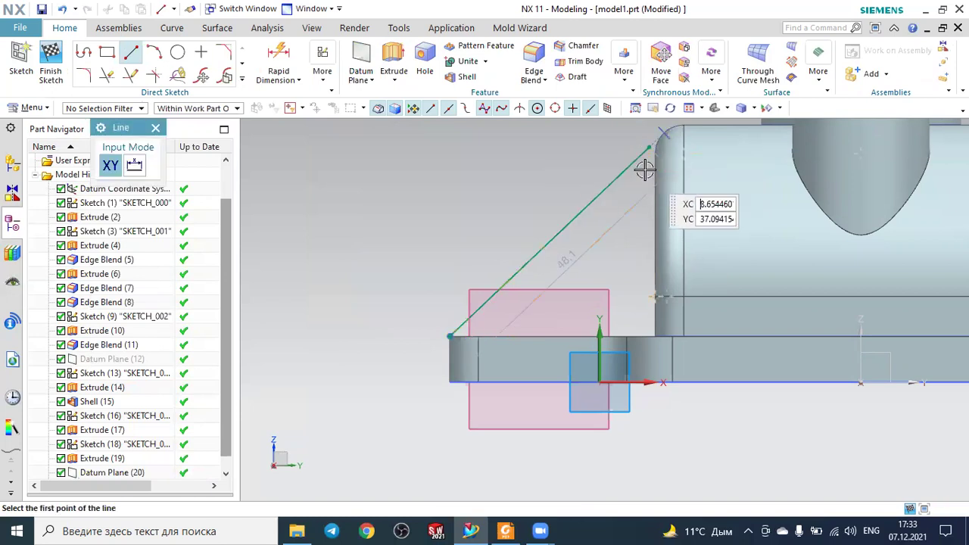
key(ctrl+z)
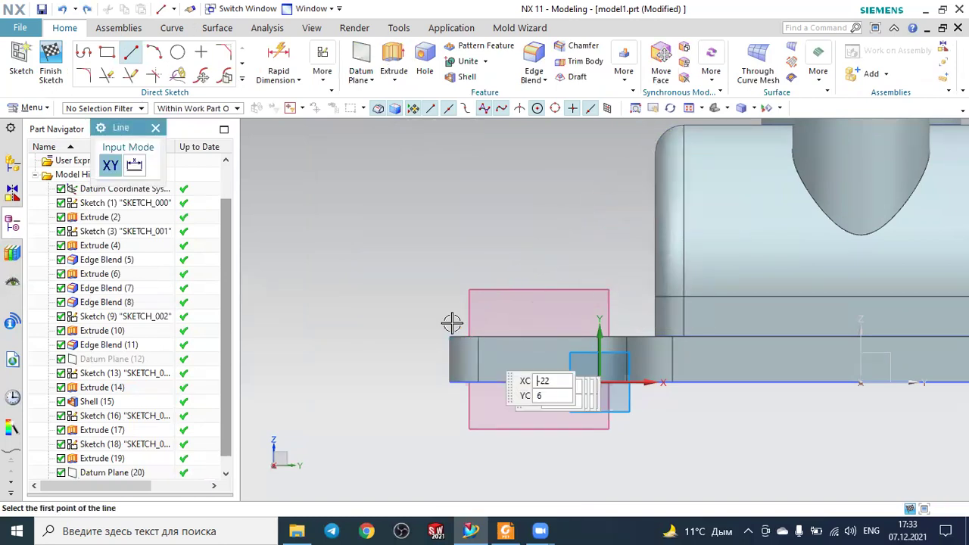
Step: Draw a line from the tab's top corner to Edge Blend (11)'s end point and finish the sketch
scroll(448, 330, up, 2)
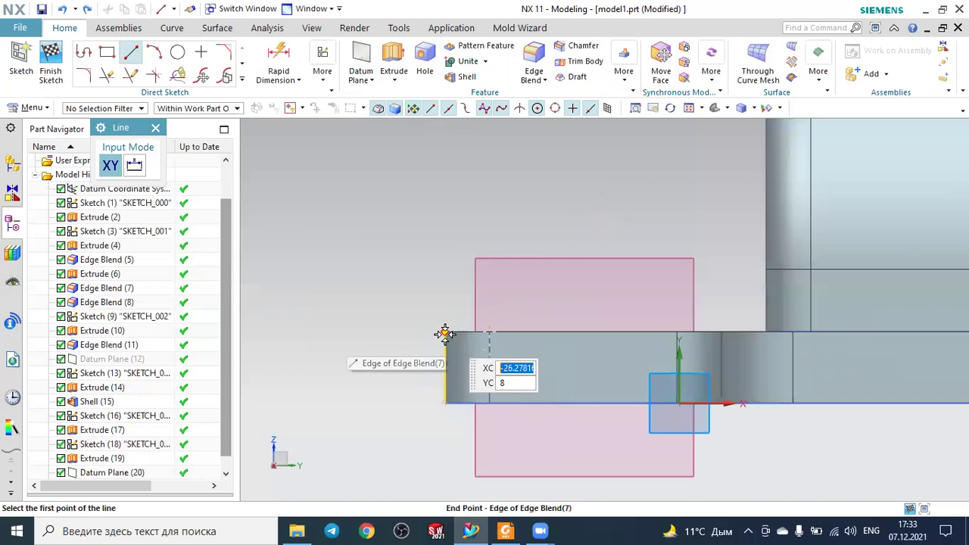
click(445, 331)
scroll(537, 291, down, 2)
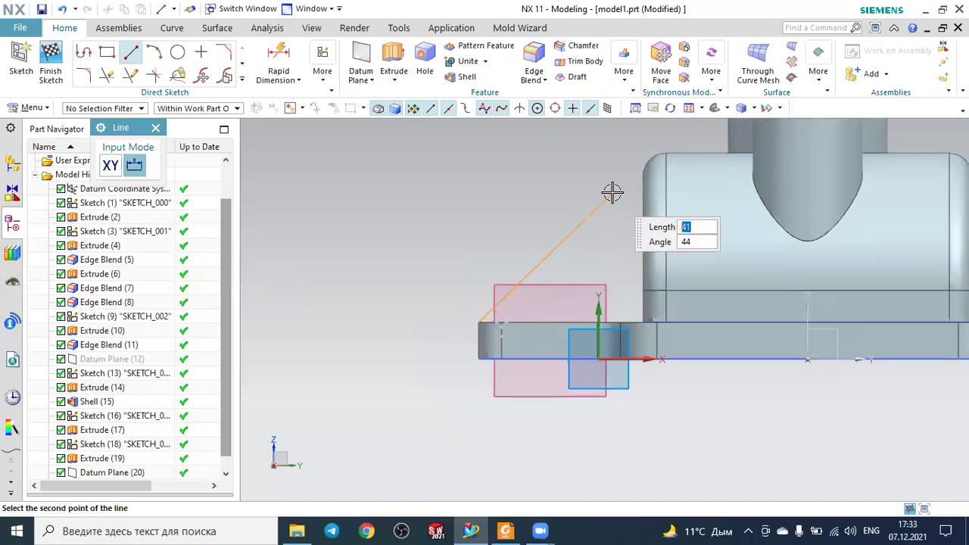
scroll(628, 185, up, 1)
scroll(643, 175, up, 2)
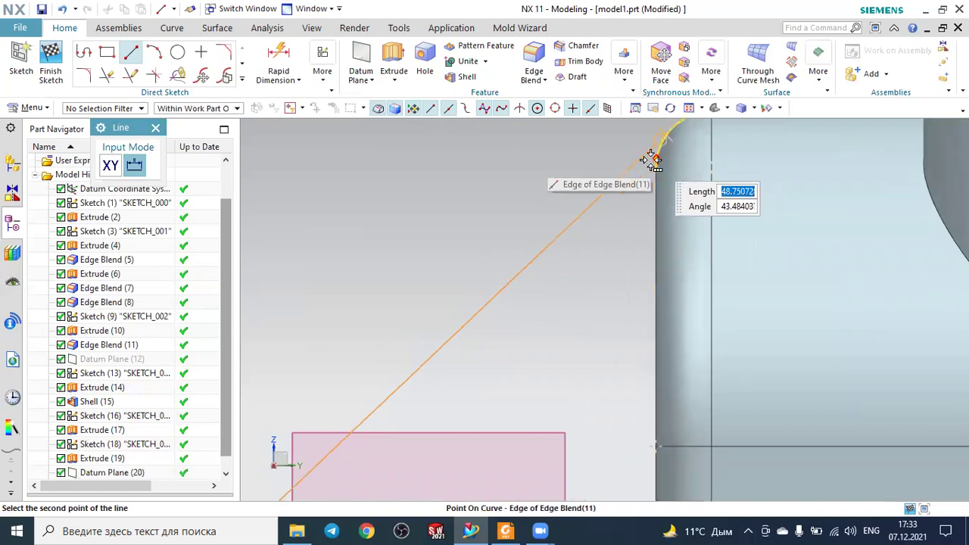
right_click(652, 161)
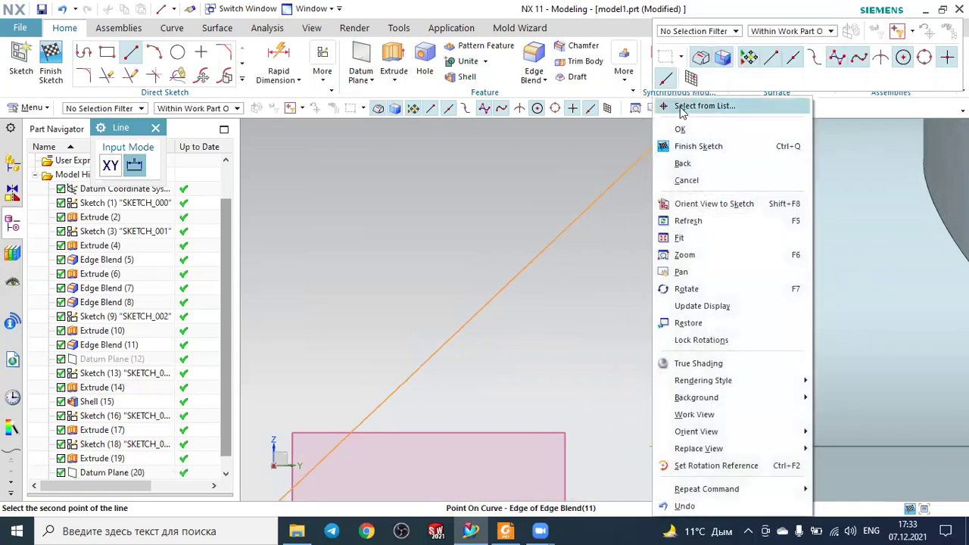
click(681, 107)
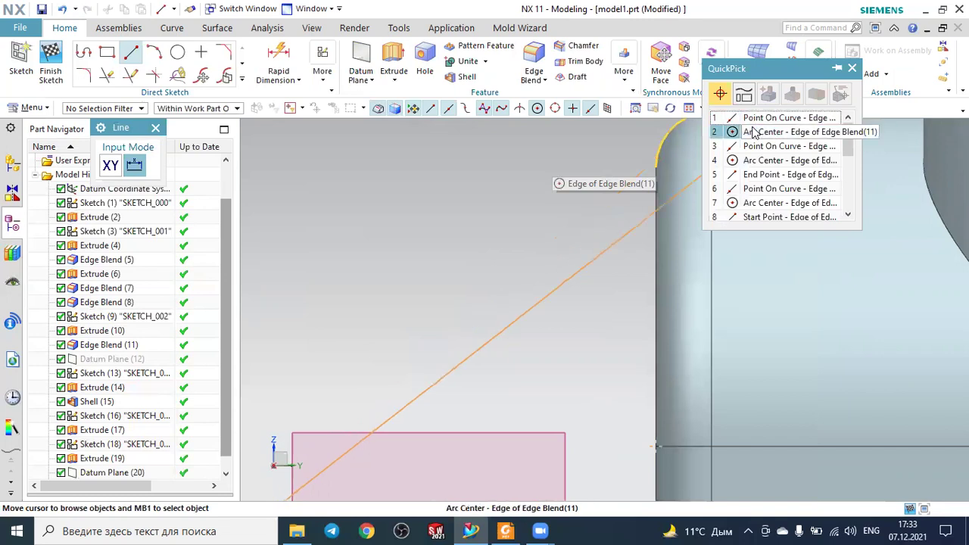
click(754, 180)
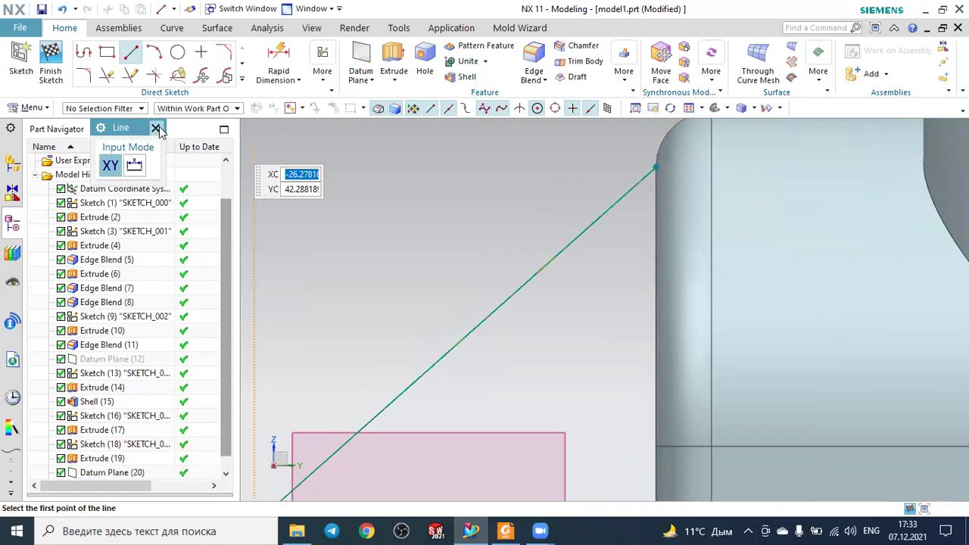
click(156, 129)
click(50, 65)
mouse_move(530, 188)
middle_down()
mouse_move(519, 212)
mouse_move(598, 212)
mouse_move(558, 225)
mouse_move(519, 212)
mouse_move(525, 218)
middle_up()
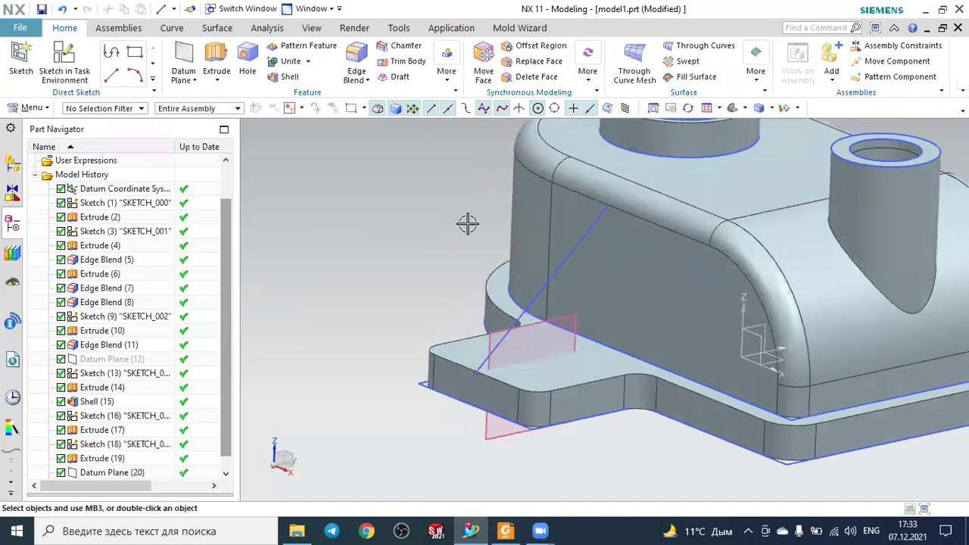
Step: Start a Rib on the part with the diagonal sketch line as its section curve
click(446, 89)
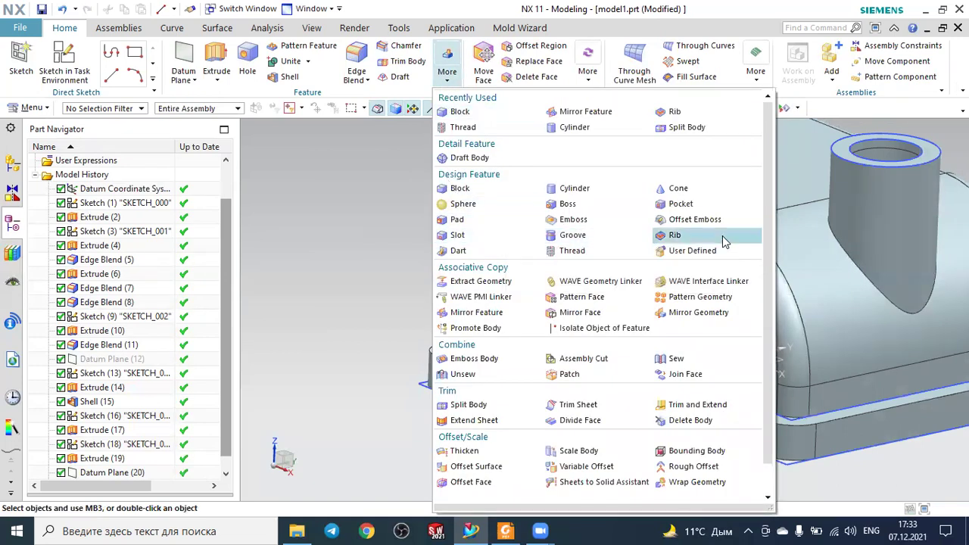
click(669, 236)
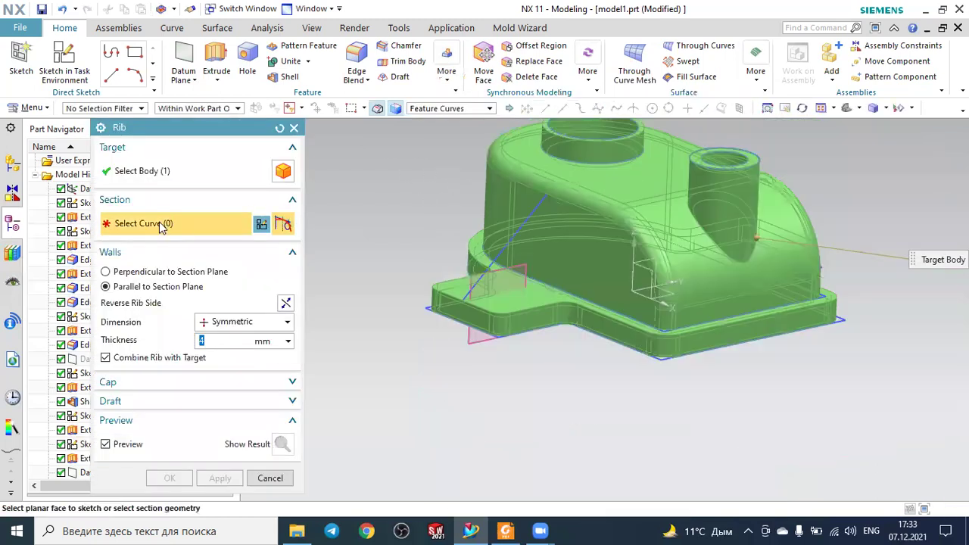
click(178, 176)
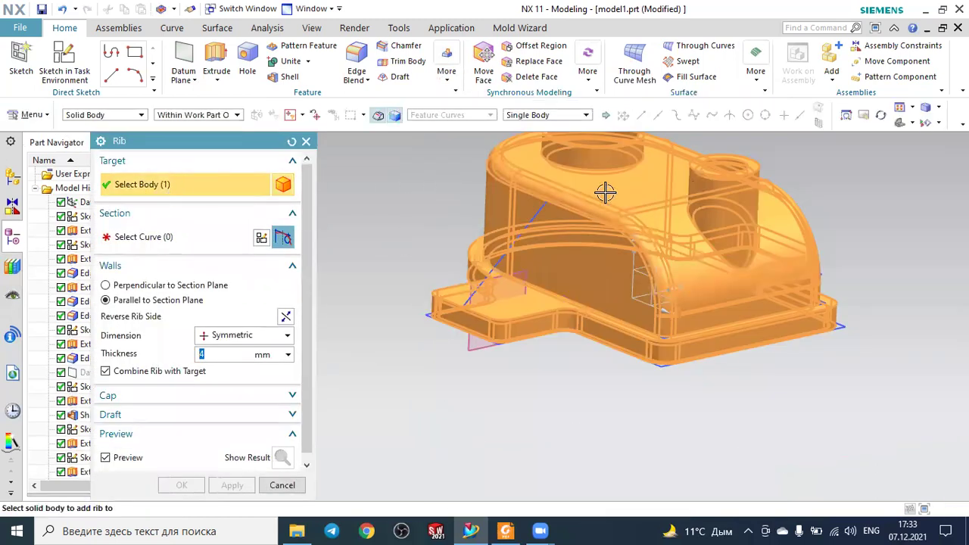
click(153, 239)
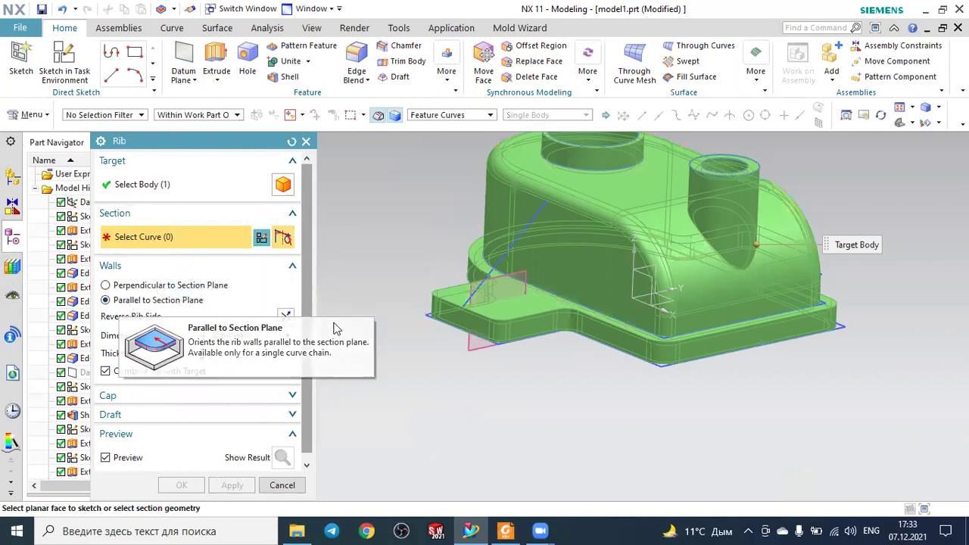
scroll(497, 270, up, 3)
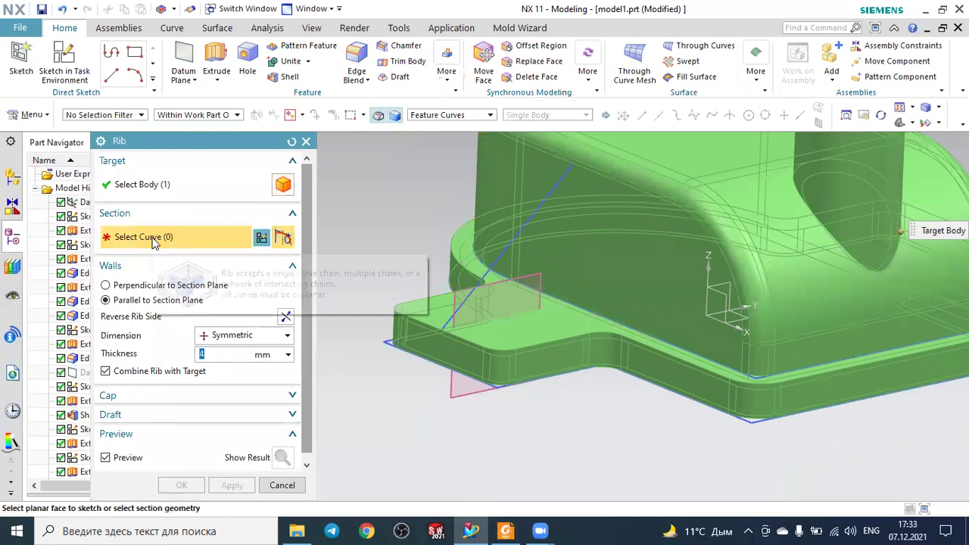
click(520, 230)
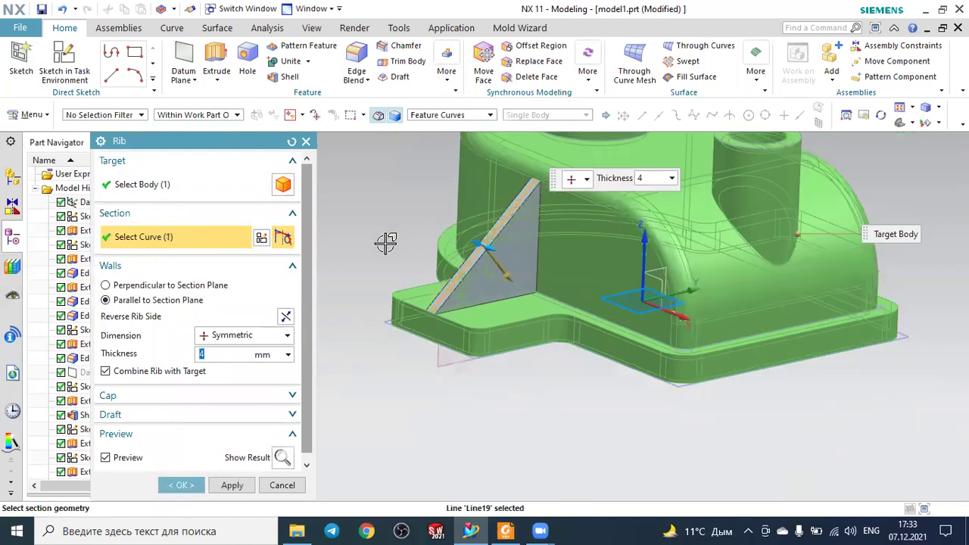
middle_drag(386, 243, 424, 251)
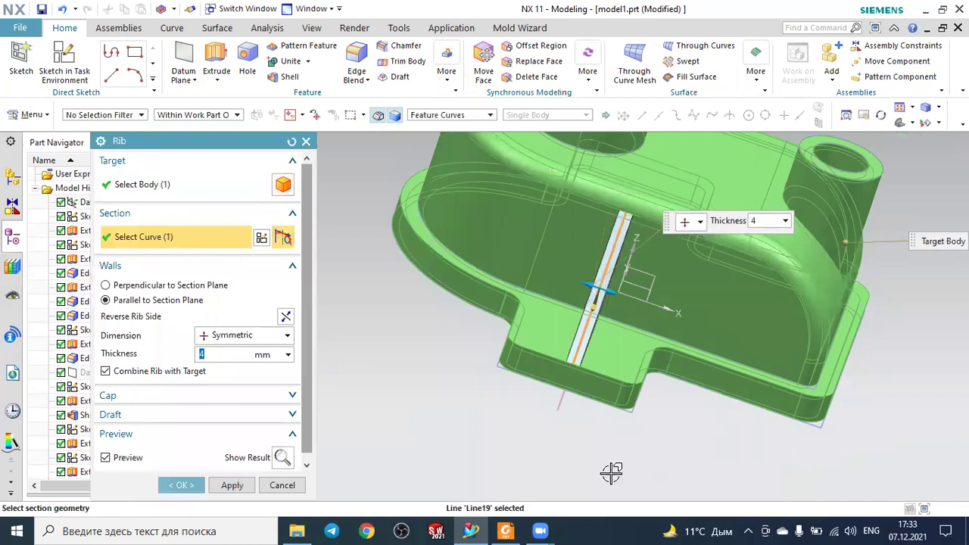
Step: Scroll the PDF to check the rib's top view and isometric, then return to NX
ctrl+scroll(569, 386, down, 1)
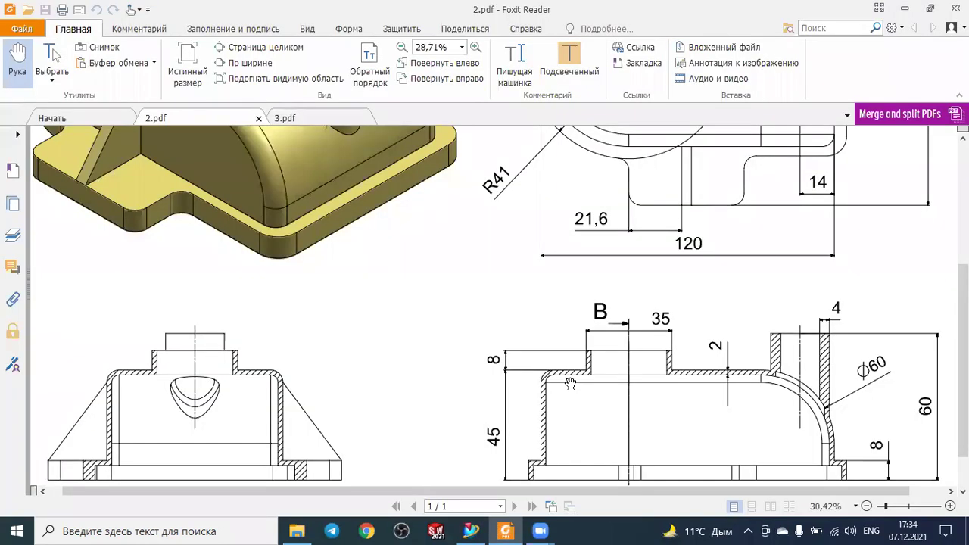
ctrl+scroll(666, 341, down, 1)
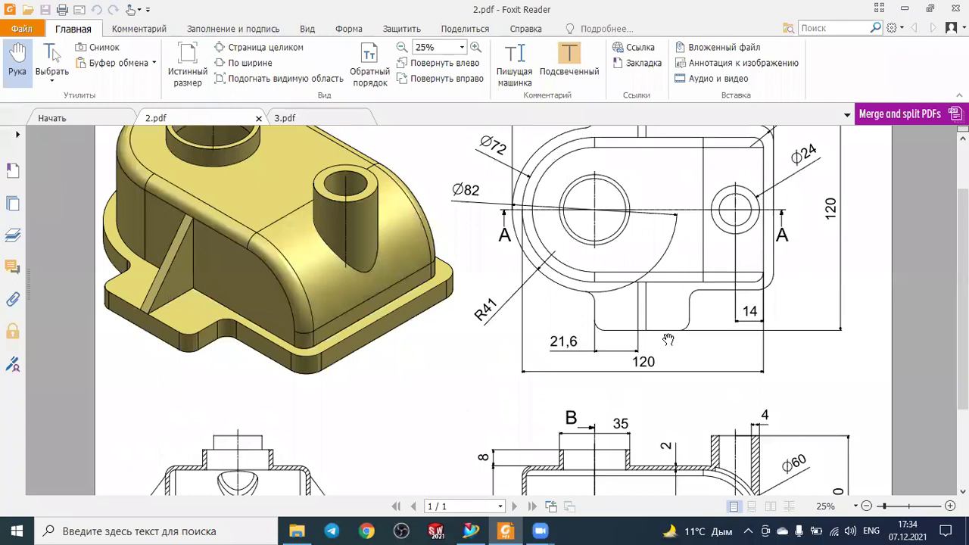
scroll(669, 353, up, 1)
scroll(658, 378, up, 1)
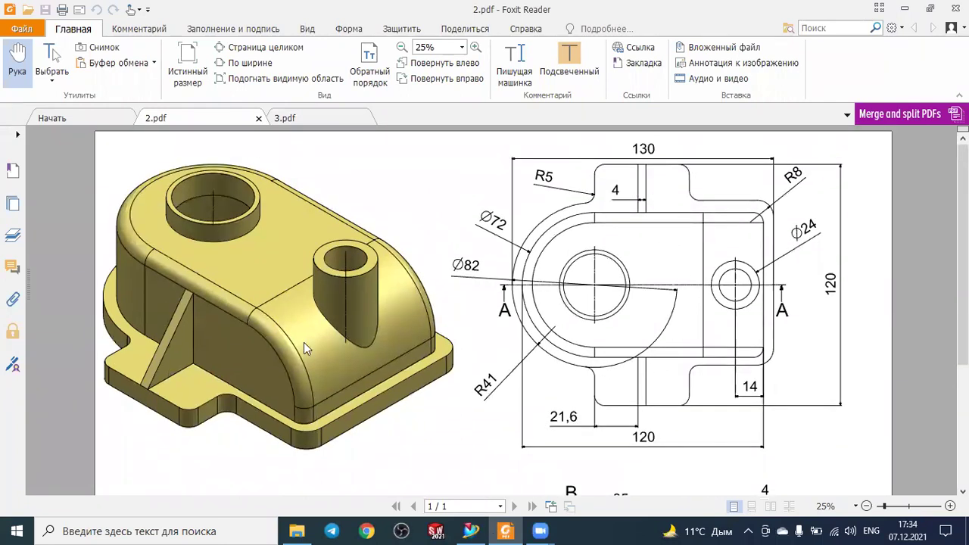
key(alt+Tab)
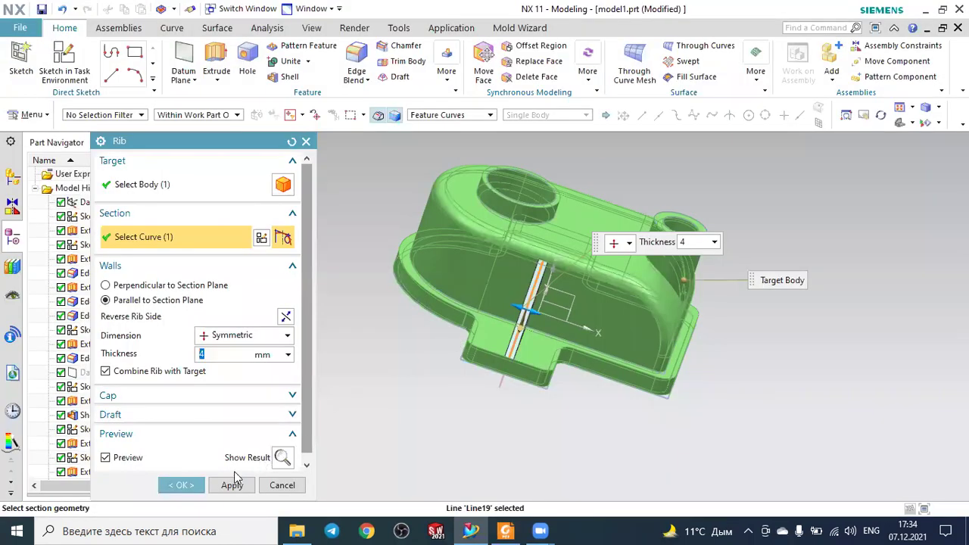
Step: Keep the rib walls parallel to the section plane and create the 4 mm rib
click(106, 285)
click(129, 301)
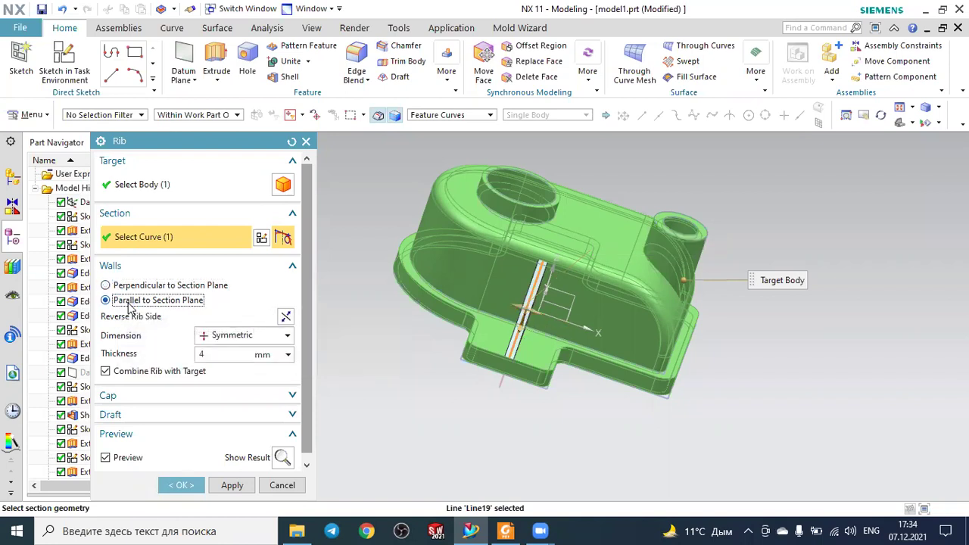
click(181, 485)
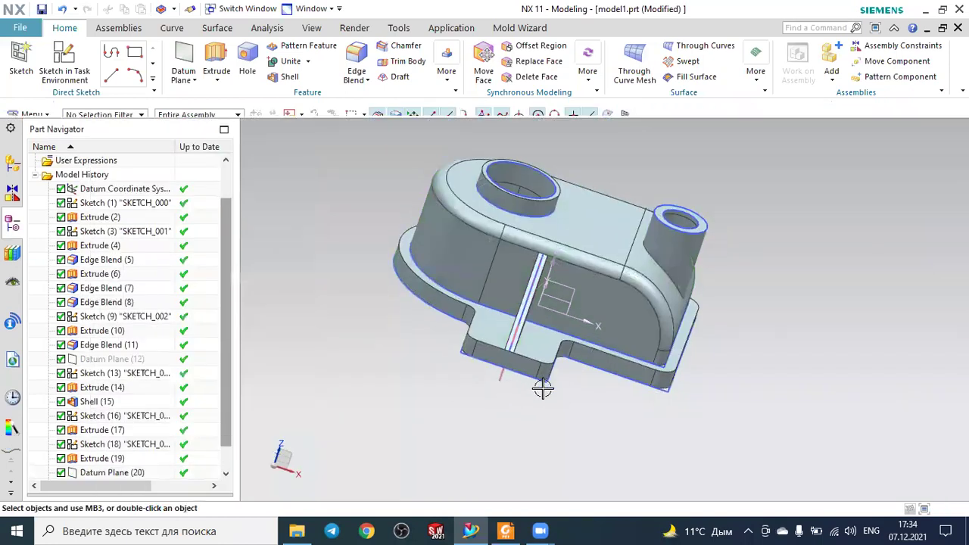
Step: Orbit the part to inspect Rib (22), then reopen it for editing
middle_drag(512, 379, 523, 382)
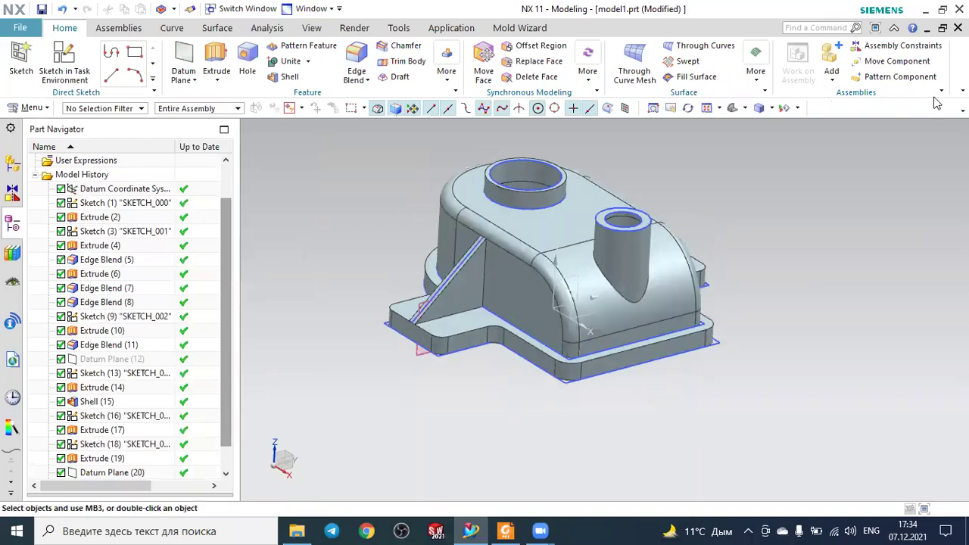
click(734, 107)
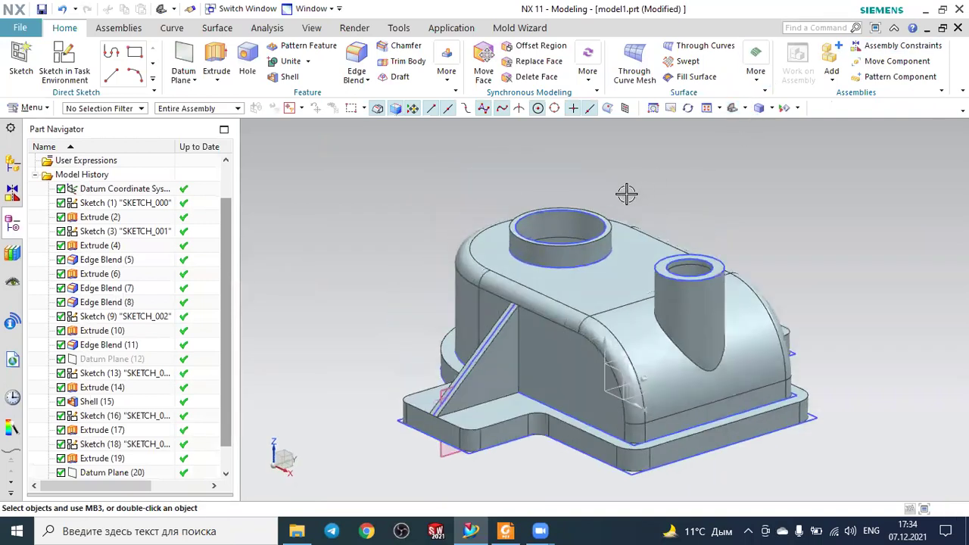
middle_drag(470, 205, 506, 220)
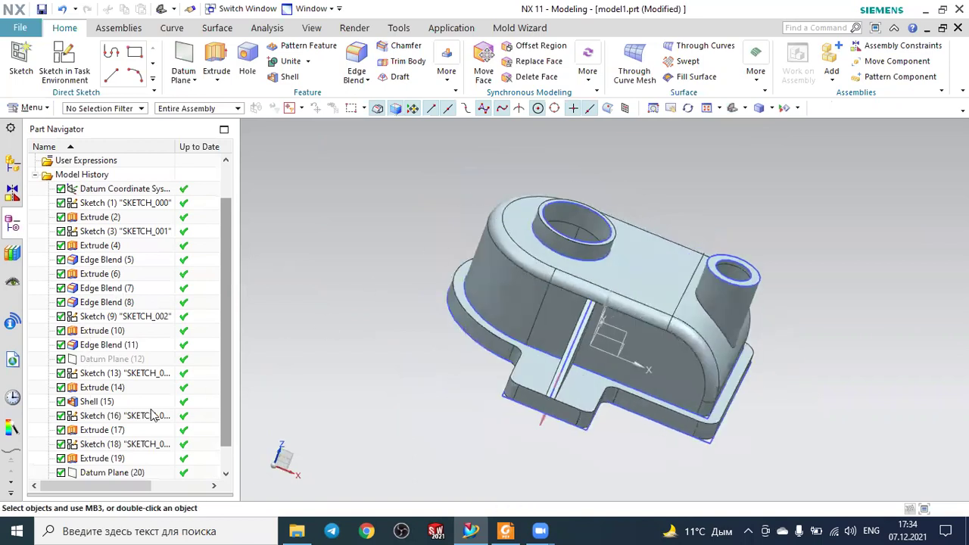
click(86, 472)
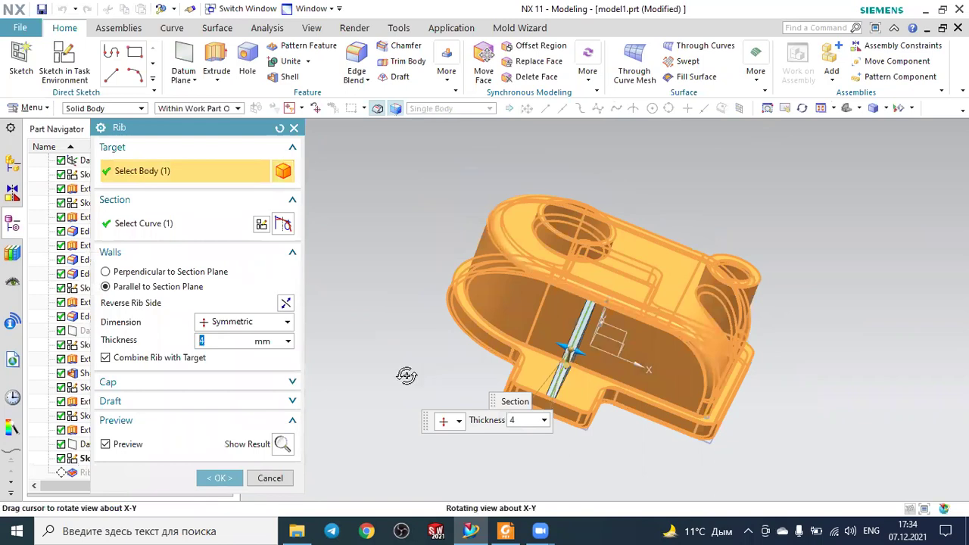
Step: Reactivate the rib's section-curve selection with the 4 mm parallel-walled preview showing
middle_drag(404, 376, 405, 377)
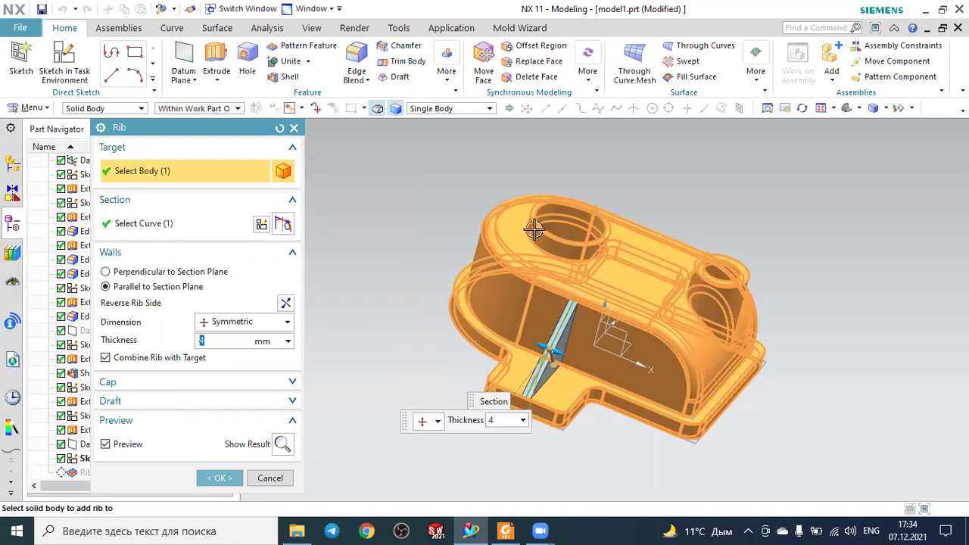
click(188, 222)
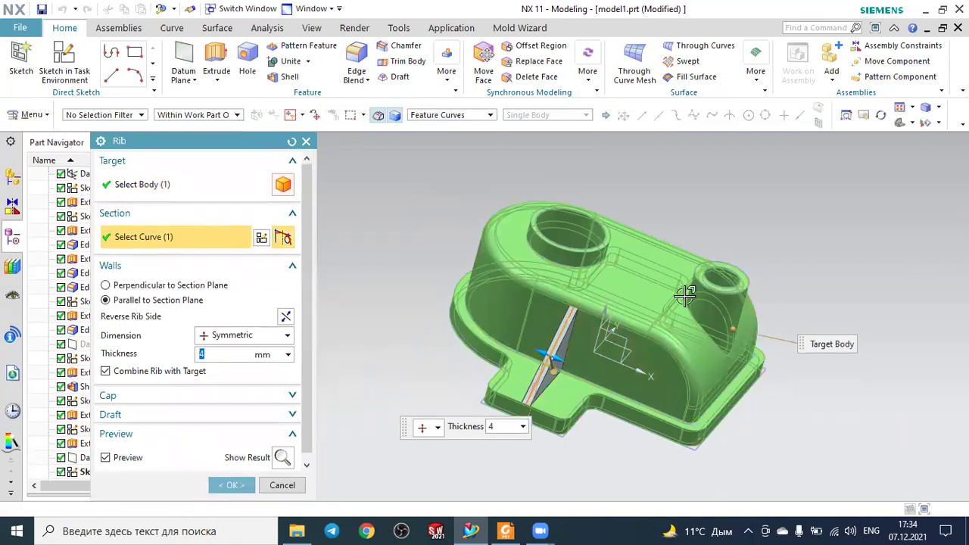
scroll(555, 310, up, 3)
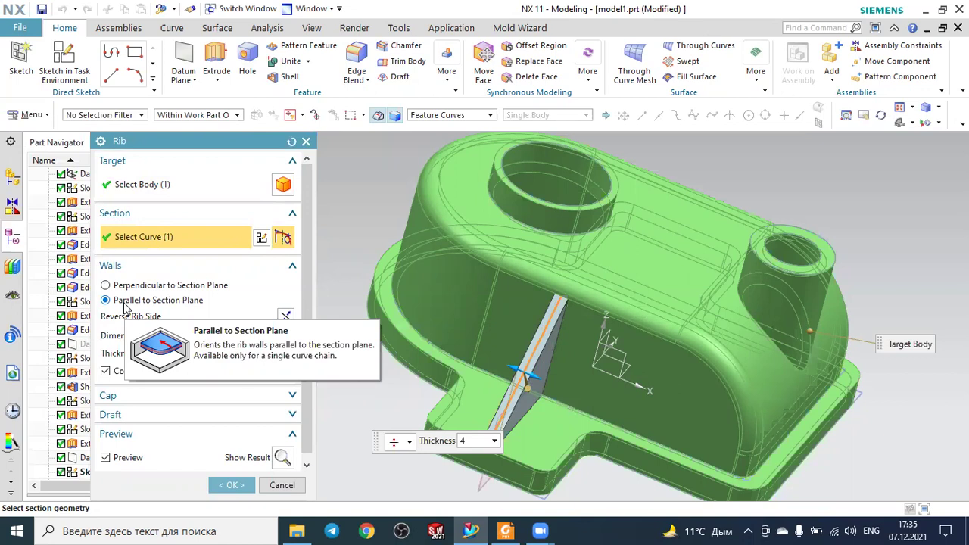
Step: Test perpendicular rib walls, dismiss the capping error, and revert to parallel walls
click(125, 287)
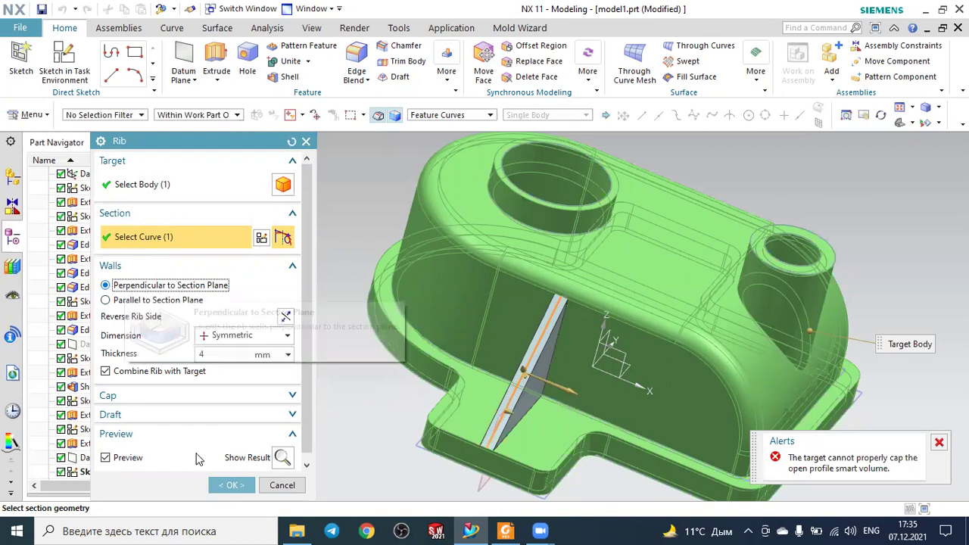
click(282, 456)
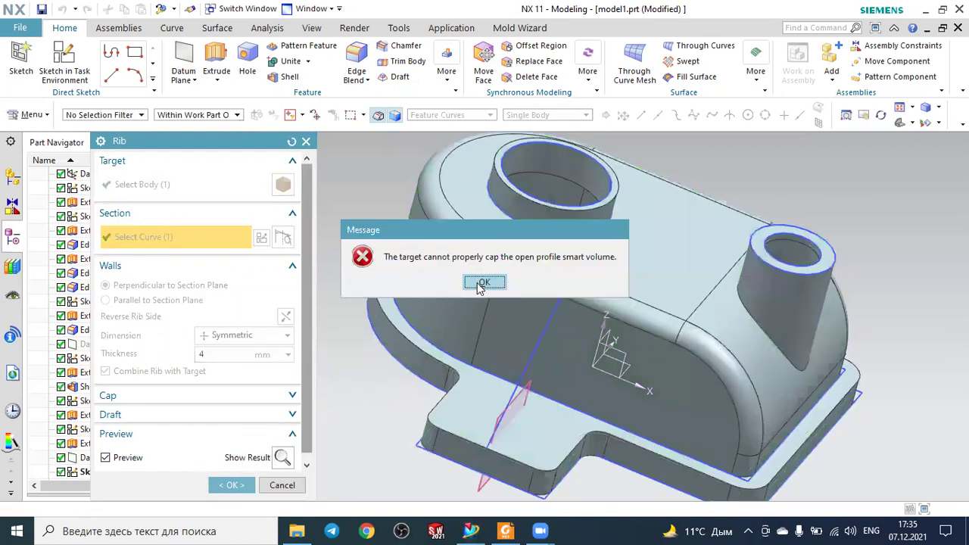
click(476, 282)
click(196, 302)
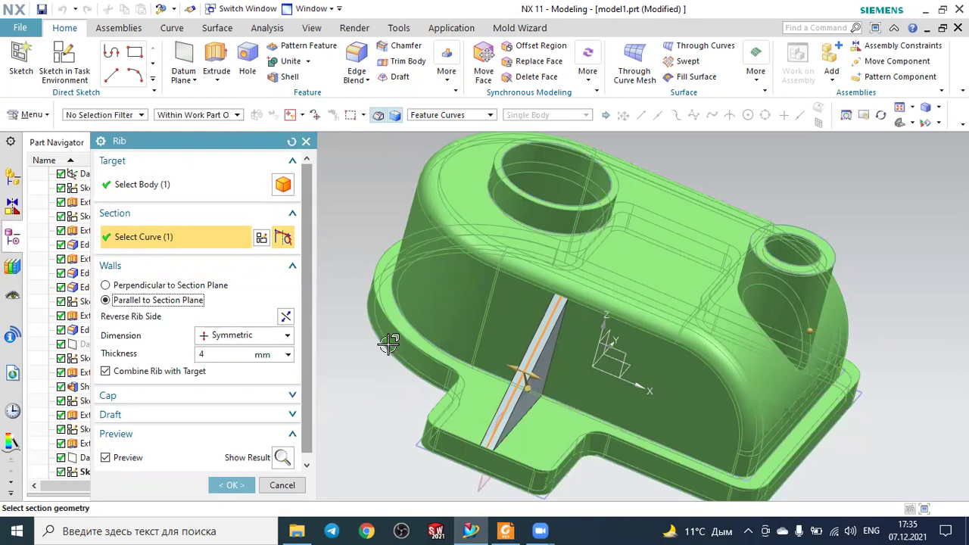
Step: Reverse the rib side so it forms a triangular web toward the body
click(285, 316)
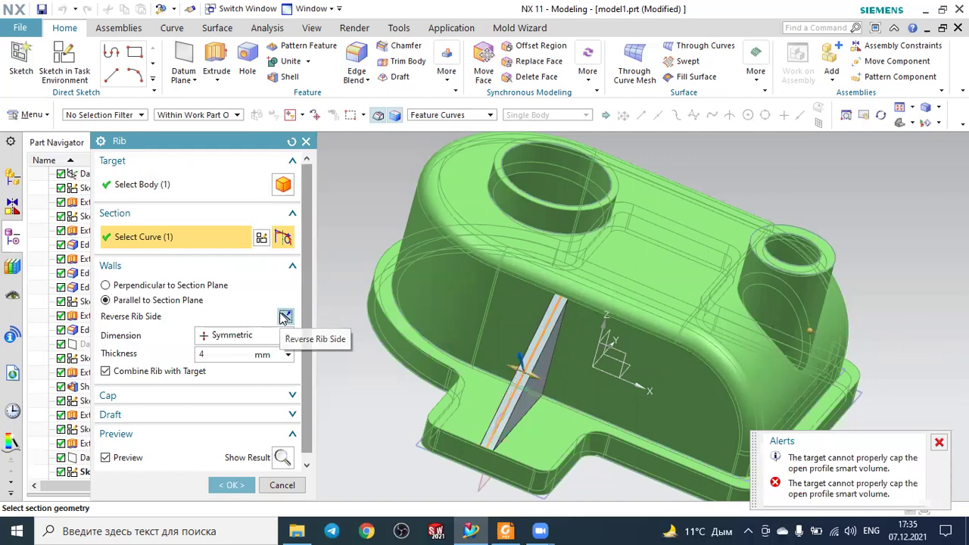
click(285, 317)
click(285, 316)
click(284, 315)
click(284, 316)
middle_drag(596, 396, 379, 329)
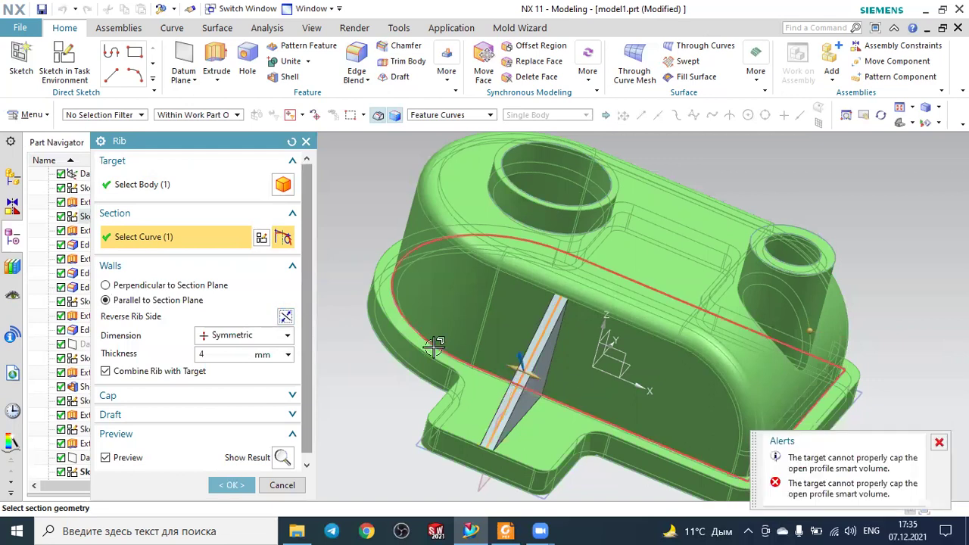
scroll(347, 325, up, 2)
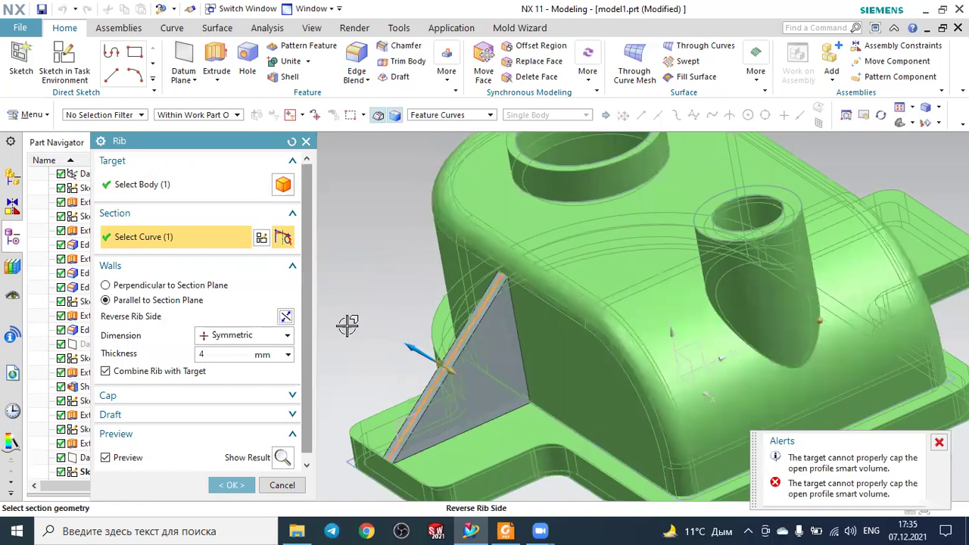
click(286, 316)
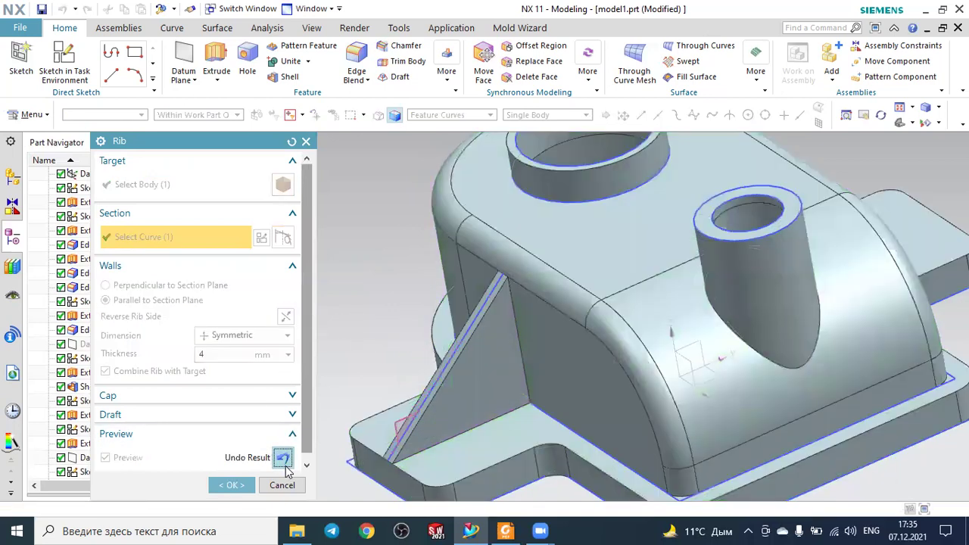
click(283, 457)
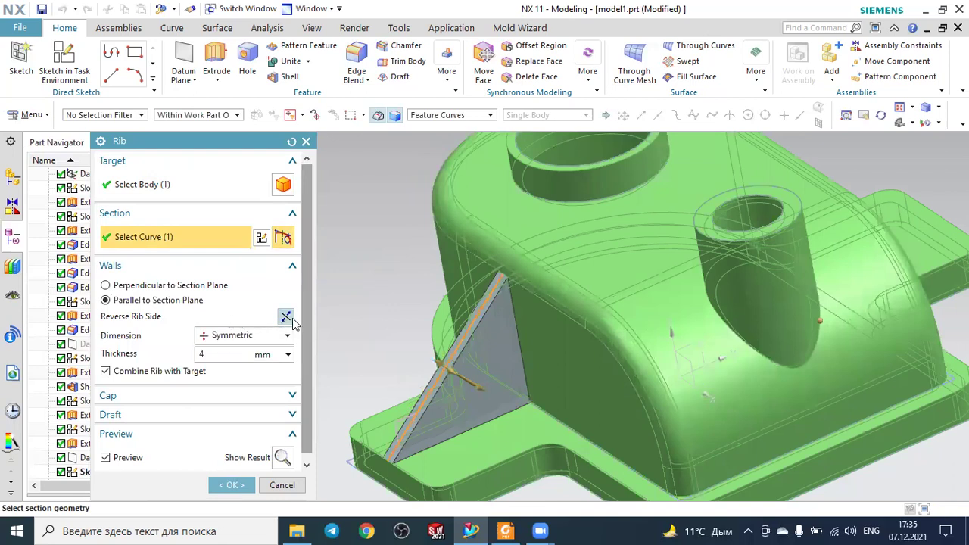
scroll(496, 390, up, 2)
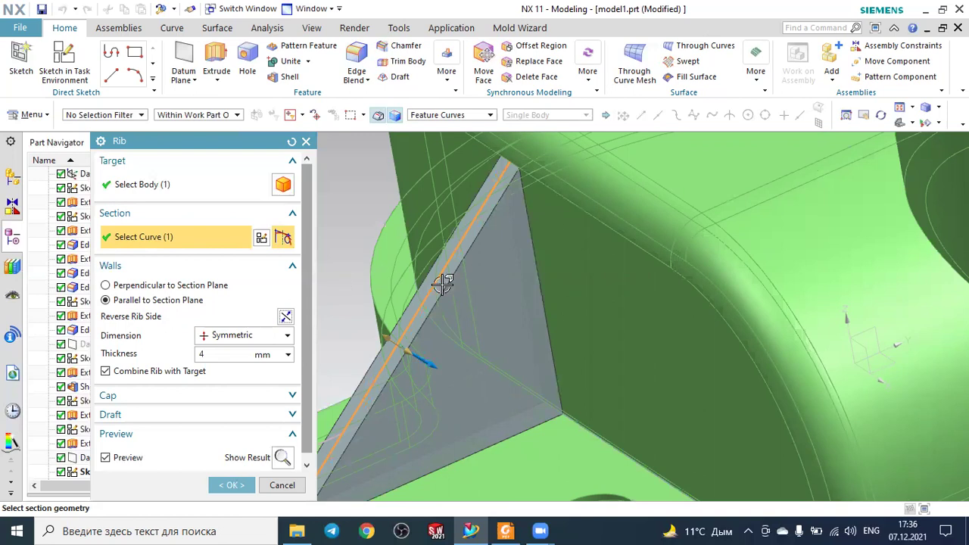
scroll(443, 278, down, 3)
scroll(333, 286, up, 2)
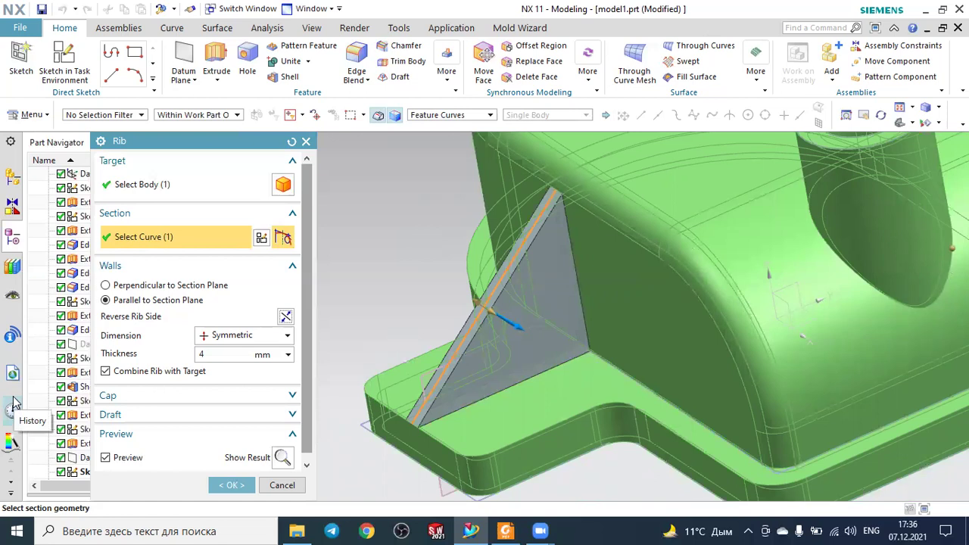
click(14, 405)
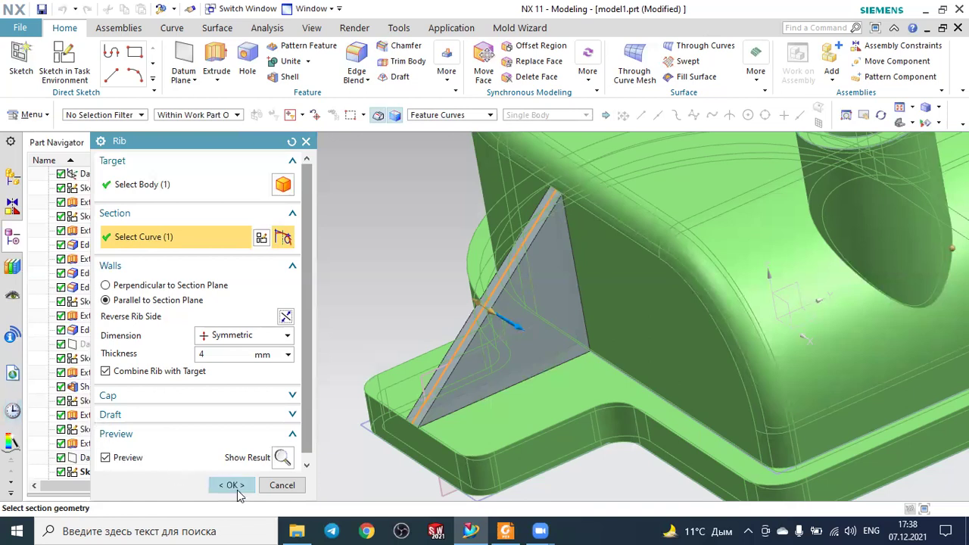
Step: Apply the 4 mm rib to the part and fit the view
click(238, 491)
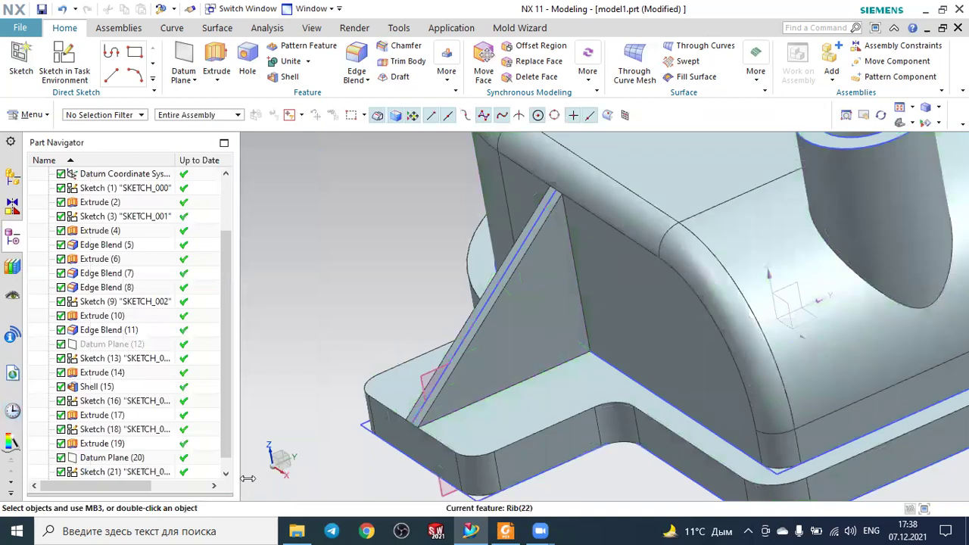
key(ctrl+f)
middle_drag(367, 277, 360, 265)
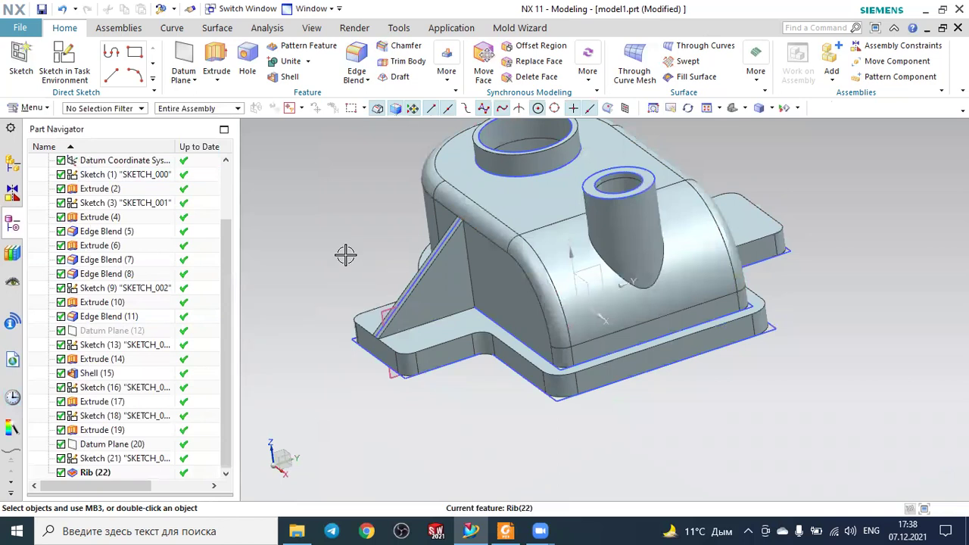
Step: Reset to a standard view and start Mirror Feature from the More gallery
scroll(347, 259, up, 1)
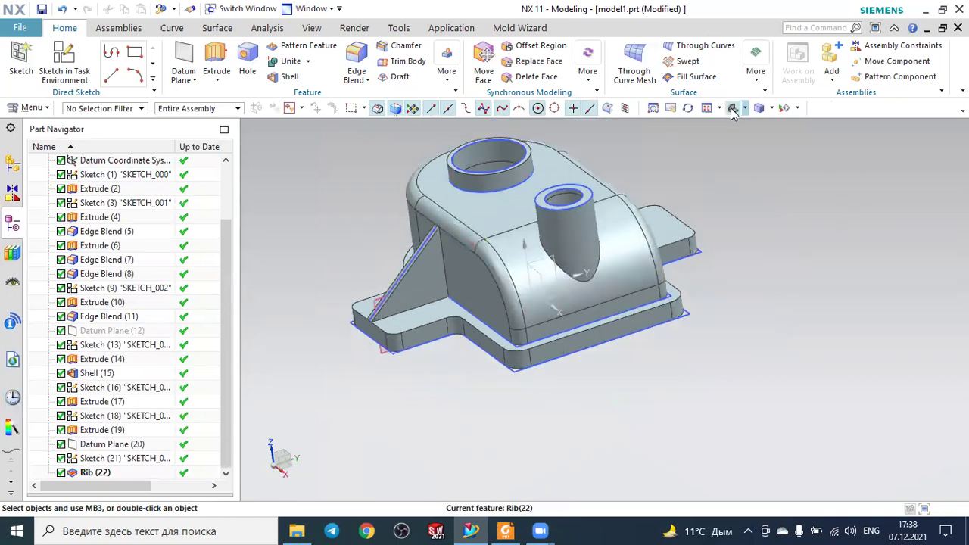
click(731, 107)
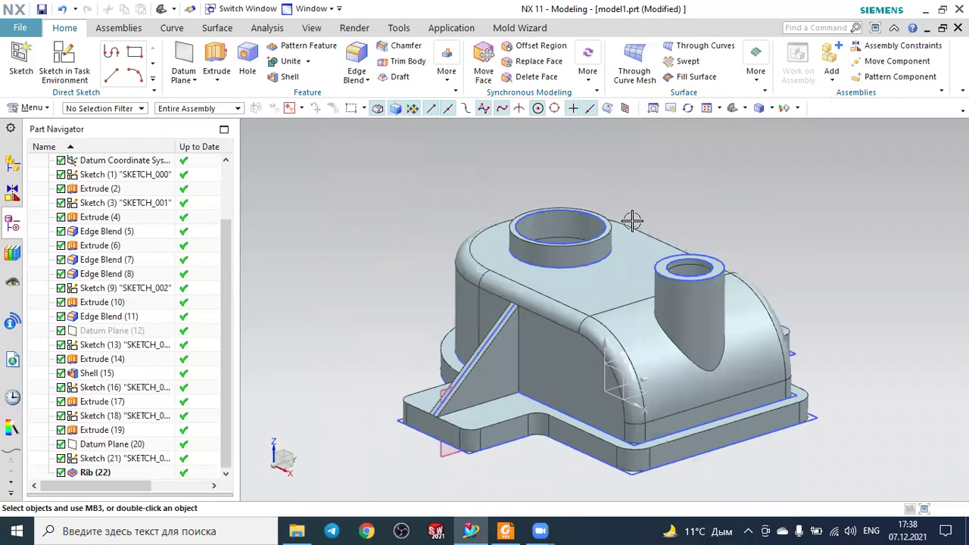
click(447, 79)
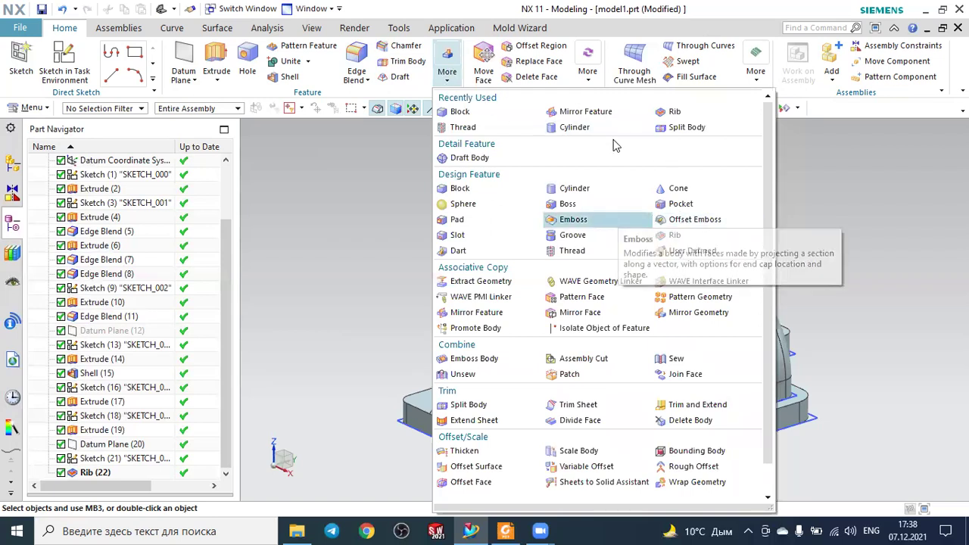
click(569, 115)
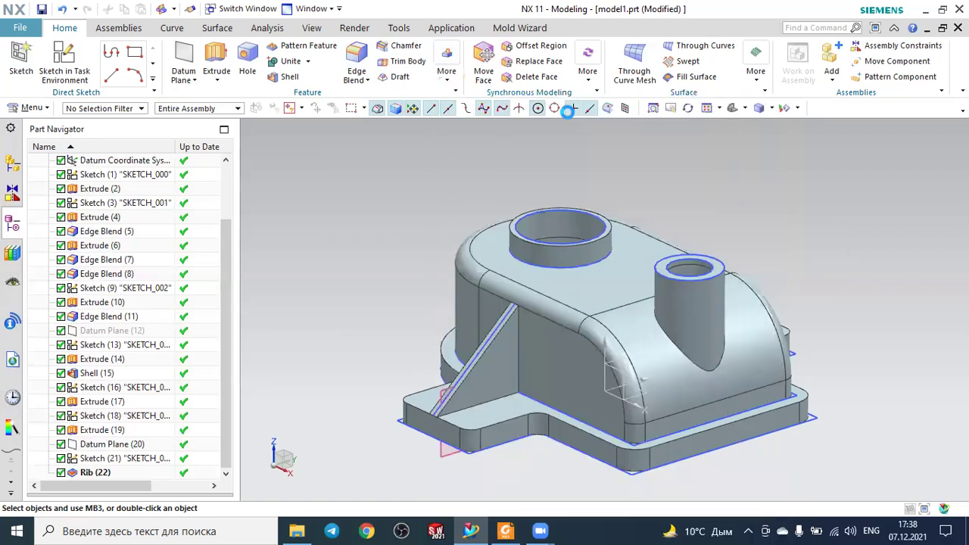
Step: Mirror Rib (22) and Sketch (21) across the XZ datum plane
click(494, 352)
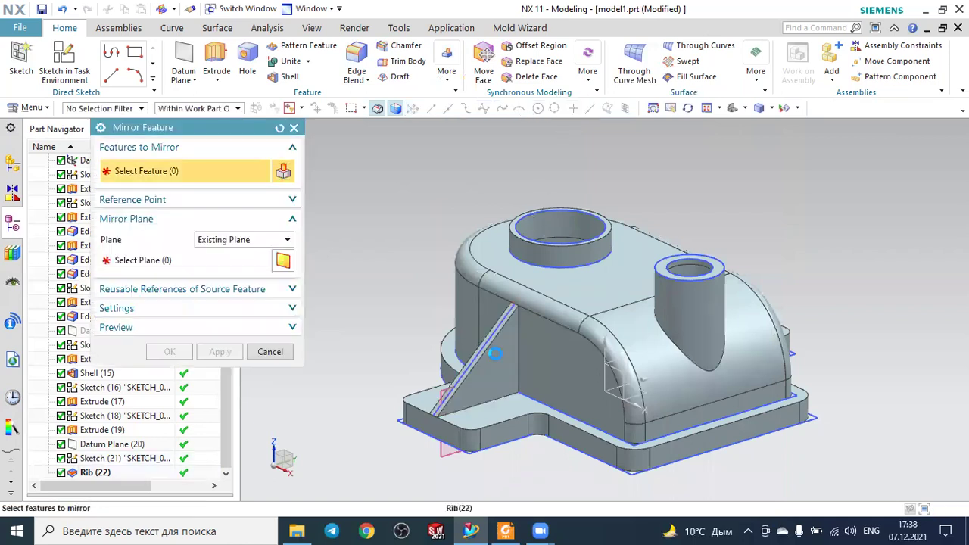
click(224, 263)
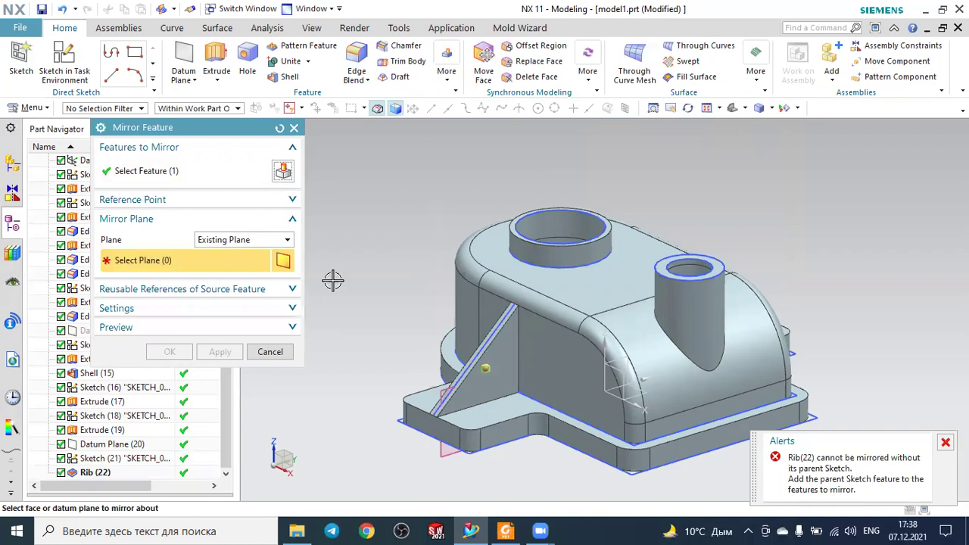
click(618, 372)
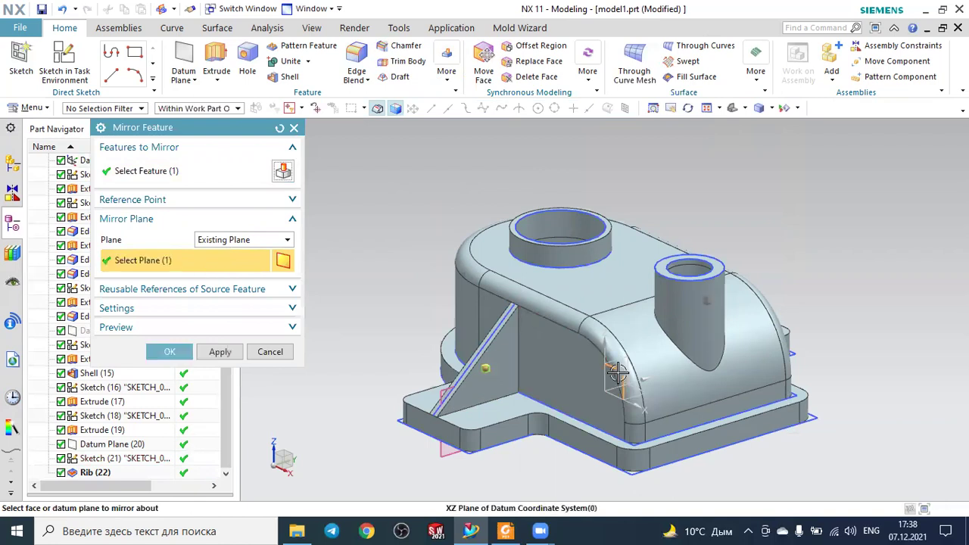
scroll(558, 310, up, 1)
scroll(558, 310, up, 1)
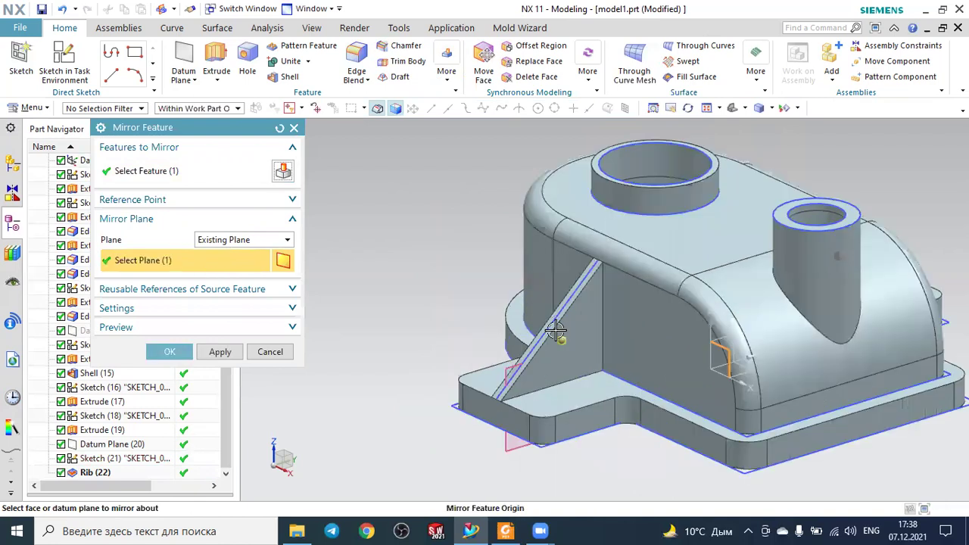
scroll(557, 306, up, 1)
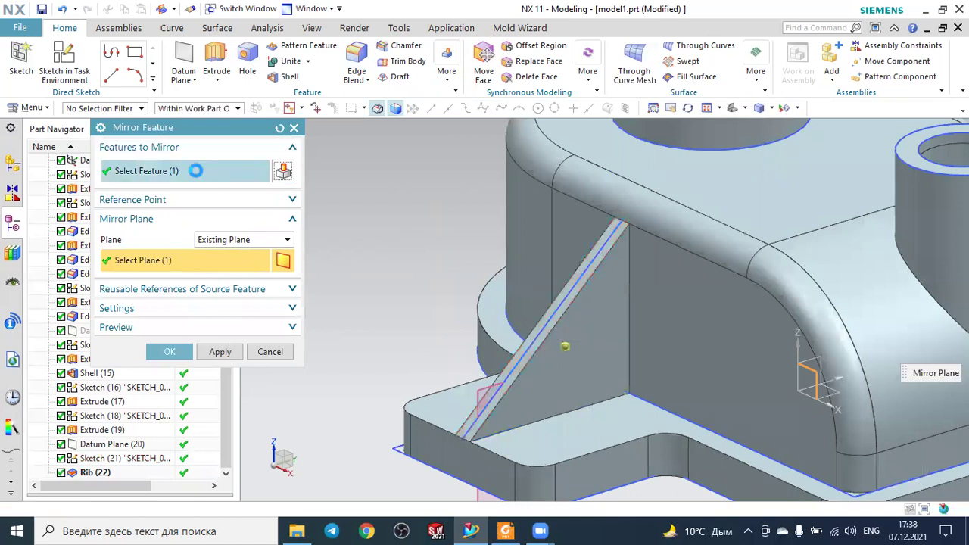
click(174, 171)
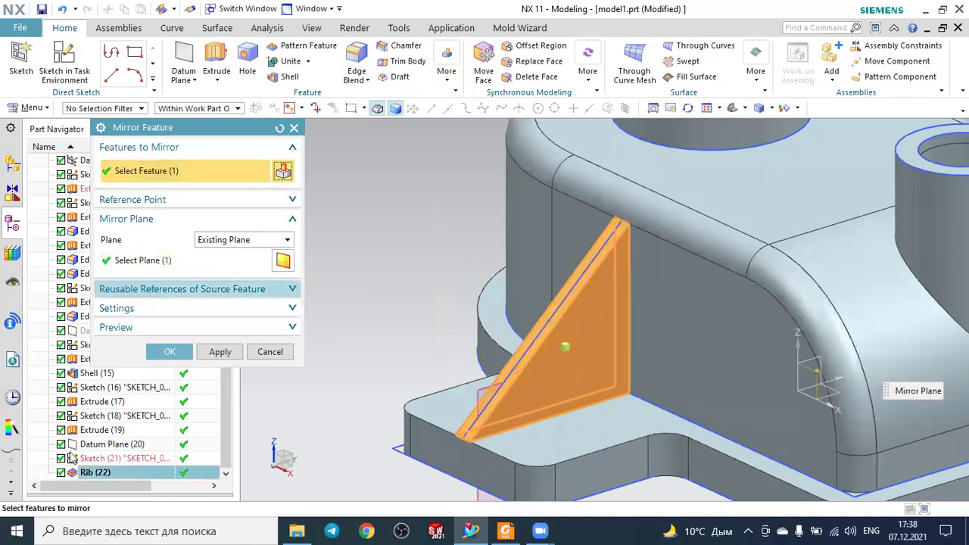
click(109, 459)
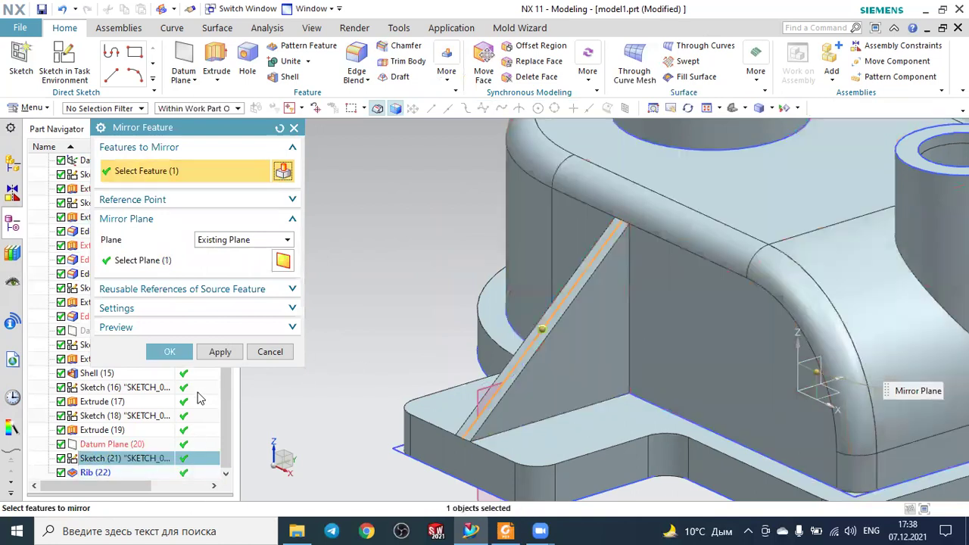
click(149, 471)
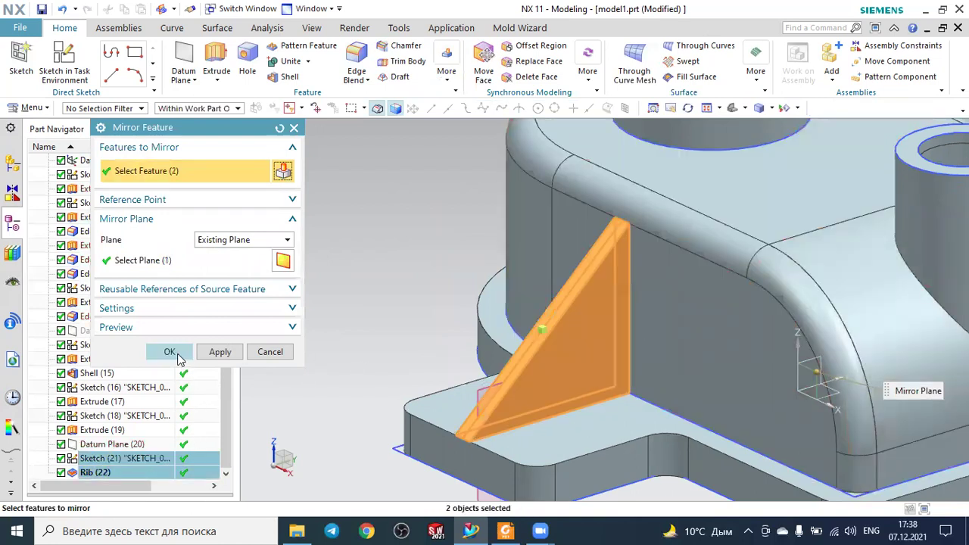
click(168, 352)
key(ctrl+f)
middle_drag(738, 232, 727, 238)
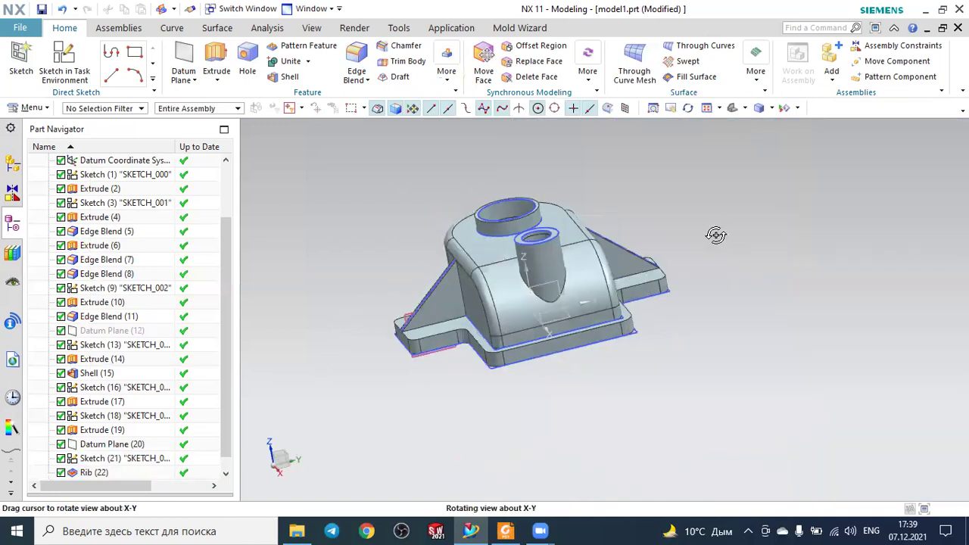
Step: Switch to Trimetric view and hide all sketches and datums with Show and Hide
click(731, 108)
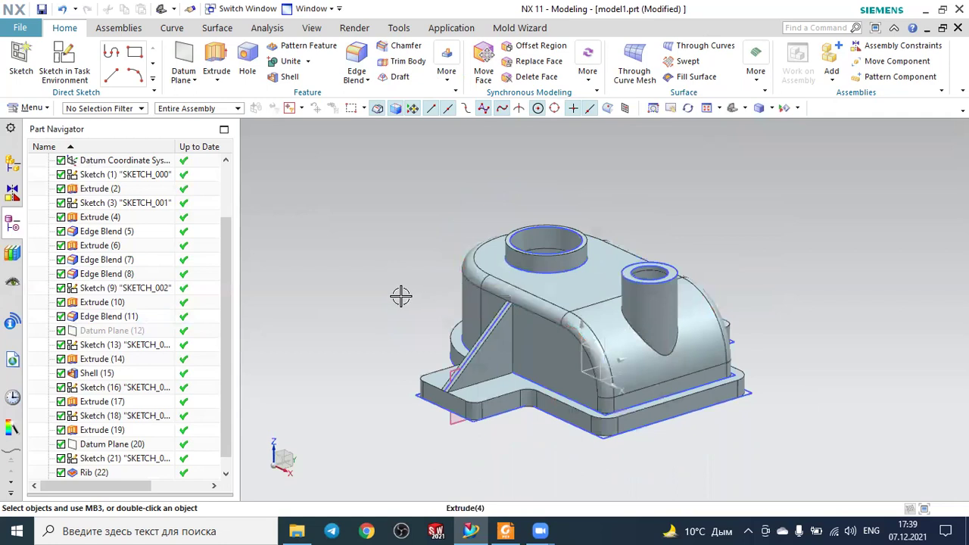
mouse_move(400, 296)
middle_down()
mouse_move(403, 314)
mouse_move(371, 324)
mouse_move(404, 318)
mouse_move(378, 330)
mouse_move(411, 245)
middle_up()
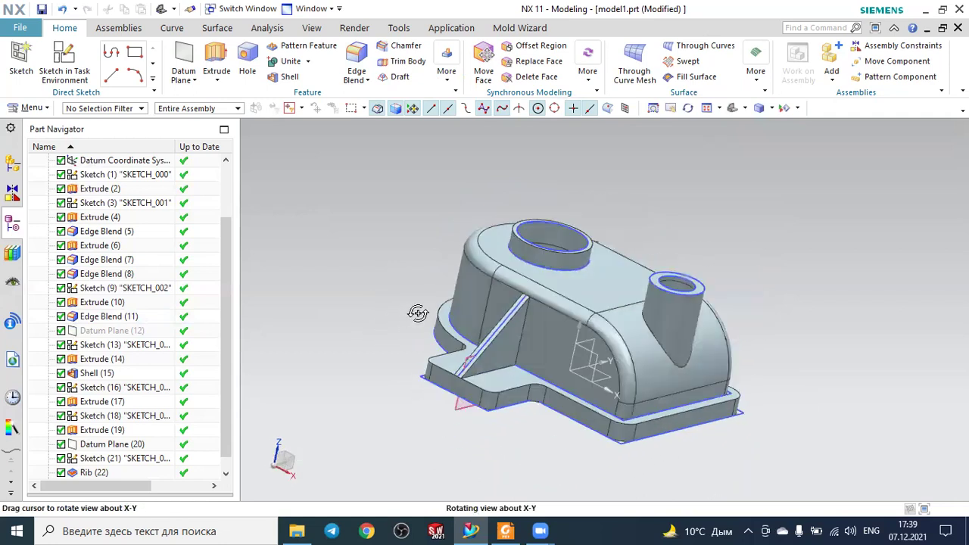
click(785, 108)
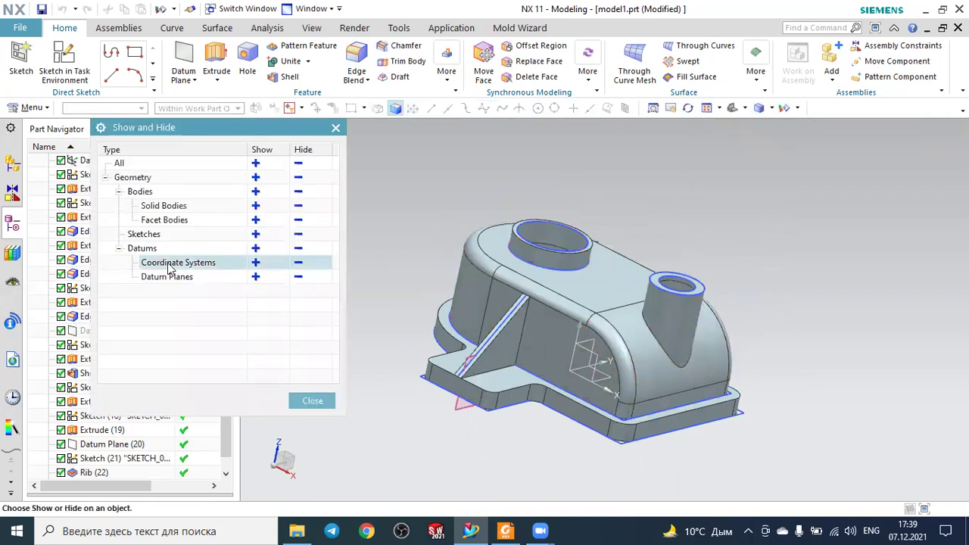
click(298, 237)
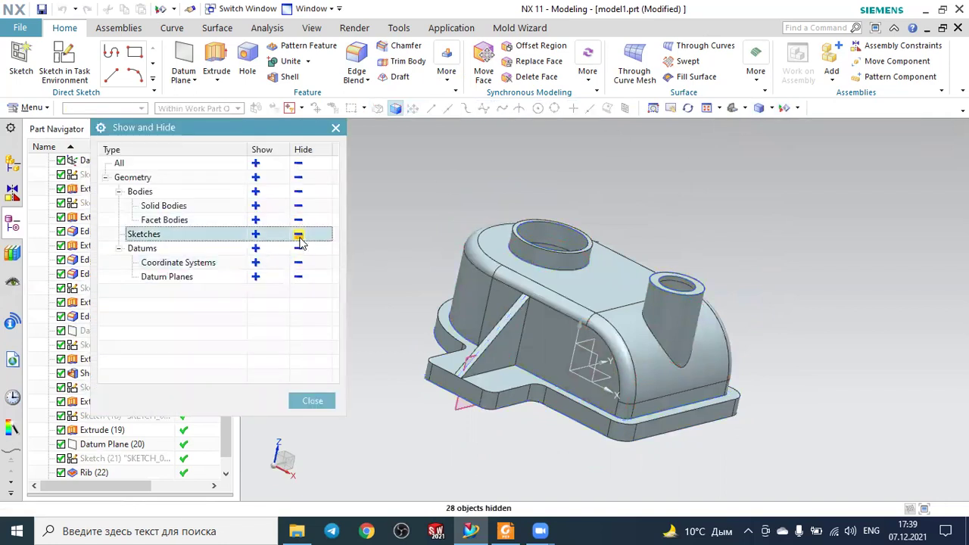
click(299, 250)
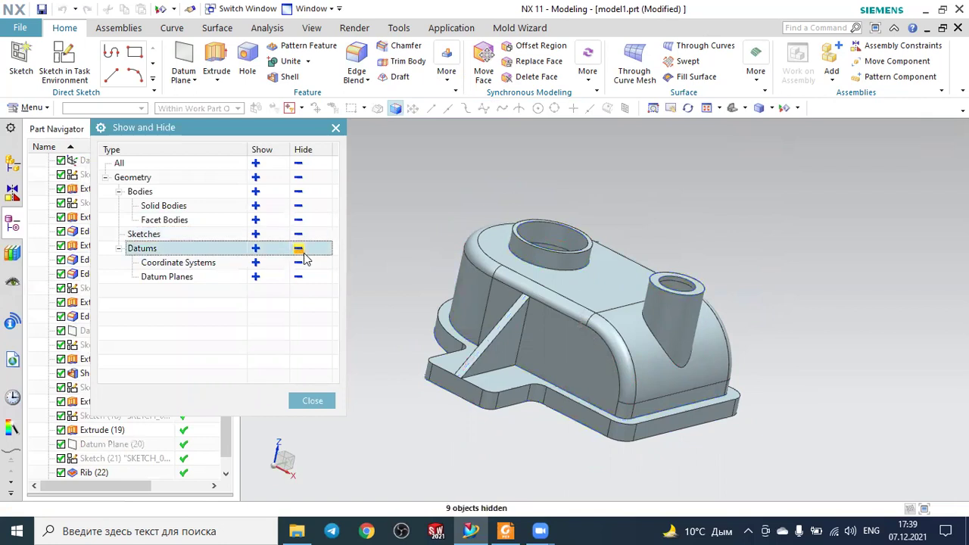
click(313, 401)
middle_drag(359, 349, 410, 269)
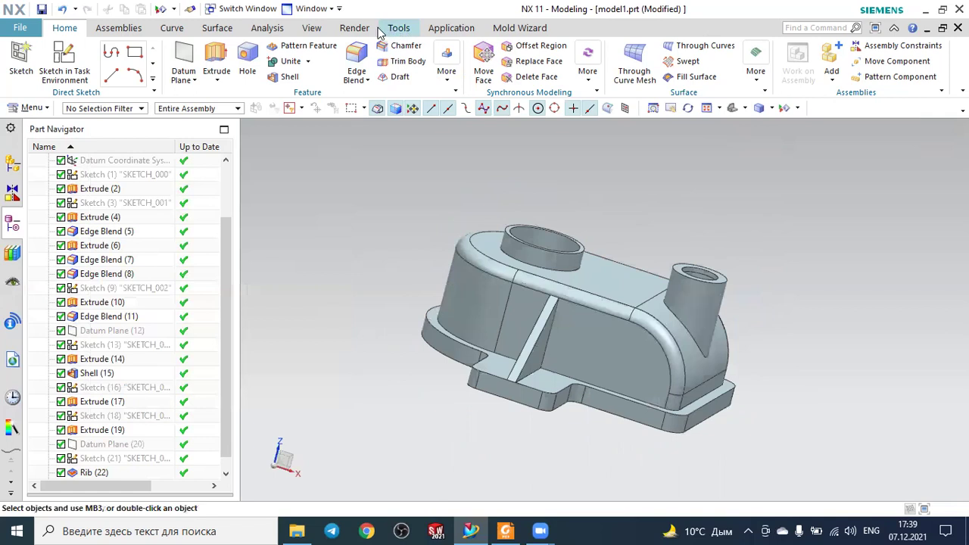
Step: Recolour the solid body dark teal using Edit Object Display
click(318, 30)
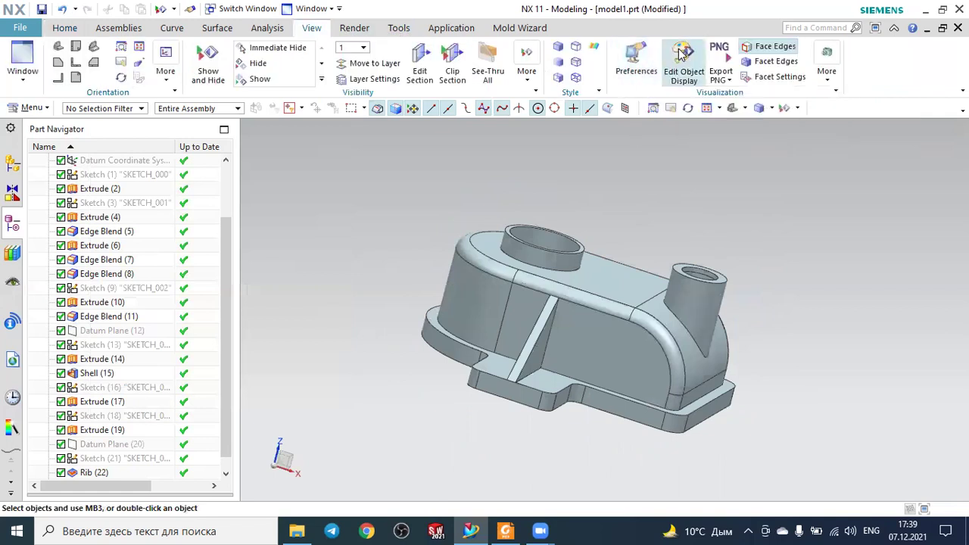
click(683, 64)
click(512, 294)
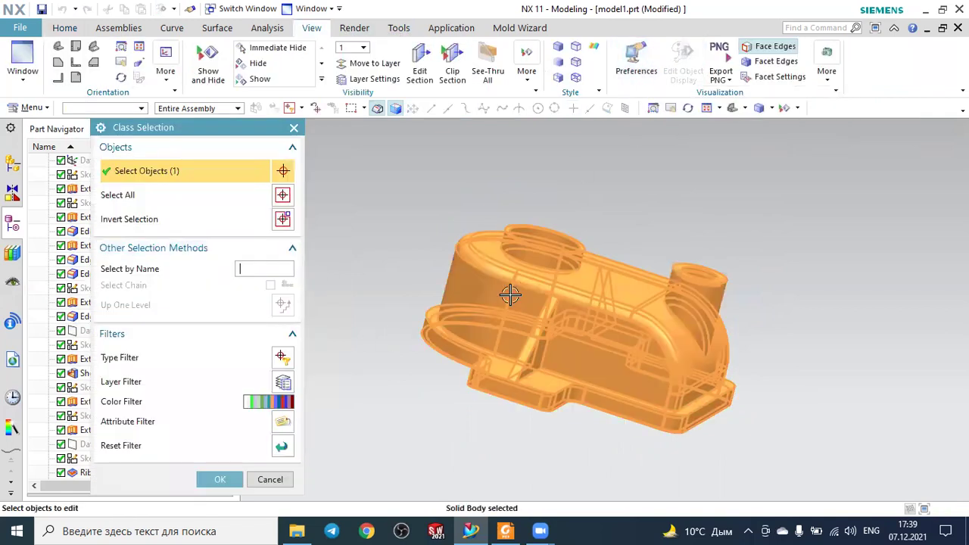
click(219, 479)
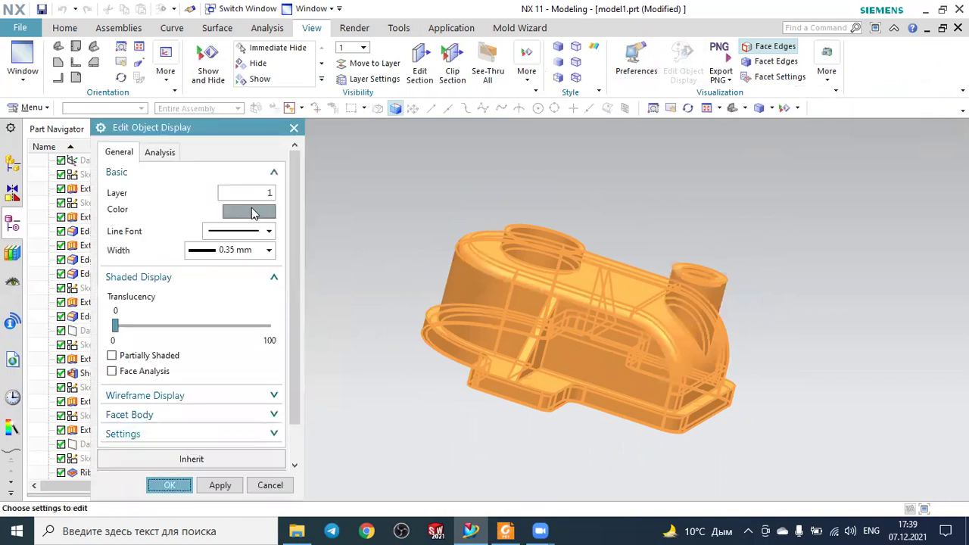
click(251, 209)
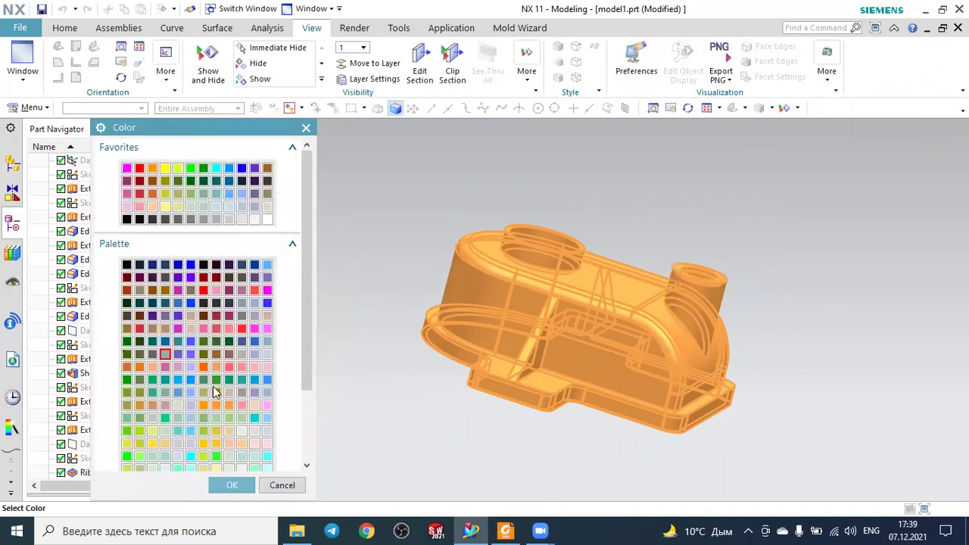
click(139, 302)
click(221, 484)
click(202, 485)
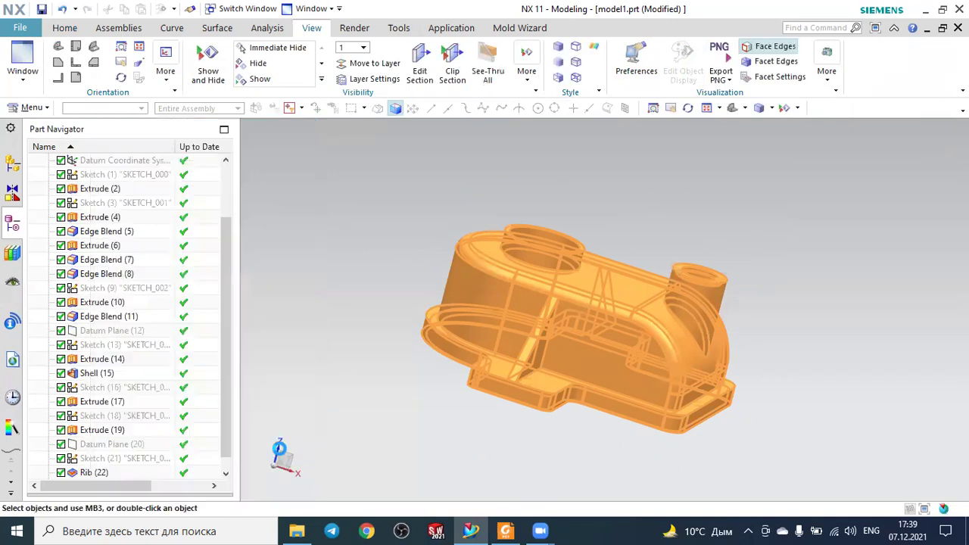
middle_drag(870, 191, 785, 180)
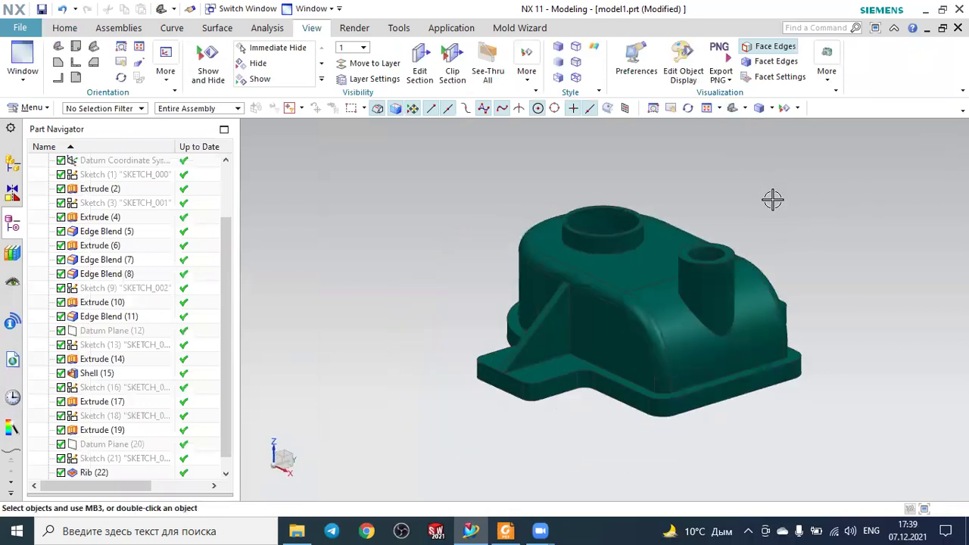
middle_drag(848, 185, 800, 219)
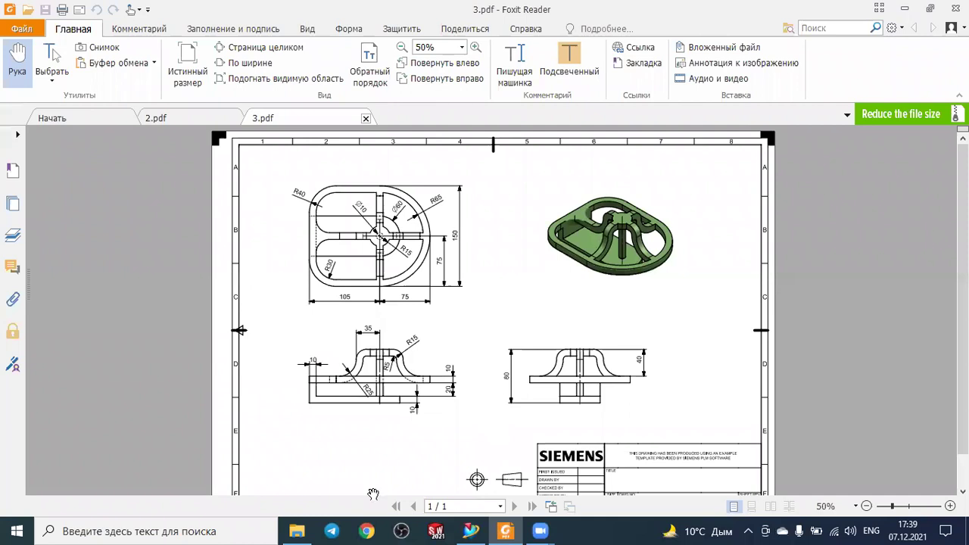
Step: Return from the 3.pdf drawing to the finished NX part
click(470, 530)
Step: Create a new Model-template part named model2.prt, then view the 3.pdf drawing
click(25, 28)
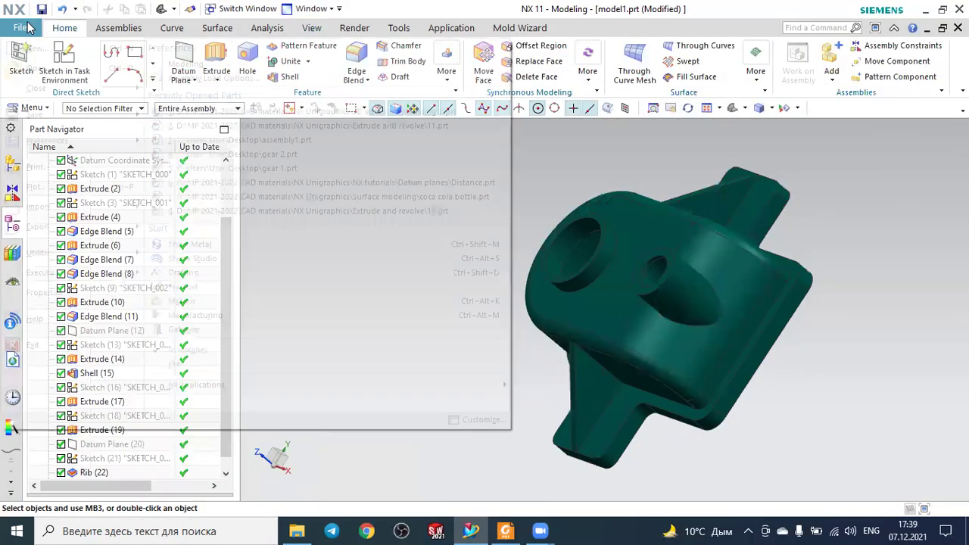
click(30, 45)
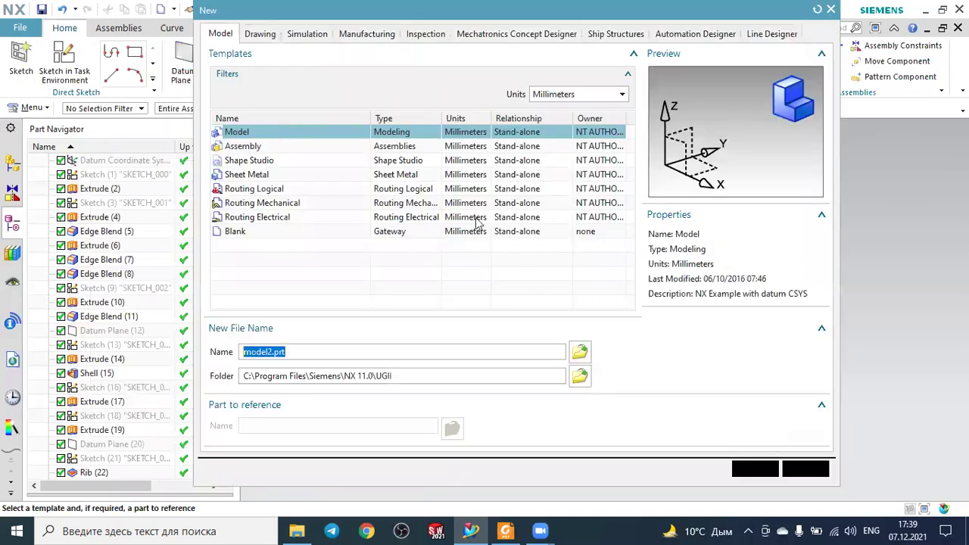
click(757, 467)
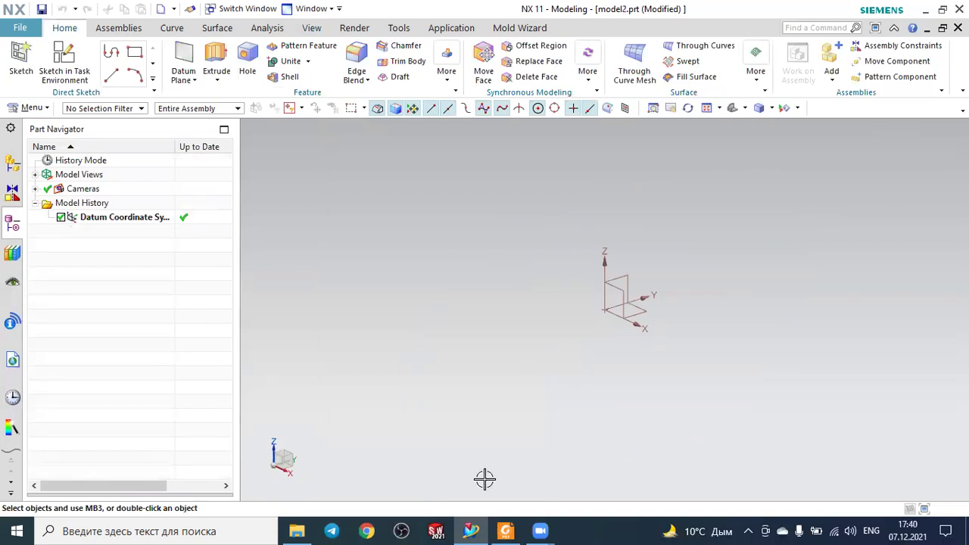
click(503, 528)
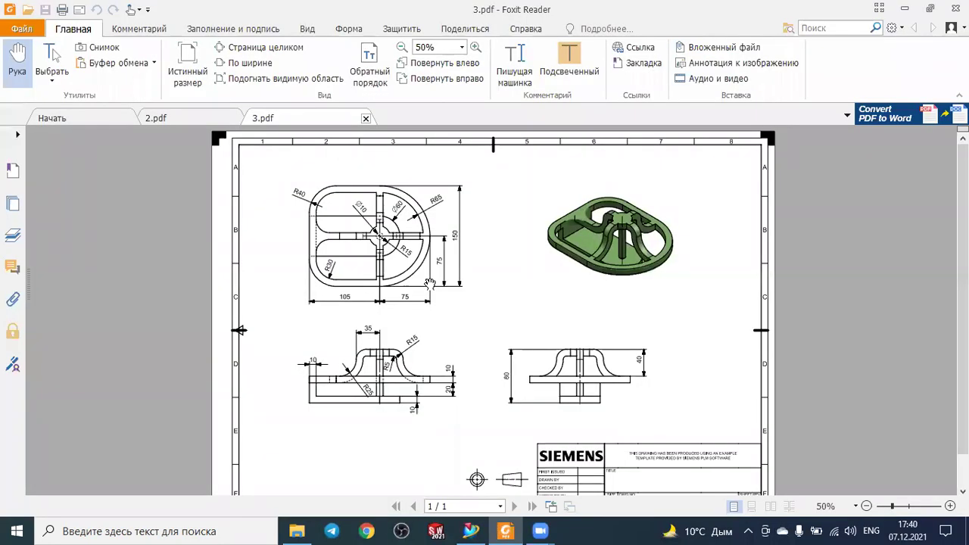
Step: Scroll 3.pdf to read the plan and front view dimensions, then return to NX
ctrl+scroll(610, 265, up, 1)
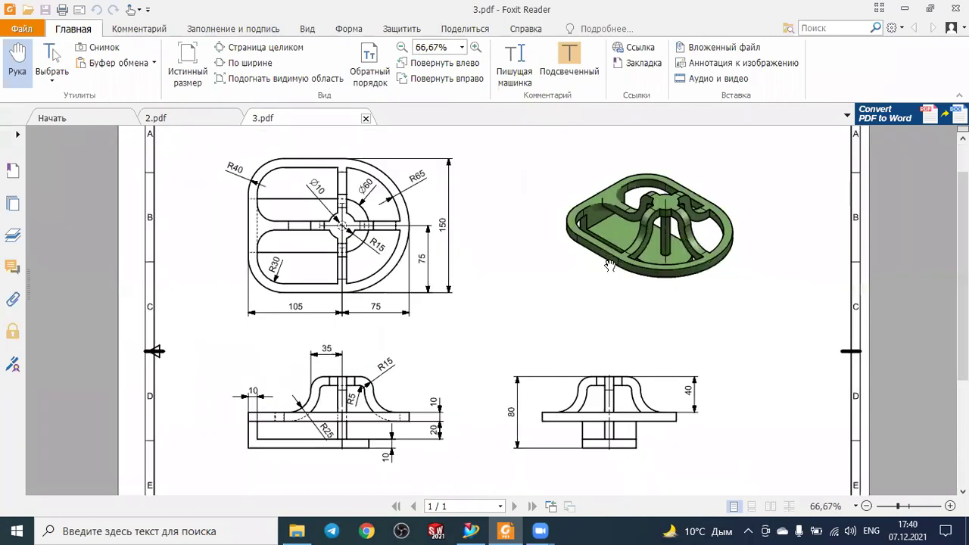
ctrl+scroll(611, 265, up, 1)
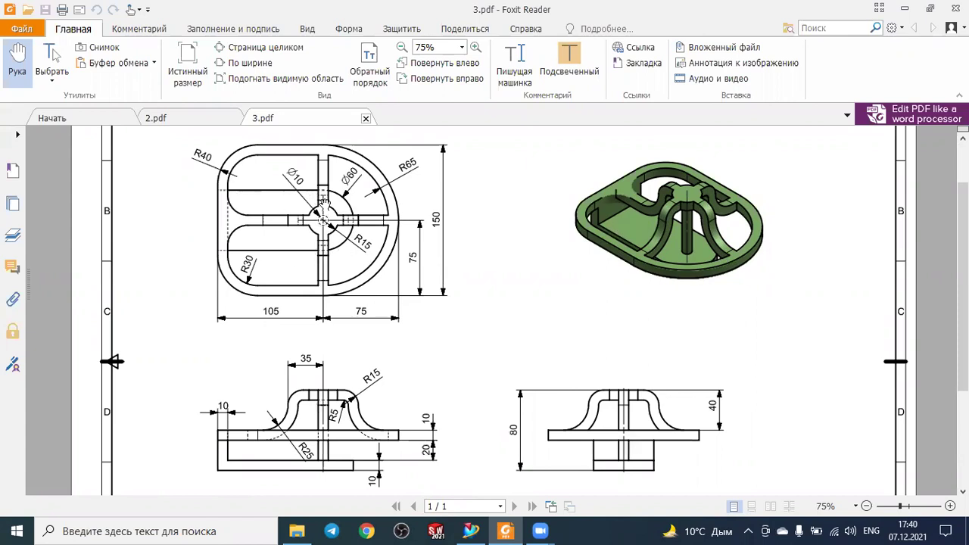
scroll(386, 386, down, 1)
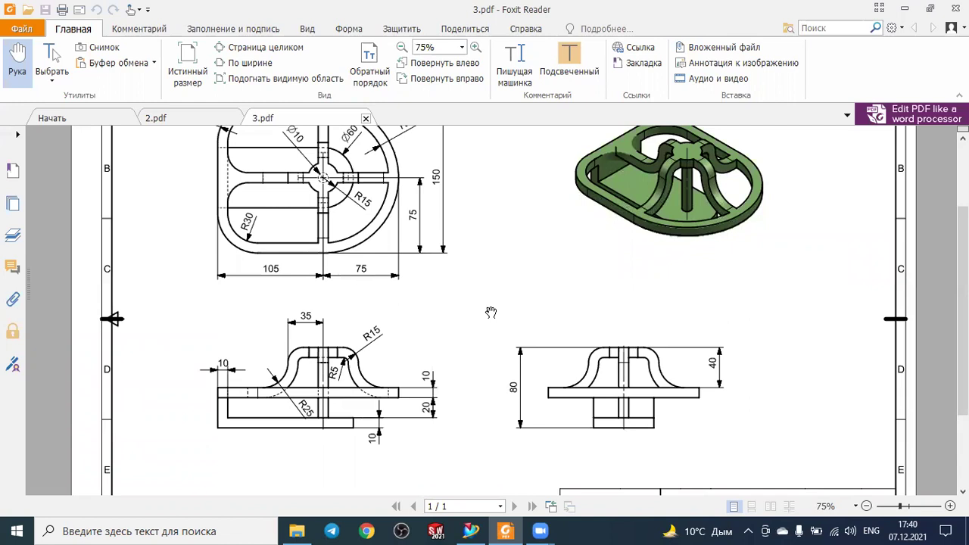
scroll(424, 257, up, 1)
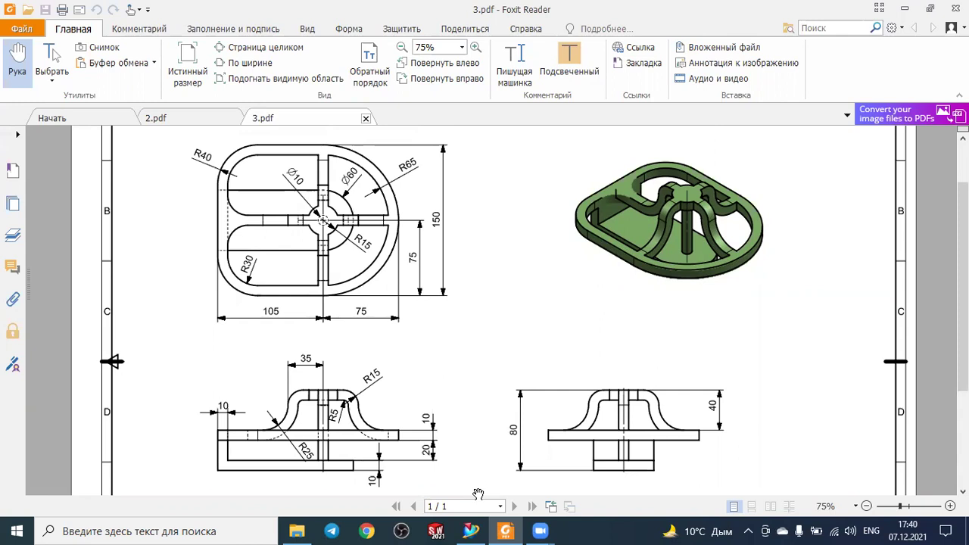
click(472, 530)
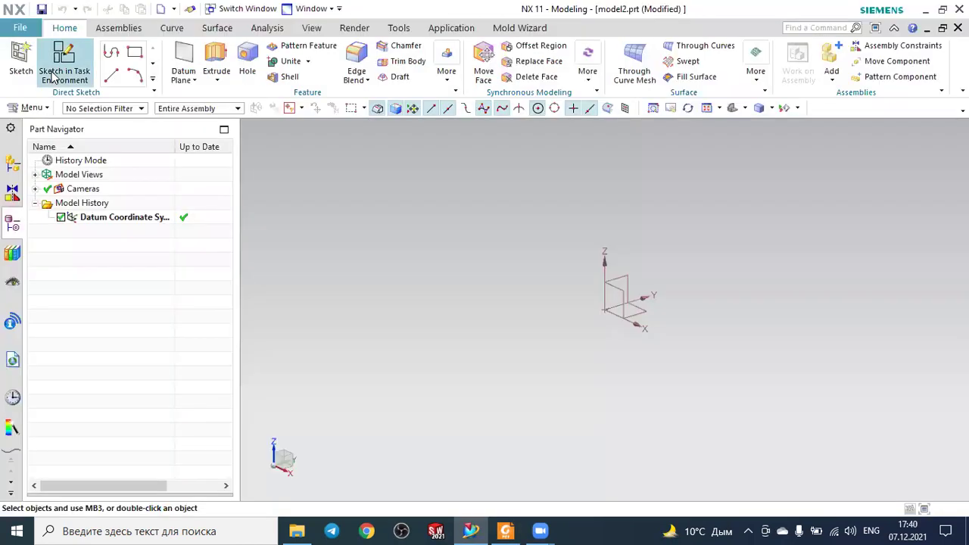
Step: Start a new sketch on the XY plane
click(14, 53)
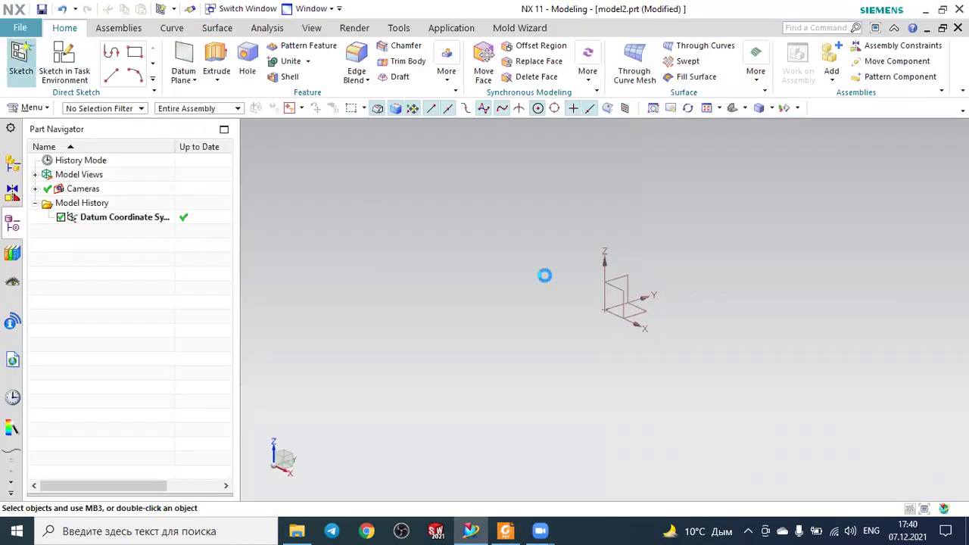
click(640, 310)
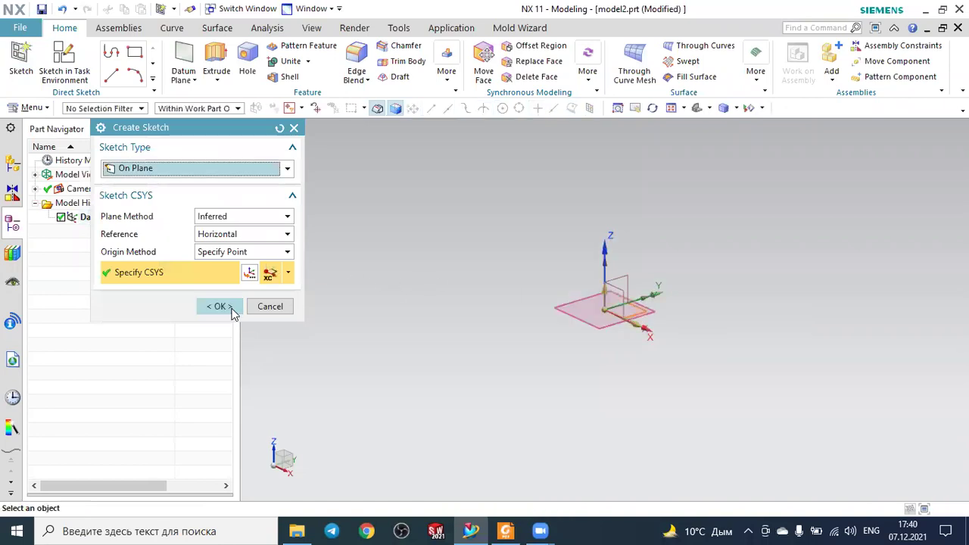
click(230, 307)
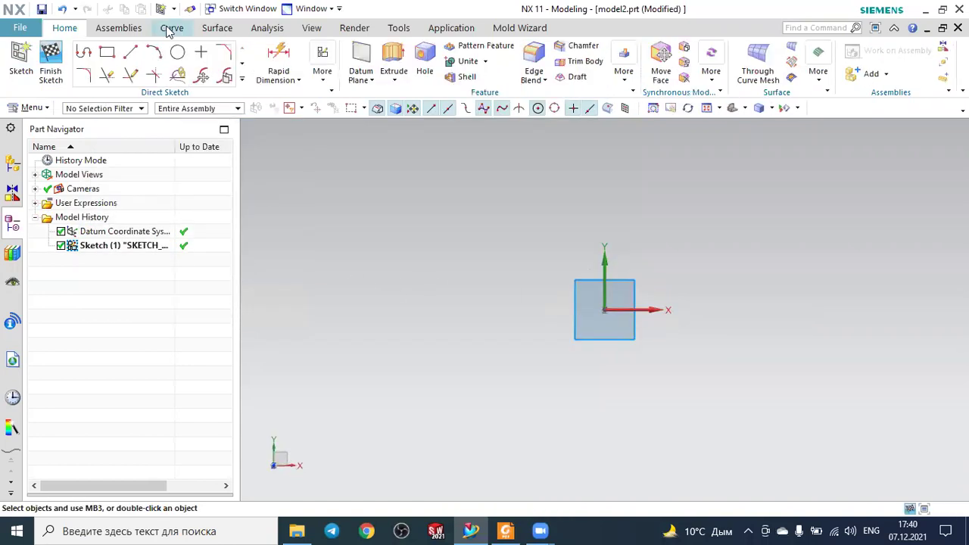
Step: Draw a centre rectangle at the origin, about 128 by 43.6, and check the PDF drawing
click(109, 51)
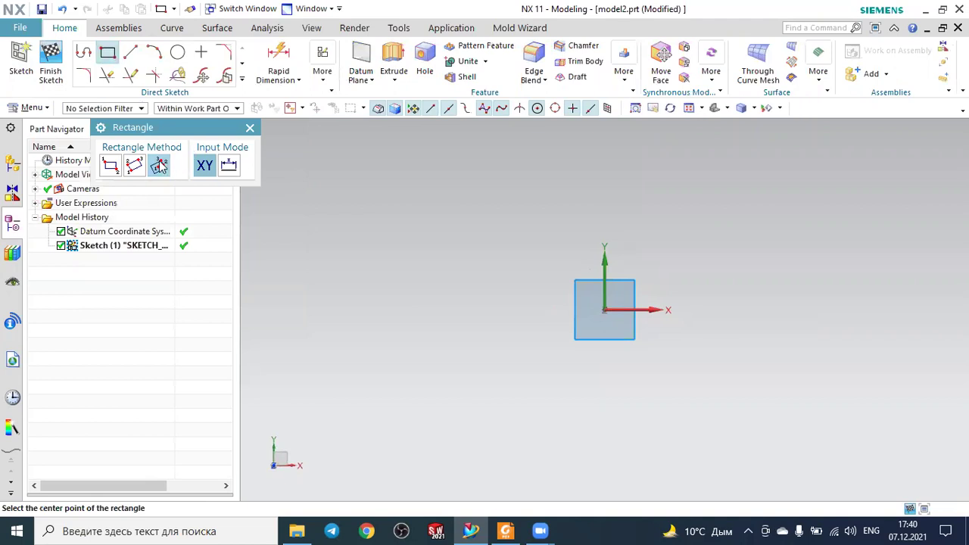
click(604, 310)
click(744, 310)
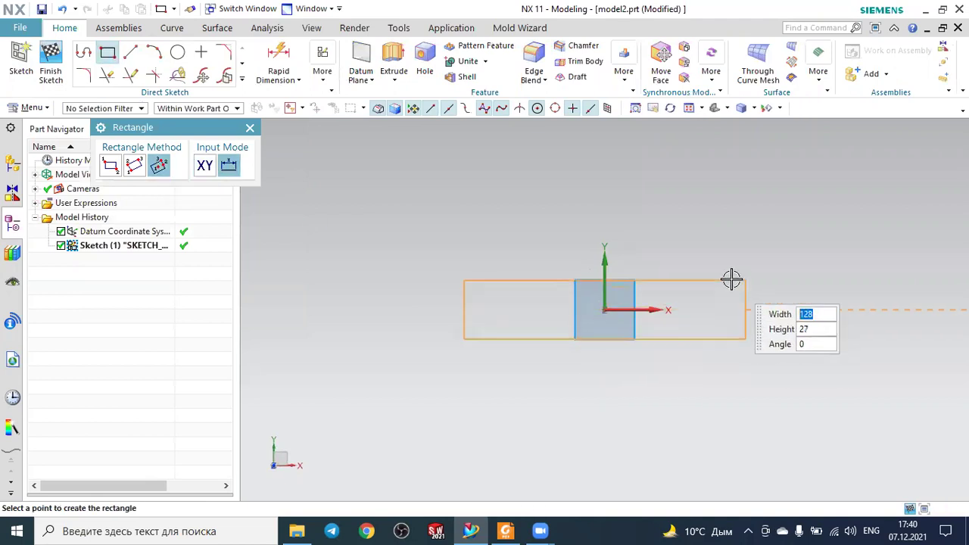
click(712, 262)
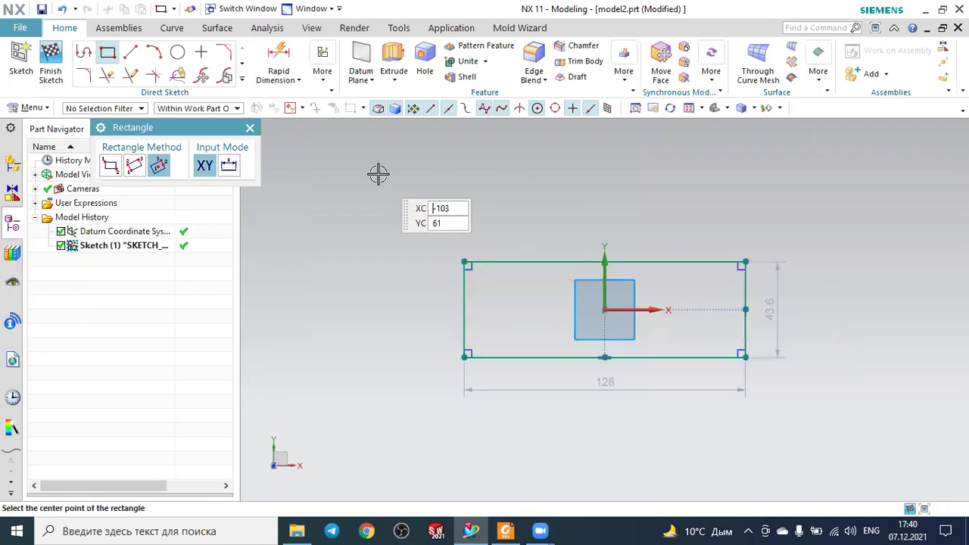
key(Escape)
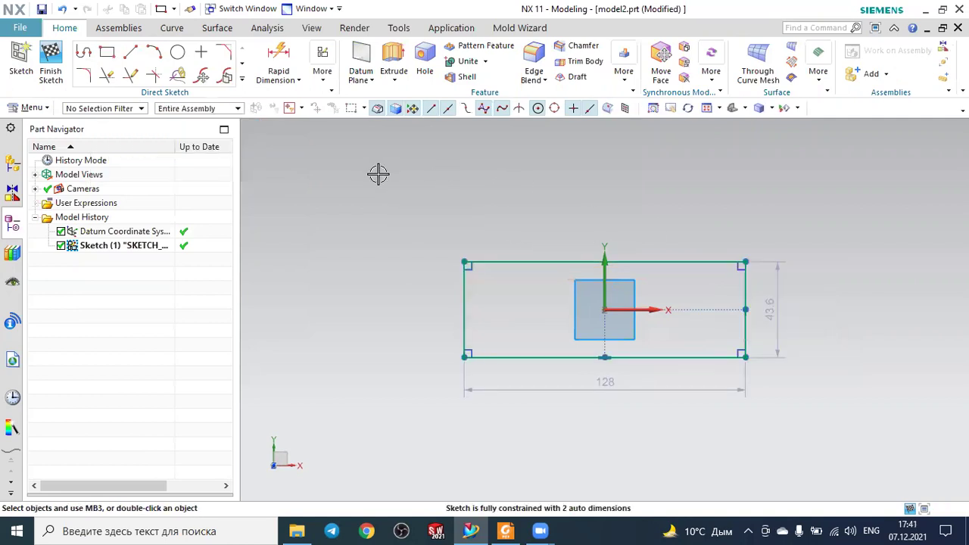
click(506, 530)
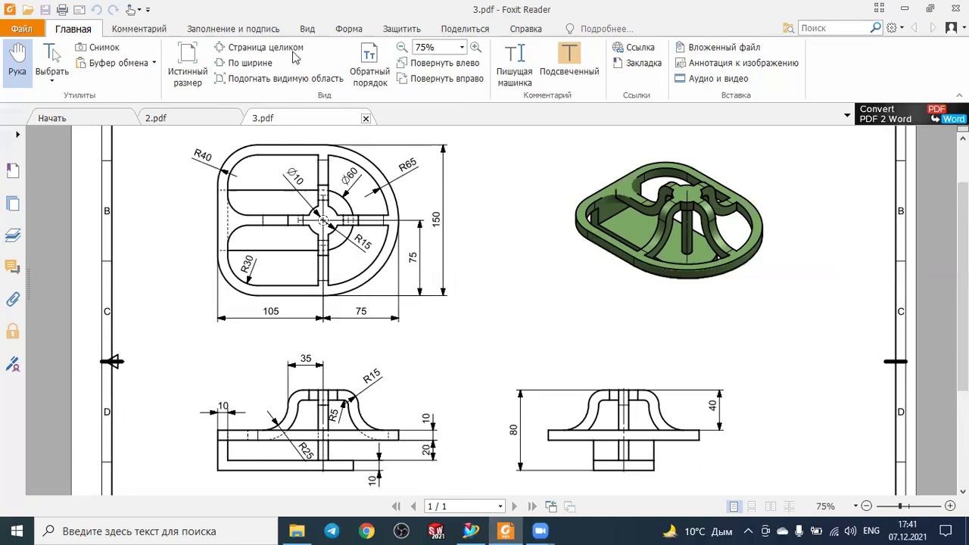
key(alt+Tab)
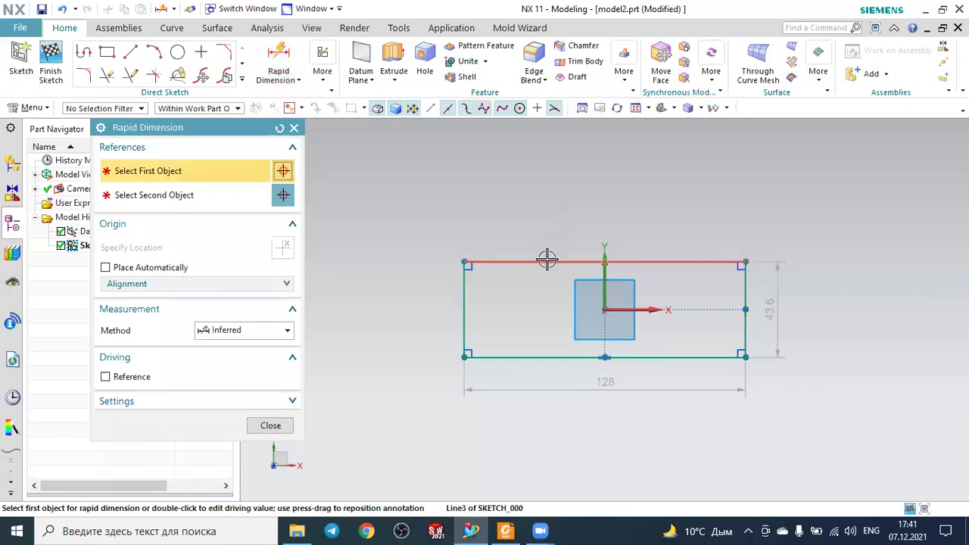
Step: Dimension the rectangle 105 wide (p0) by 60 tall (p1), fully constraining the sketch
click(558, 166)
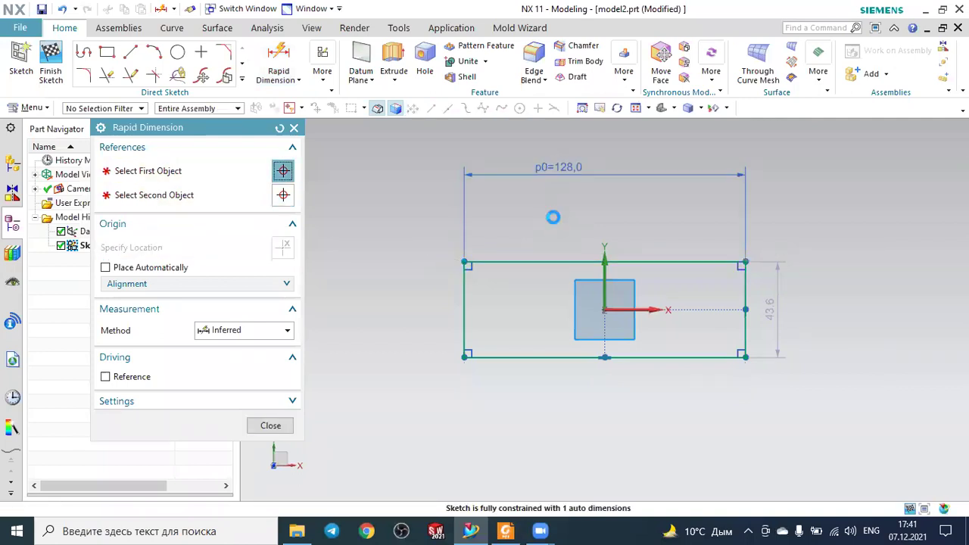
text(10)
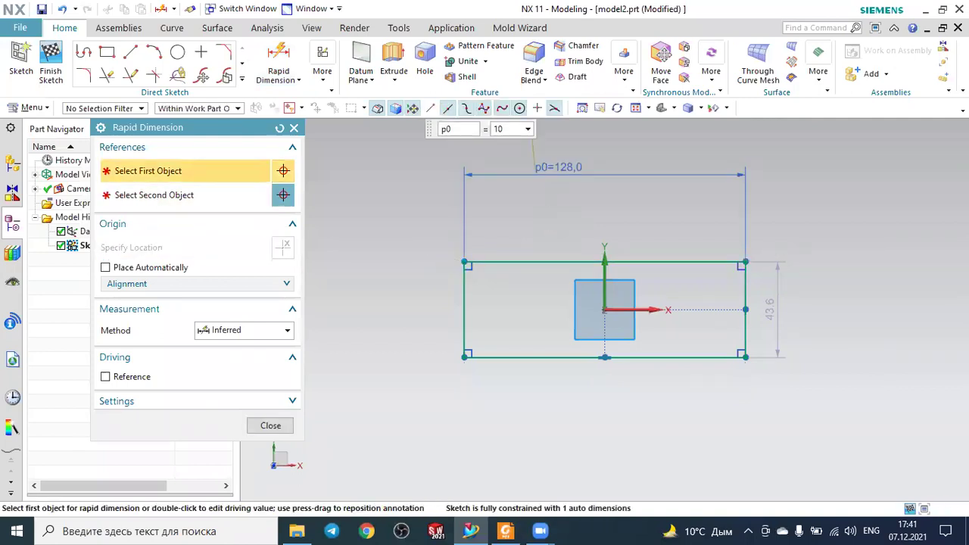
text(5)
key(Return)
key(Escape)
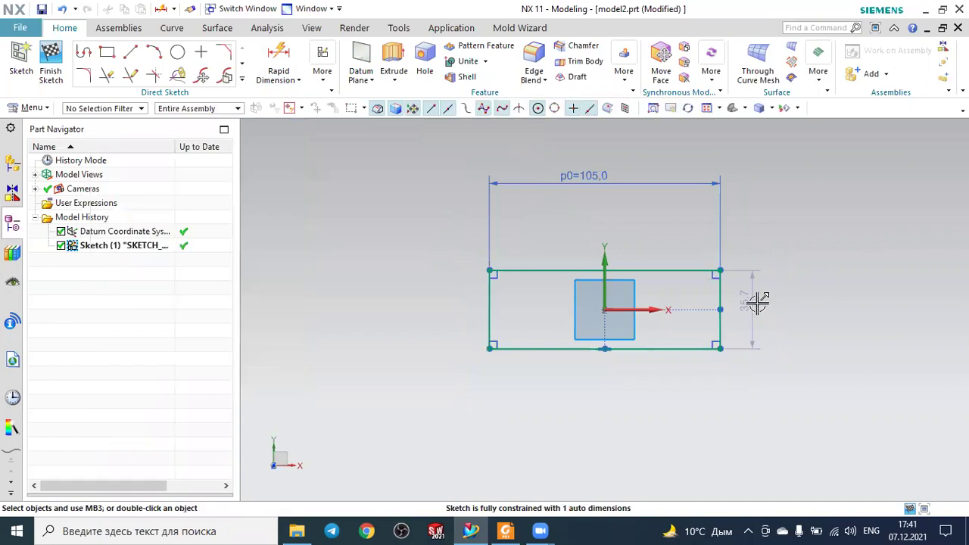
double_click(753, 298)
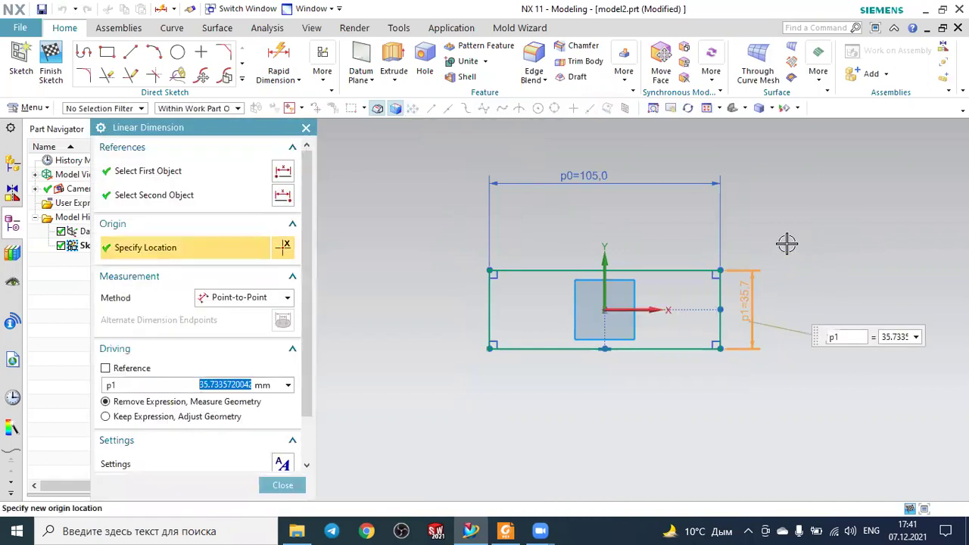
text(60)
key(Return)
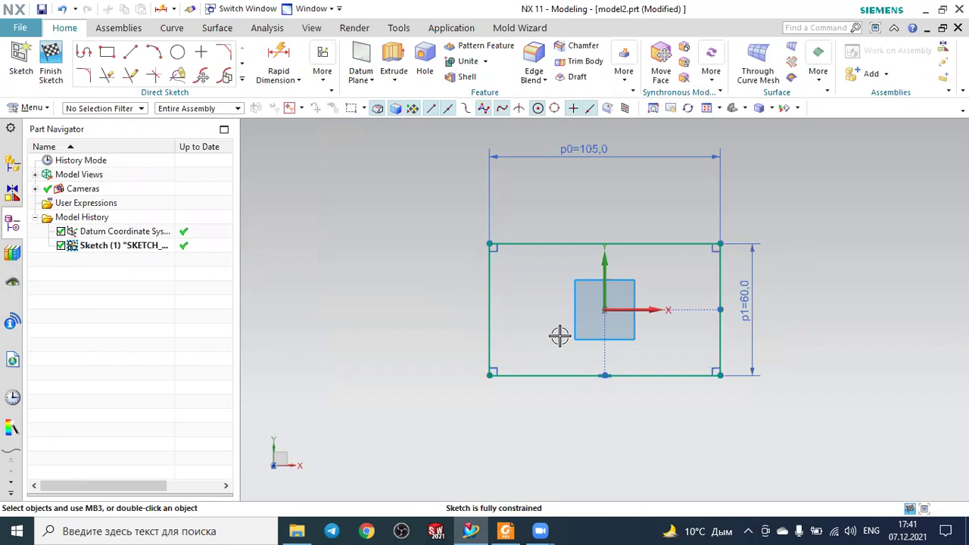
click(507, 244)
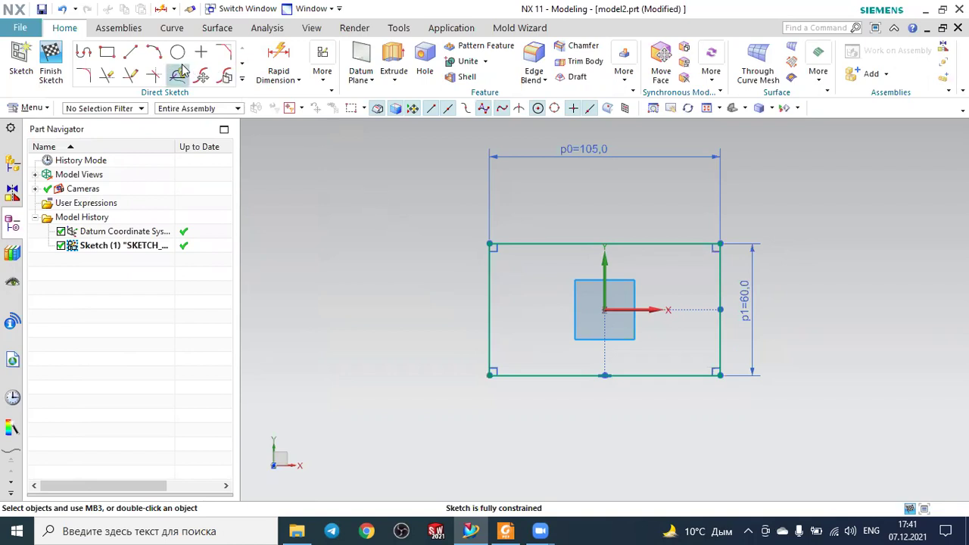
Step: Draw an R30 arc from the top-right to the bottom-right corner, bulging right
click(154, 51)
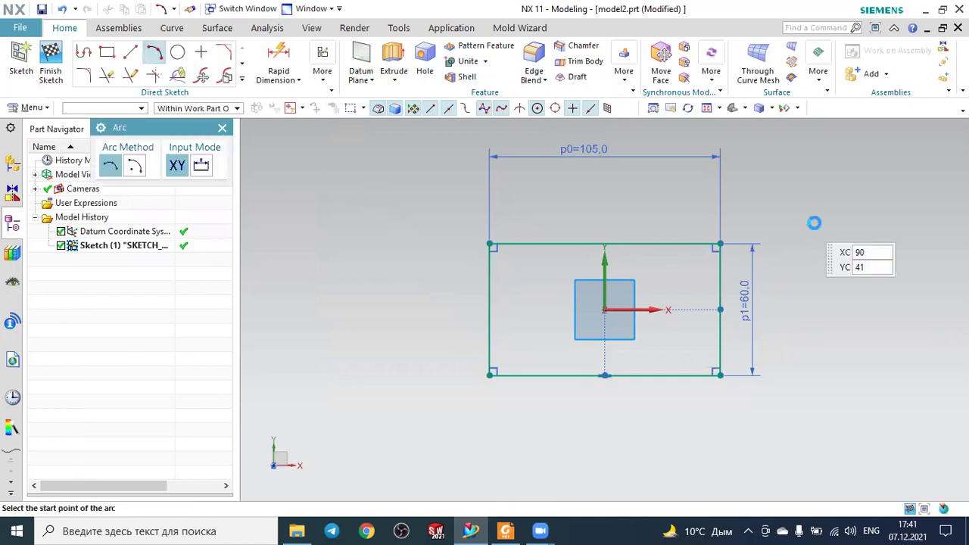
click(717, 245)
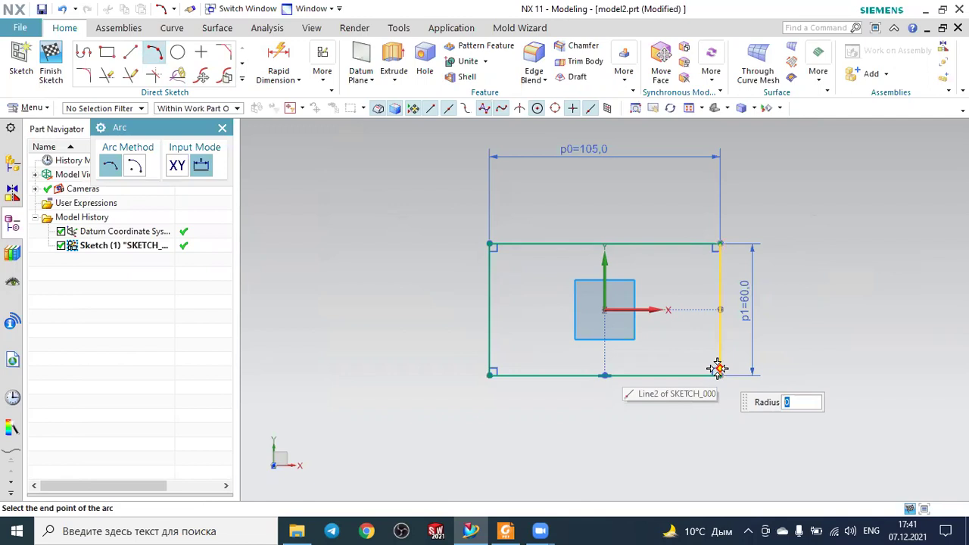
click(718, 371)
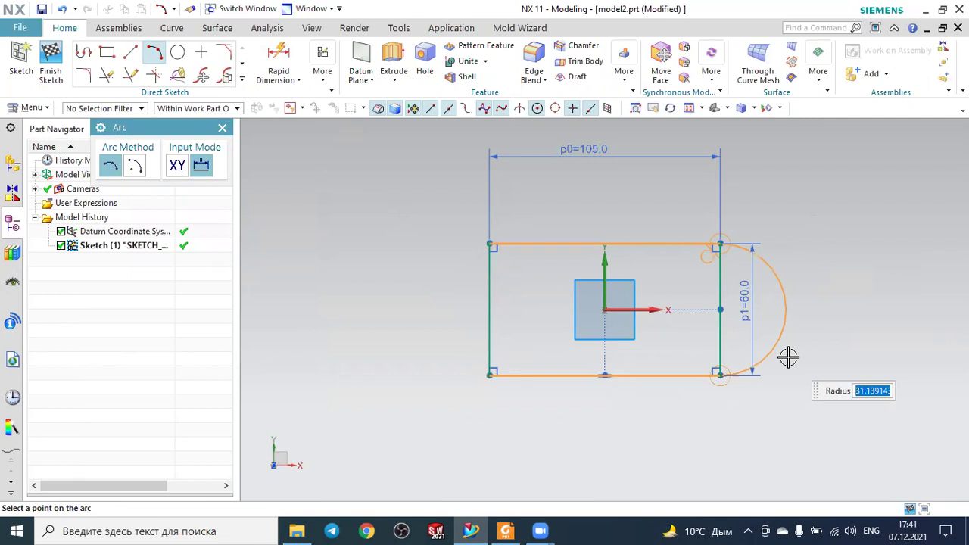
text(30)
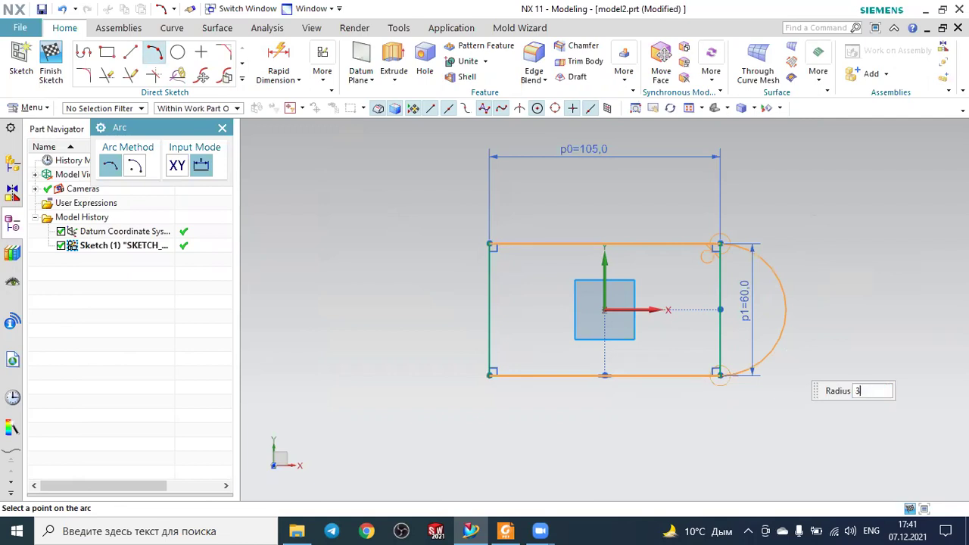
click(850, 346)
key(Escape)
drag(772, 300, 829, 218)
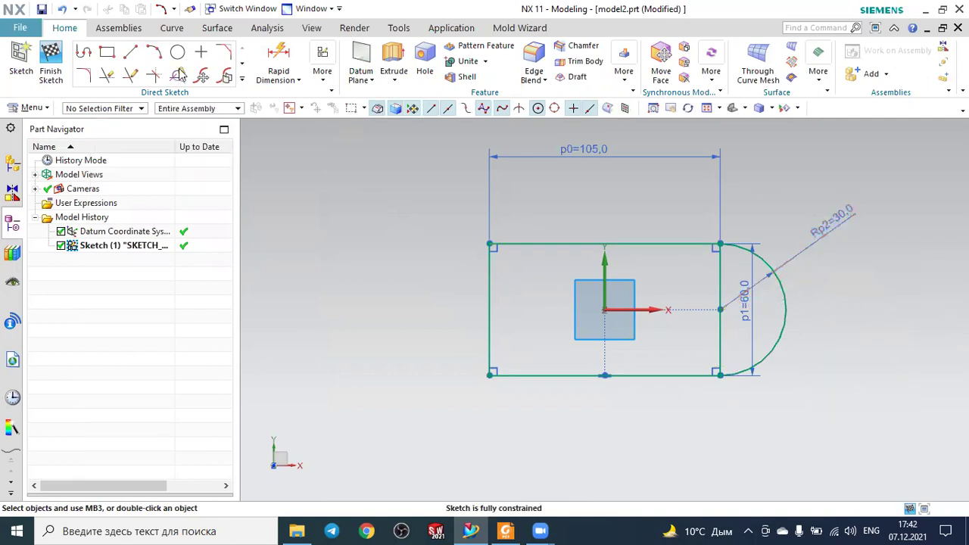
Step: Quick Trim away the rectangle's straight right edge
click(107, 75)
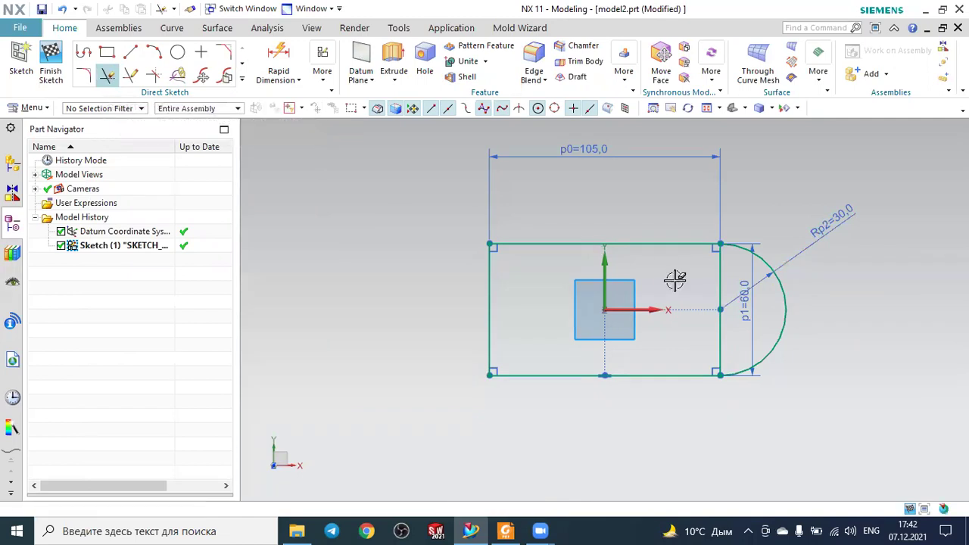
click(719, 267)
click(270, 257)
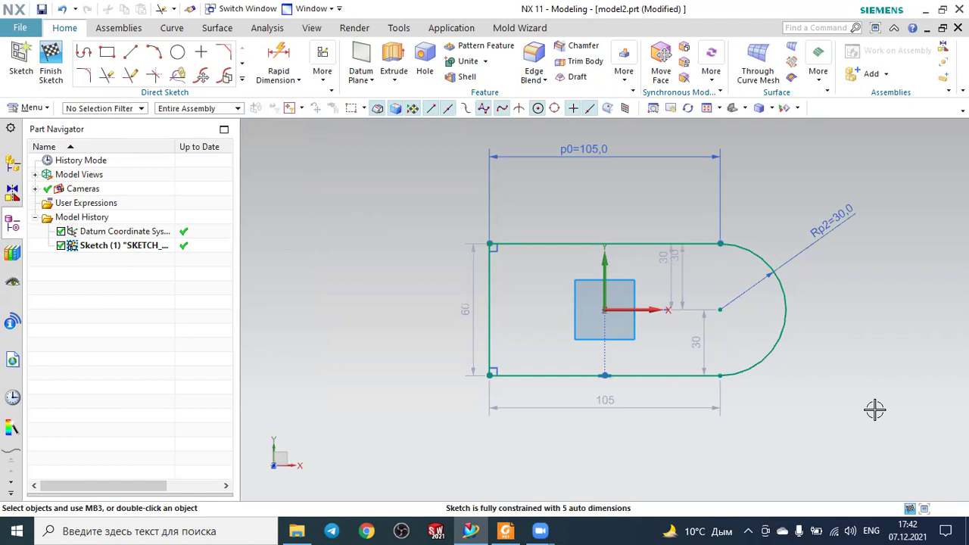
Step: Finish the sketch and extrude the profile 10 mm into a plate
click(65, 63)
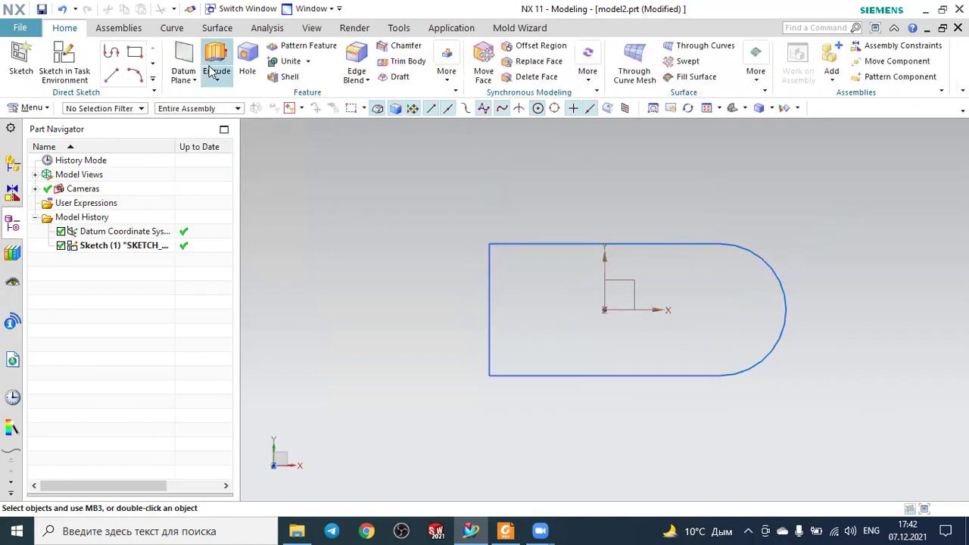
click(217, 80)
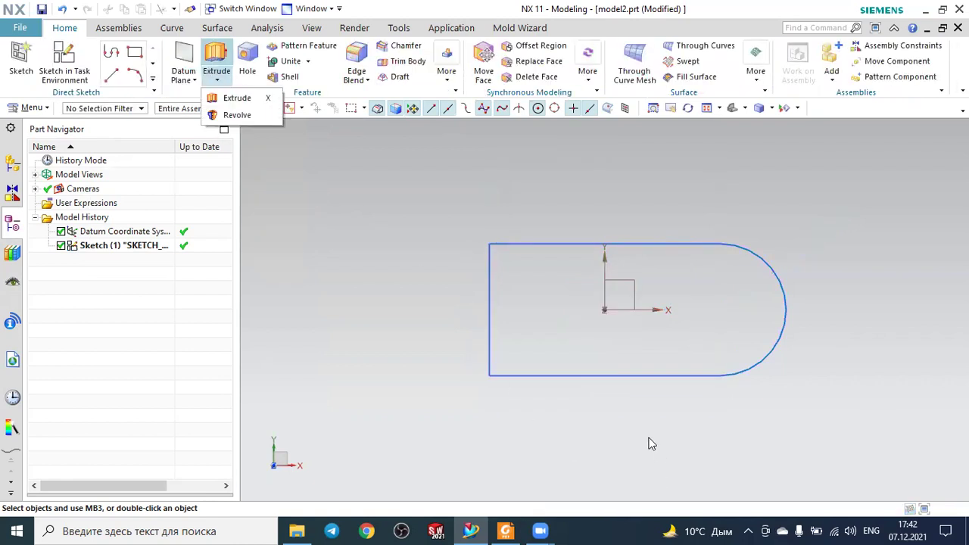
click(261, 99)
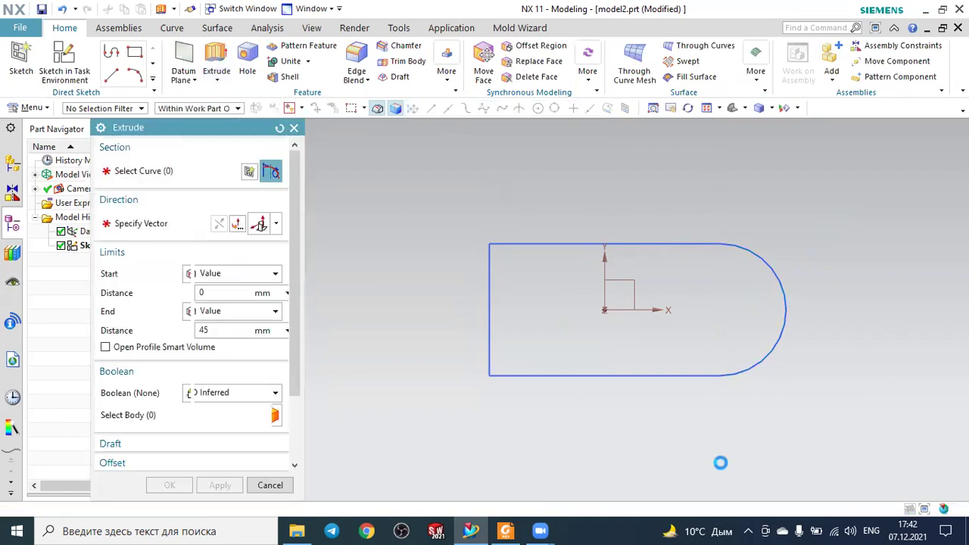
middle_drag(703, 426, 684, 389)
click(571, 341)
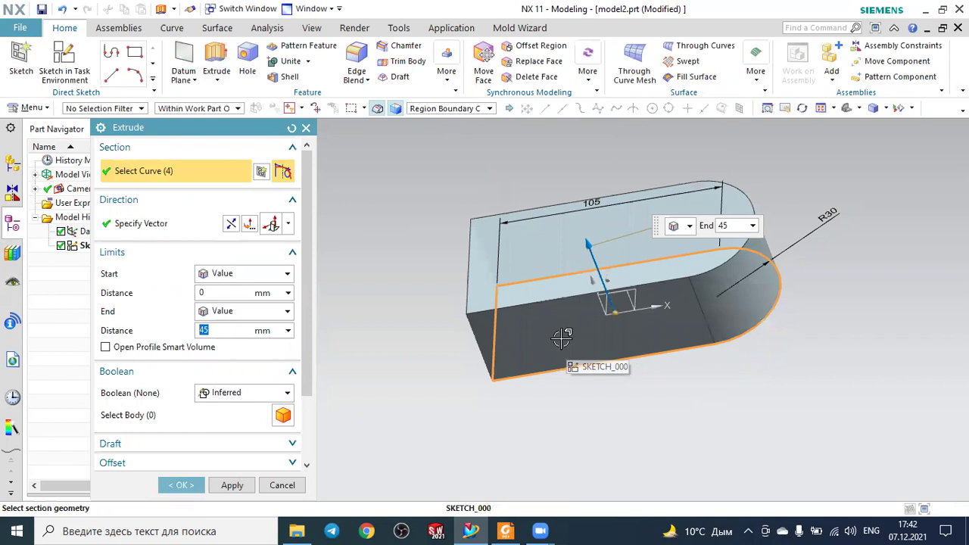
text(10)
key(Return)
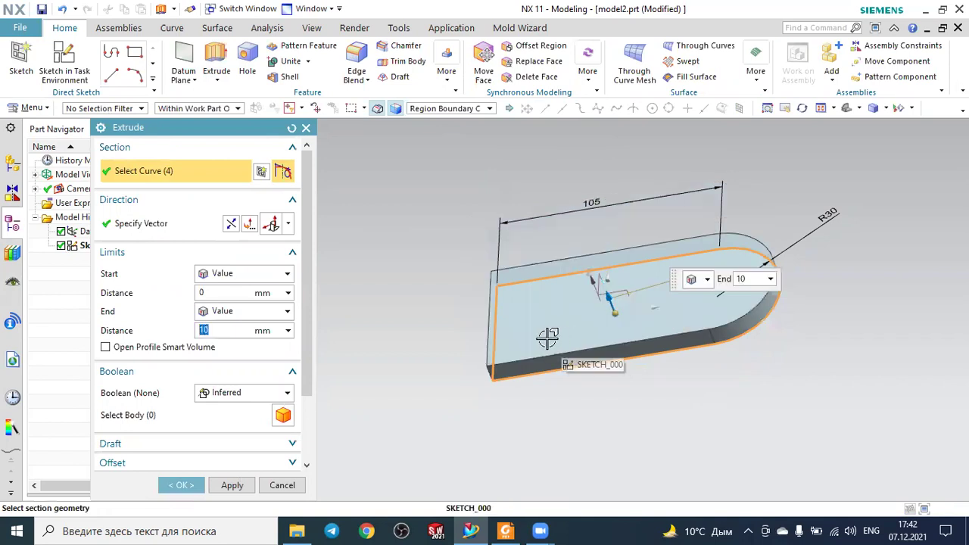
click(184, 485)
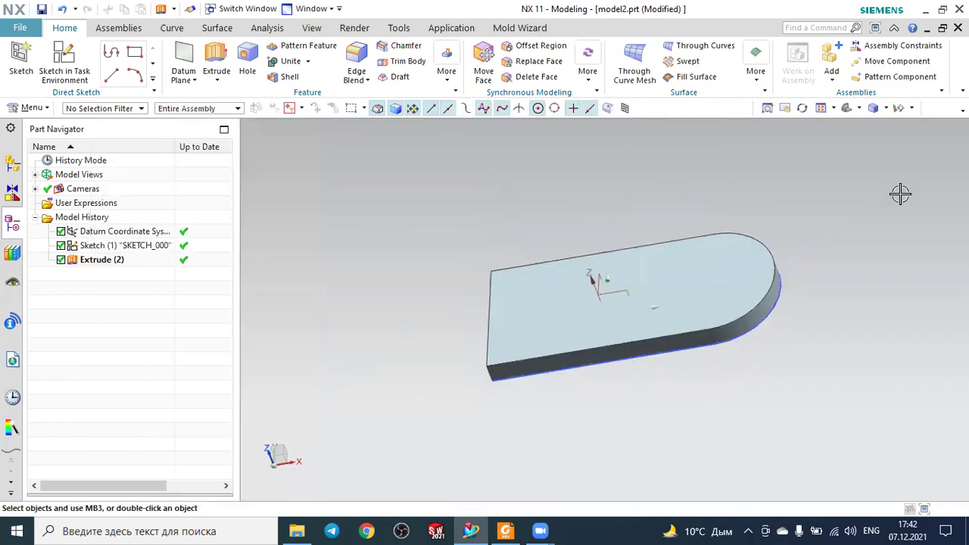
Step: Fit and orbit the plate to inspect it, then switch to the PDF drawing
click(727, 112)
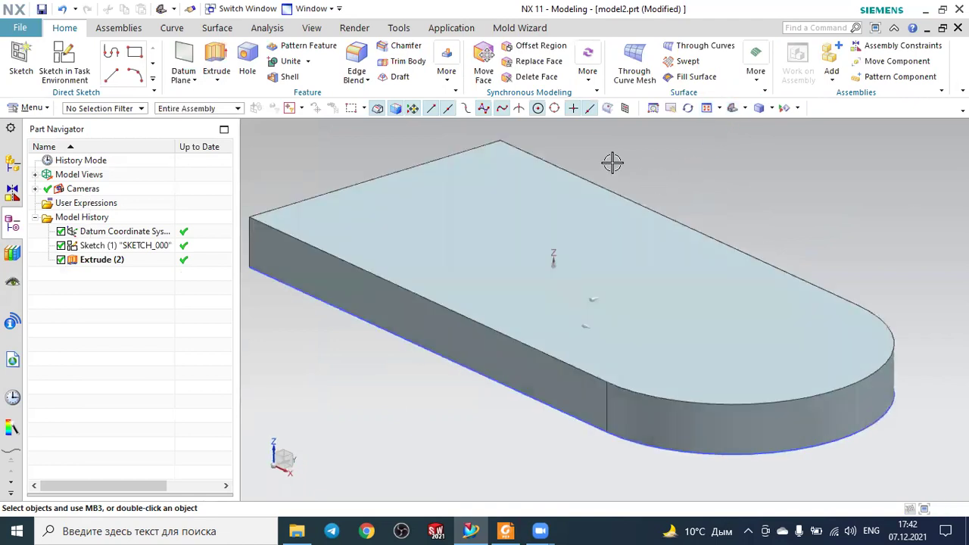
middle_drag(418, 349, 449, 393)
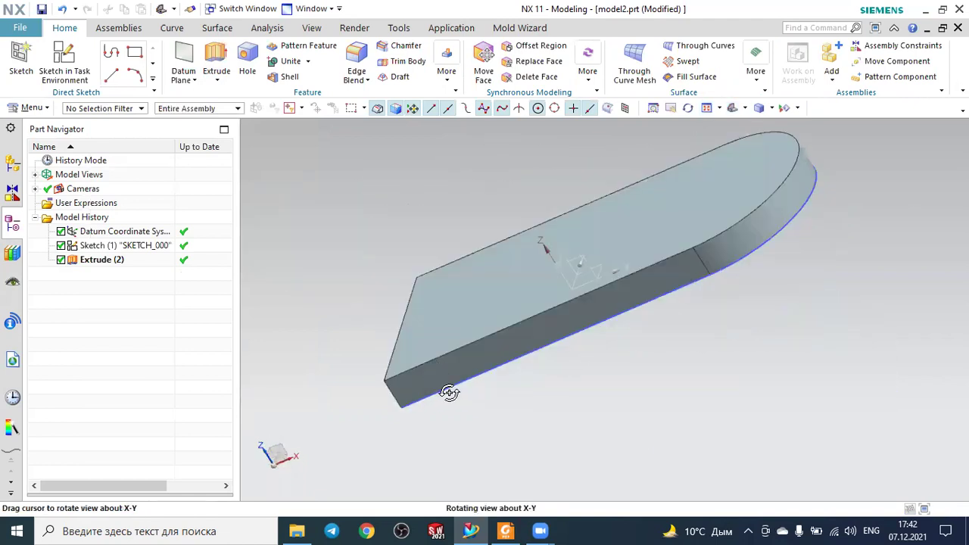
middle_drag(494, 476, 508, 421)
key(alt+Tab)
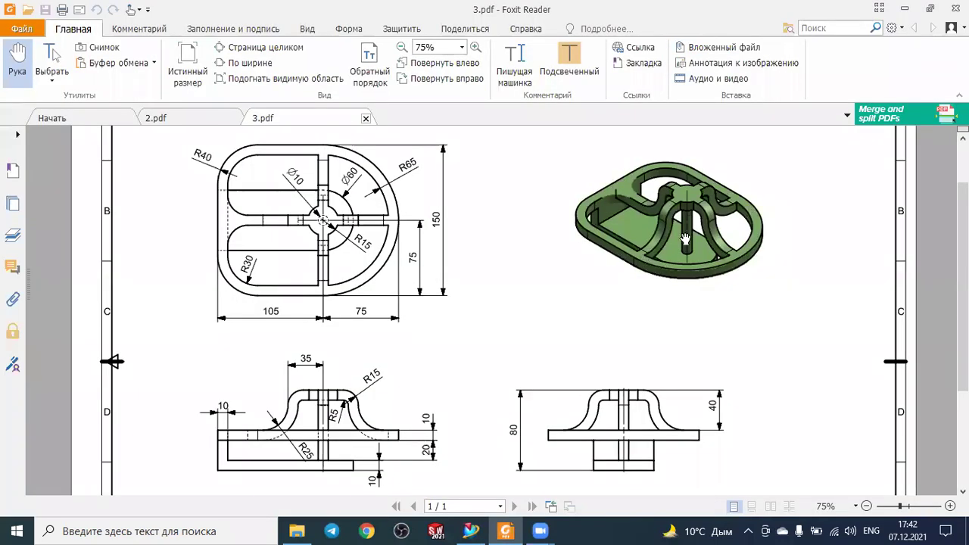
Step: Zoom into 3.pdf's front view to read the 10, 20 and 10 heights, then return to NX
scroll(521, 237, down, 1)
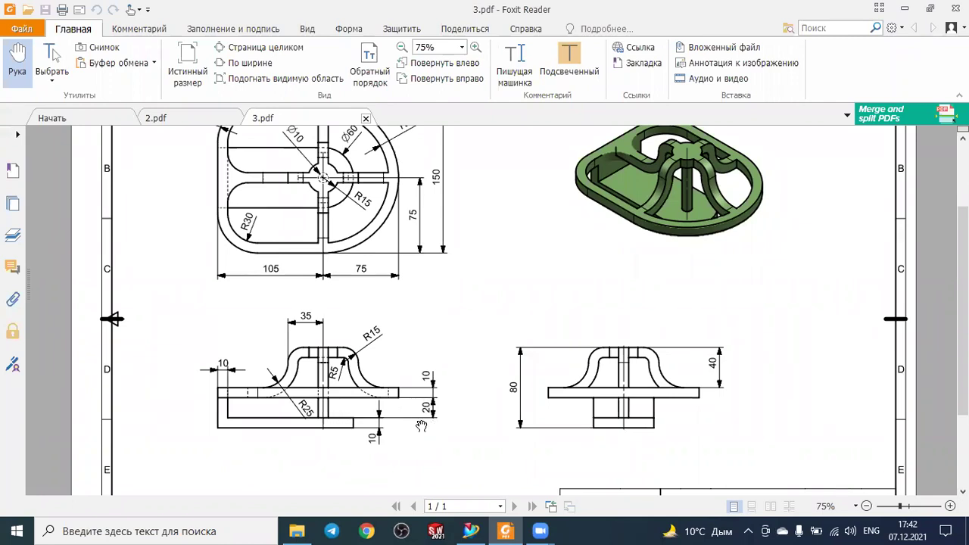
ctrl+scroll(428, 421, up, 1)
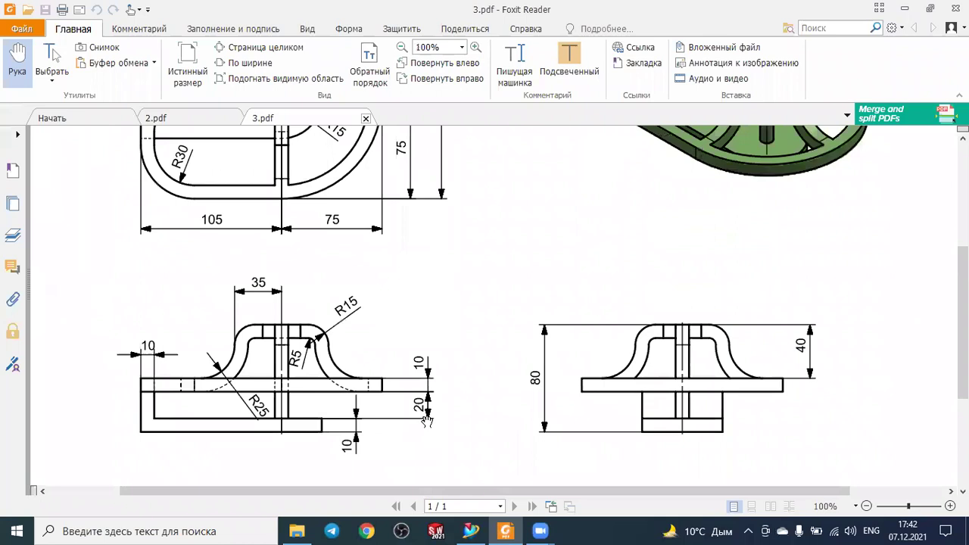
ctrl+scroll(367, 395, up, 2)
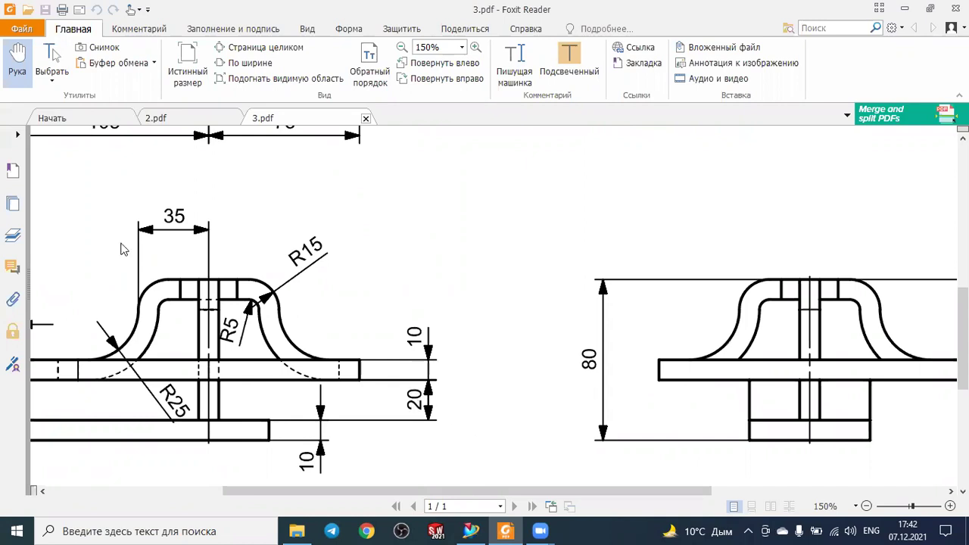
key(alt+Tab)
Step: Create a datum plane offset 20 mm from the plate's top face
click(182, 57)
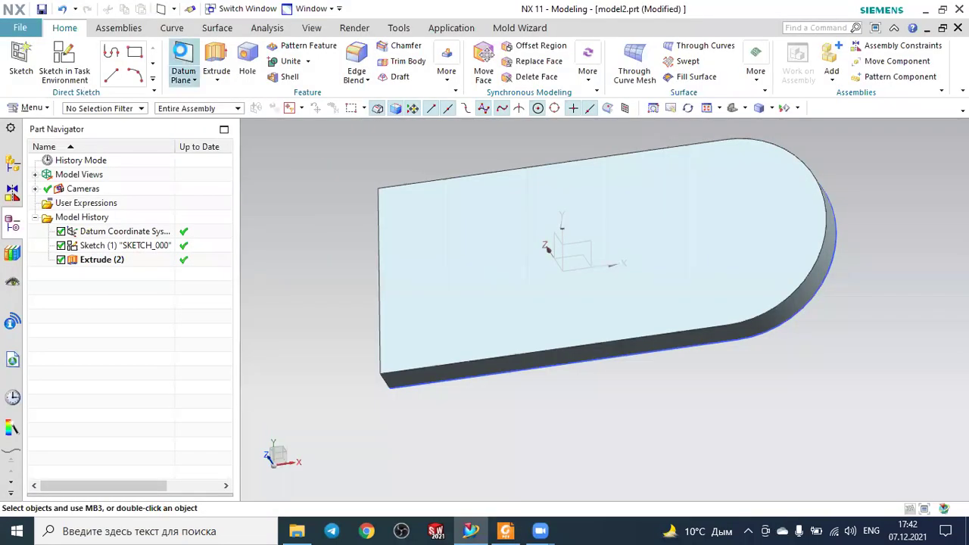
mouse_move(766, 392)
middle_down()
mouse_move(672, 366)
mouse_move(714, 404)
mouse_move(681, 363)
middle_up()
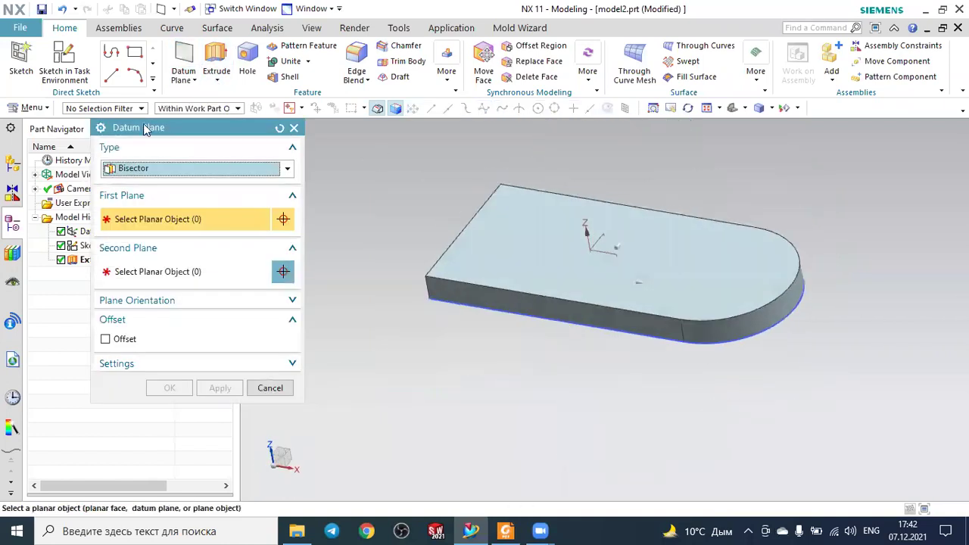
click(182, 168)
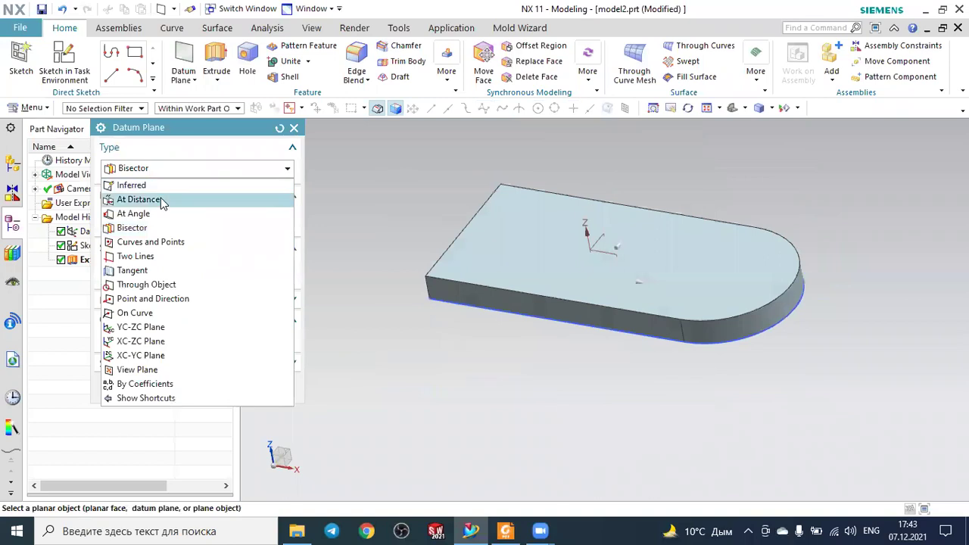
click(160, 198)
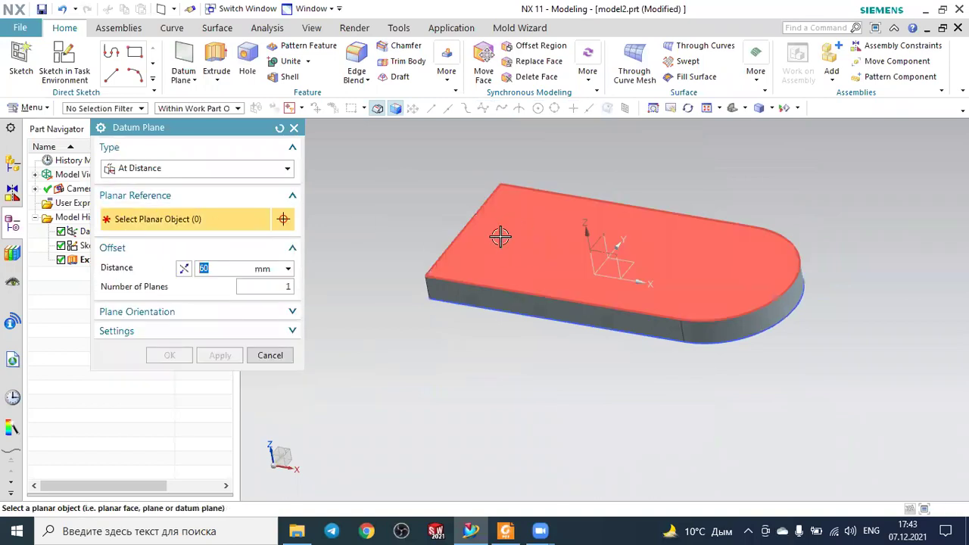
click(526, 269)
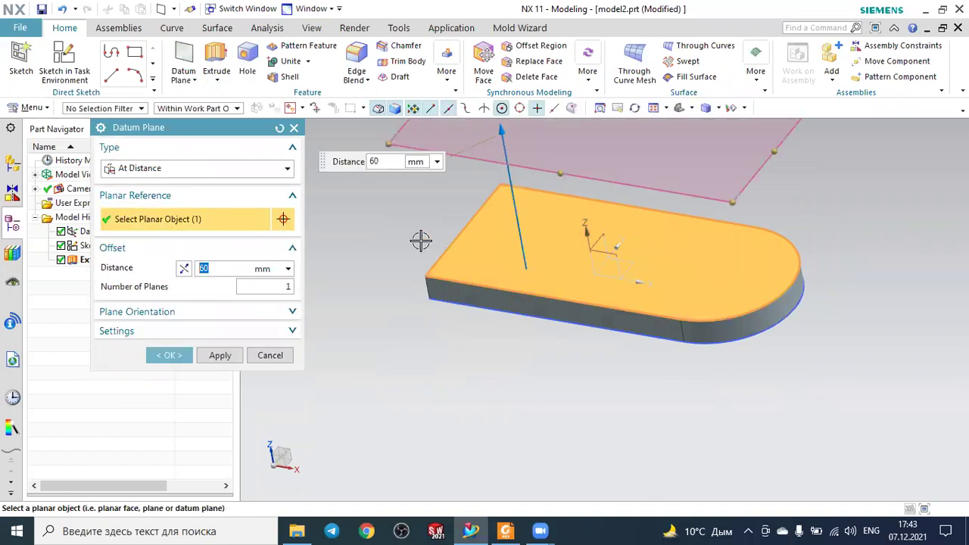
text(20)
key(Return)
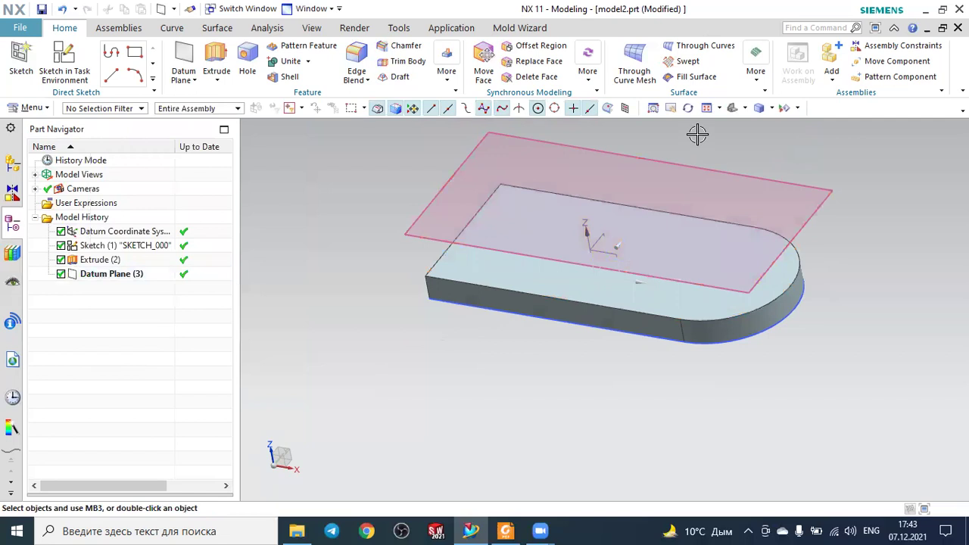
mouse_move(749, 151)
middle_down()
mouse_move(367, 246)
mouse_move(395, 229)
middle_up()
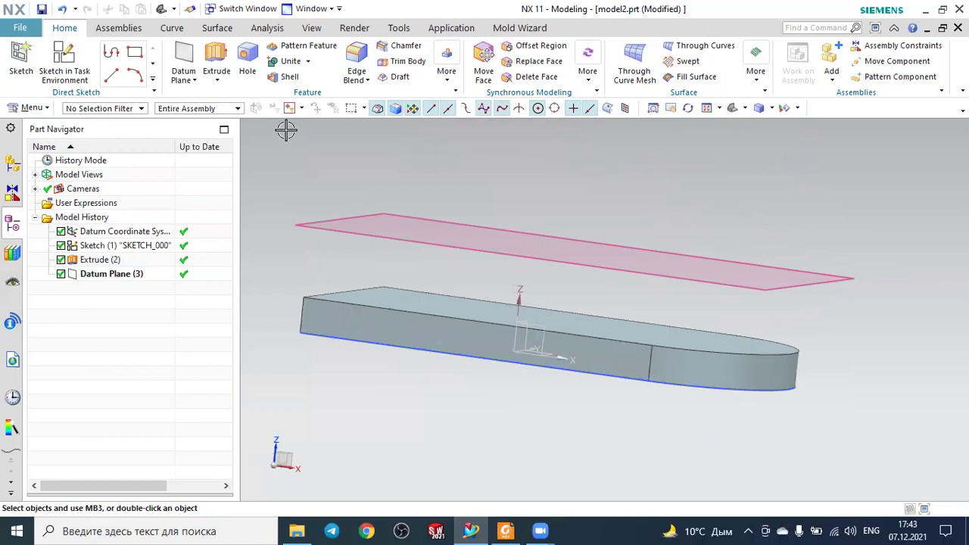
Step: Start a new sketch on the new Datum Plane (3)
click(32, 56)
click(330, 226)
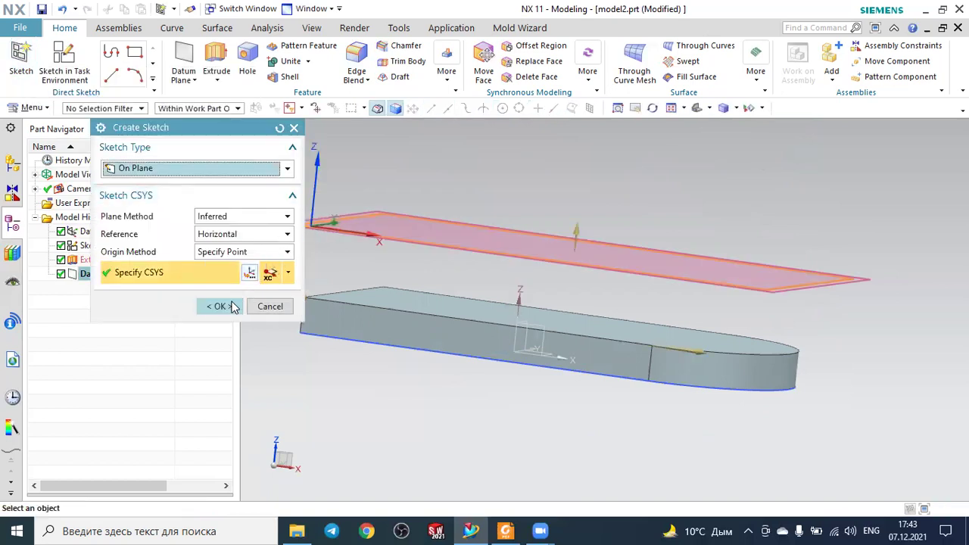
click(227, 306)
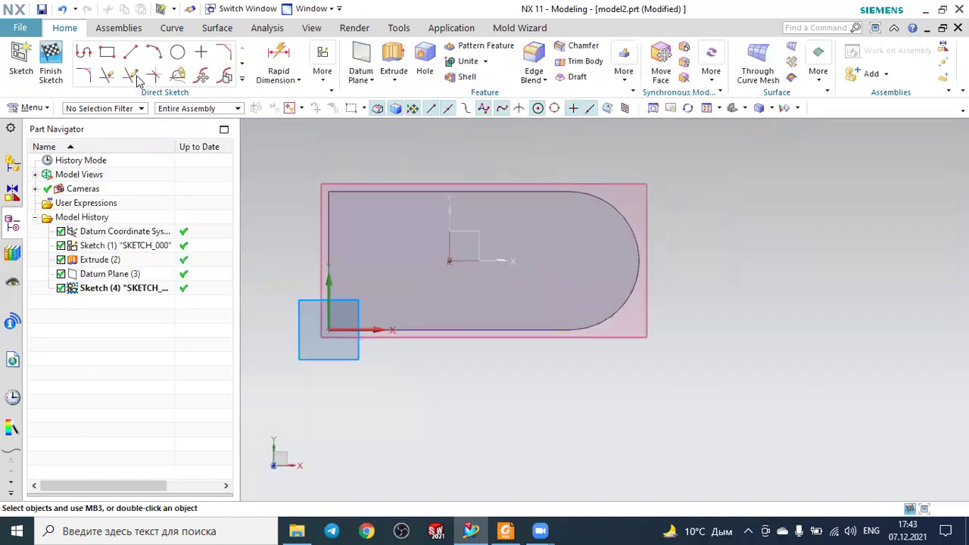
Step: Draw a two-corner rectangle, about 179 by 97, around the plate outline
click(109, 55)
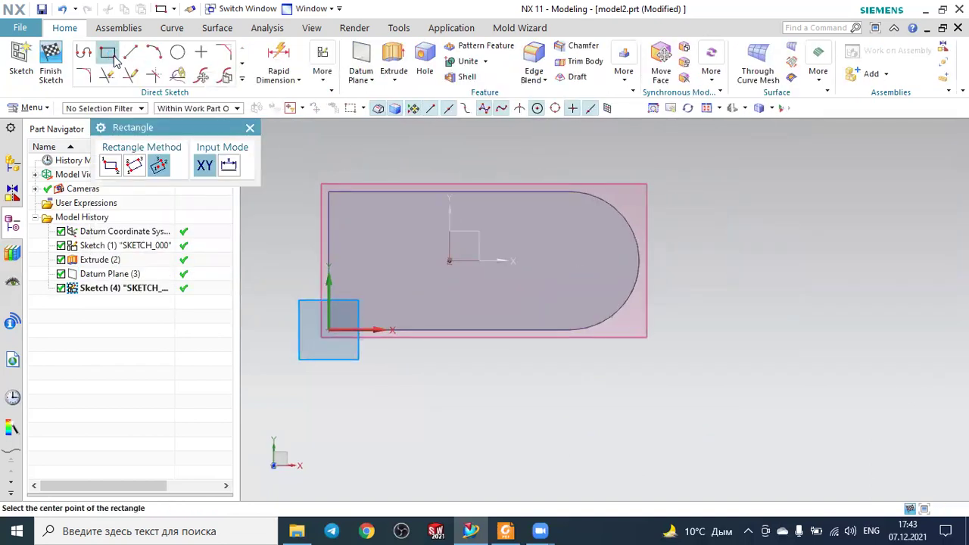
click(274, 160)
click(110, 165)
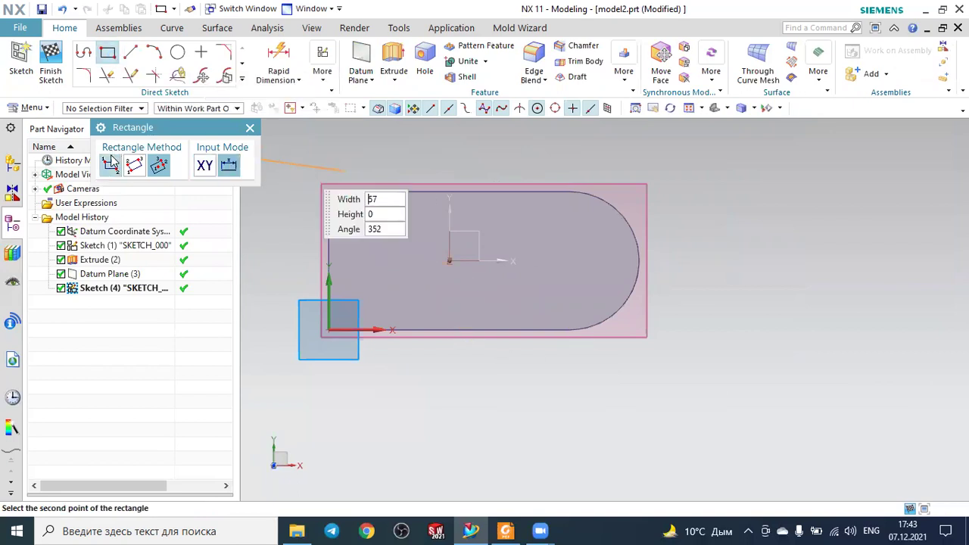
click(688, 383)
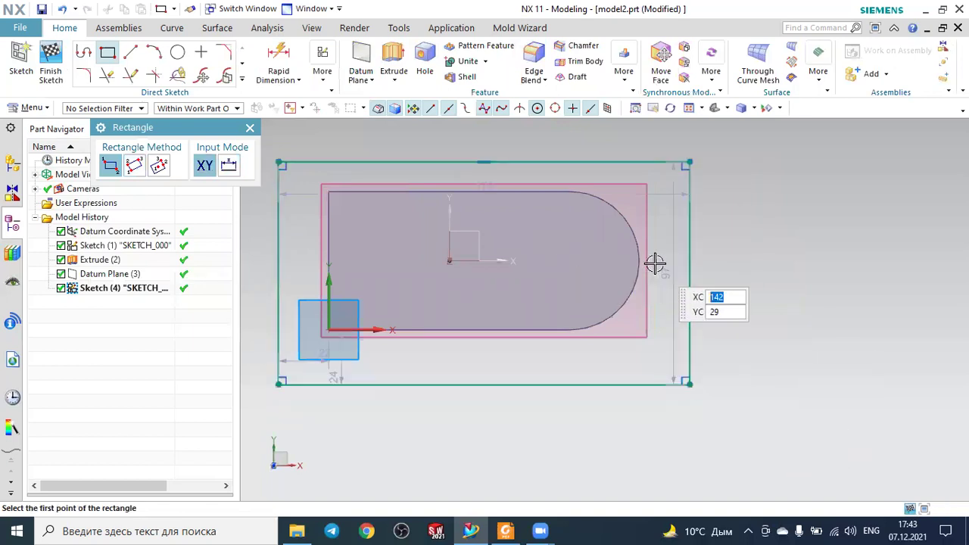
key(Escape)
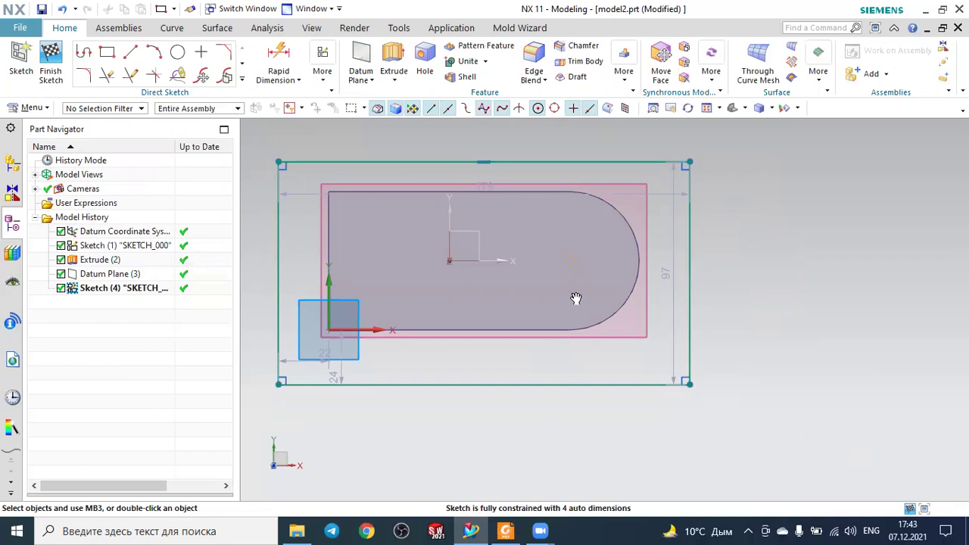
key(alt+Tab)
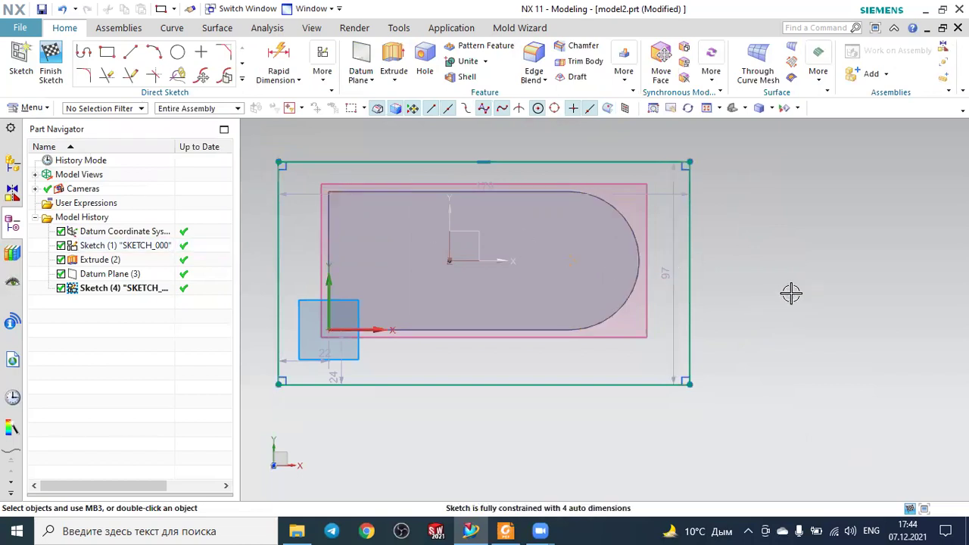
Step: Vertically align the rectangle's left-edge midpoint with the plate's left edge
key(c)
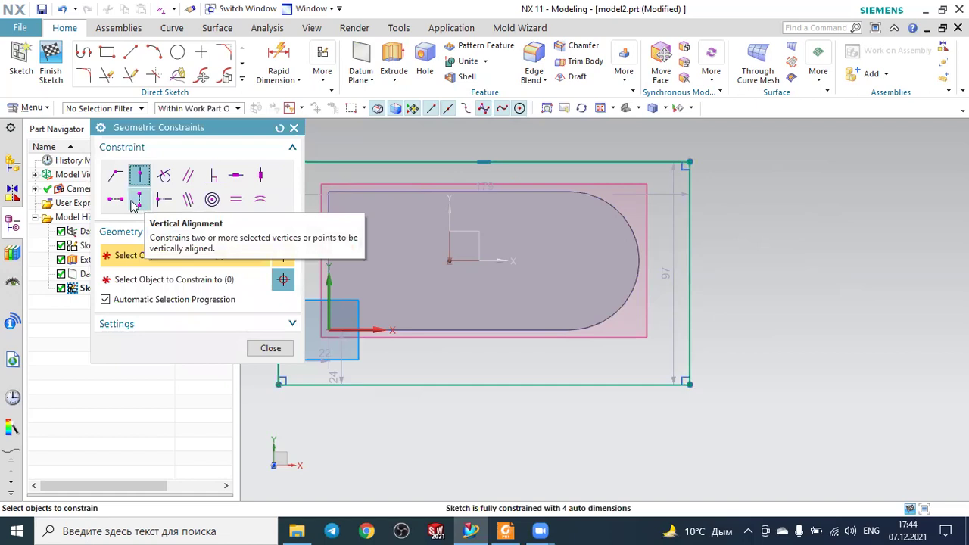
click(139, 199)
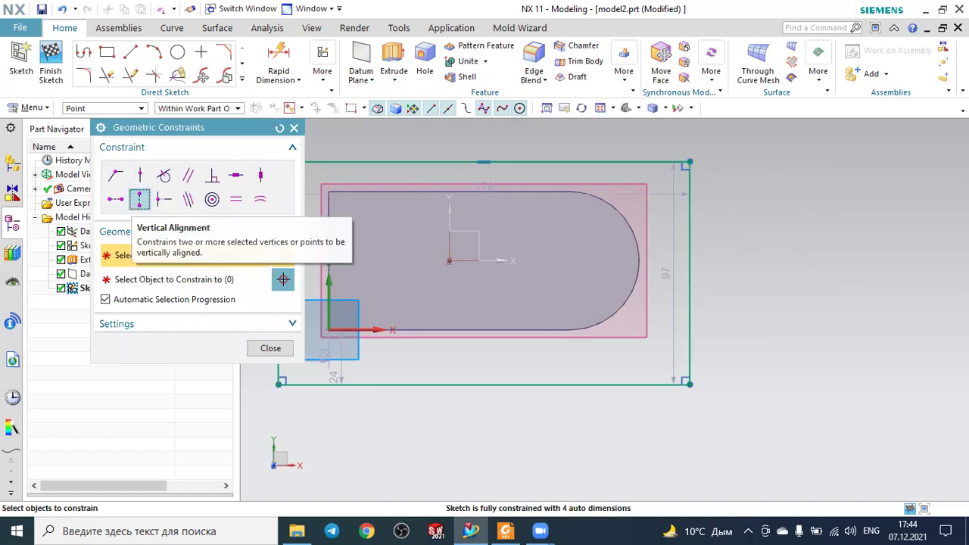
scroll(670, 390, down, 2)
scroll(355, 350, up, 2)
scroll(356, 350, up, 1)
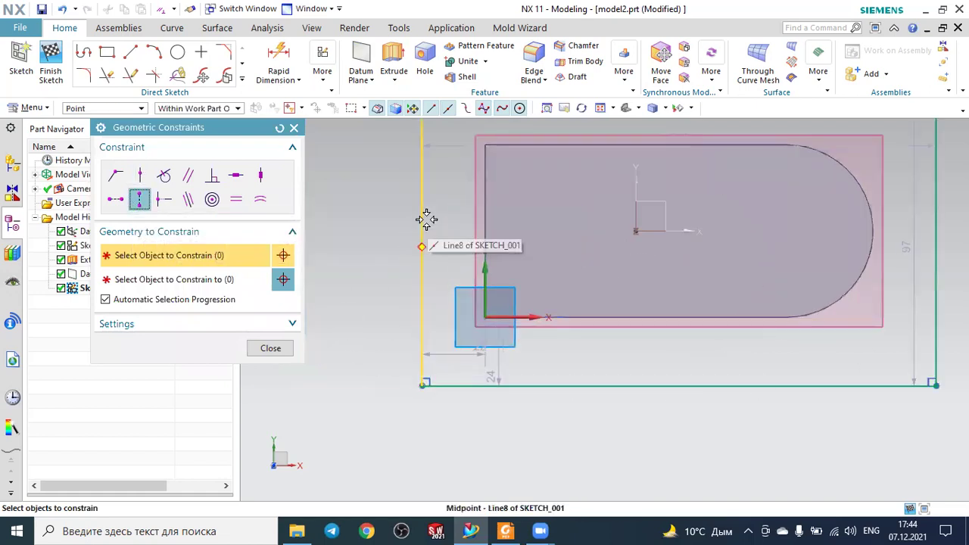
click(424, 212)
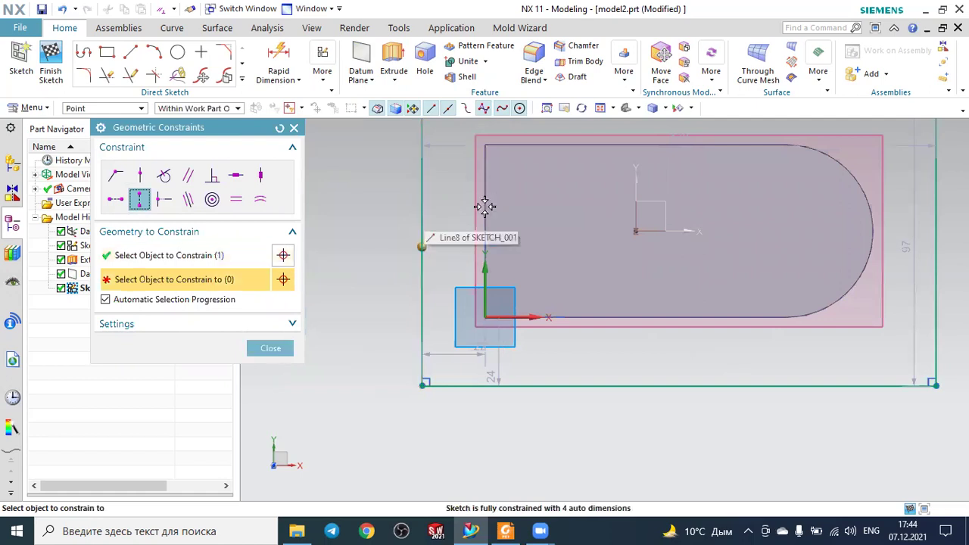
click(484, 206)
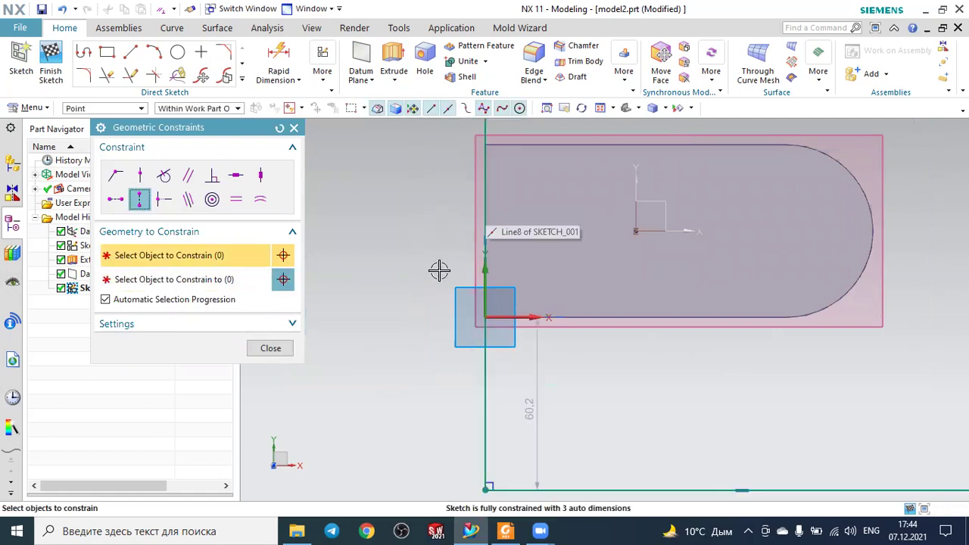
scroll(470, 288, down, 3)
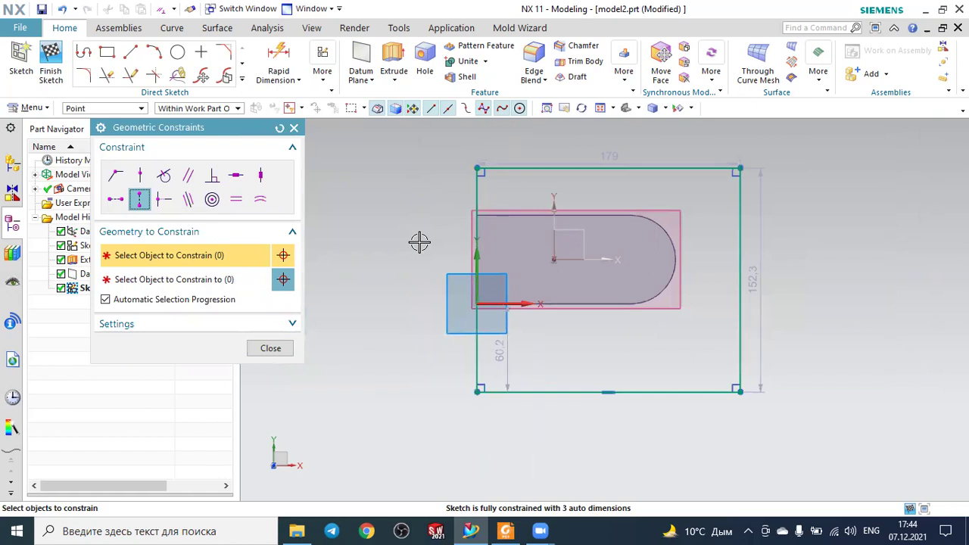
key(Escape)
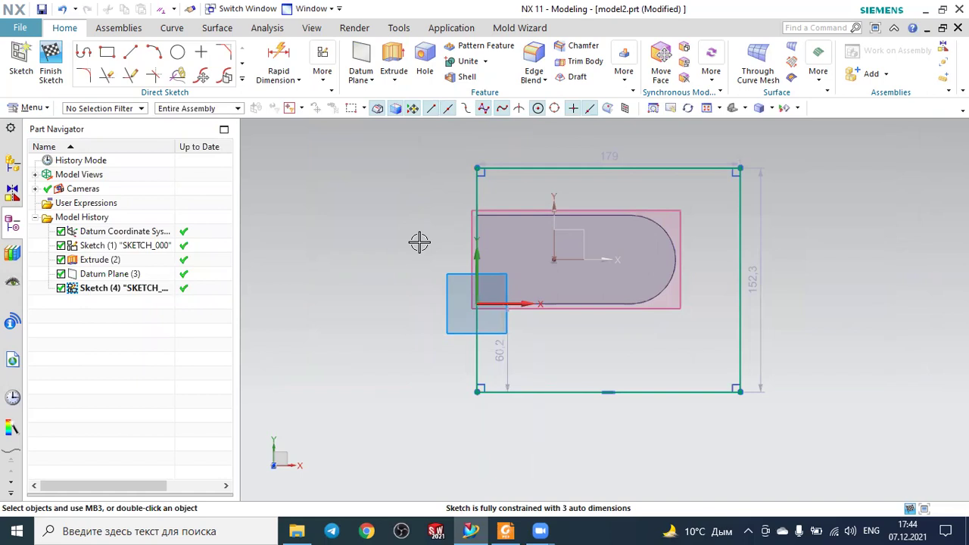
Step: Make the rectangle's top and bottom edges symmetric about the sketch X axis
click(328, 87)
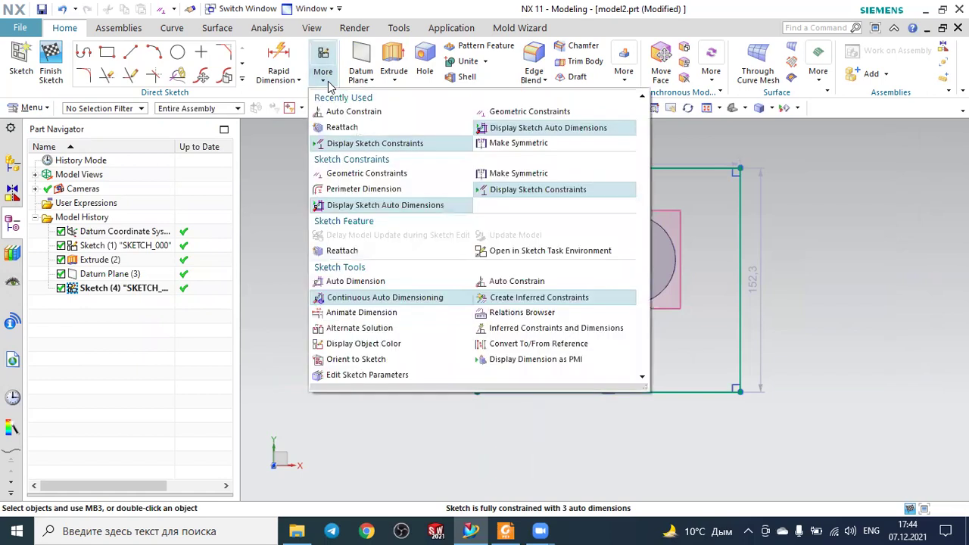
click(504, 143)
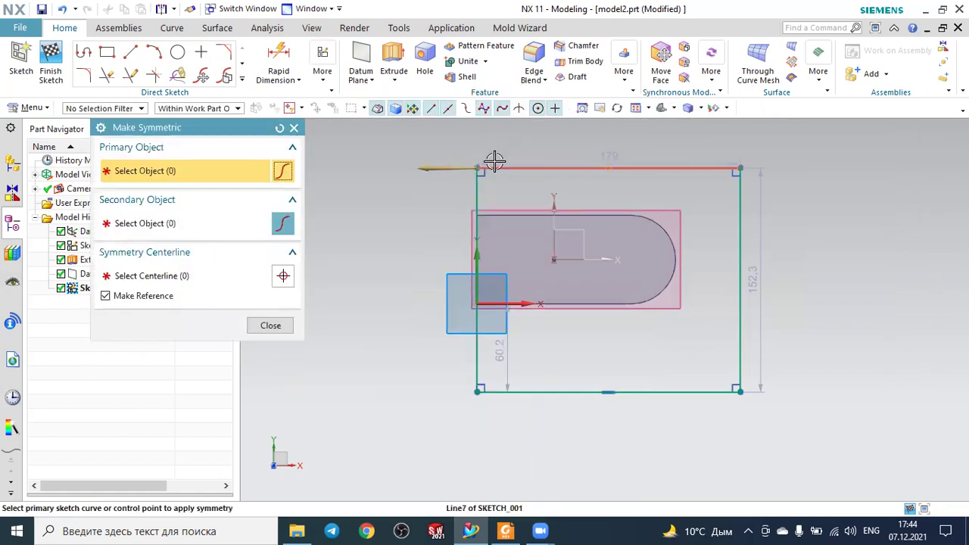
click(494, 163)
click(486, 392)
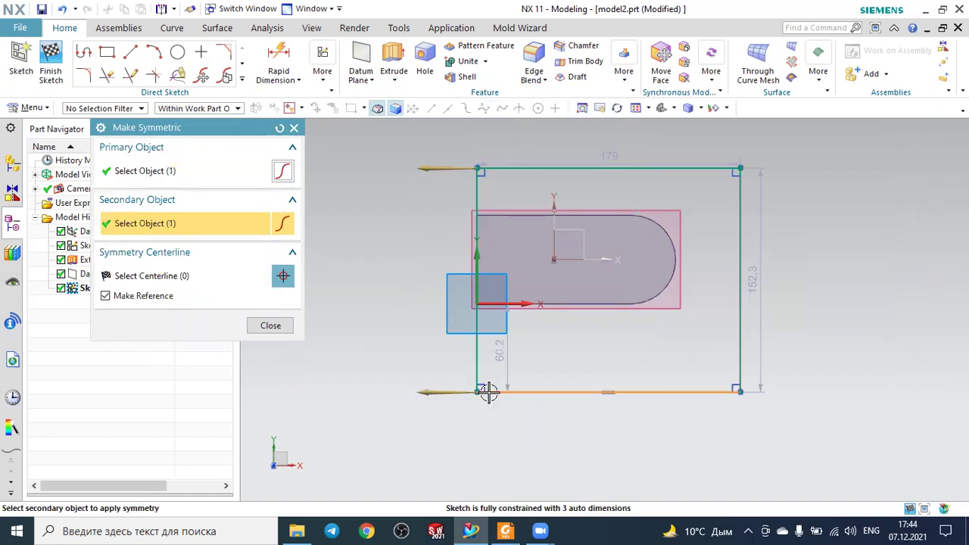
scroll(605, 246, up, 3)
click(558, 270)
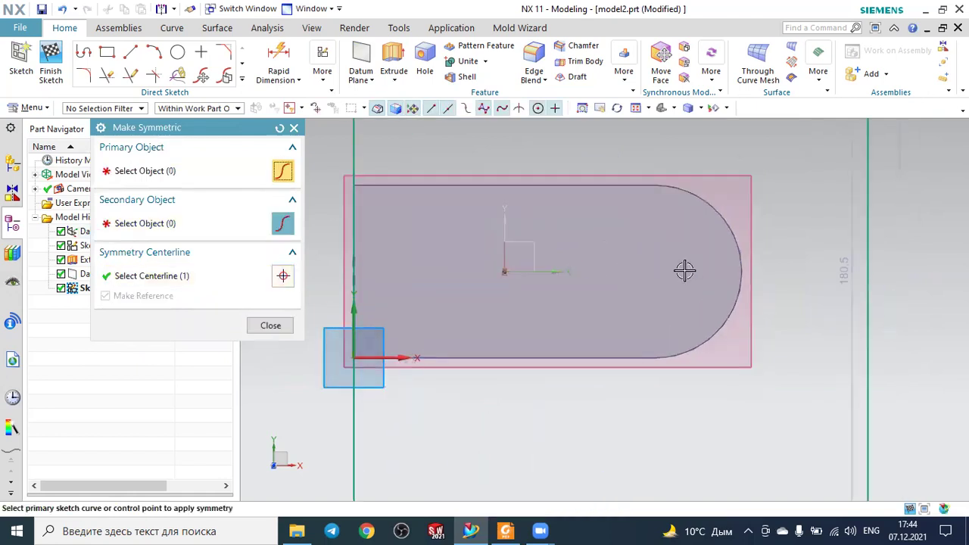
scroll(684, 270, down, 3)
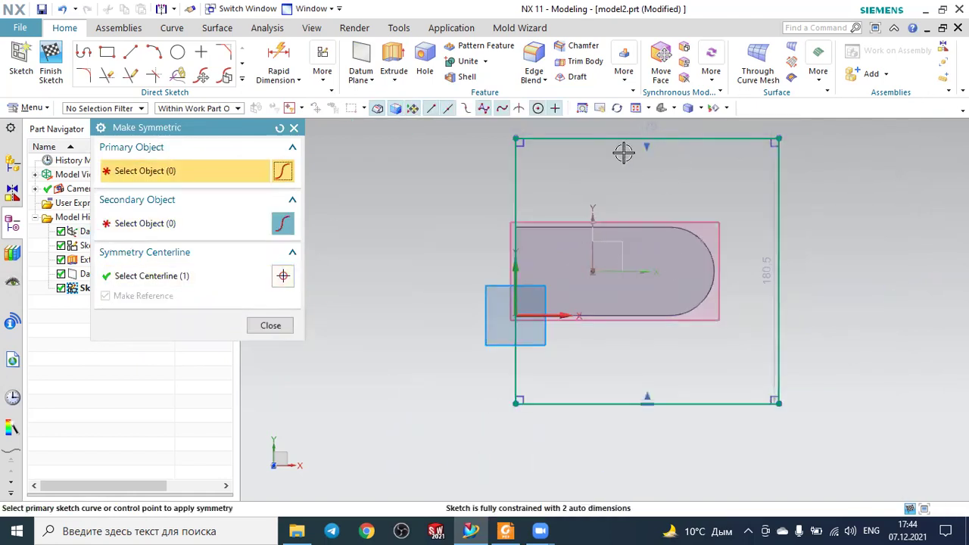
click(274, 326)
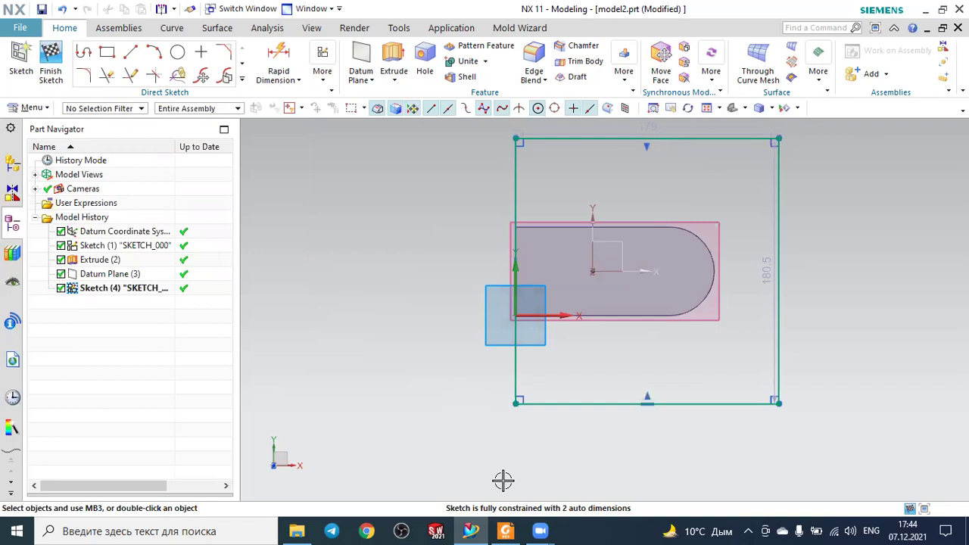
Step: Scroll 3.pdf up to the top view's 150, 105, 75 and R65 dimensions, then return to NX
click(506, 530)
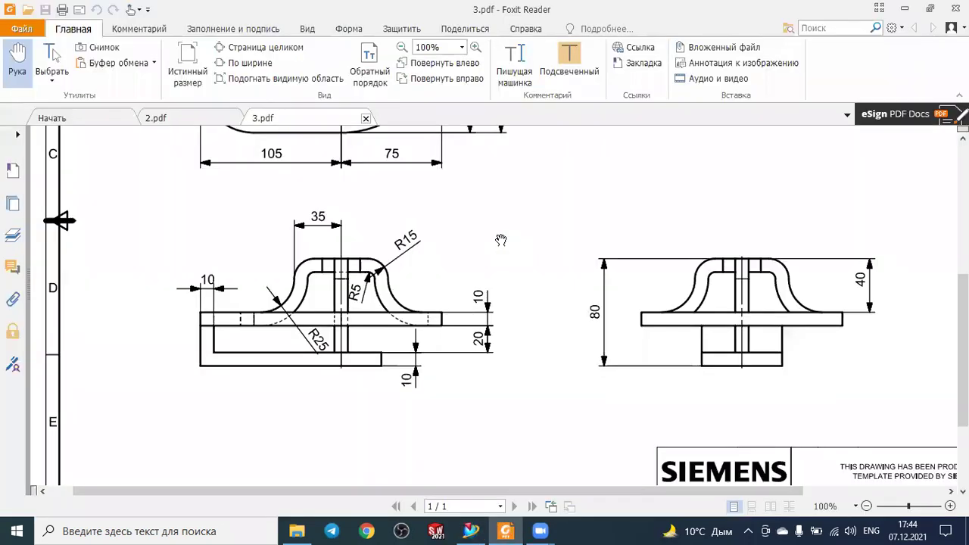
scroll(490, 275, up, 3)
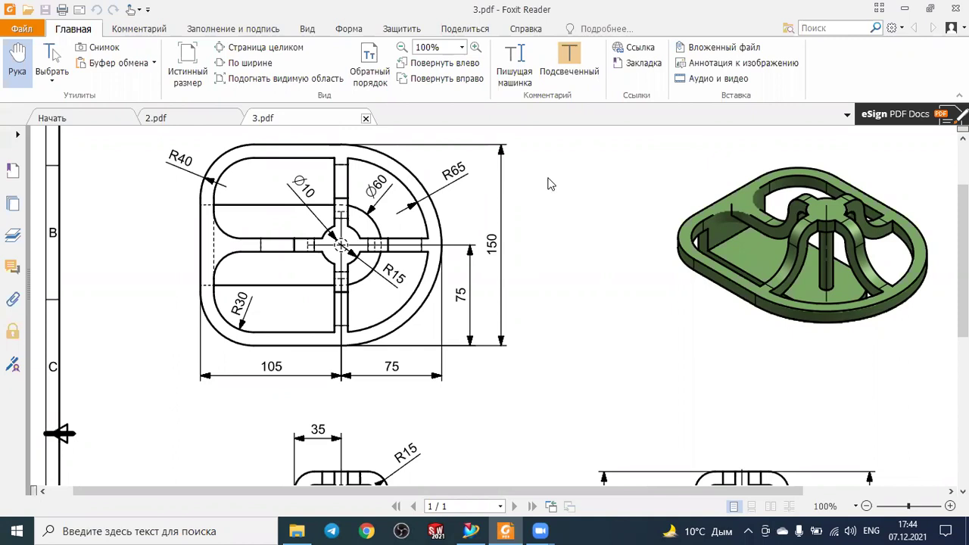
key(alt+Tab)
Step: Dimension the rectangle's left edge to a height of 150 (p8)
key(d)
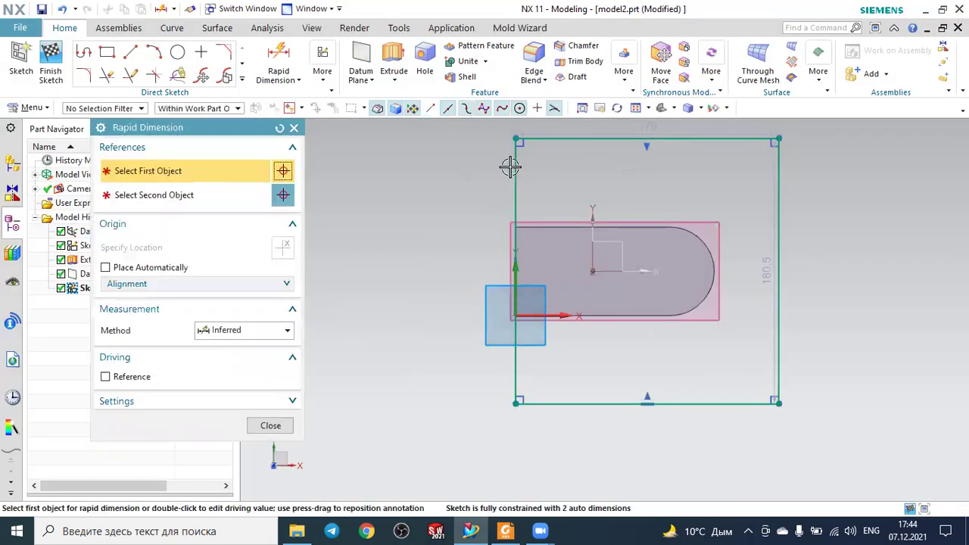
click(496, 167)
click(471, 247)
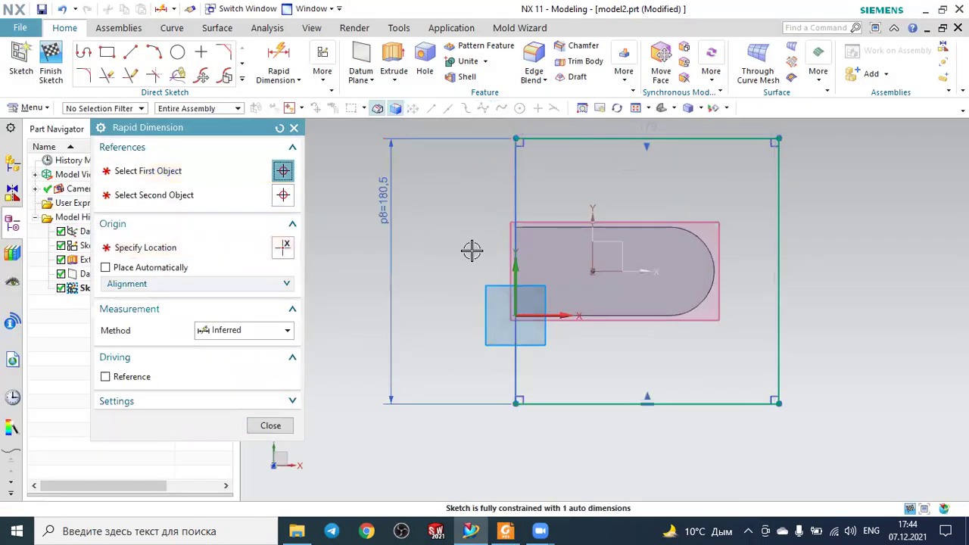
text(1)
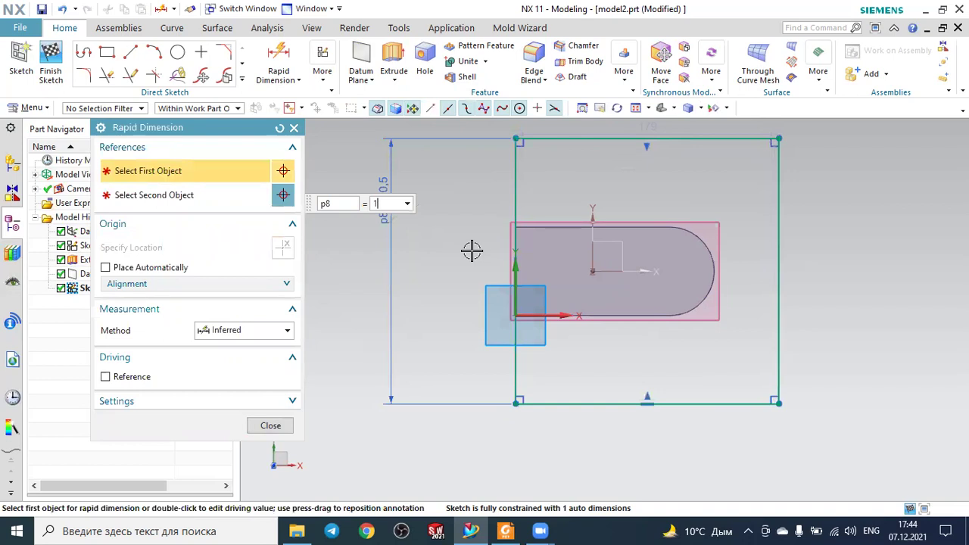
text(50)
key(Return)
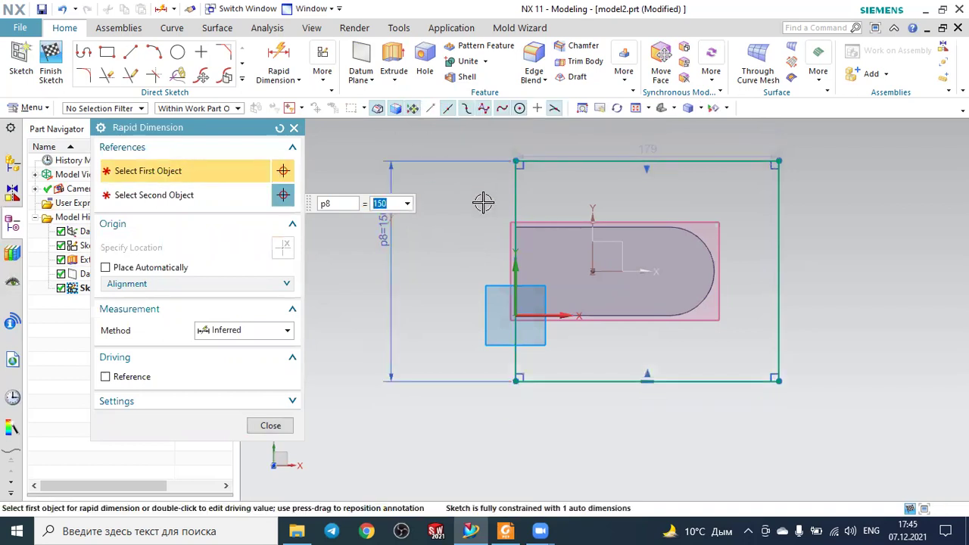
key(Escape)
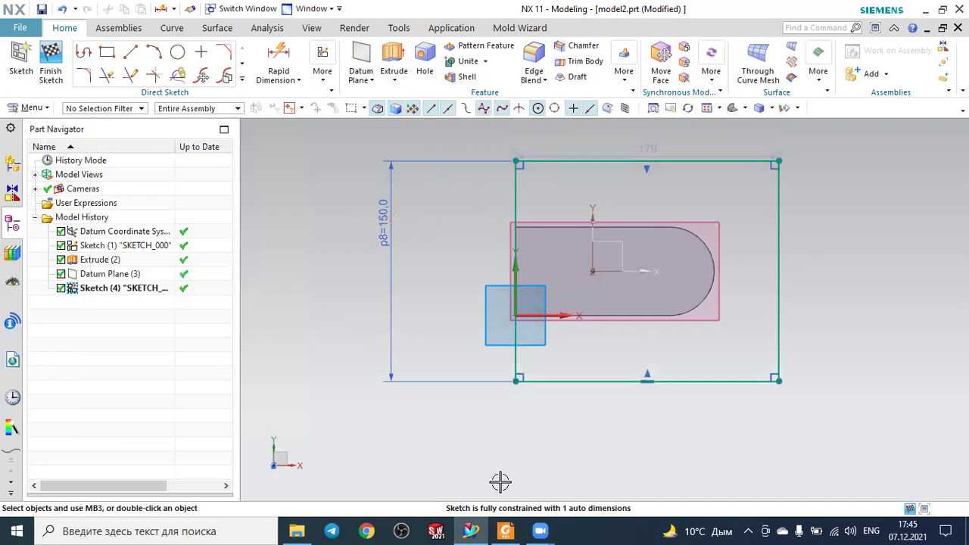
Step: After checking 3.pdf, dimension the rectangle's bottom edge to a width of 180 (p9)
key(alt+Tab)
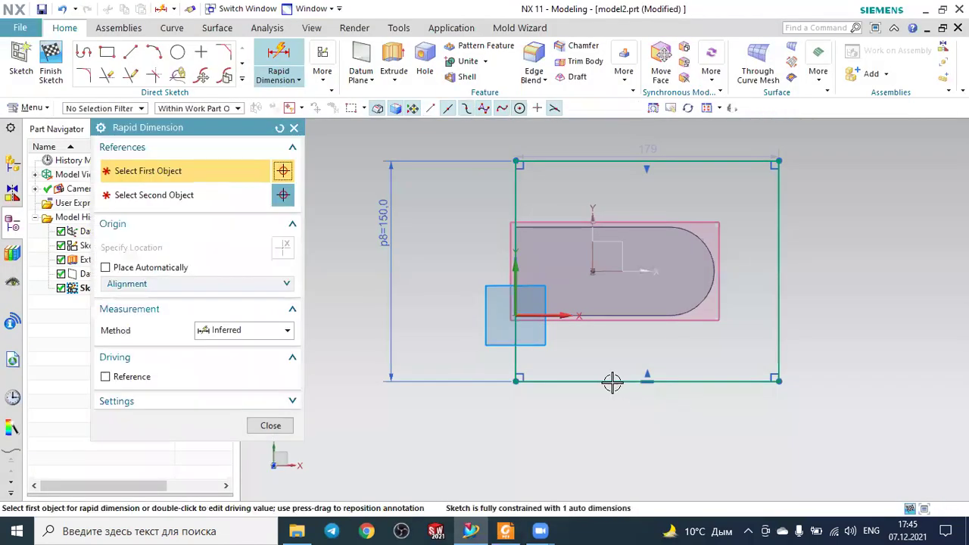
click(612, 381)
click(598, 420)
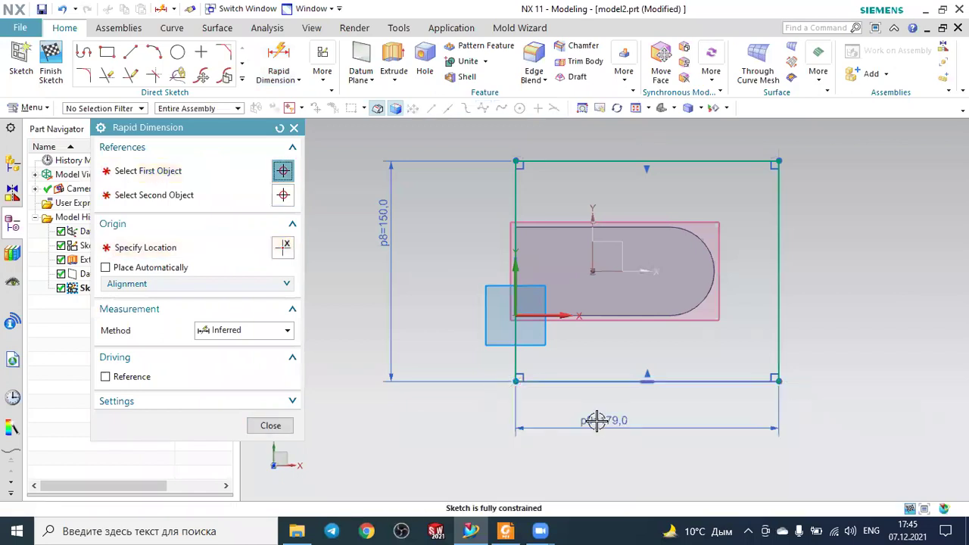
text(180)
key(Return)
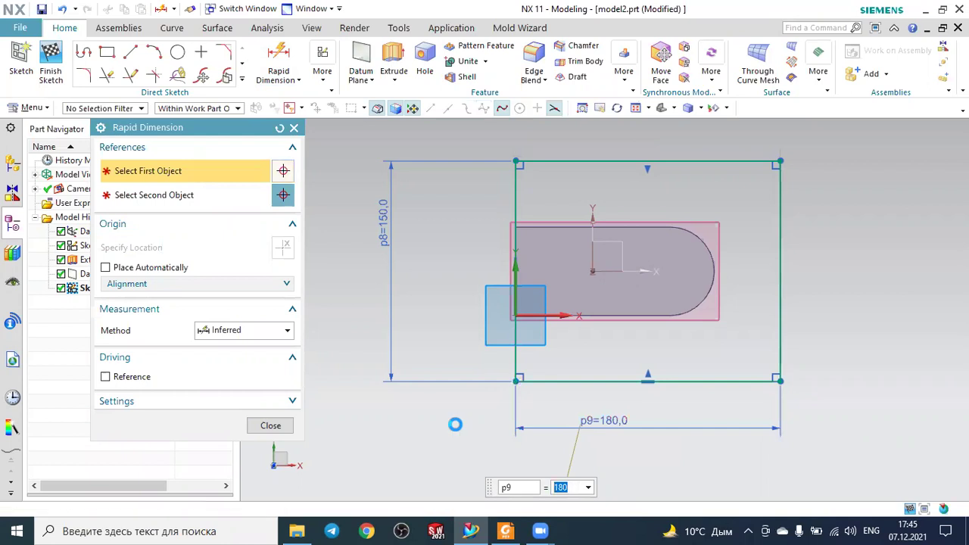
key(Escape)
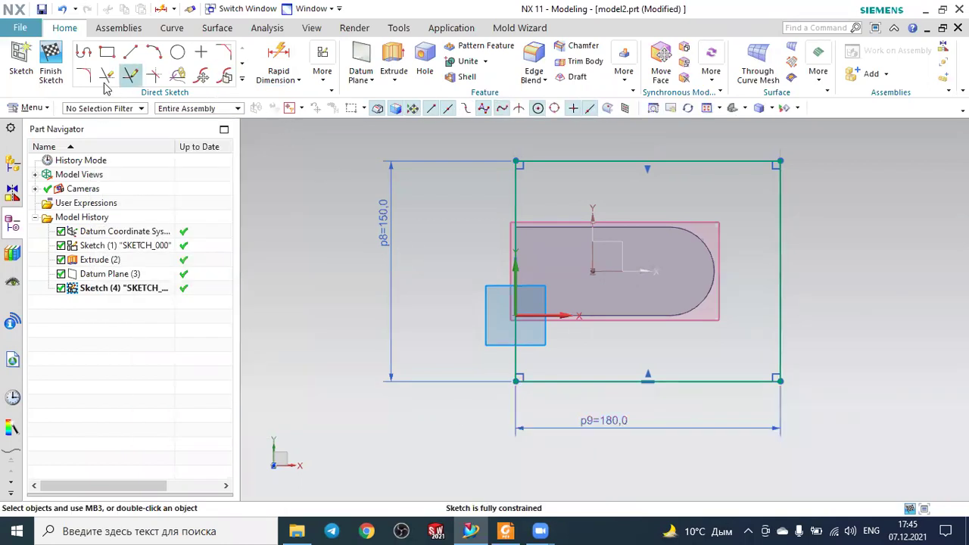
Step: Try an R75 fillet between the top and bottom edges on the right, then undo it
click(84, 76)
click(183, 168)
click(707, 161)
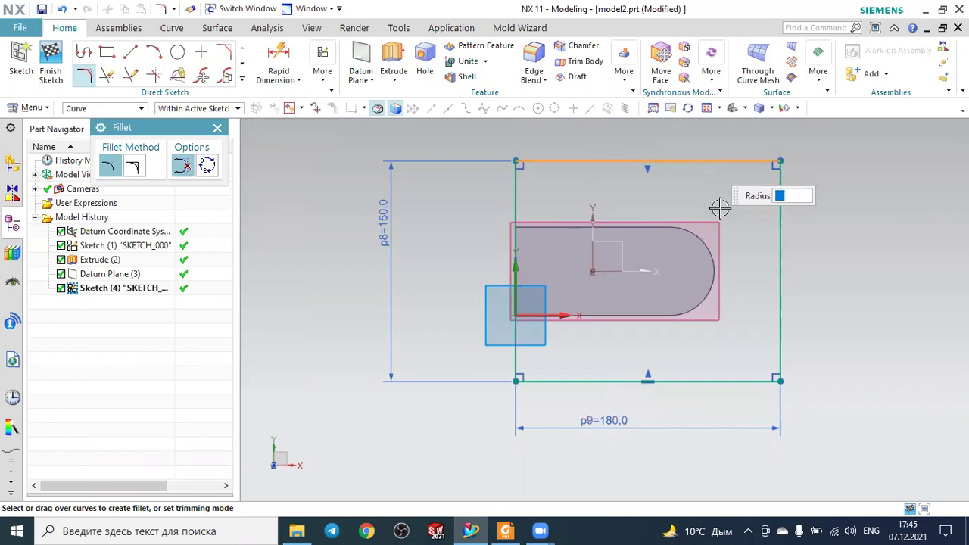
click(720, 378)
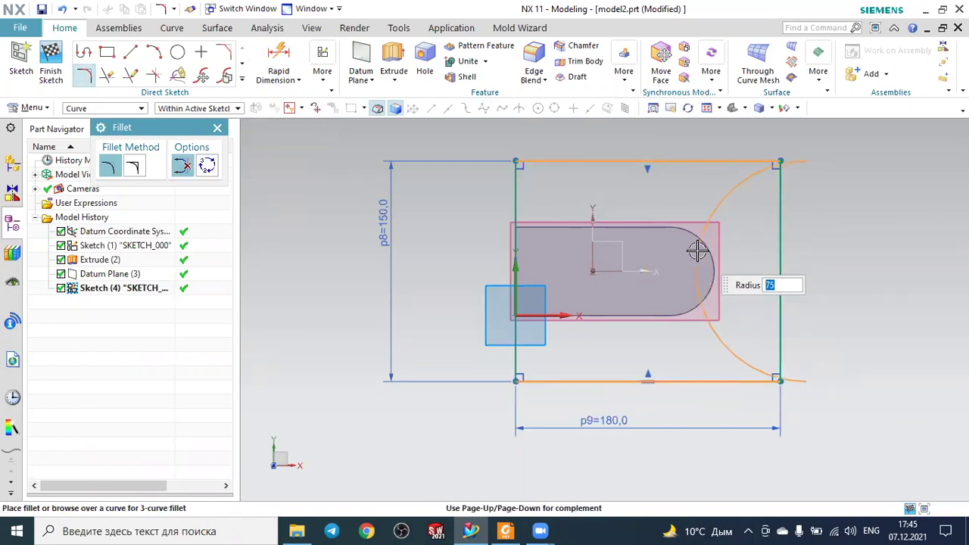
click(208, 167)
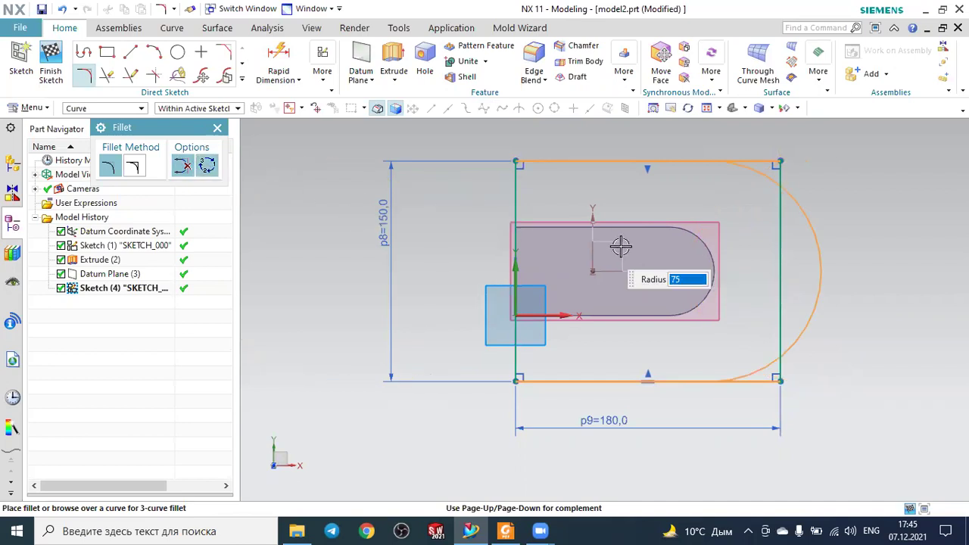
click(779, 245)
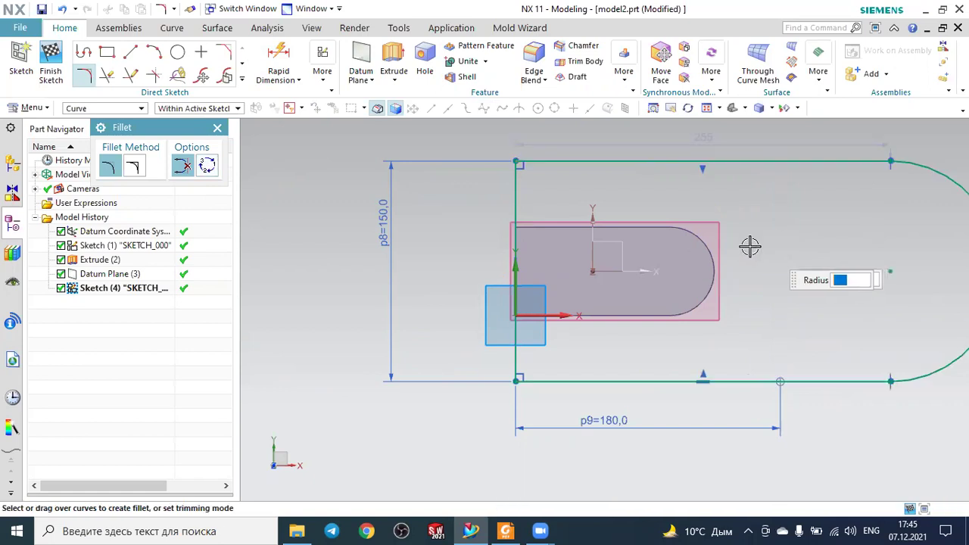
scroll(694, 245, down, 1)
scroll(710, 239, down, 1)
scroll(825, 220, up, 1)
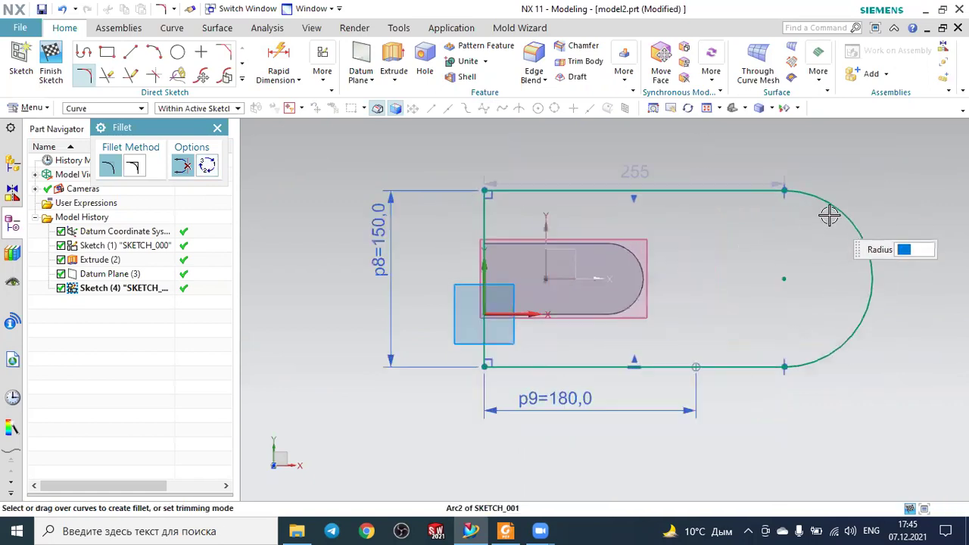
key(ctrl+z)
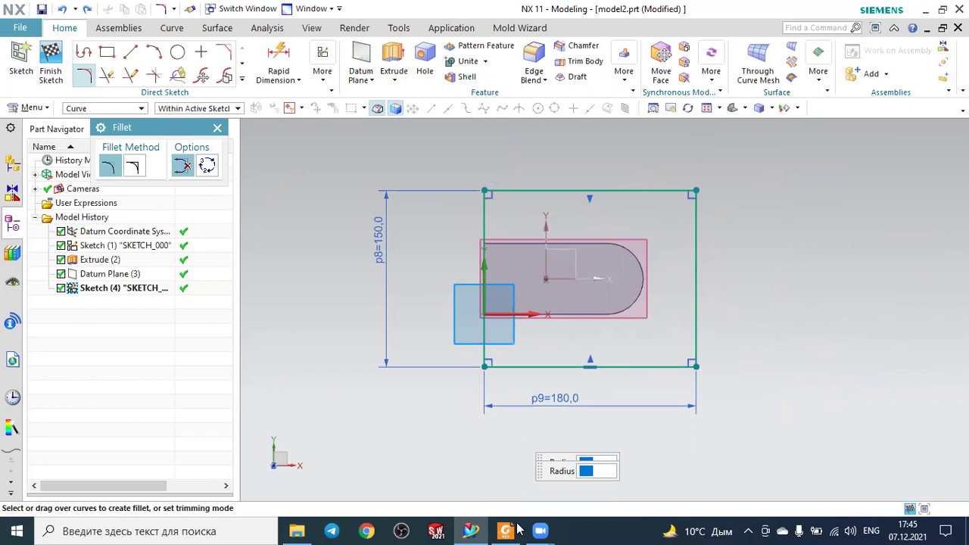
key(Escape)
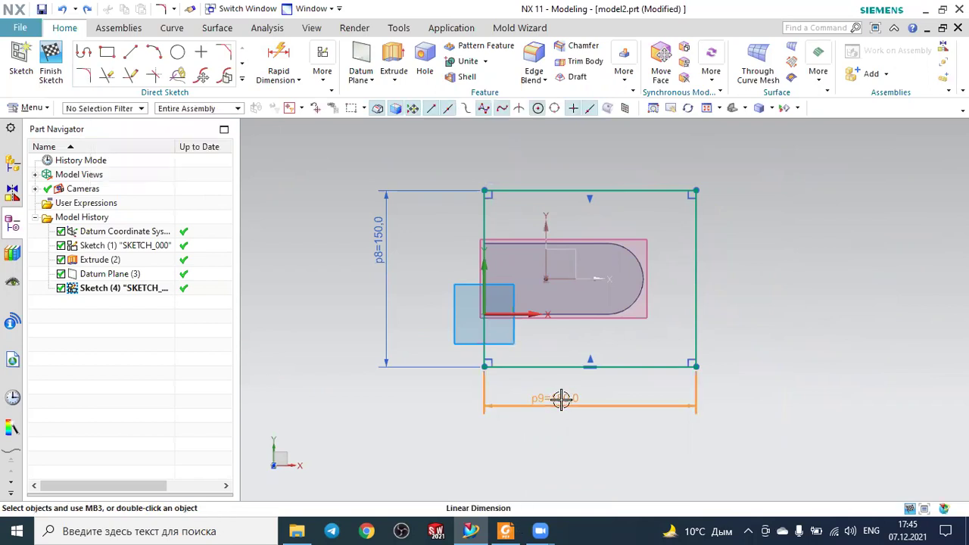
Step: Change the width dimension p9 from 180 to 105
double_click(561, 400)
text(10)
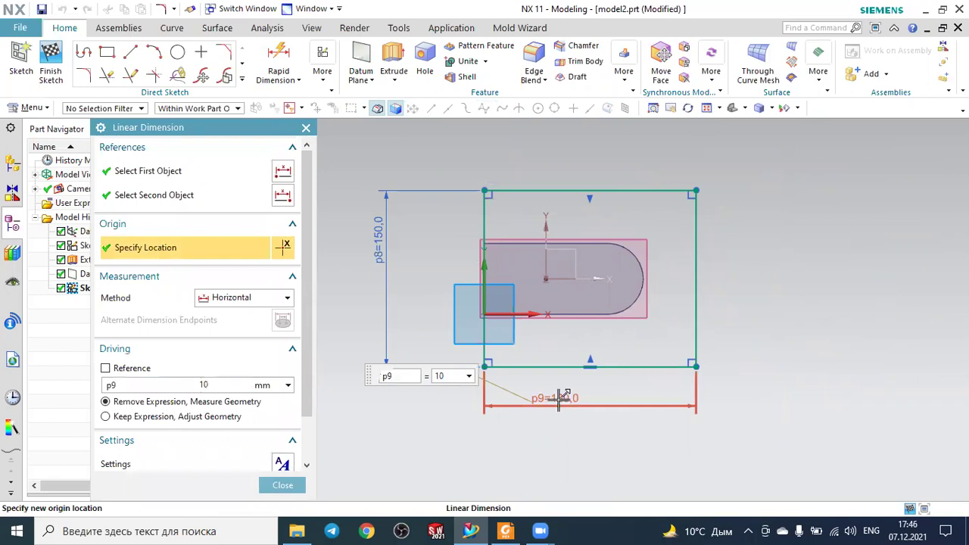
text(5)
key(Return)
Step: Draw an R75 arc joining the rectangle's right-side corners
click(154, 52)
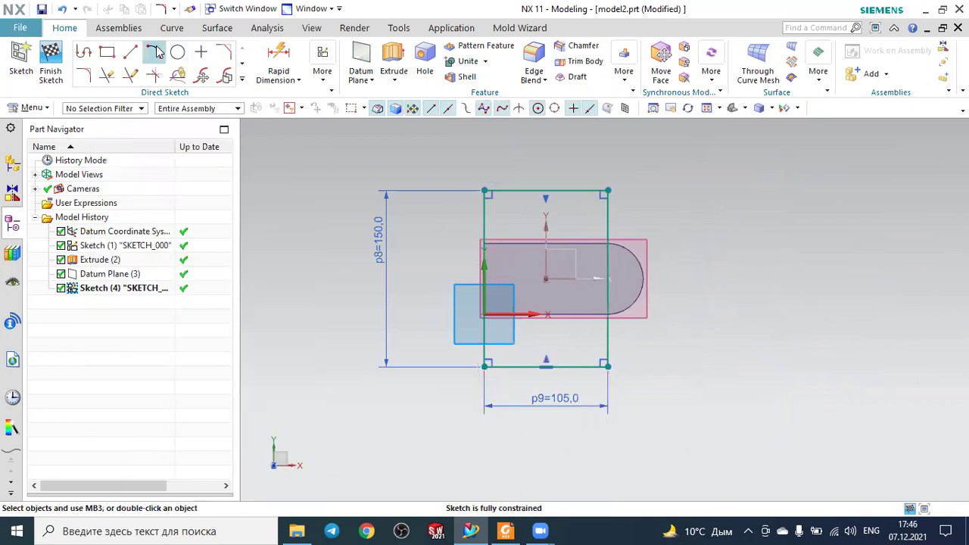
click(608, 367)
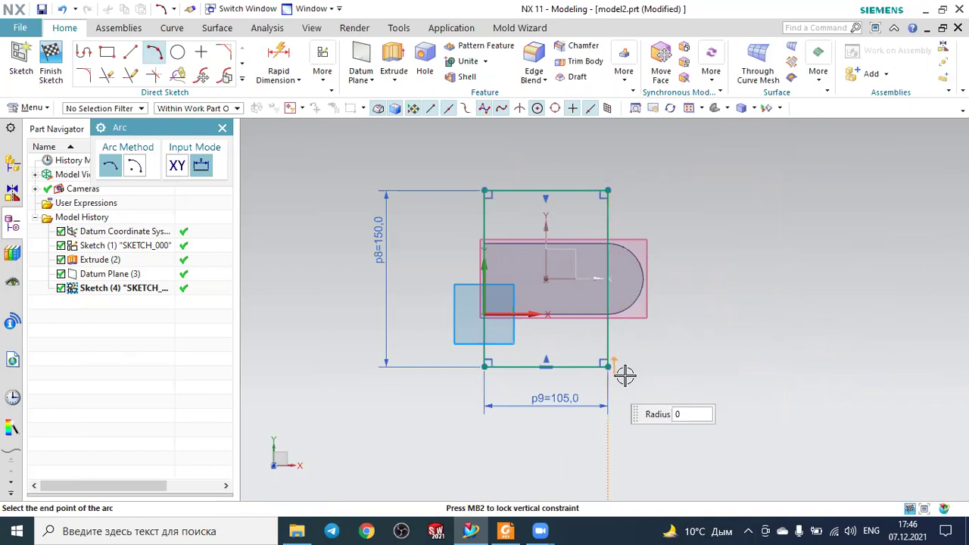
click(609, 367)
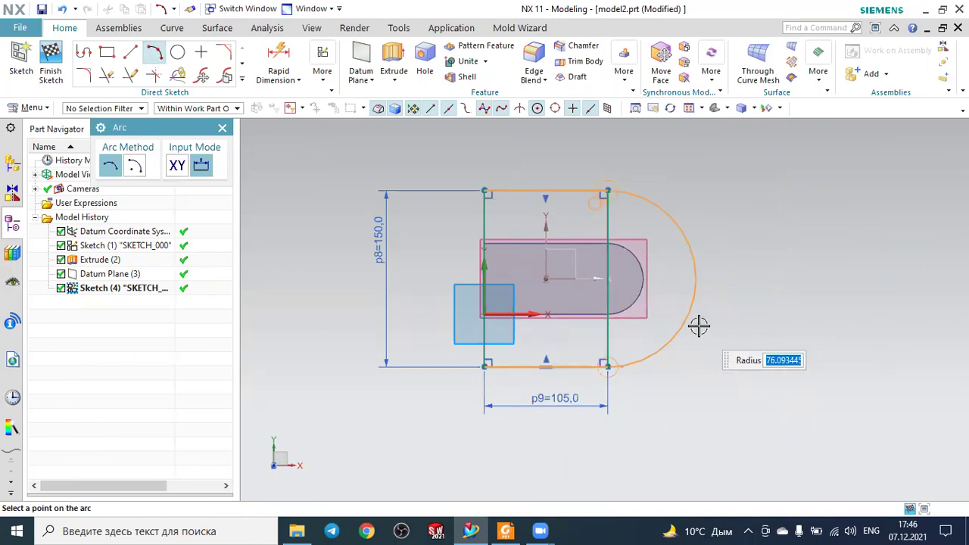
text(75)
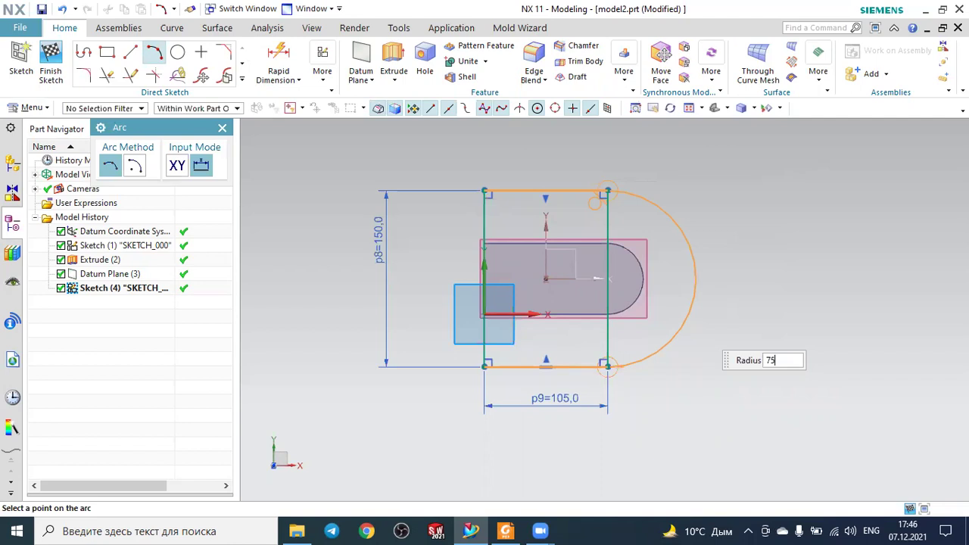
key(Return)
click(698, 326)
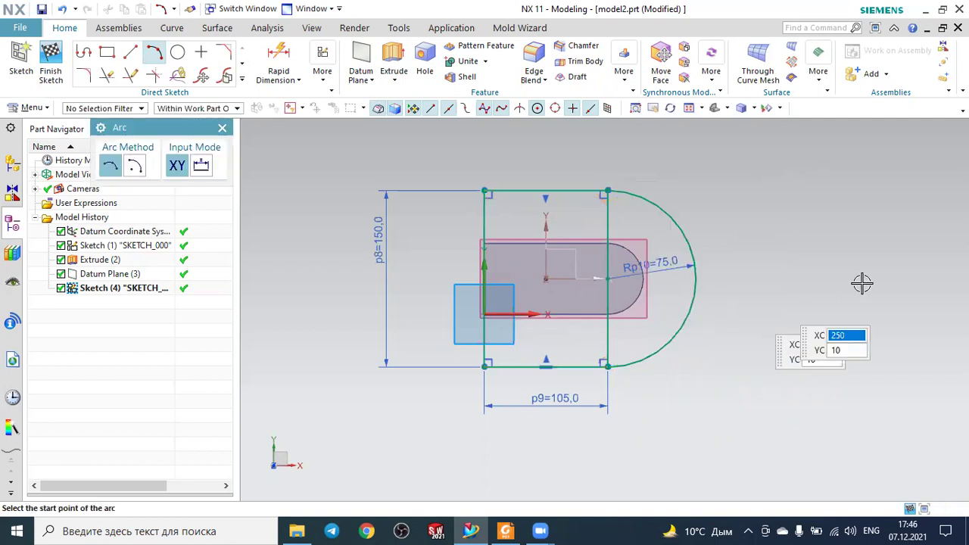
key(Escape)
Step: Finish the sketch, reopen Sketch (4), and switch to the 3.pdf drawing in Foxit
click(107, 76)
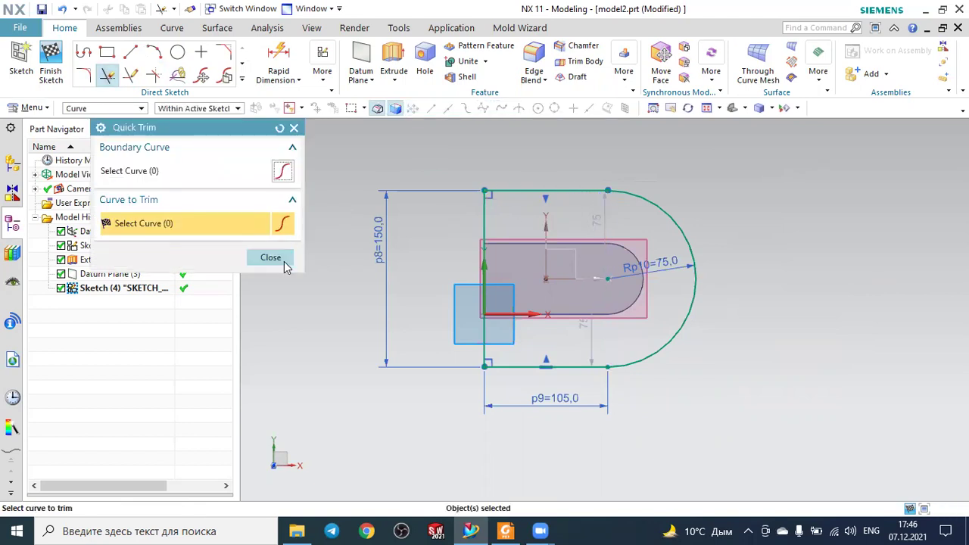
click(280, 259)
middle_drag(828, 315, 807, 292)
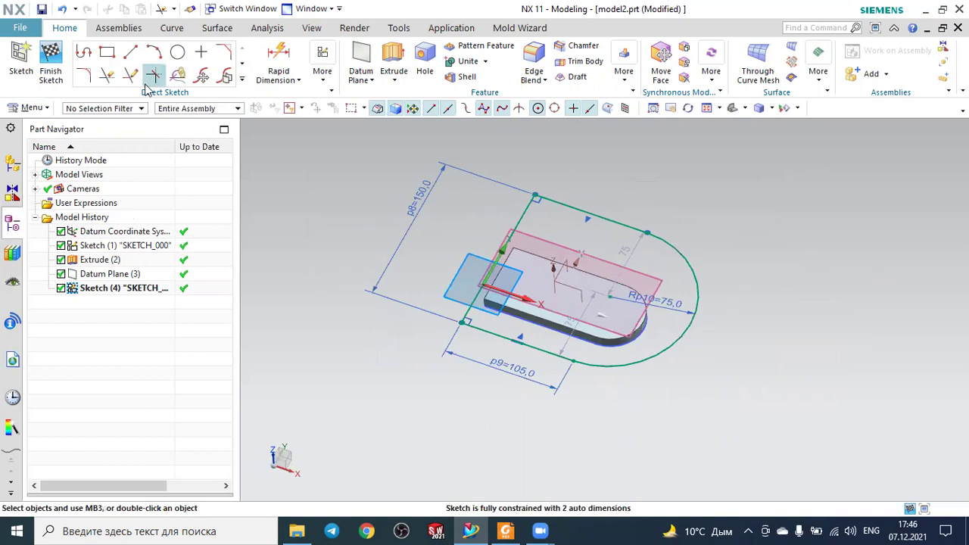
click(57, 64)
middle_drag(409, 270, 418, 263)
double_click(125, 289)
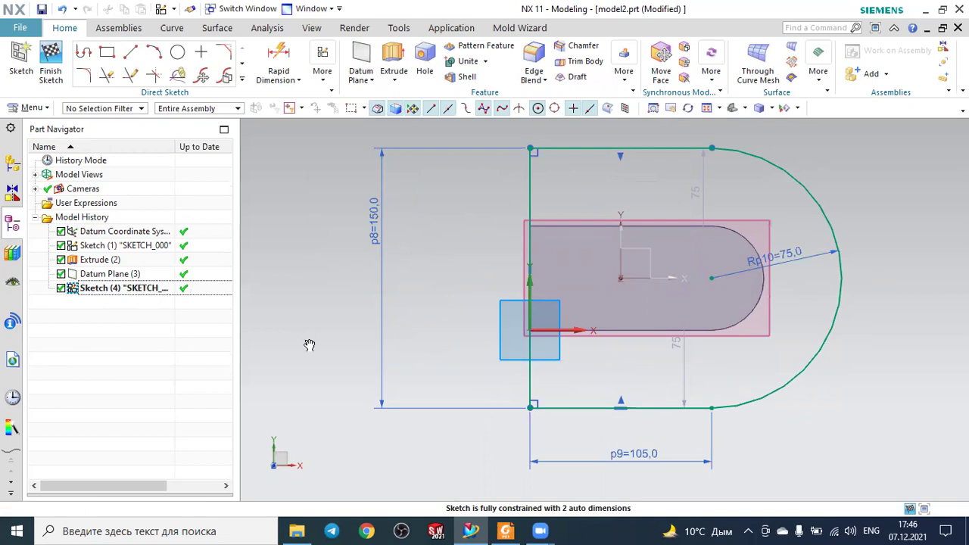
key(alt+Tab)
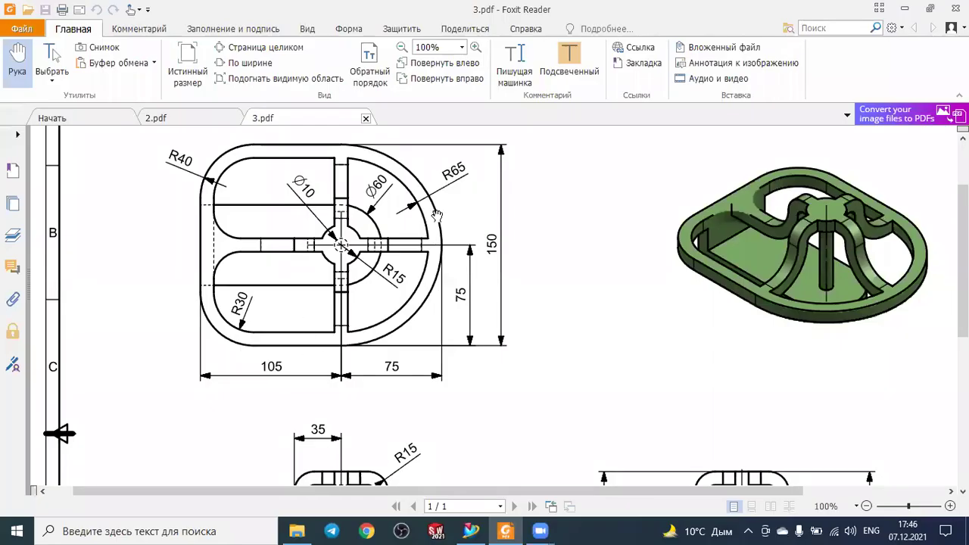
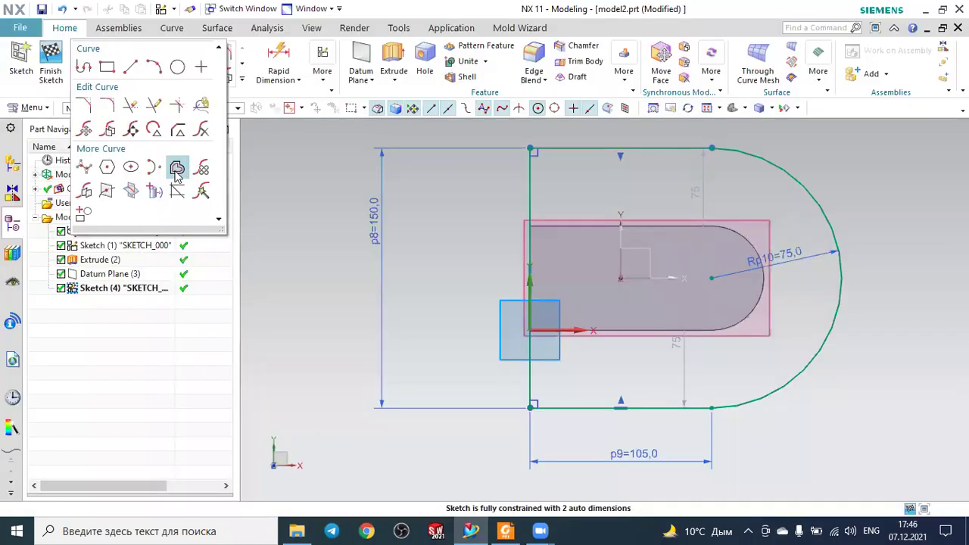
Step: Offset the connected D-shaped outline 10 mm inward to form a second, inner loop
click(176, 166)
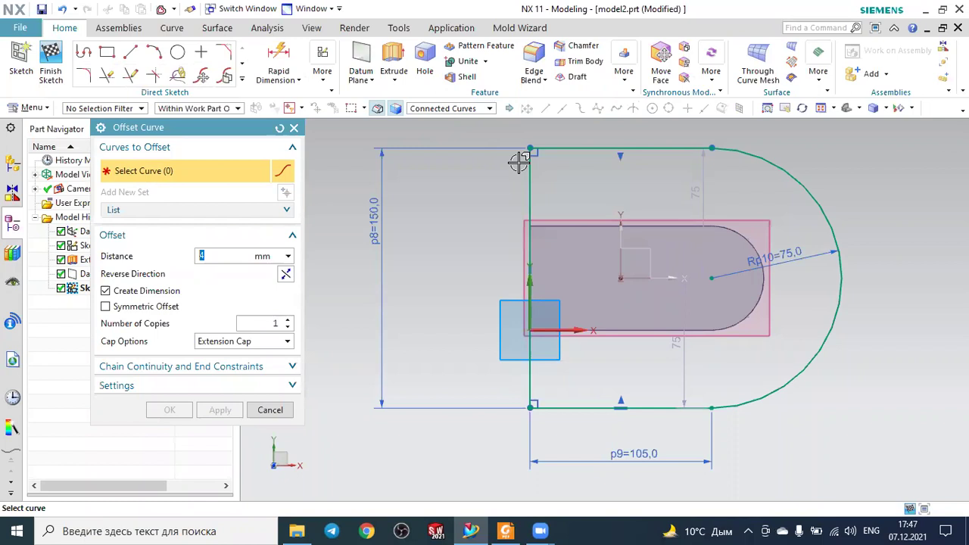
click(739, 281)
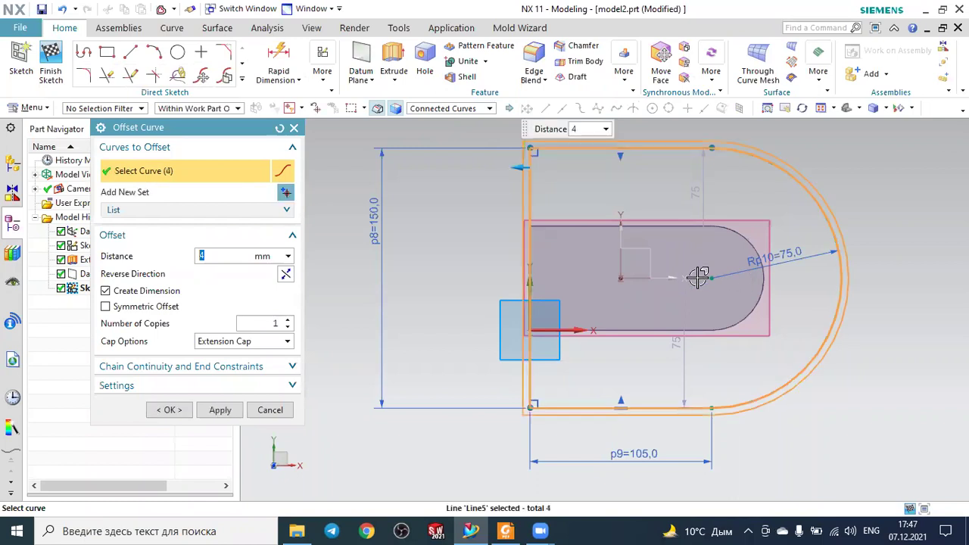
scroll(643, 348, up, 2)
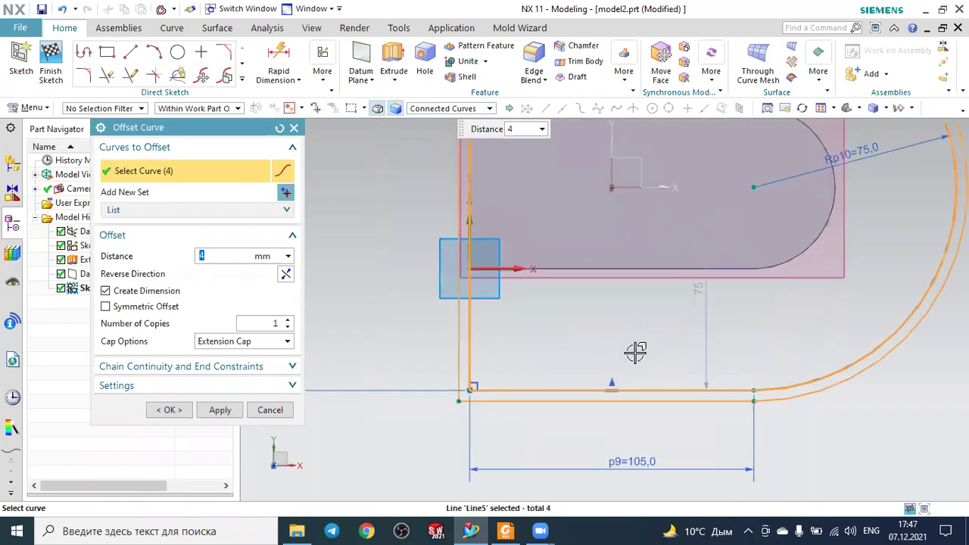
scroll(625, 329, down, 3)
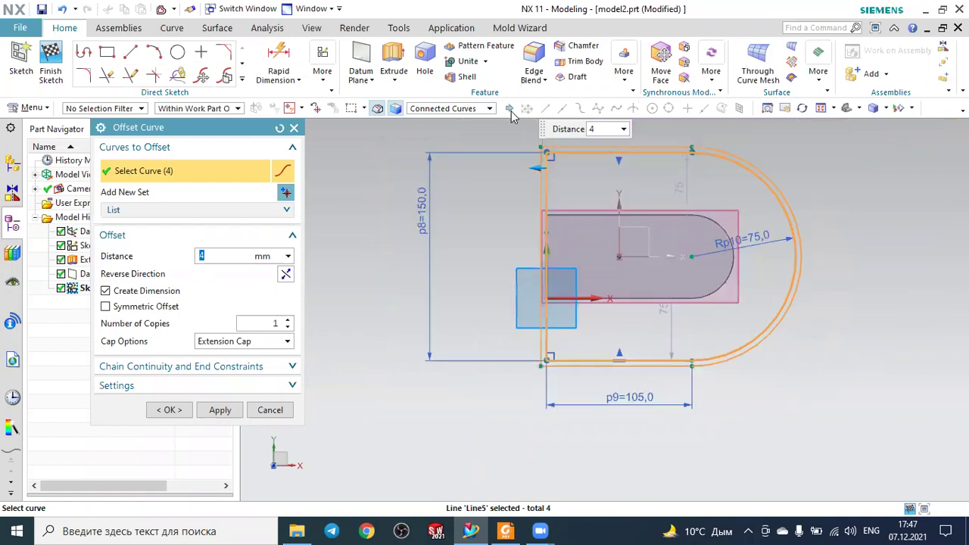
scroll(503, 122, up, 1)
drag(548, 181, 484, 179)
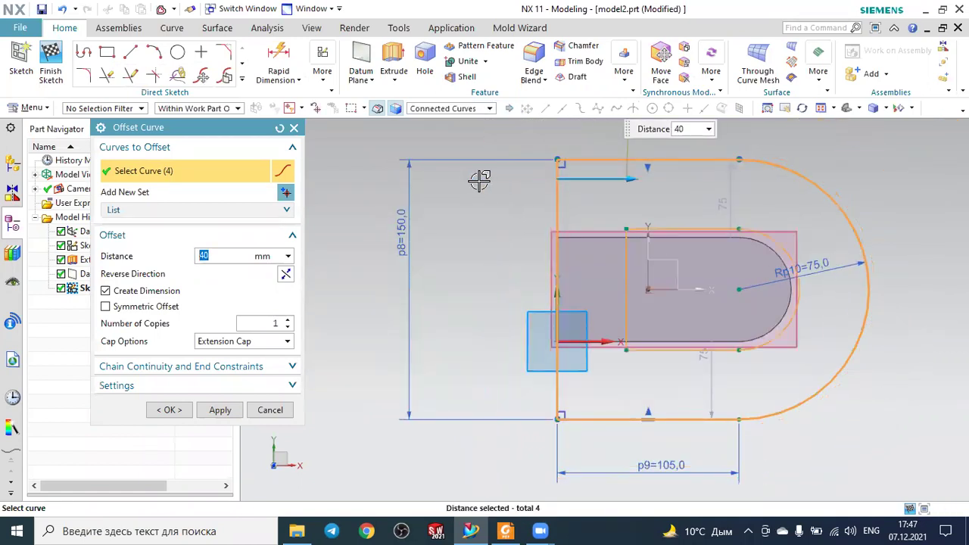
text(1)
key(Return)
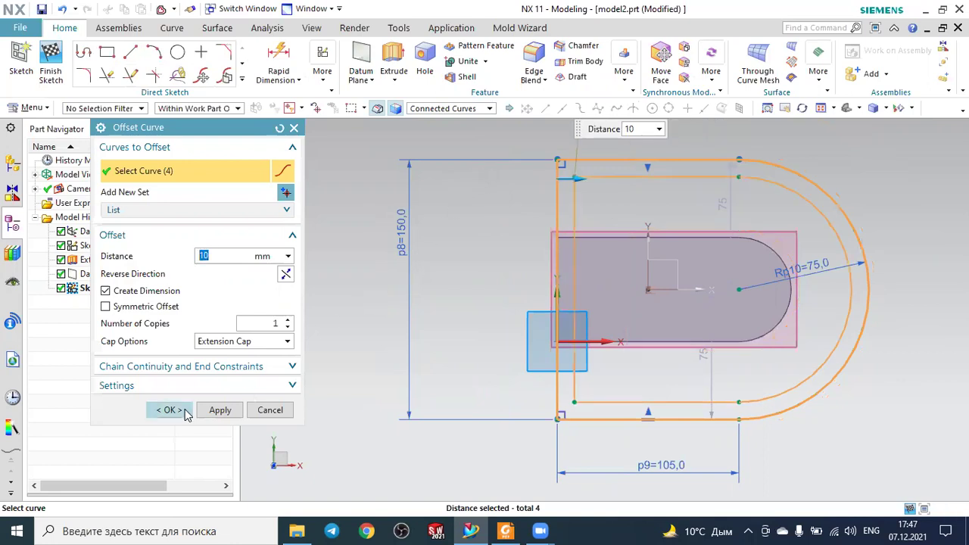
click(172, 413)
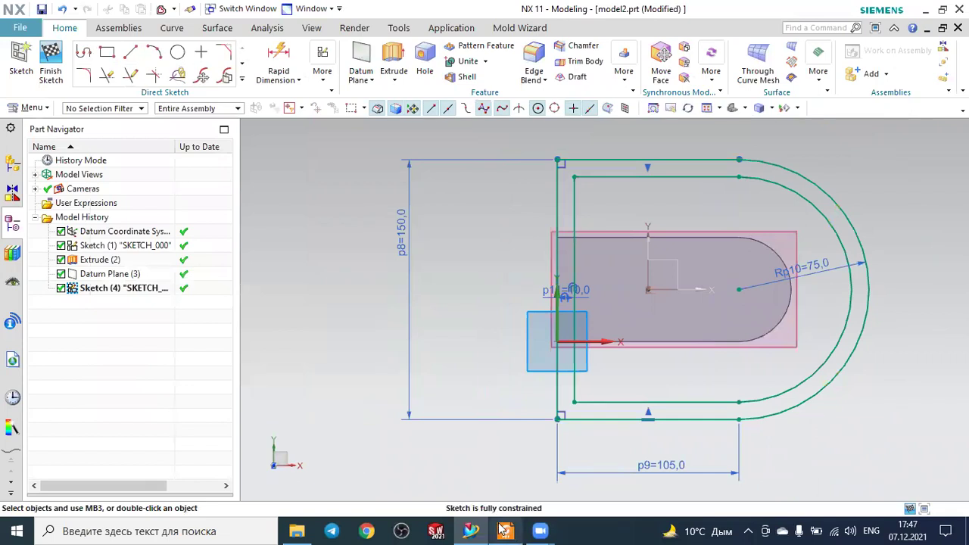
Step: Check the PDF drawing, then round the outer upper-left corner with a 40 mm fillet
click(503, 530)
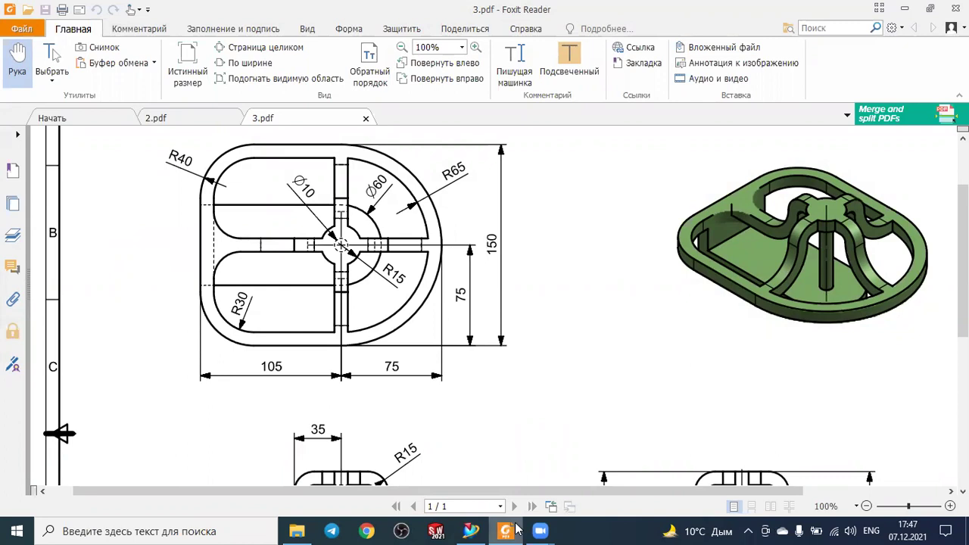
key(alt+Tab)
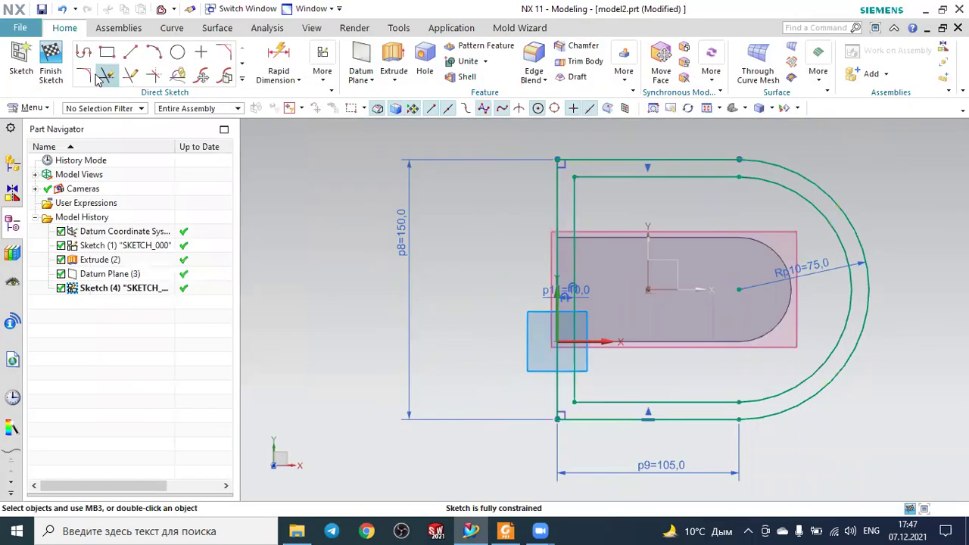
click(83, 77)
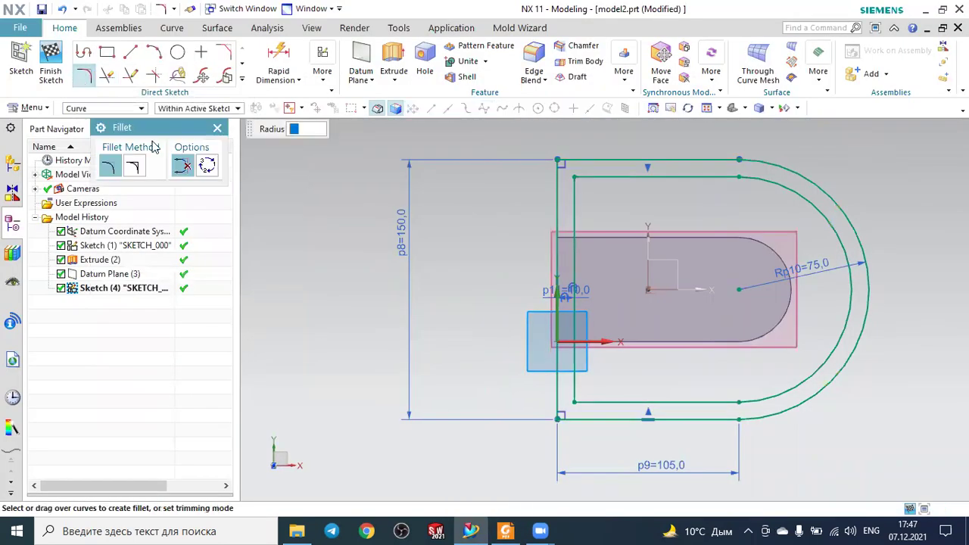
click(183, 168)
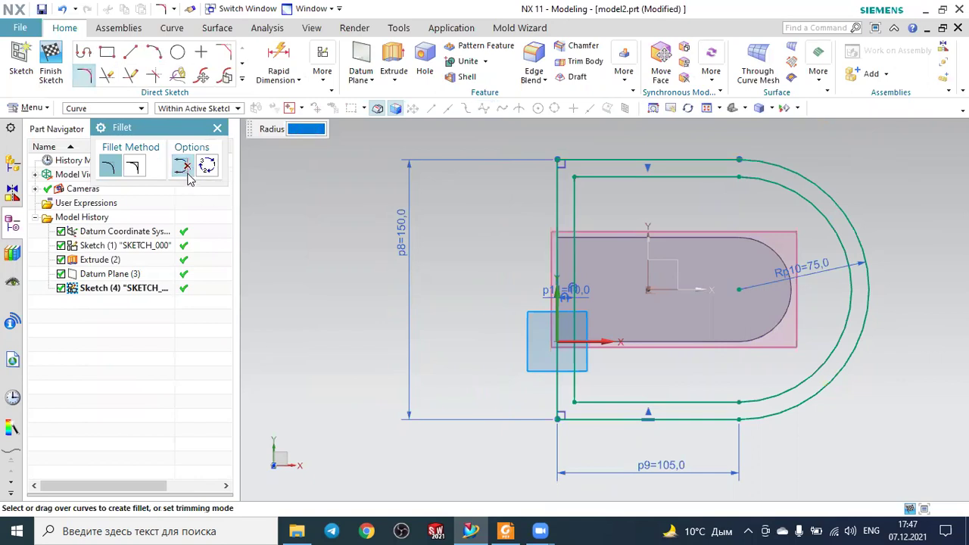
scroll(602, 191, up, 3)
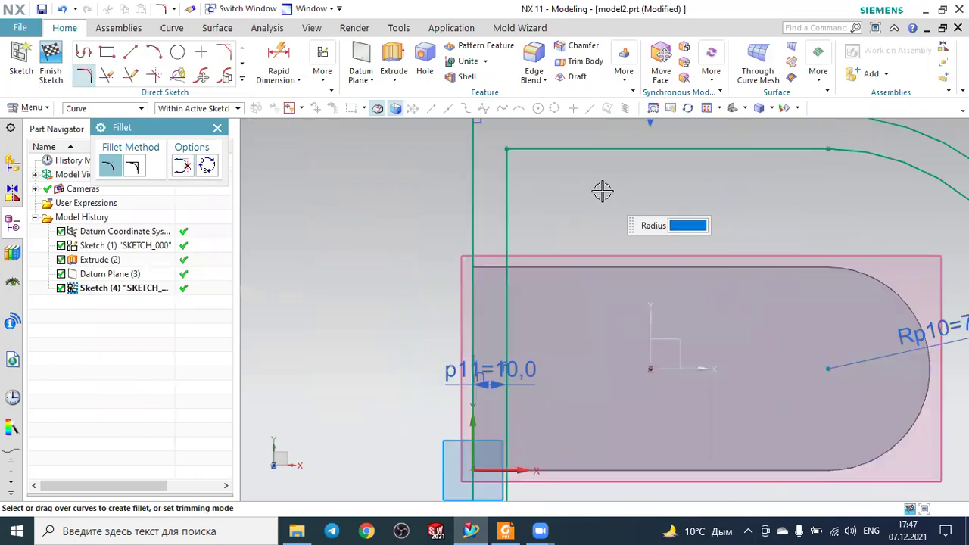
scroll(641, 182, down, 2)
scroll(616, 166, down, 2)
scroll(614, 164, up, 3)
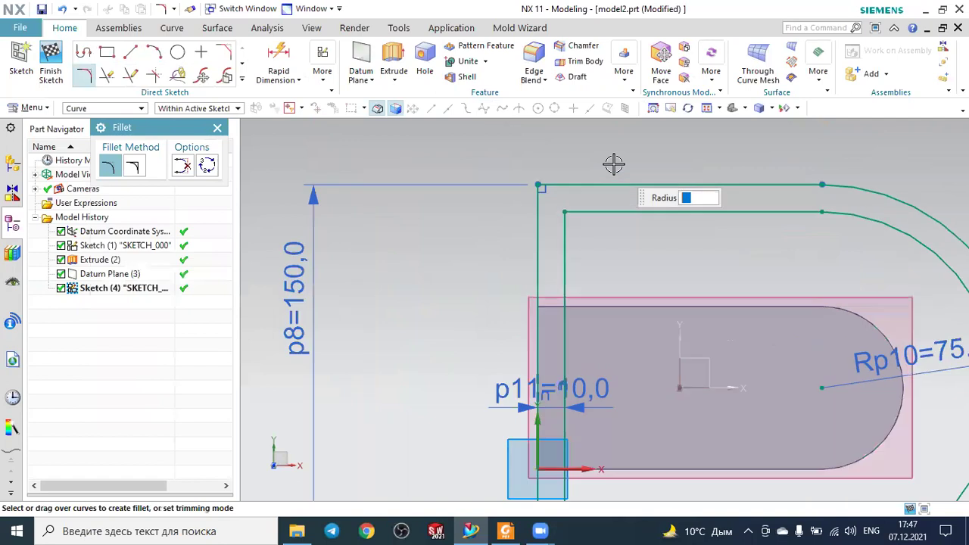
scroll(614, 165, up, 1)
click(519, 252)
click(549, 189)
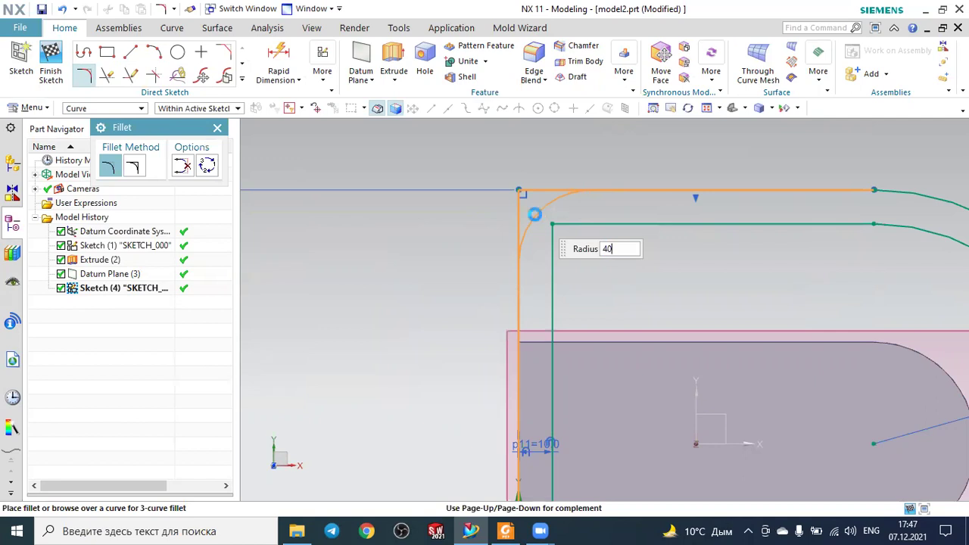
key(Return)
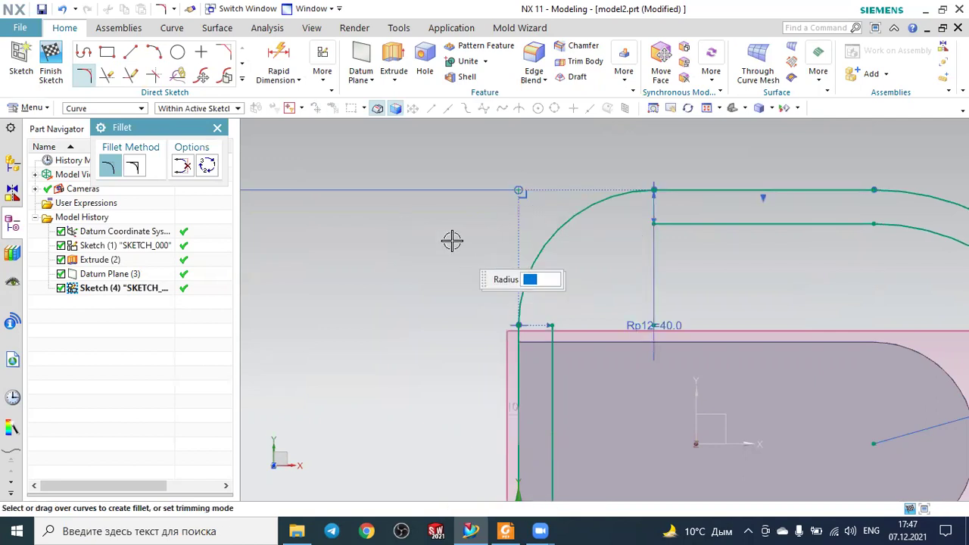
Step: Round the outer lower-left corner with a 40 mm fillet
scroll(440, 227, down, 3)
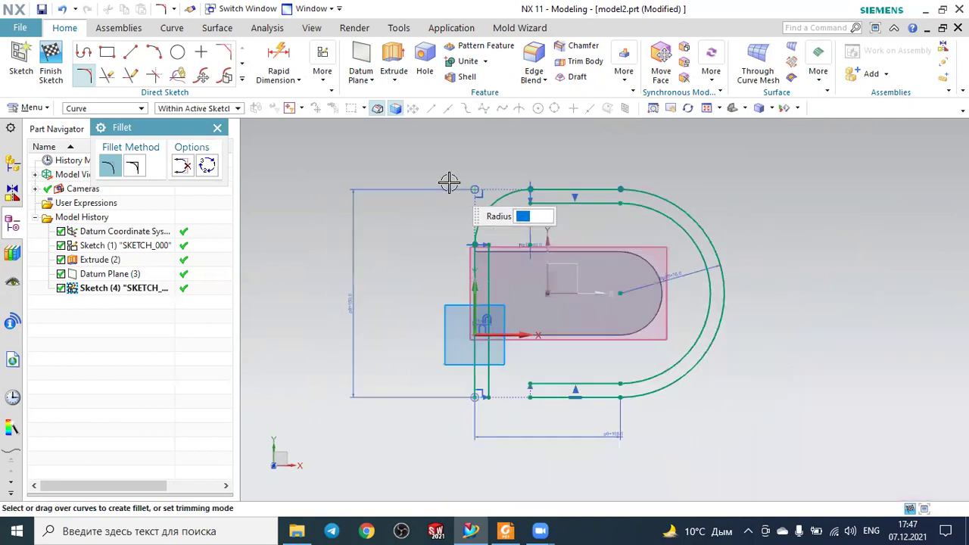
scroll(511, 482, up, 2)
scroll(571, 326, up, 2)
click(562, 315)
click(439, 288)
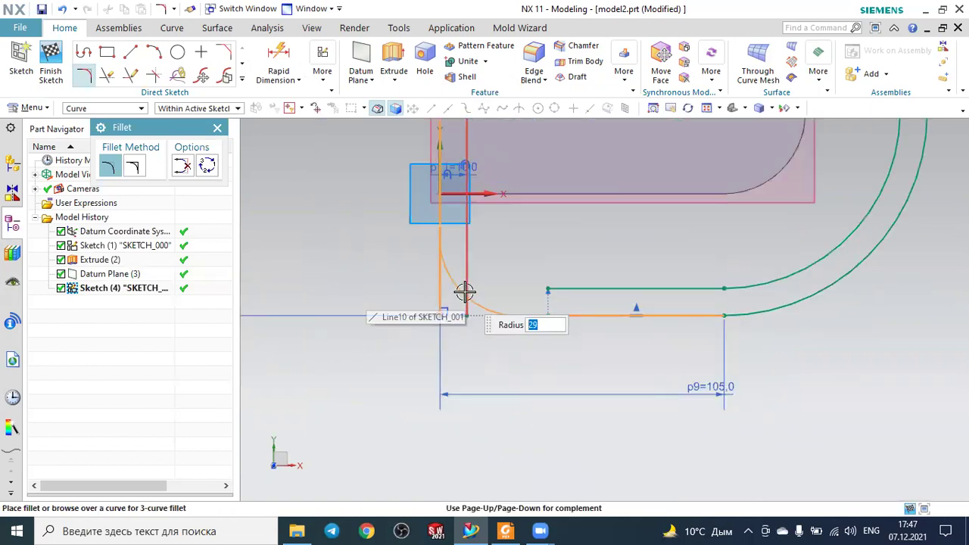
text(4)
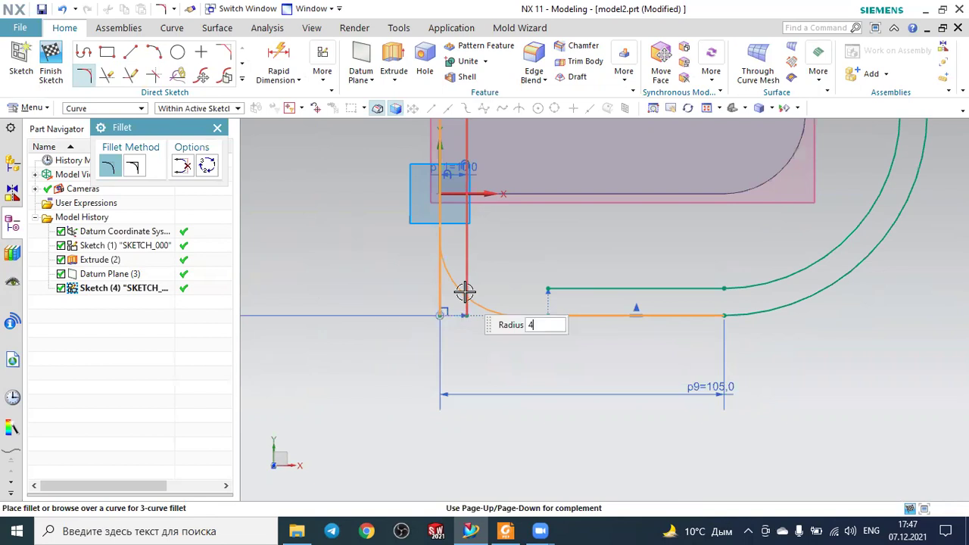
click(463, 291)
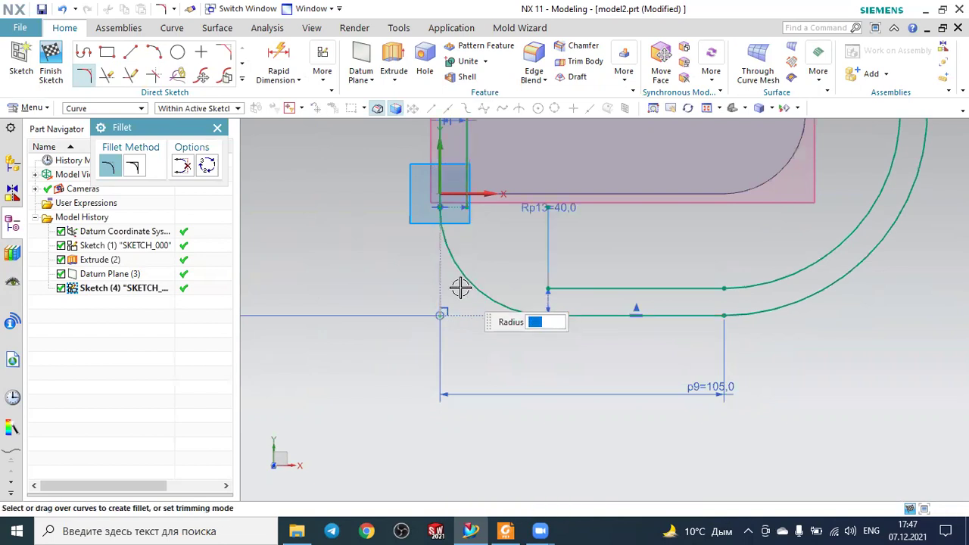
scroll(470, 326, down, 3)
scroll(473, 158, up, 2)
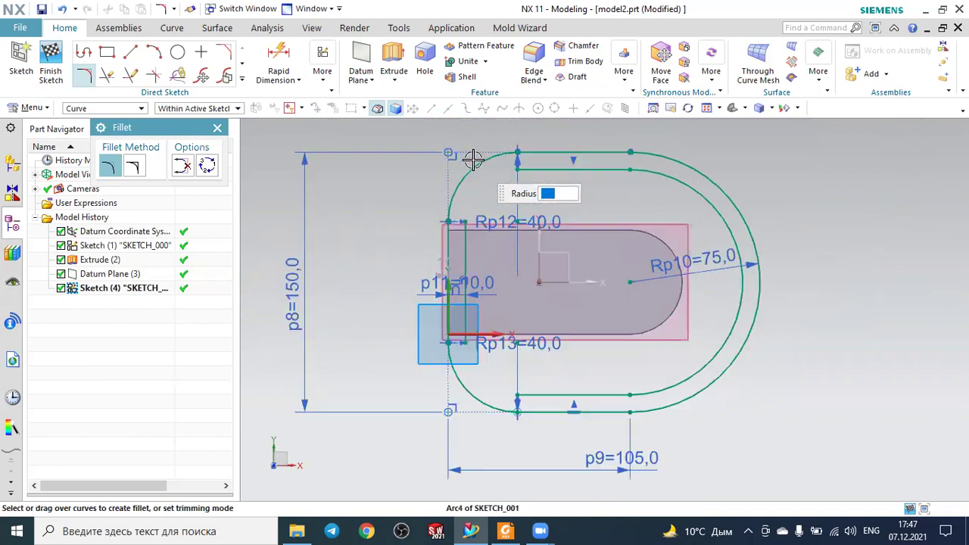
key(Escape)
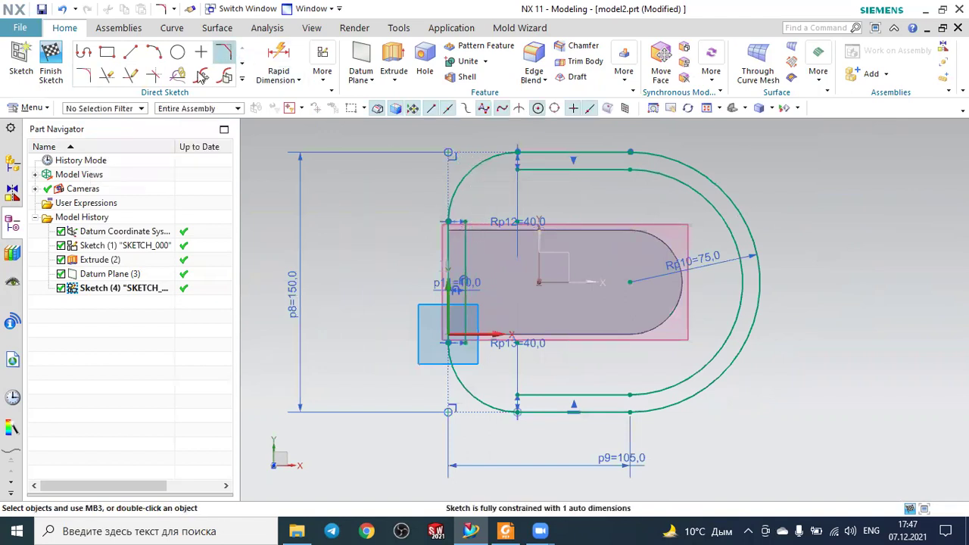
Step: Round the inner outline's upper corner with a 30 mm fillet
click(84, 75)
scroll(465, 163, up, 2)
scroll(465, 163, up, 1)
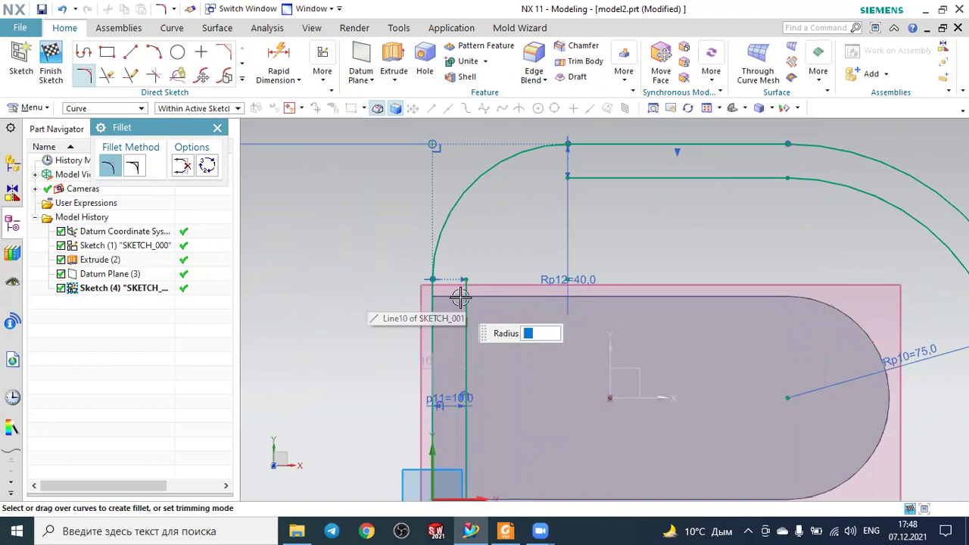
click(459, 302)
click(607, 178)
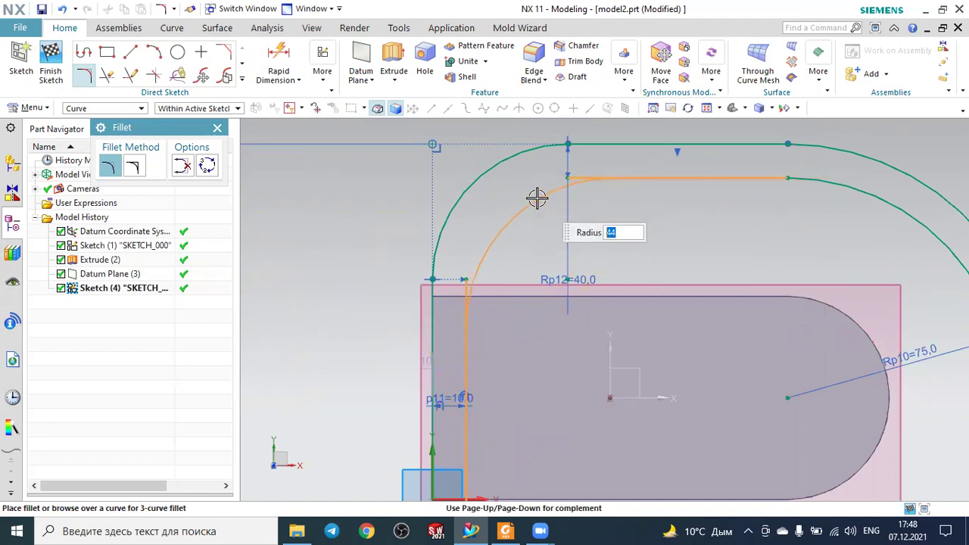
key(Return)
Step: Fillet the inner lower corner at 30 mm and bring up the PDF drawing
scroll(538, 444, down, 2)
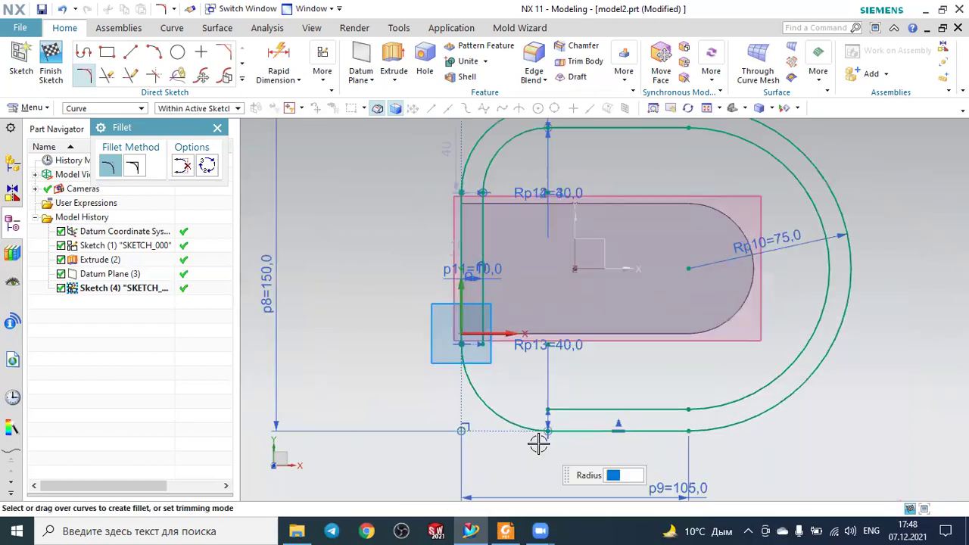
scroll(539, 444, up, 1)
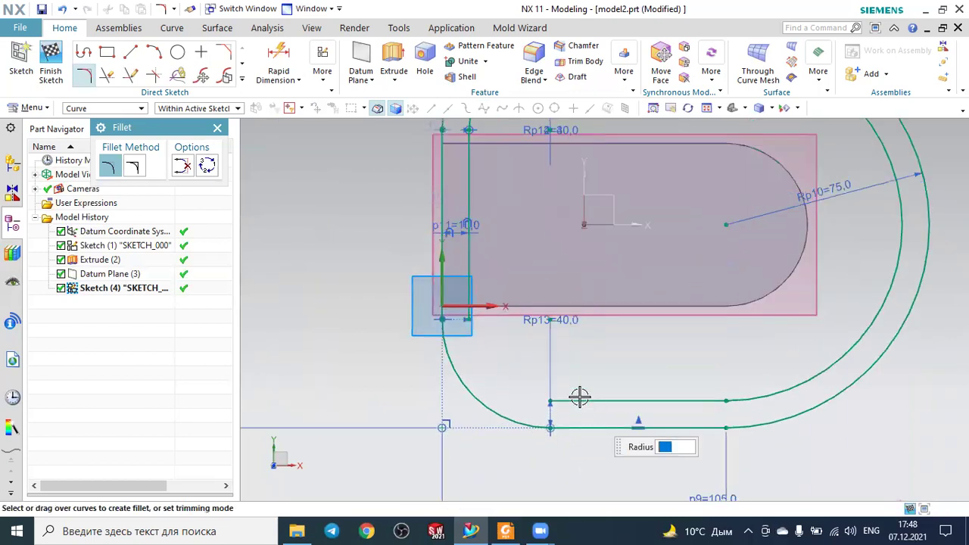
click(471, 287)
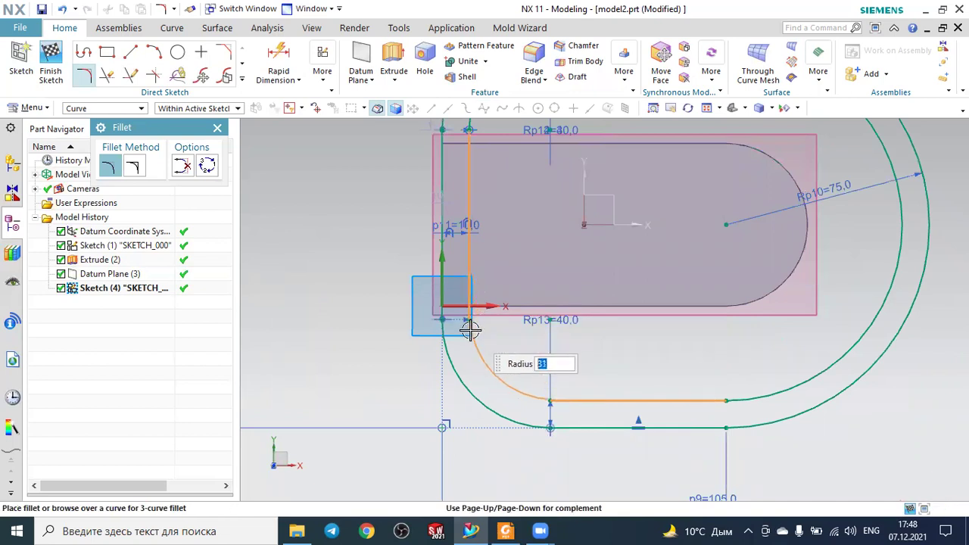
text(30)
key(Escape)
key(Escape)
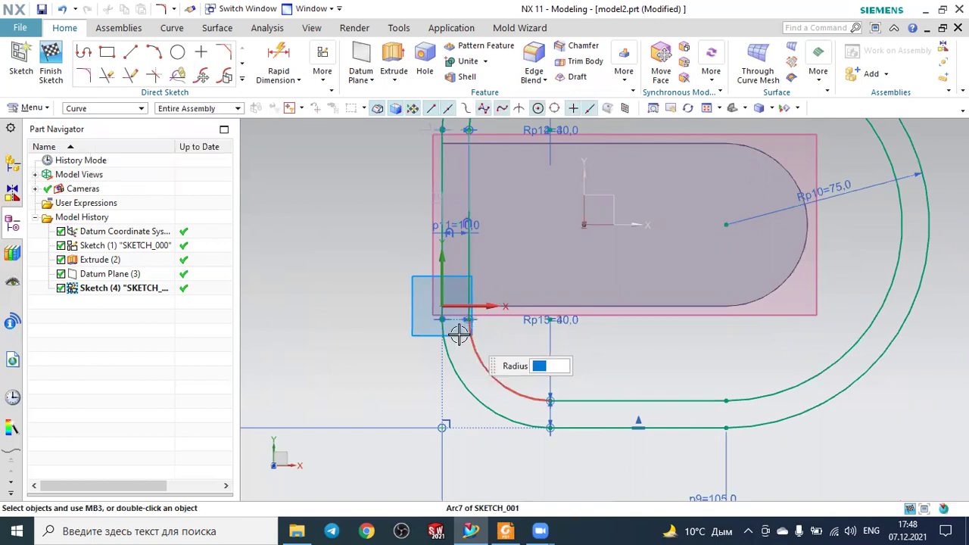
scroll(438, 316, down, 2)
scroll(484, 288, down, 2)
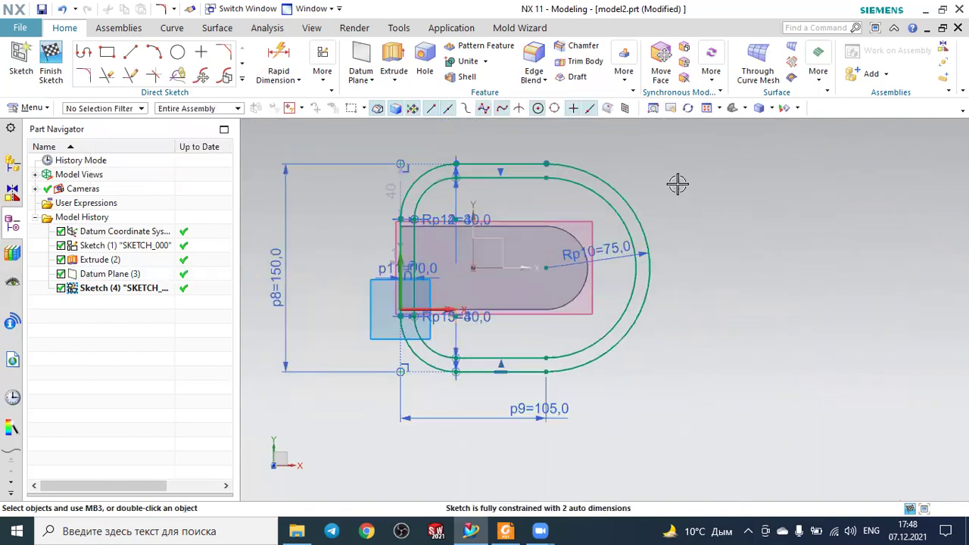
click(505, 530)
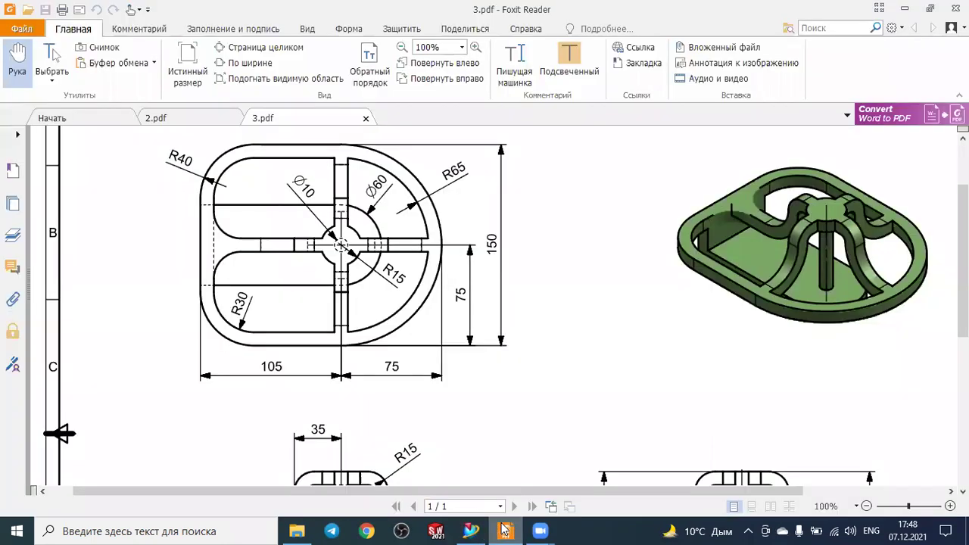
Step: Finish the two-loop ring sketch, view it in 3D, and switch to the 3.pdf drawing
click(505, 530)
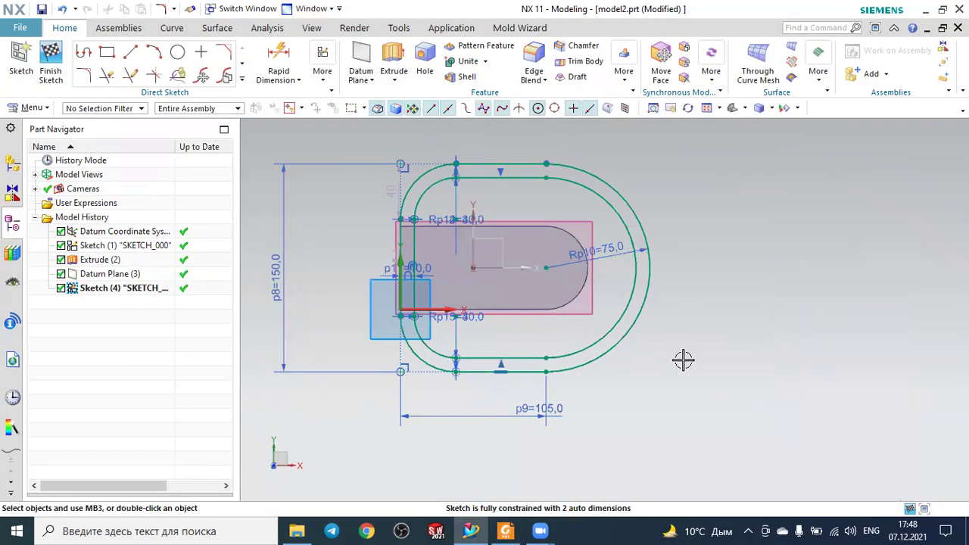
key(ctrl+q)
middle_drag(695, 367, 679, 314)
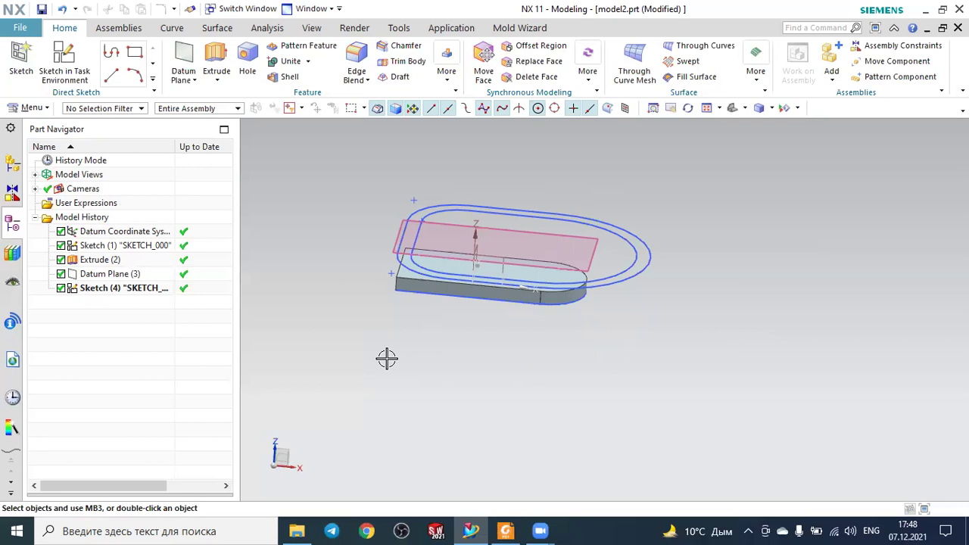
mouse_move(701, 199)
middle_down()
mouse_move(674, 210)
mouse_move(672, 222)
mouse_move(697, 214)
mouse_move(688, 225)
middle_up()
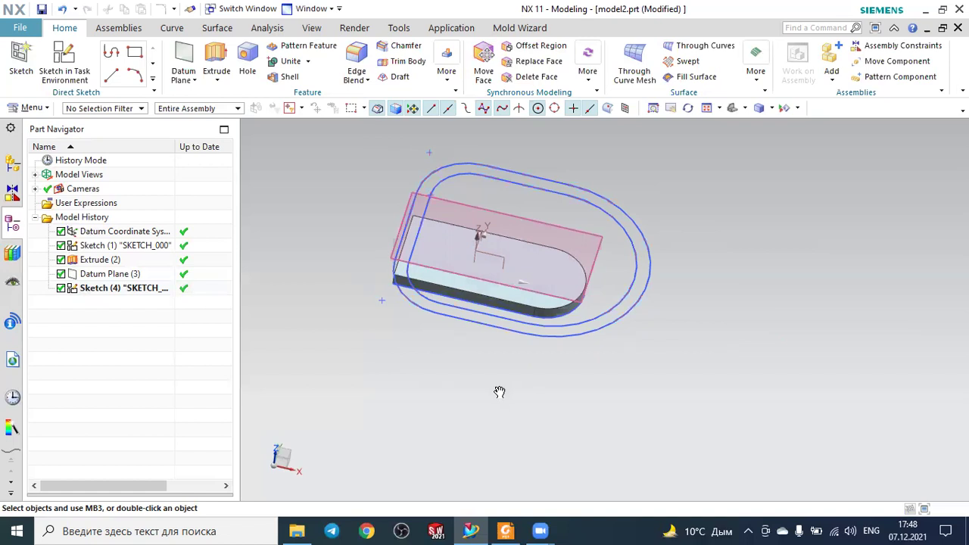
key(alt+Tab)
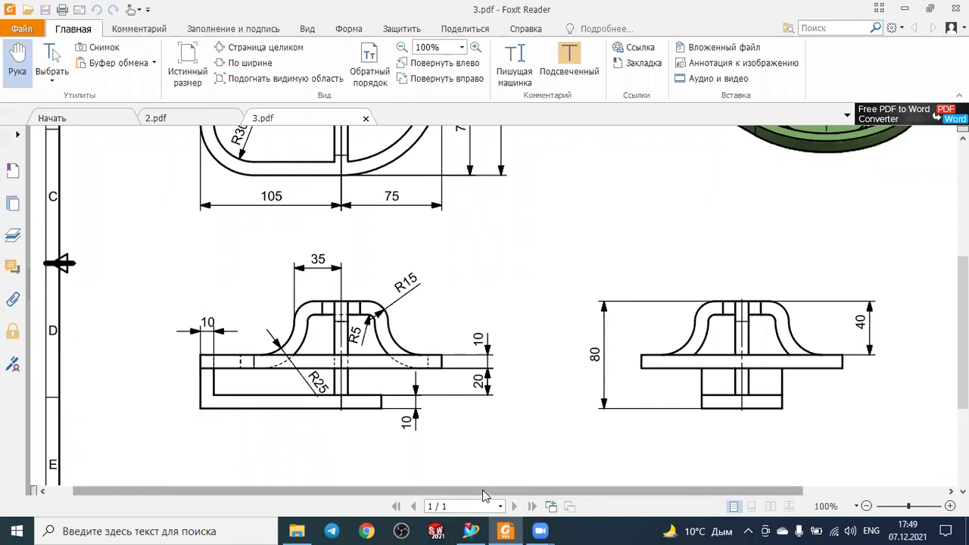
Step: Extrude the oval ring 10 mm into a solid frame and hide Datum Plane (3)
key(alt+Tab)
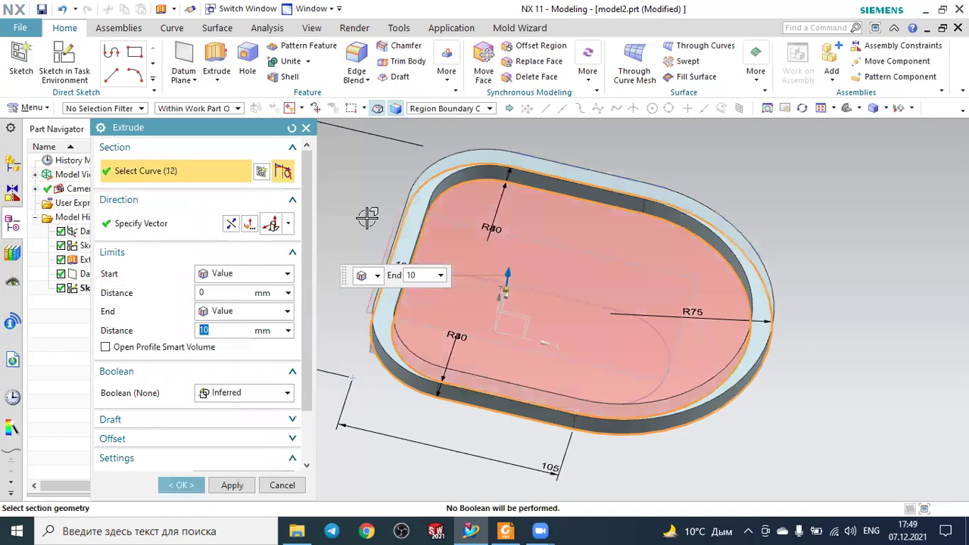
middle_drag(363, 212, 373, 192)
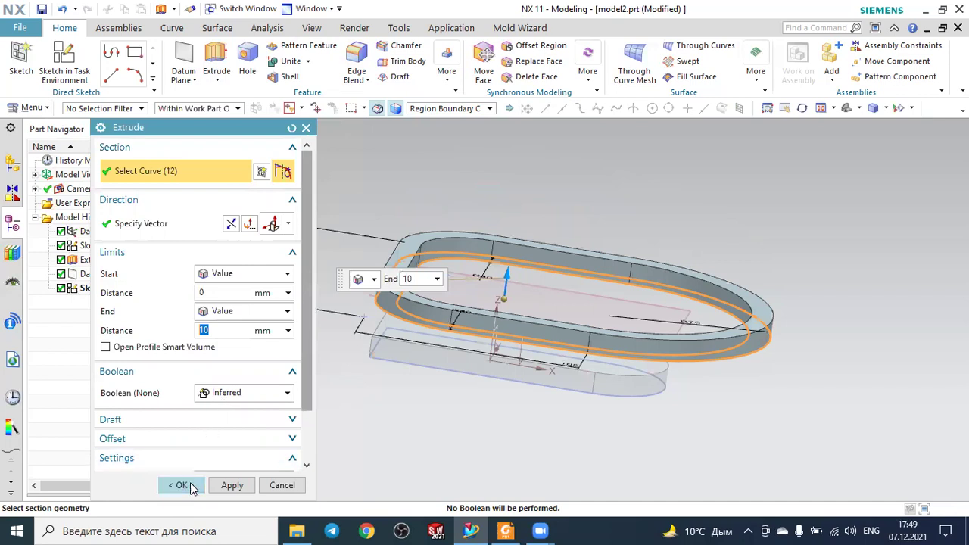
click(182, 485)
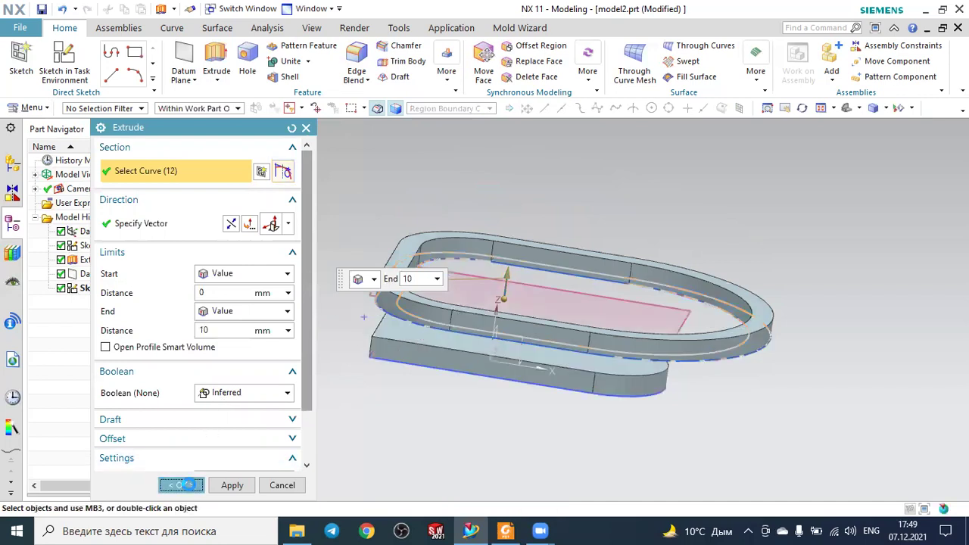
mouse_move(442, 379)
middle_down()
mouse_move(724, 318)
mouse_move(762, 296)
mouse_move(735, 331)
mouse_move(764, 320)
mouse_move(617, 347)
middle_up()
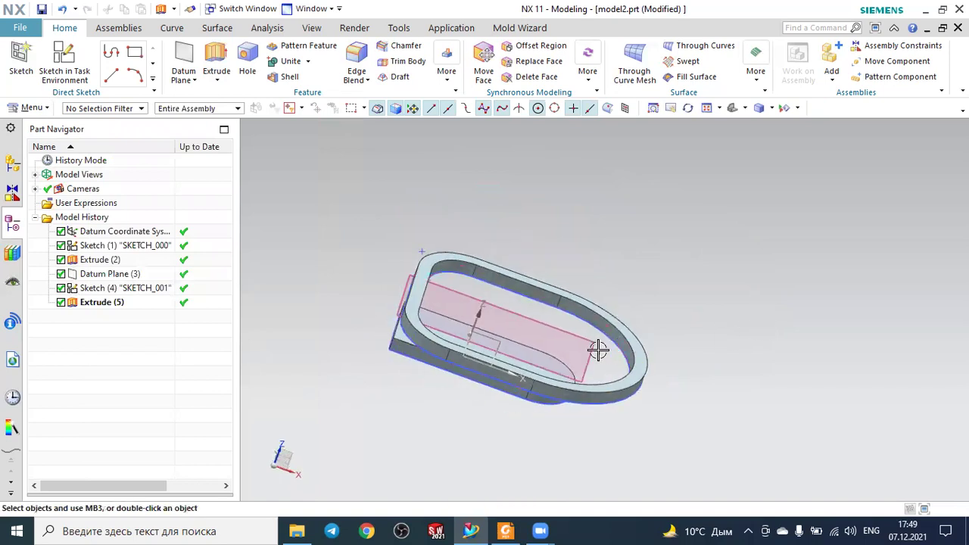
click(598, 347)
click(699, 326)
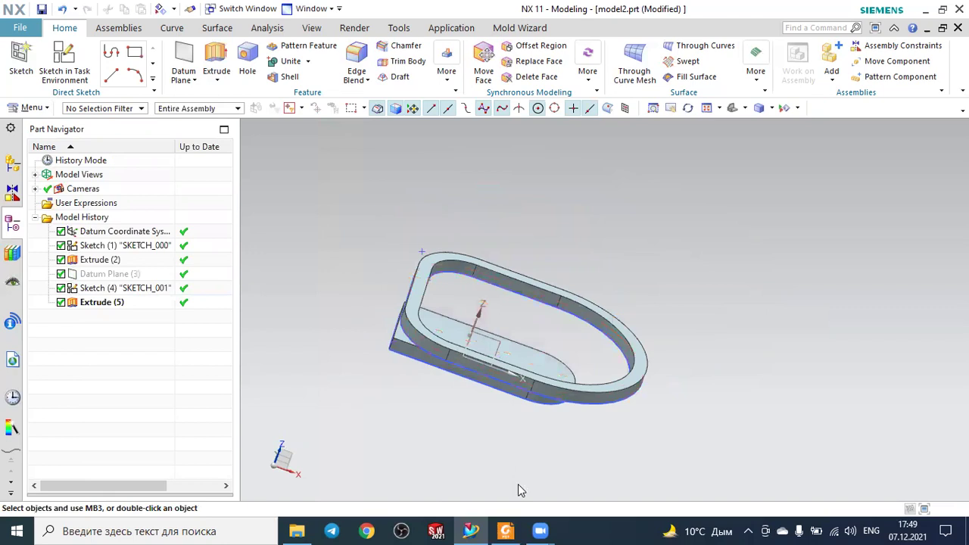
key(alt+Tab)
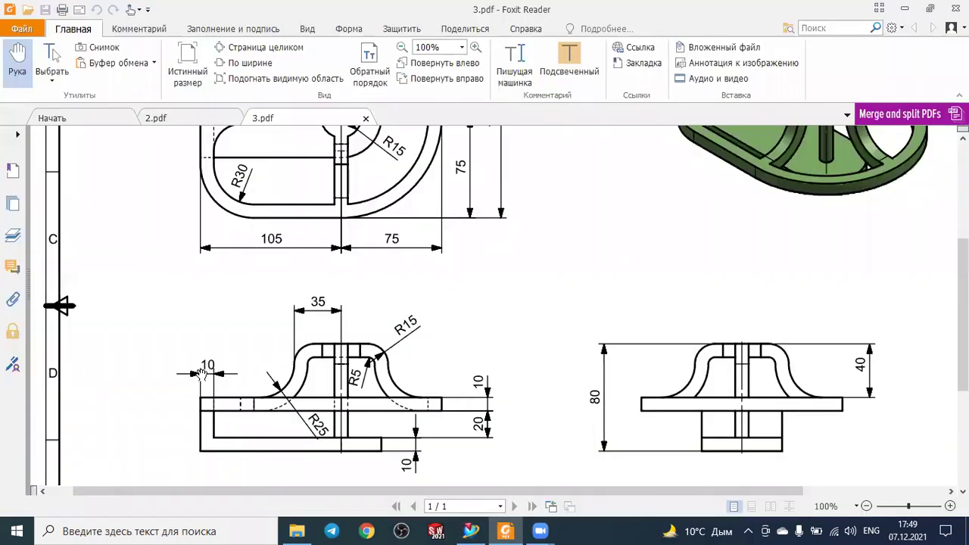
scroll(606, 333, up, 2)
scroll(674, 280, up, 1)
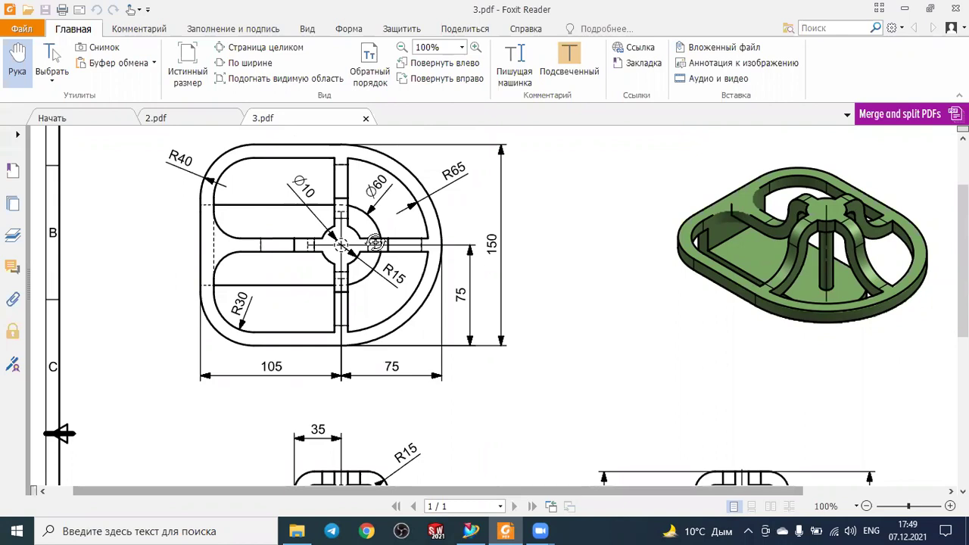
key(alt+Tab)
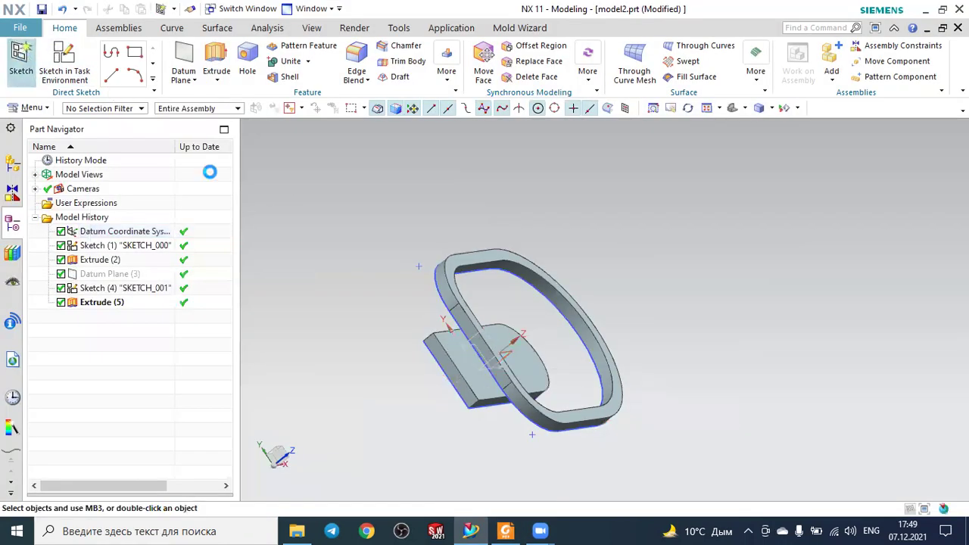
Step: Start a sketch on the base plate face and draw a rectangle from the origin to the edge line
click(21, 61)
scroll(417, 325, up, 3)
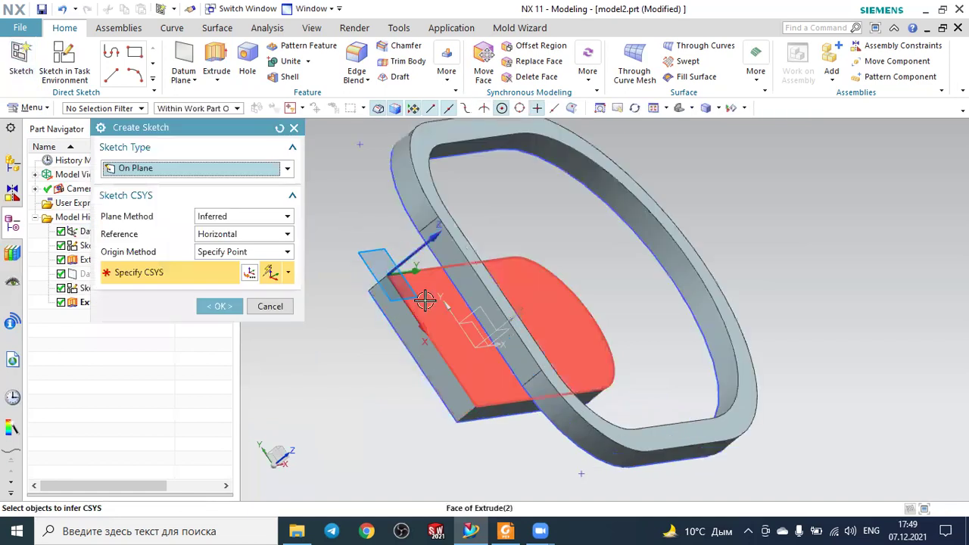
click(425, 300)
click(220, 306)
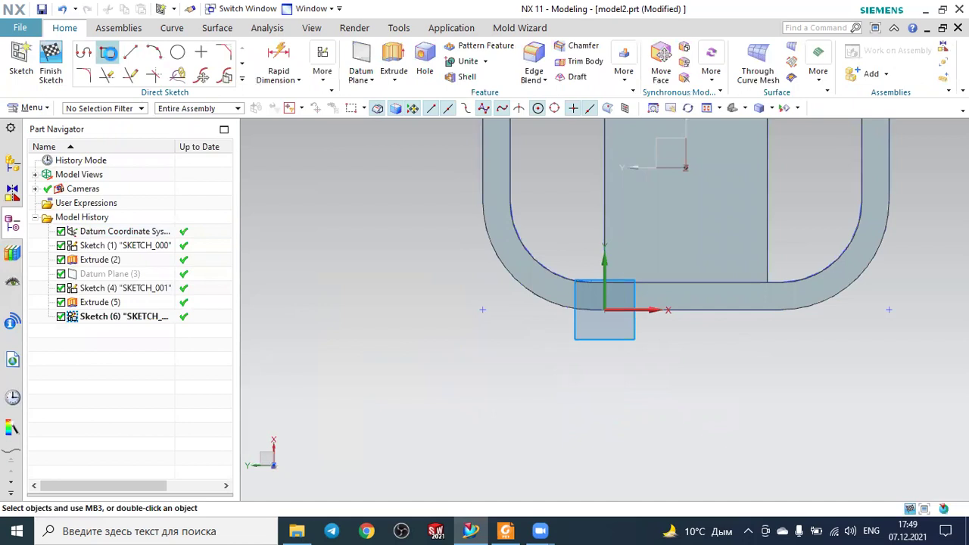
click(108, 51)
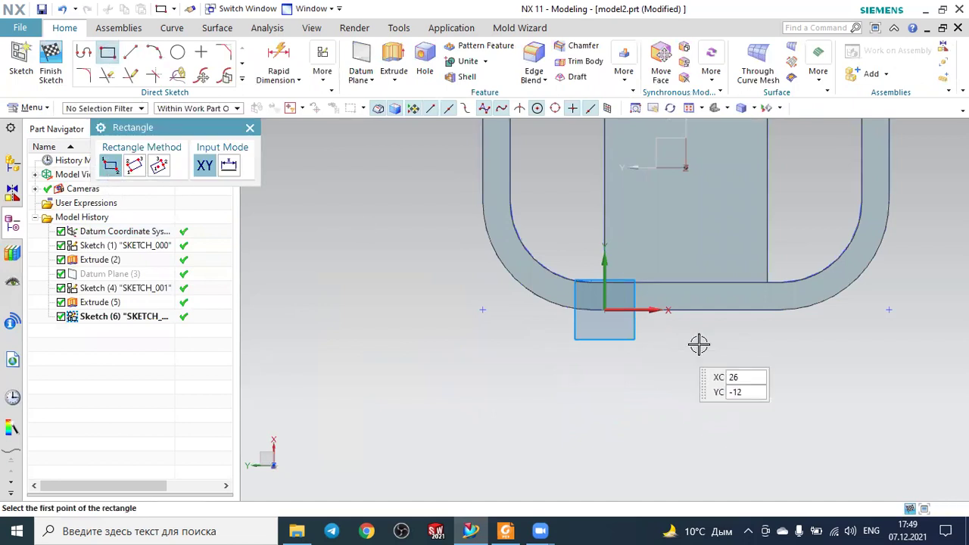
scroll(698, 341, up, 2)
middle_drag(621, 370, 621, 350)
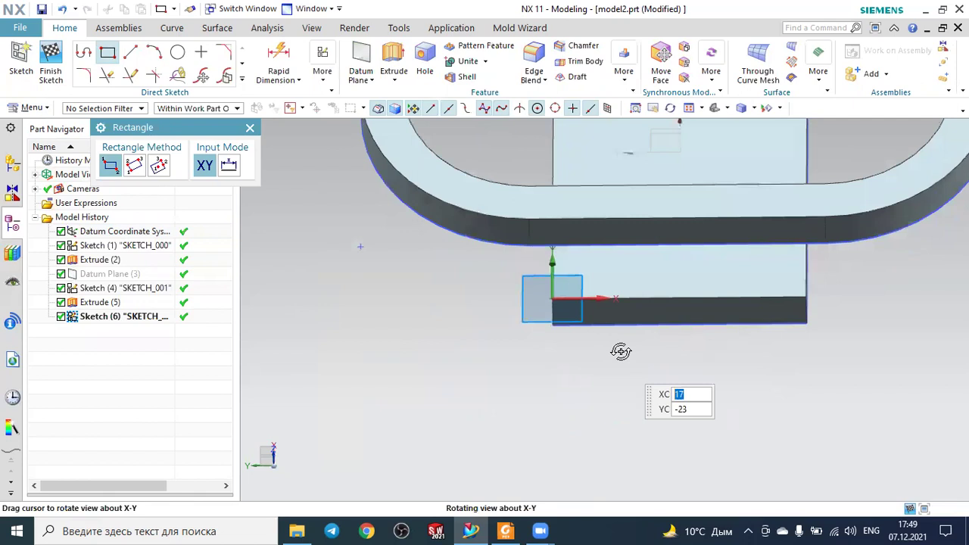
click(549, 296)
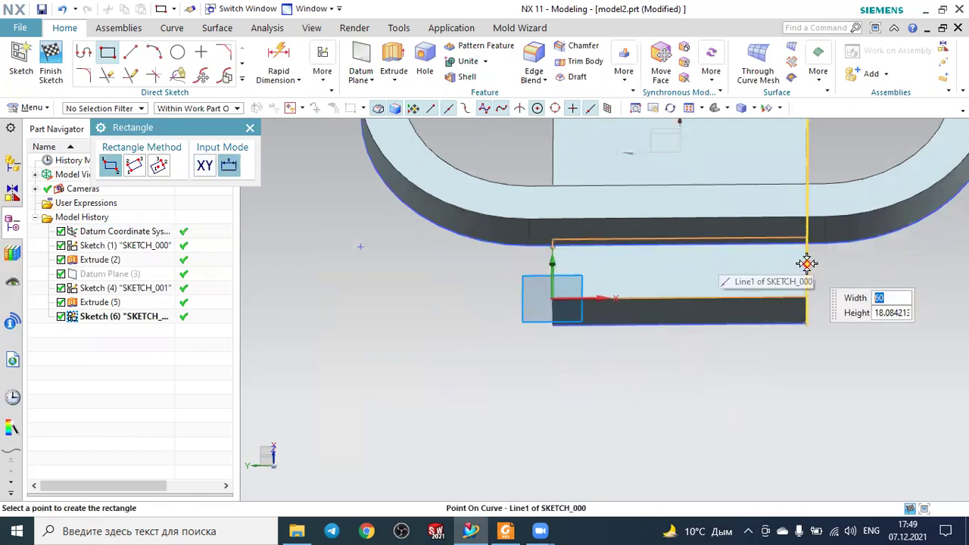
click(806, 262)
mouse_move(839, 335)
middle_down()
mouse_move(800, 330)
mouse_move(833, 327)
middle_up()
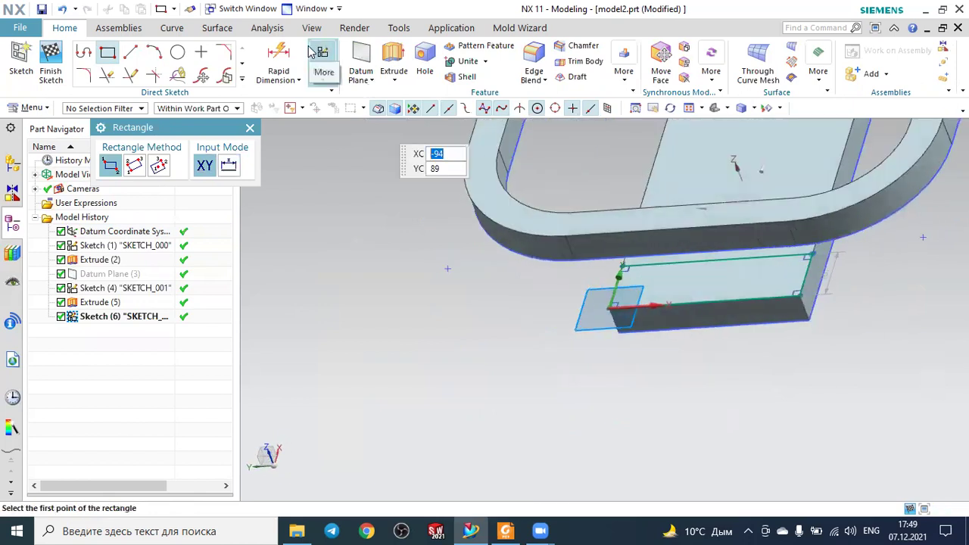
key(Escape)
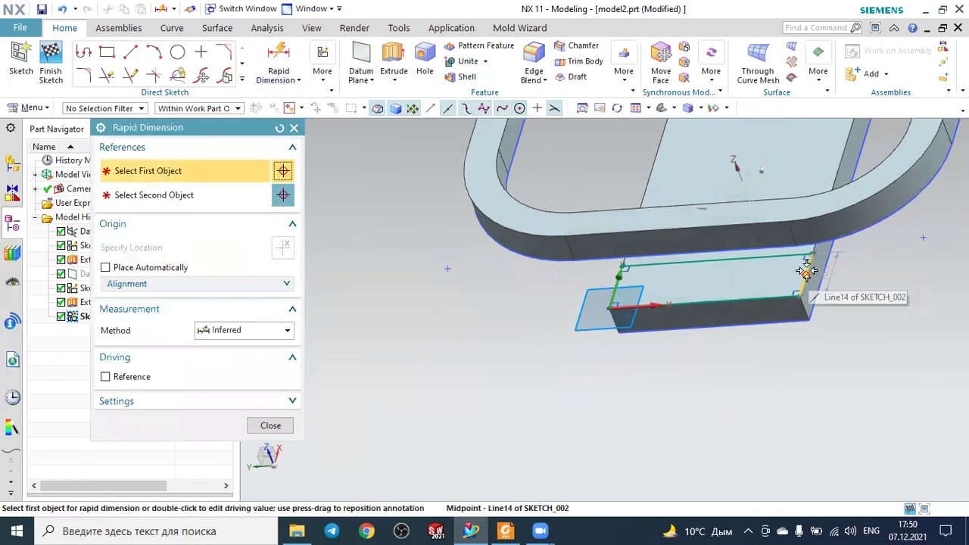
Step: Dimension the rectangle's short side to 10 mm
click(806, 271)
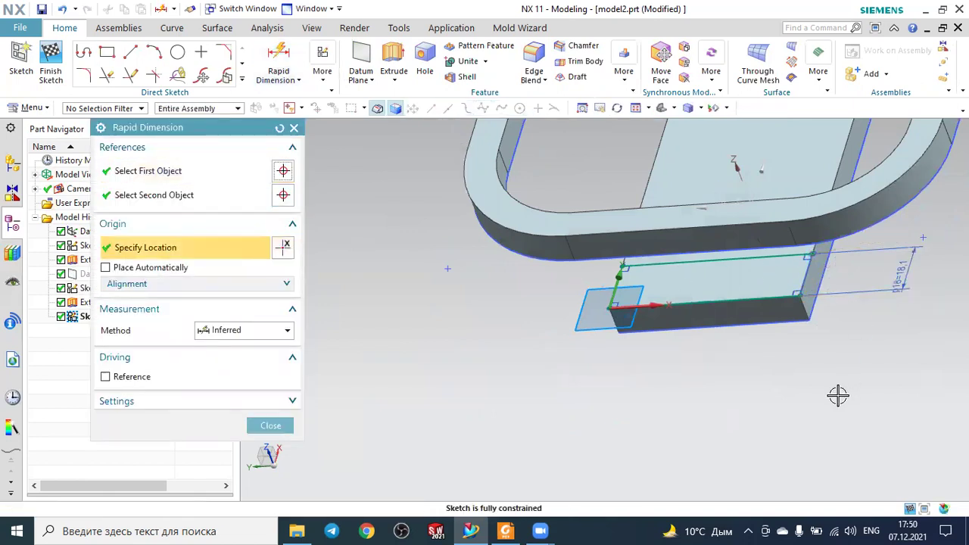
click(436, 401)
text(10)
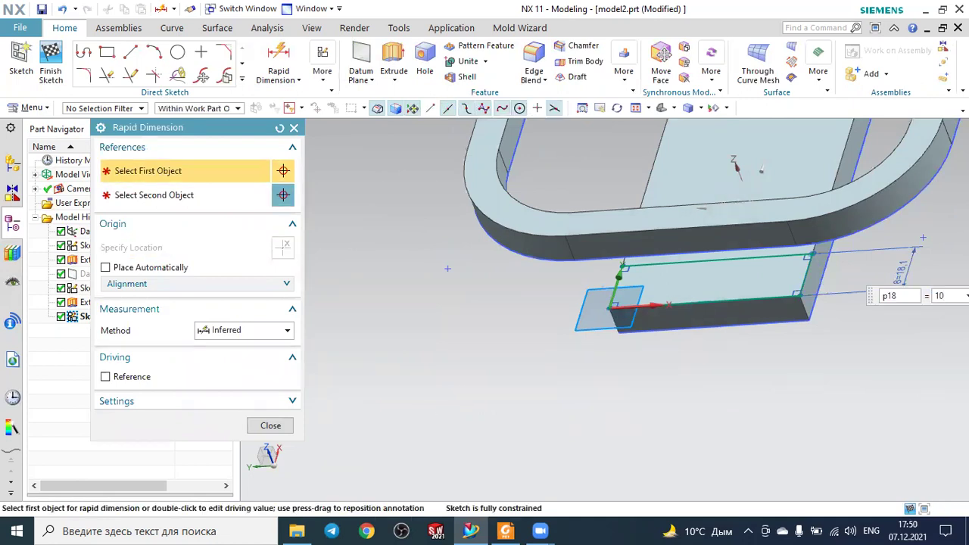
key(Return)
key(Escape)
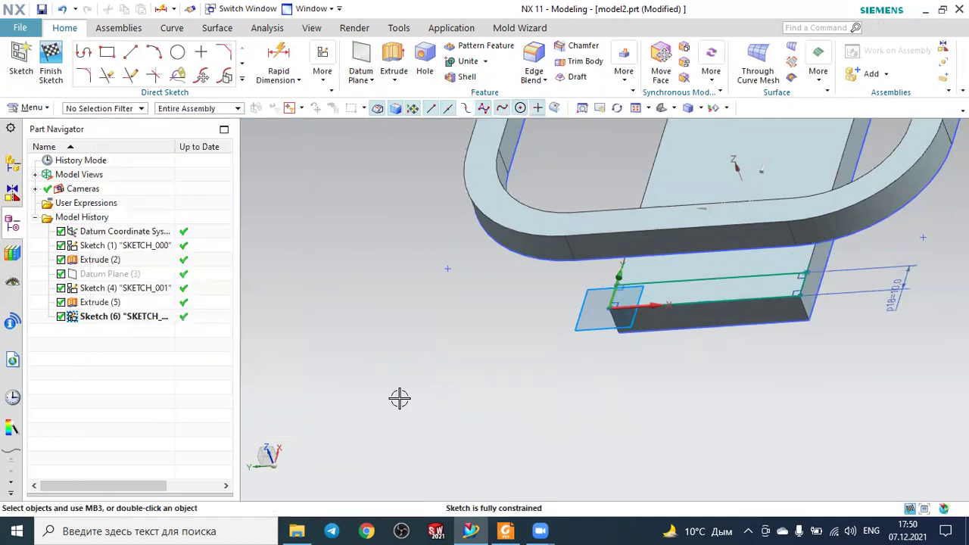
mouse_move(621, 378)
middle_down()
mouse_move(585, 374)
mouse_move(564, 429)
middle_up()
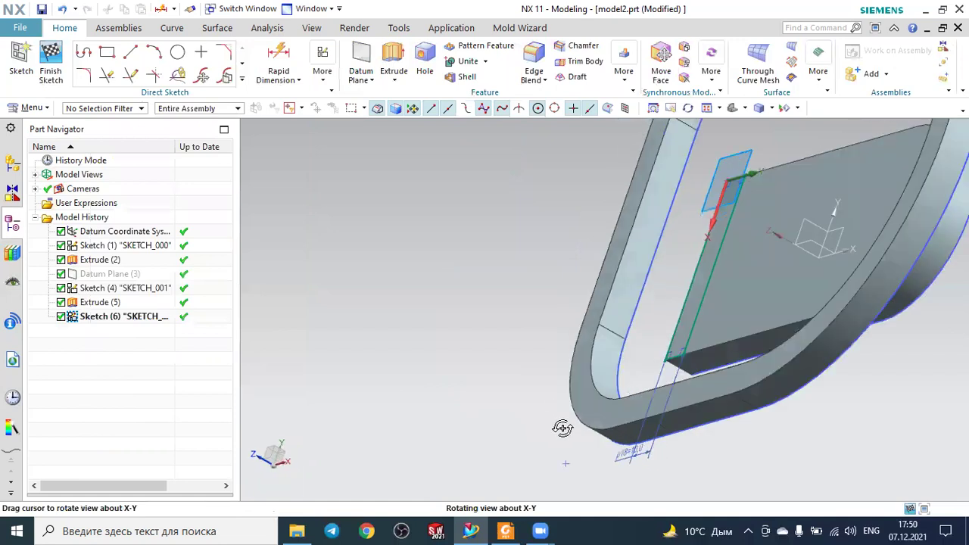
Step: Extrude the Sketch (6) rectangle until the oval frame's face, uniting it with the frame body
click(394, 59)
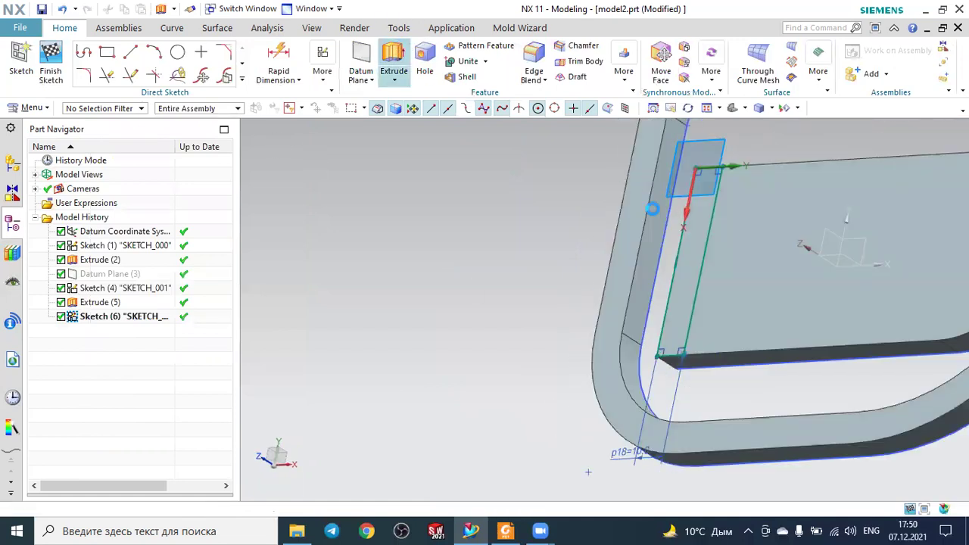
middle_drag(560, 237, 599, 177)
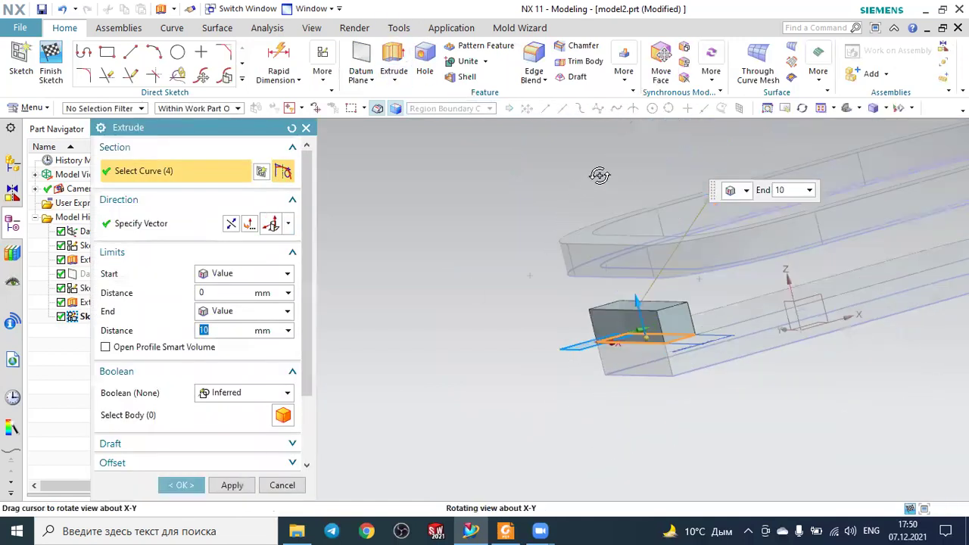
click(241, 316)
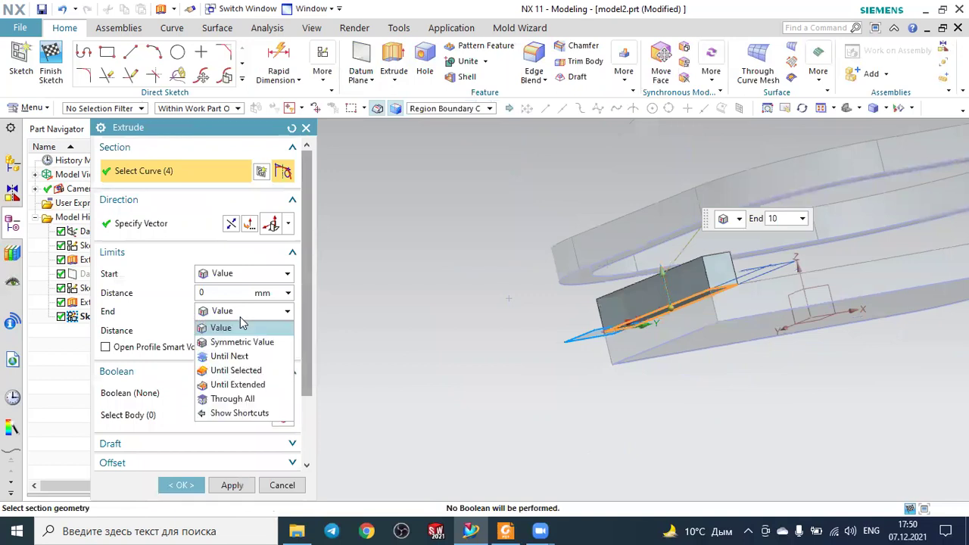
click(241, 370)
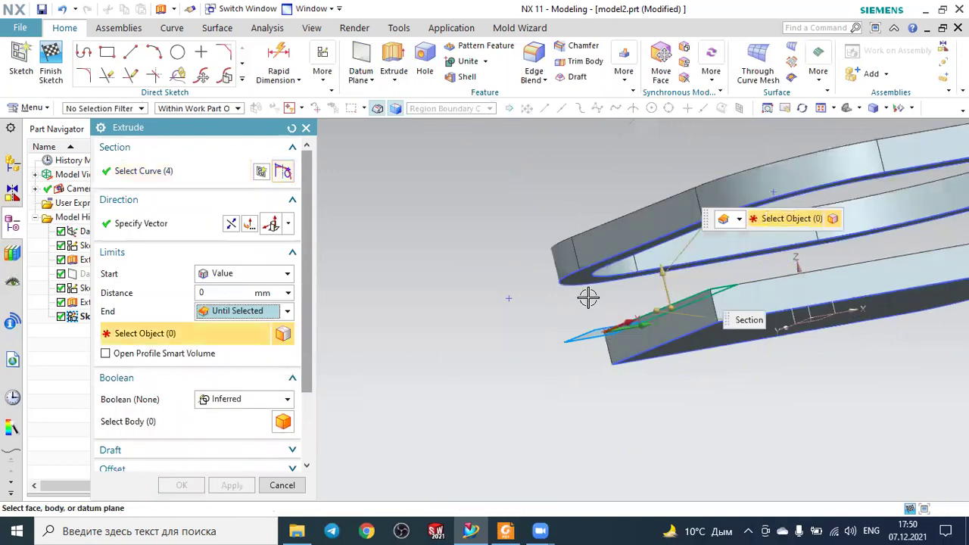
click(577, 278)
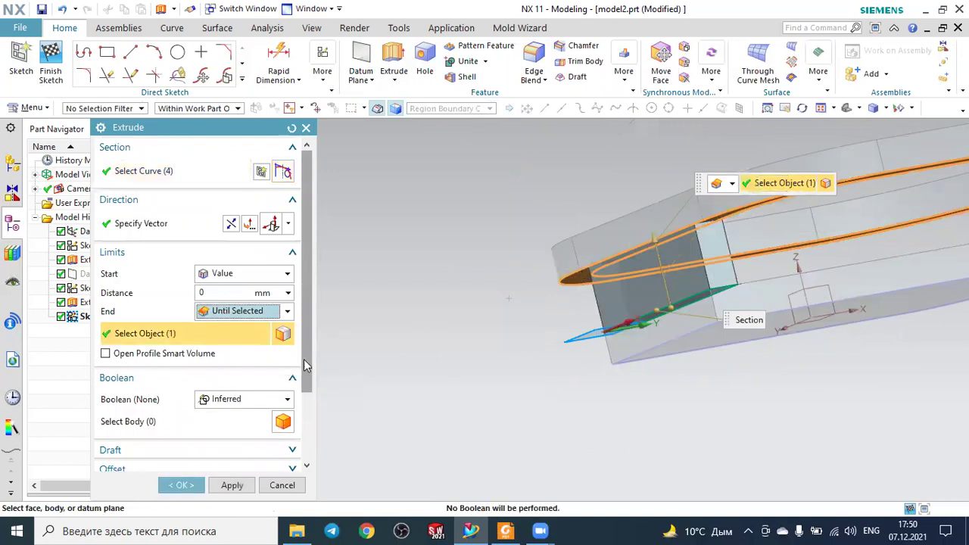
click(219, 401)
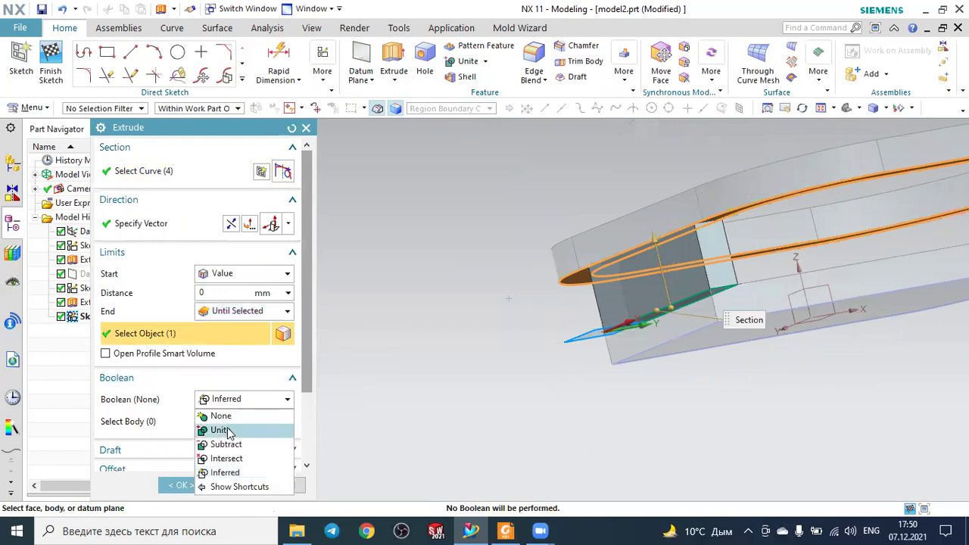
click(221, 429)
click(790, 286)
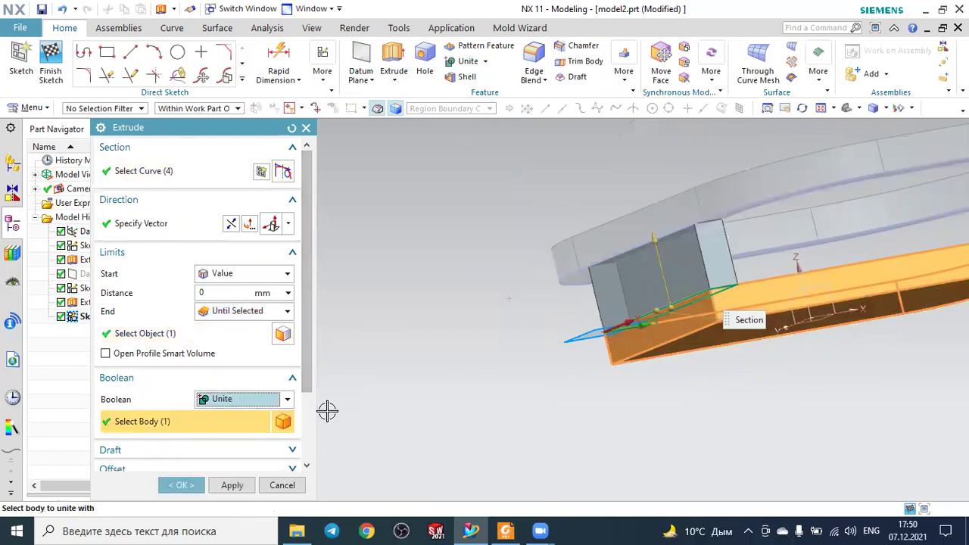
click(182, 484)
mouse_move(402, 361)
middle_down()
mouse_move(754, 400)
mouse_move(703, 421)
middle_up()
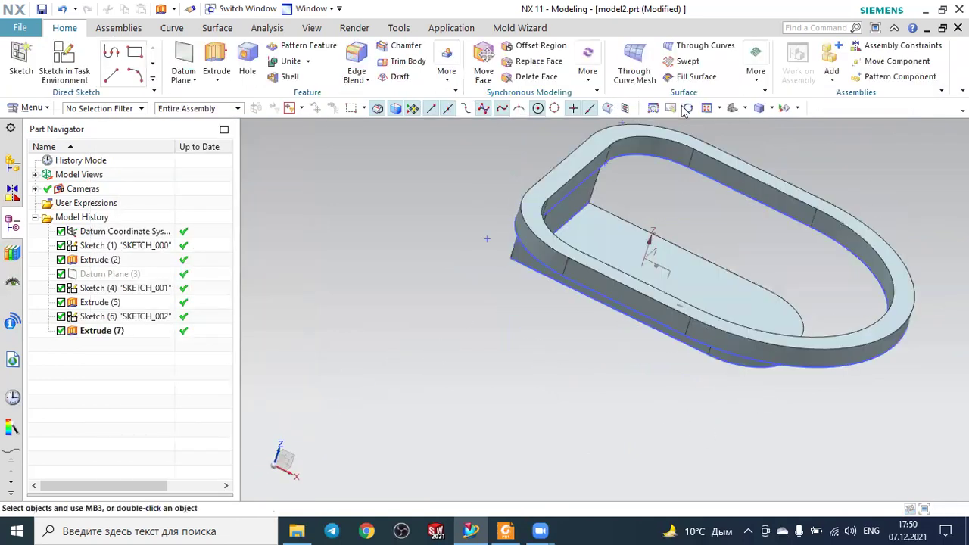
click(731, 107)
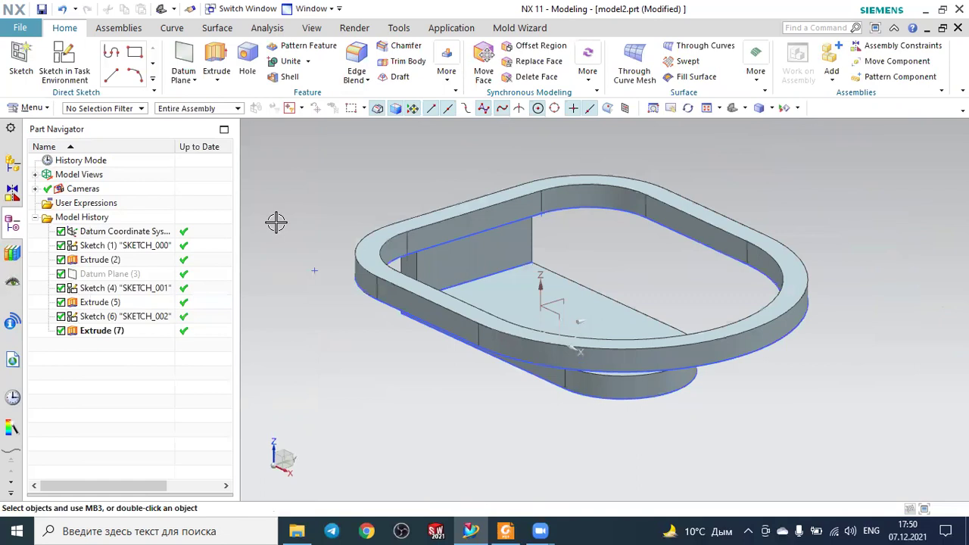
middle_drag(276, 222, 318, 220)
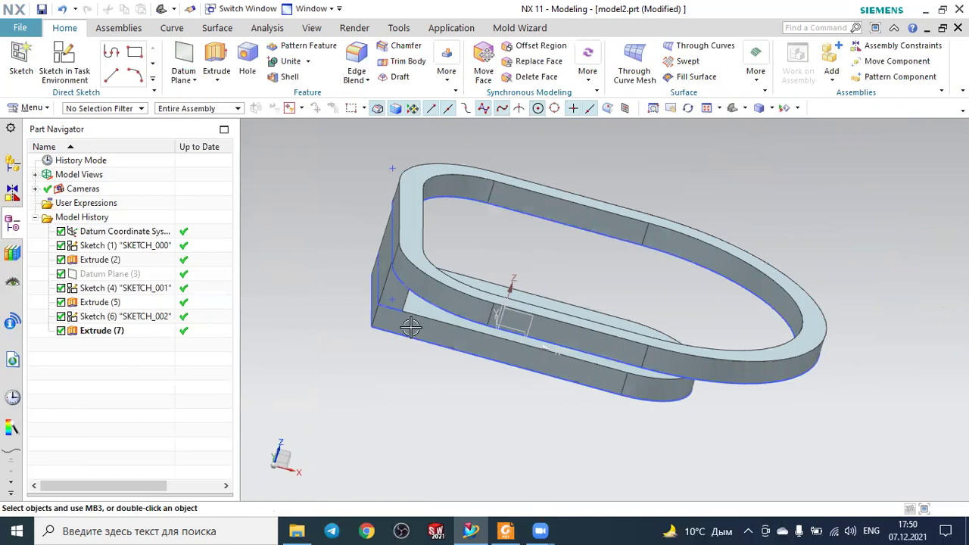
middle_drag(394, 335, 353, 330)
mouse_move(558, 325)
middle_down()
mouse_move(620, 275)
mouse_move(614, 269)
middle_up()
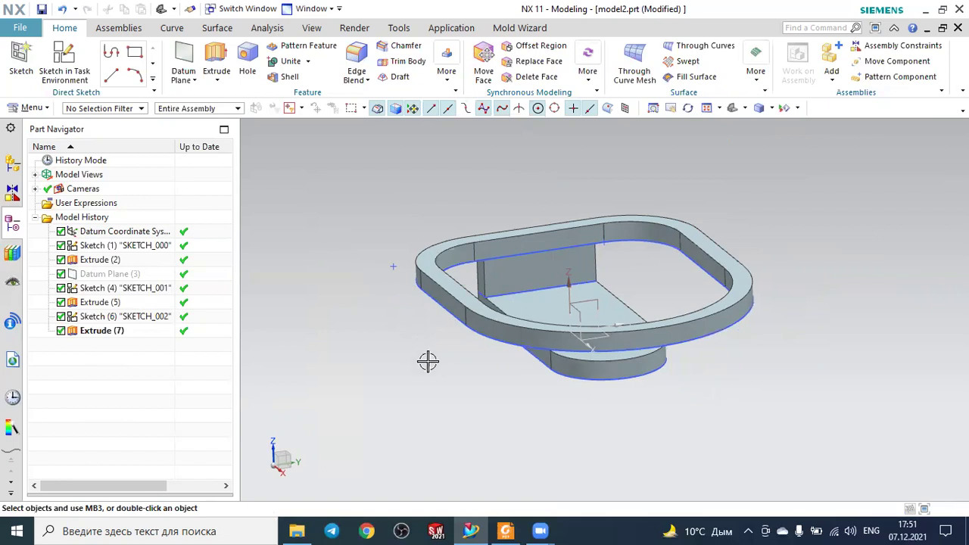
middle_drag(467, 363, 515, 384)
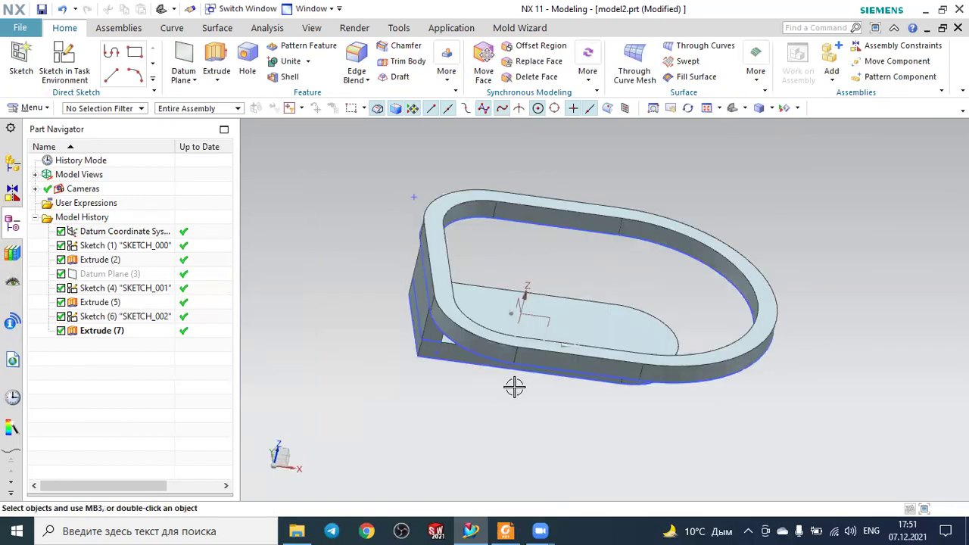
click(506, 530)
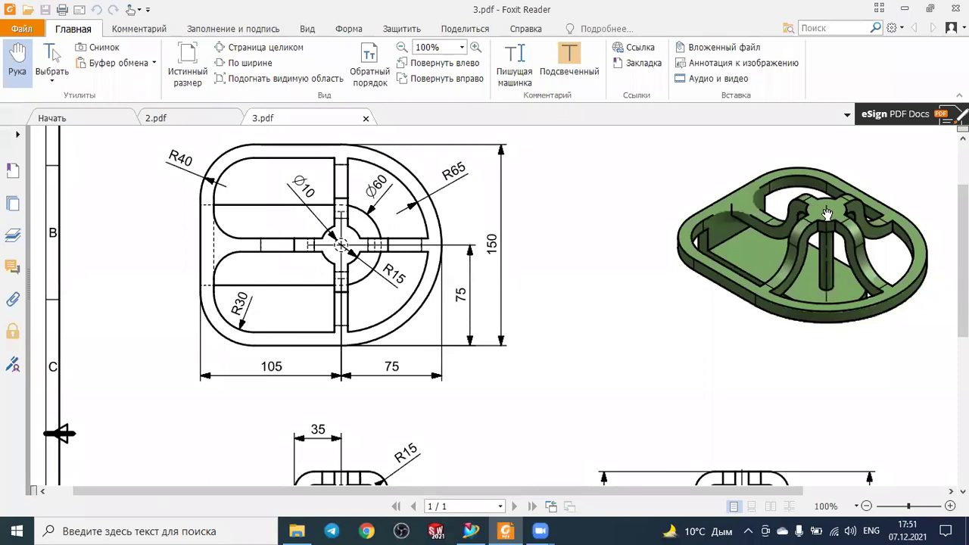
Step: Scroll through 3.pdf to read the plan and 80/40 side-view heights, then return to NX
scroll(821, 240, down, 3)
scroll(675, 302, down, 1)
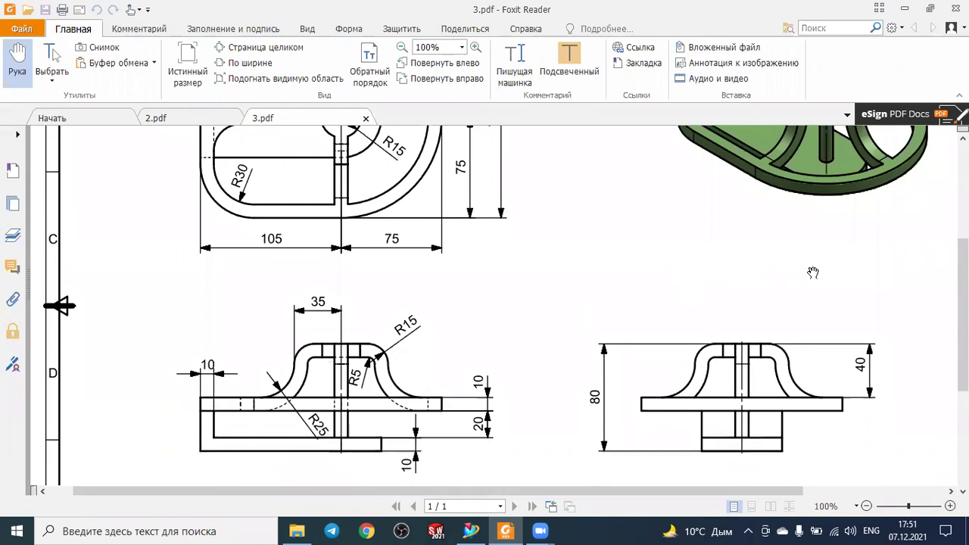
scroll(813, 272, up, 1)
scroll(812, 272, up, 2)
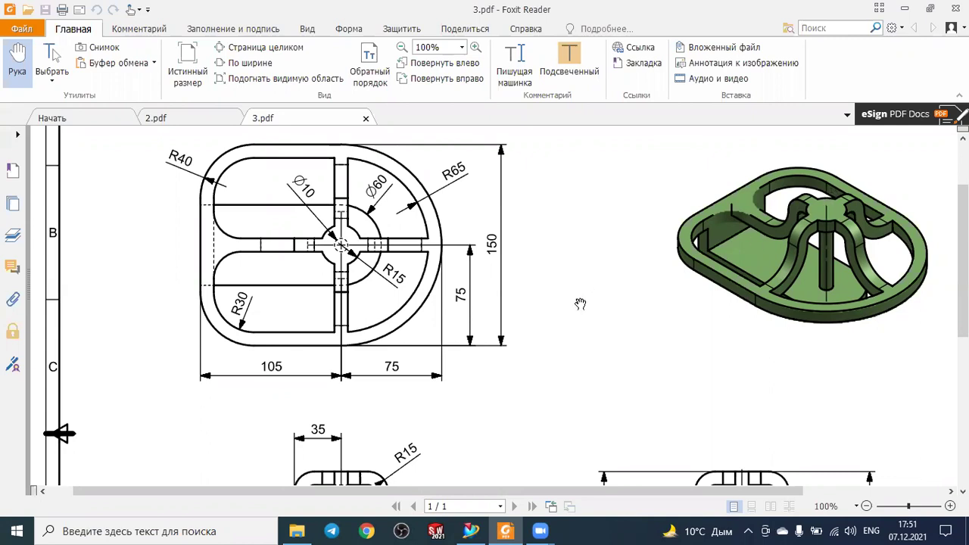
scroll(573, 313, down, 2)
scroll(573, 314, down, 1)
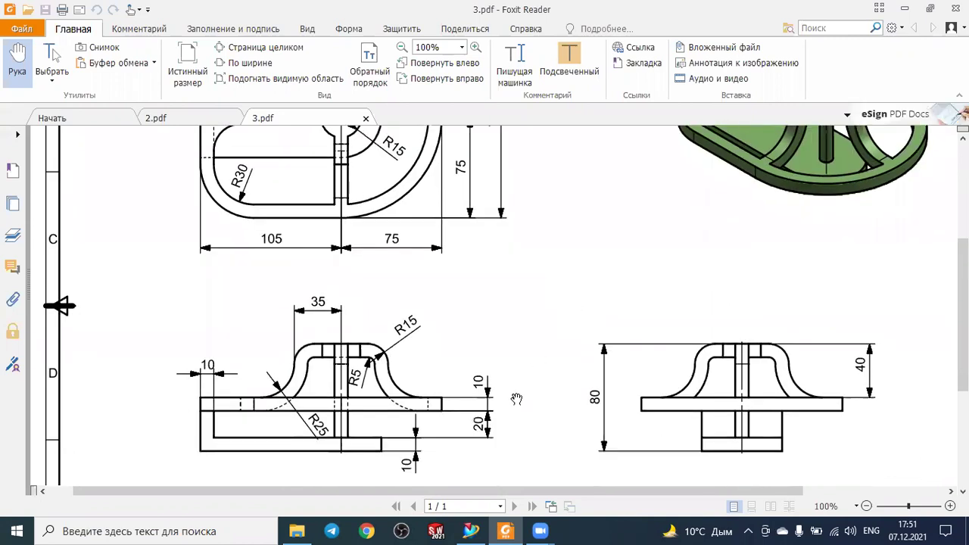
click(473, 530)
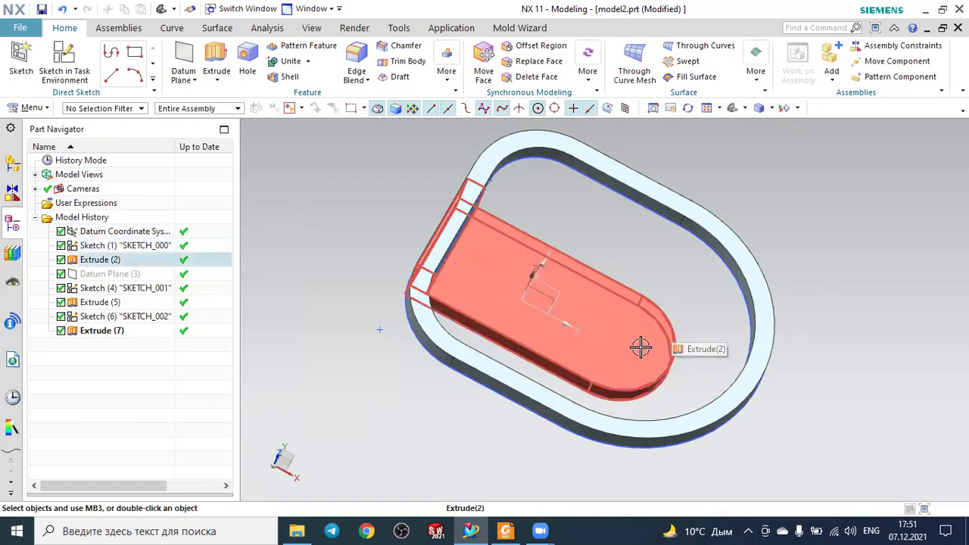
Step: Start a new sketch on the XZ datum plane
mouse_move(822, 330)
middle_down()
mouse_move(829, 339)
mouse_move(821, 336)
middle_up()
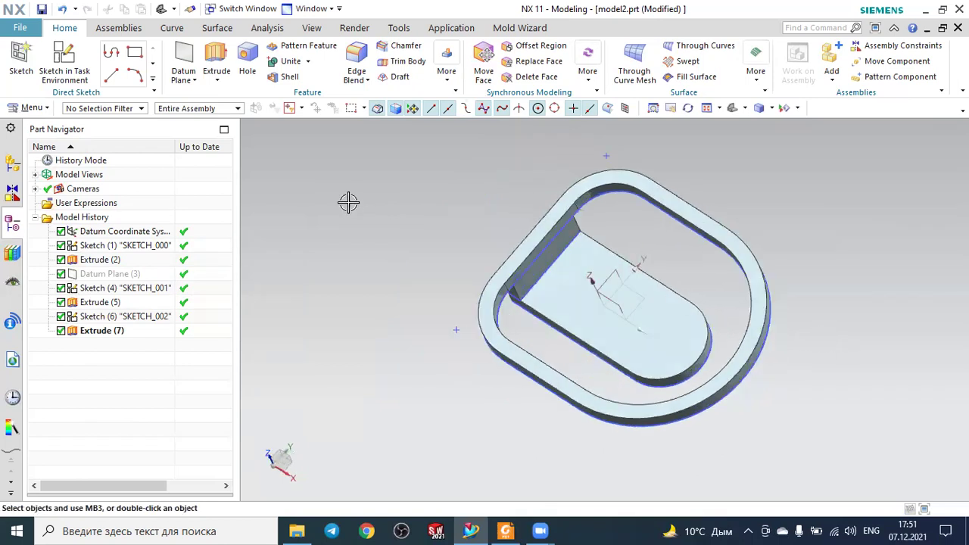
click(21, 55)
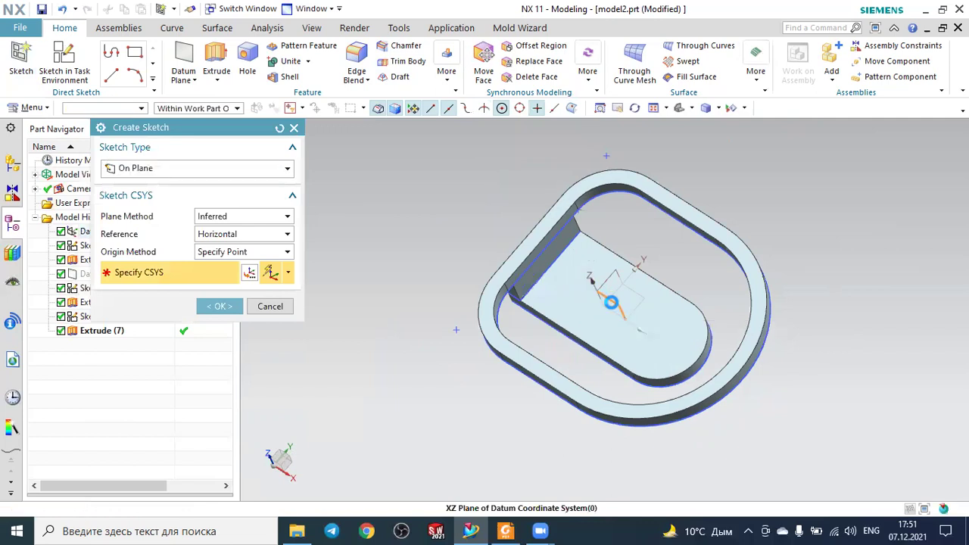
click(612, 299)
click(219, 306)
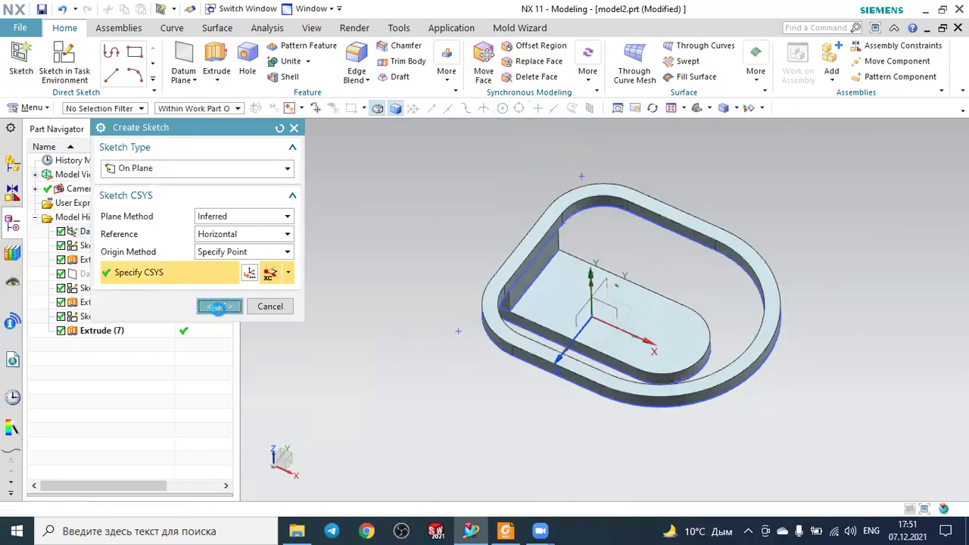
scroll(765, 189, up, 1)
scroll(746, 193, up, 1)
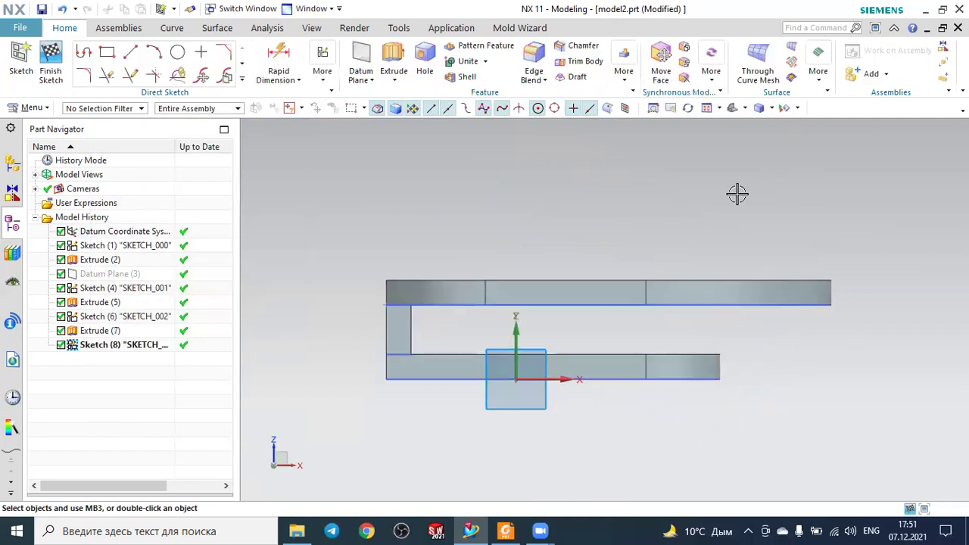
scroll(735, 195, up, 1)
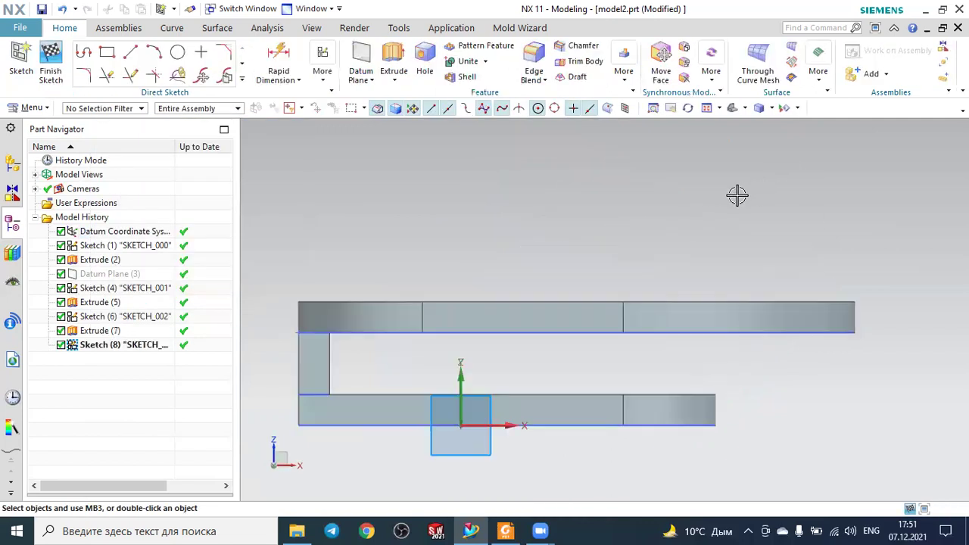
Step: Draw the closed post-and-cap outline from the plate edge with Profile, then switch to the drawing
click(84, 51)
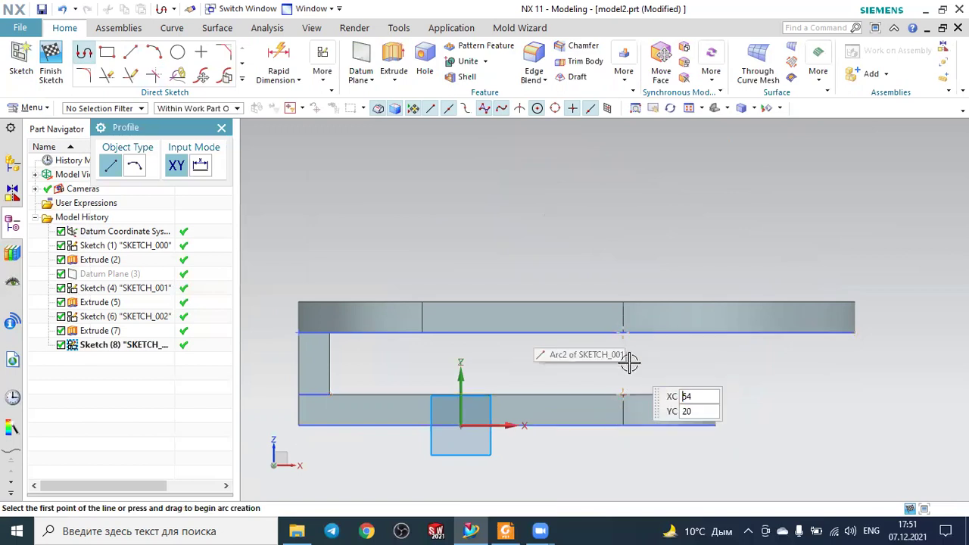
click(623, 395)
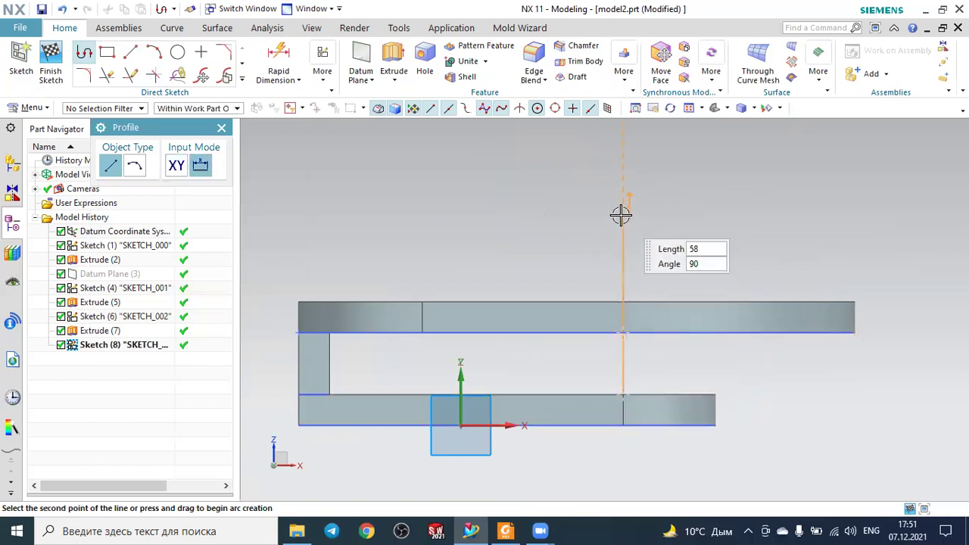
click(622, 215)
click(688, 215)
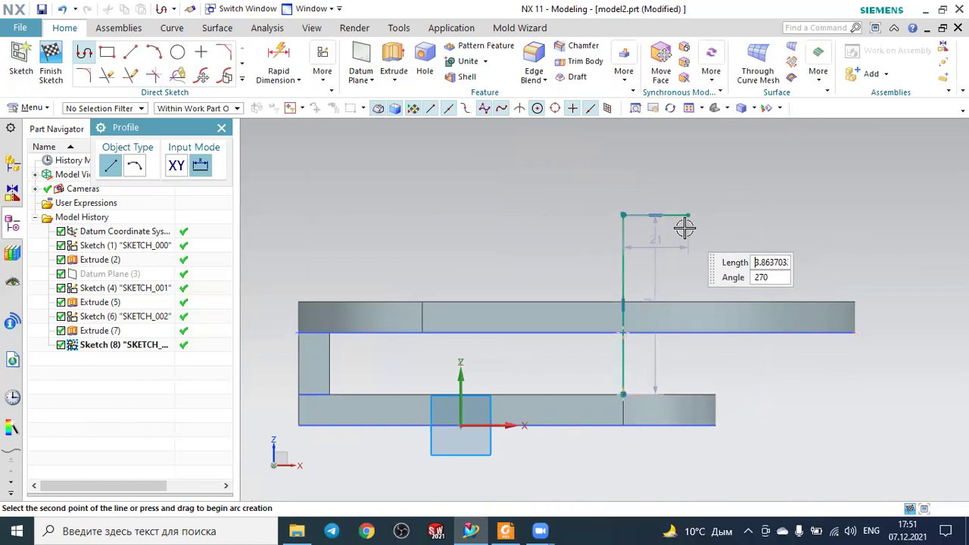
click(666, 248)
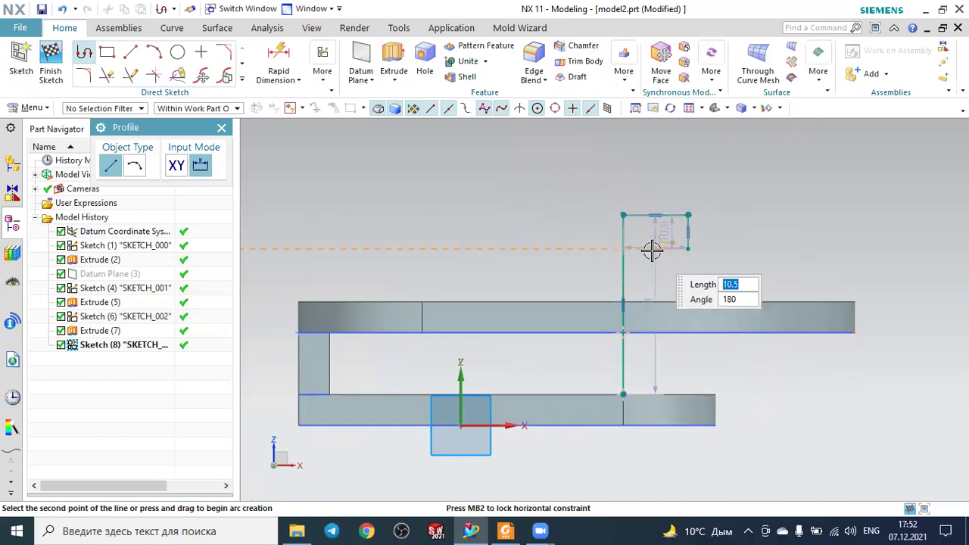
click(654, 248)
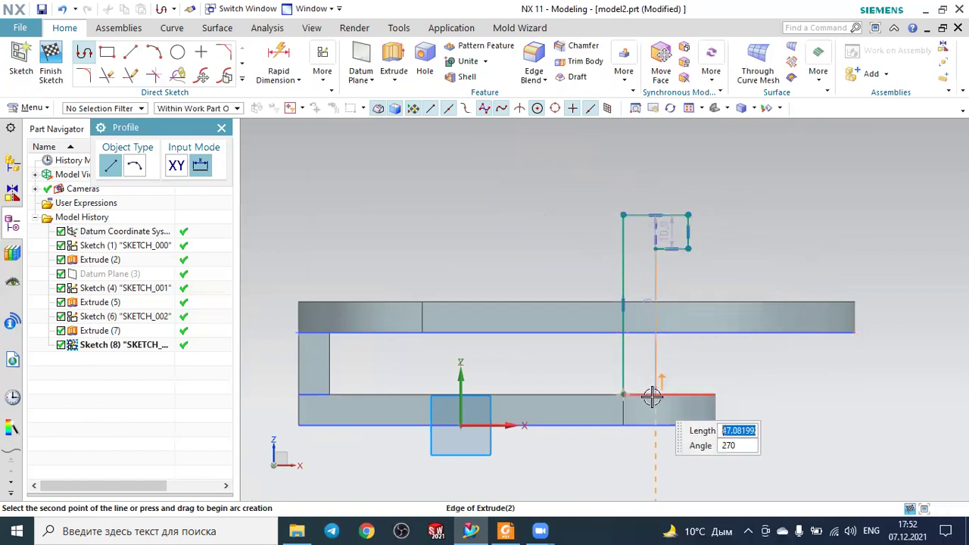
scroll(654, 394, up, 4)
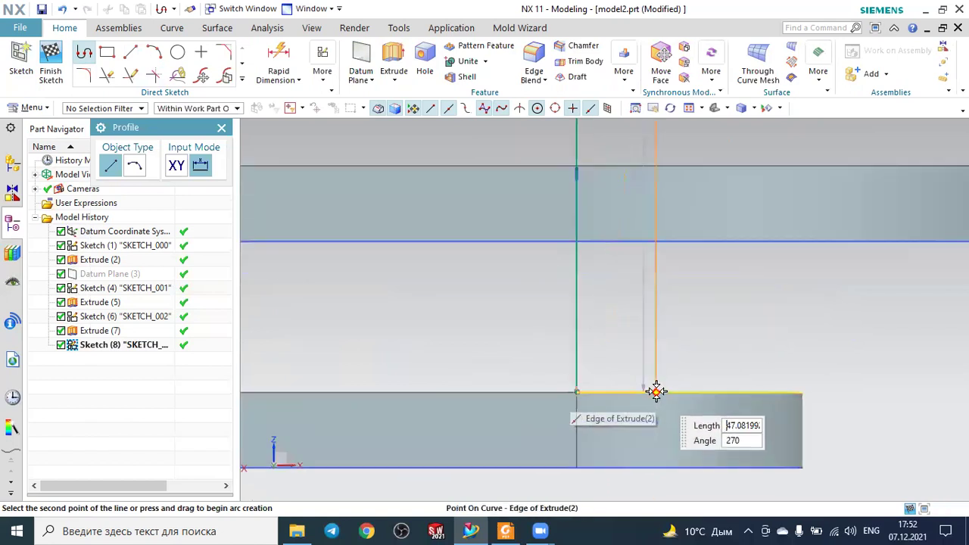
click(655, 392)
click(576, 392)
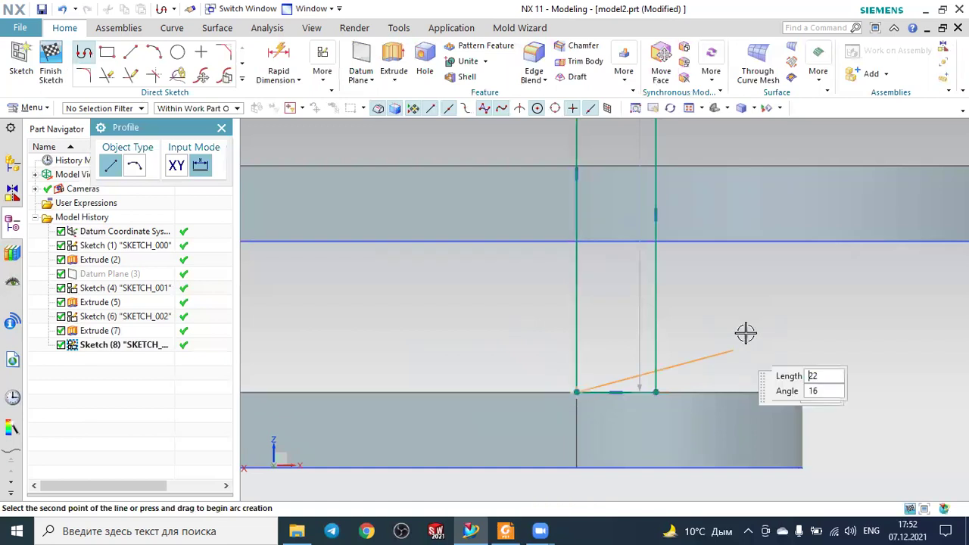
key(Escape)
scroll(761, 309, down, 6)
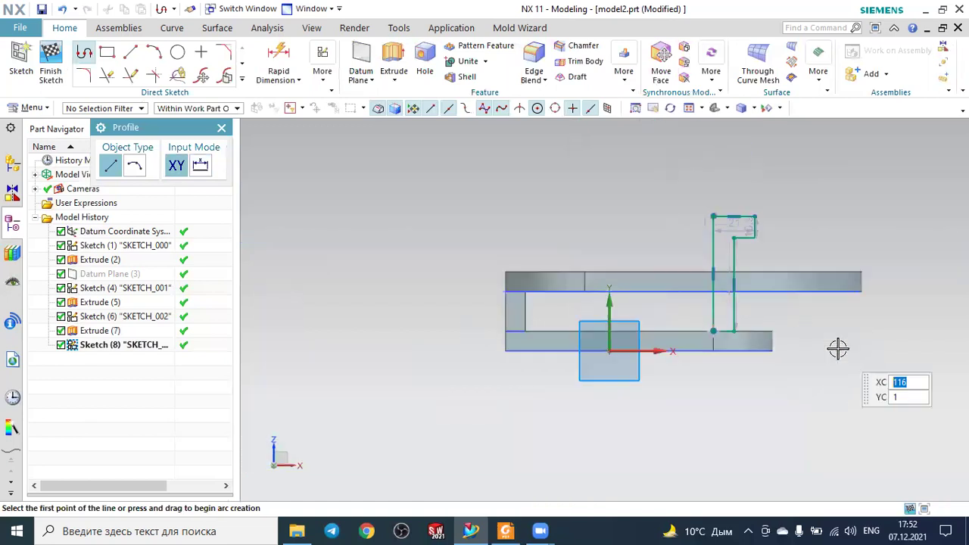
scroll(822, 221, up, 2)
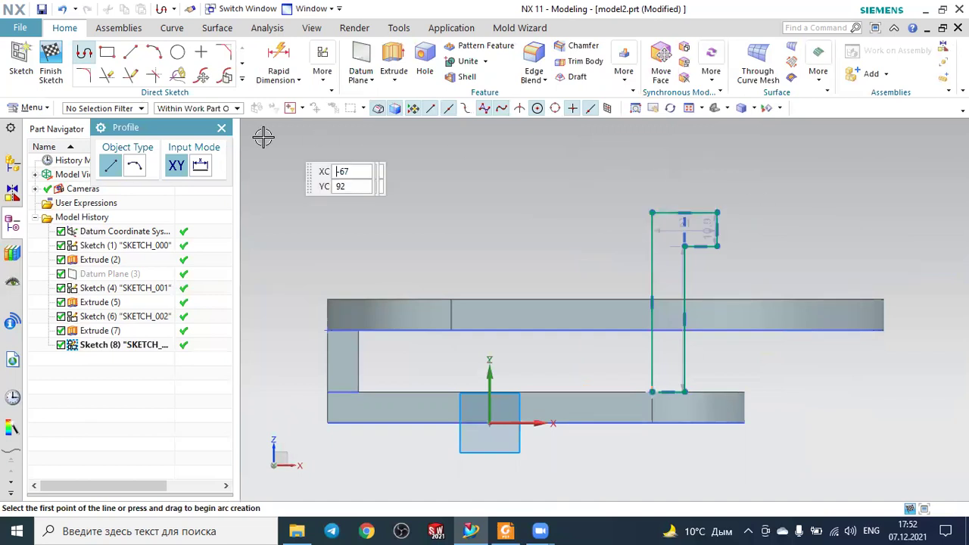
click(221, 127)
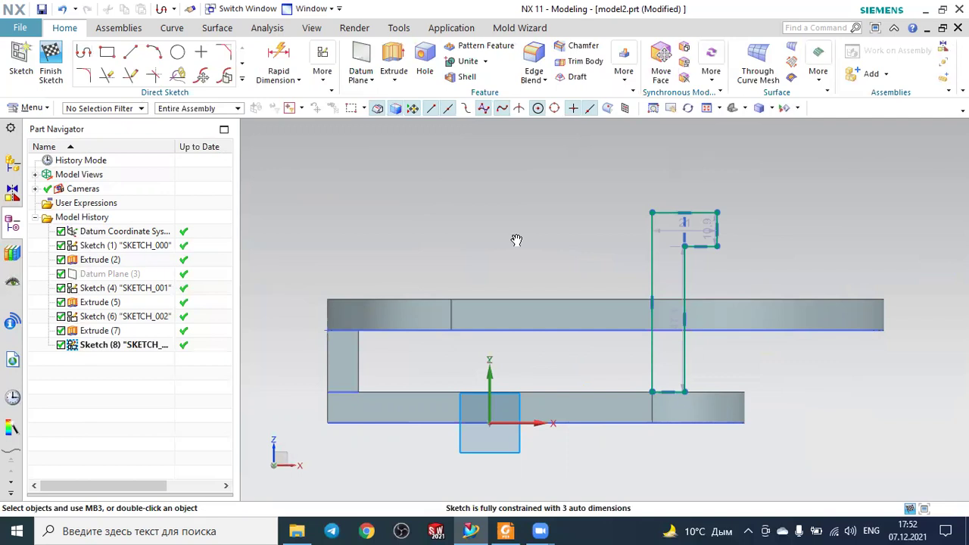
key(alt+Tab)
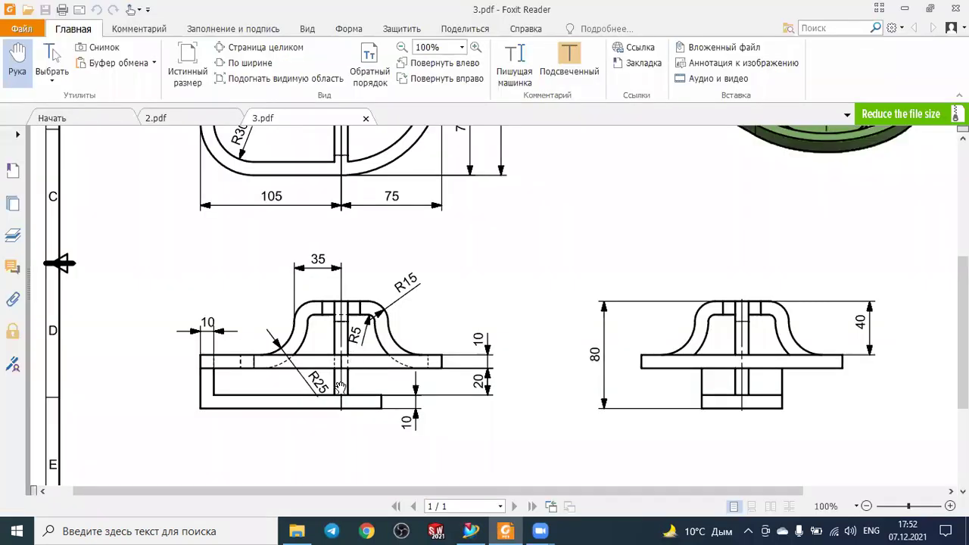
Step: Zoom 3.pdf to 200% on the side view to read the 80 and 40 heights, then return to NX
ctrl+scroll(338, 391, up, 2)
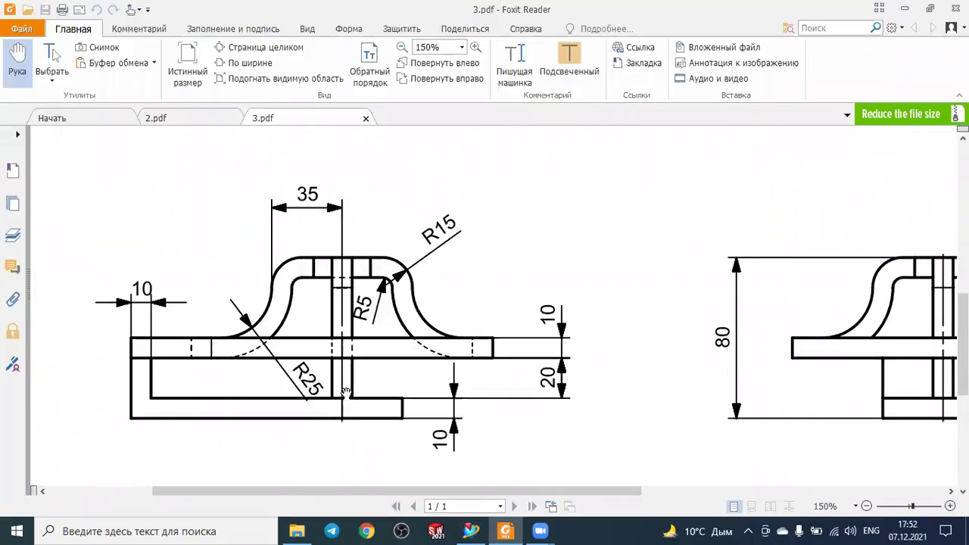
scroll(346, 391, up, 2)
scroll(682, 331, up, 5)
scroll(682, 331, down, 3)
scroll(682, 331, down, 3)
ctrl+scroll(559, 302, down, 3)
scroll(655, 340, up, 2)
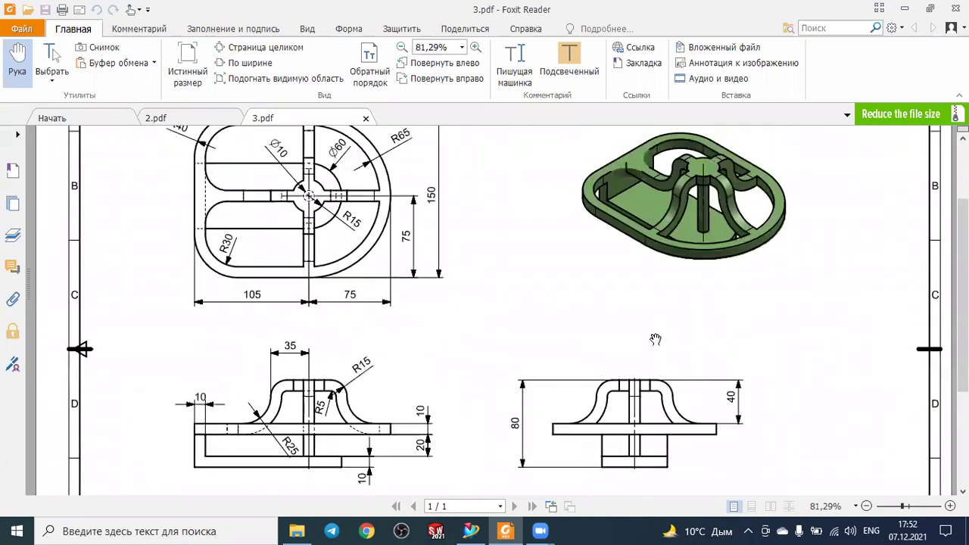
ctrl+scroll(650, 445, up, 2)
scroll(671, 341, down, 1)
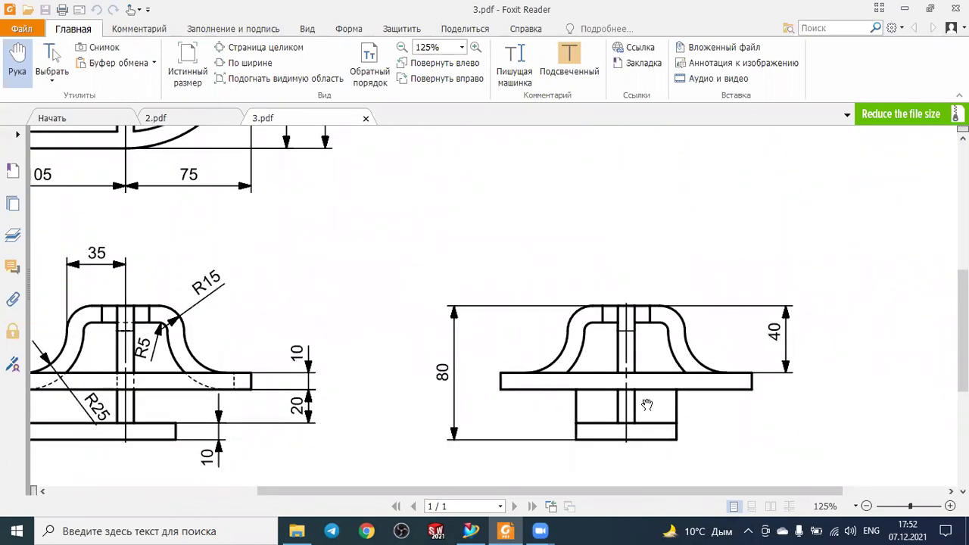
ctrl+scroll(642, 411, up, 2)
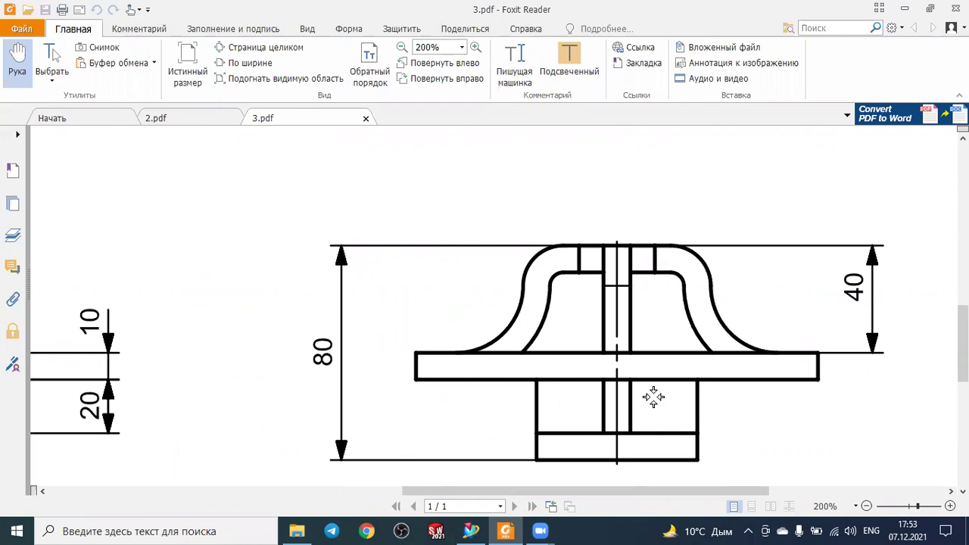
key(alt+Tab)
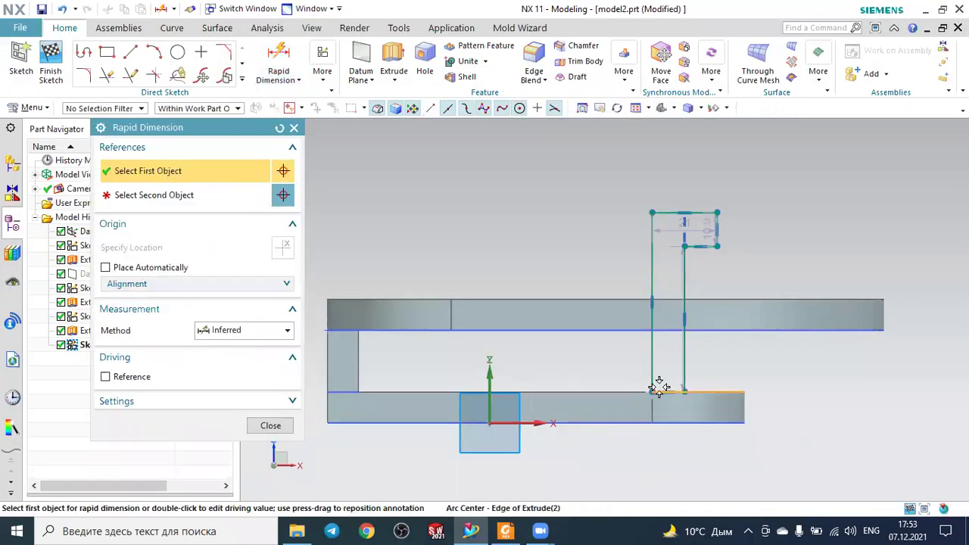
Step: Add a vertical dimension p20 = 70 from the base edge to Sketch (8)'s top line
click(657, 392)
click(650, 212)
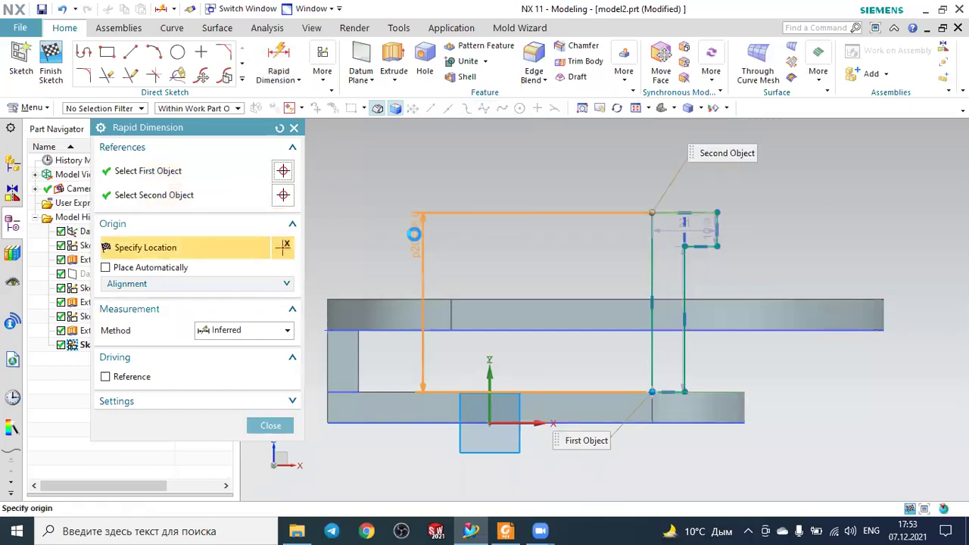
click(423, 232)
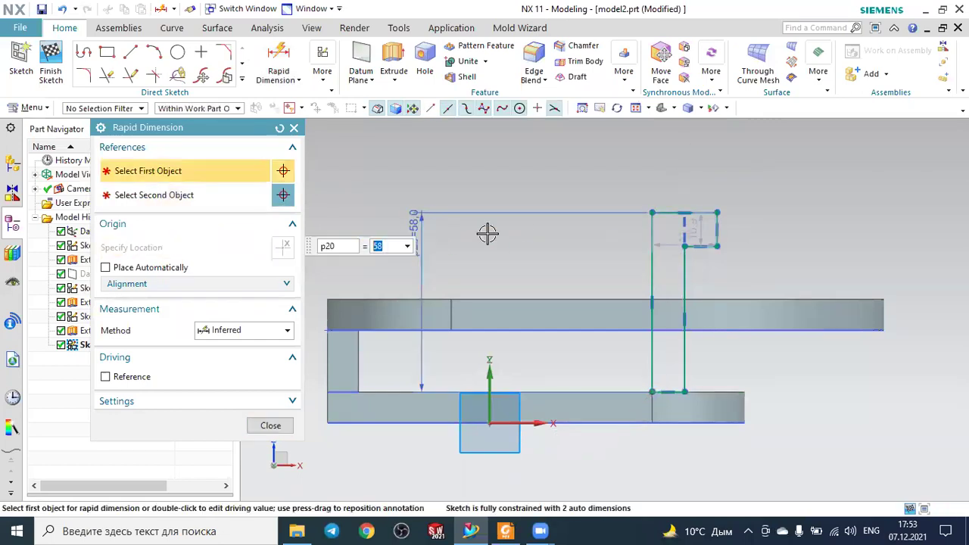
text(7)
key(Return)
key(Escape)
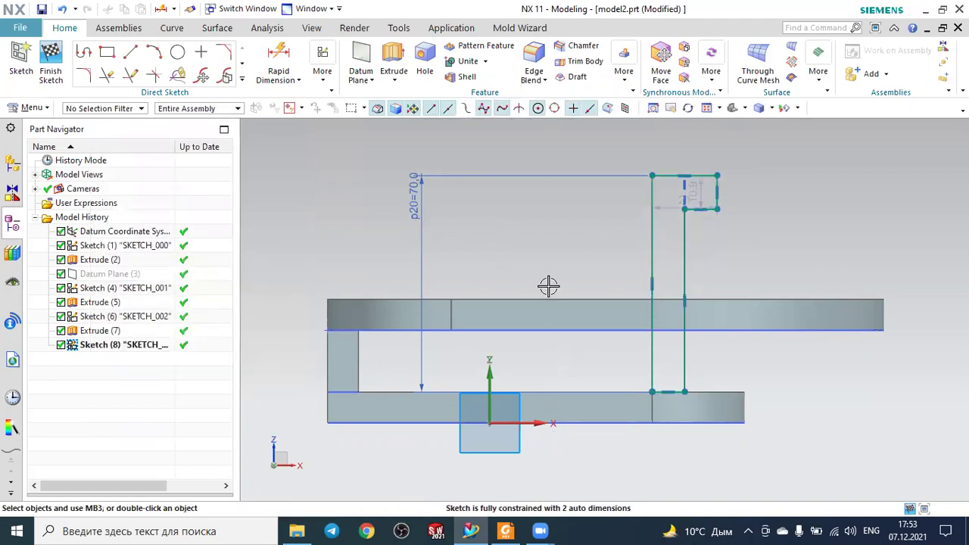
scroll(601, 204, down, 2)
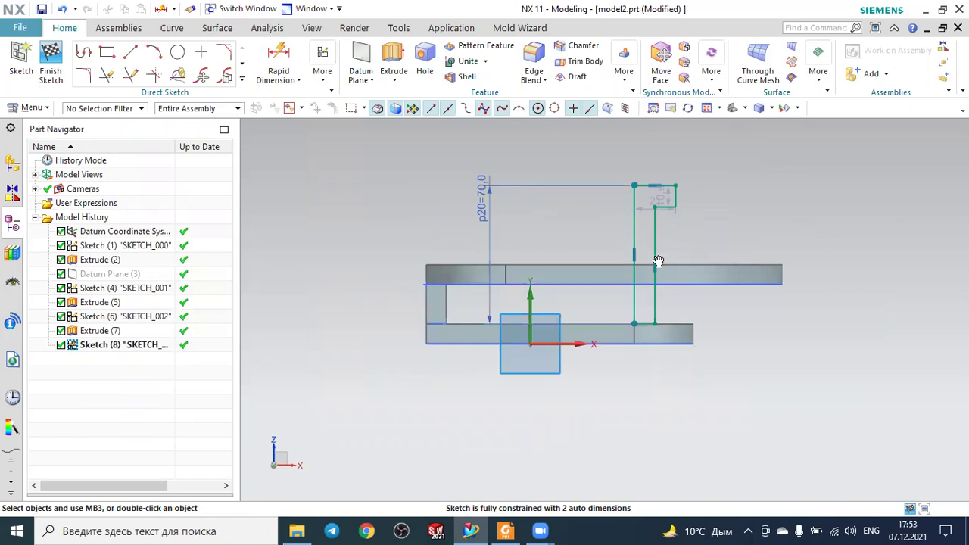
Step: Zoom the PDF's top view around the R15, 75 and 150 dimensions, then return to NX
key(alt+Tab)
scroll(720, 255, down, 2)
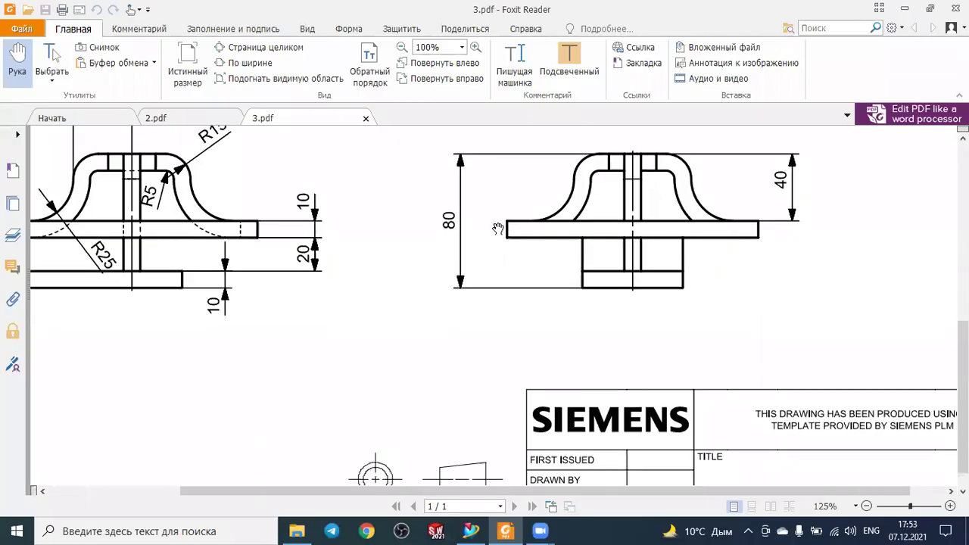
scroll(498, 229, down, 2)
scroll(321, 166, up, 4)
scroll(321, 166, up, 1)
ctrl+scroll(294, 285, up, 4)
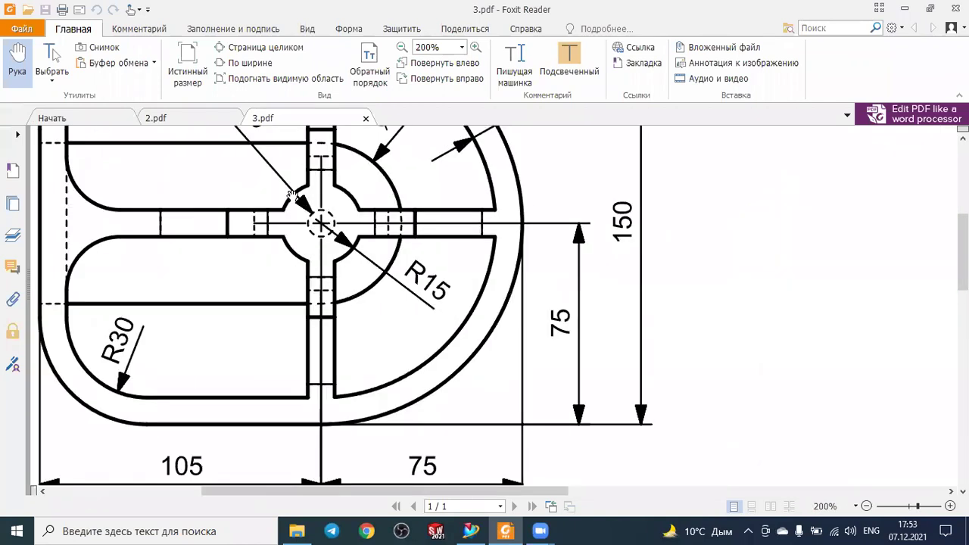
scroll(420, 253, down, 3)
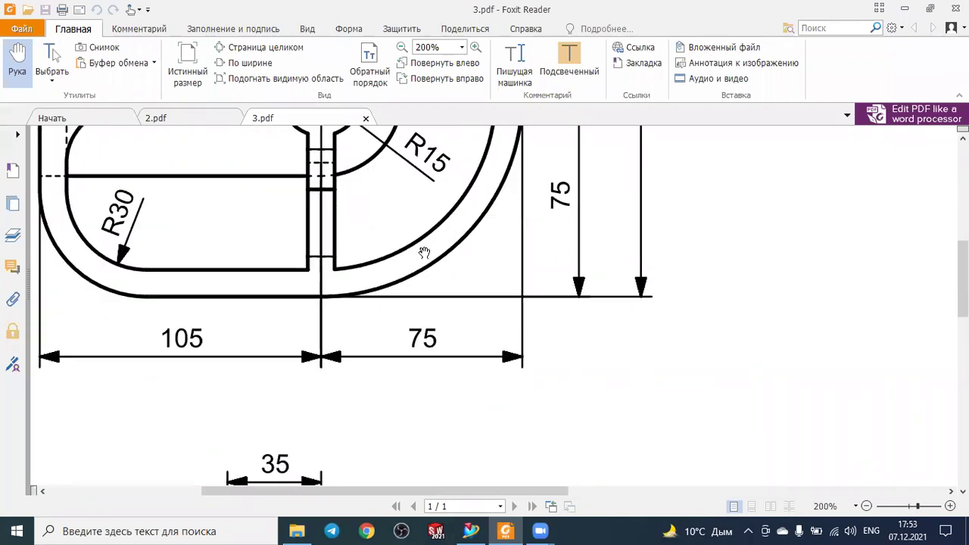
scroll(424, 252, up, 3)
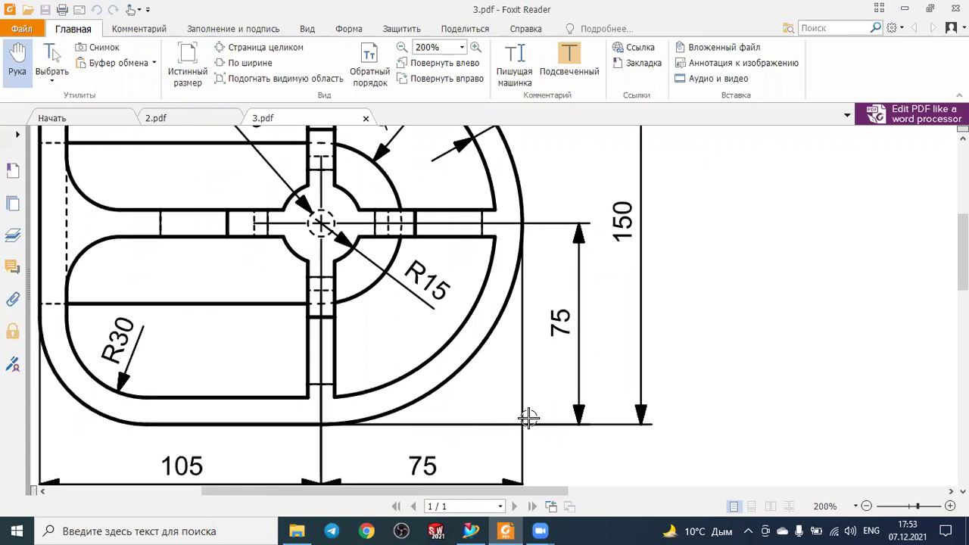
key(alt+Tab)
Step: Dimension the cap's width as 15 (p21)
click(279, 56)
click(601, 191)
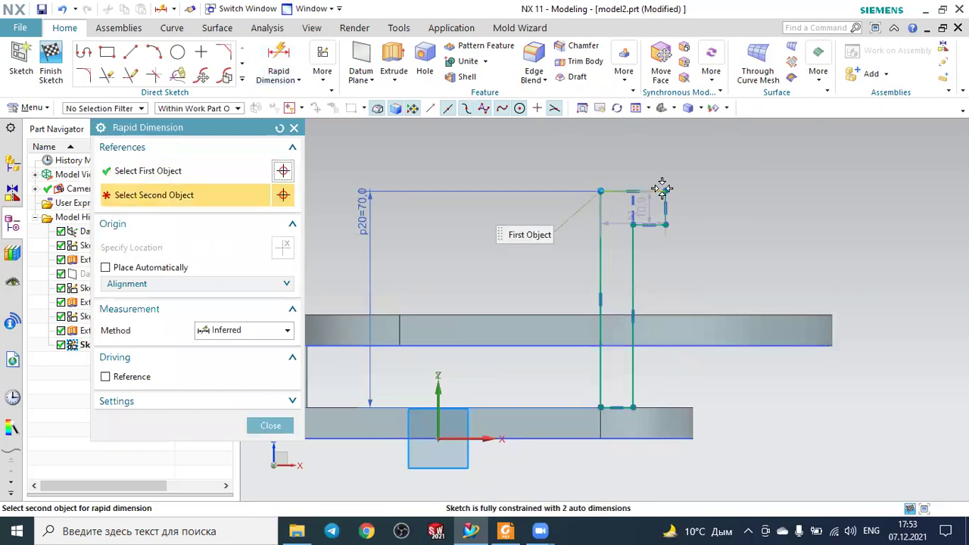
click(664, 192)
click(507, 140)
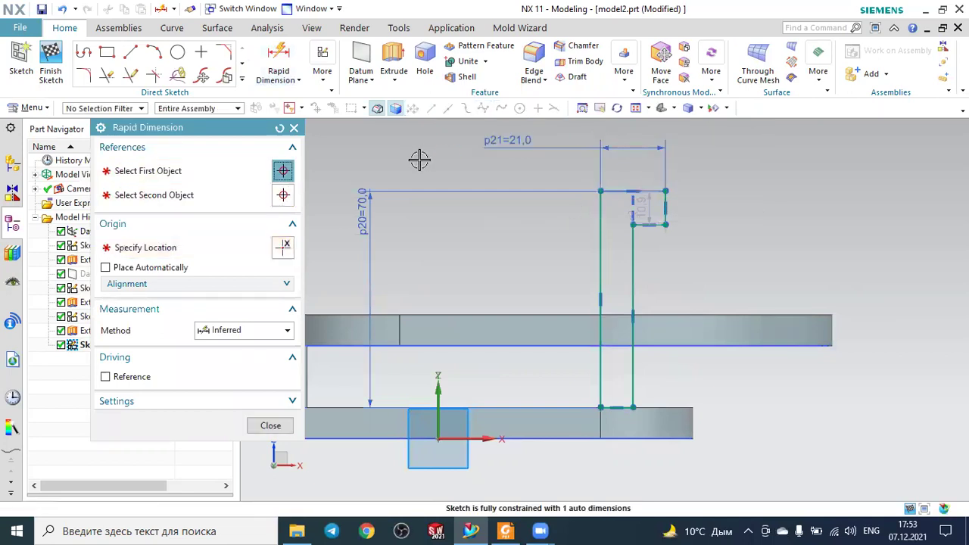
text(15)
key(Return)
key(Escape)
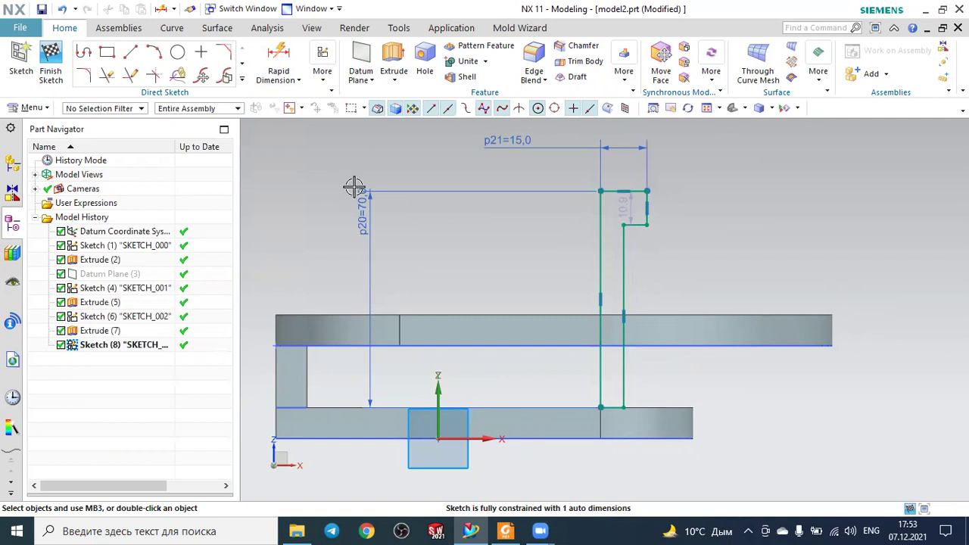
scroll(695, 227, up, 3)
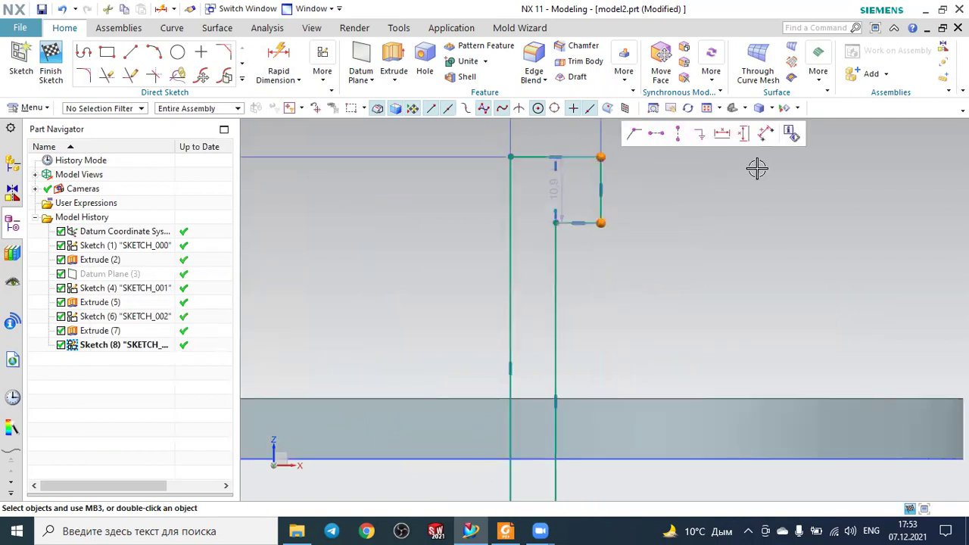
Step: Dimension the cap's vertical step as 10 (p22)
click(601, 189)
click(600, 222)
click(694, 343)
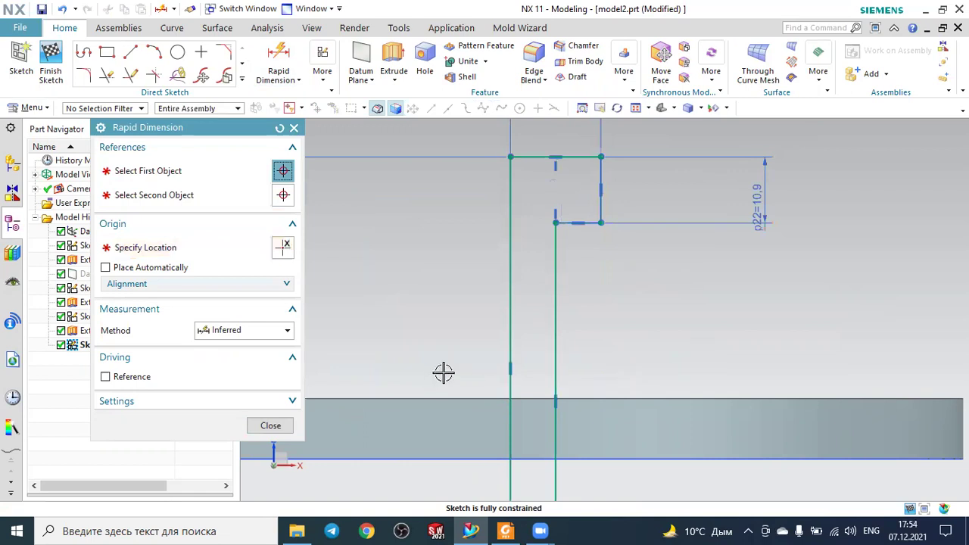
text(10)
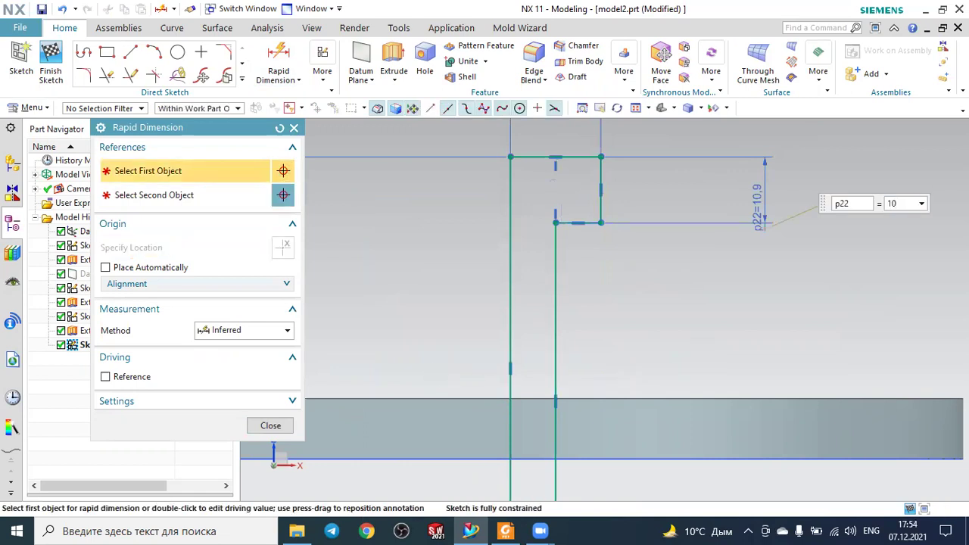
key(Return)
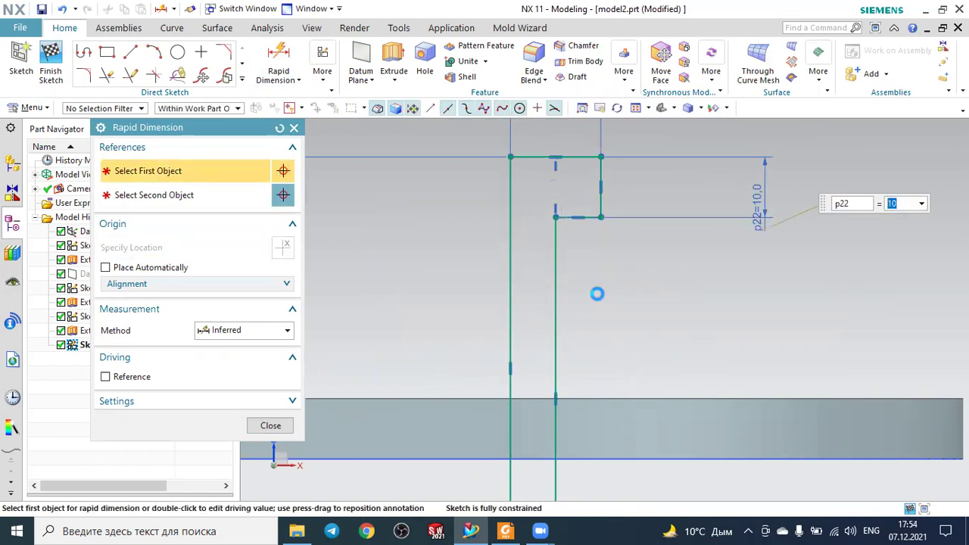
key(Escape)
Step: Check the reference drawing PDF, then start another dimension in the sketch
scroll(714, 303, down, 2)
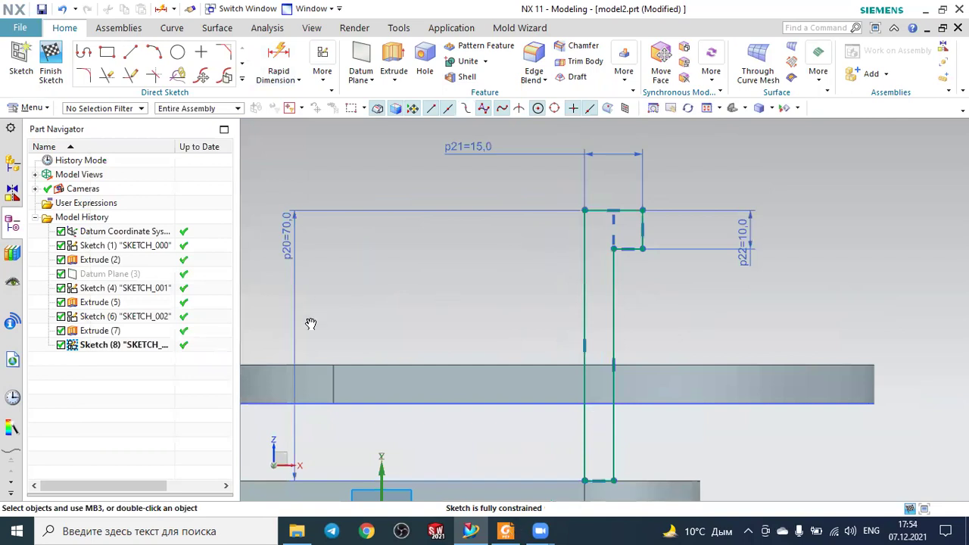
key(alt+Tab)
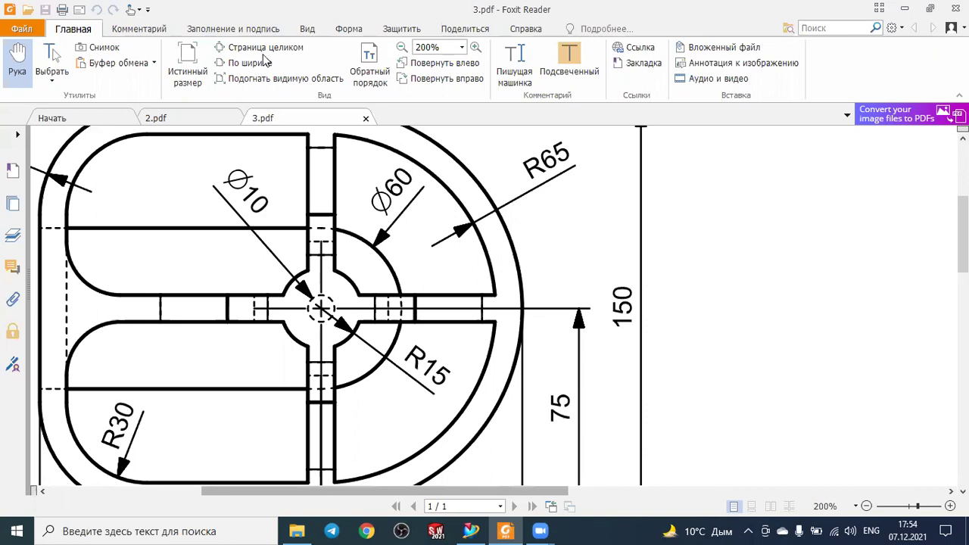
key(alt+Tab)
key(d)
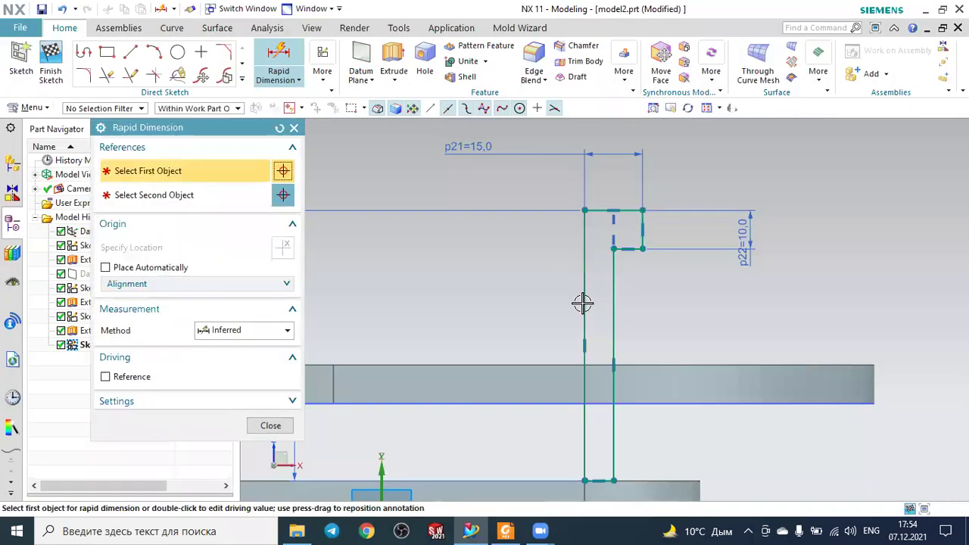
click(583, 300)
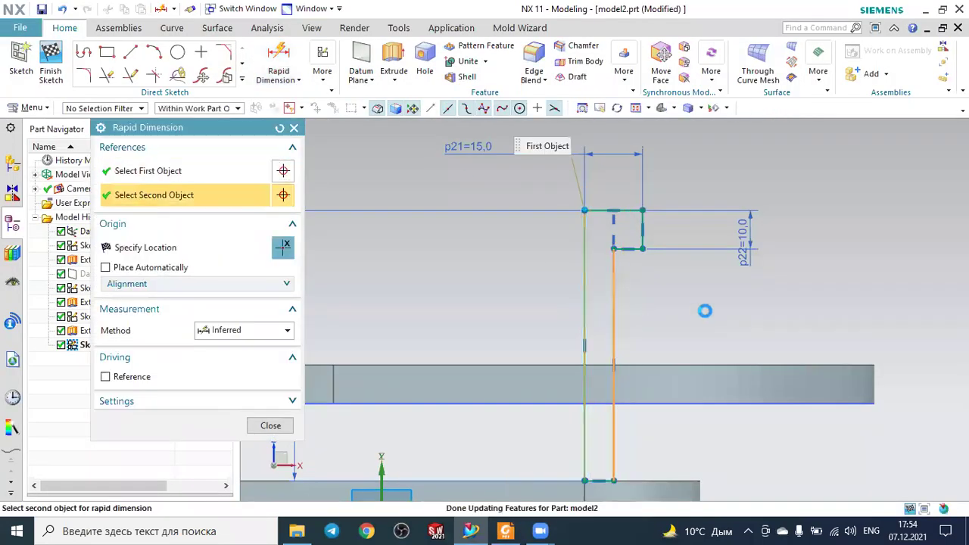
click(614, 303)
click(724, 311)
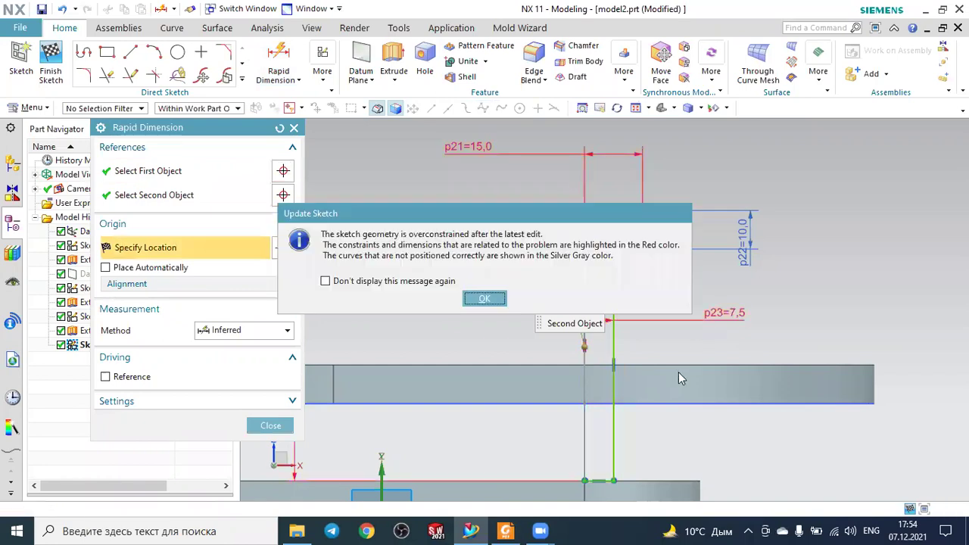
click(484, 297)
key(ctrl+z)
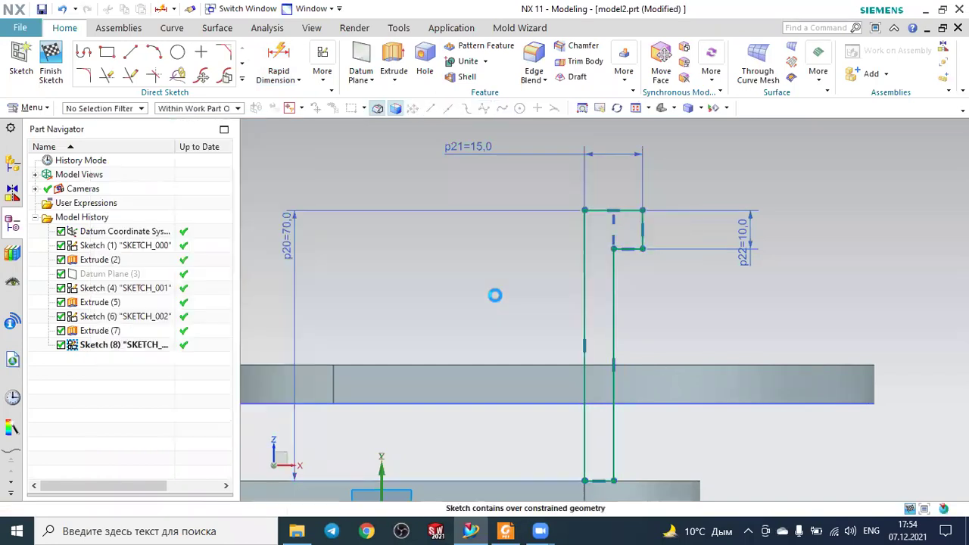
scroll(567, 406, up, 2)
scroll(567, 395, up, 1)
scroll(565, 392, down, 2)
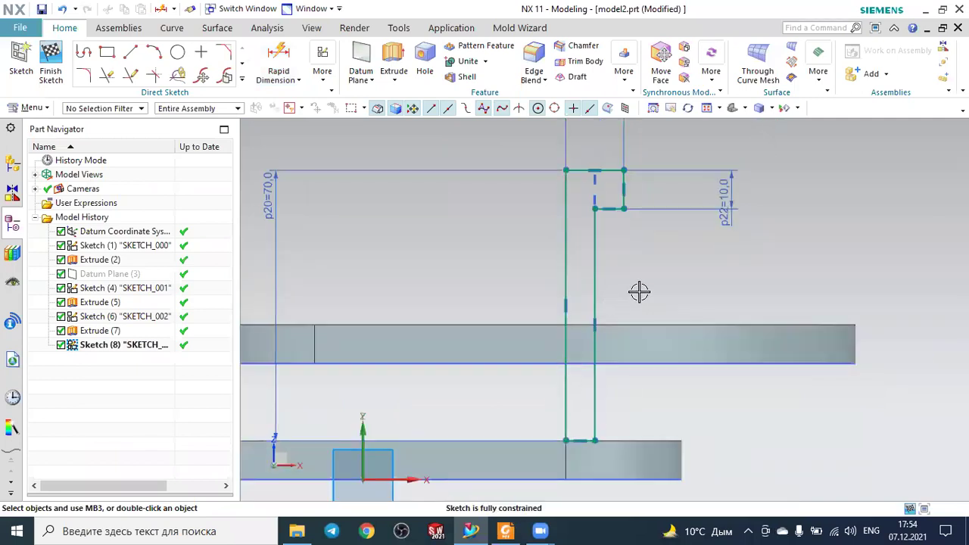
scroll(644, 250, up, 2)
scroll(649, 259, down, 1)
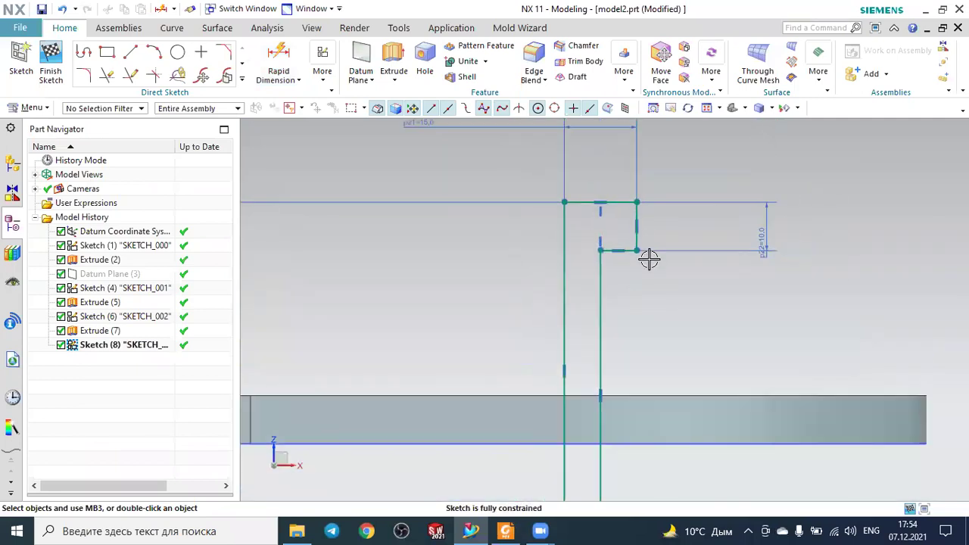
scroll(639, 310, down, 1)
scroll(658, 321, down, 1)
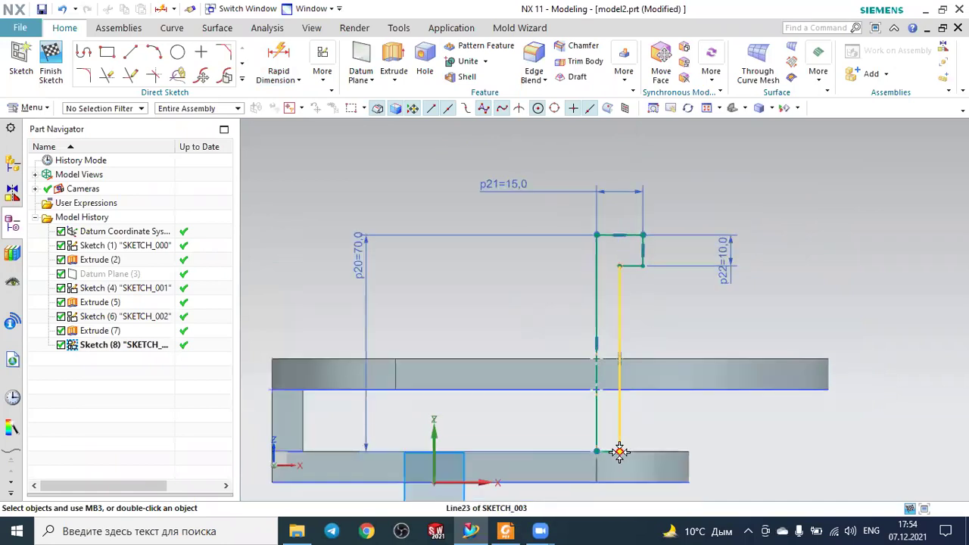
scroll(619, 452, up, 2)
scroll(609, 457, up, 1)
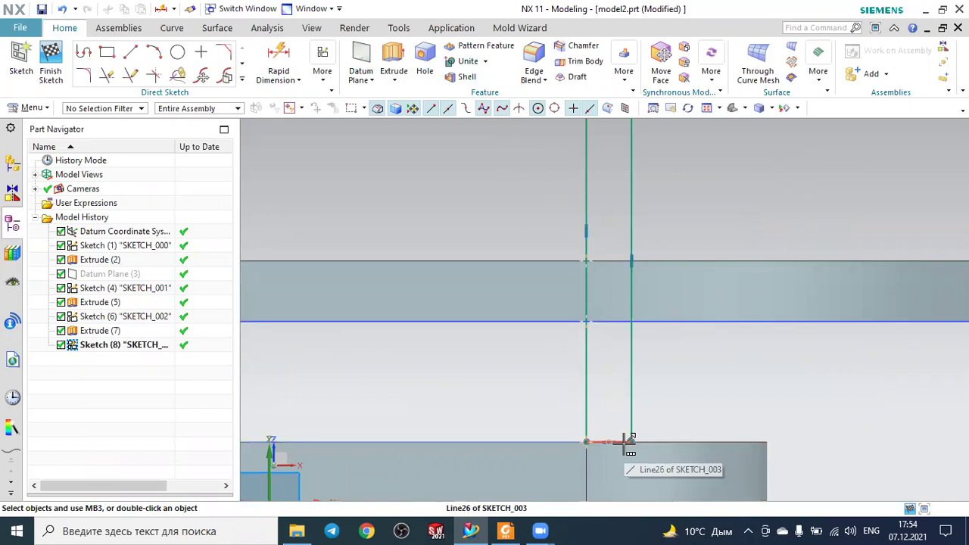
scroll(675, 359, down, 3)
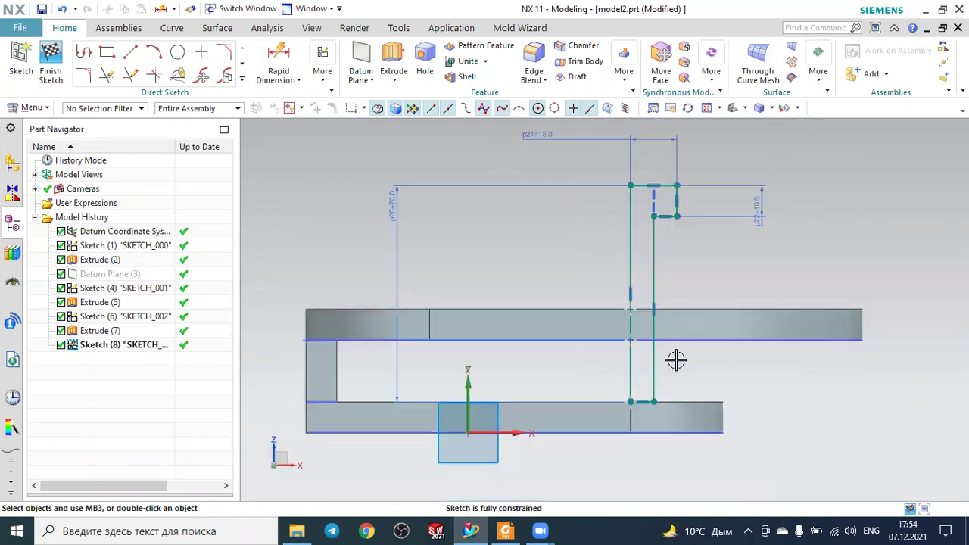
scroll(704, 193, up, 2)
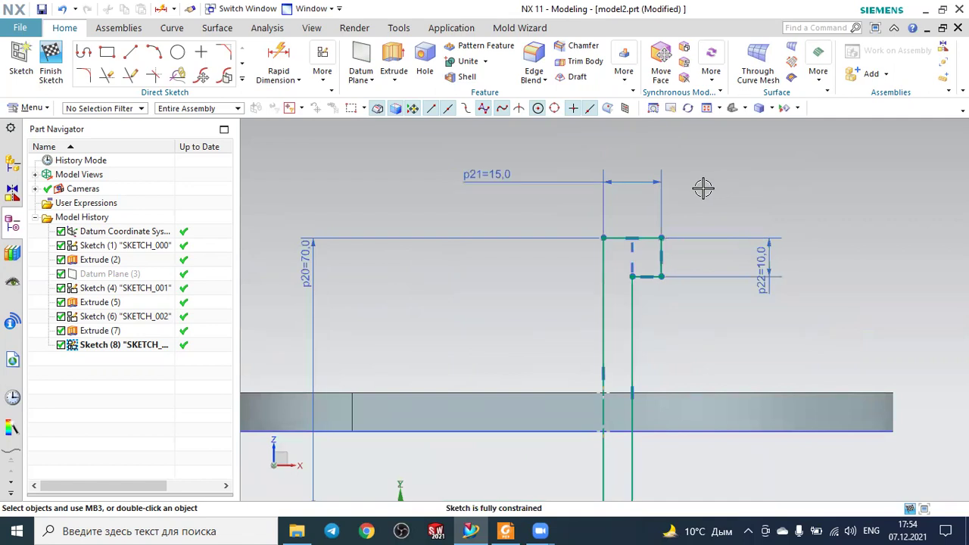
scroll(703, 189, down, 2)
scroll(662, 409, up, 2)
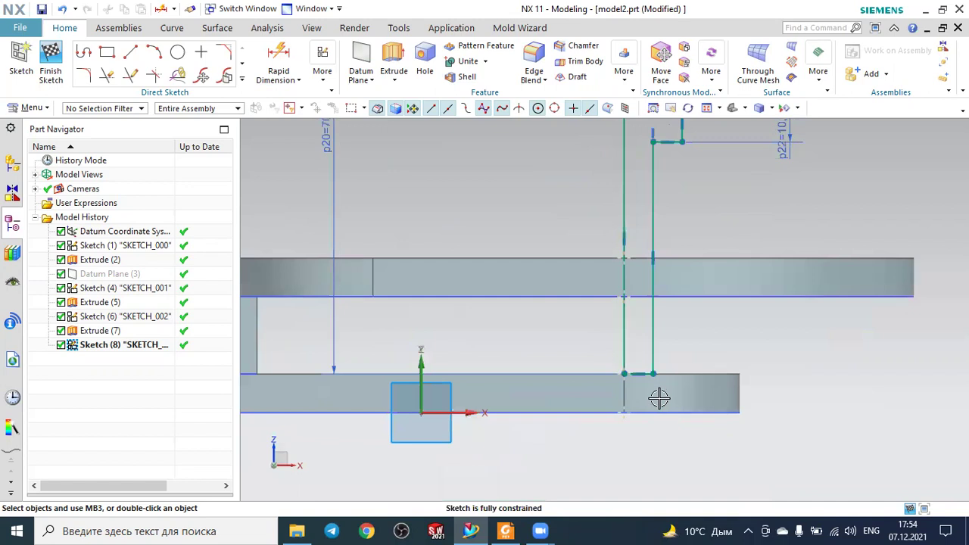
scroll(651, 382, up, 2)
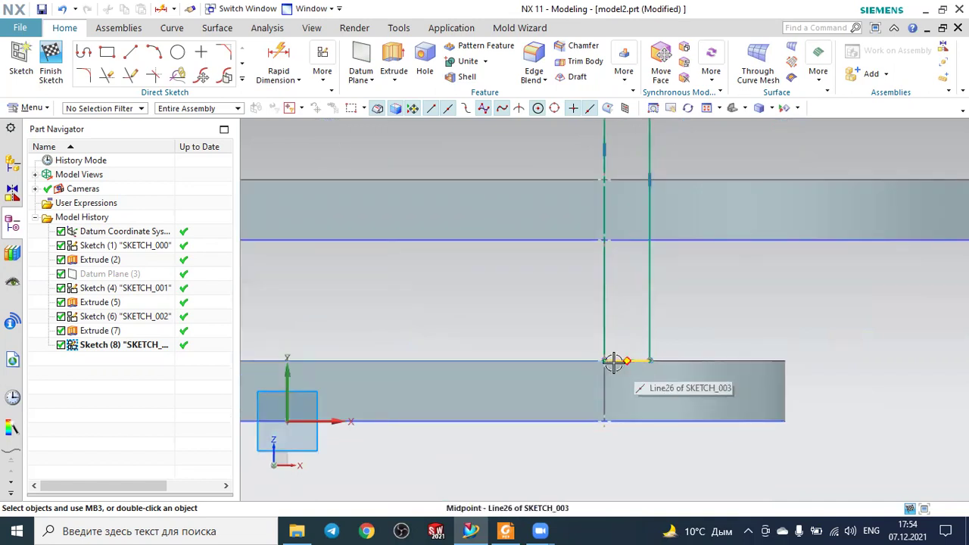
scroll(620, 389, up, 3)
Step: Delete the profile's inner vertical line
click(598, 342)
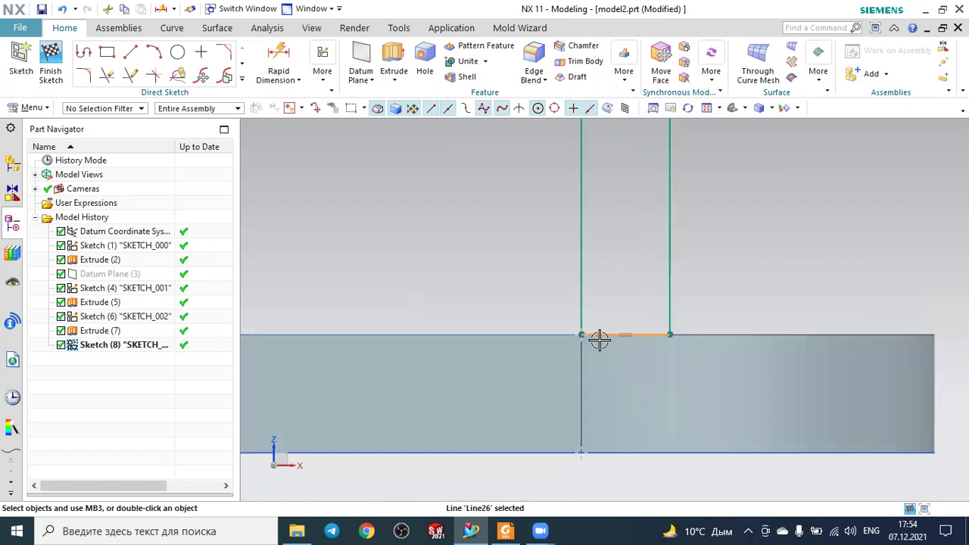
click(573, 296)
click(759, 340)
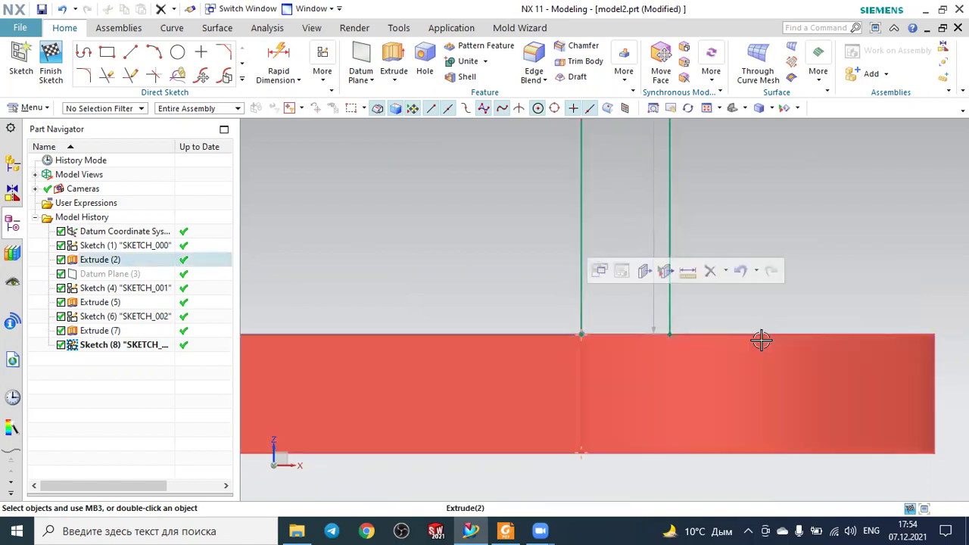
click(722, 320)
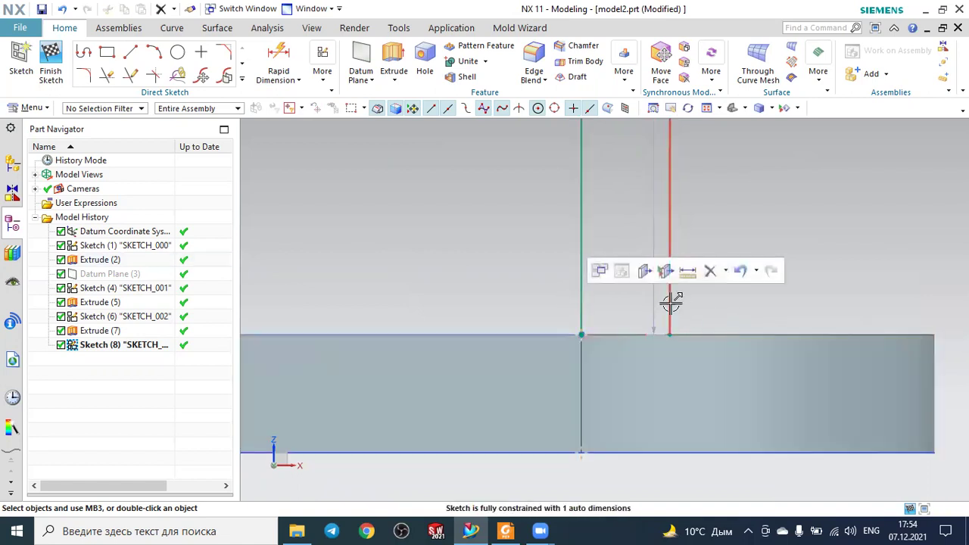
key(Delete)
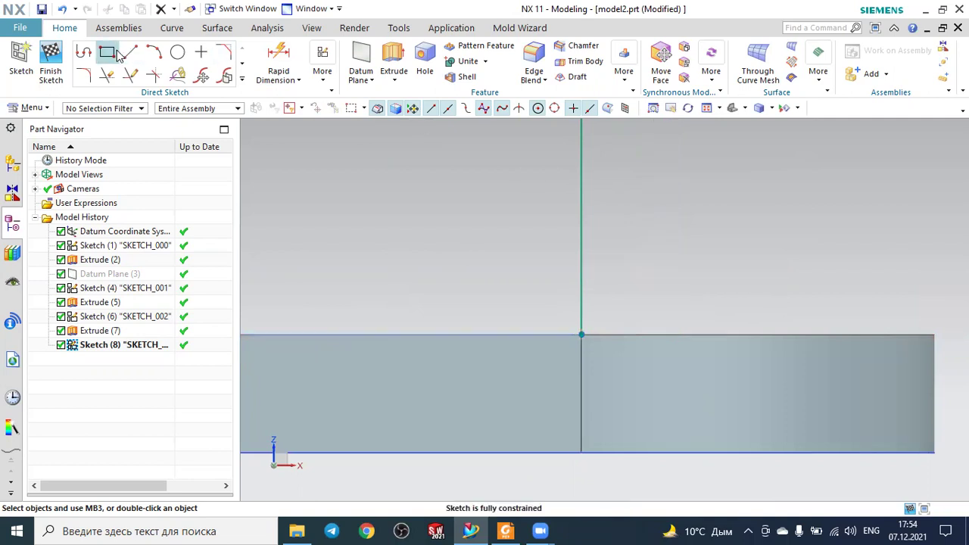
Step: Draw a line along the plate's top edge and a short vertical line up from its end
click(129, 54)
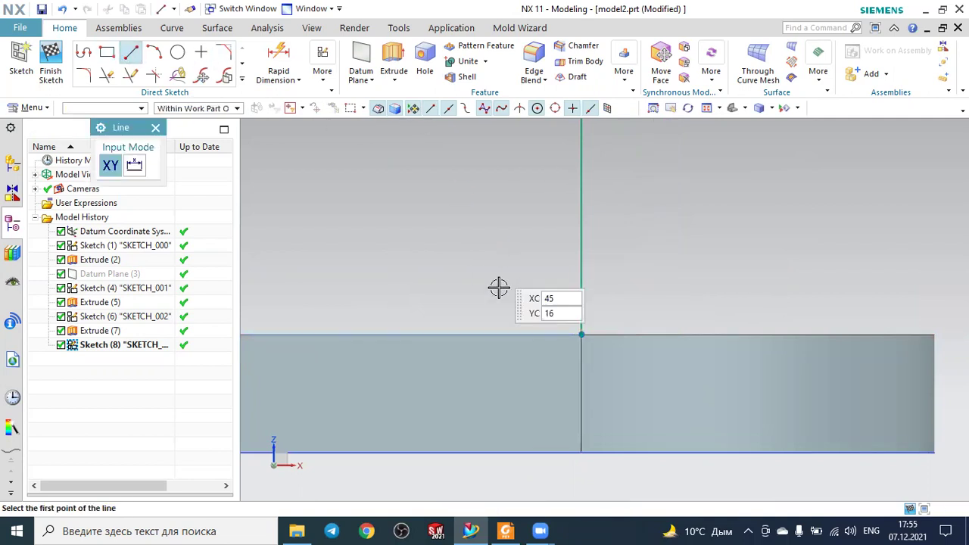
click(581, 334)
click(696, 336)
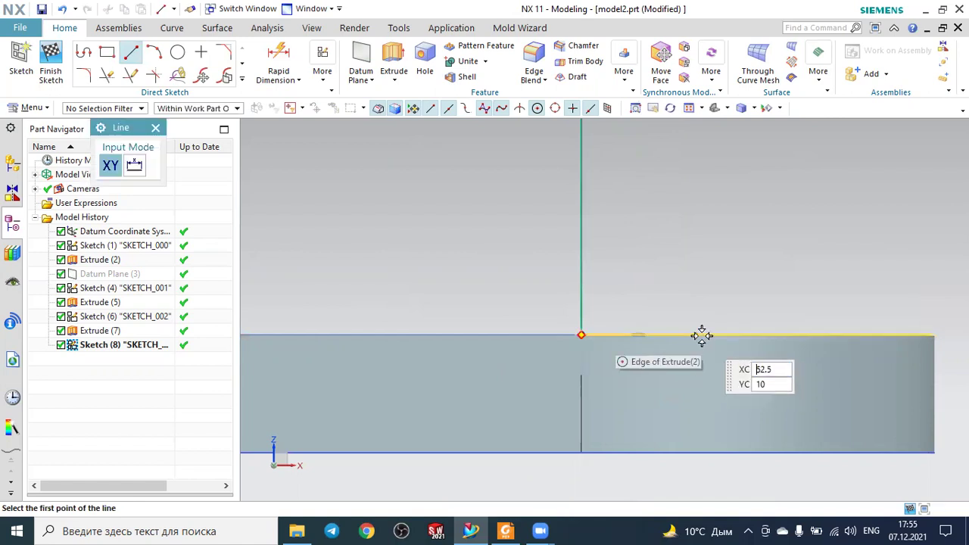
click(697, 336)
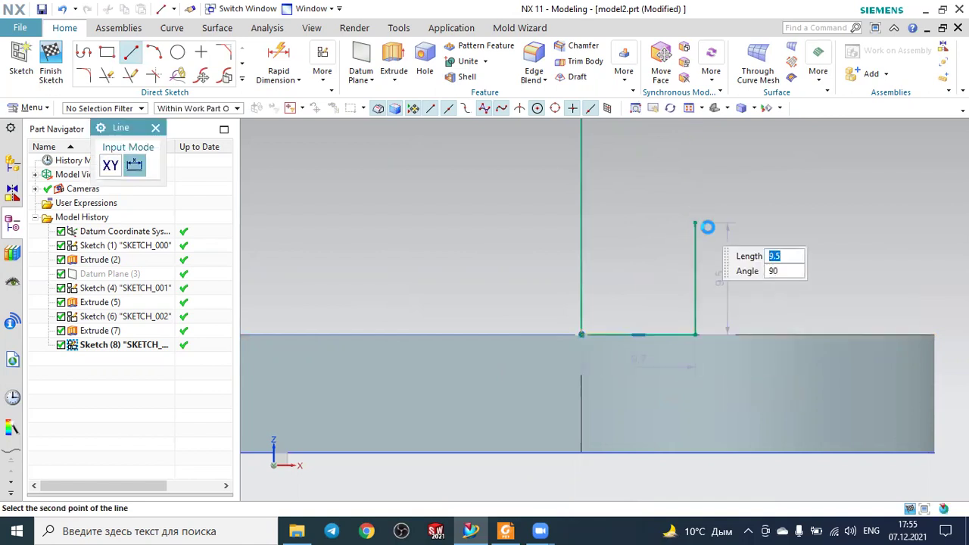
click(695, 224)
key(Escape)
Step: Extend the new vertical line to the top and trim the overhanging horizontal stub
scroll(790, 238, down, 3)
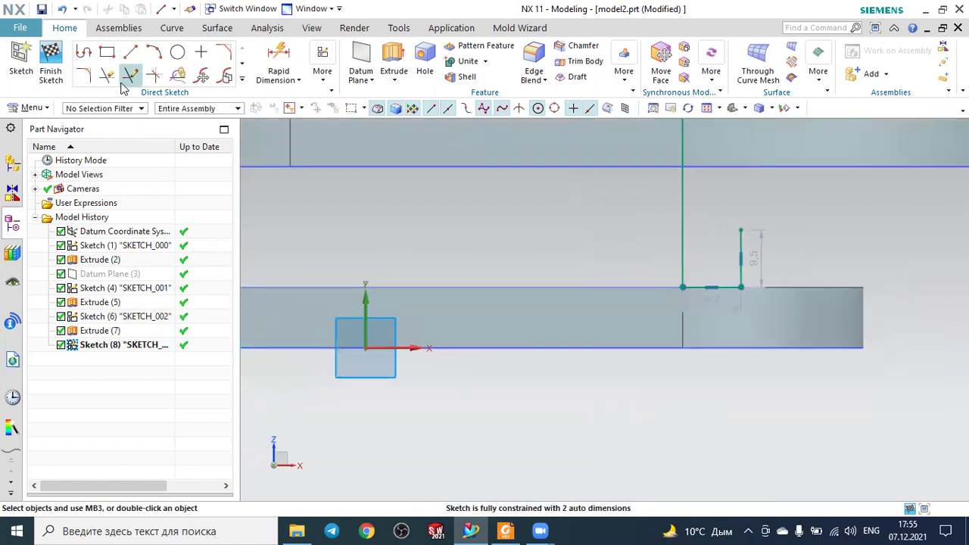
click(742, 241)
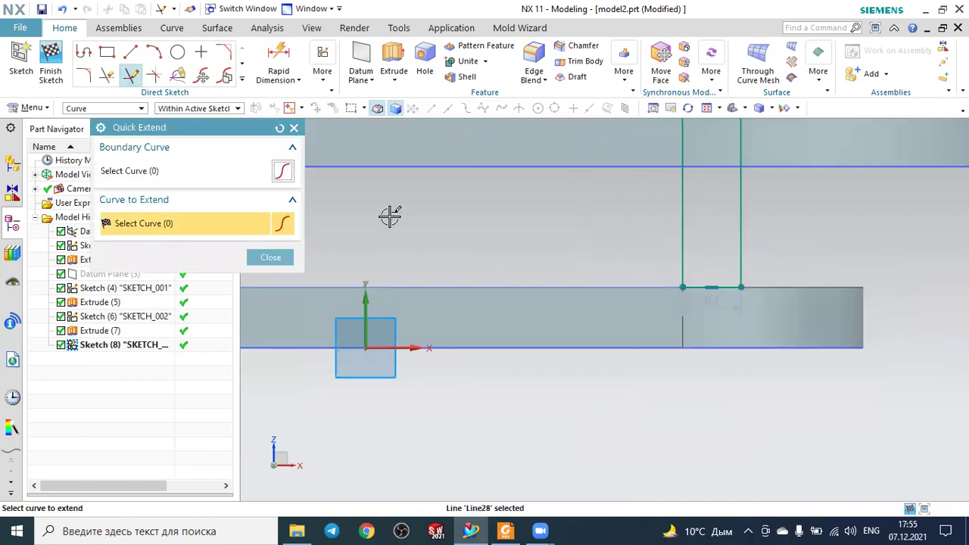
click(270, 257)
scroll(675, 156, up, 3)
scroll(675, 157, up, 3)
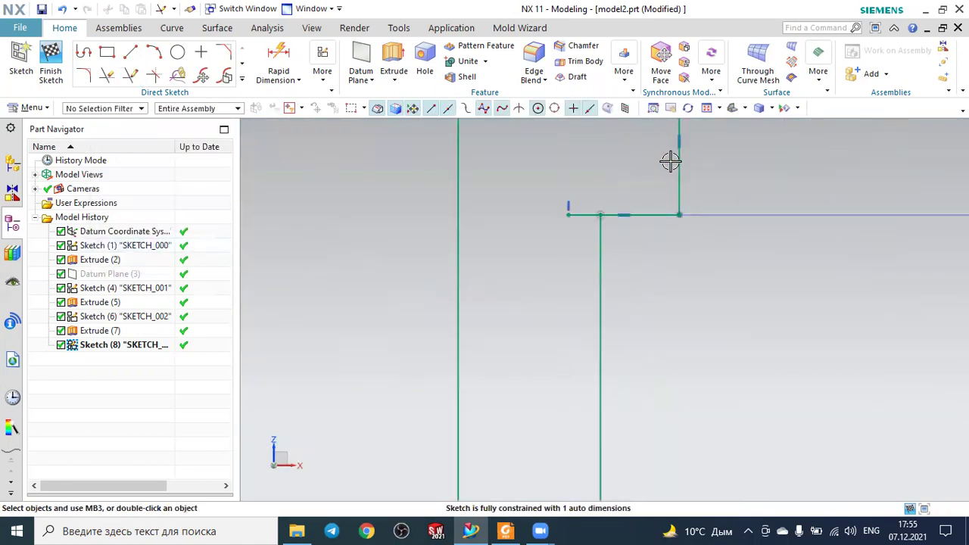
click(113, 75)
click(581, 215)
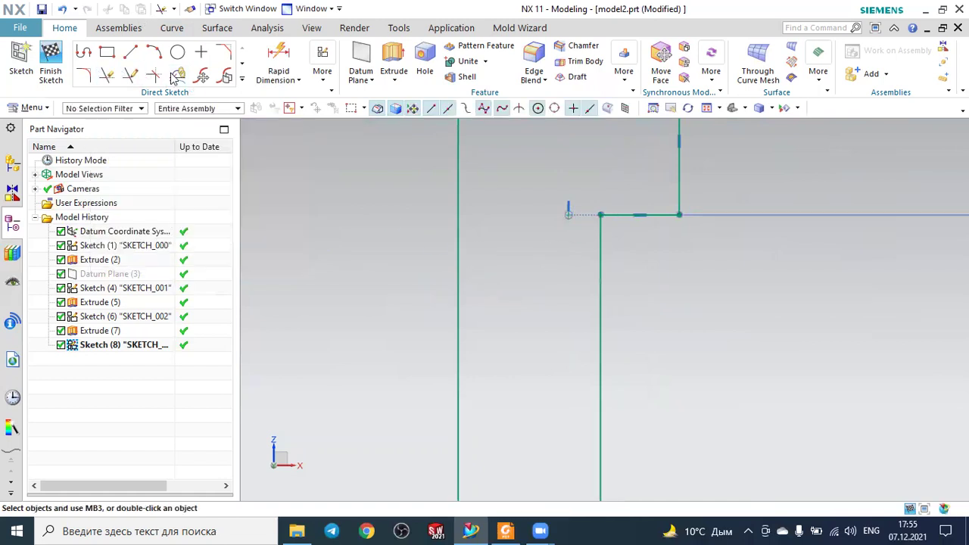
click(279, 59)
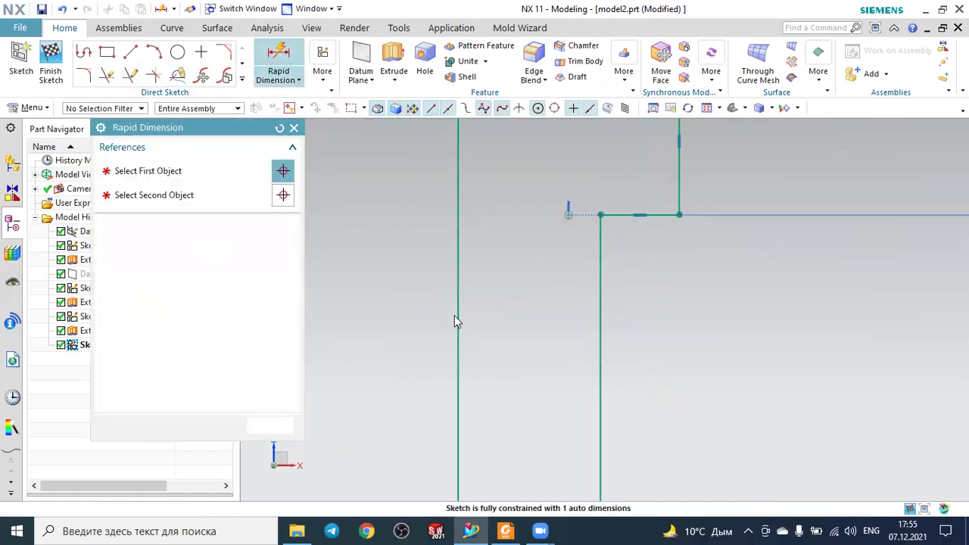
Step: Dimension the wall thickness between the two vertical lines as 5.0 (p23)
click(457, 309)
click(603, 309)
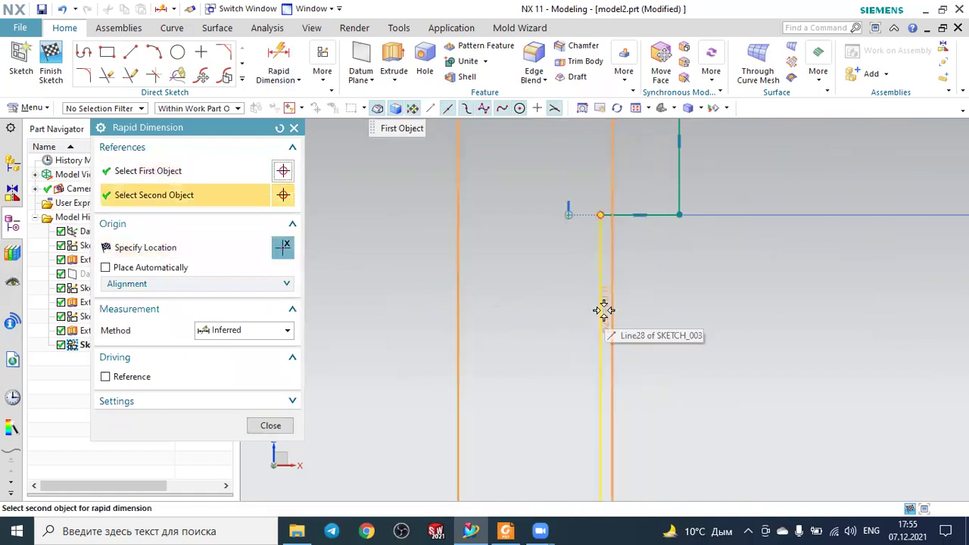
click(677, 312)
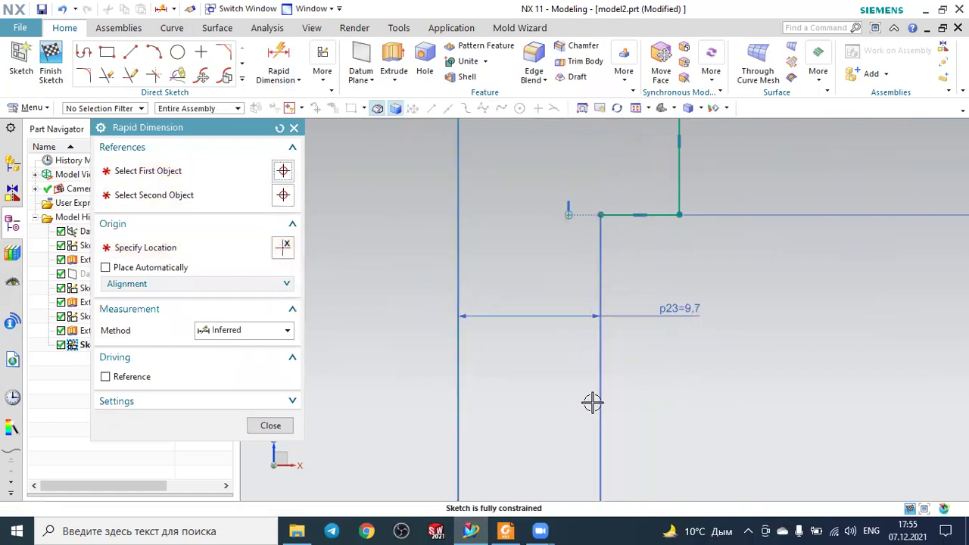
text(5)
key(Return)
key(Escape)
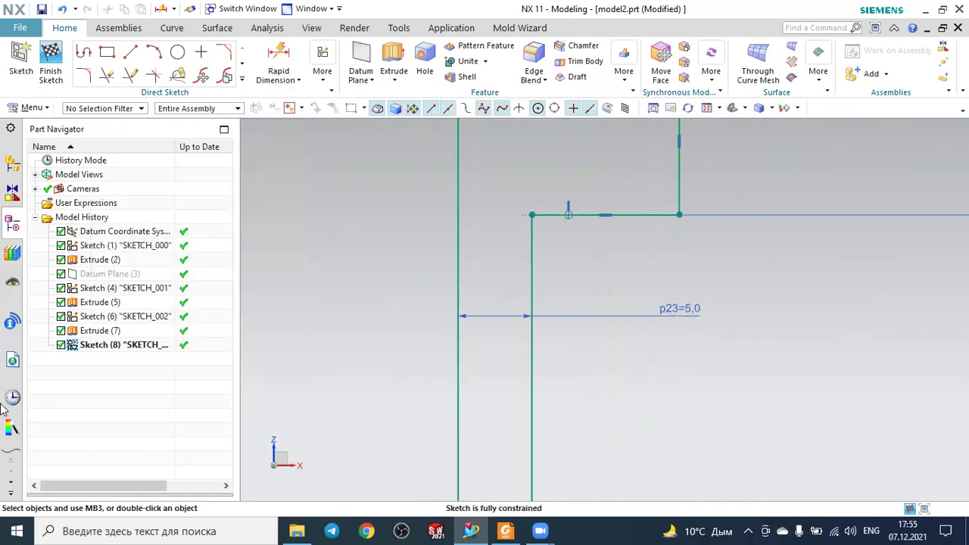
scroll(434, 313, down, 1)
scroll(435, 313, down, 1)
scroll(461, 298, down, 2)
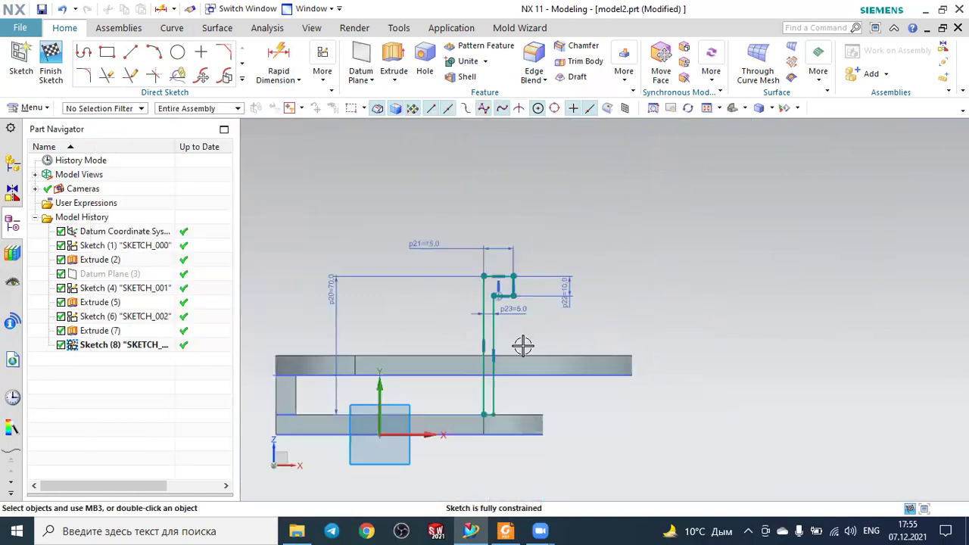
scroll(523, 346, up, 2)
scroll(598, 287, up, 1)
scroll(586, 287, up, 1)
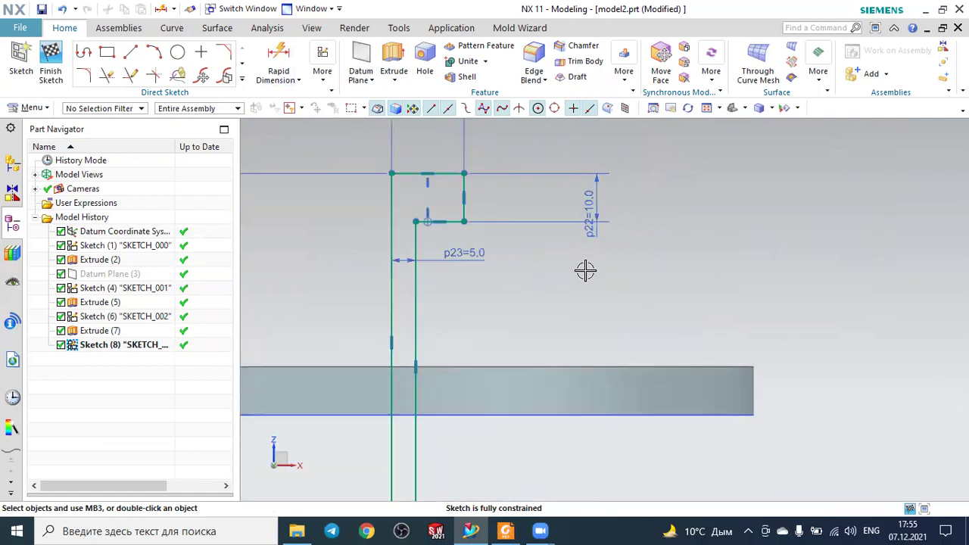
scroll(514, 169, down, 1)
scroll(378, 234, down, 1)
Step: Move the 70 and 10 dimensions into place, finish the sketch and orbit to 3D
drag(347, 237, 463, 241)
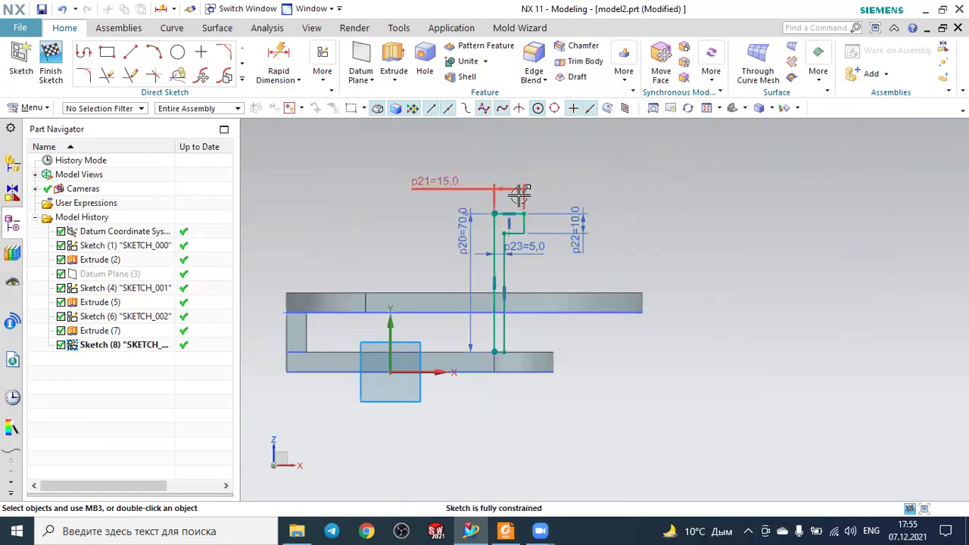
scroll(603, 270, up, 1)
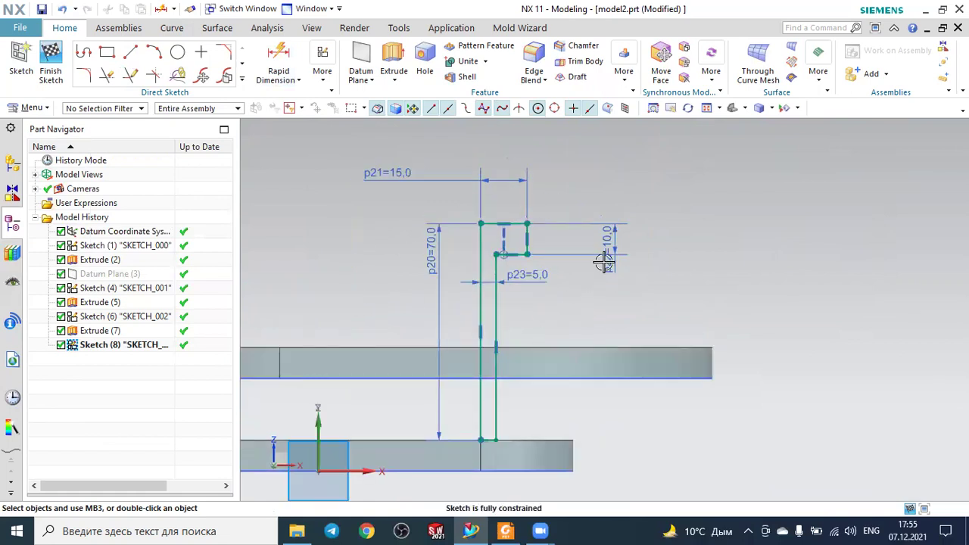
drag(615, 236, 616, 190)
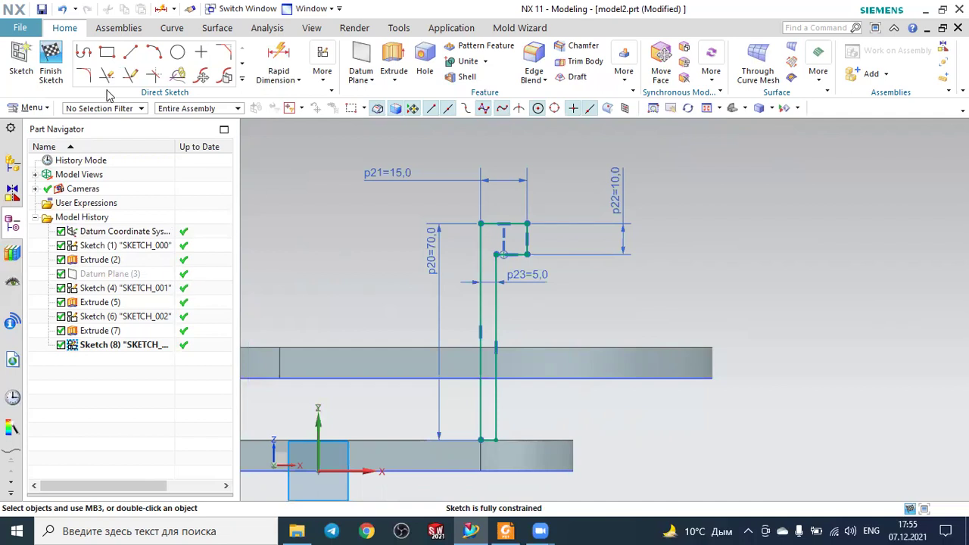
click(54, 51)
mouse_move(607, 202)
middle_down()
mouse_move(599, 240)
mouse_move(598, 231)
middle_up()
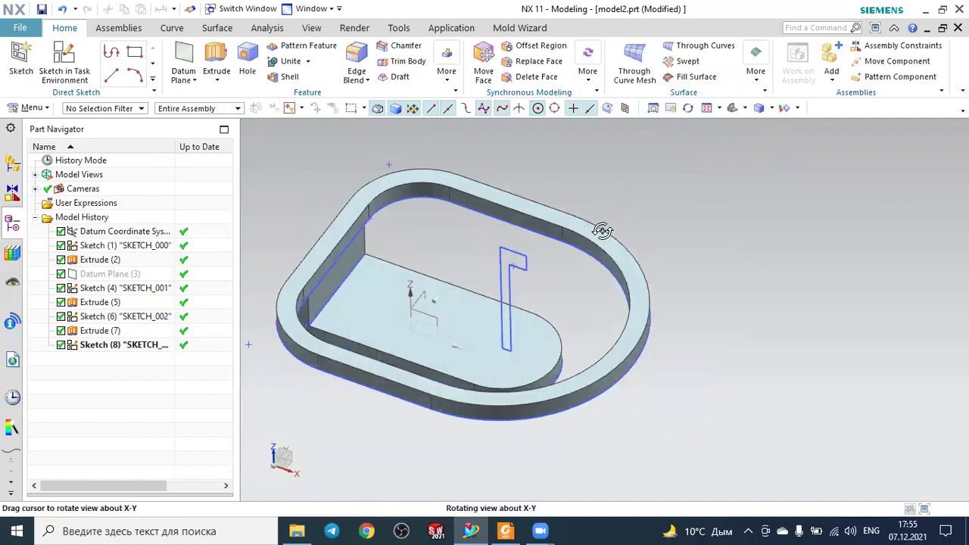
Step: Start a Revolve with the post profile sketch as section and set the axis direction
click(220, 85)
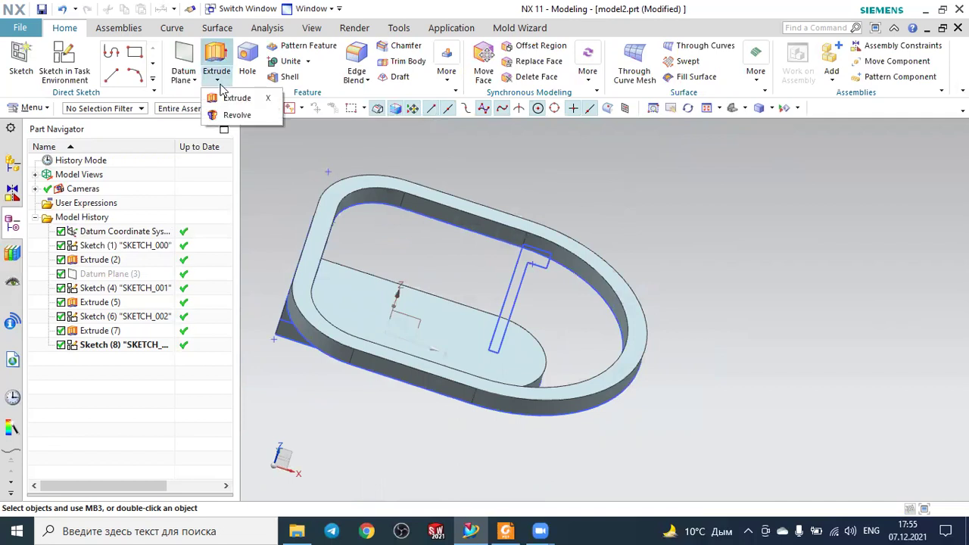
click(229, 115)
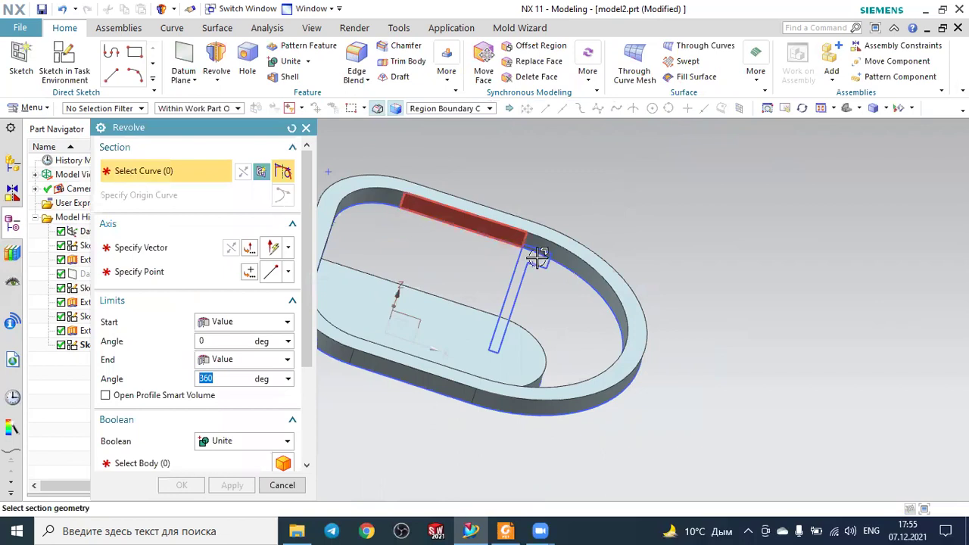
scroll(509, 279, up, 3)
click(494, 271)
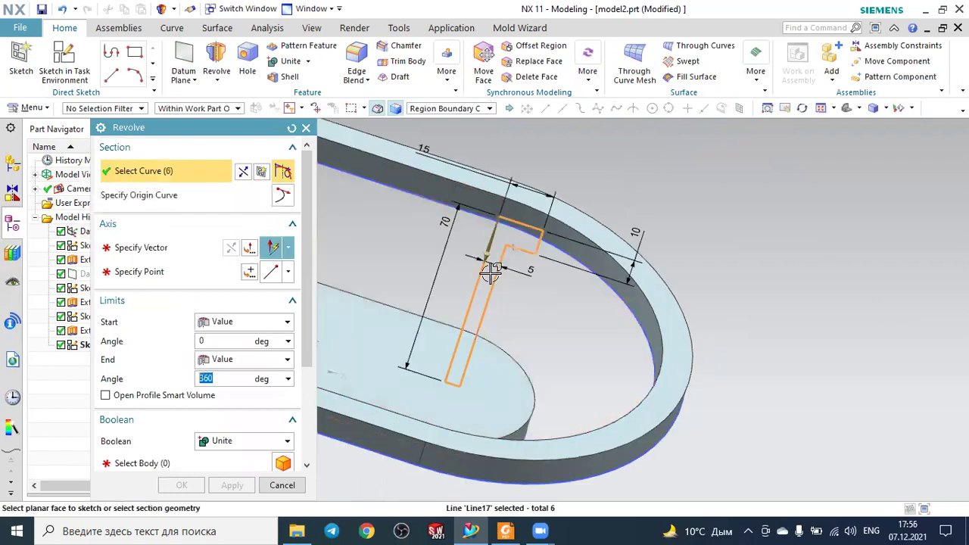
click(151, 255)
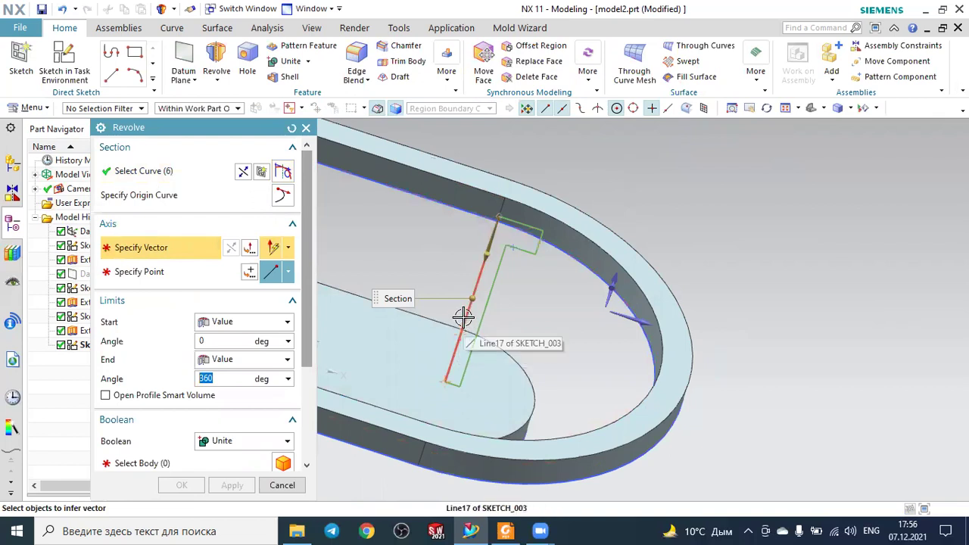
click(463, 318)
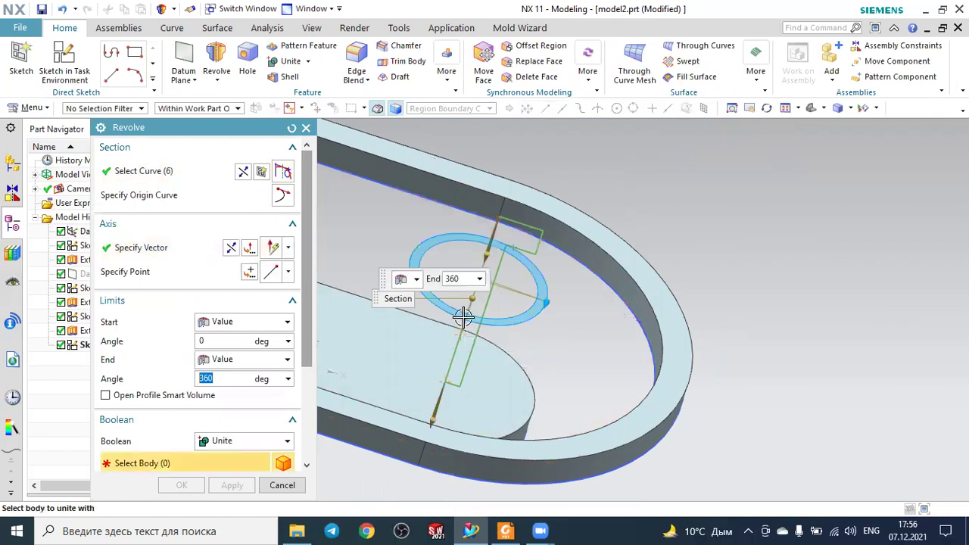
click(149, 273)
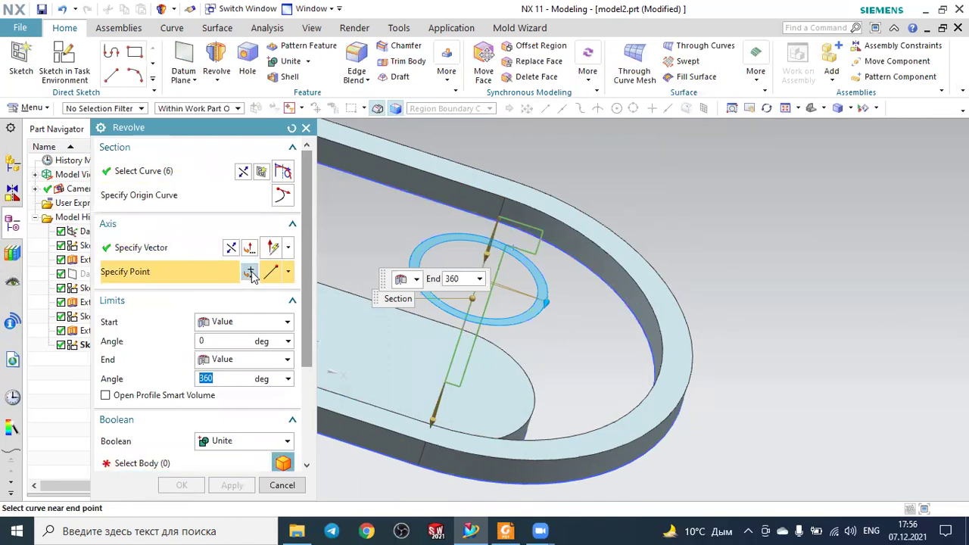
key(Escape)
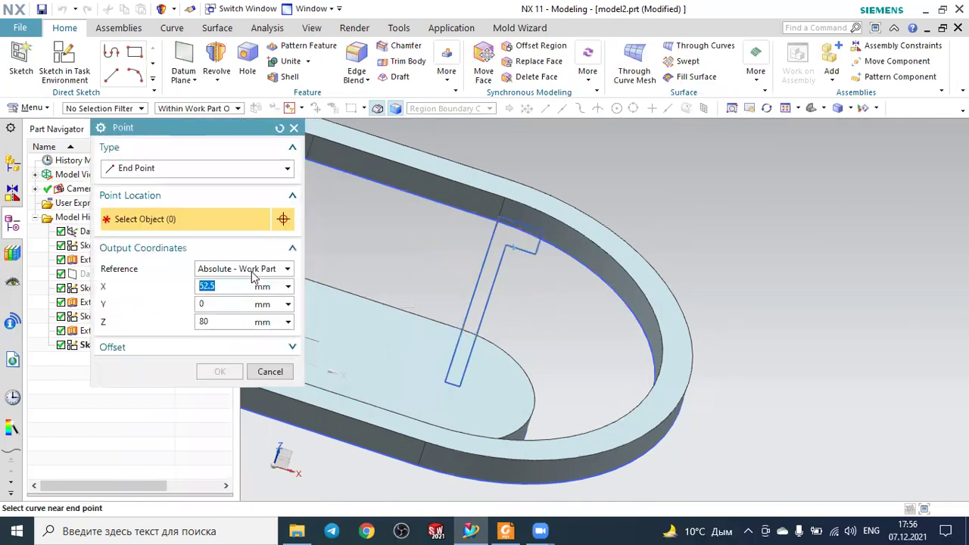
Step: Set the revolve axis point to the arc centre of the base's rounded edge
click(183, 172)
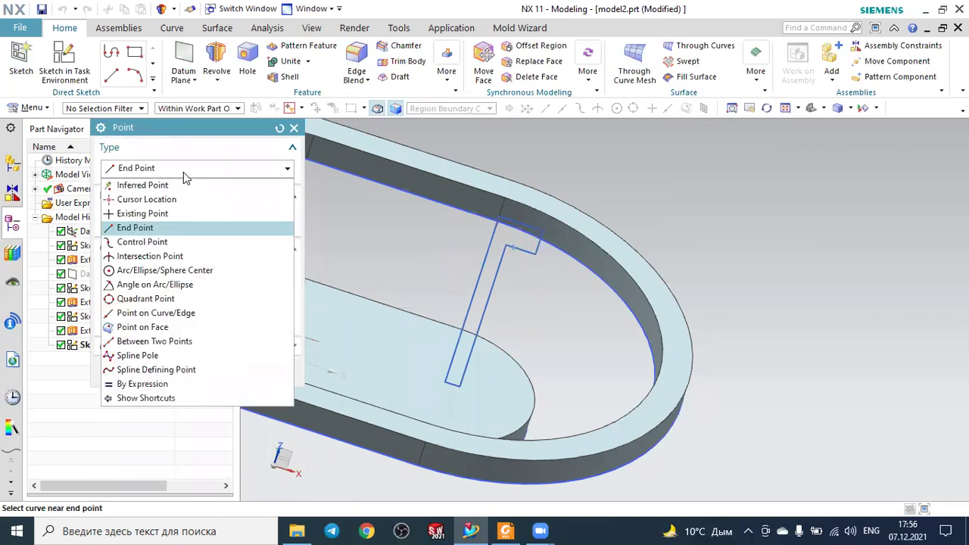
click(183, 172)
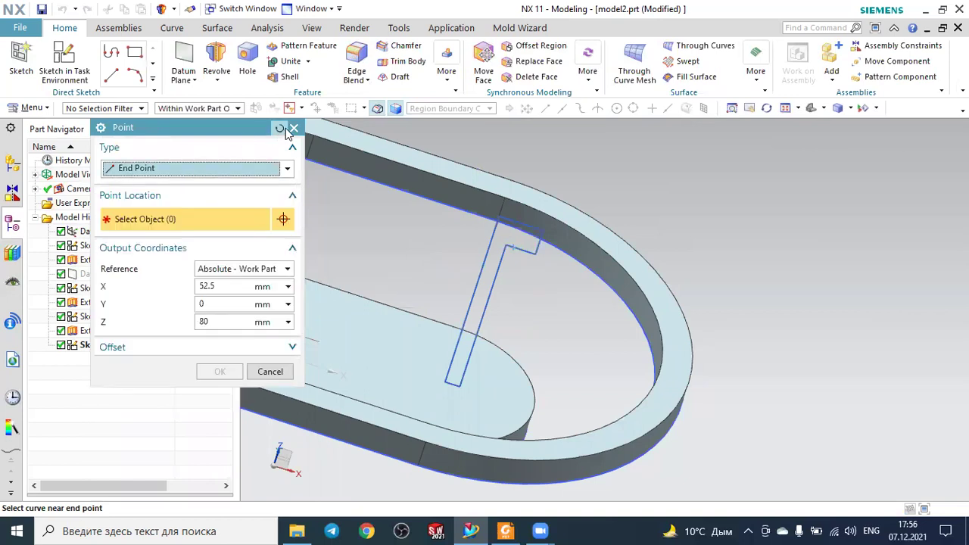
click(211, 168)
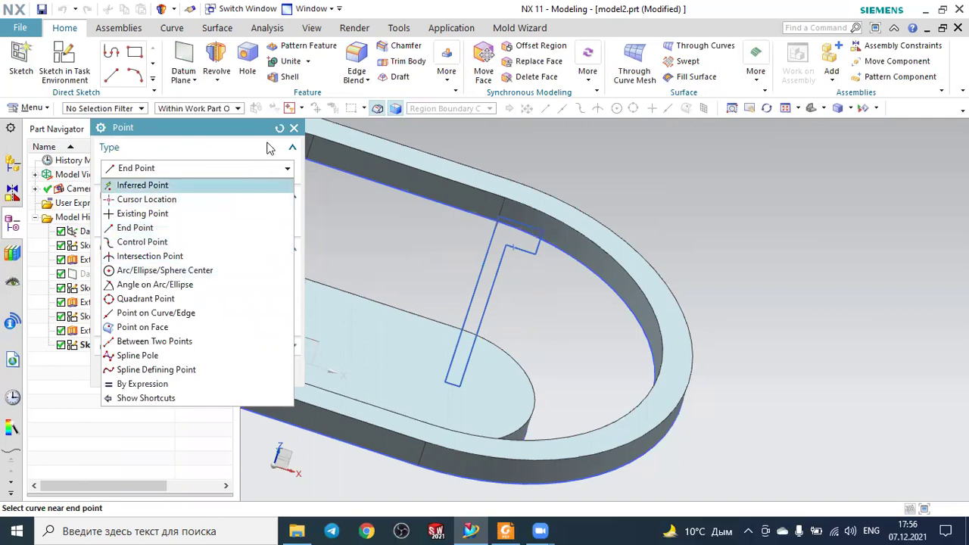
click(166, 272)
scroll(537, 394, up, 2)
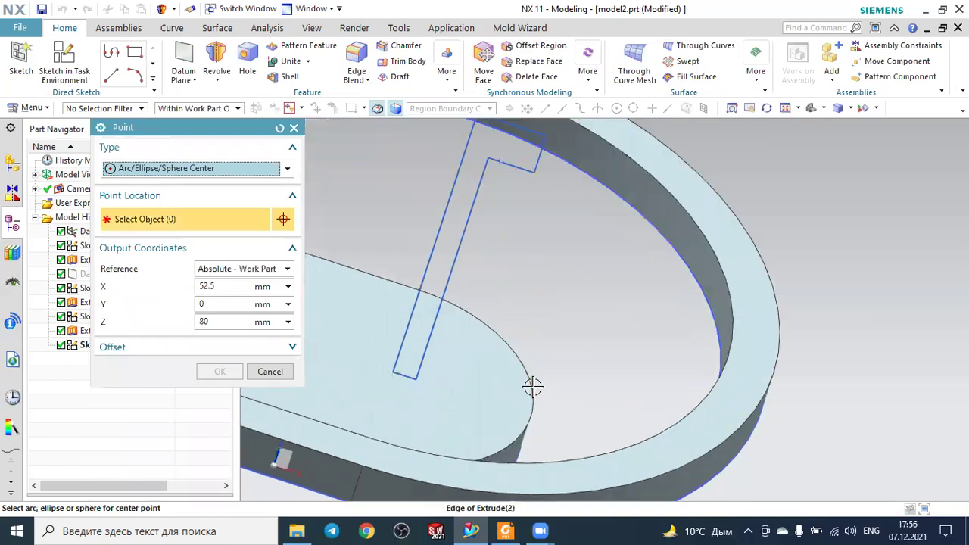
click(533, 385)
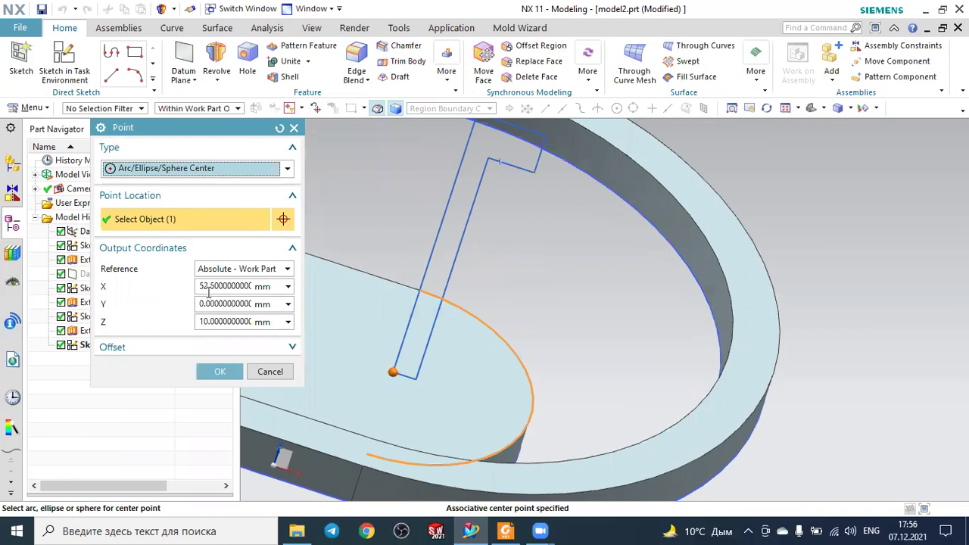
click(221, 371)
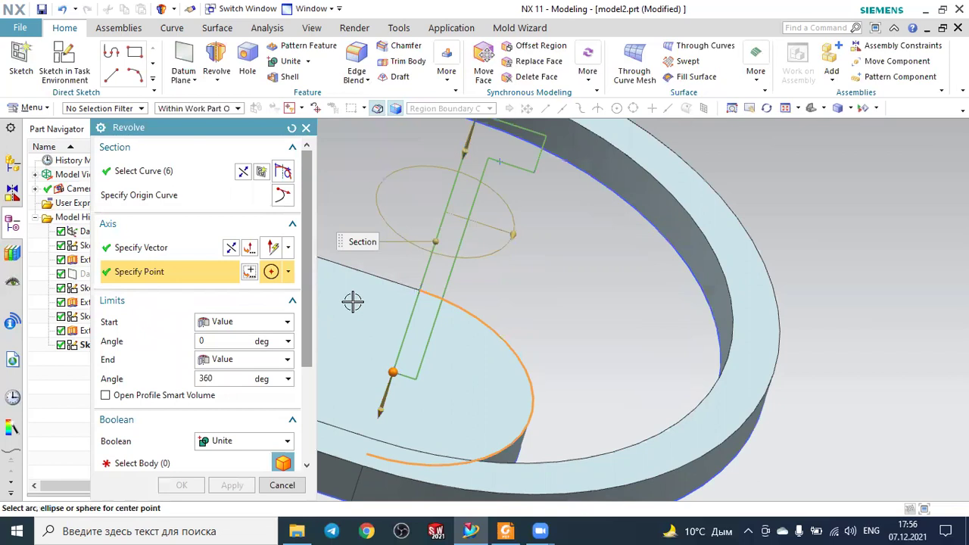
Step: Unite the revolve with the base solid and confirm the 360° post with cap
scroll(353, 301, down, 2)
click(189, 471)
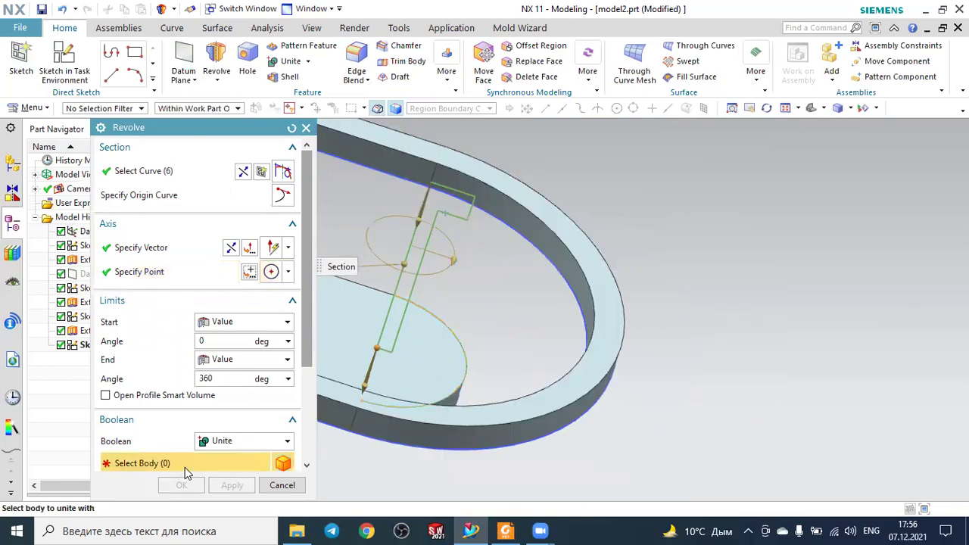
click(458, 436)
mouse_move(718, 247)
middle_down()
mouse_move(718, 213)
mouse_move(703, 234)
middle_up()
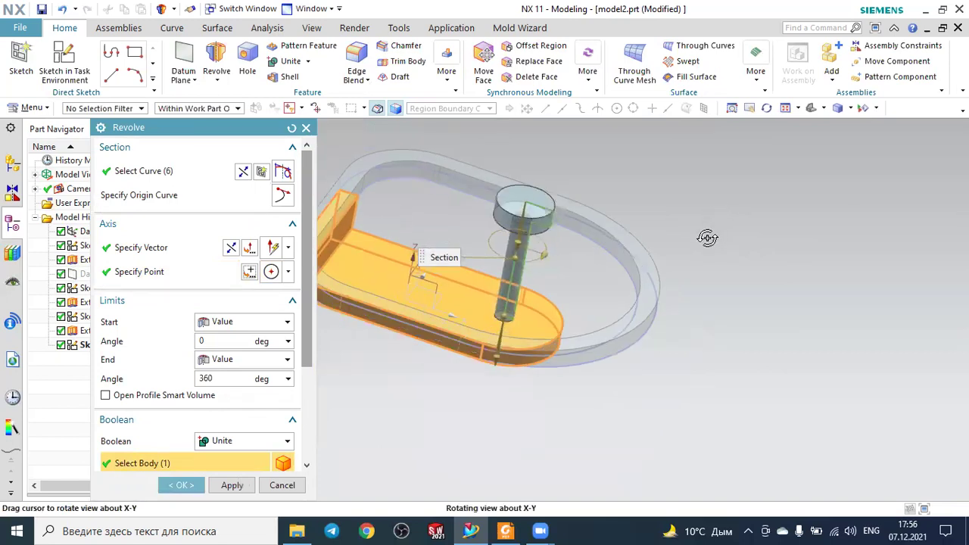
click(181, 485)
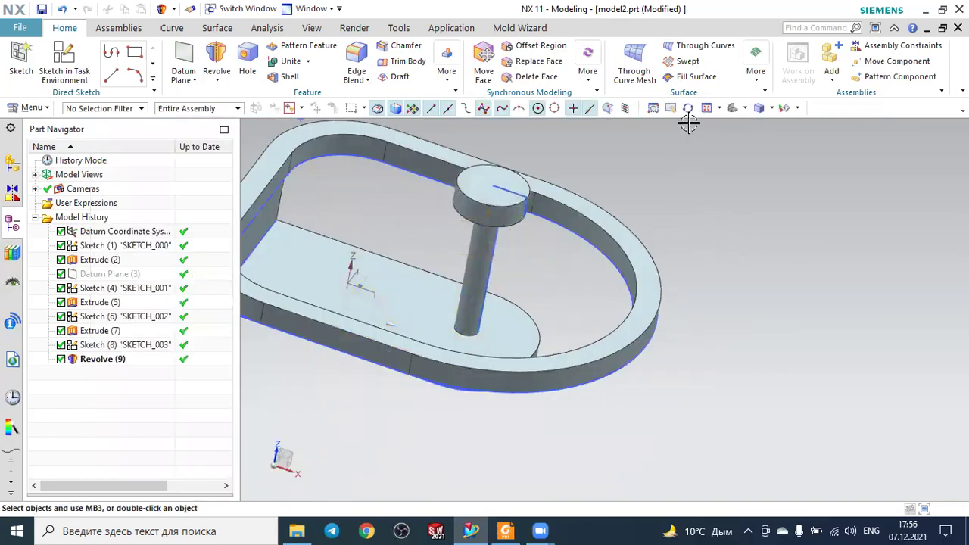
Step: View the new post in trimetric and orbit it, then switch to 3.pdf
click(726, 108)
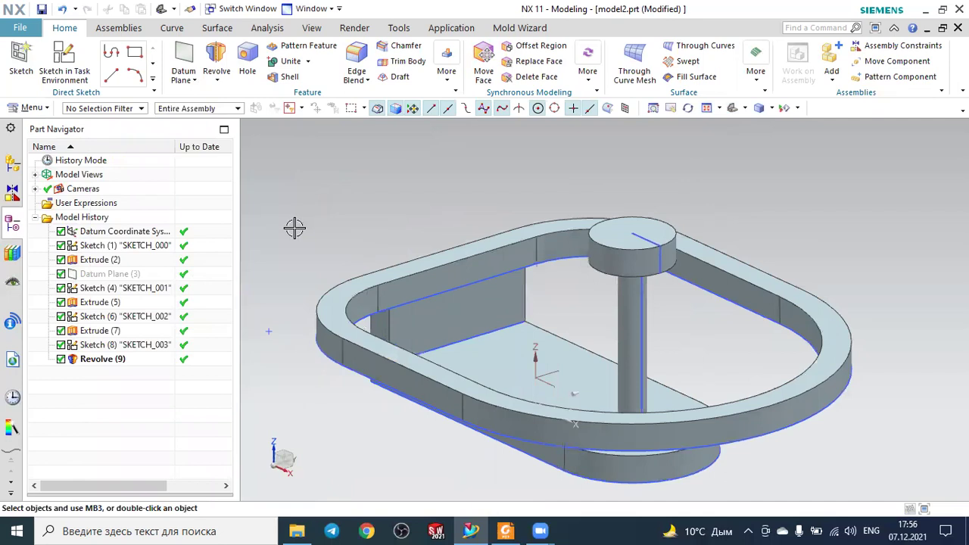
middle_drag(310, 221, 319, 227)
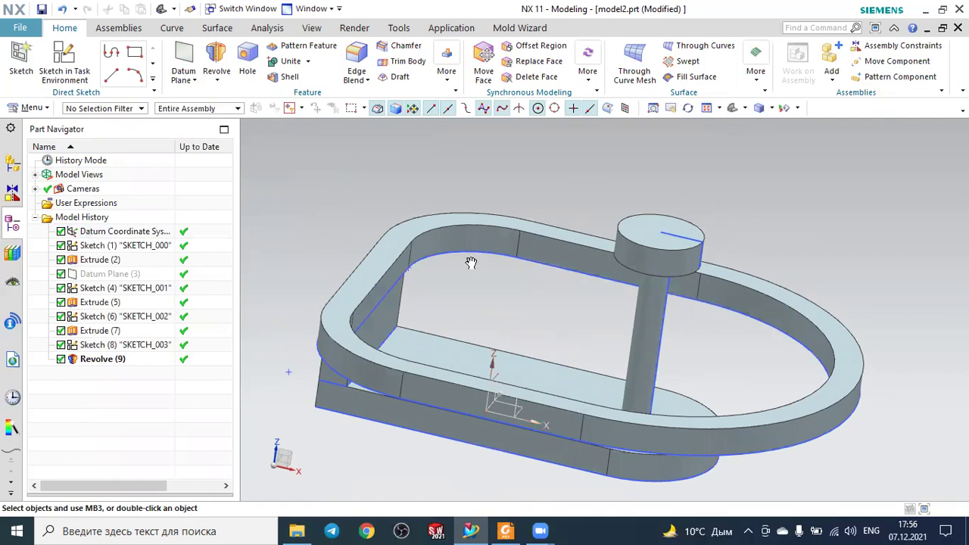
key(alt+Tab)
Step: Scroll through 3.pdf's top and side views, then orbit the NX model to a new angle
scroll(587, 329, down, 3)
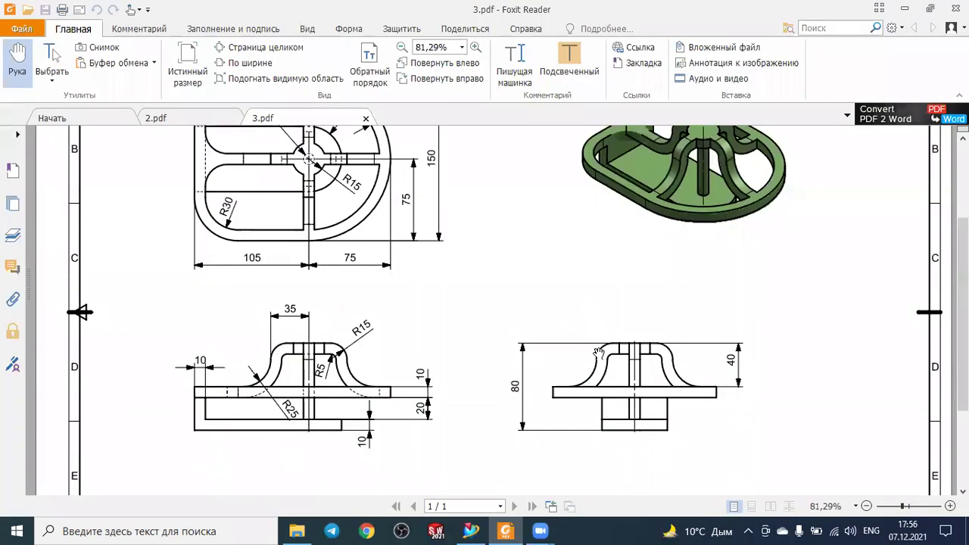
scroll(598, 353, up, 3)
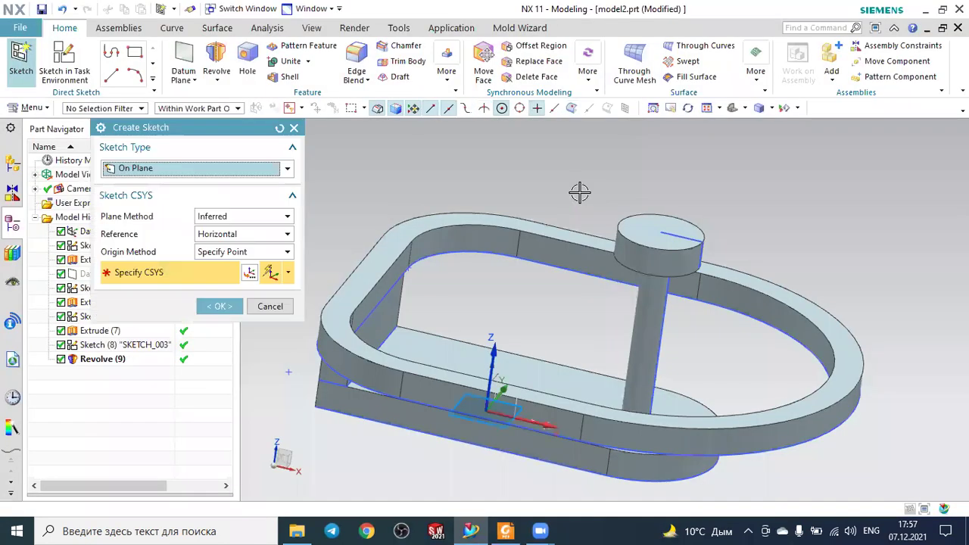
middle_drag(580, 238, 576, 332)
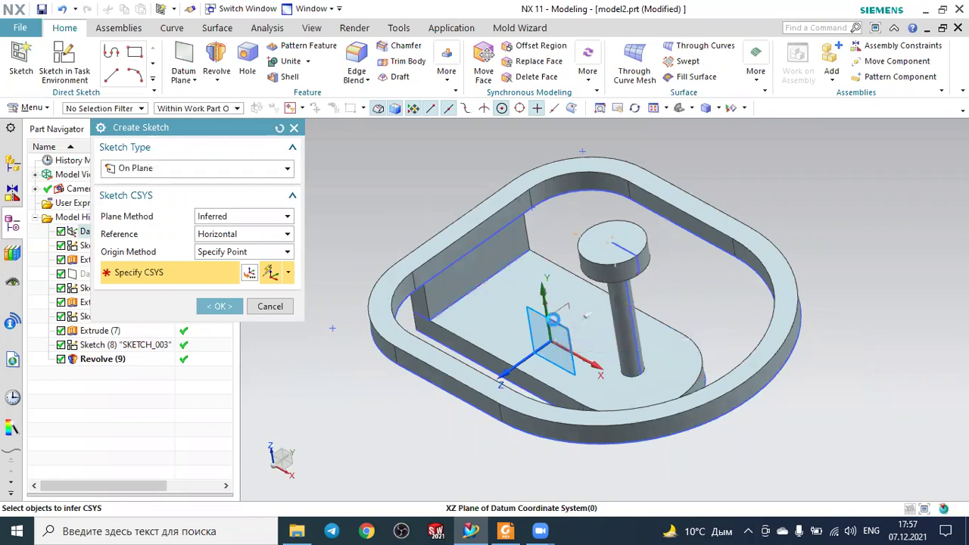
Step: Sketch on the XZ plane, drawing a 35 horizontal line left from the cap's top edge
mouse_move(553, 333)
click(522, 322)
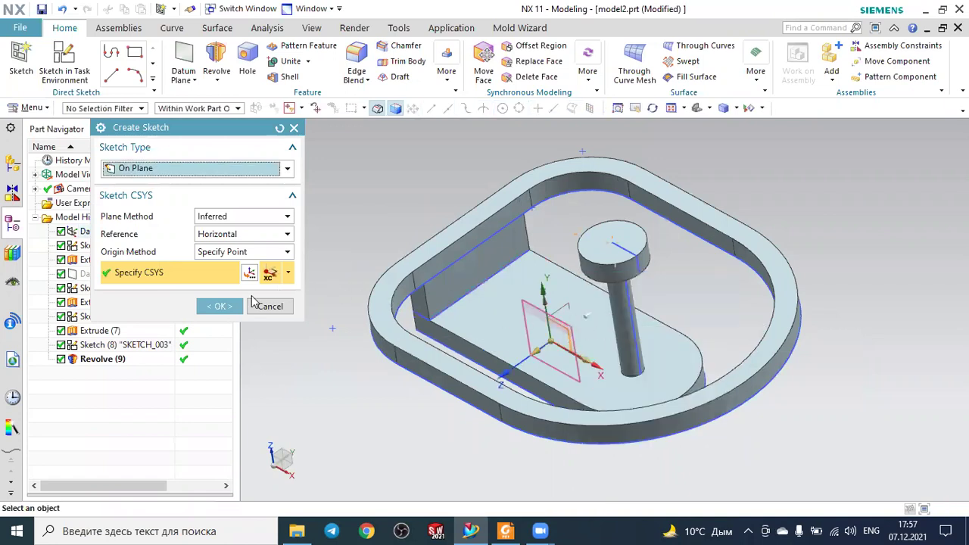
click(219, 306)
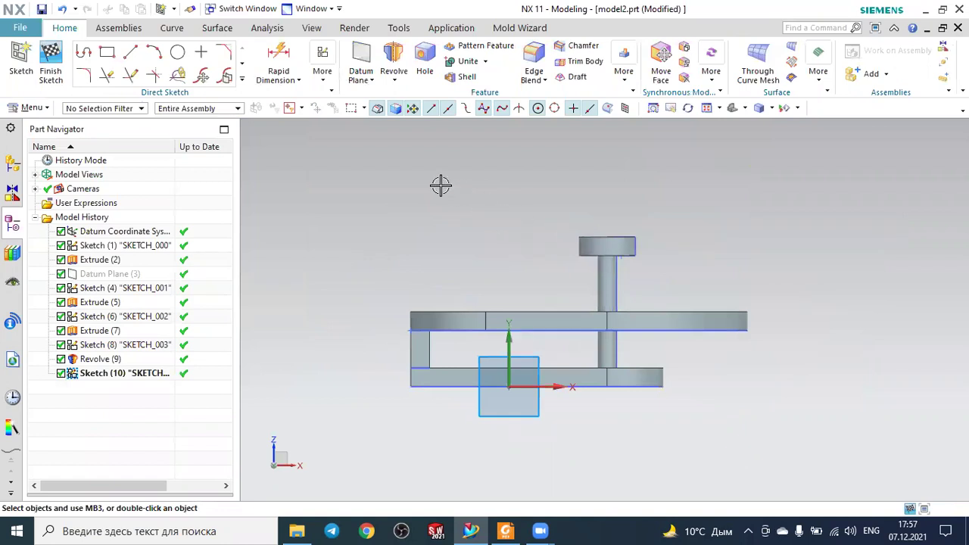
click(84, 51)
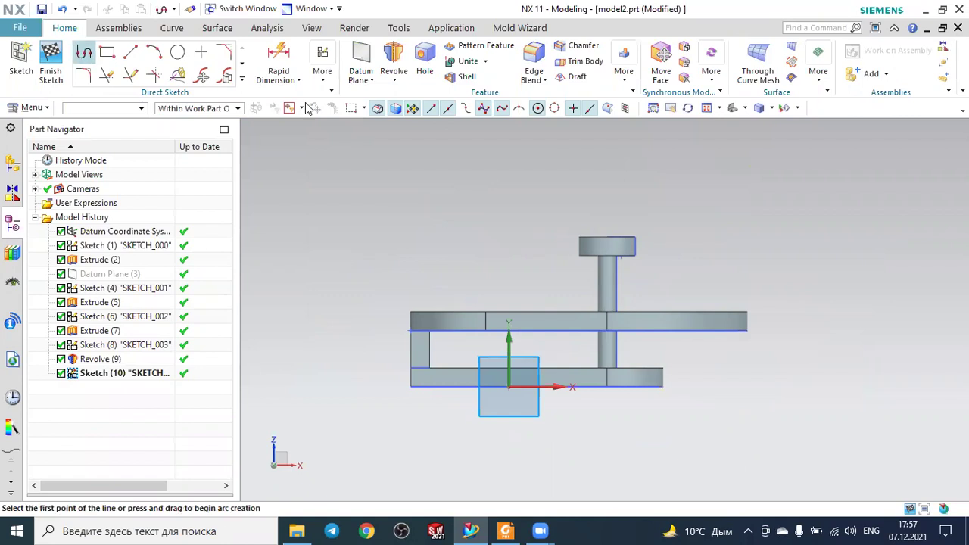
scroll(582, 246, up, 4)
scroll(528, 251, up, 1)
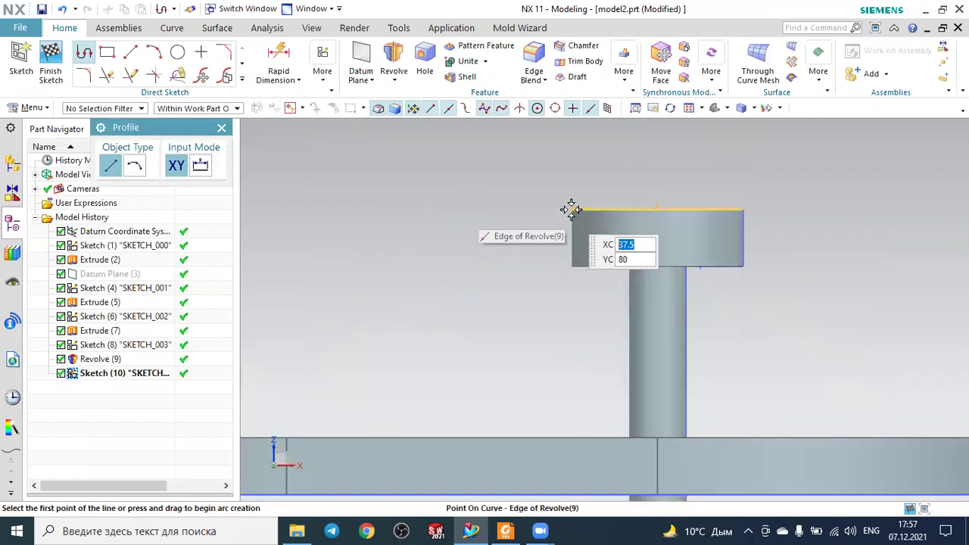
click(571, 210)
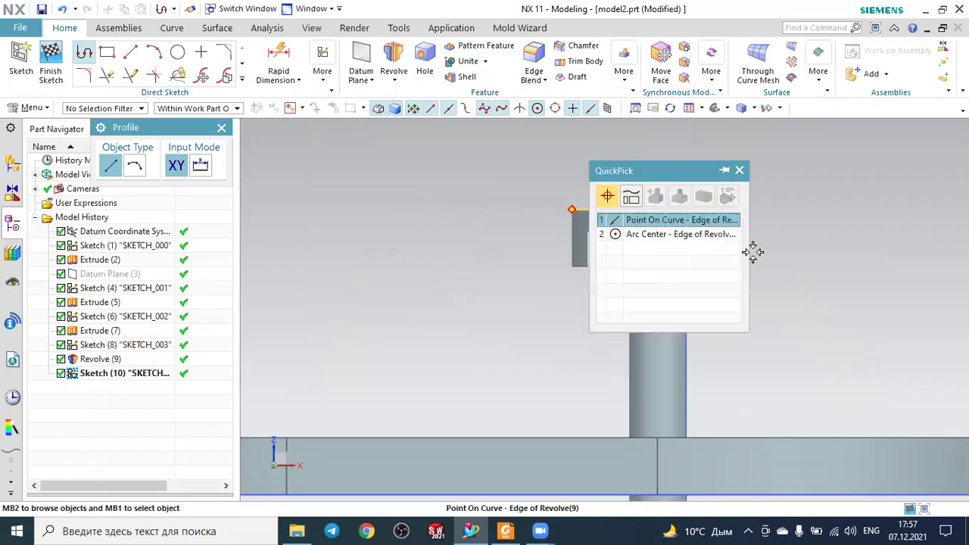
click(670, 220)
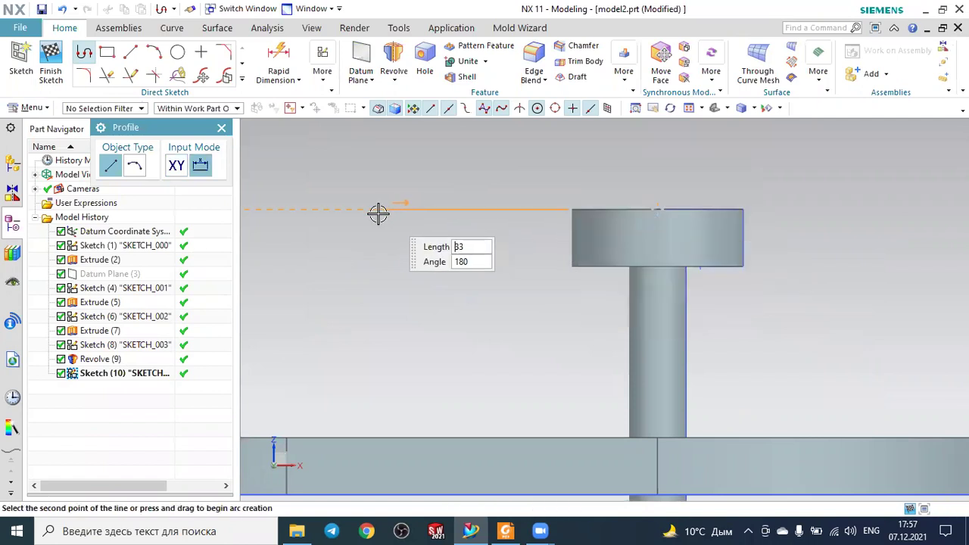
click(372, 212)
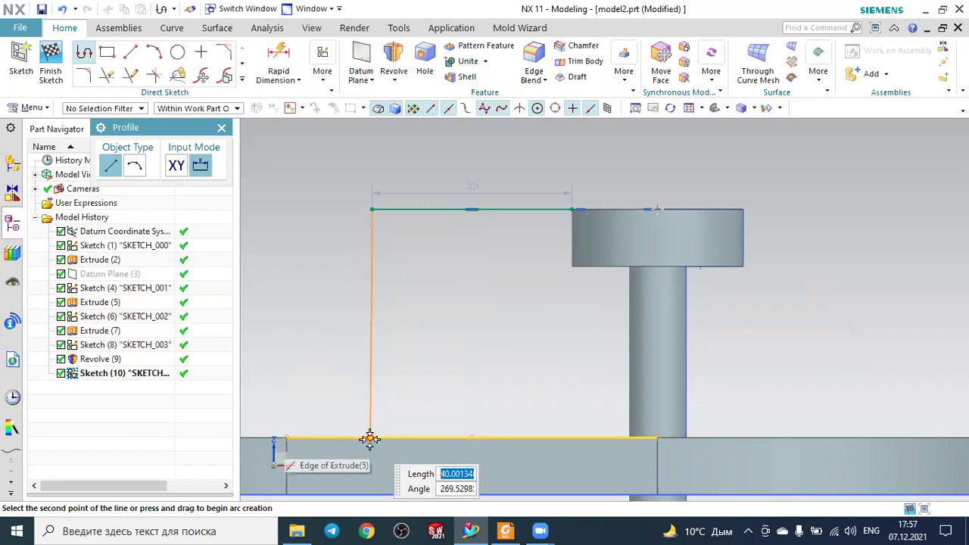
Step: Continue the path down to the frame's top edge and 55 along it
click(389, 434)
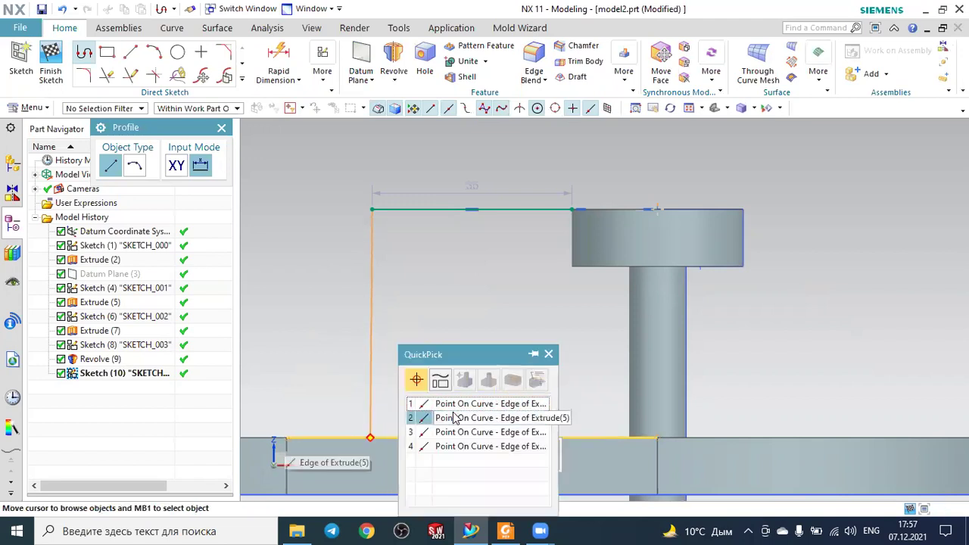
click(460, 402)
scroll(586, 370, down, 1)
scroll(585, 370, down, 1)
scroll(433, 378, down, 1)
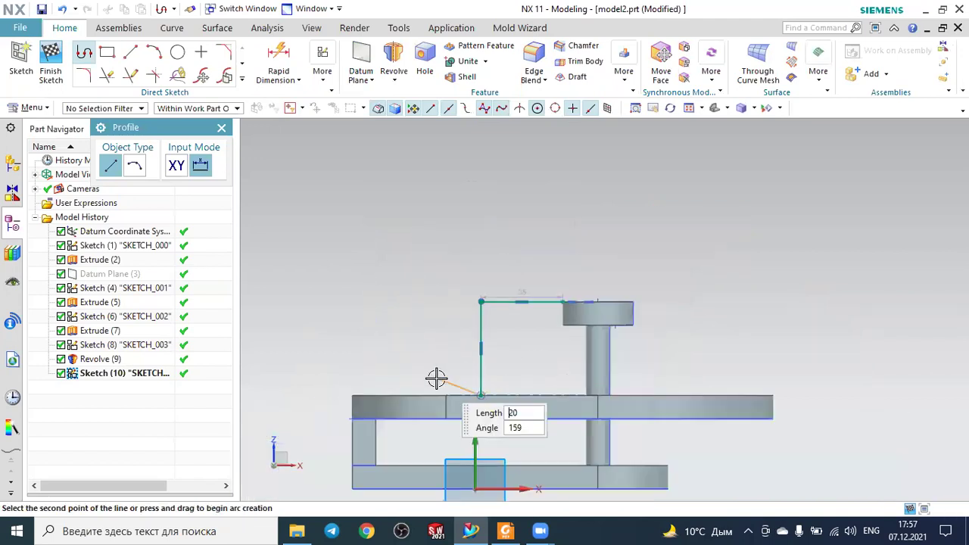
scroll(320, 406, up, 2)
click(308, 402)
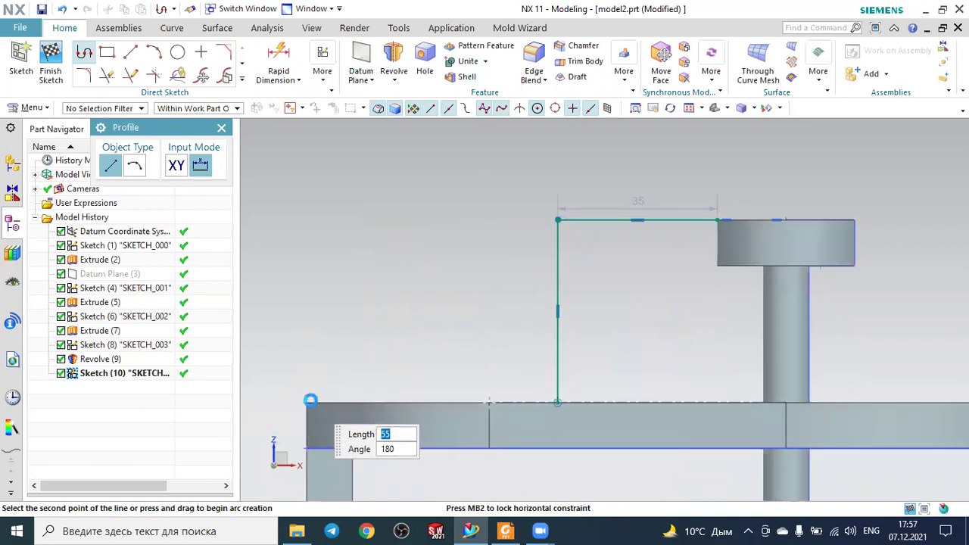
key(Escape)
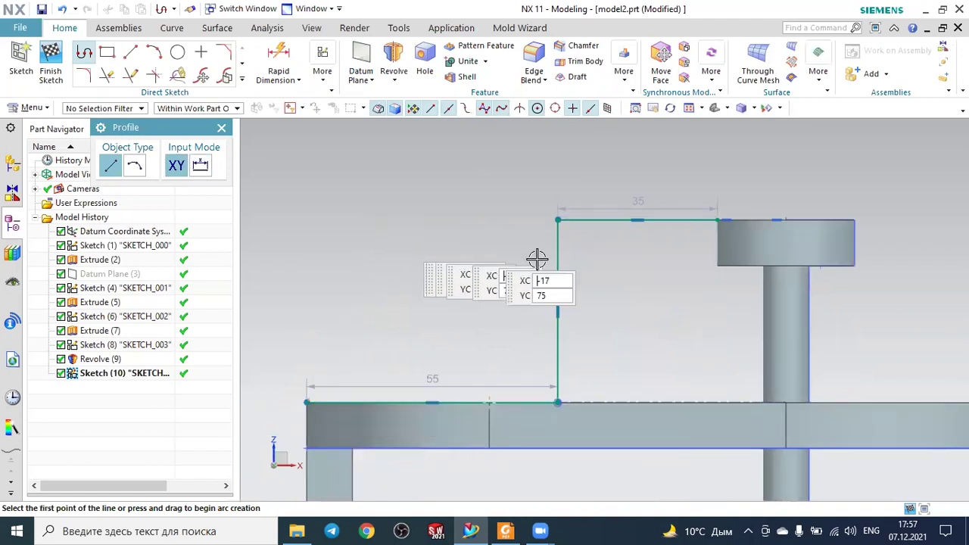
Step: Finish Sketch (10), reopen it for editing, and switch to the reference PDF
mouse_move(703, 212)
middle_down()
mouse_move(493, 272)
mouse_move(504, 250)
mouse_move(545, 257)
mouse_move(502, 265)
mouse_move(485, 255)
middle_up()
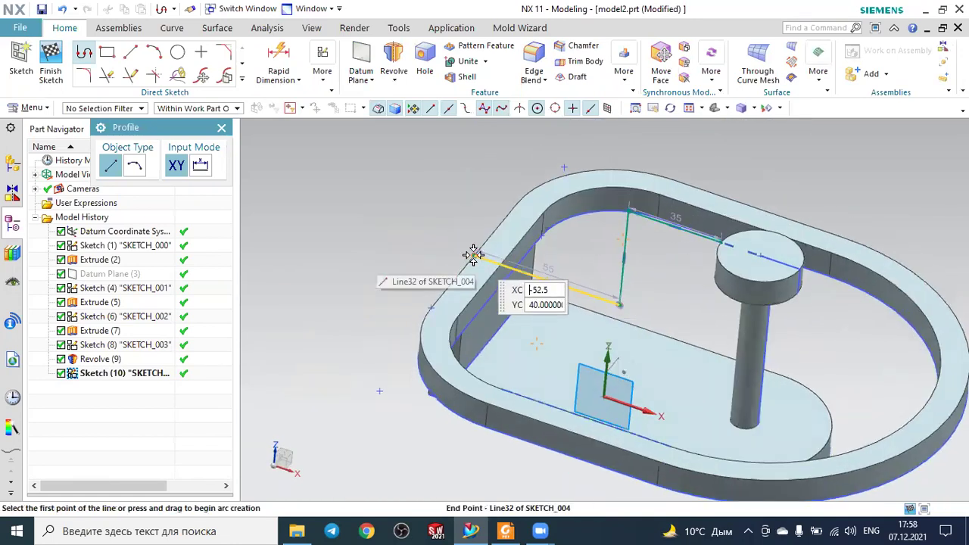
scroll(727, 246, up, 2)
scroll(704, 250, up, 1)
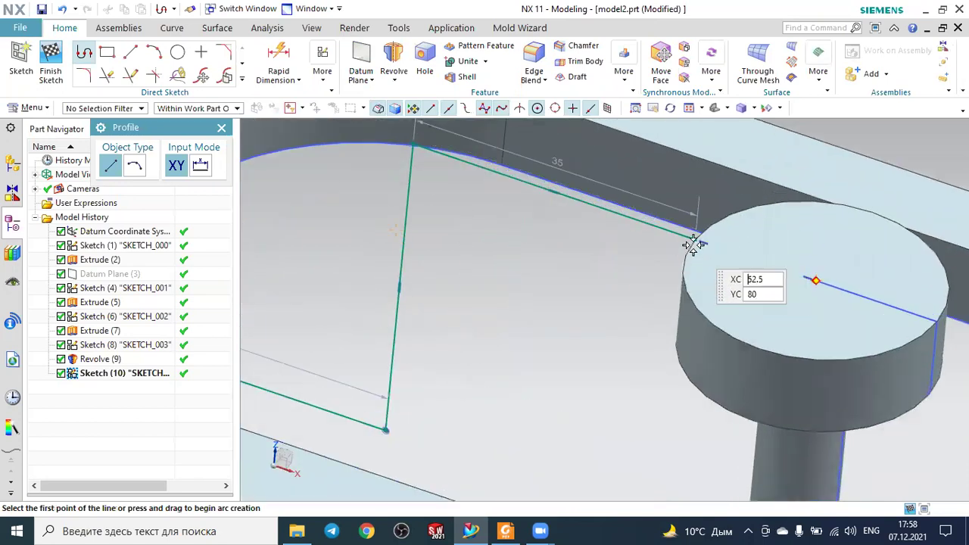
scroll(692, 220, up, 1)
scroll(694, 231, up, 1)
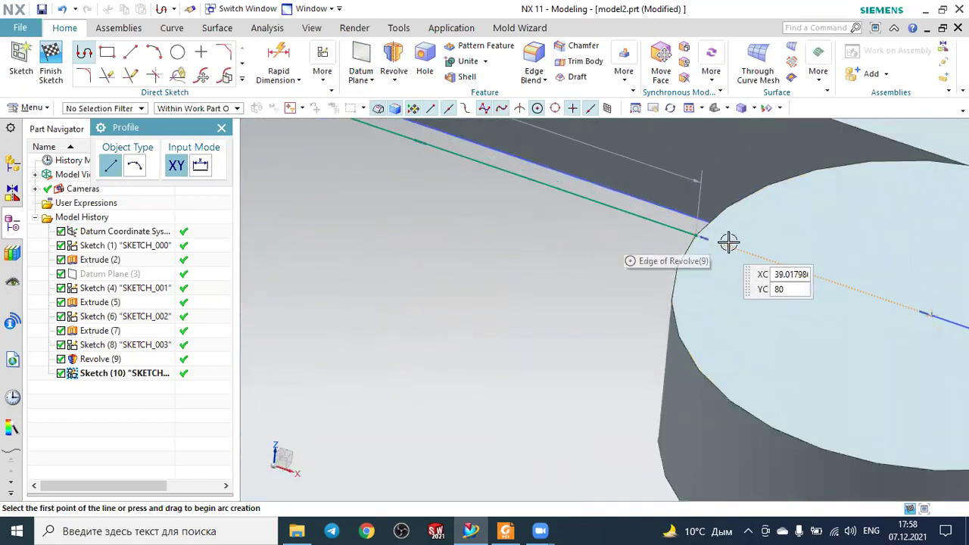
scroll(743, 241, down, 1)
scroll(745, 241, down, 3)
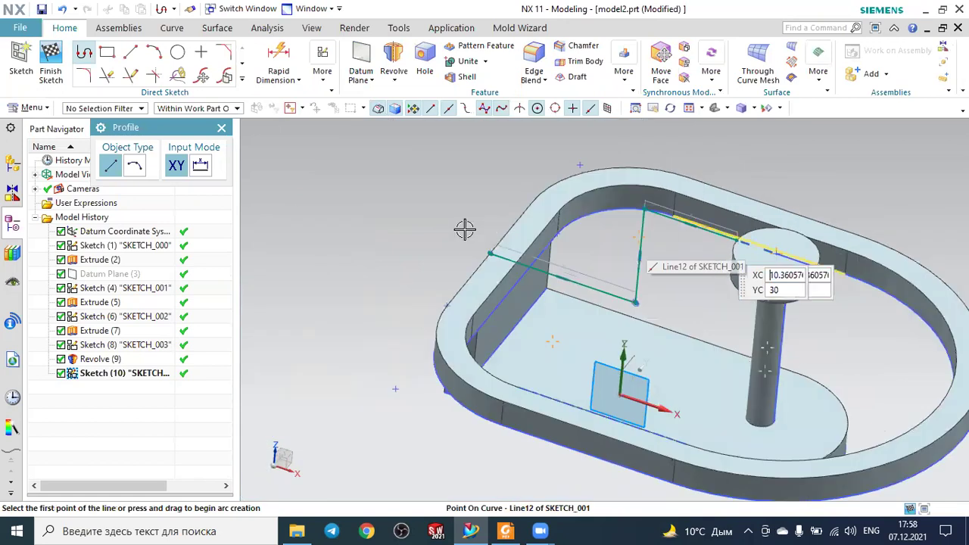
key(Escape)
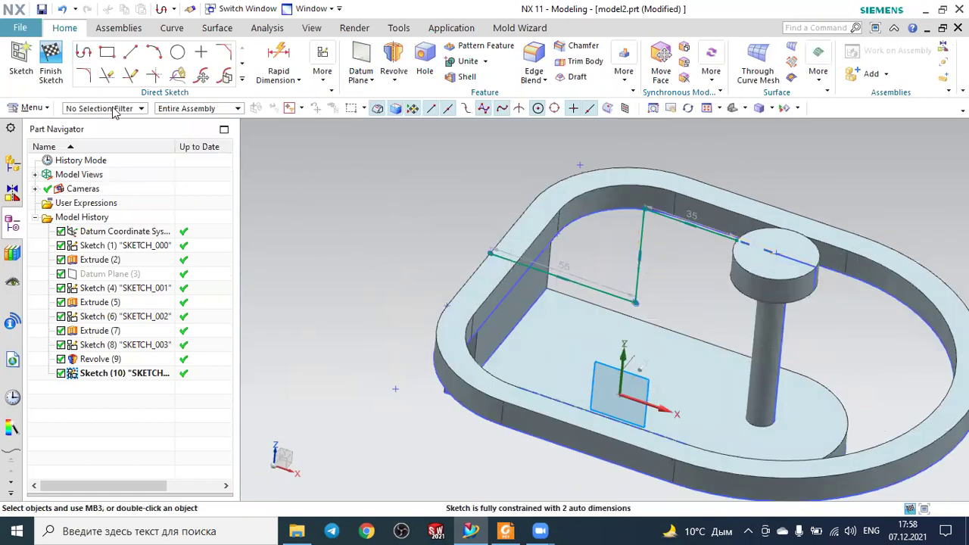
click(59, 61)
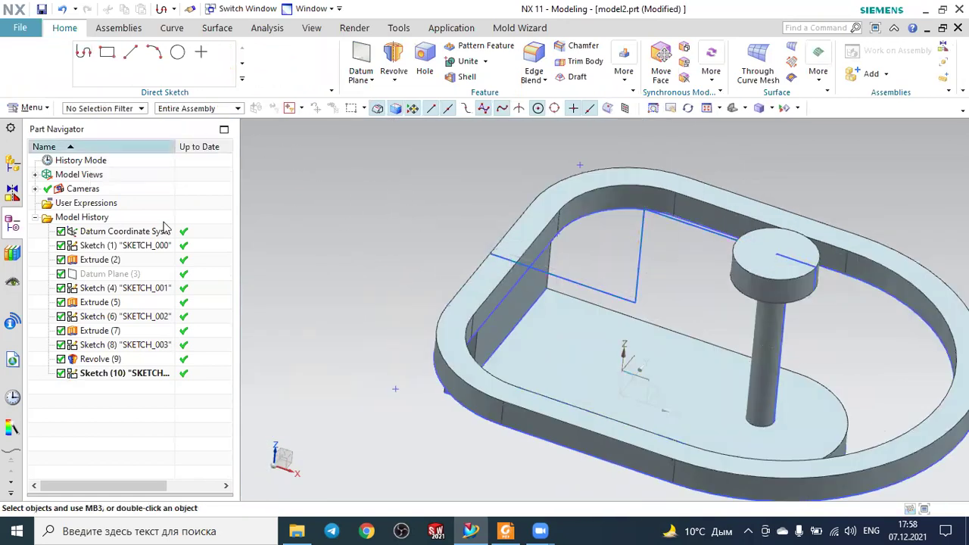
double_click(159, 378)
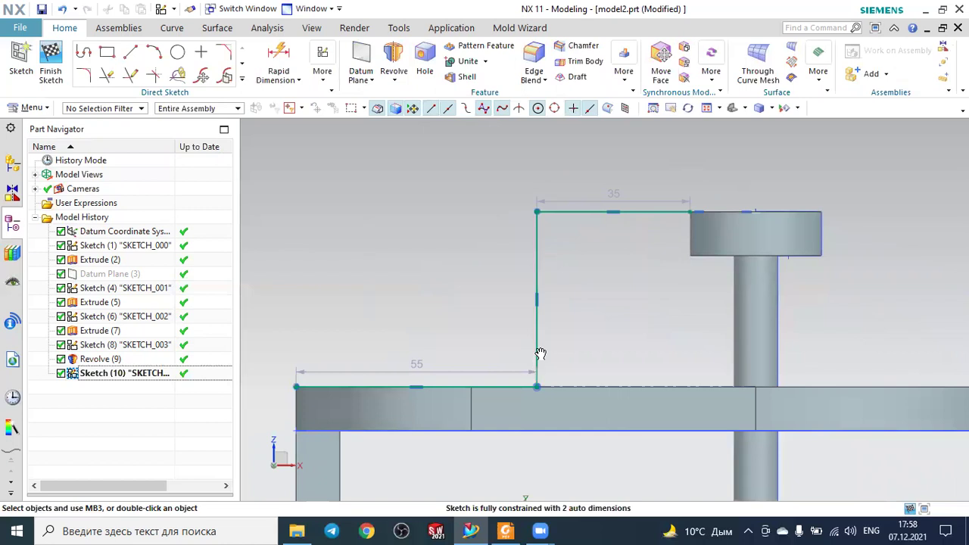
key(alt+Tab)
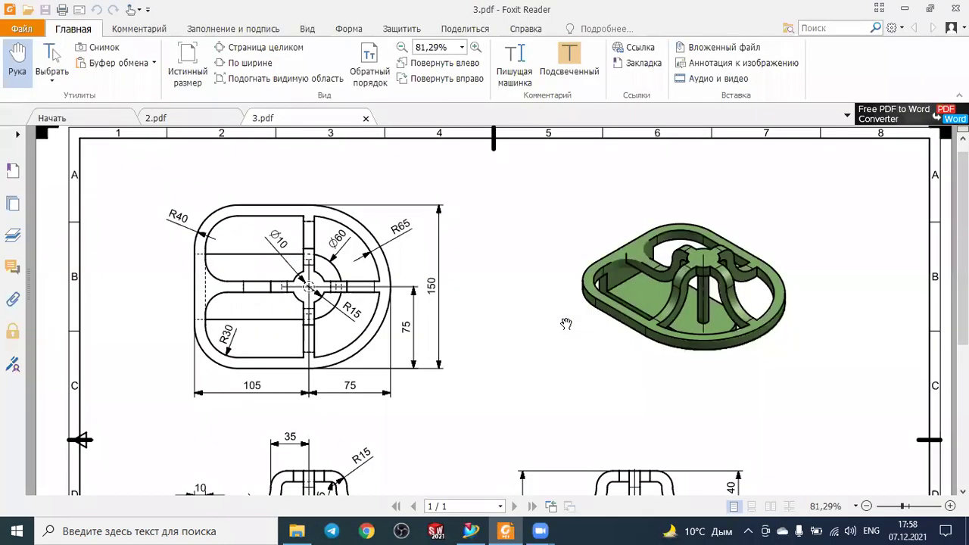
Step: Zoom into 3.pdf's side view for the 35, R15 and R5 values, then start dimensioning Sketch (10)
scroll(566, 324, down, 3)
scroll(311, 363, up, 2)
scroll(299, 393, down, 1)
ctrl+scroll(301, 408, up, 2)
ctrl+scroll(299, 411, up, 1)
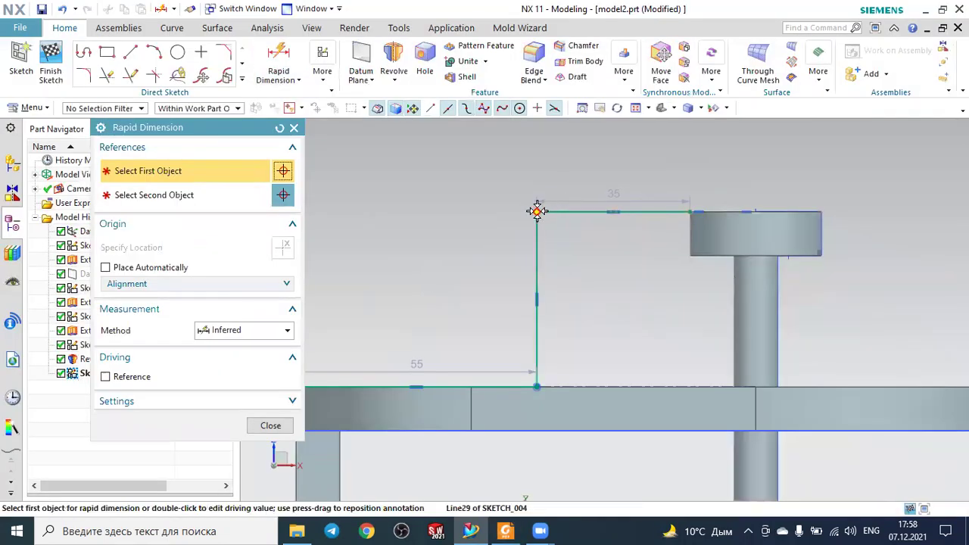
click(536, 211)
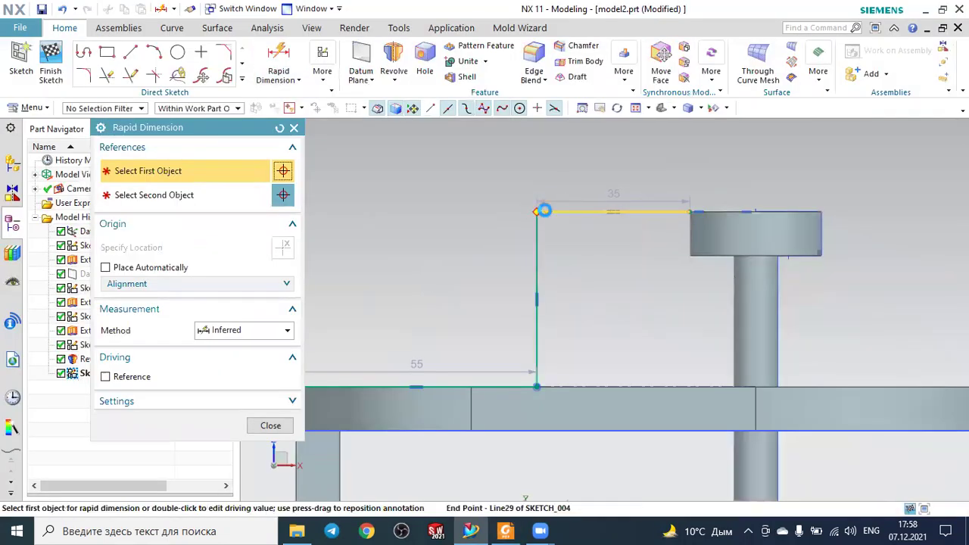
Step: Dimension the sketch's top line to the cap's top edge at 35
click(755, 209)
click(598, 182)
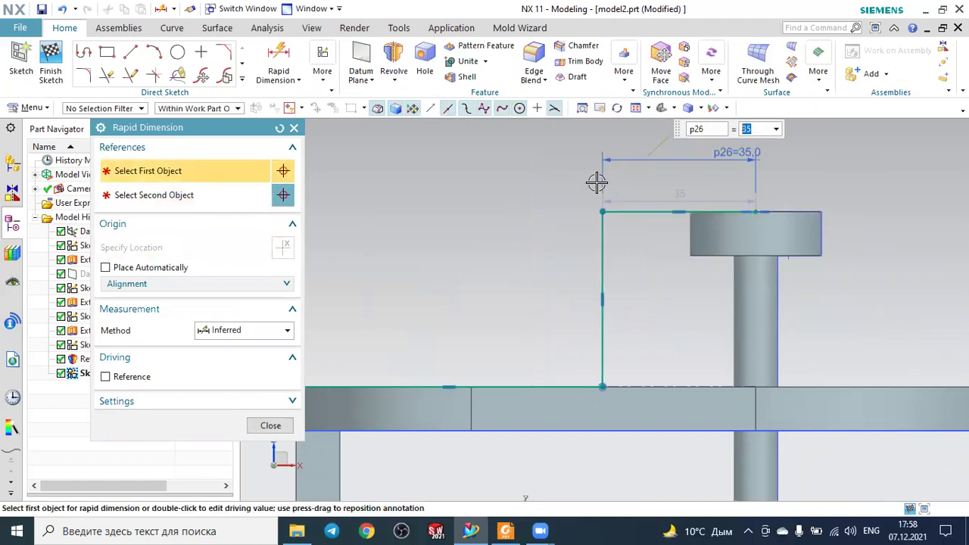
scroll(714, 175, up, 3)
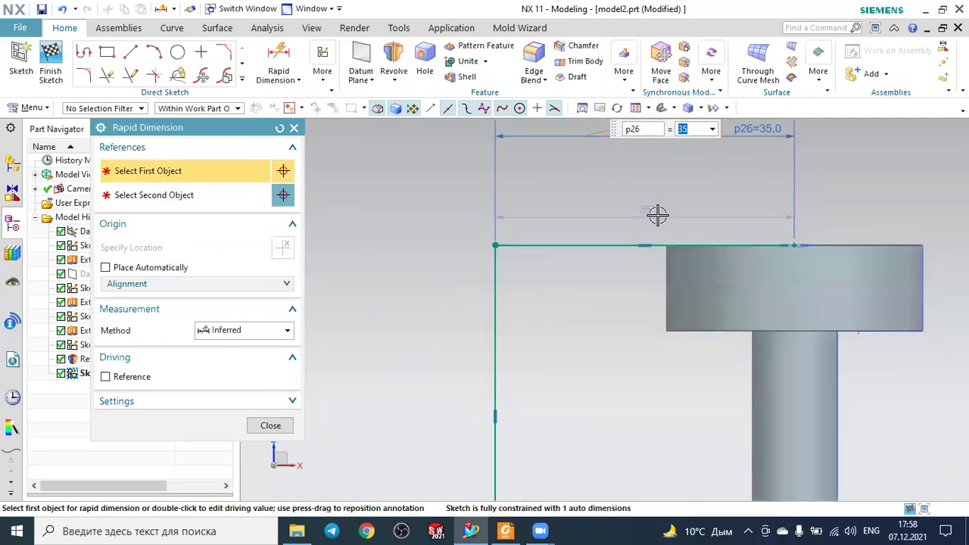
key(Escape)
Step: Draw a vertical line at the cap's edge that crosses the top line
click(130, 51)
click(705, 164)
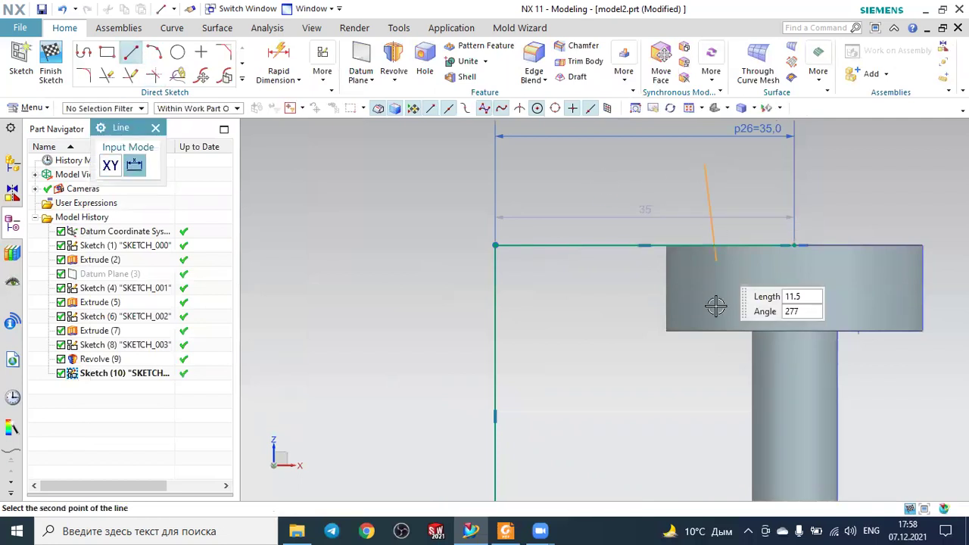
click(708, 311)
key(Escape)
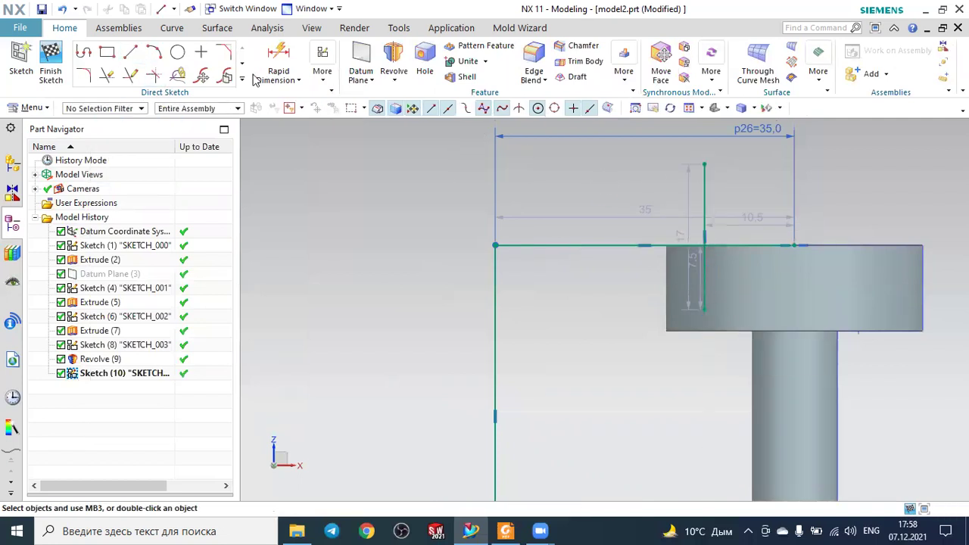
Step: Quick Trim away the vertical line so the top line is split at the cap
click(107, 75)
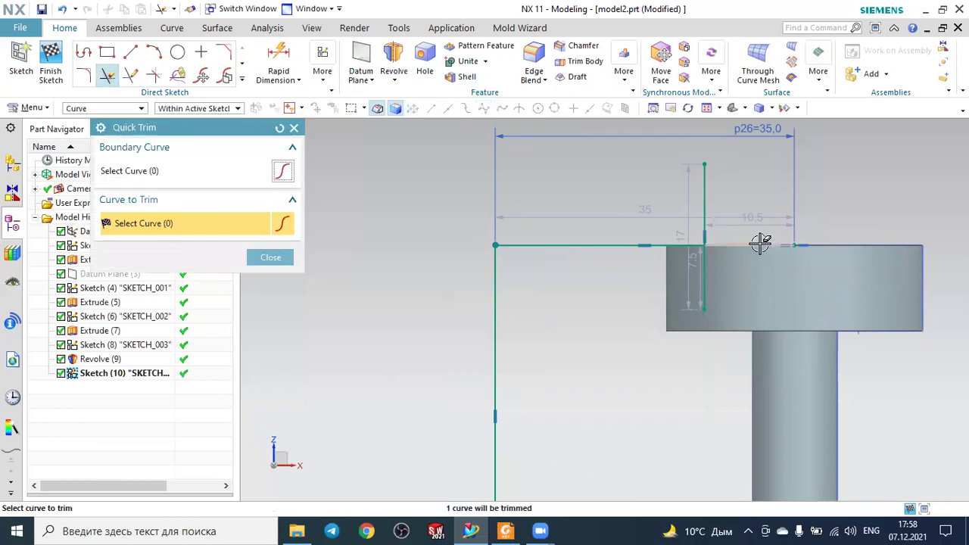
click(703, 193)
click(703, 280)
key(Escape)
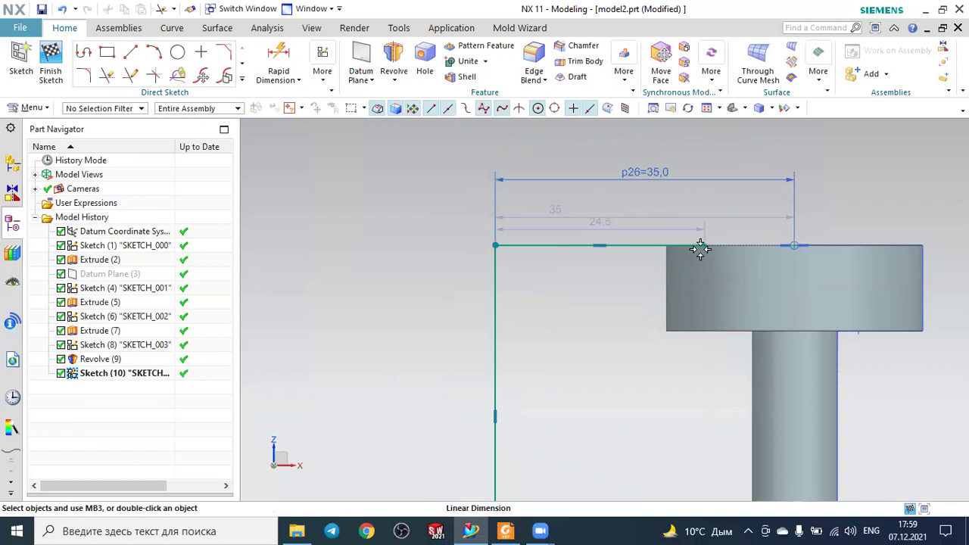
scroll(701, 256, up, 1)
scroll(702, 256, up, 1)
scroll(708, 227, up, 1)
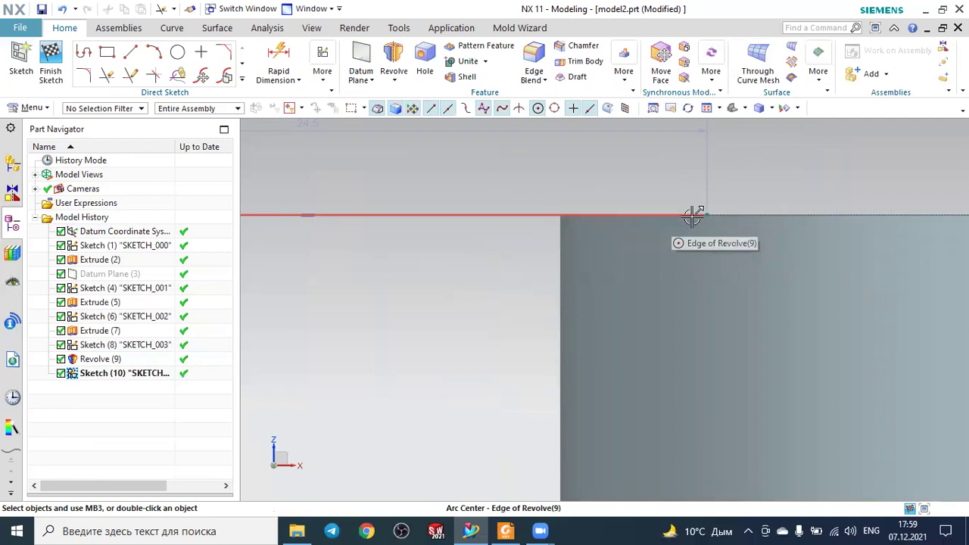
scroll(693, 216, down, 1)
scroll(625, 237, down, 1)
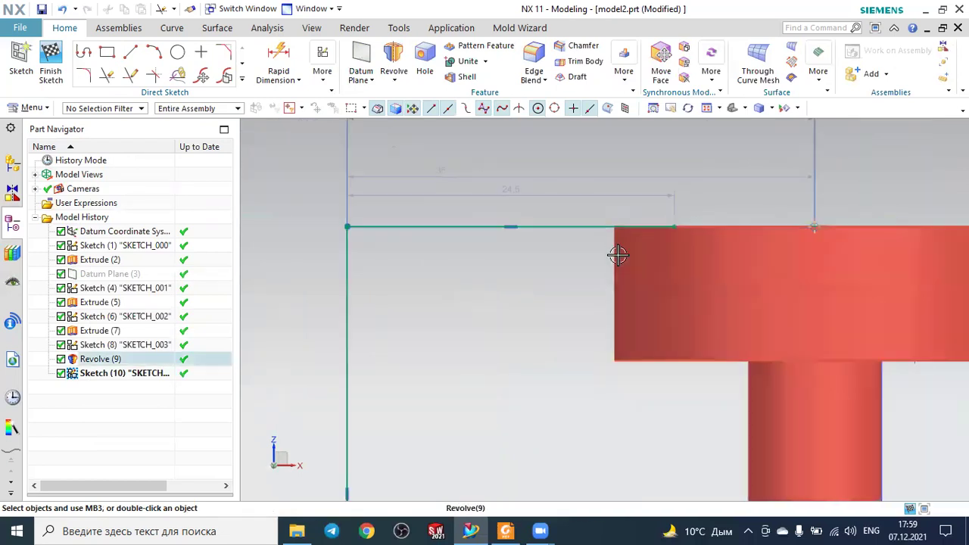
scroll(614, 256, down, 1)
scroll(618, 258, down, 1)
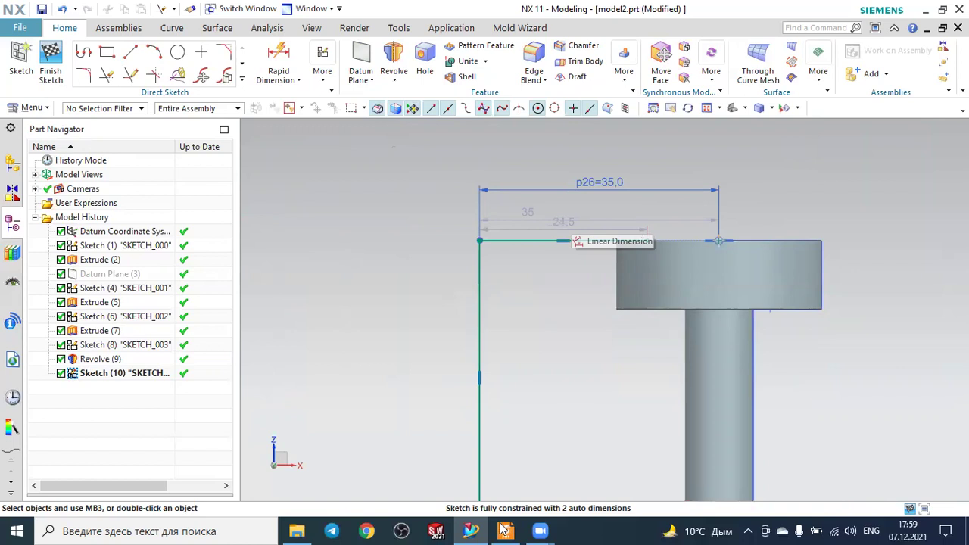
Step: Check the PDF side view's R25, R5, R15 radii and 10, 20 heights, then return to NX
key(alt+Tab)
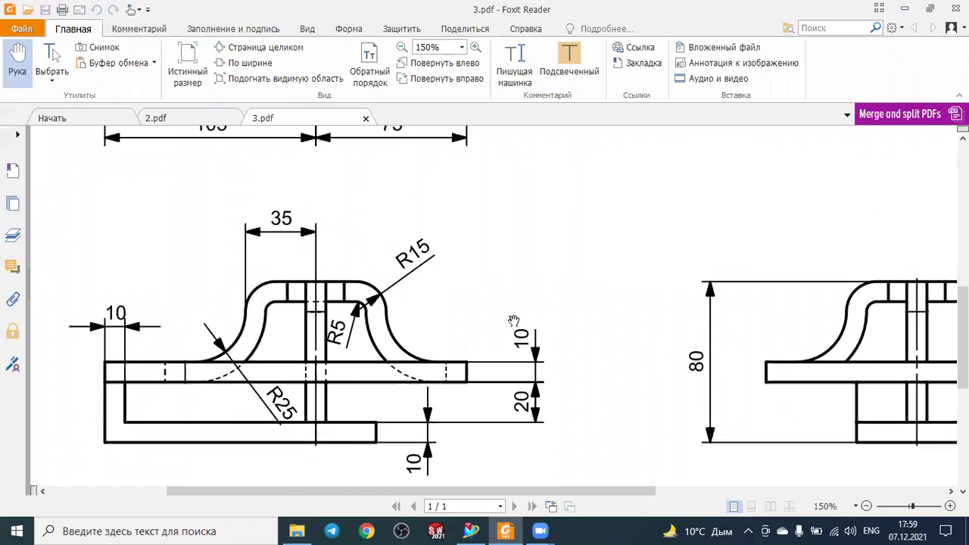
scroll(513, 321, down, 3)
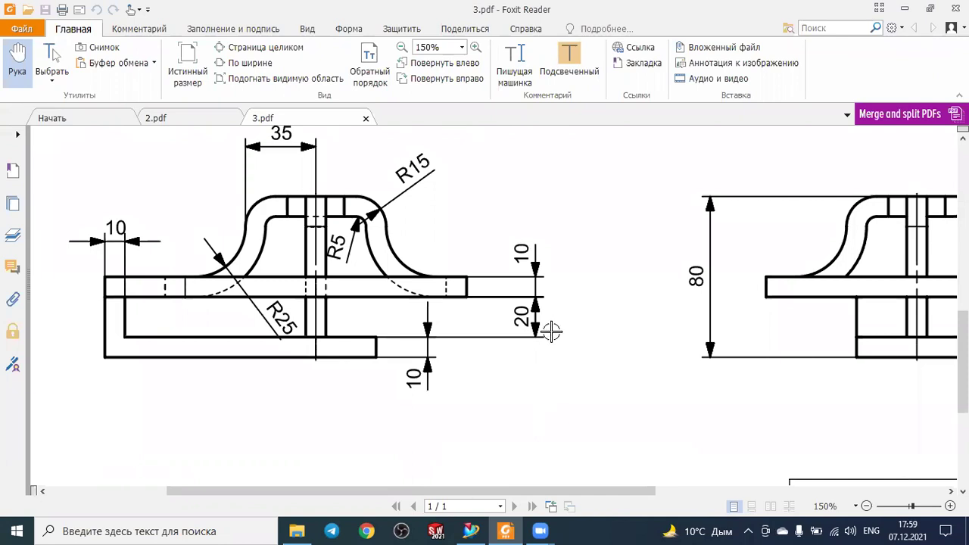
key(alt+Tab)
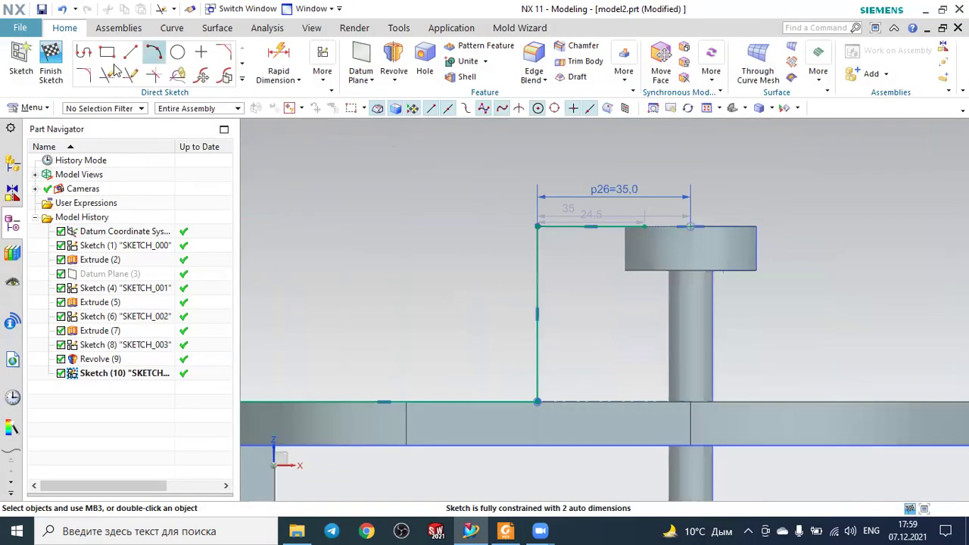
Step: Round the sketch's lower corner with an R25 fillet
click(83, 76)
text(25)
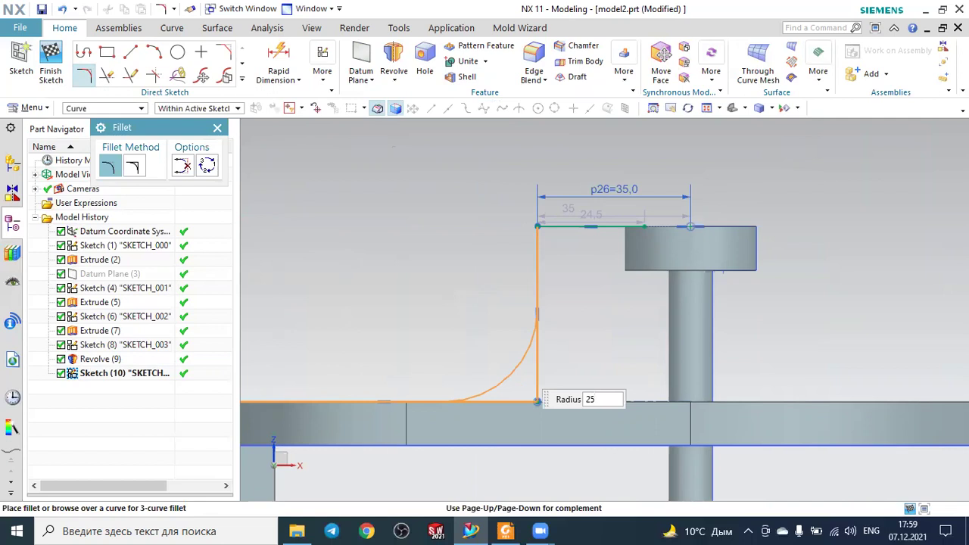
click(537, 401)
middle_click(598, 350)
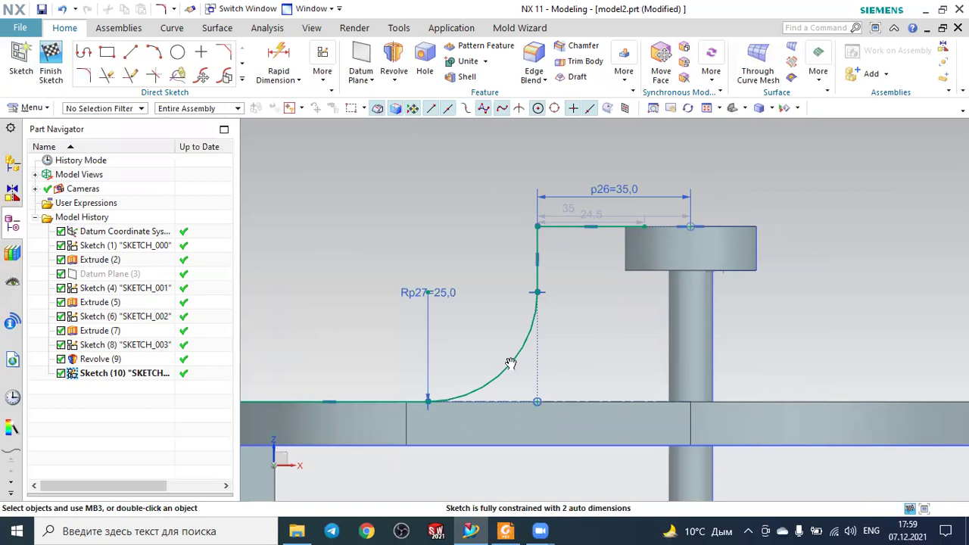
Step: Bring up 3.pdf's side views in Foxit Reader
key(alt+Tab)
scroll(781, 247, up, 1)
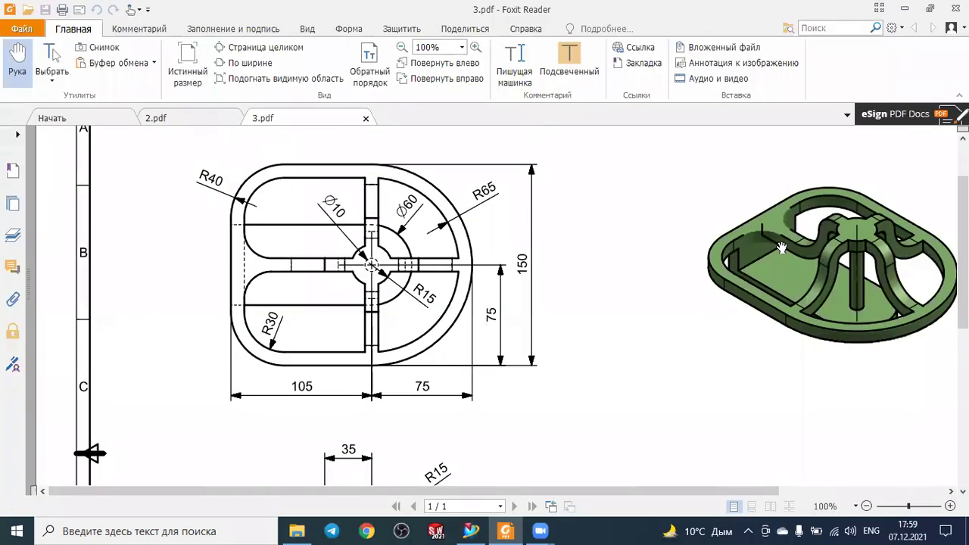
scroll(781, 247, down, 2)
scroll(781, 247, down, 1)
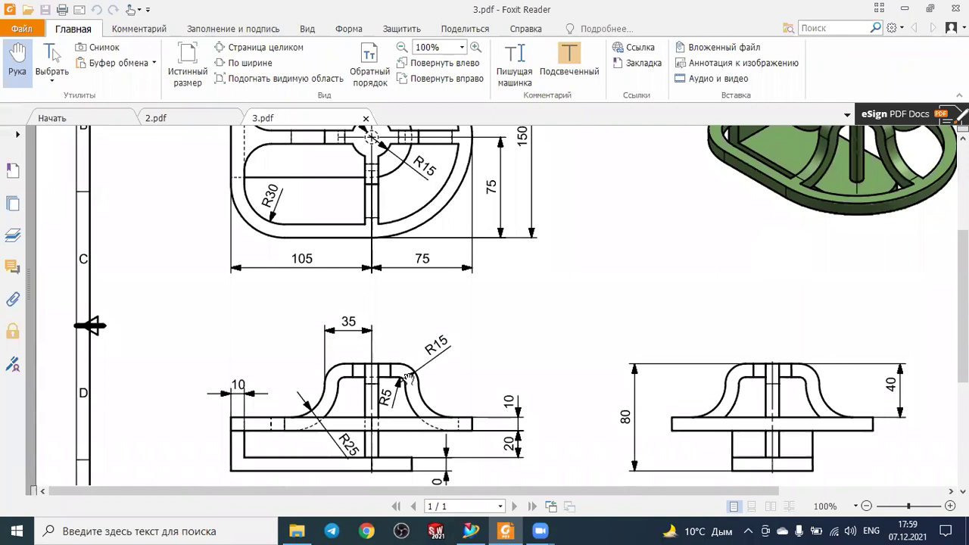
ctrl+scroll(407, 379, up, 2)
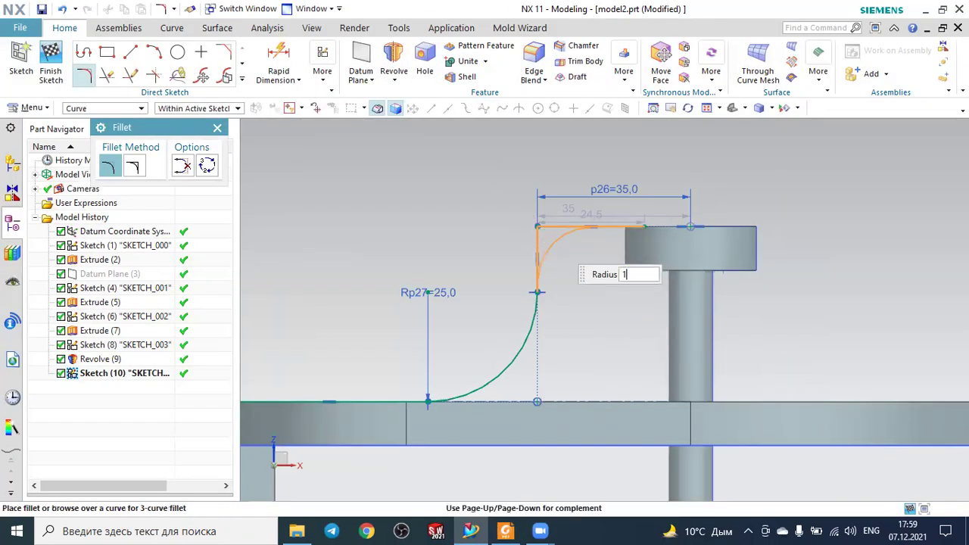
Step: Round the upper corner by the cap with an R15 fillet and trim the leftover segment
click(564, 242)
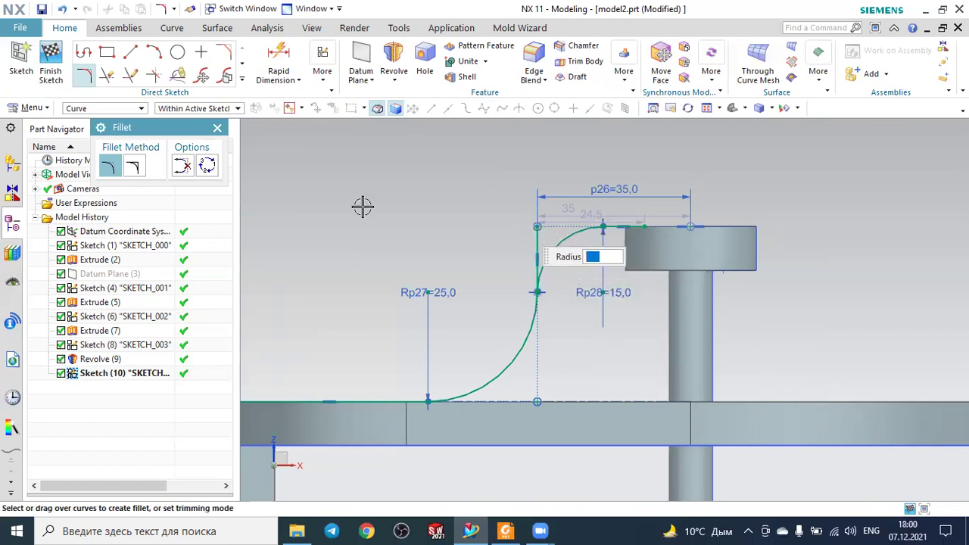
key(Escape)
click(110, 78)
click(536, 236)
key(Escape)
Step: Delete the point-on-curve constraint at the arc end
scroll(515, 235, up, 3)
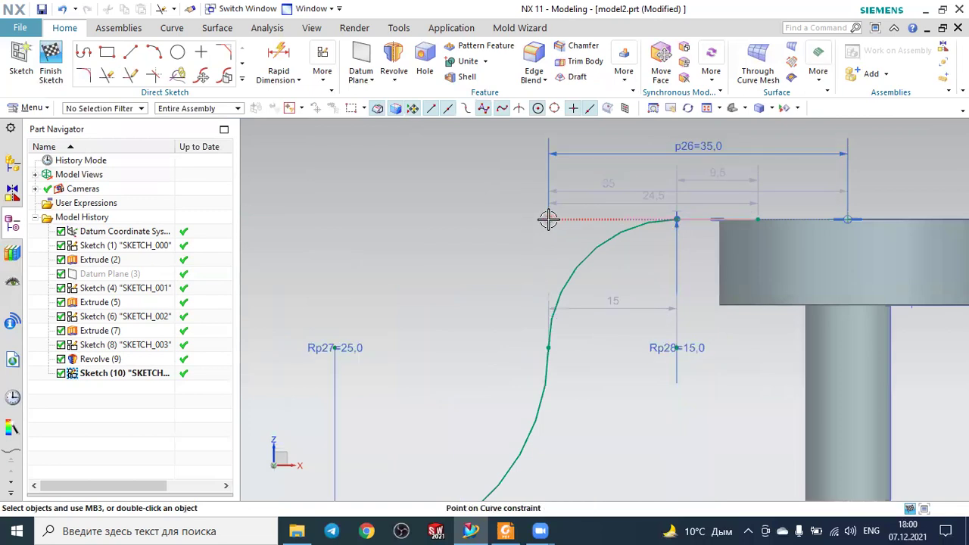
click(548, 219)
key(Delete)
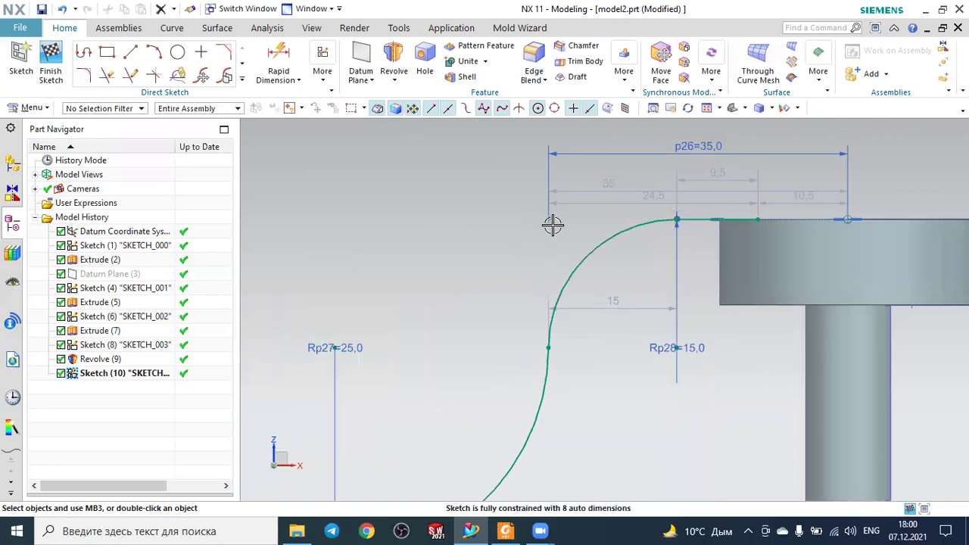
Step: Orbit the model to see the sketch in 3D, then check the reference PDF
scroll(483, 232, down, 2)
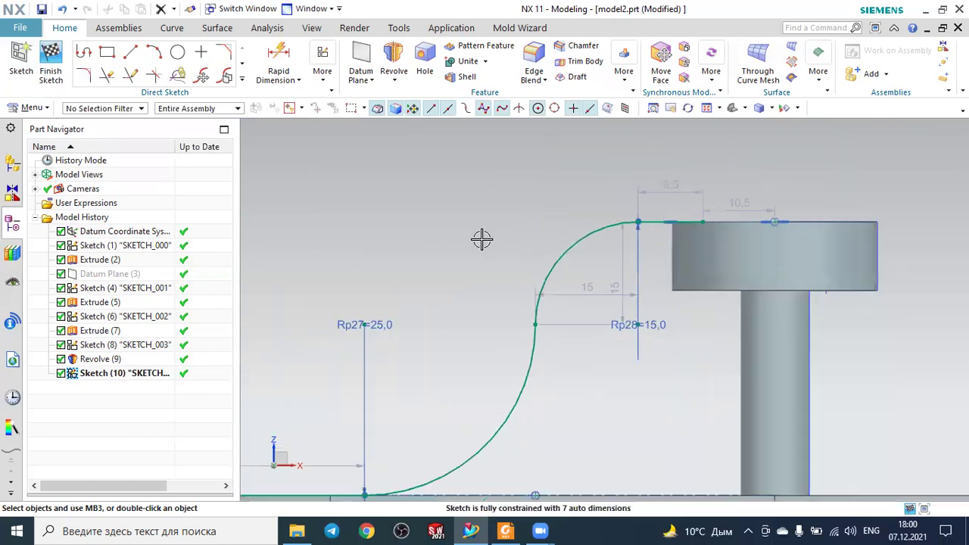
scroll(480, 238, down, 2)
mouse_move(480, 238)
middle_down()
mouse_move(475, 225)
mouse_move(443, 264)
mouse_move(463, 261)
middle_up()
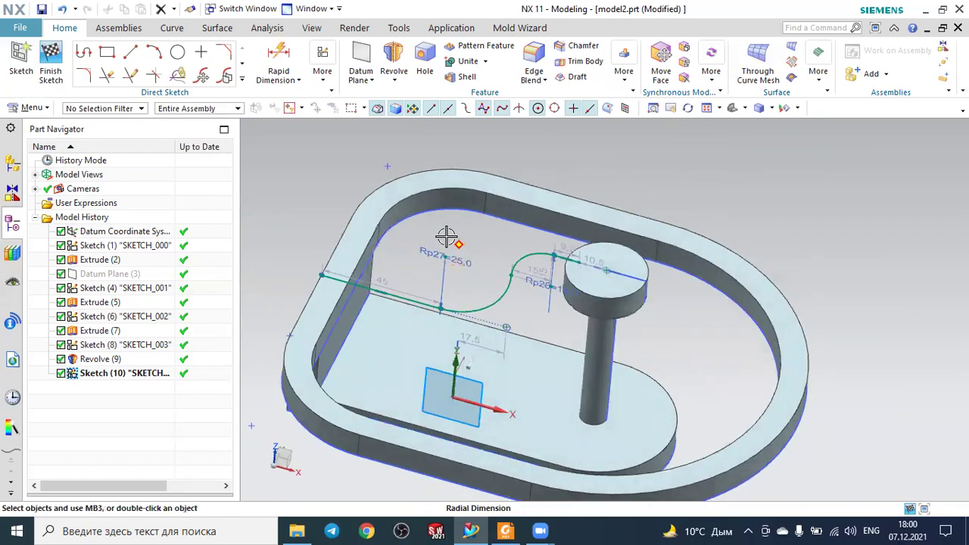
mouse_move(305, 165)
middle_down()
mouse_move(310, 147)
mouse_move(327, 161)
middle_up()
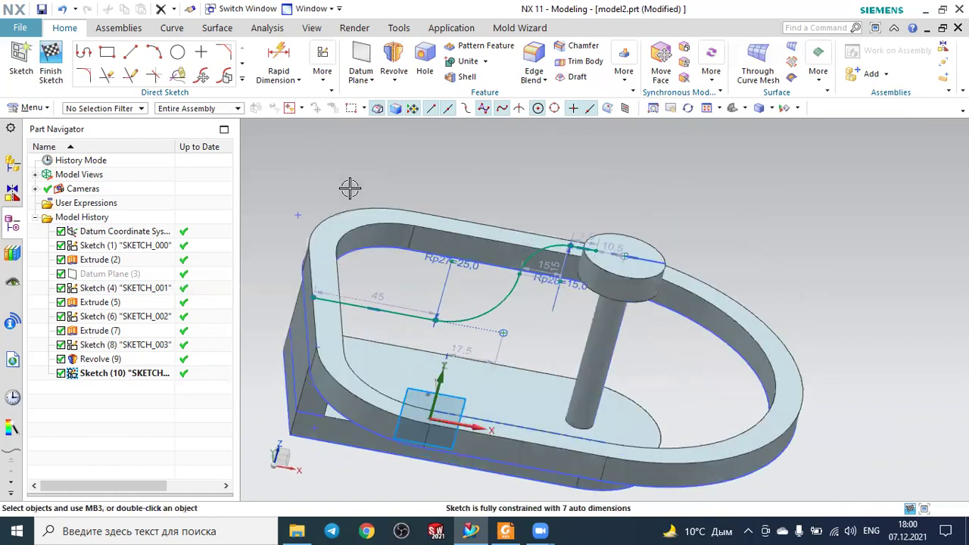
click(514, 529)
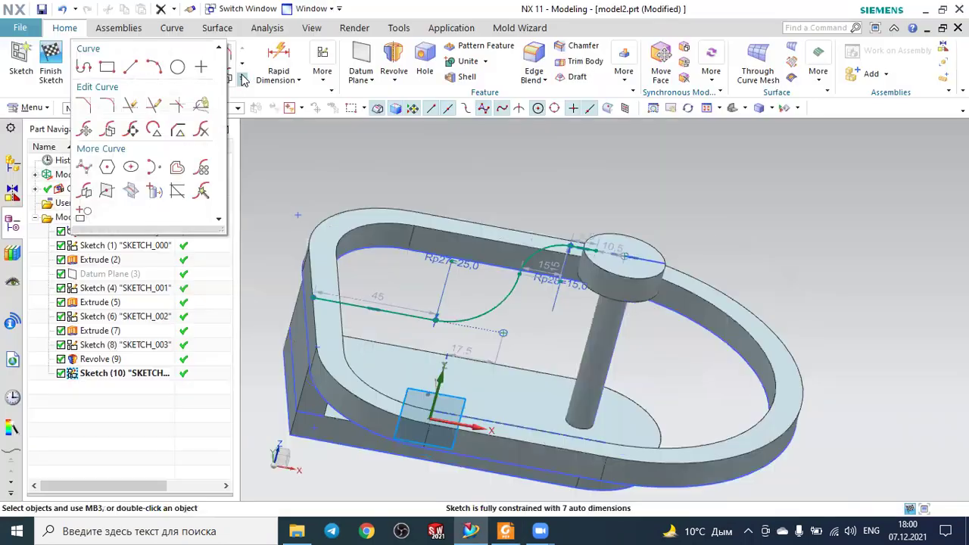
Step: Offset the S-curve chain by 10 mm
click(154, 191)
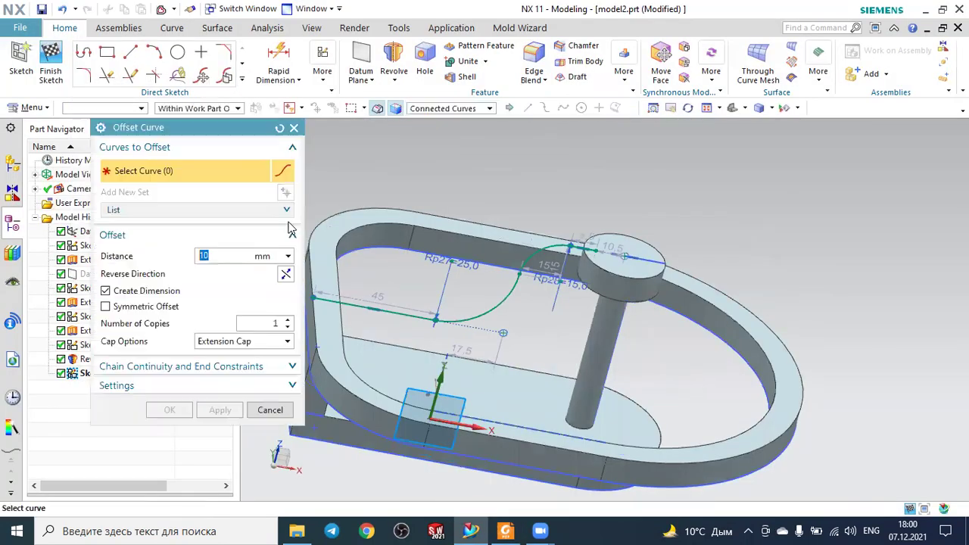
click(356, 303)
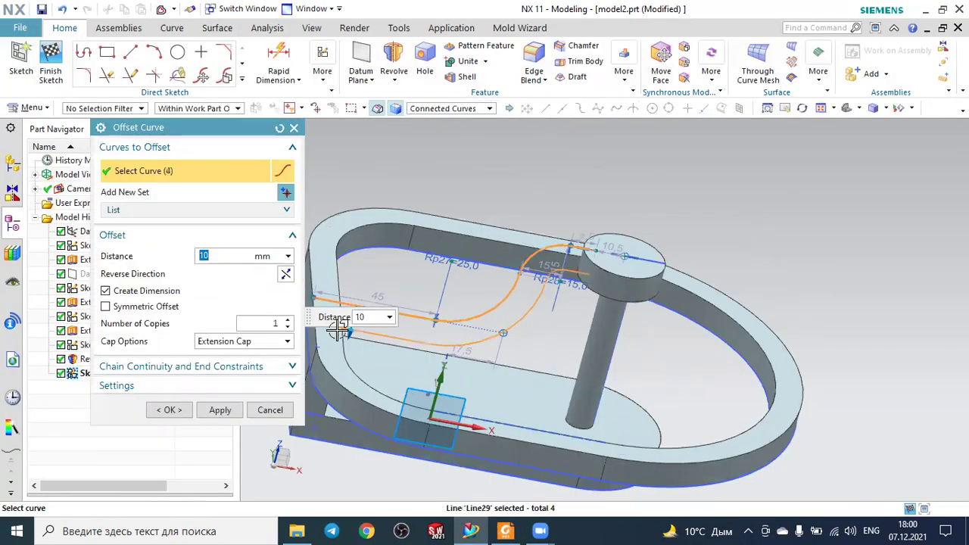
click(169, 409)
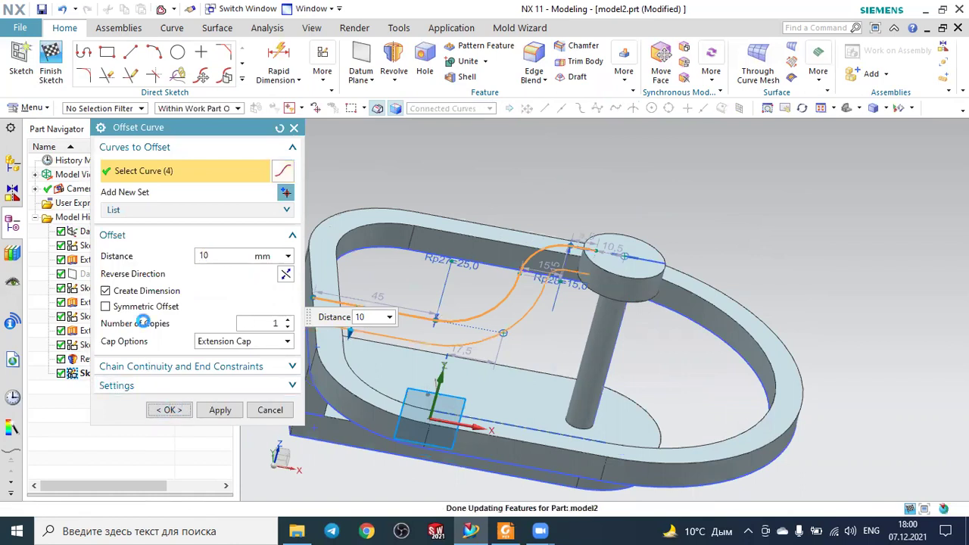
Step: Reopen the rib sketch and draw a line closing the band's cap end
double_click(159, 373)
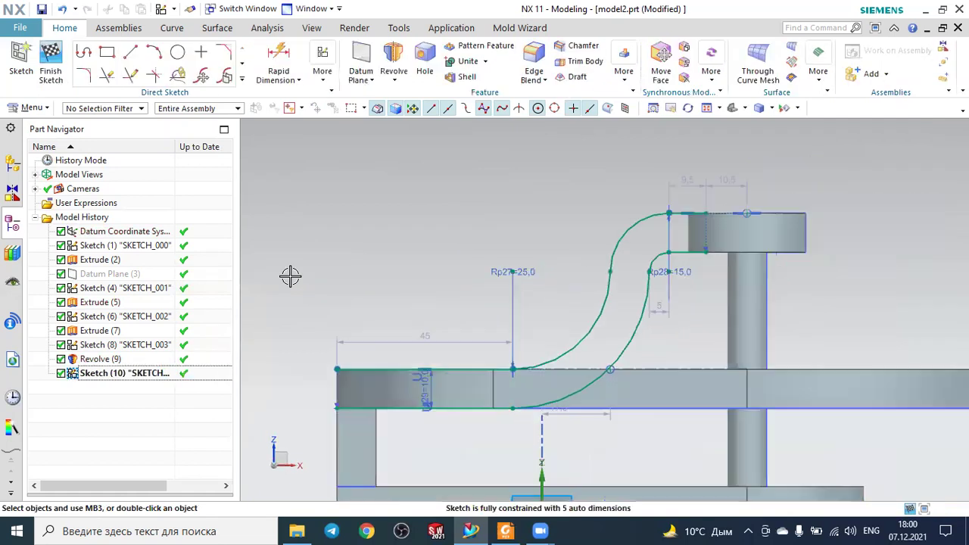
middle_drag(482, 223, 471, 242)
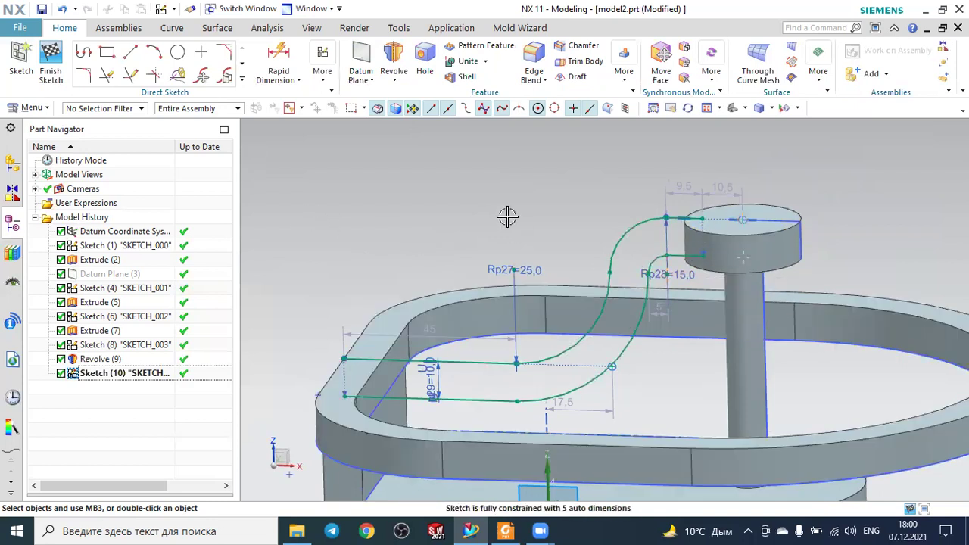
click(132, 59)
scroll(712, 218, up, 2)
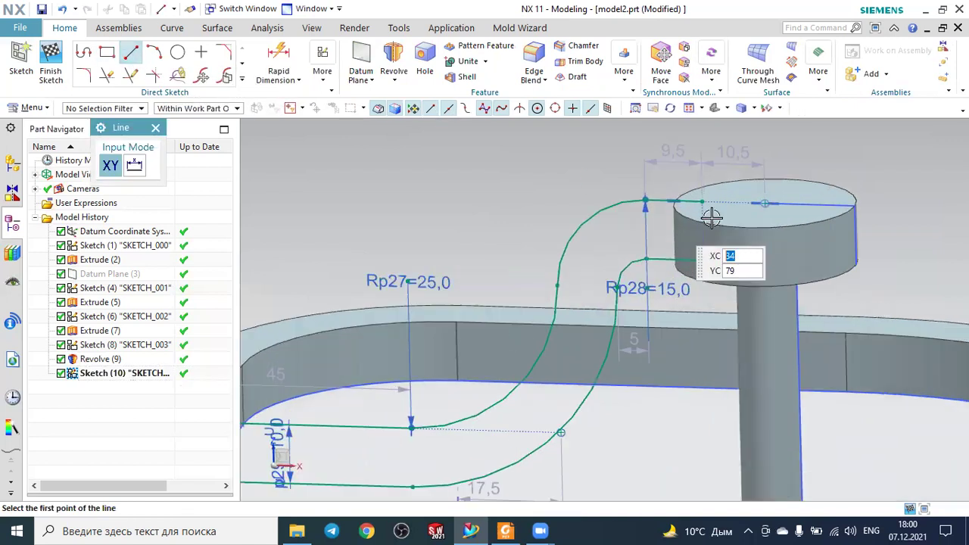
click(698, 222)
click(701, 258)
scroll(799, 265, down, 1)
scroll(485, 371, up, 2)
scroll(497, 333, up, 1)
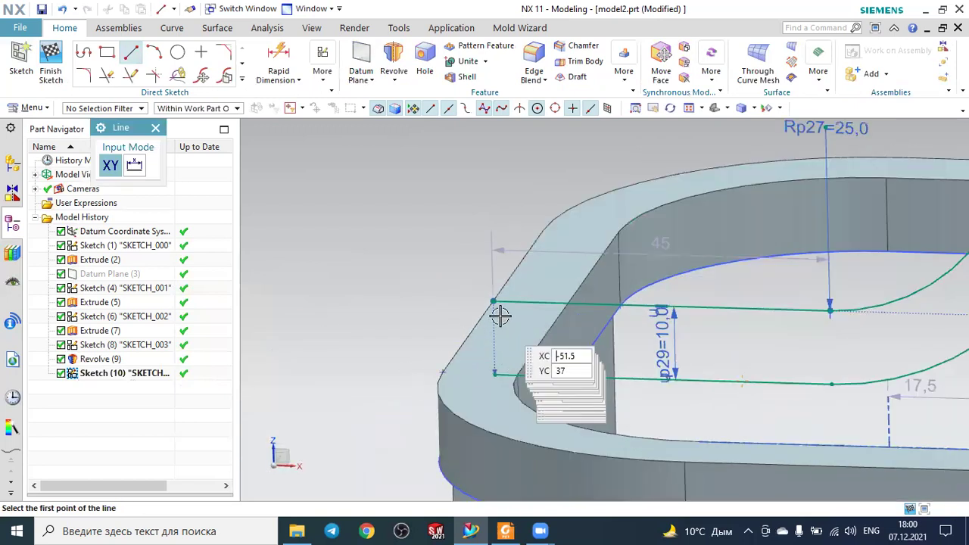
Step: Close the band's frame end with a line and finish the sketch
click(494, 302)
click(494, 373)
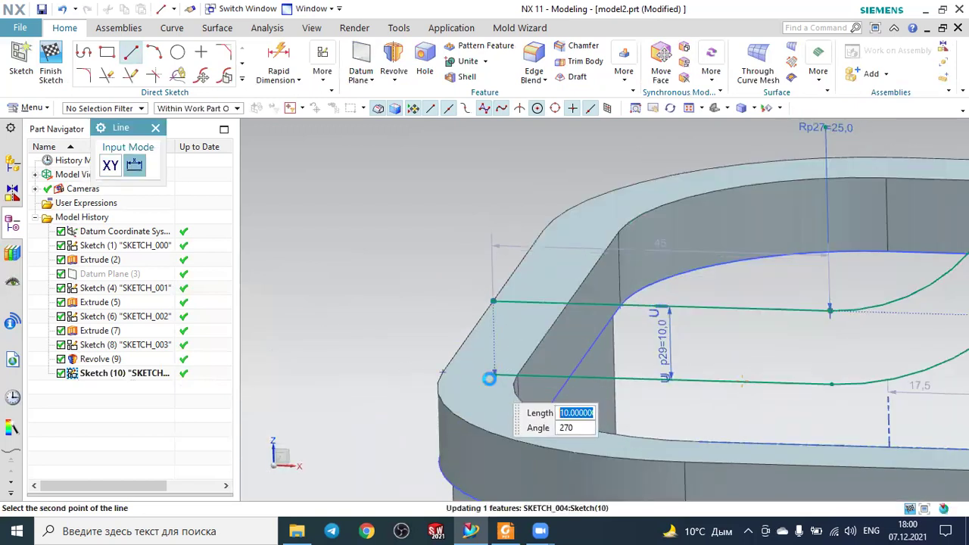
key(Escape)
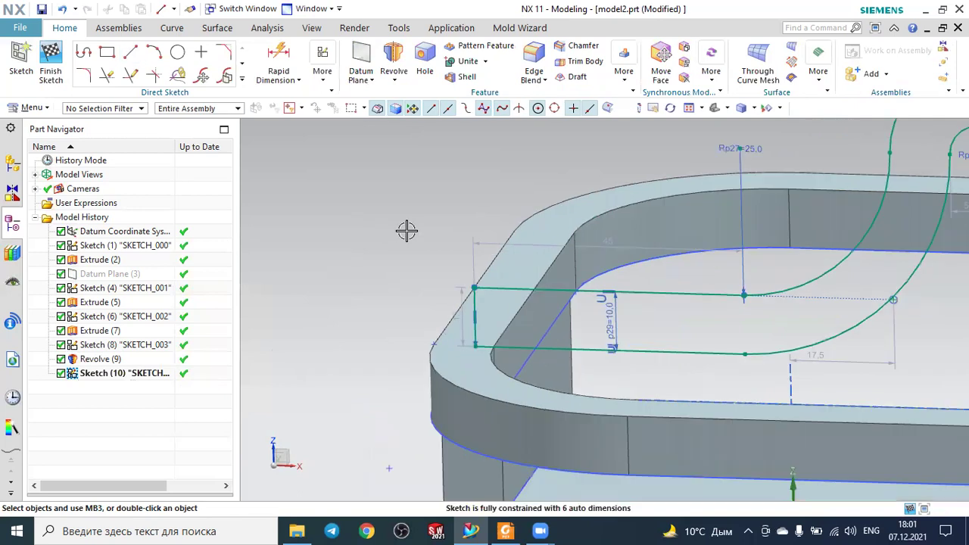
scroll(383, 219, down, 3)
key(ctrl+q)
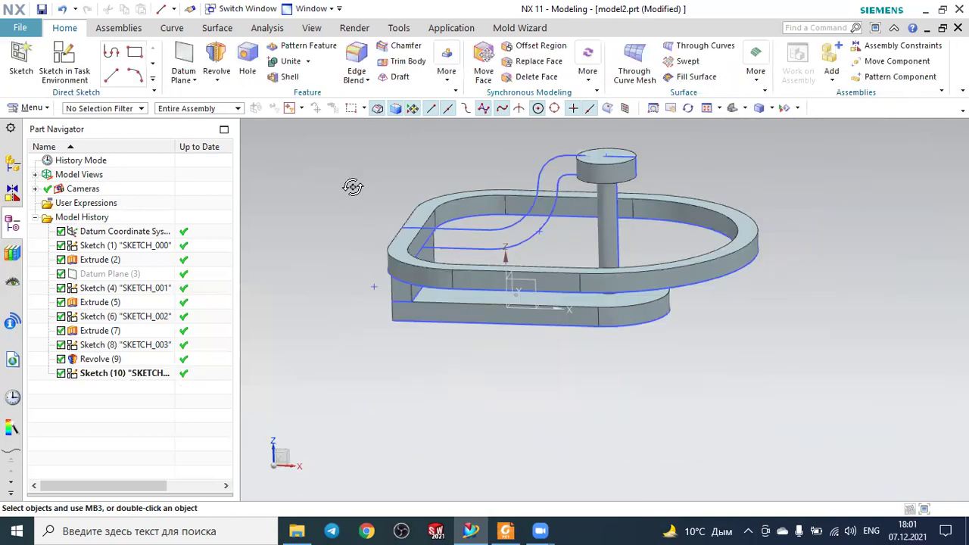
Step: Start an Extrude and select Sketch (10)'s closed rib profile
middle_drag(352, 189, 372, 199)
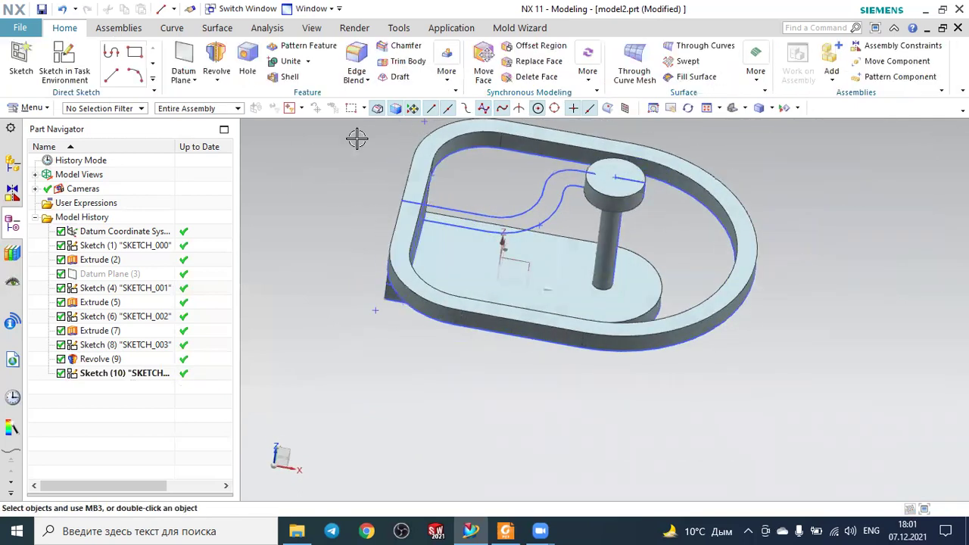
click(217, 80)
click(227, 98)
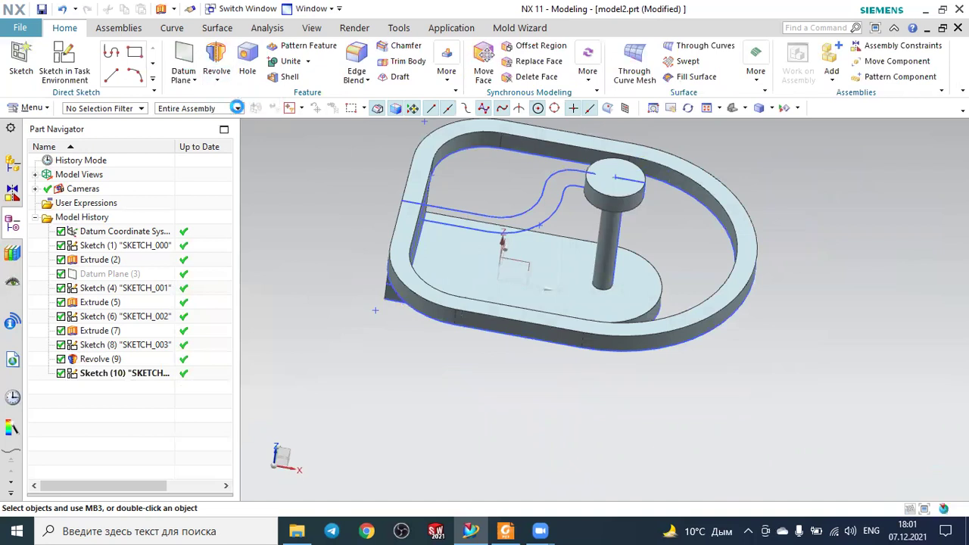
scroll(531, 226, up, 3)
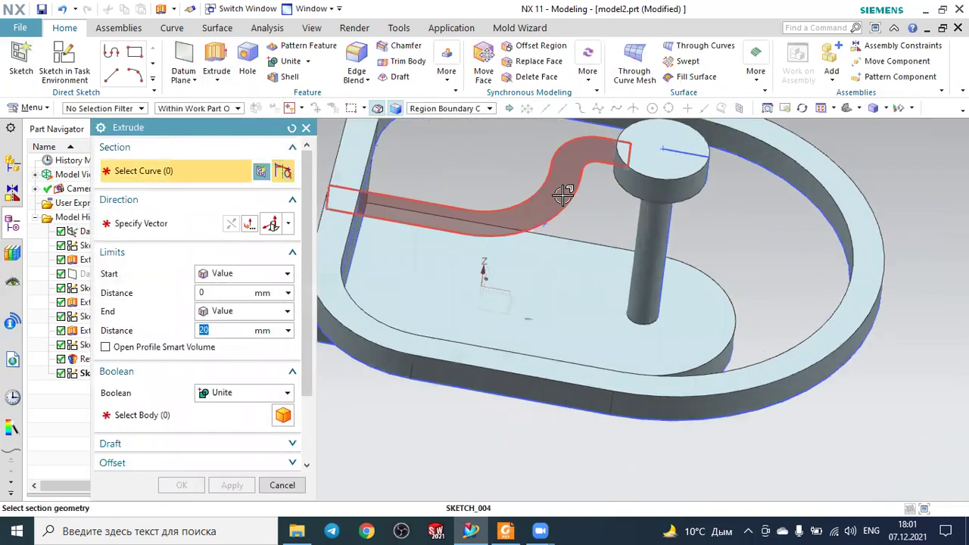
click(561, 196)
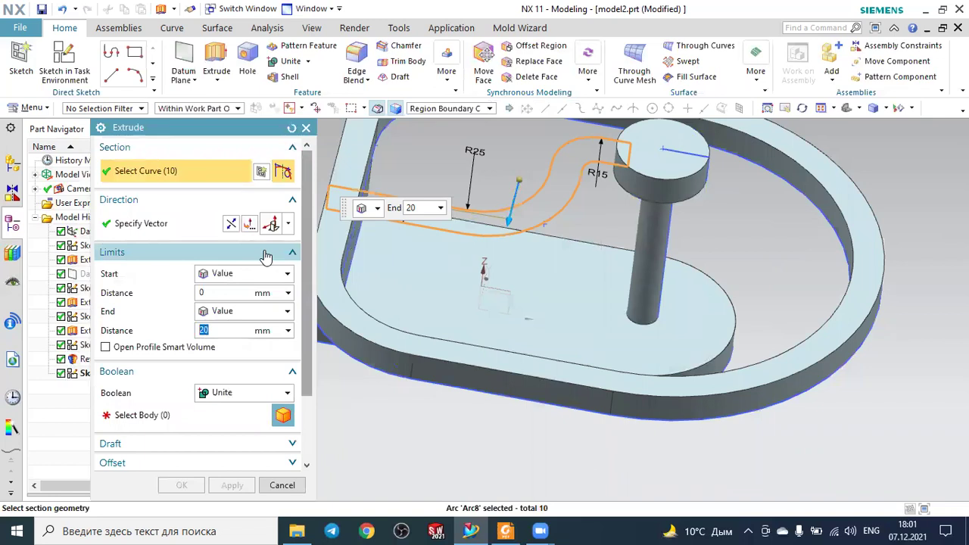
scroll(424, 240, down, 1)
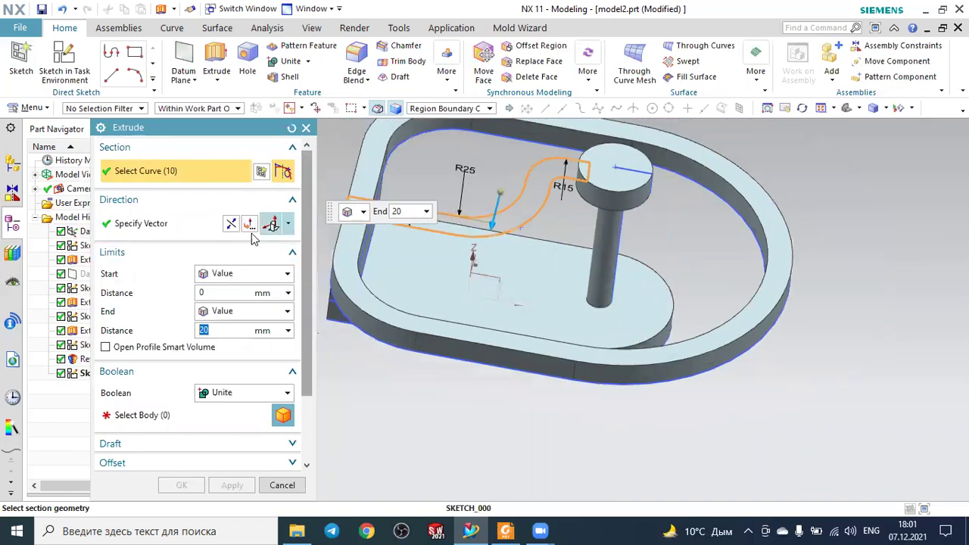
Step: Extrude the rib symmetrically 5 mm, united with the frame body
click(231, 276)
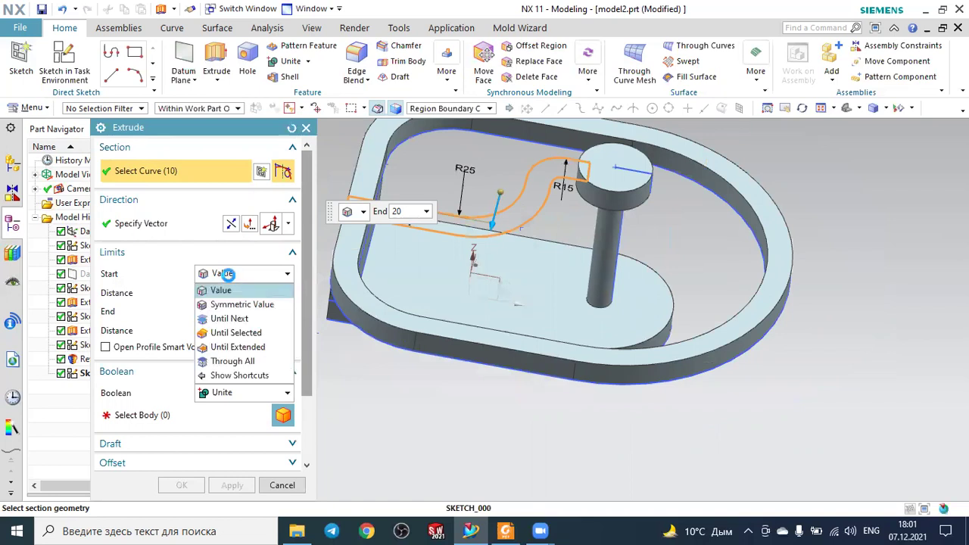
click(231, 305)
text(5)
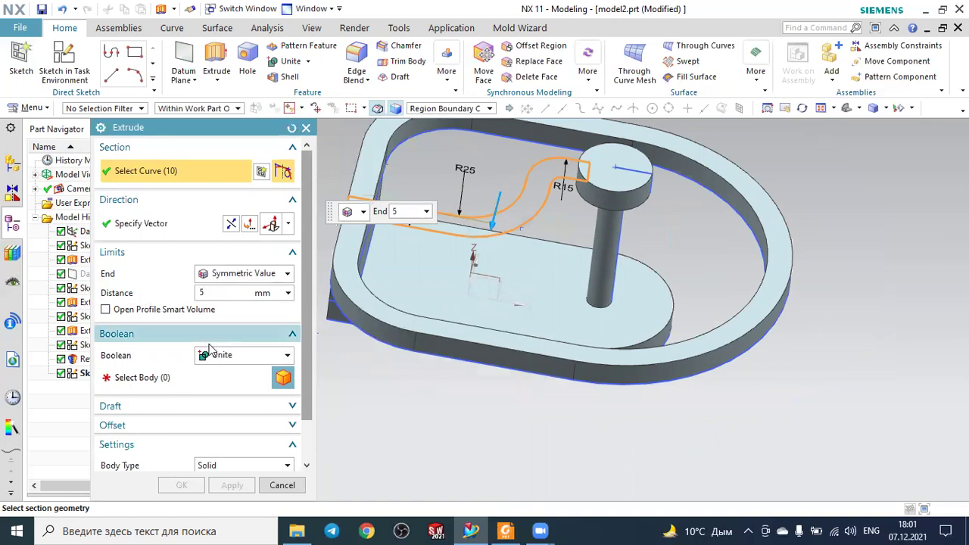
click(187, 378)
click(358, 234)
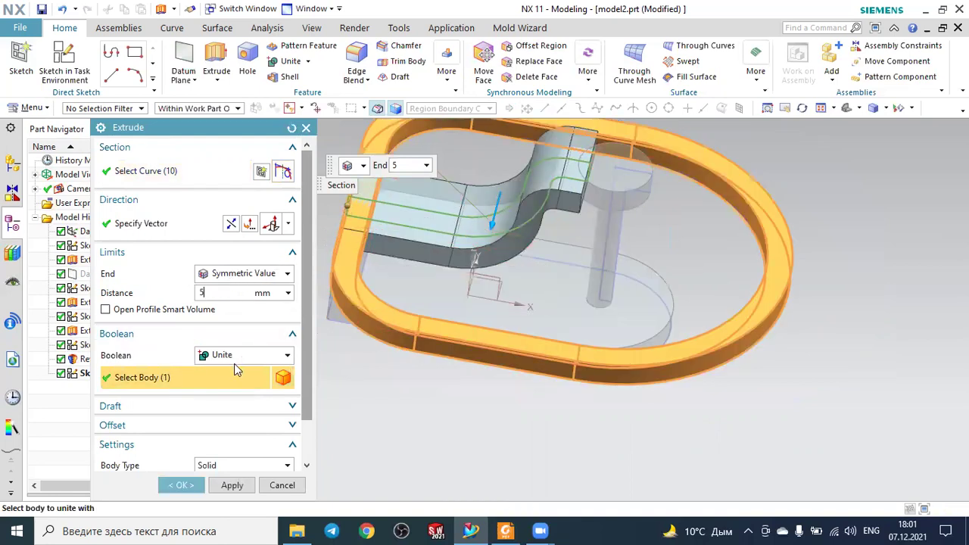
click(195, 486)
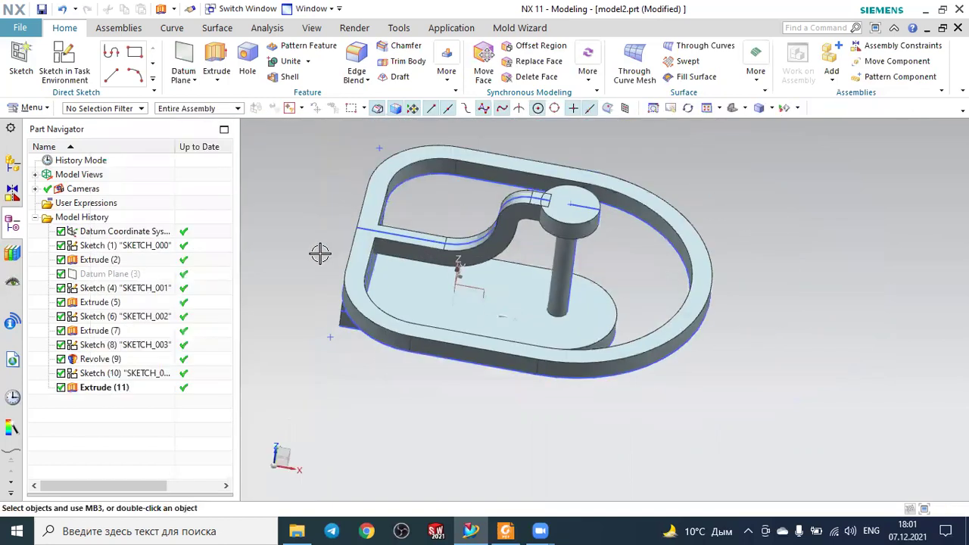
Step: Inspect the new rib, then reopen Extrude (11) to review its settings
middle_drag(320, 253, 619, 193)
middle_drag(728, 124, 595, 156)
mouse_move(480, 195)
middle_down()
mouse_move(537, 184)
mouse_move(563, 217)
mouse_move(536, 208)
mouse_move(530, 175)
mouse_move(545, 189)
mouse_move(439, 272)
middle_up()
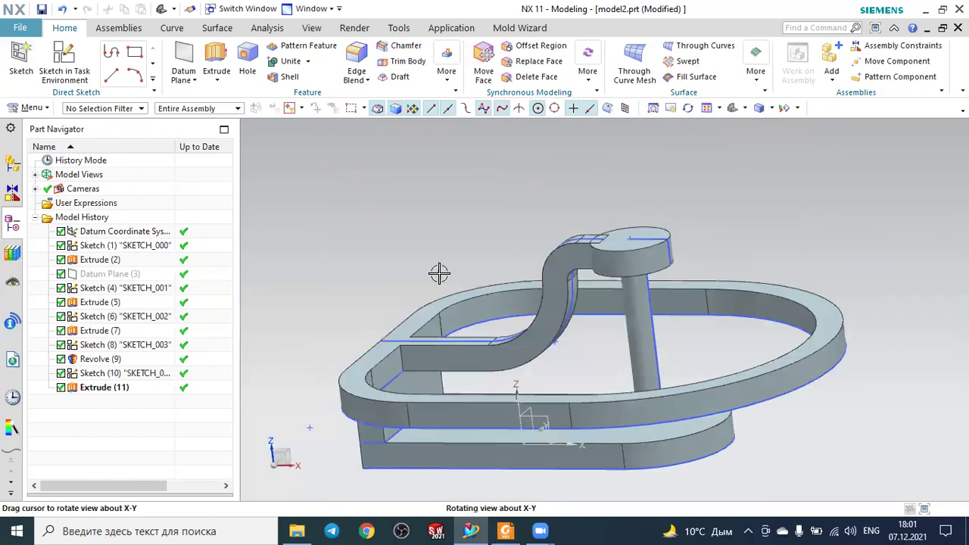
double_click(99, 387)
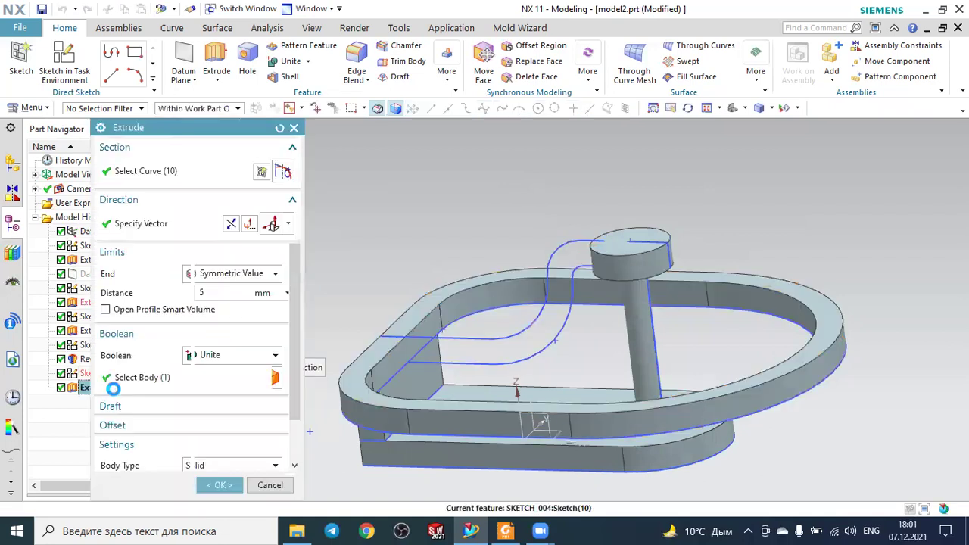
mouse_move(489, 190)
middle_down()
mouse_move(509, 205)
mouse_move(529, 201)
middle_up()
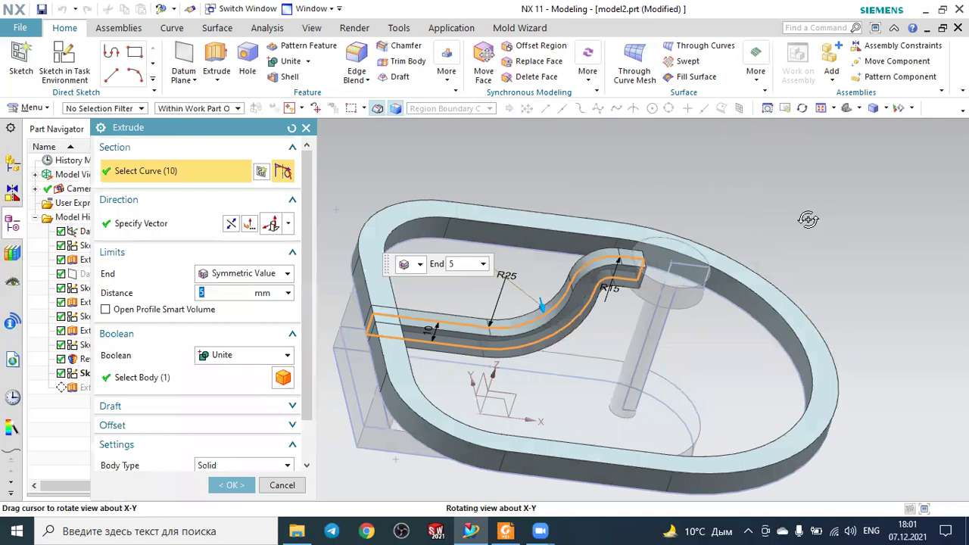
key(Home)
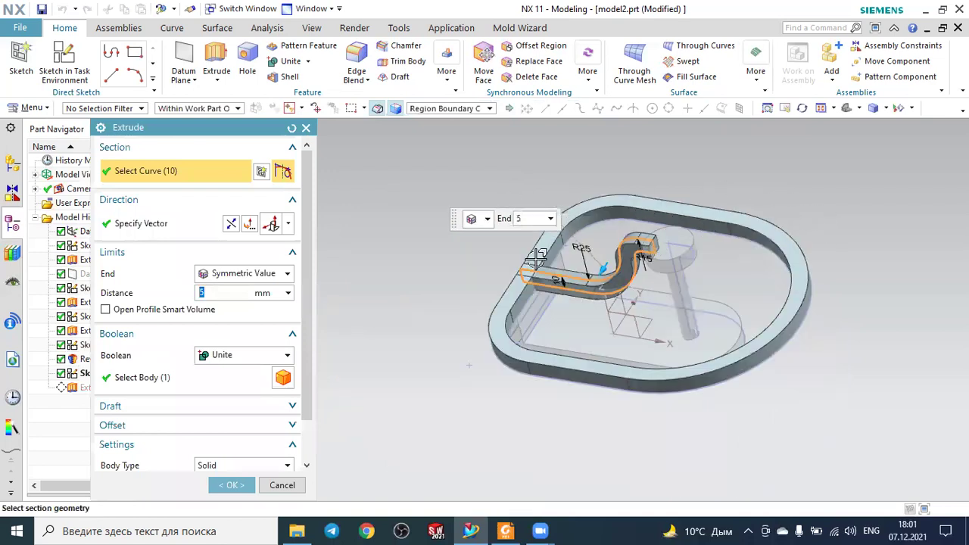
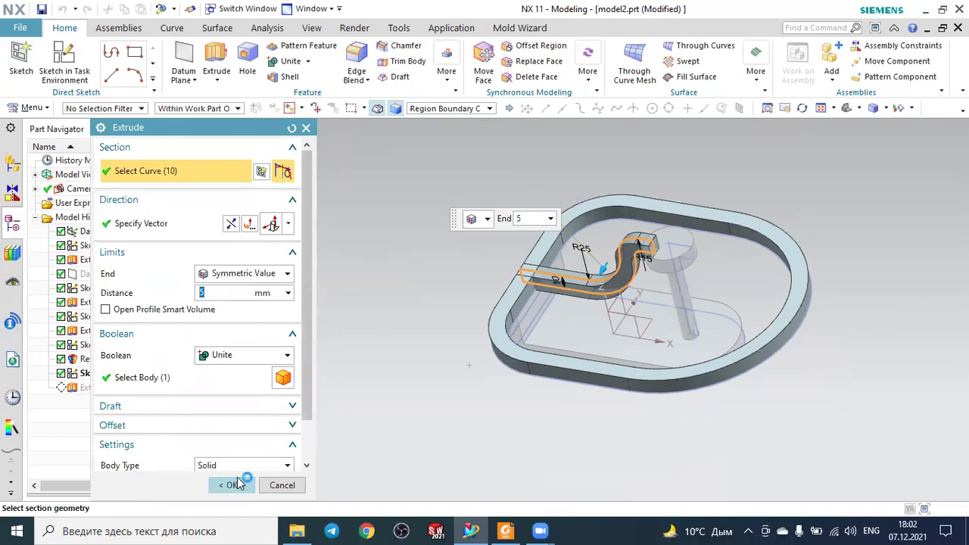
Step: Create Extrude (11), the rib extruded symmetrically 5 mm and united with the frame
click(236, 485)
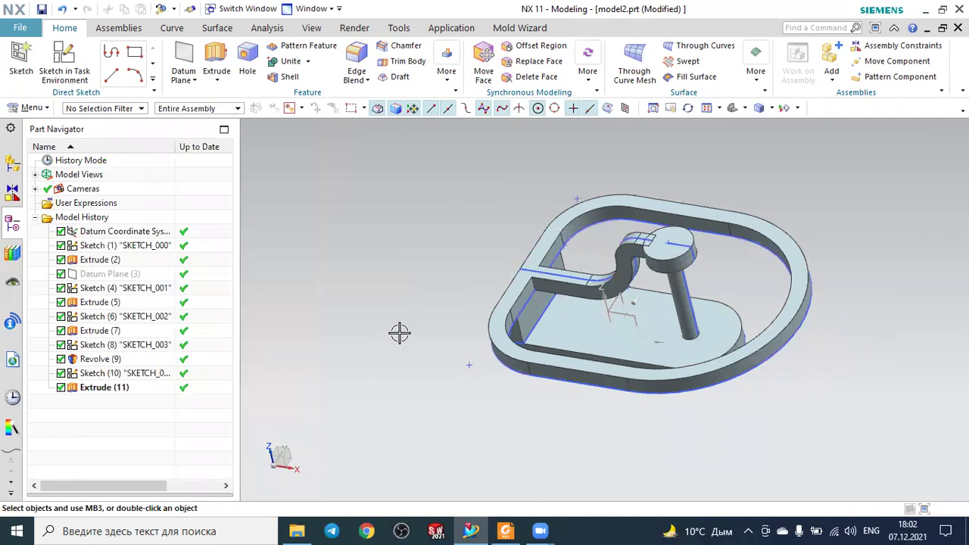
Step: Pattern Extrude (11) circularly about the Z axis, centred on the post's arc centre
click(305, 47)
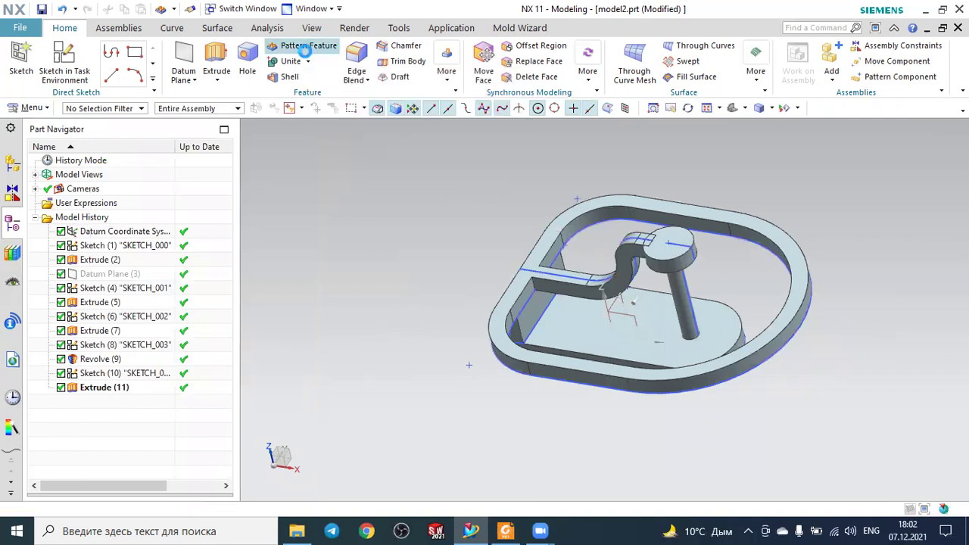
scroll(625, 262, up, 3)
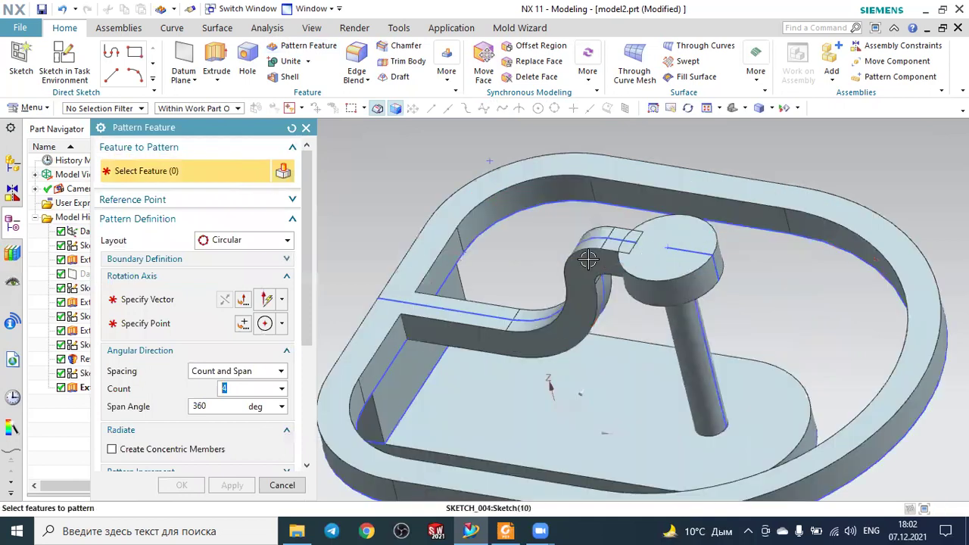
click(598, 250)
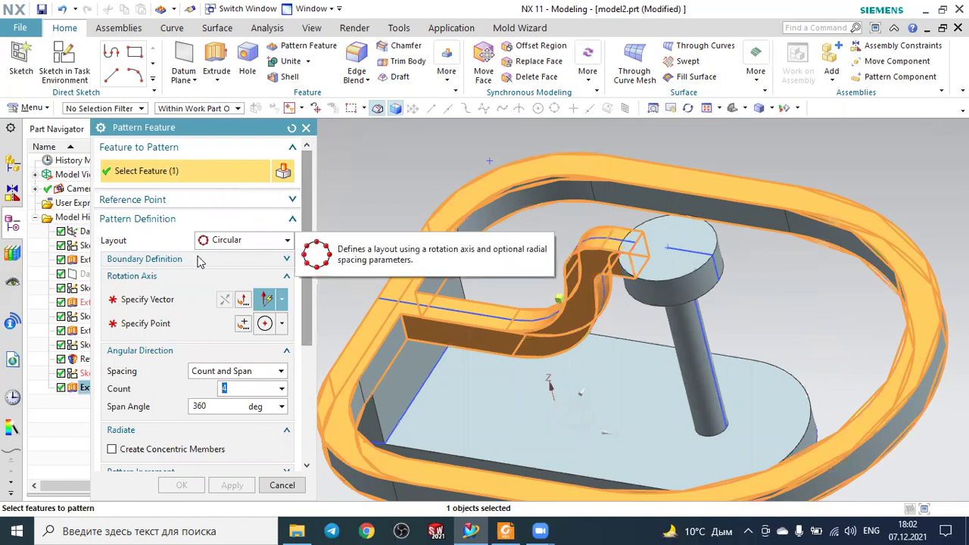
click(155, 299)
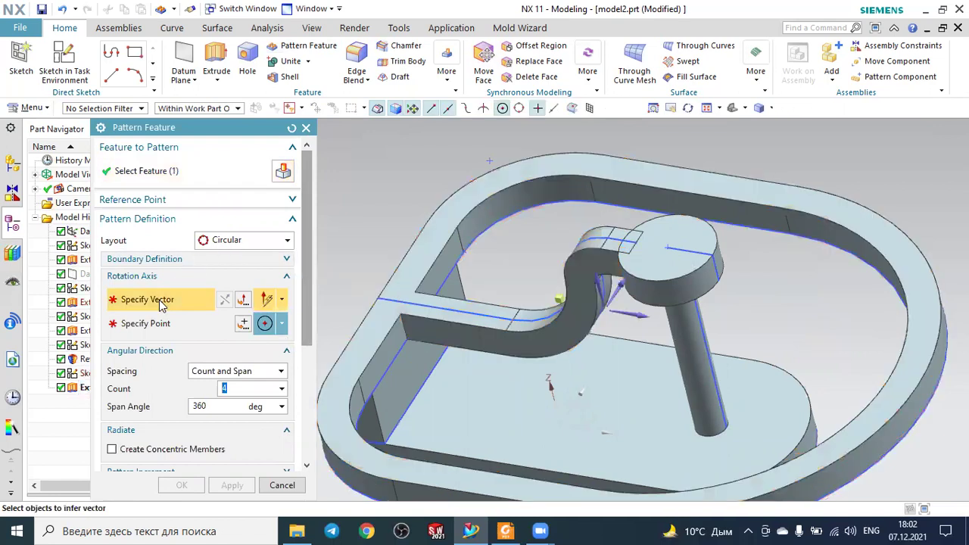
click(596, 289)
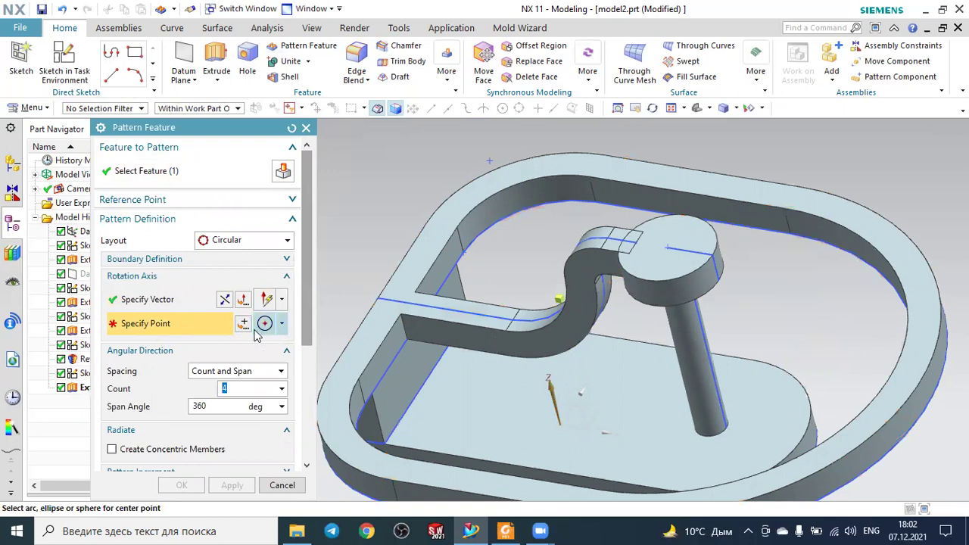
key(Escape)
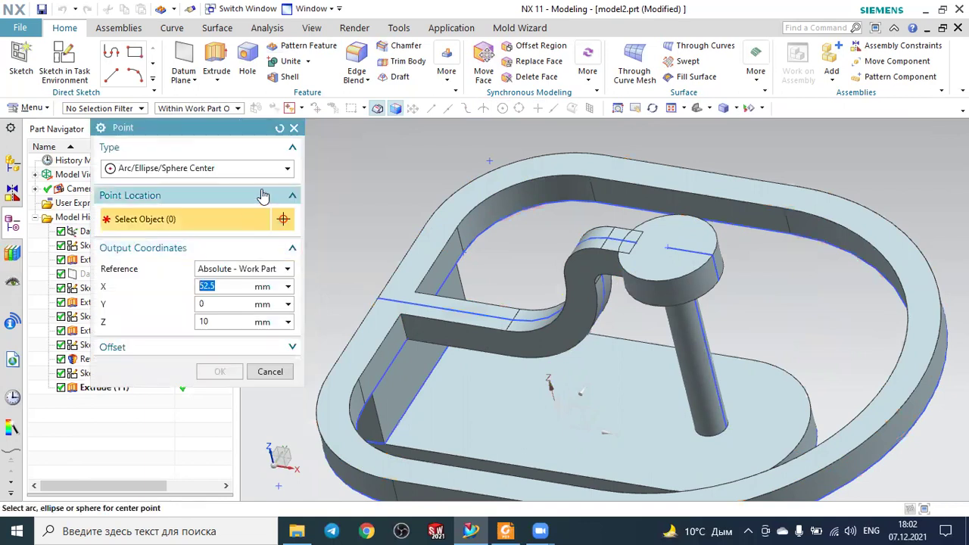
click(210, 169)
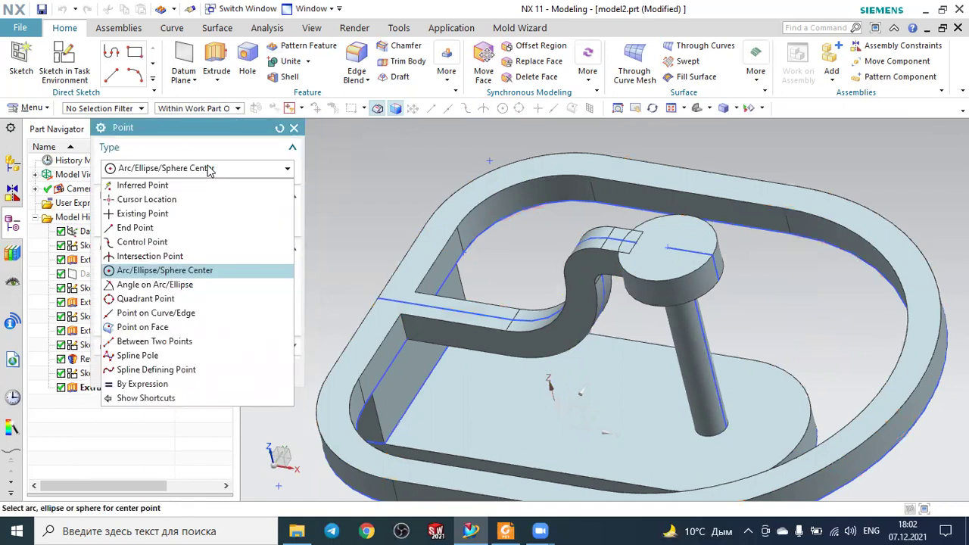
click(133, 274)
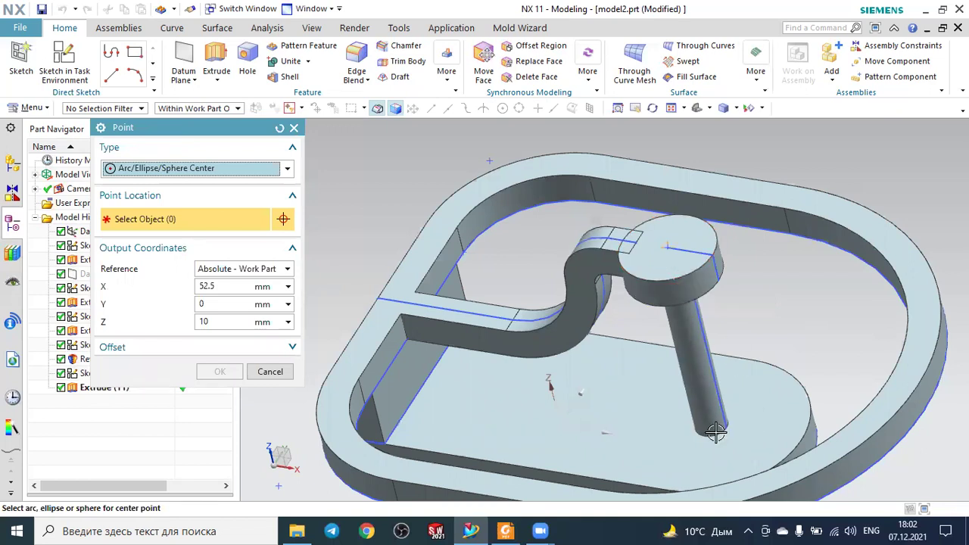
click(684, 260)
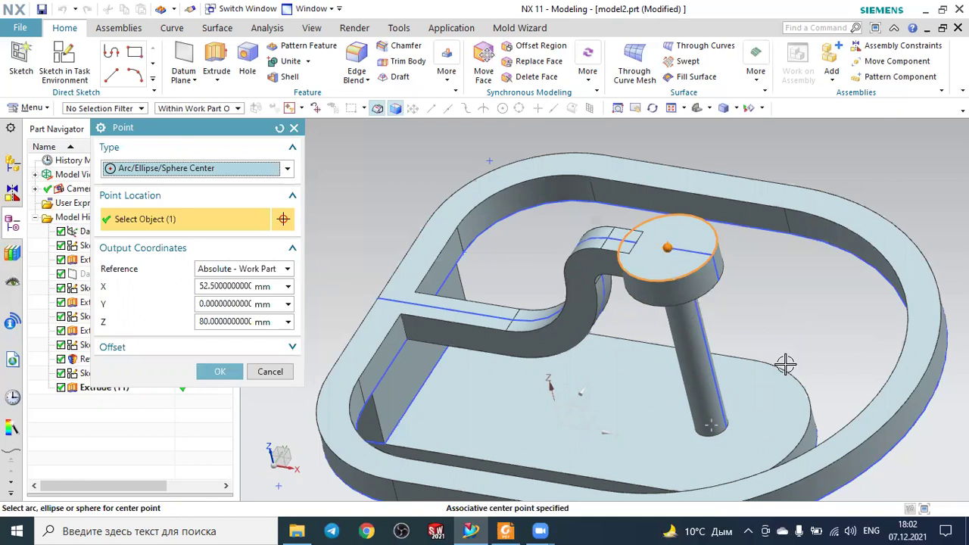
click(220, 371)
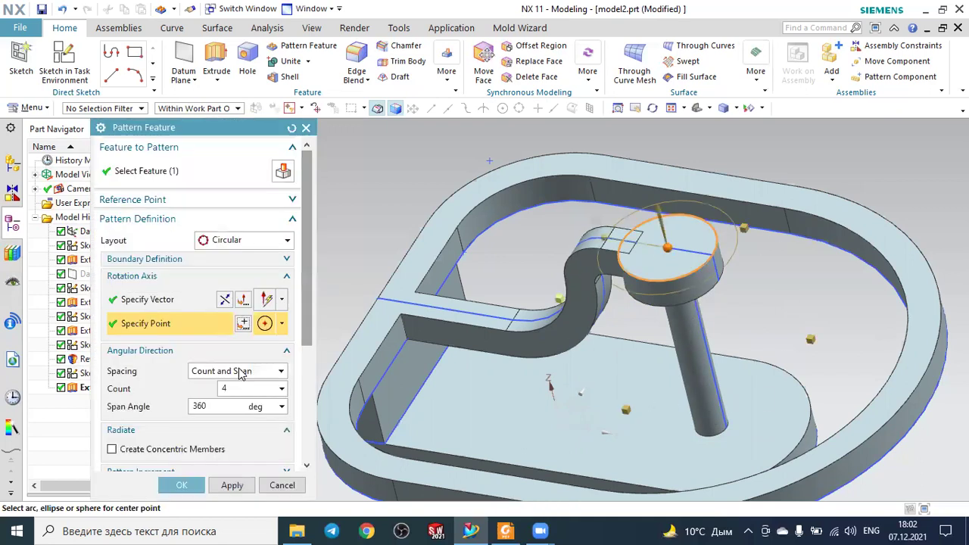
Step: Set the circular pattern to Count 4 over a 360° span and confirm it
click(214, 372)
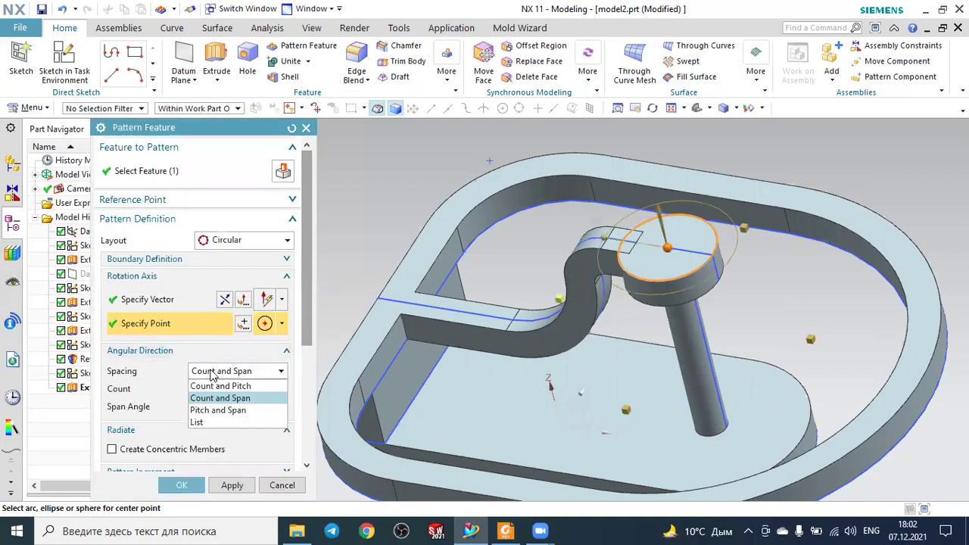
click(217, 399)
drag(228, 390, 208, 392)
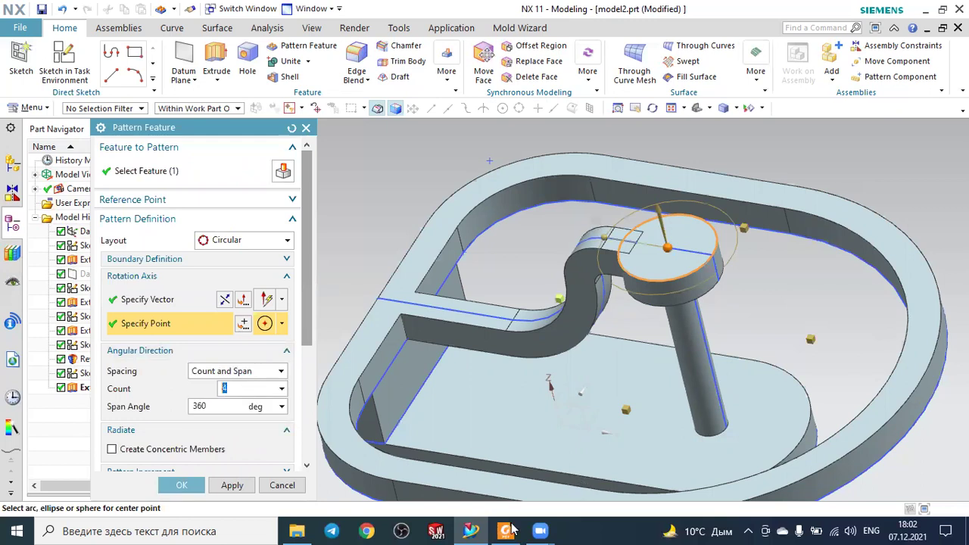
key(alt+Tab)
scroll(466, 423, up, 2)
scroll(467, 423, up, 3)
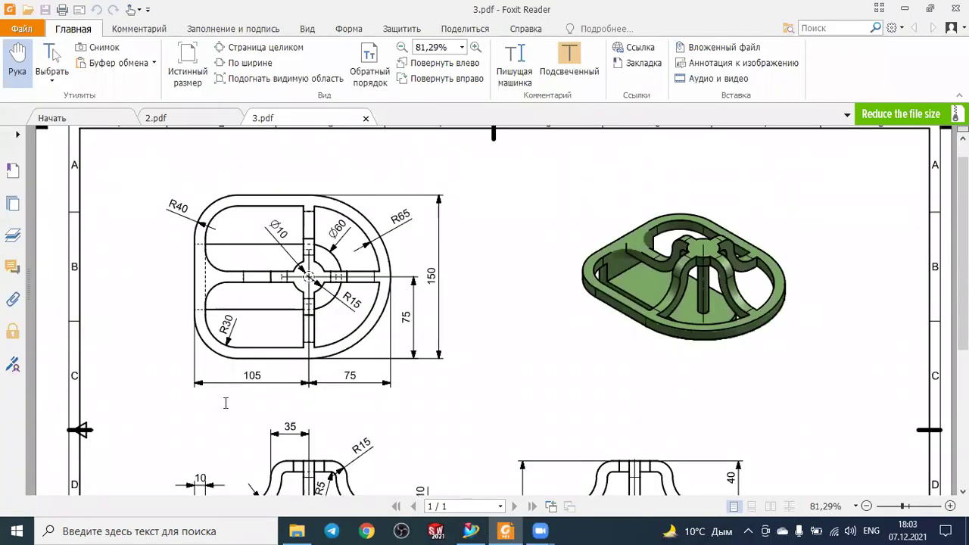
key(alt+Tab)
click(189, 491)
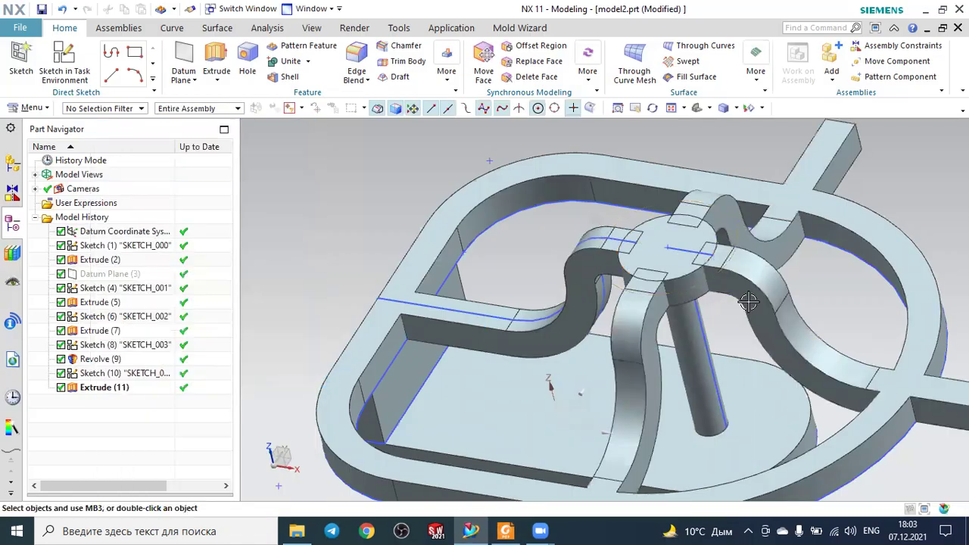
key(ctrl+f)
middle_drag(750, 174, 270, 196)
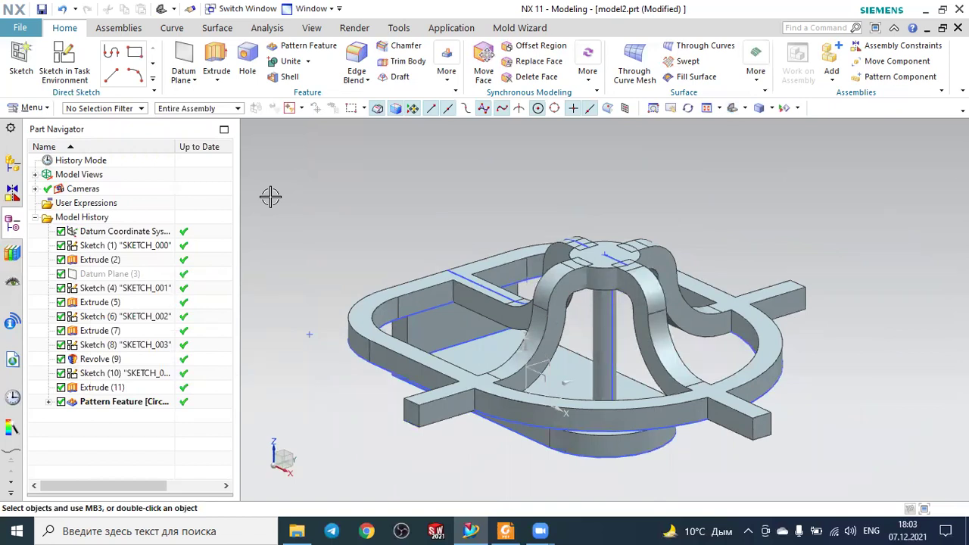
double_click(125, 401)
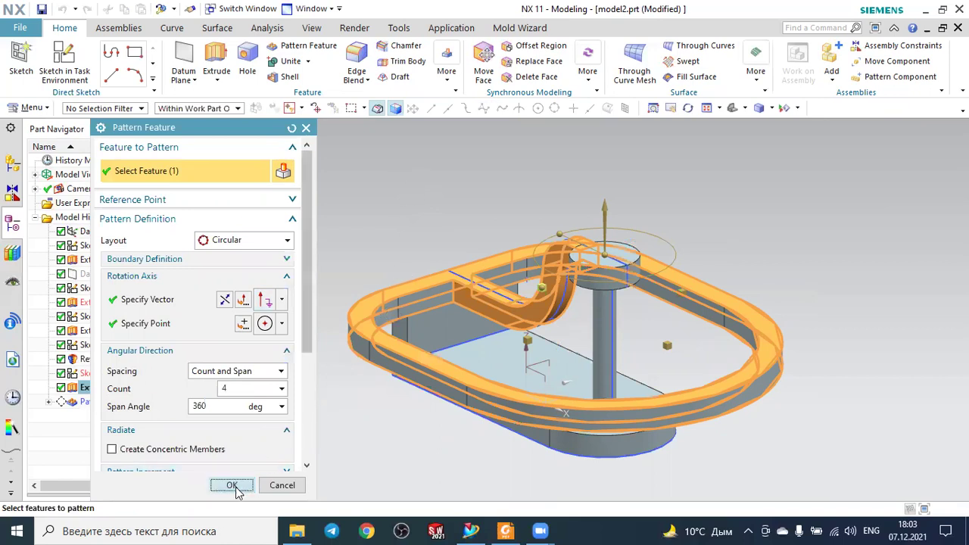
click(233, 485)
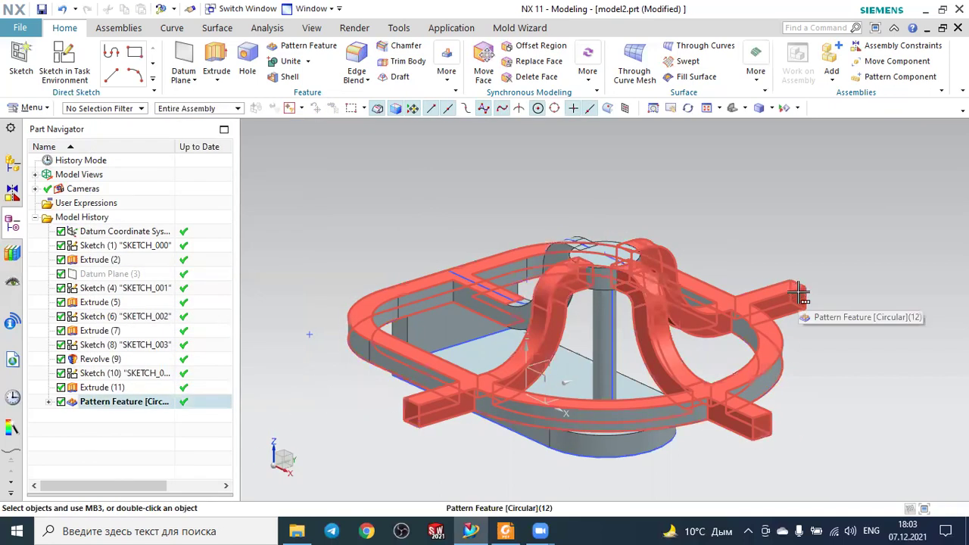
mouse_move(326, 212)
middle_down()
mouse_move(328, 225)
mouse_move(313, 225)
mouse_move(335, 224)
middle_up()
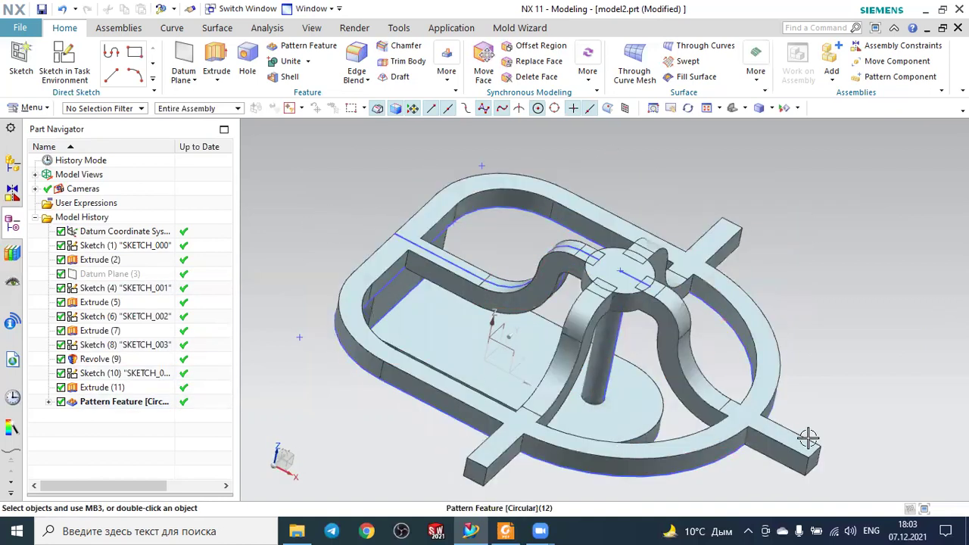
scroll(512, 385, down, 2)
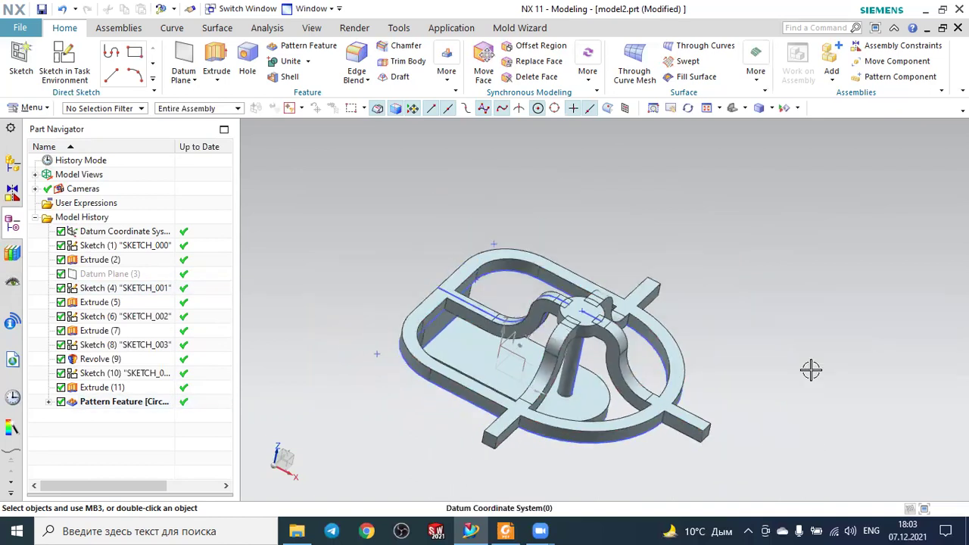
mouse_move(822, 342)
middle_down()
mouse_move(845, 356)
mouse_move(832, 369)
middle_up()
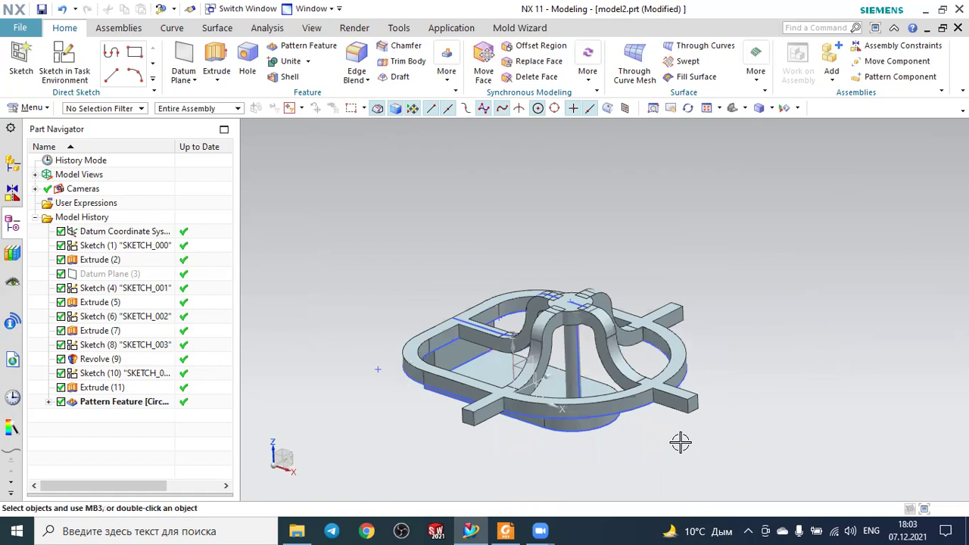
scroll(608, 452, up, 1)
scroll(608, 452, up, 1)
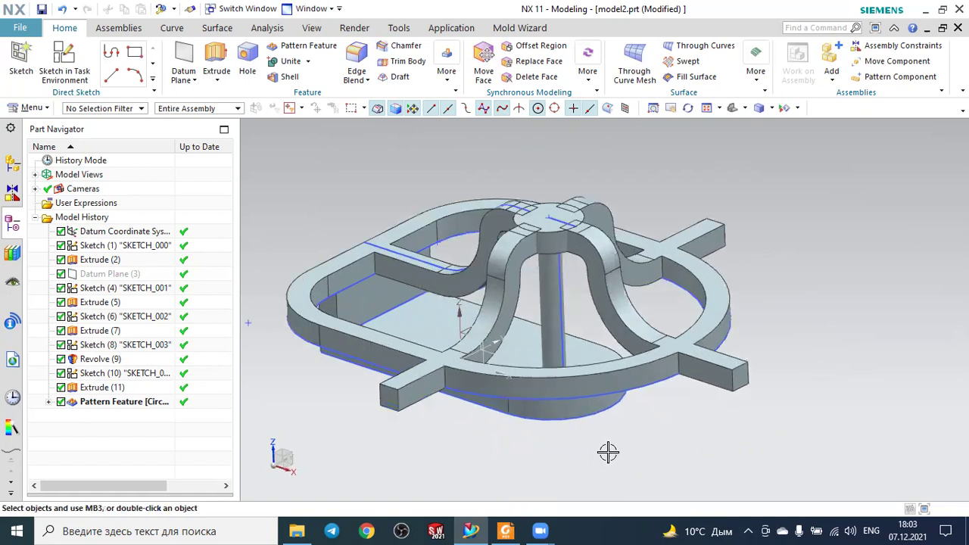
Step: Sketch on the frame's top face and project the frame's outer edge loop into it
click(21, 55)
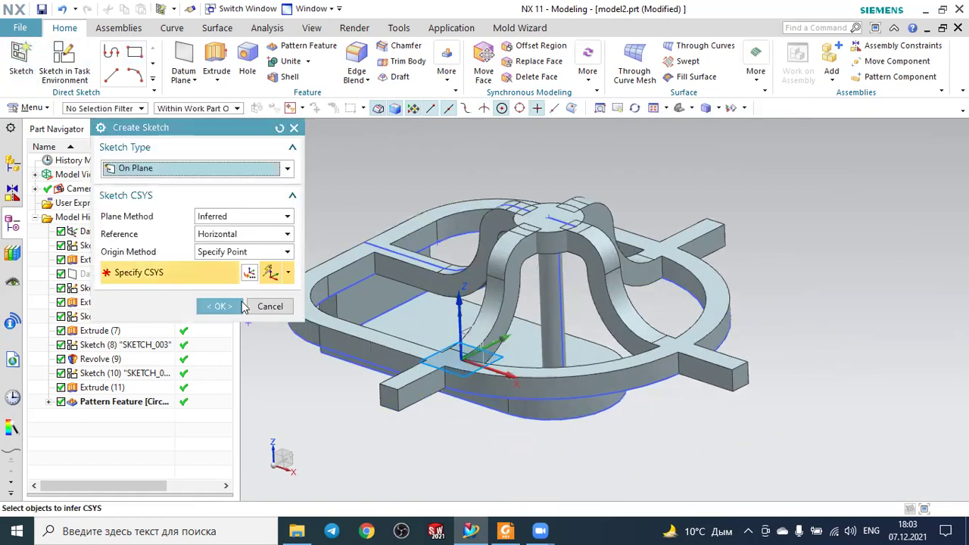
scroll(384, 335, up, 2)
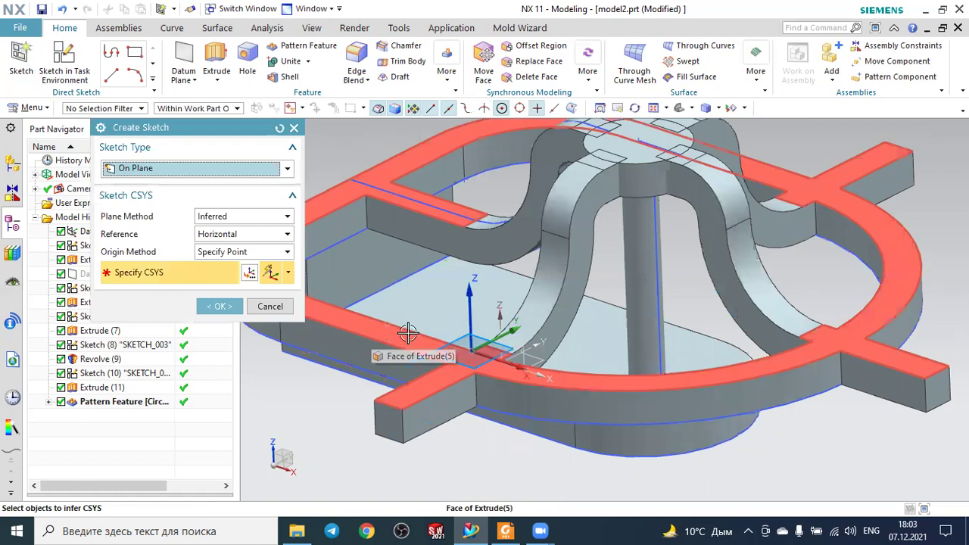
click(394, 335)
click(222, 306)
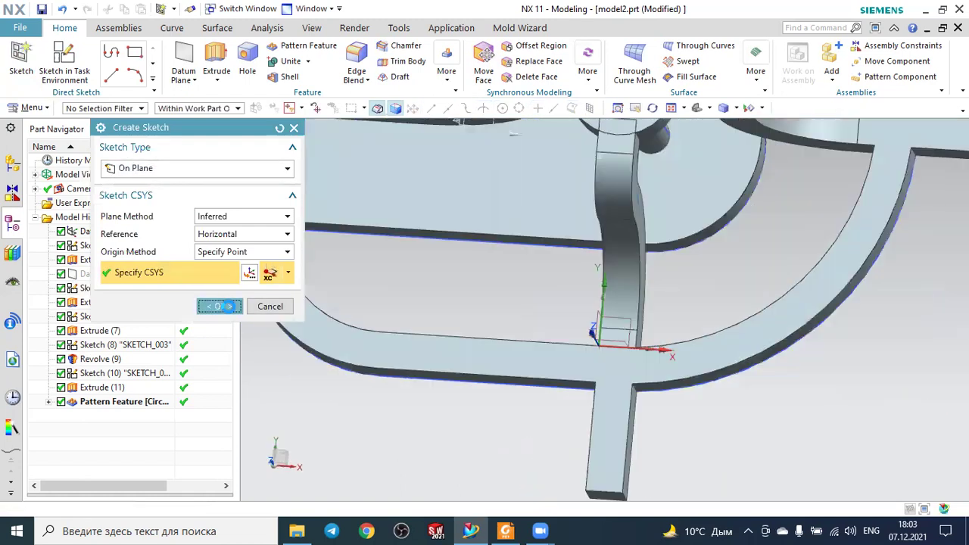
scroll(534, 194, up, 1)
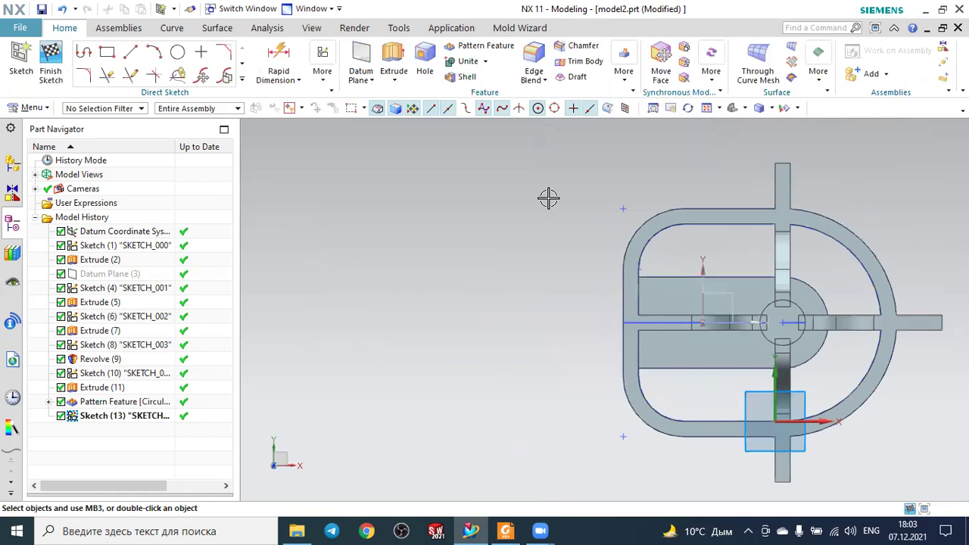
click(241, 82)
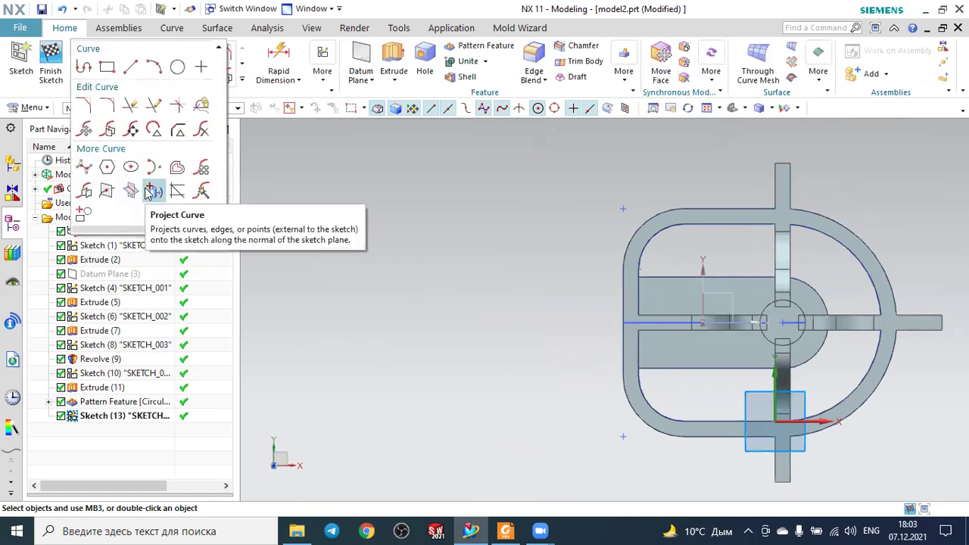
click(690, 210)
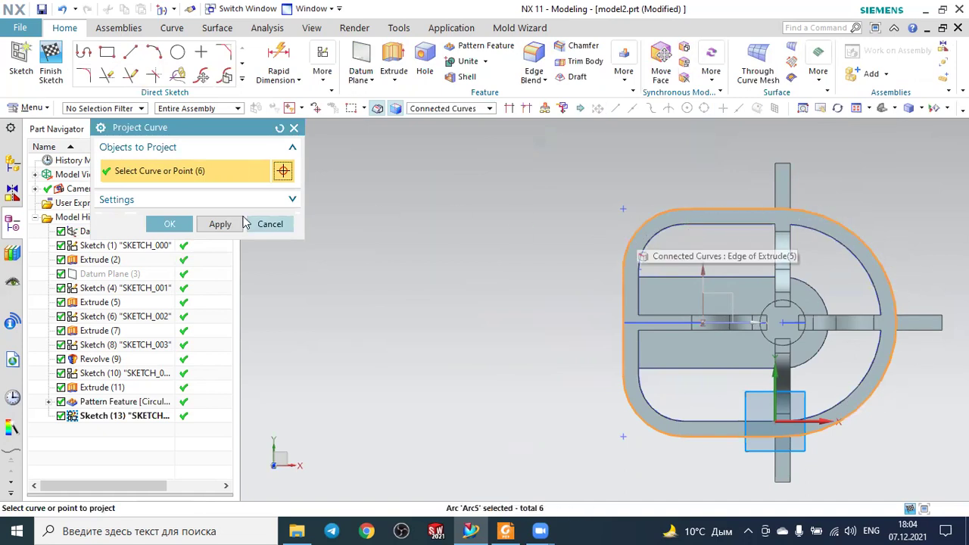
click(168, 223)
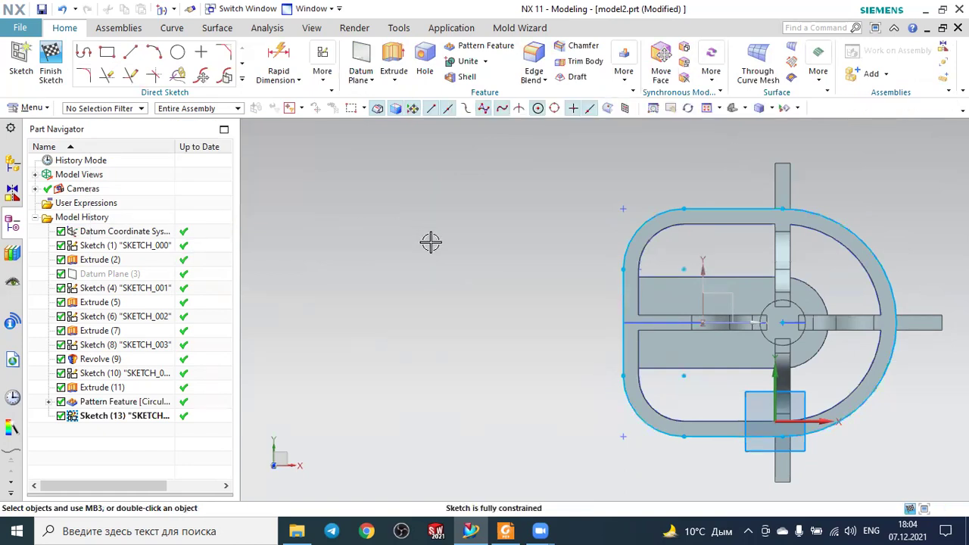
Step: Finish the sketch, then reopen Sketch (13) from the model history for editing
middle_drag(492, 281, 483, 258)
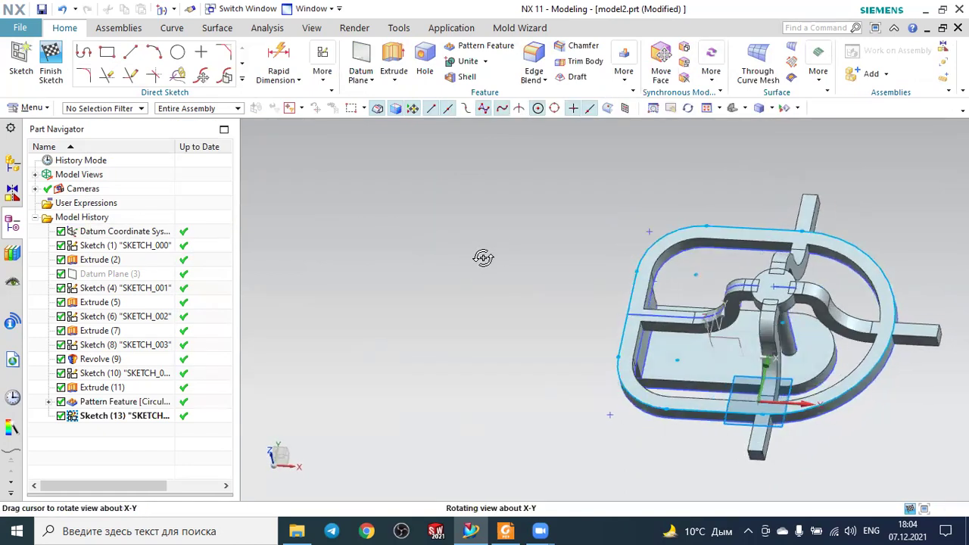
scroll(639, 269, up, 3)
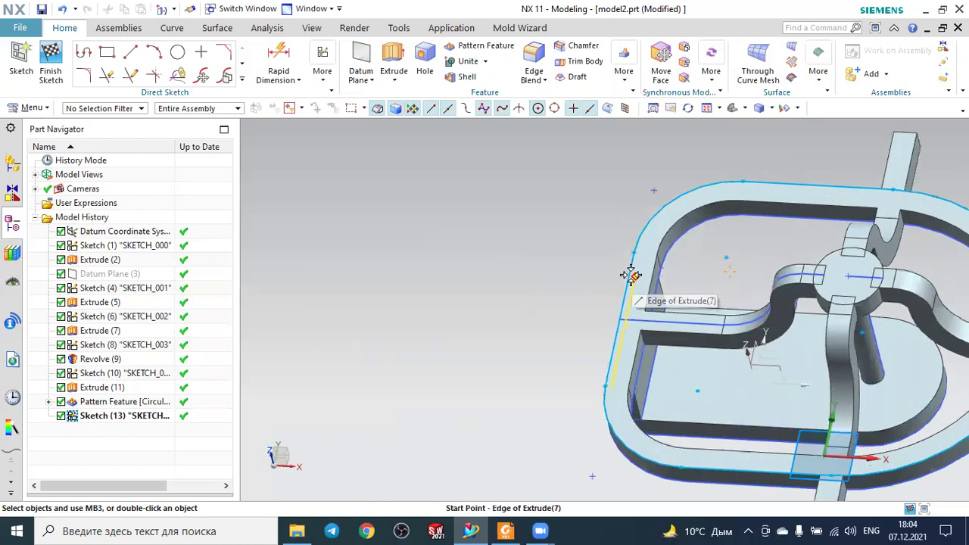
click(243, 80)
click(242, 79)
click(51, 57)
click(156, 417)
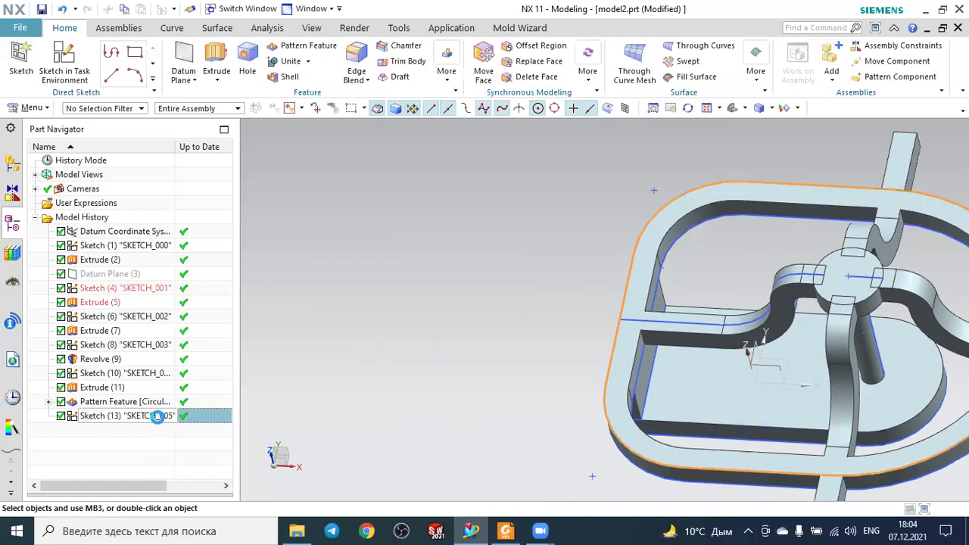
double_click(157, 416)
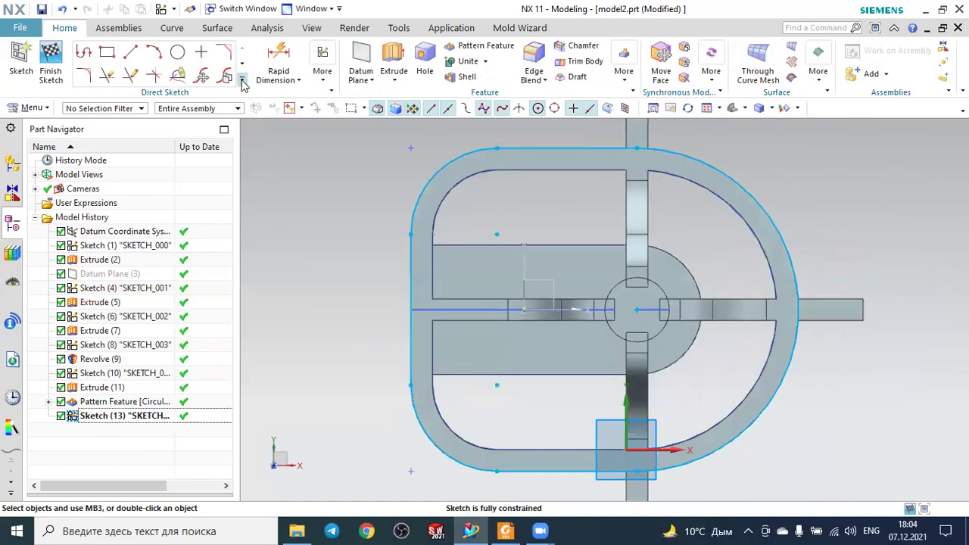
Step: Offset the projected outer loop 45 mm outward in Sketch (13)
click(242, 81)
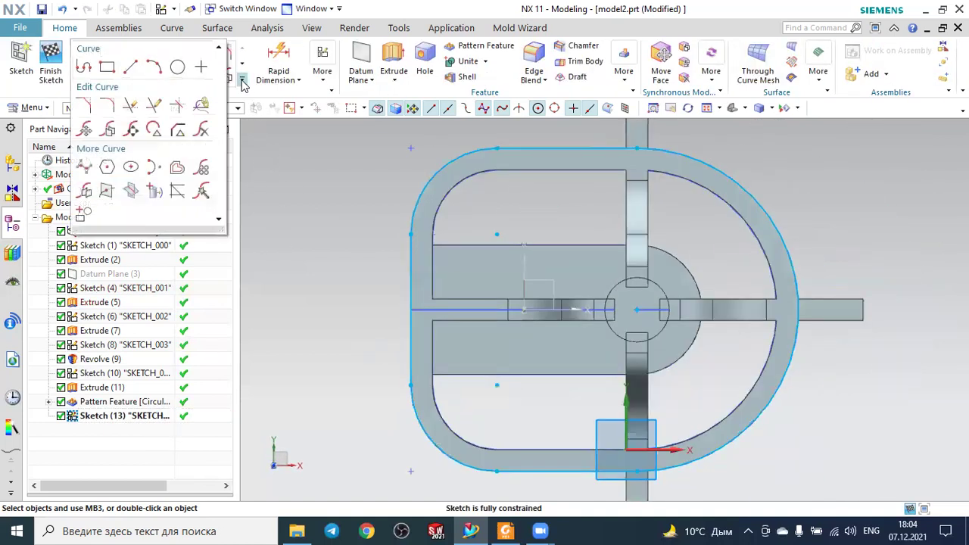
click(177, 167)
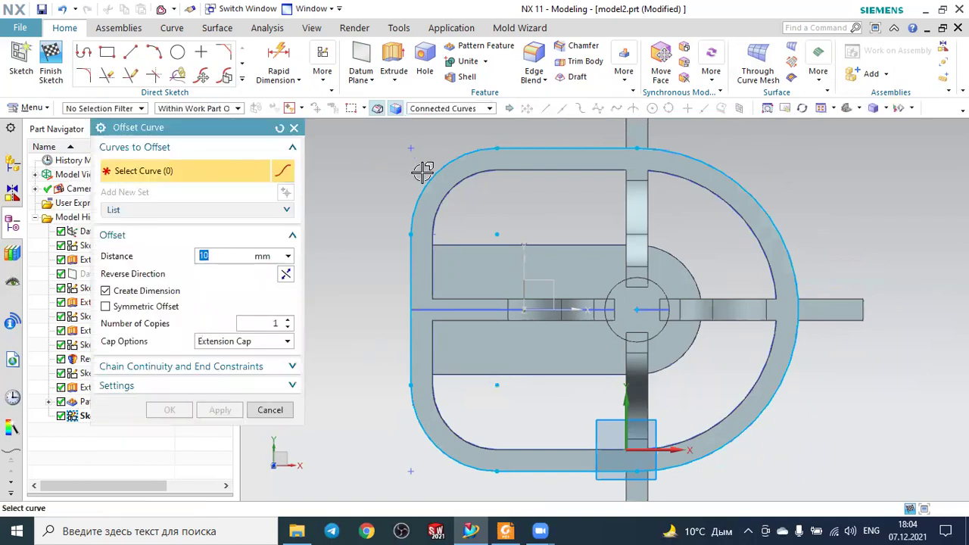
click(435, 178)
scroll(477, 203, down, 2)
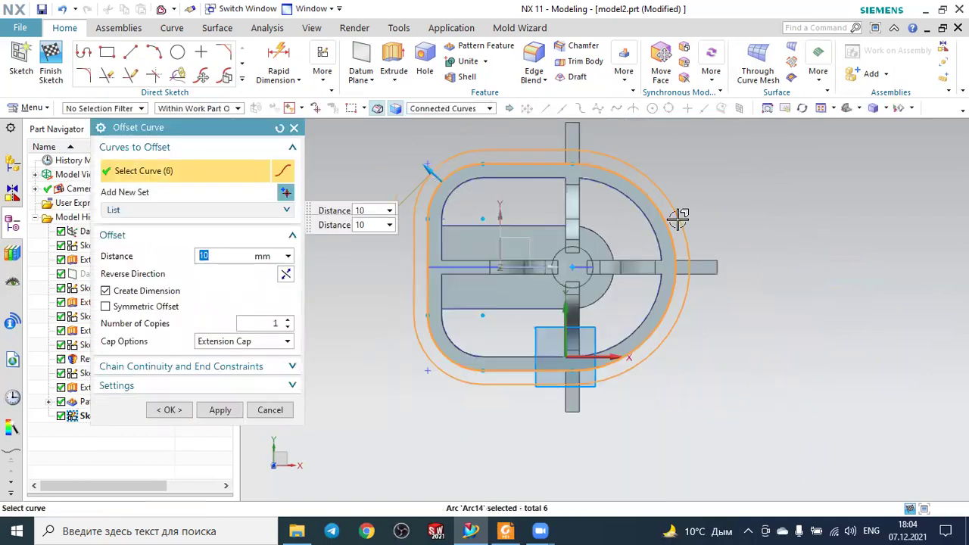
scroll(530, 168, up, 2)
mouse_move(463, 190)
mouse_down()
mouse_move(452, 158)
mouse_move(436, 157)
mouse_up()
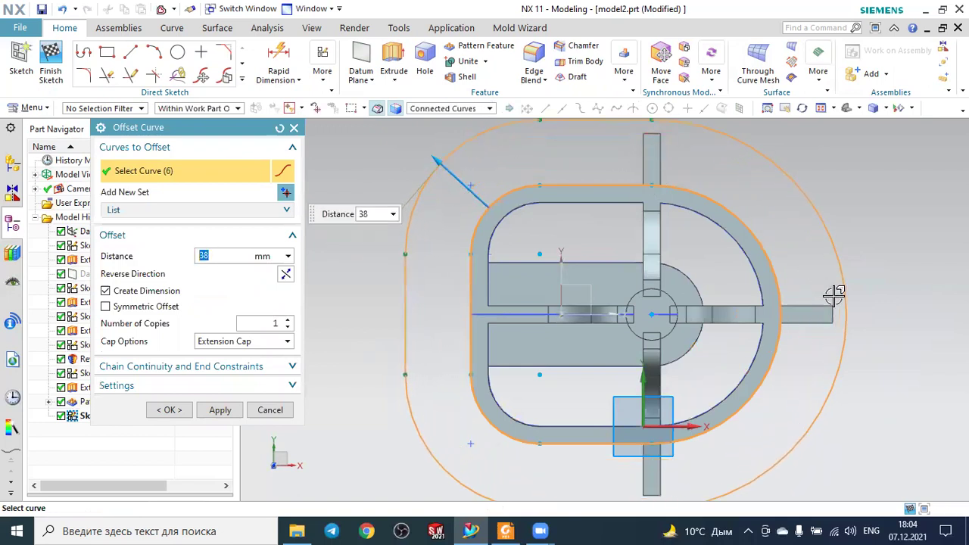
scroll(740, 322, down, 1)
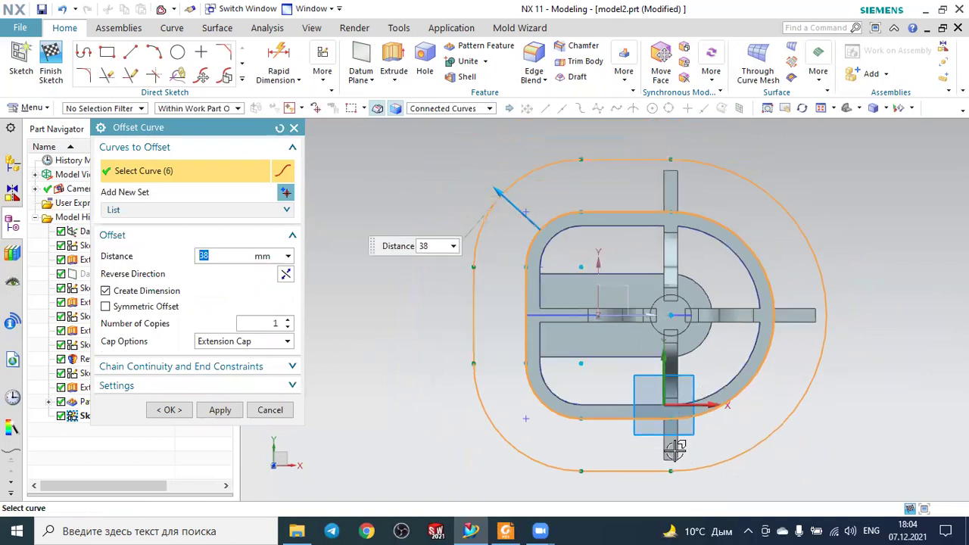
mouse_move(497, 191)
mouse_down()
mouse_move(453, 157)
mouse_move(490, 190)
mouse_move(497, 226)
mouse_move(485, 185)
mouse_up()
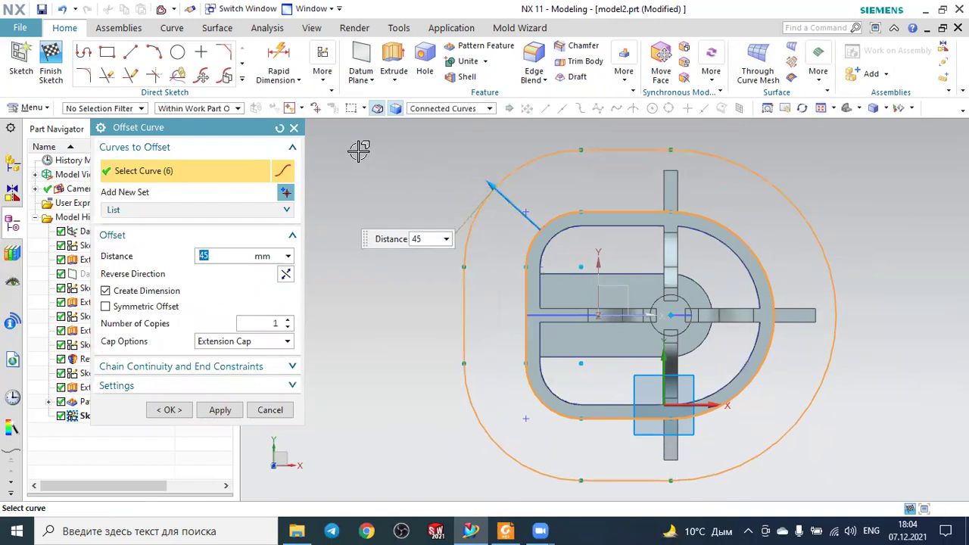
click(180, 412)
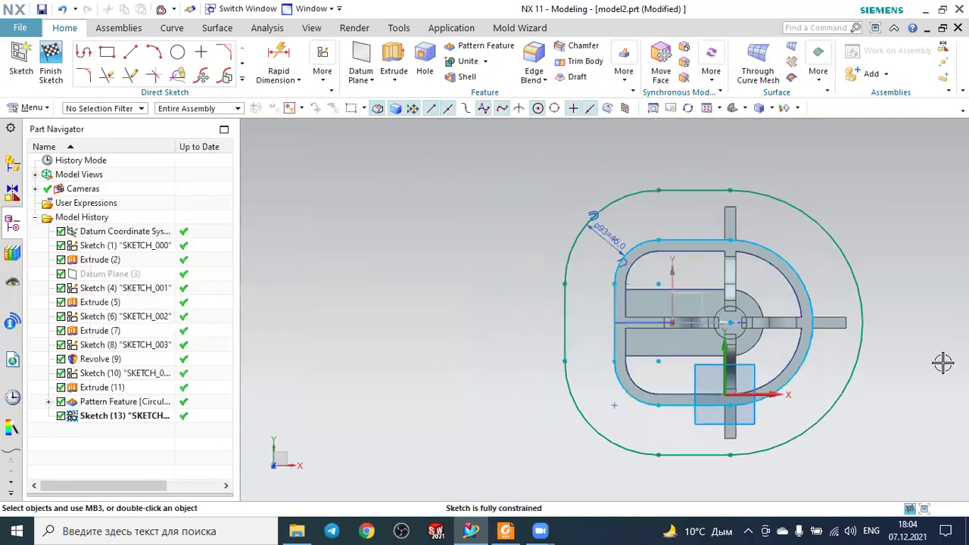
mouse_move(493, 408)
middle_down()
mouse_move(463, 352)
mouse_move(476, 357)
middle_up()
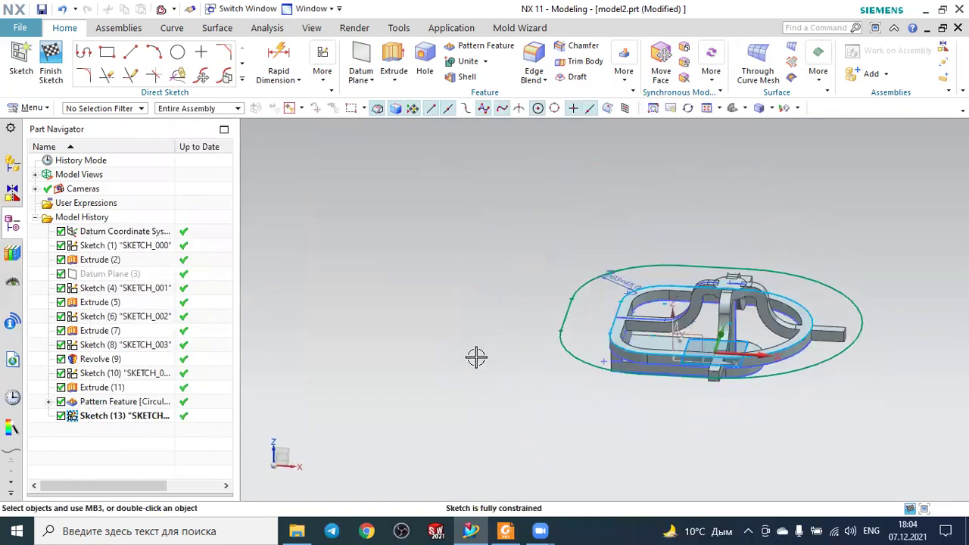
Step: Extrude Sketch (13) 50 mm with a Subtract boolean against the solid body
click(393, 57)
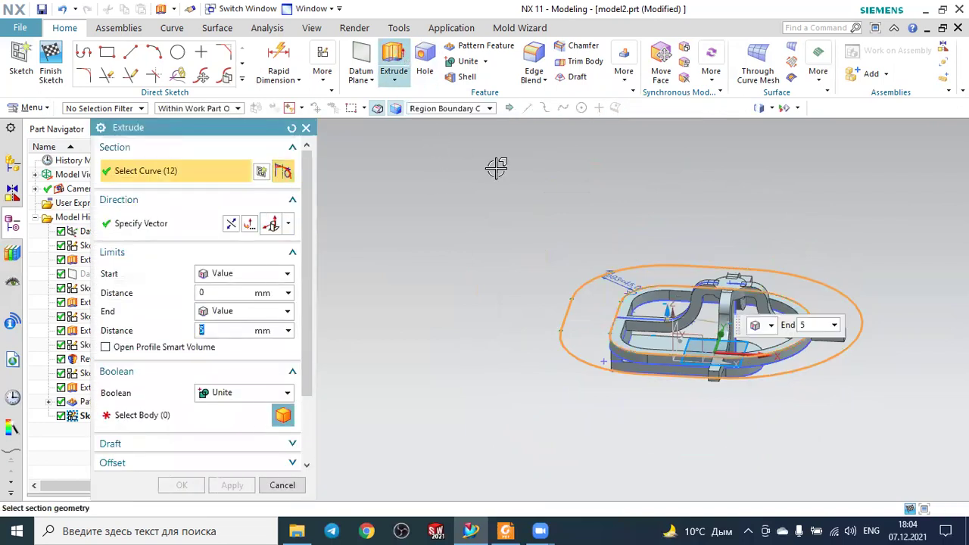
scroll(591, 295, up, 1)
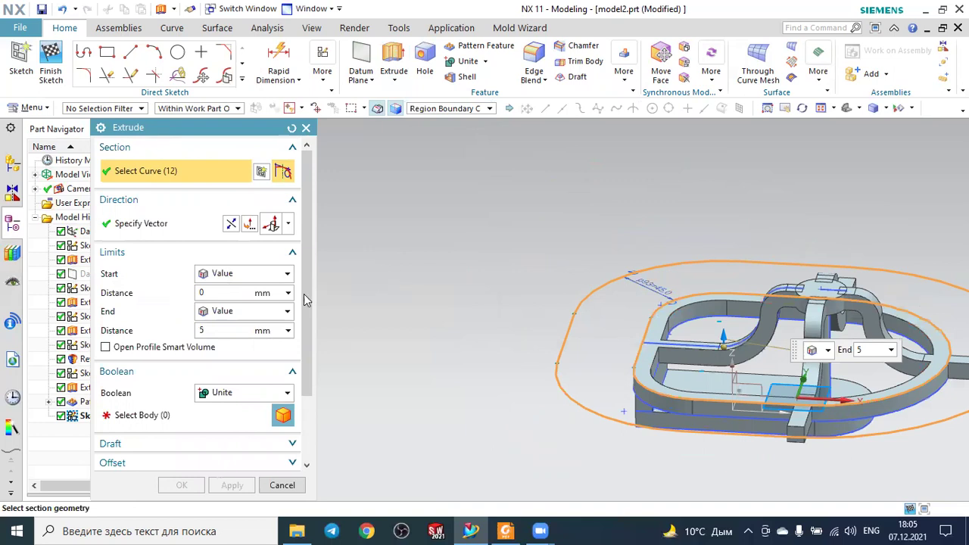
click(217, 399)
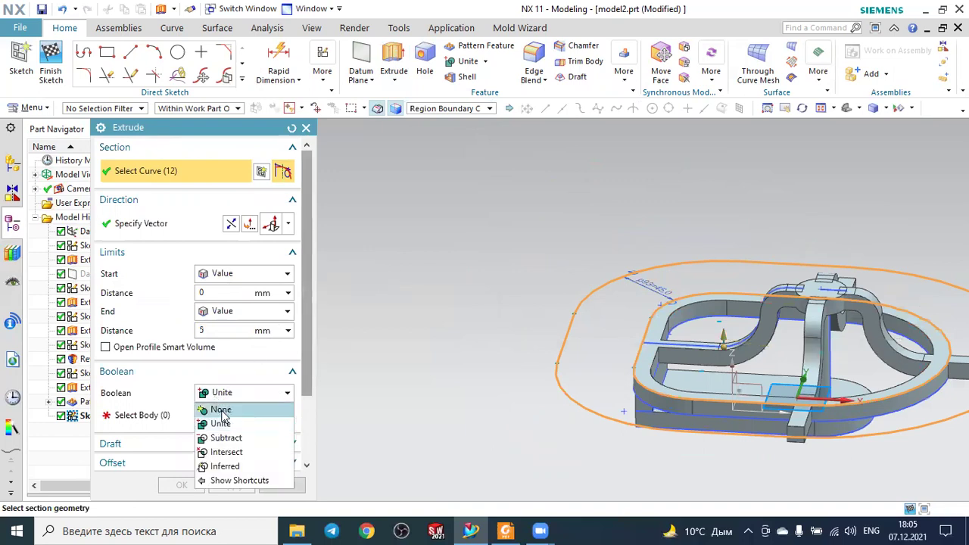
click(225, 438)
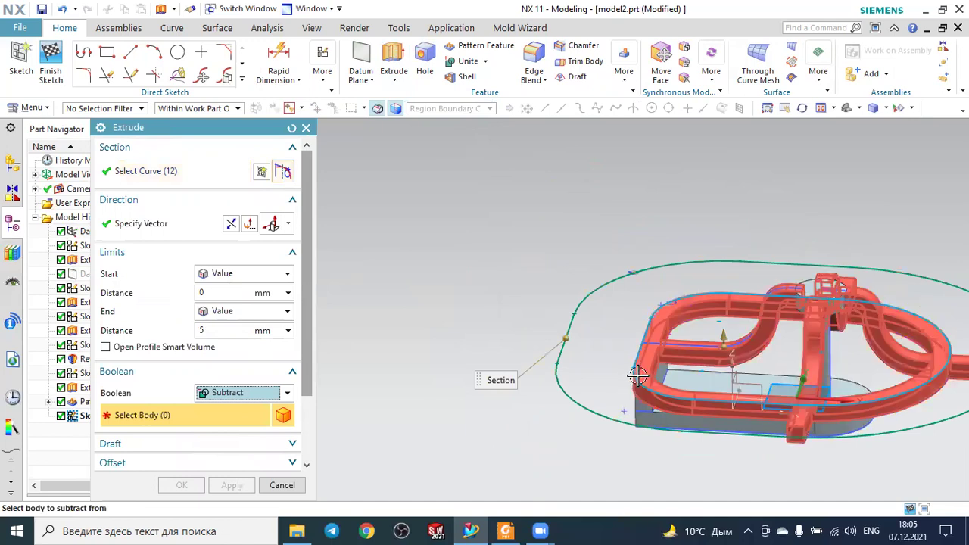
click(800, 429)
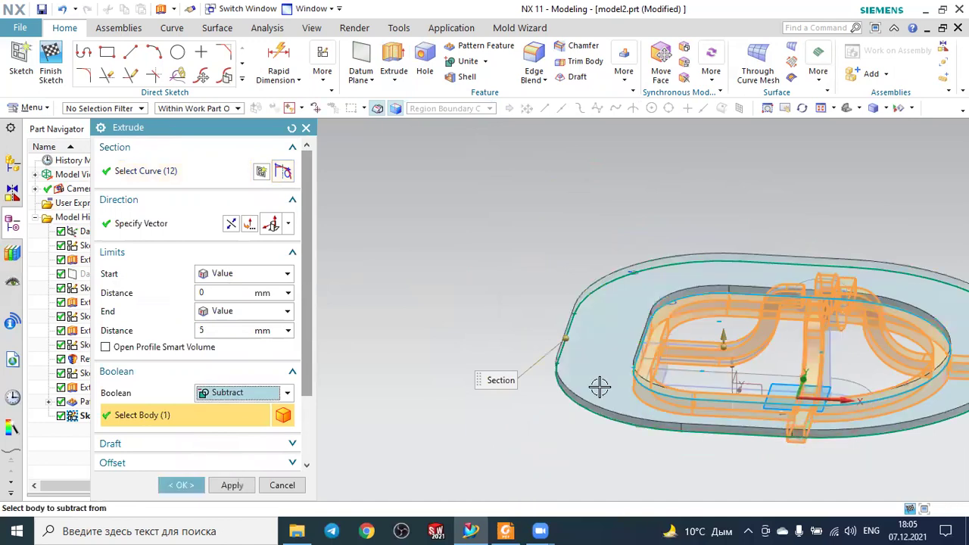
mouse_move(448, 361)
middle_down()
mouse_move(474, 299)
mouse_move(380, 331)
middle_up()
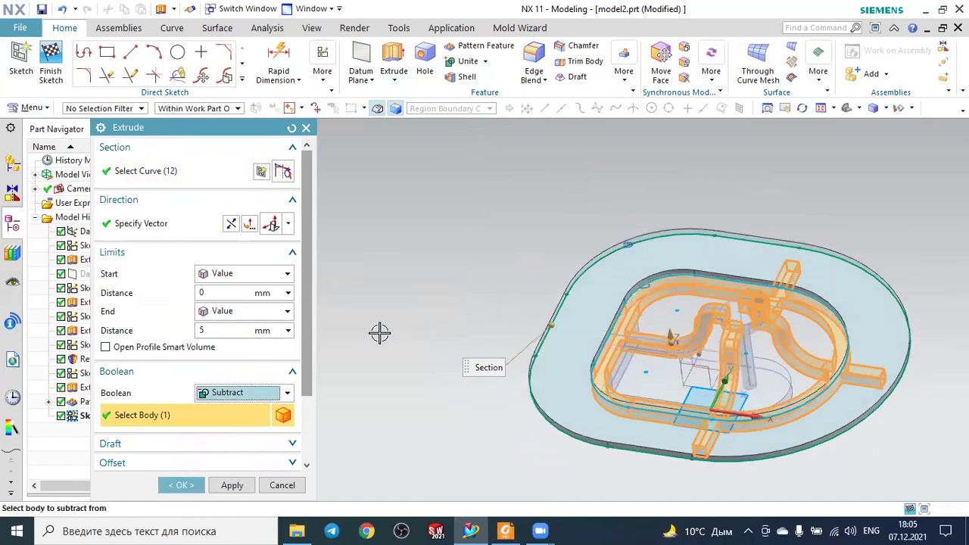
middle_drag(482, 266, 492, 262)
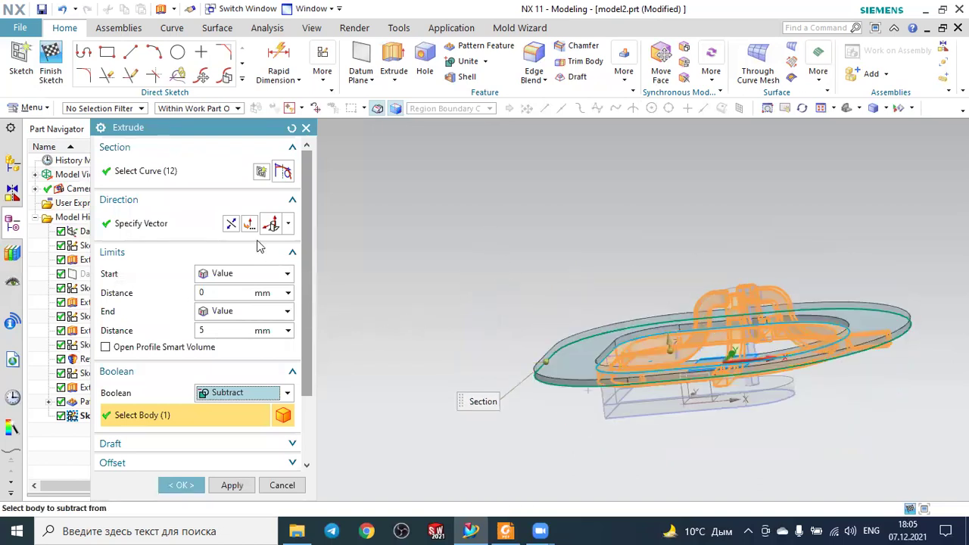
mouse_move(768, 424)
middle_down()
mouse_move(807, 441)
mouse_move(714, 437)
mouse_move(707, 447)
mouse_move(746, 451)
middle_up()
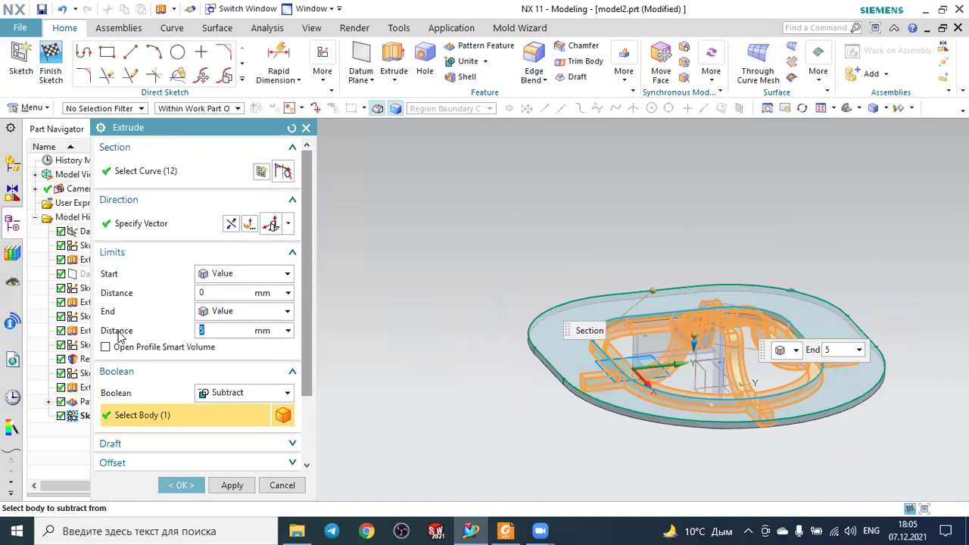
click(244, 330)
text(0)
key(Return)
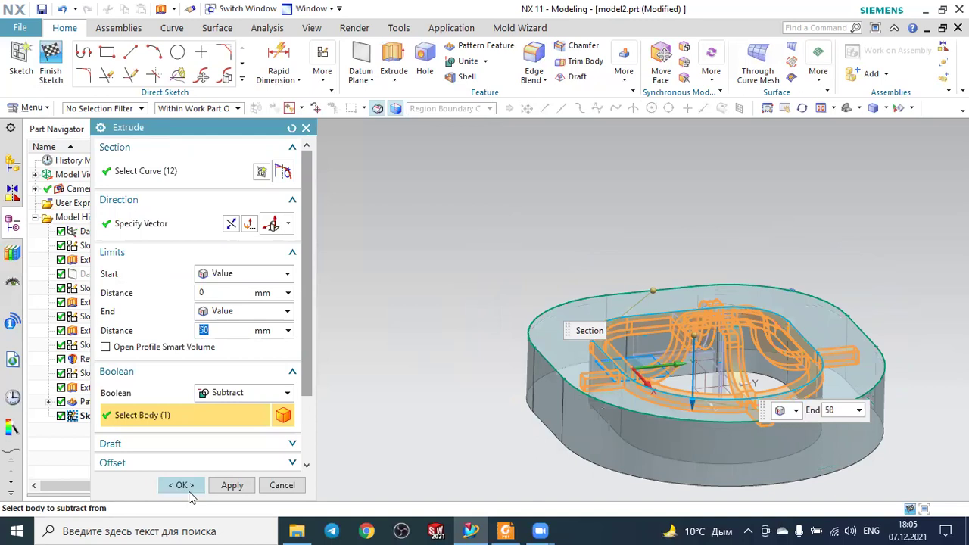
click(189, 492)
mouse_move(455, 305)
middle_down()
mouse_move(479, 305)
mouse_move(450, 319)
middle_up()
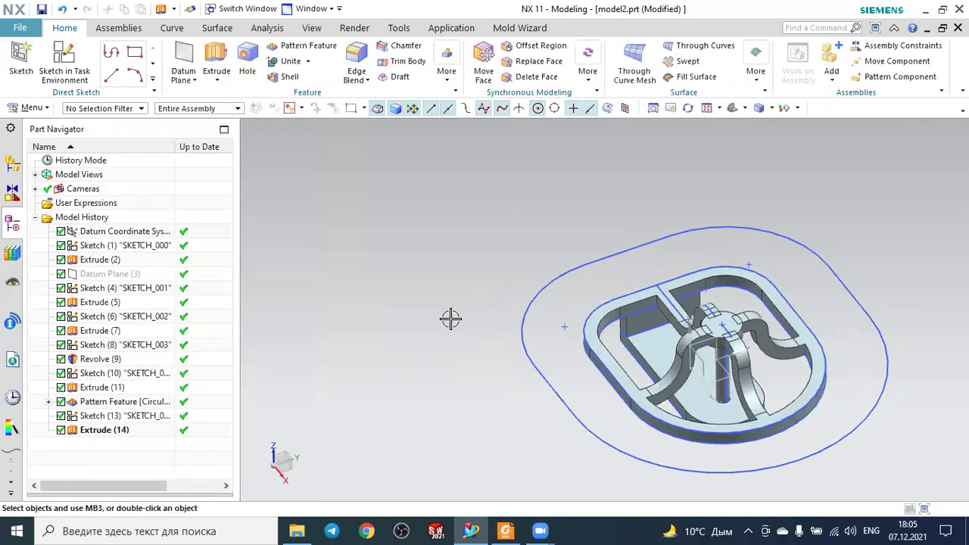
Step: Hide Sketches and Coordinate Systems through Show and Hide, then snap to a trimetric view
click(730, 107)
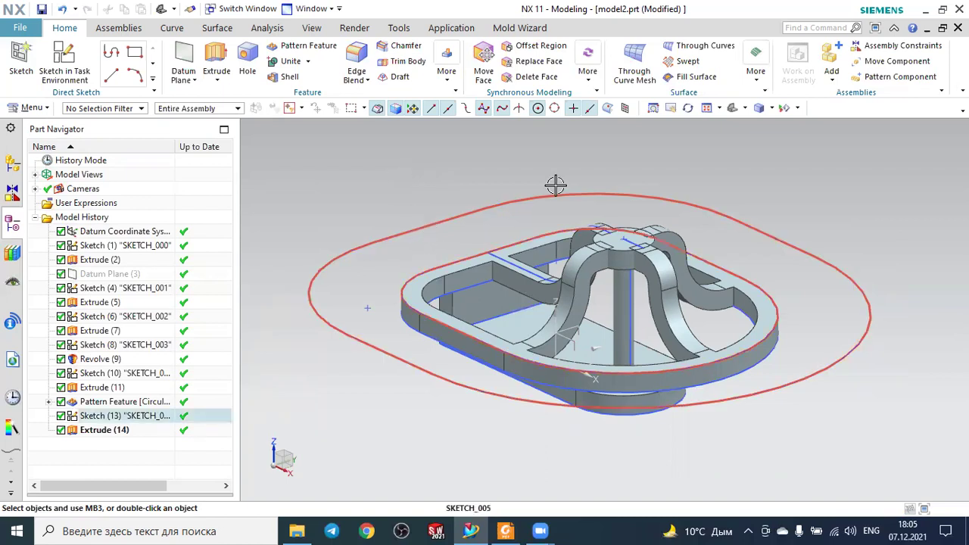
click(784, 109)
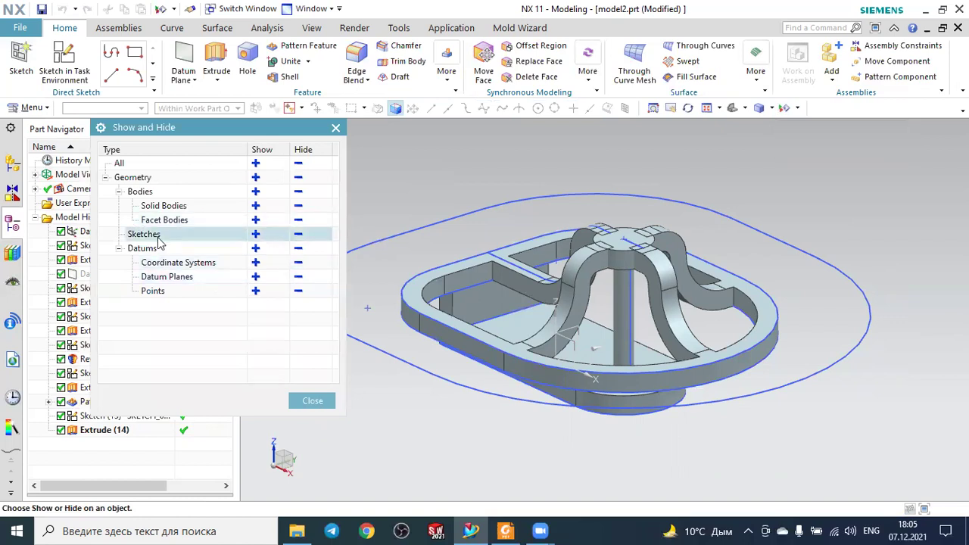
click(298, 236)
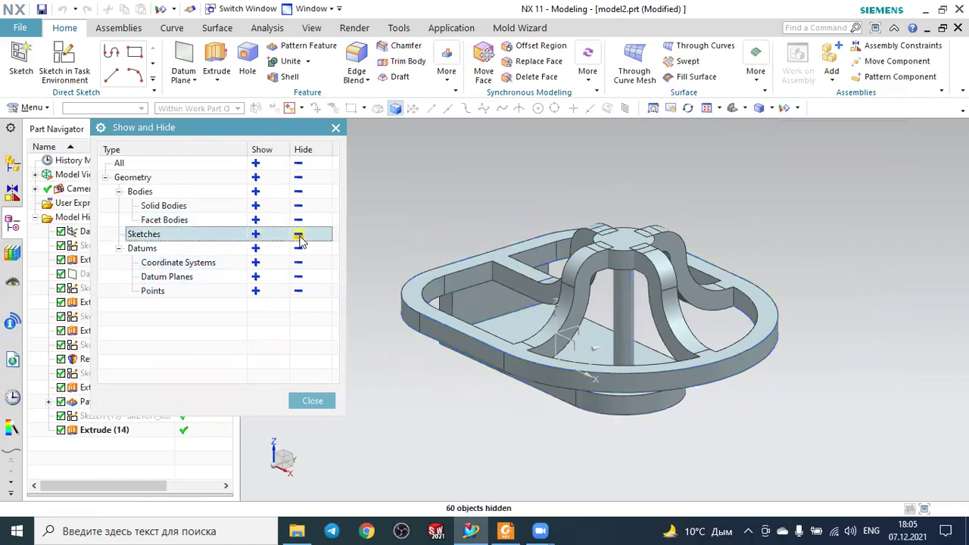
click(299, 264)
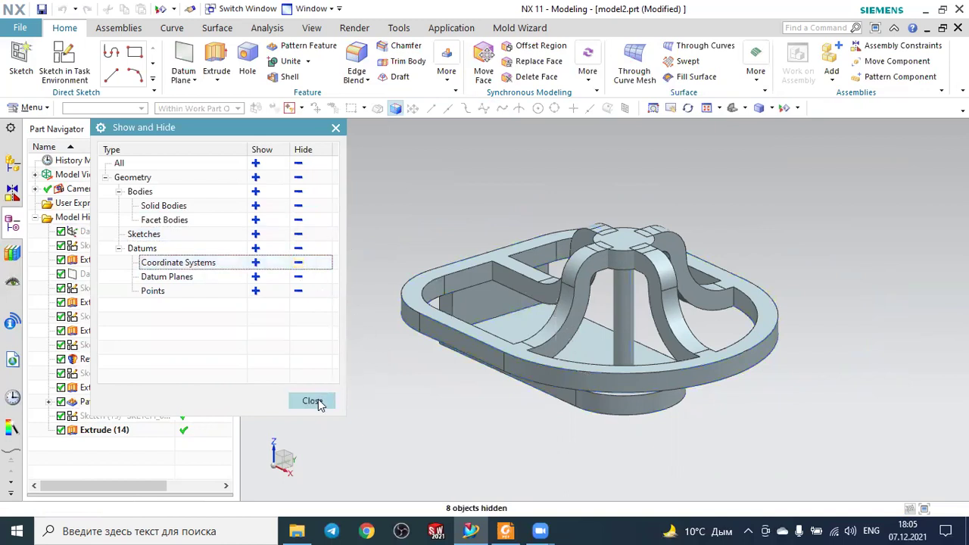
click(317, 401)
mouse_move(345, 238)
middle_down()
mouse_move(372, 275)
mouse_move(368, 260)
middle_up()
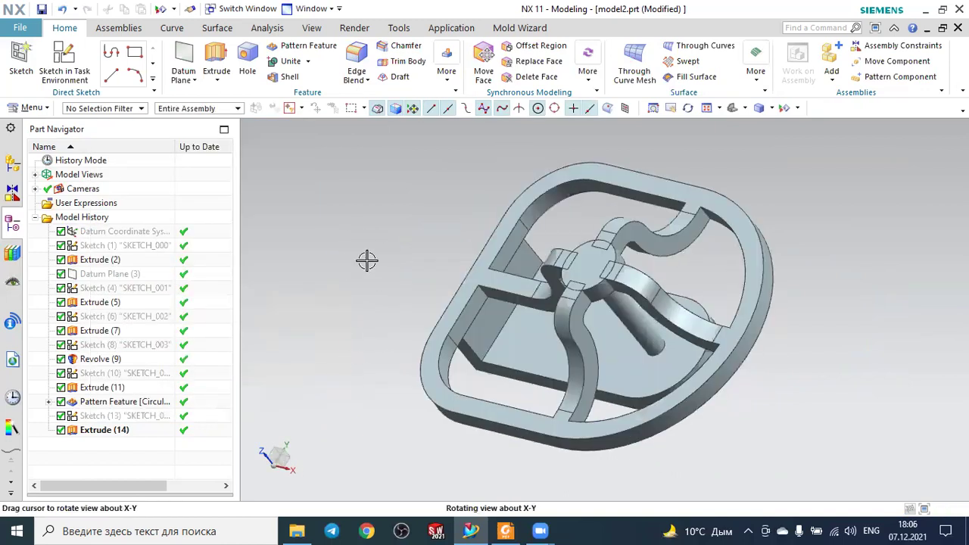
click(732, 108)
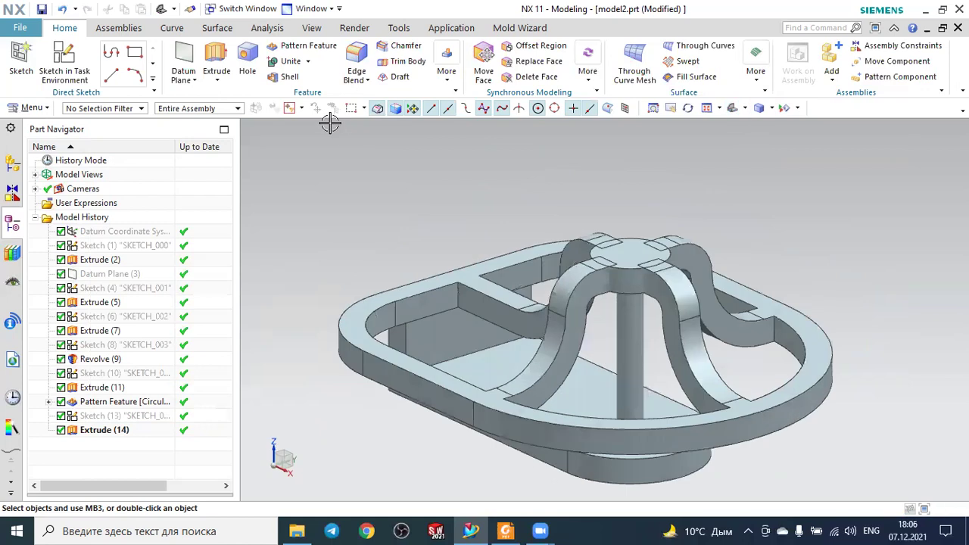
Step: Unite the Extrude(5) target body with the remaining tool body into one solid
click(285, 61)
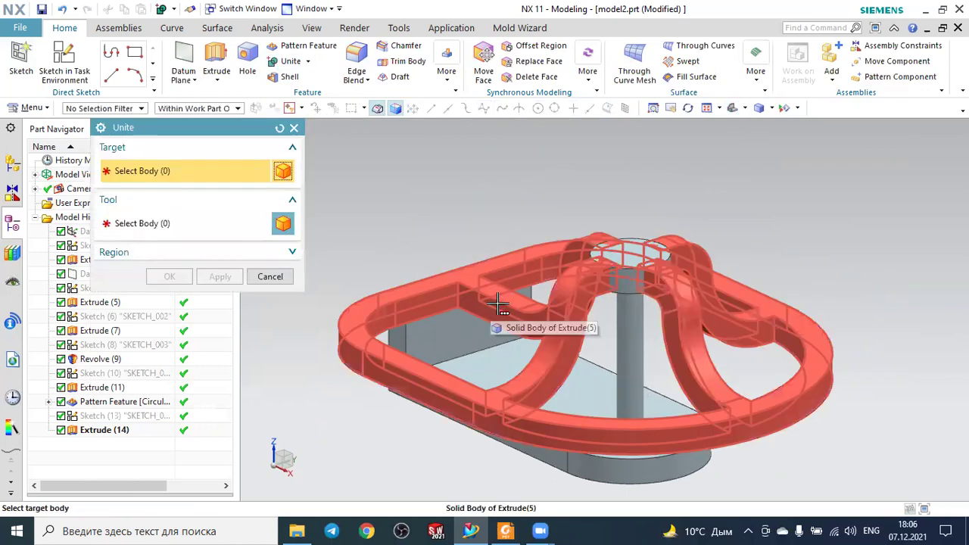
click(585, 319)
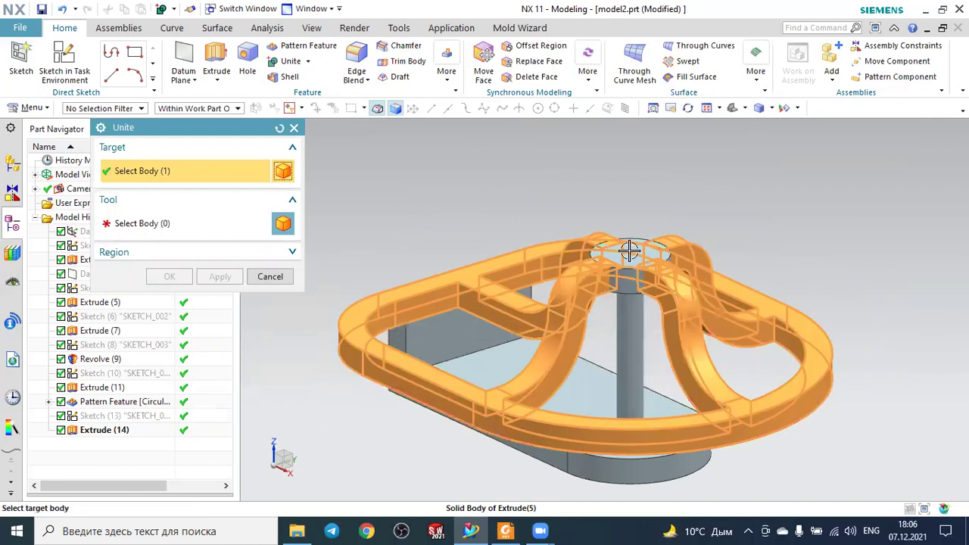
click(219, 277)
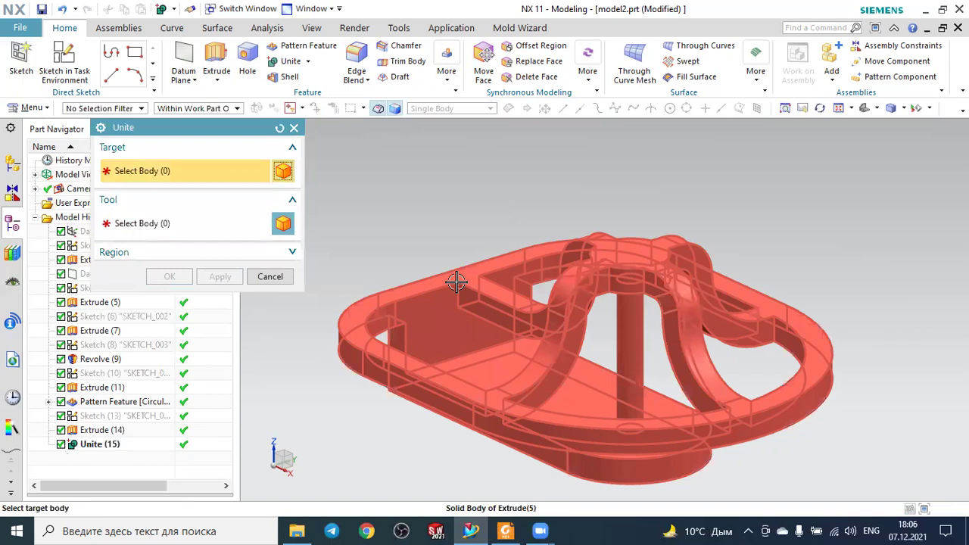
click(457, 282)
click(270, 276)
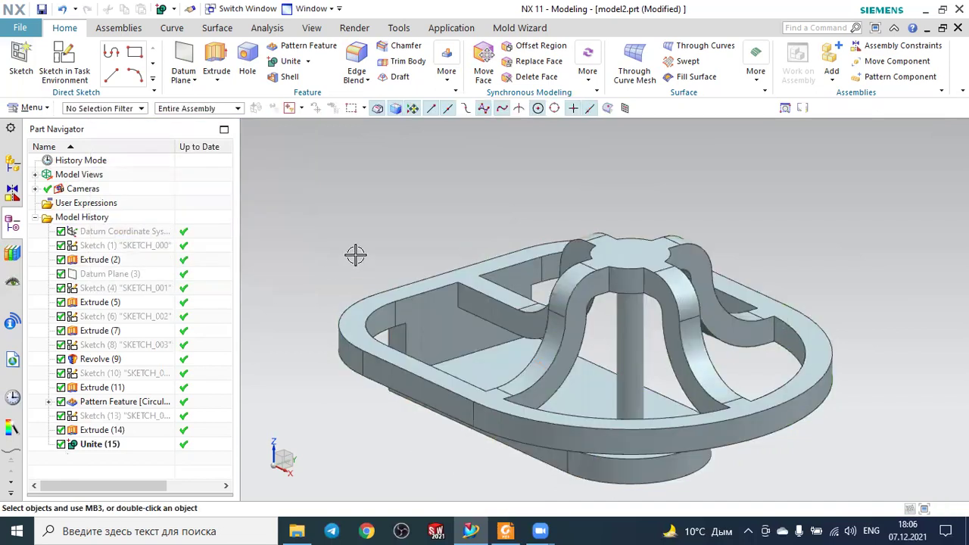
scroll(355, 255, down, 2)
click(286, 60)
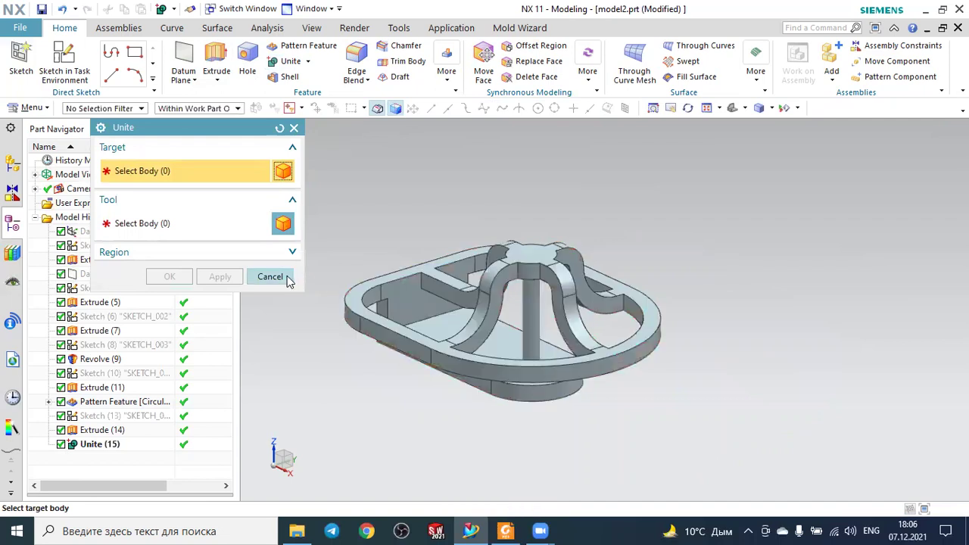
click(269, 276)
middle_drag(570, 211, 578, 189)
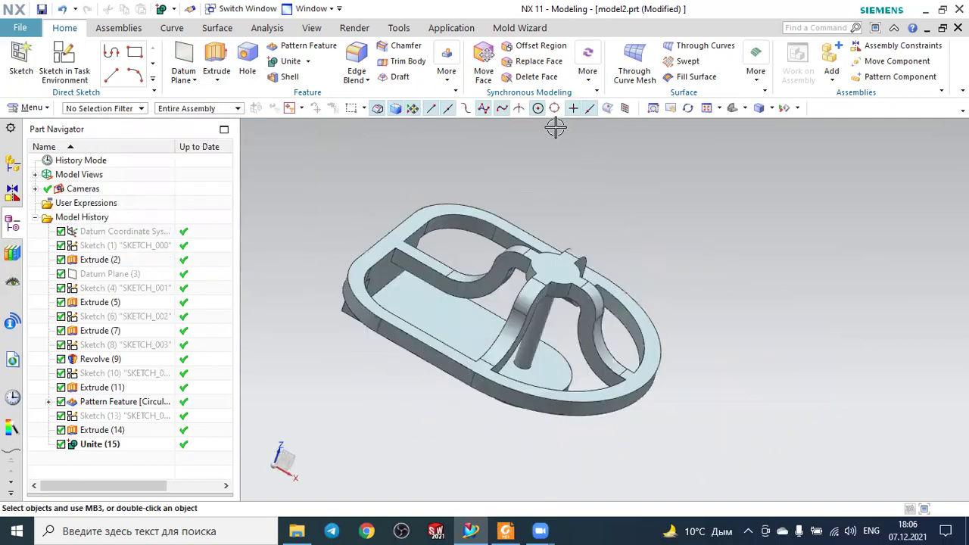
Step: Recolour the solid body dark green with Edit Object Display (Ctrl+J)
click(313, 28)
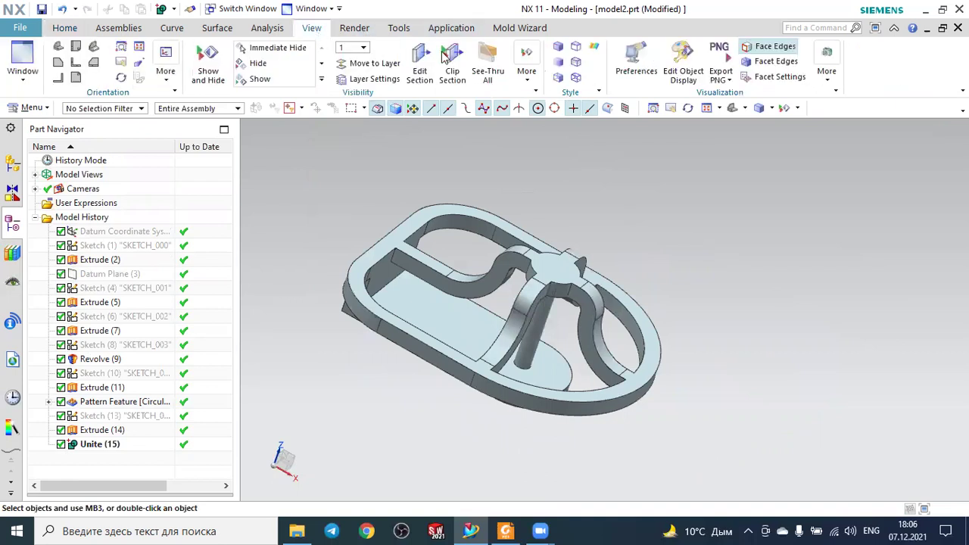
key(ctrl+j)
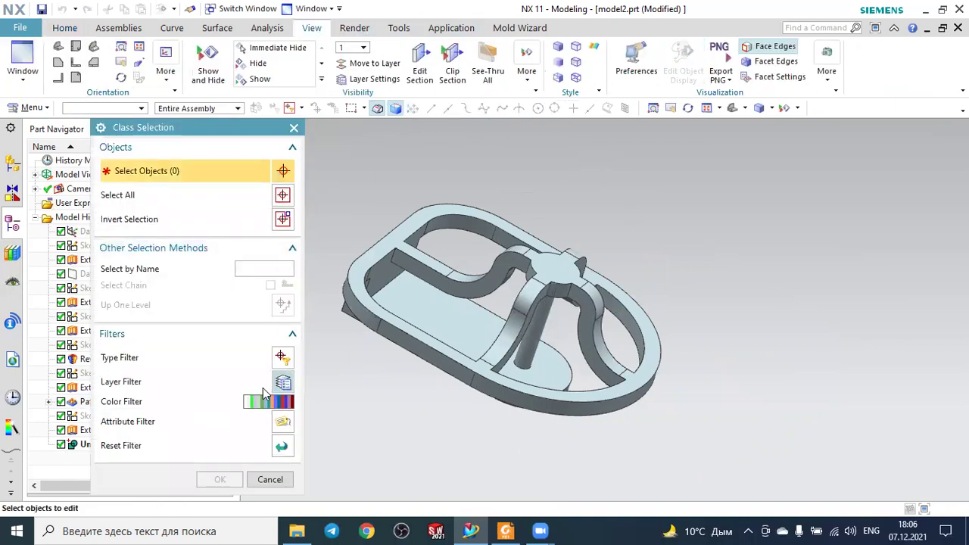
click(457, 310)
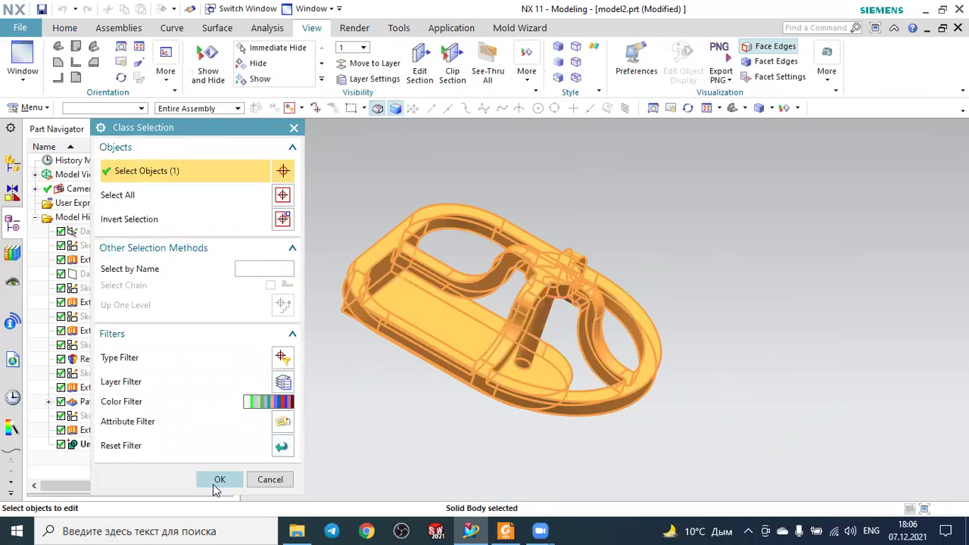
click(274, 210)
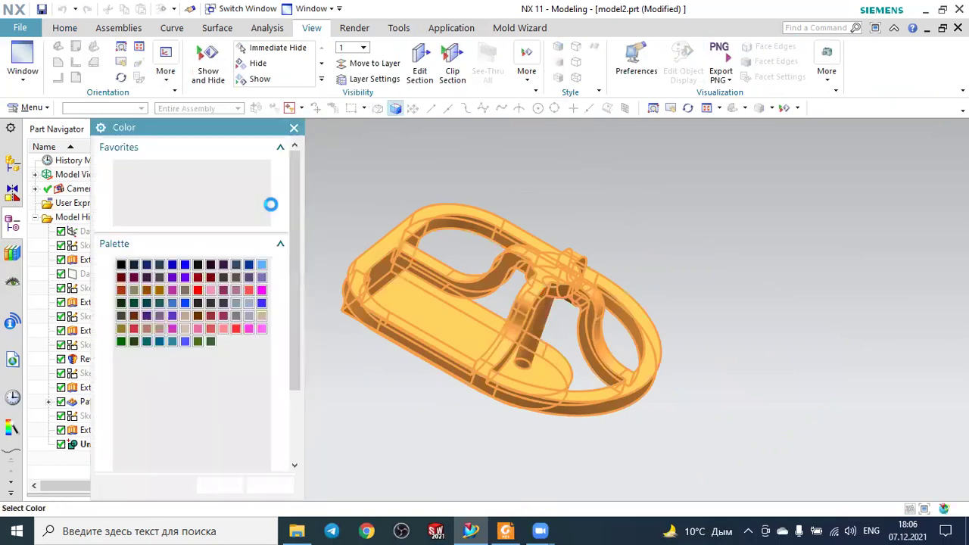
click(140, 304)
click(241, 483)
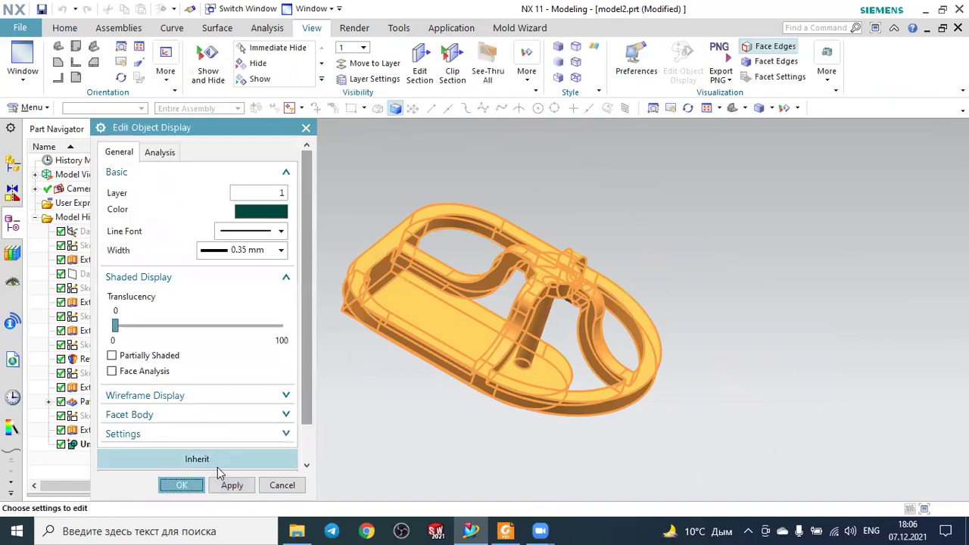
click(183, 485)
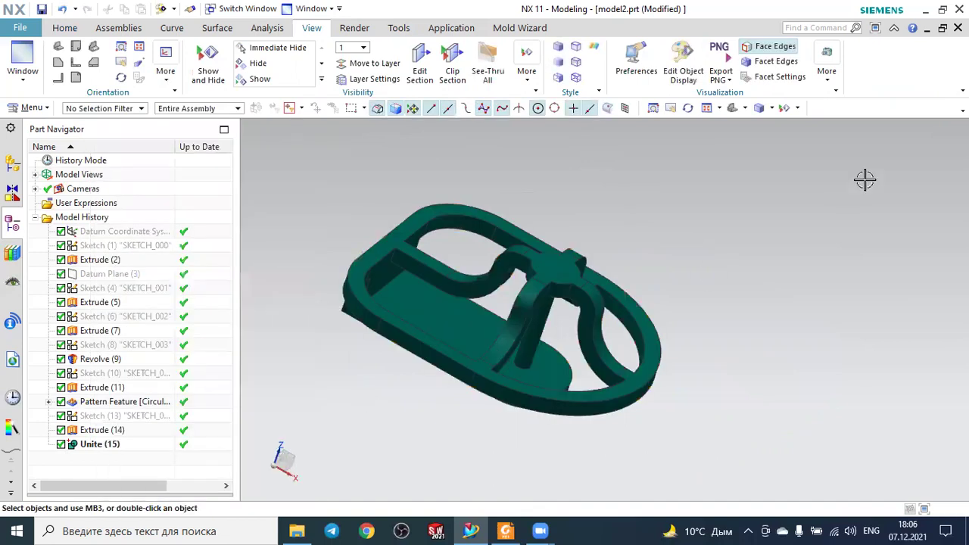
click(733, 108)
drag(738, 121, 742, 158)
drag(467, 208, 495, 197)
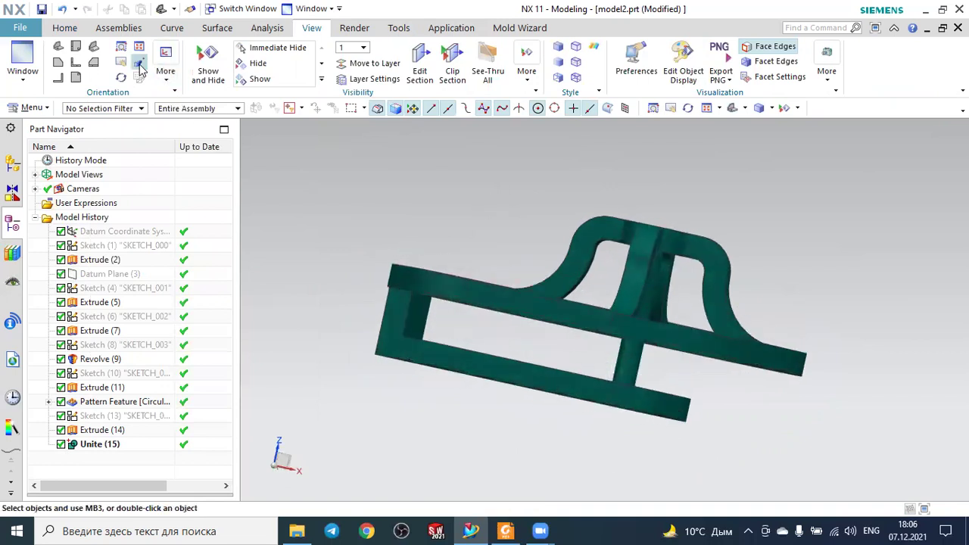
click(64, 27)
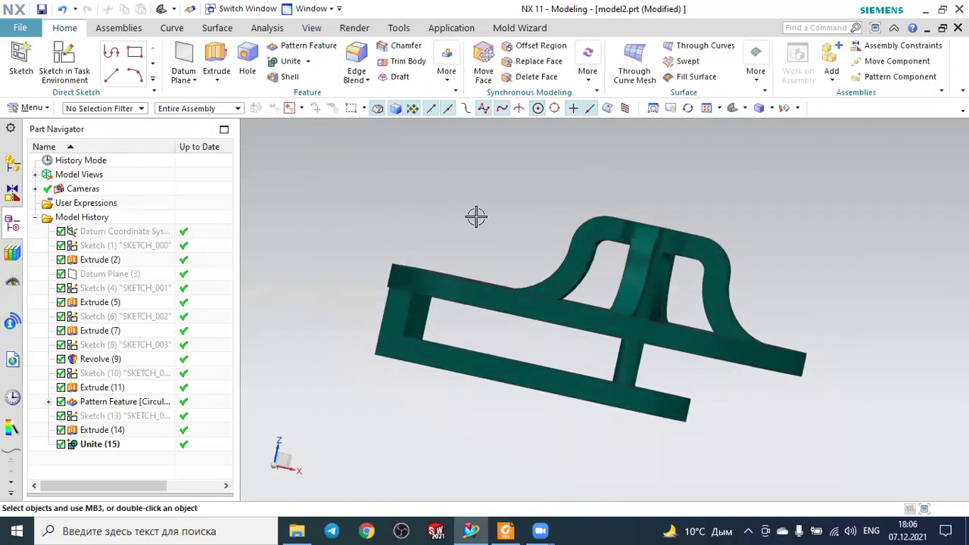
middle_drag(468, 229, 462, 243)
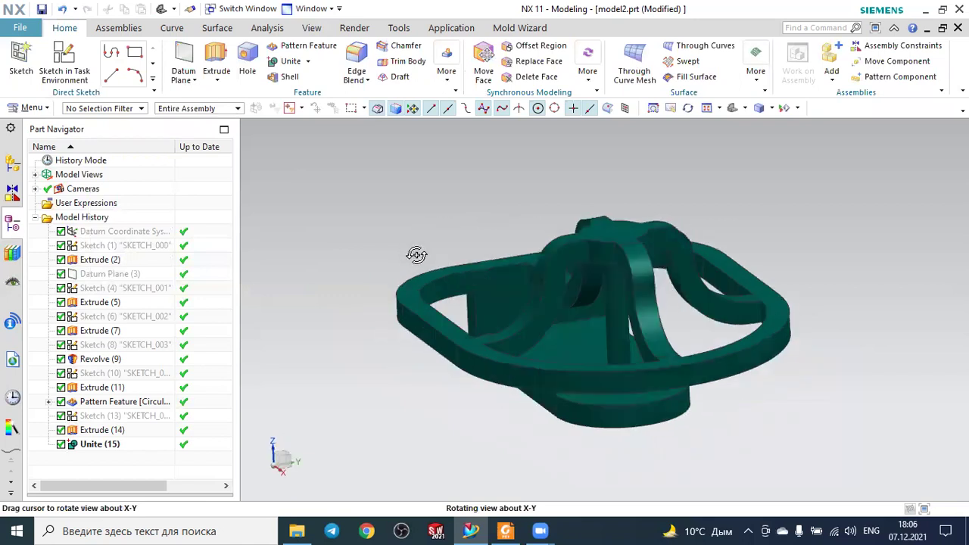
mouse_move(509, 213)
middle_down()
mouse_move(482, 257)
mouse_move(462, 260)
middle_up()
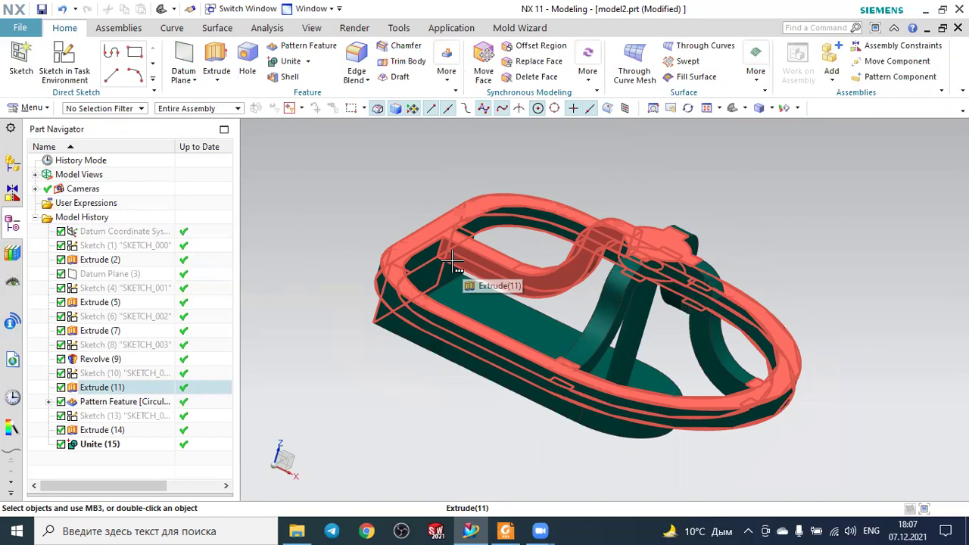
mouse_move(352, 234)
middle_down()
mouse_move(357, 185)
mouse_move(368, 201)
mouse_move(361, 209)
middle_up()
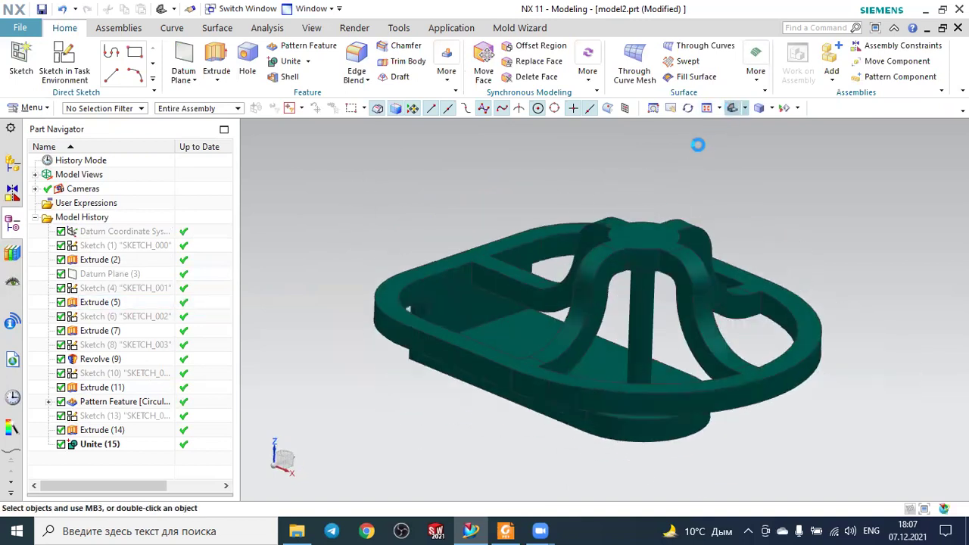
mouse_move(539, 169)
middle_down()
mouse_move(801, 239)
mouse_move(822, 253)
mouse_move(609, 446)
middle_up()
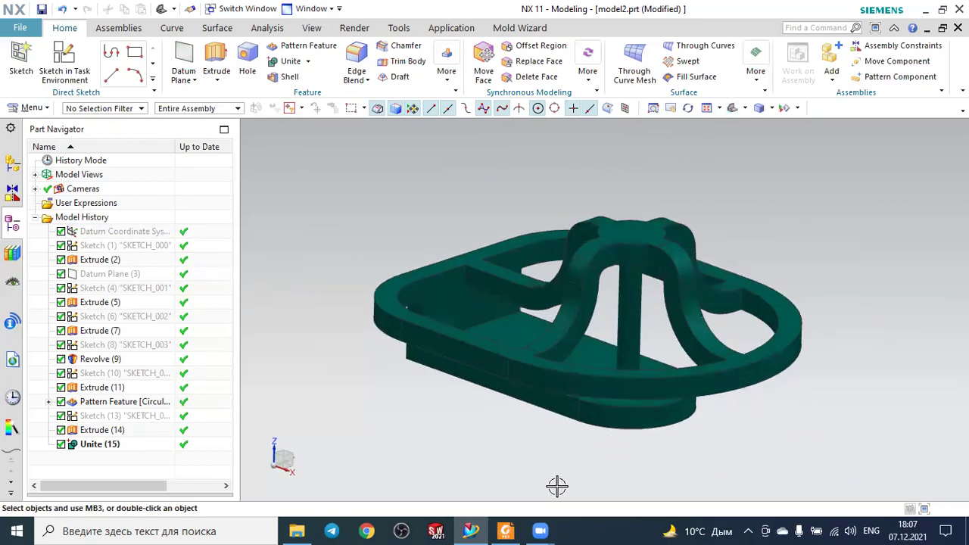
click(521, 529)
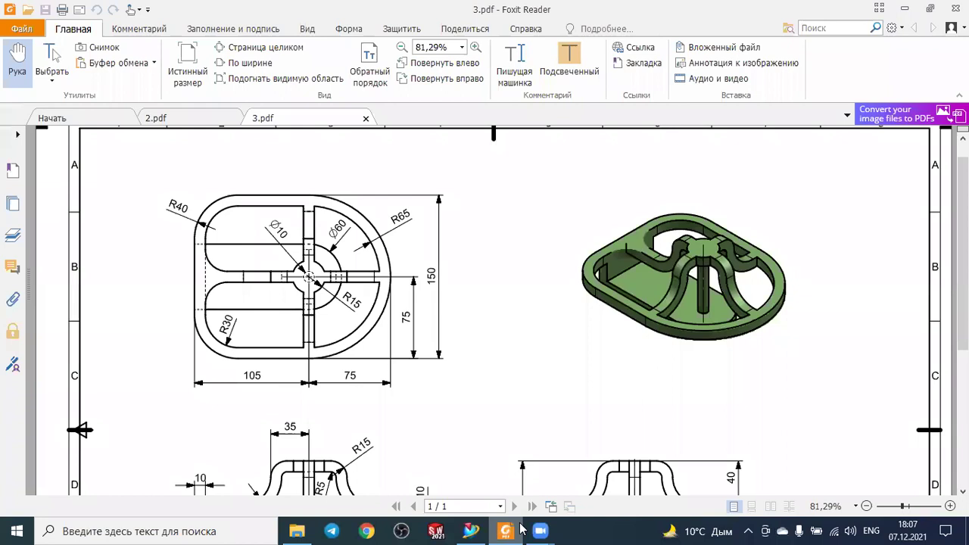
click(471, 530)
middle_drag(478, 182, 427, 211)
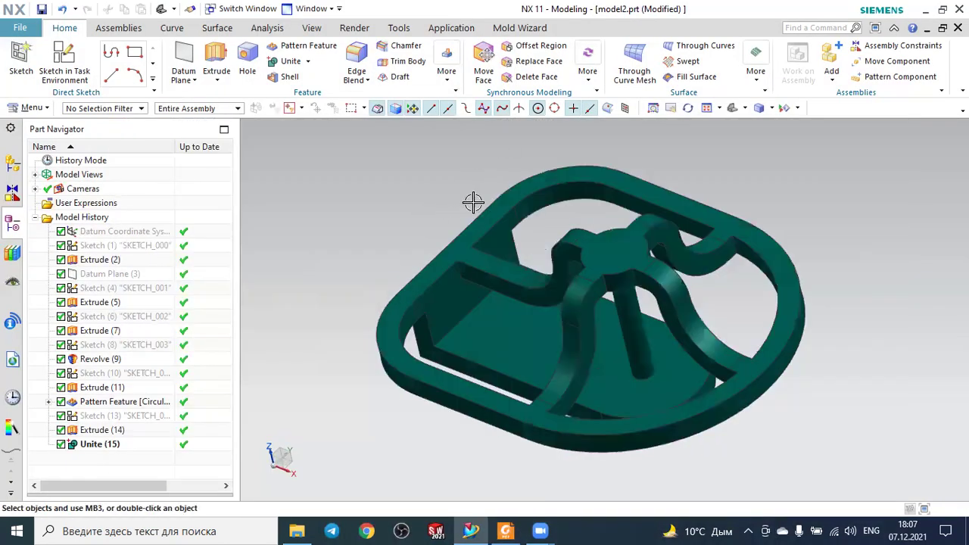